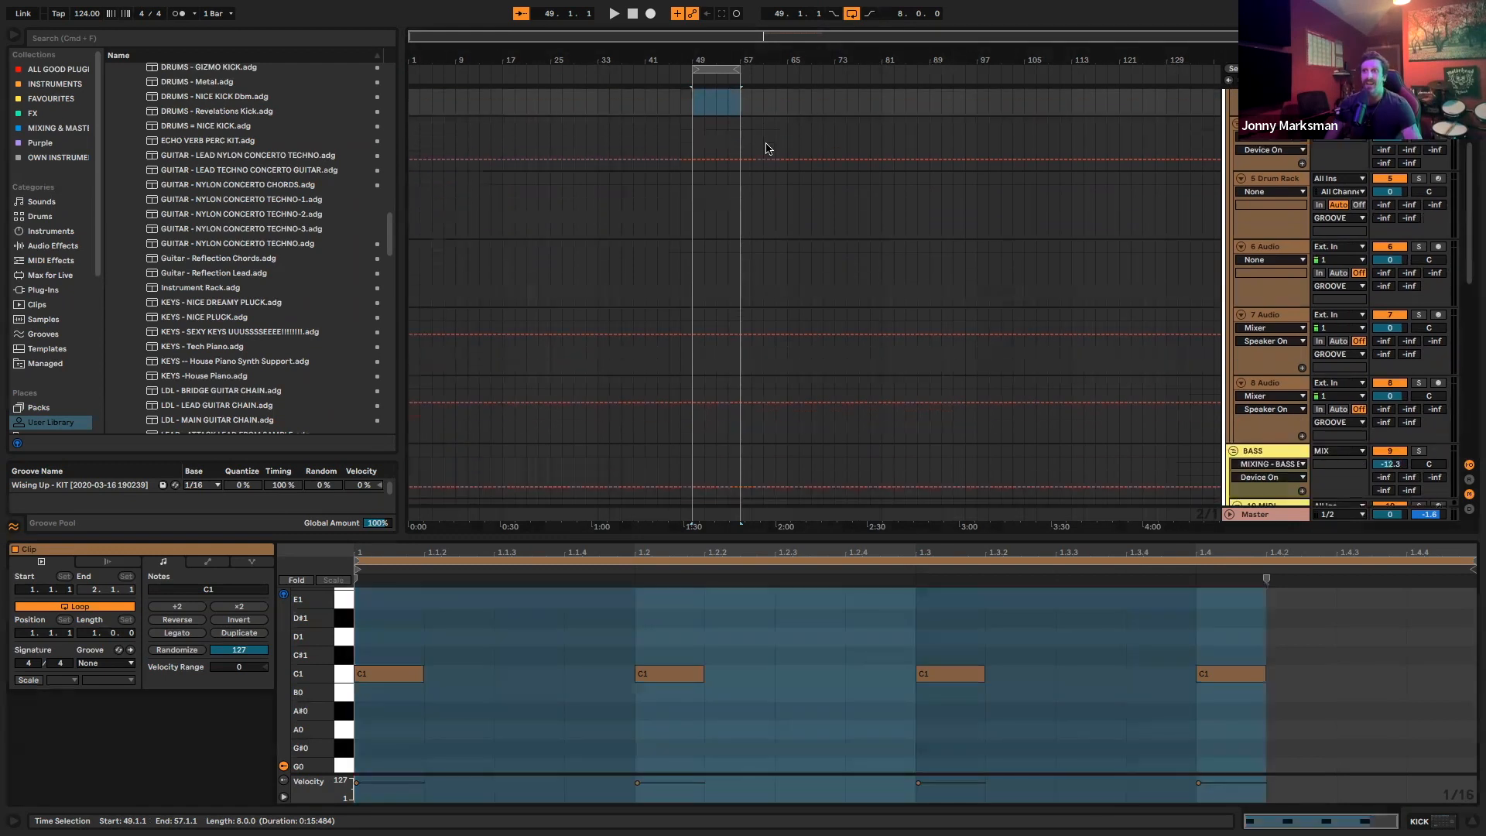
Select the KICK track in the arrangement and show its device chain
scroll(809, 187, down, 3)
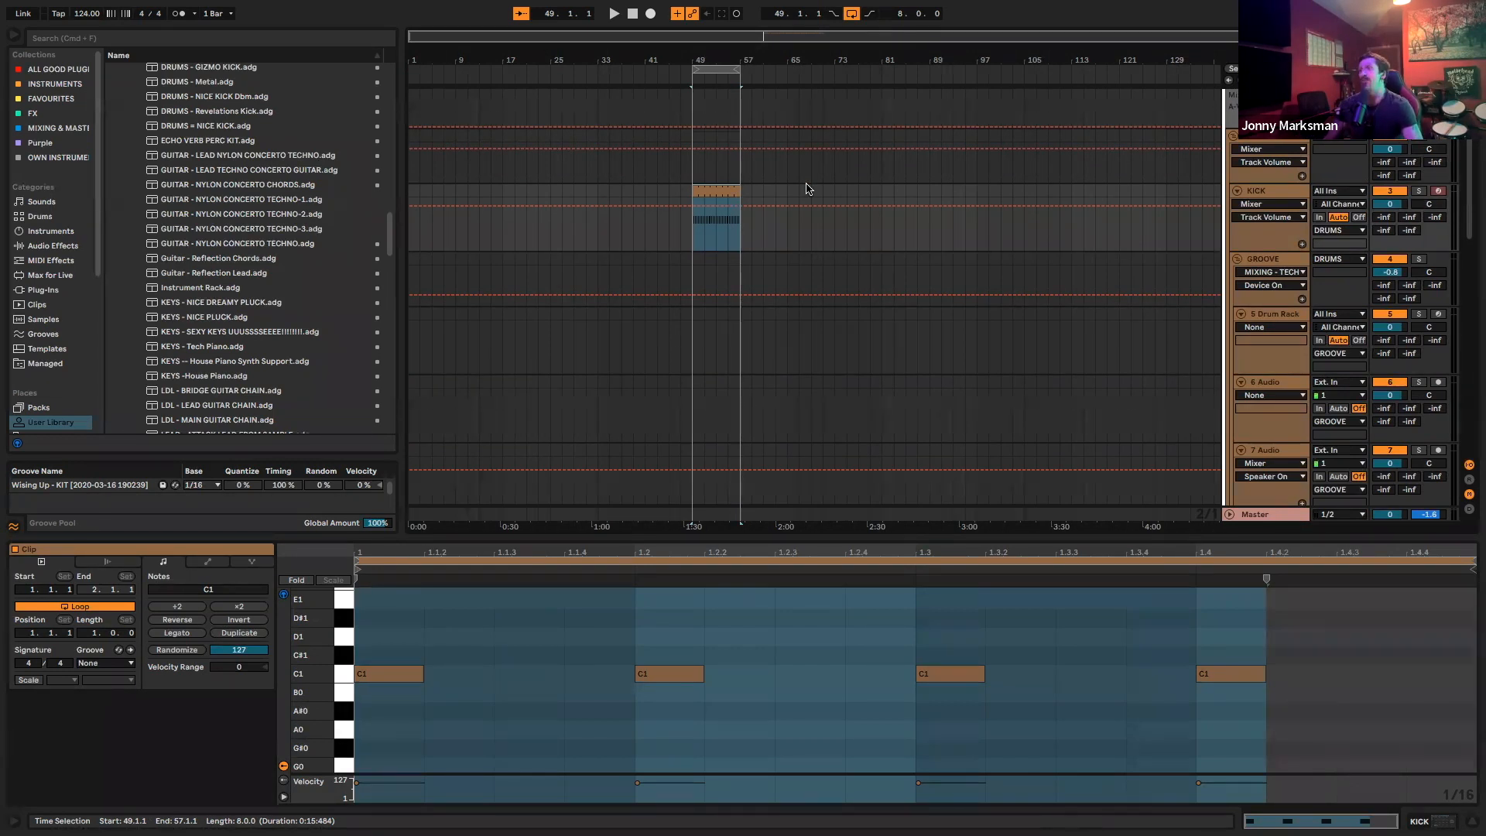
scroll(807, 189, up, 2)
click(1263, 272)
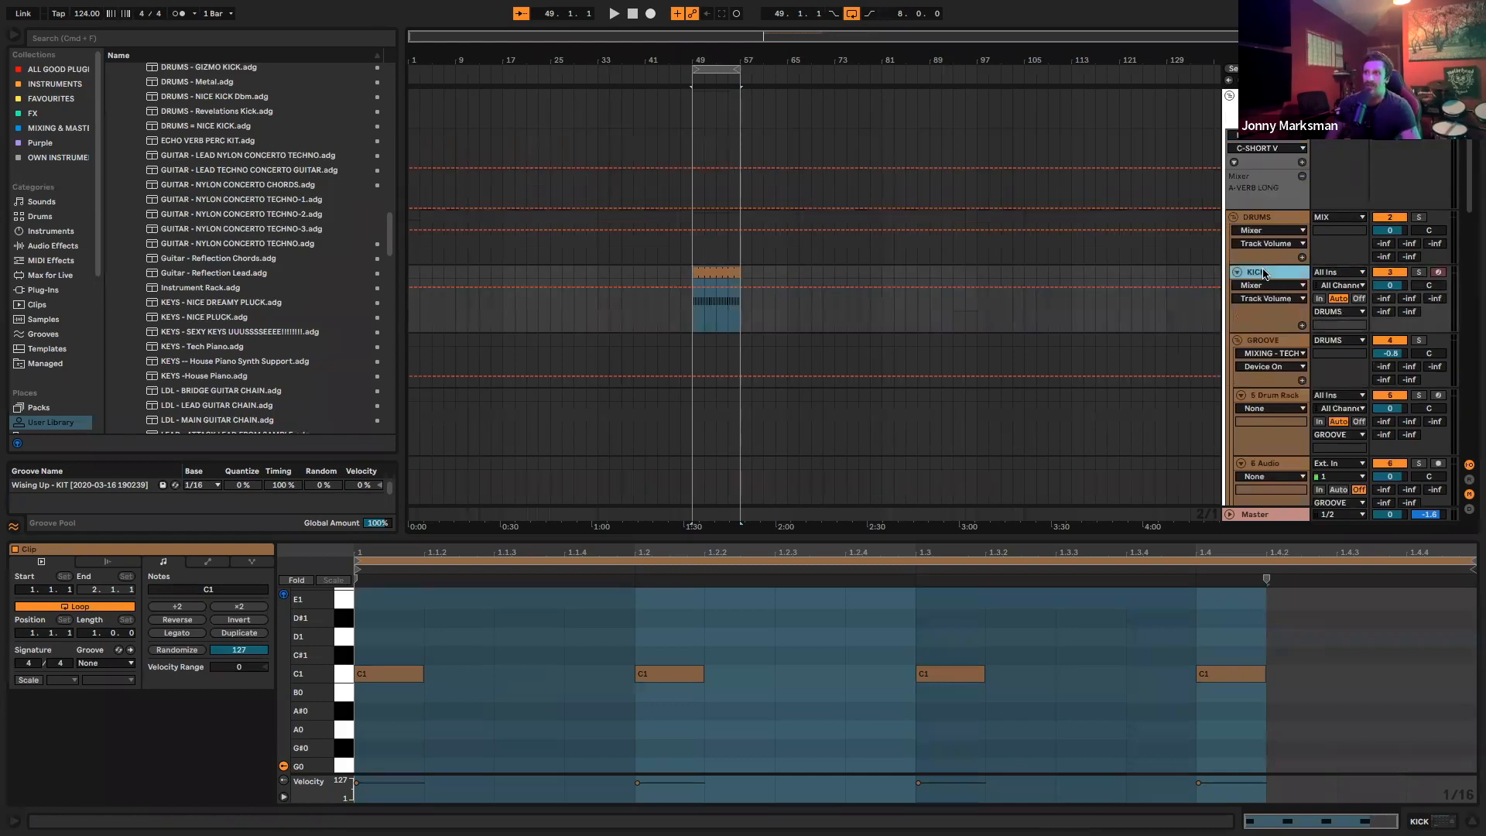
double_click(1264, 273)
click(713, 272)
Open the OWN INSTRUMENTS collection in the browser and widen the sidebar so the collection names are fully readable
scroll(257, 309, down, 3)
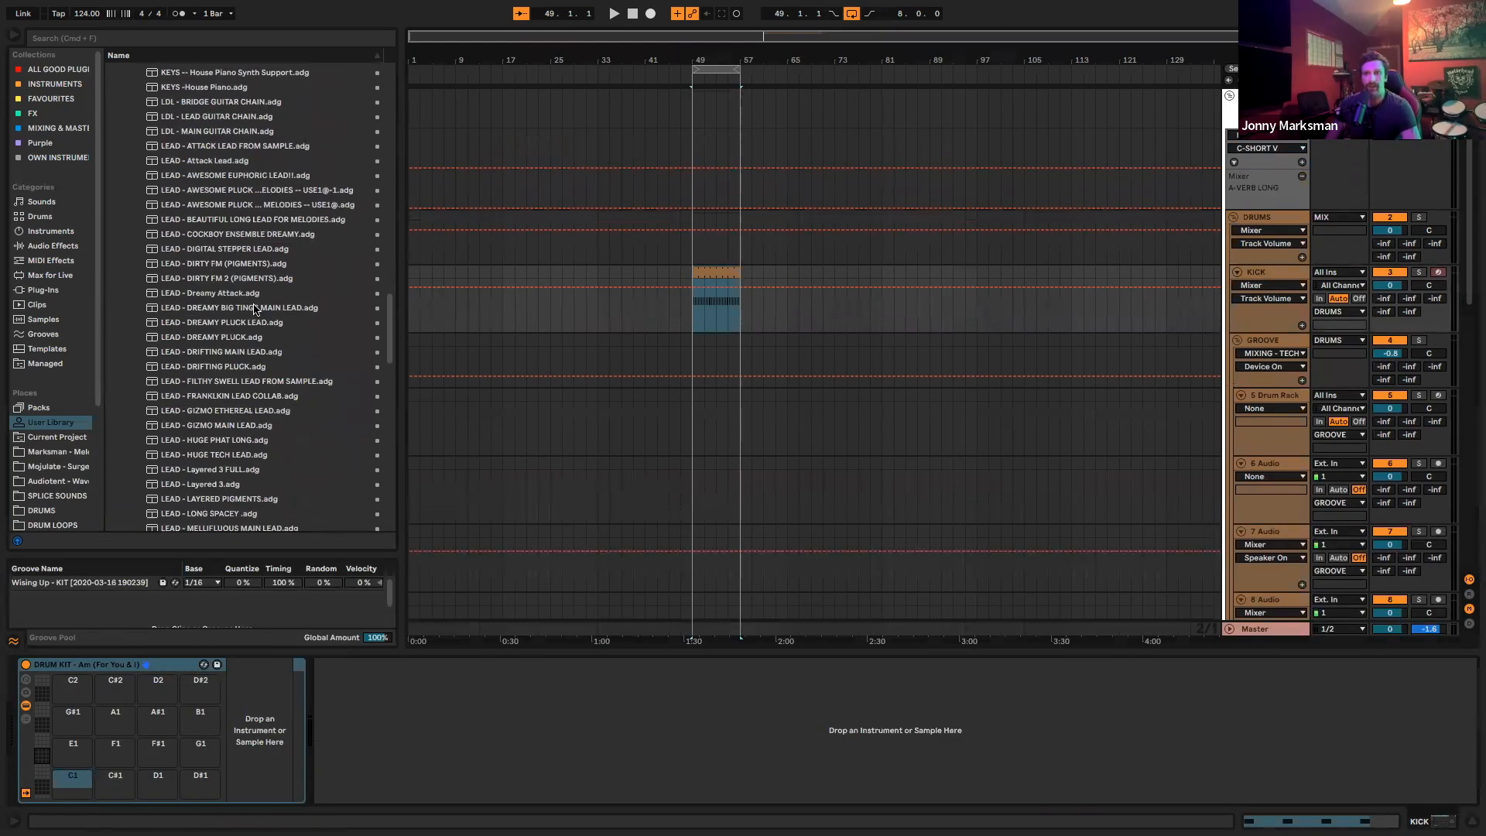
scroll(254, 309, up, 10)
scroll(916, 271, down, 5)
scroll(861, 251, up, 5)
scroll(221, 347, up, 10)
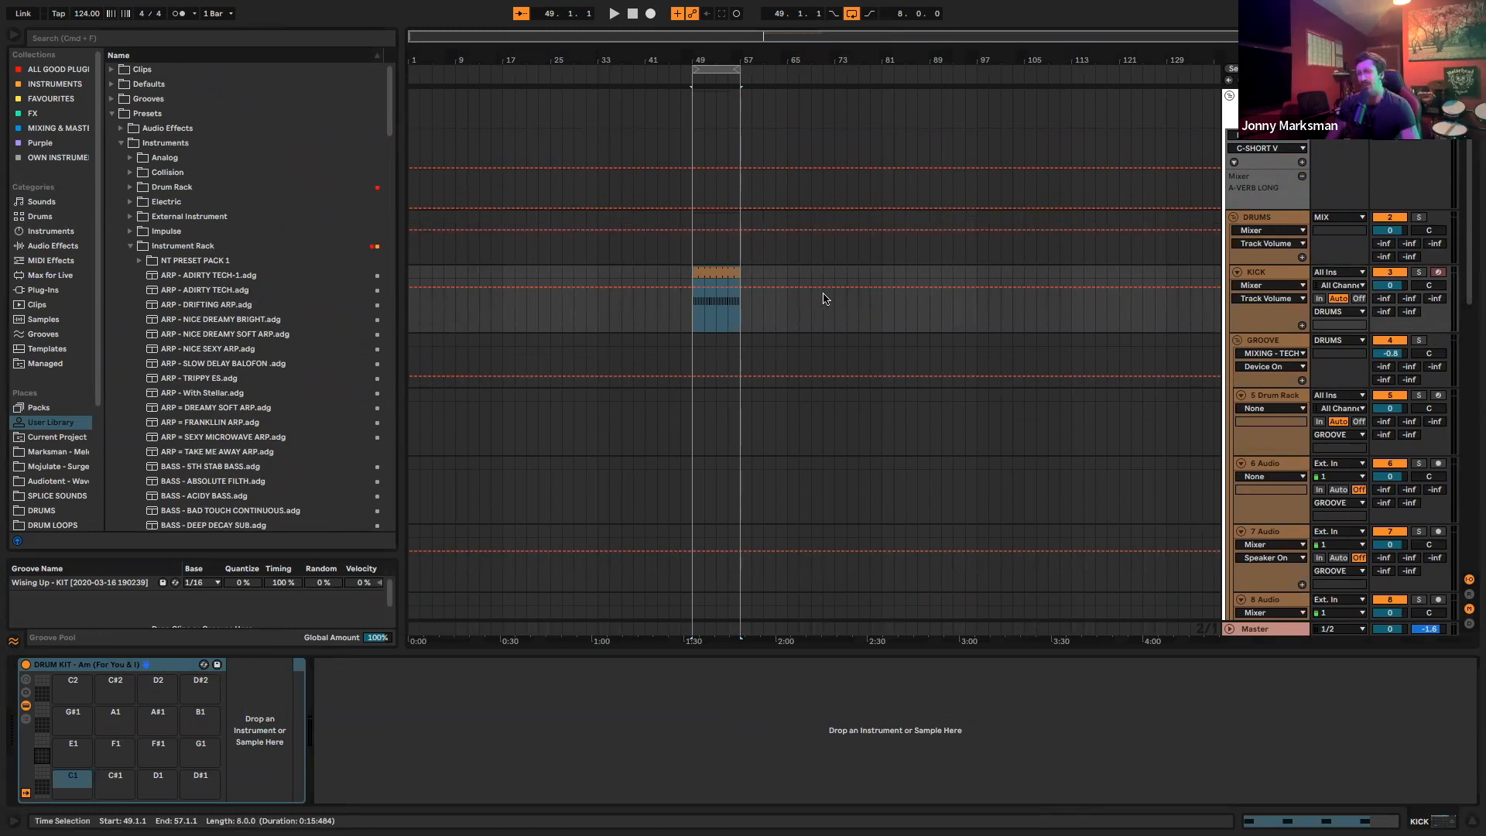
click(77, 158)
drag(103, 147, 161, 151)
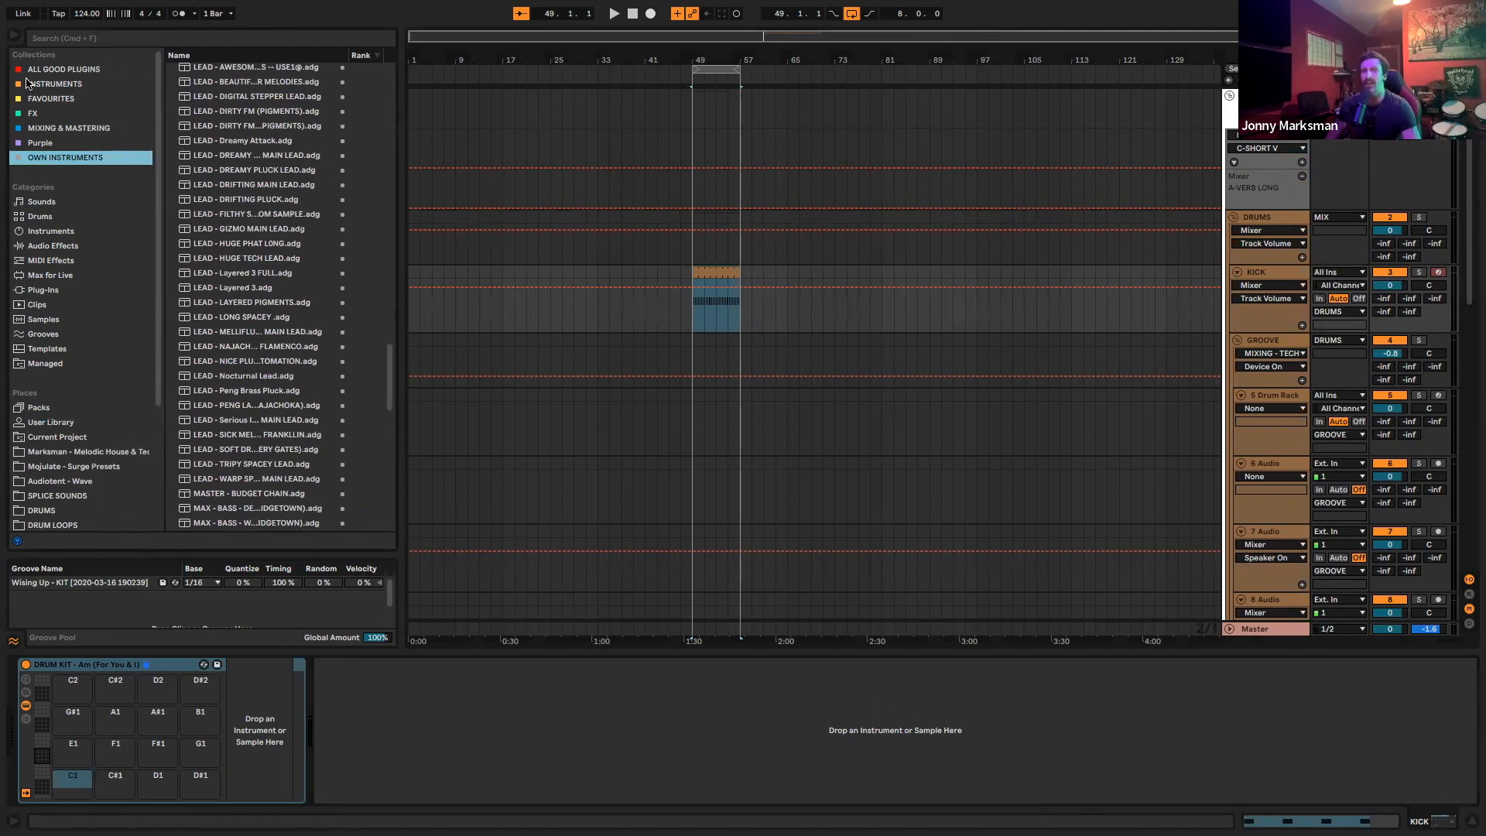
Look through the browser's colour-coded collections, ending on ALL GOOD PLUGINS
click(65, 70)
click(65, 84)
click(67, 114)
click(68, 142)
click(66, 157)
click(65, 140)
click(67, 128)
click(69, 99)
click(73, 72)
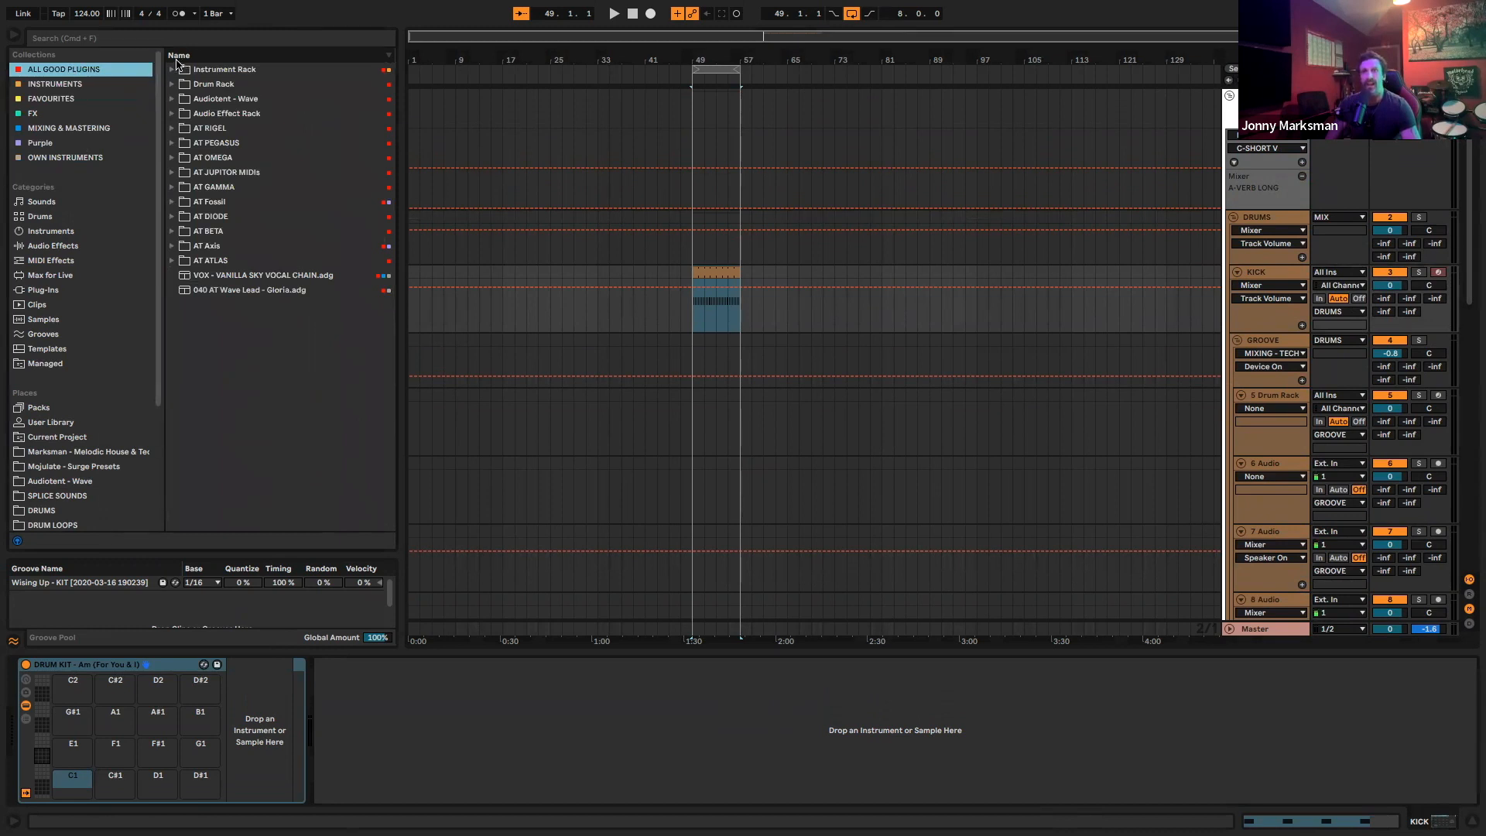
Add Impulse from the Instruments category to the ALL GOOD PLUGINS collection and open that collection
click(73, 203)
click(71, 231)
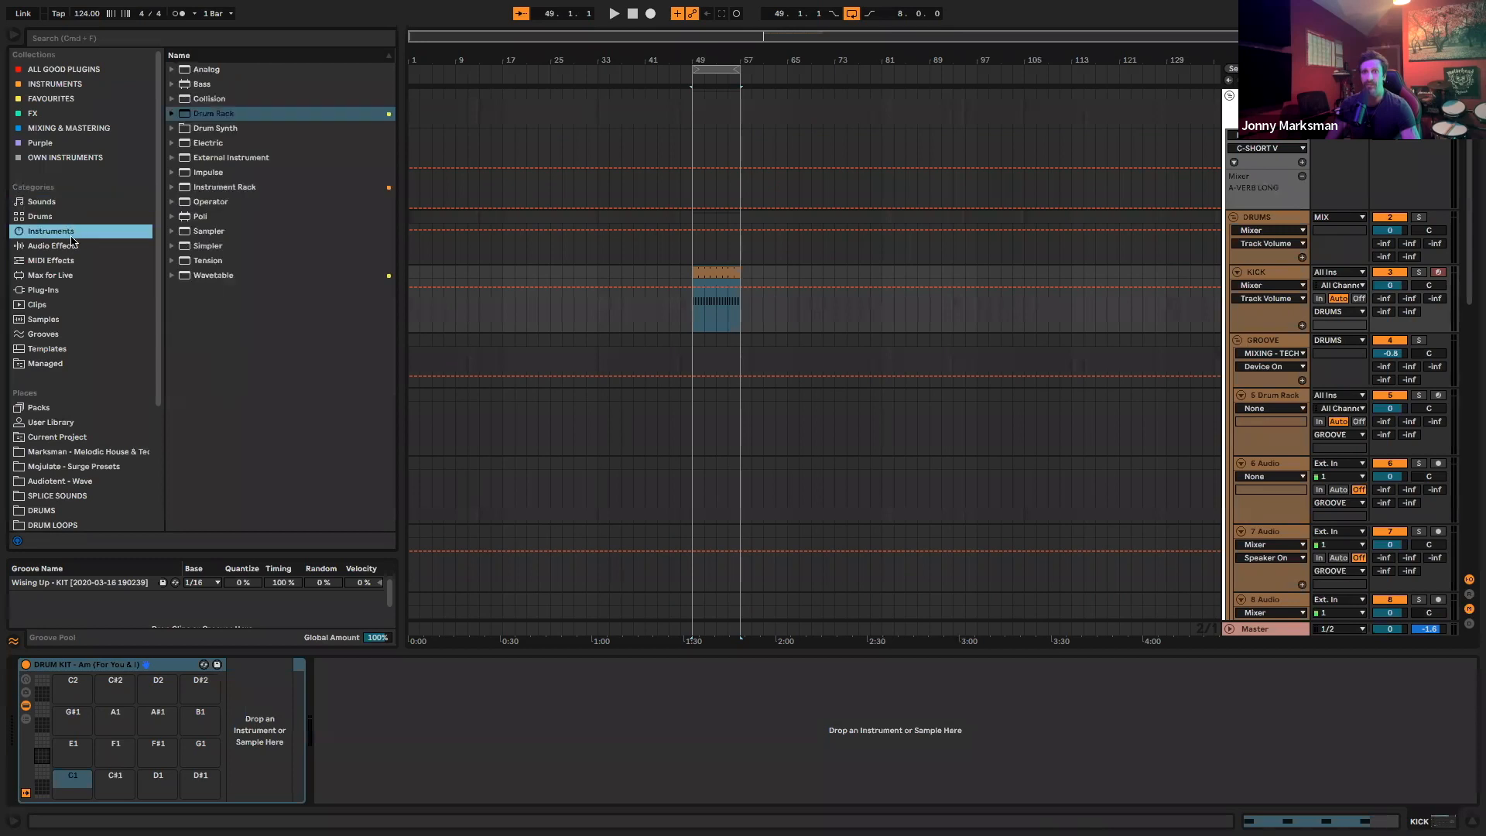
click(76, 247)
click(72, 232)
drag(211, 178, 77, 74)
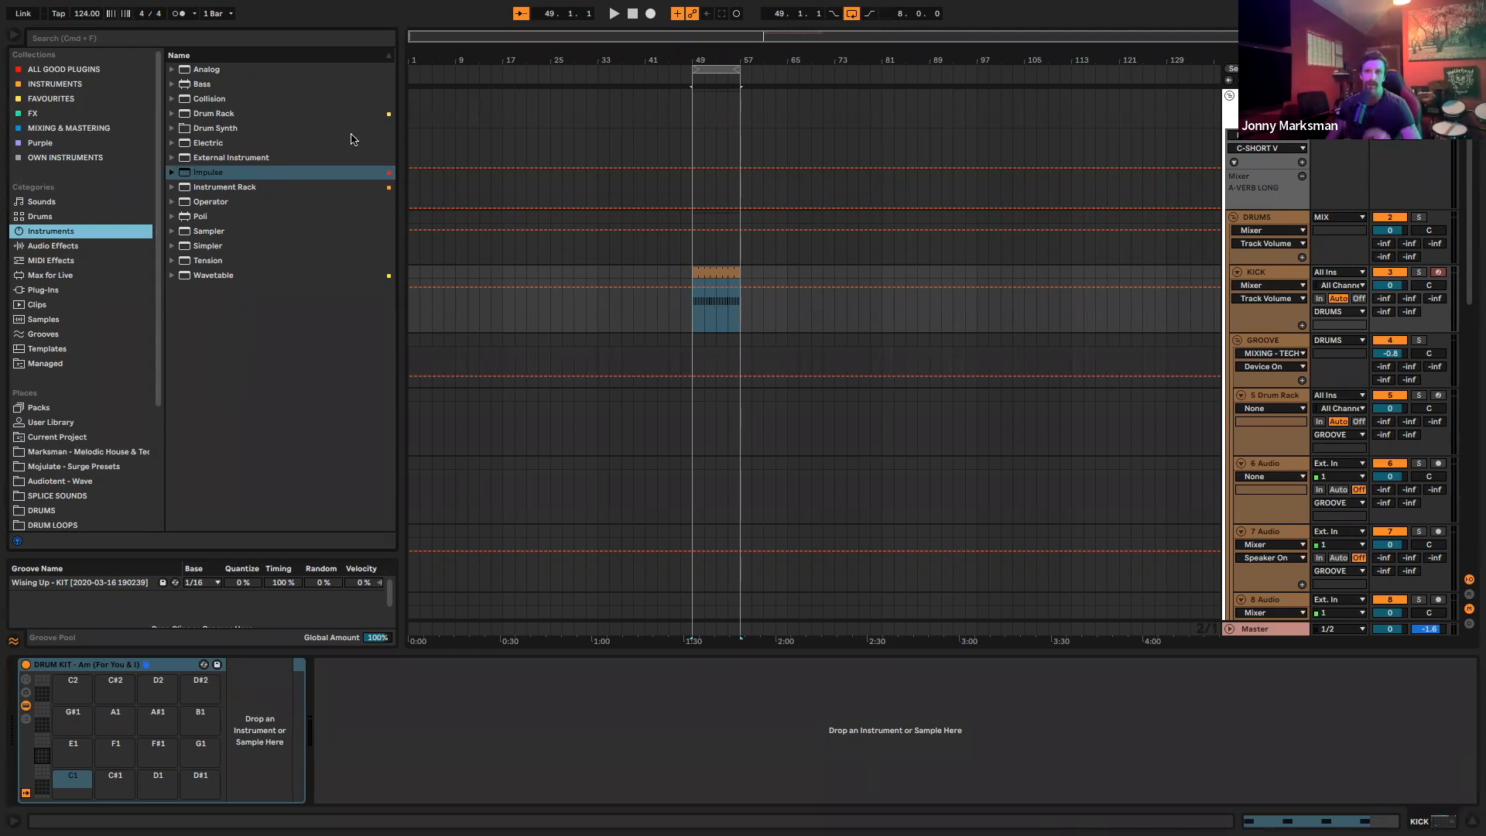
click(72, 72)
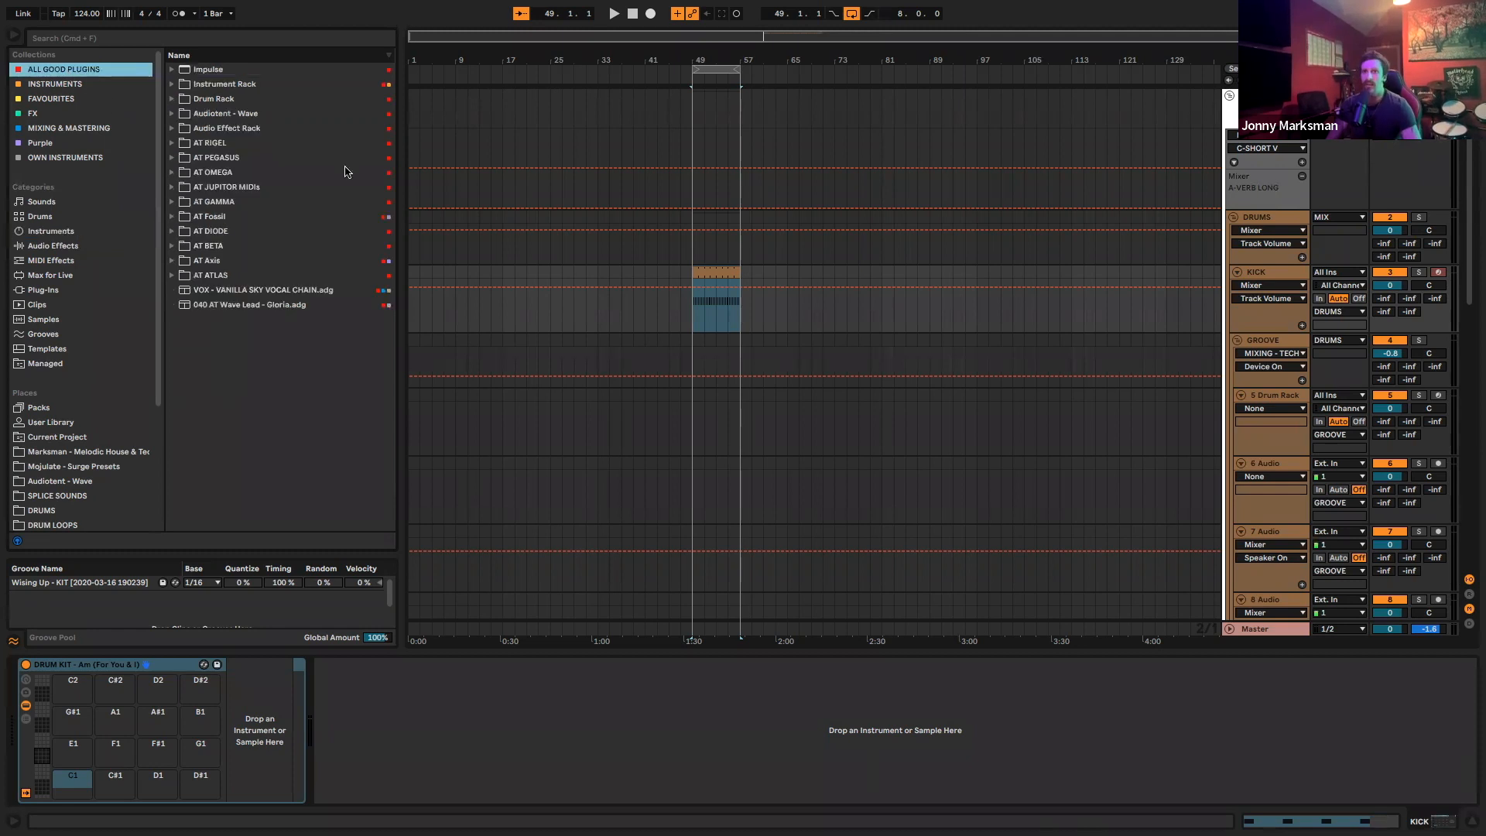
Look through the INSTRUMENTS, FX and MIXING & MASTERING collections and return to OWN INSTRUMENTS
click(98, 86)
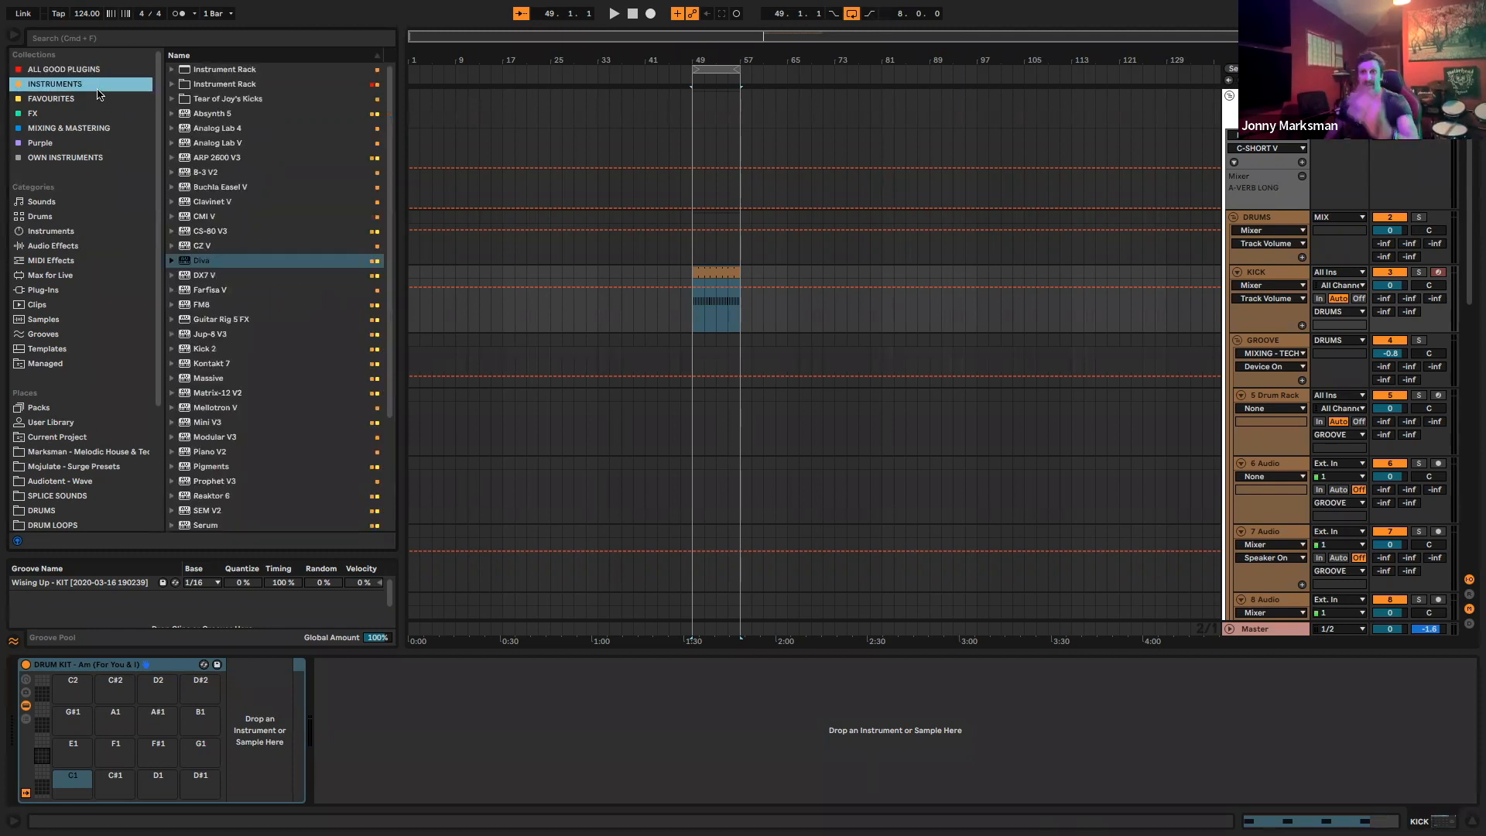
click(61, 100)
click(67, 129)
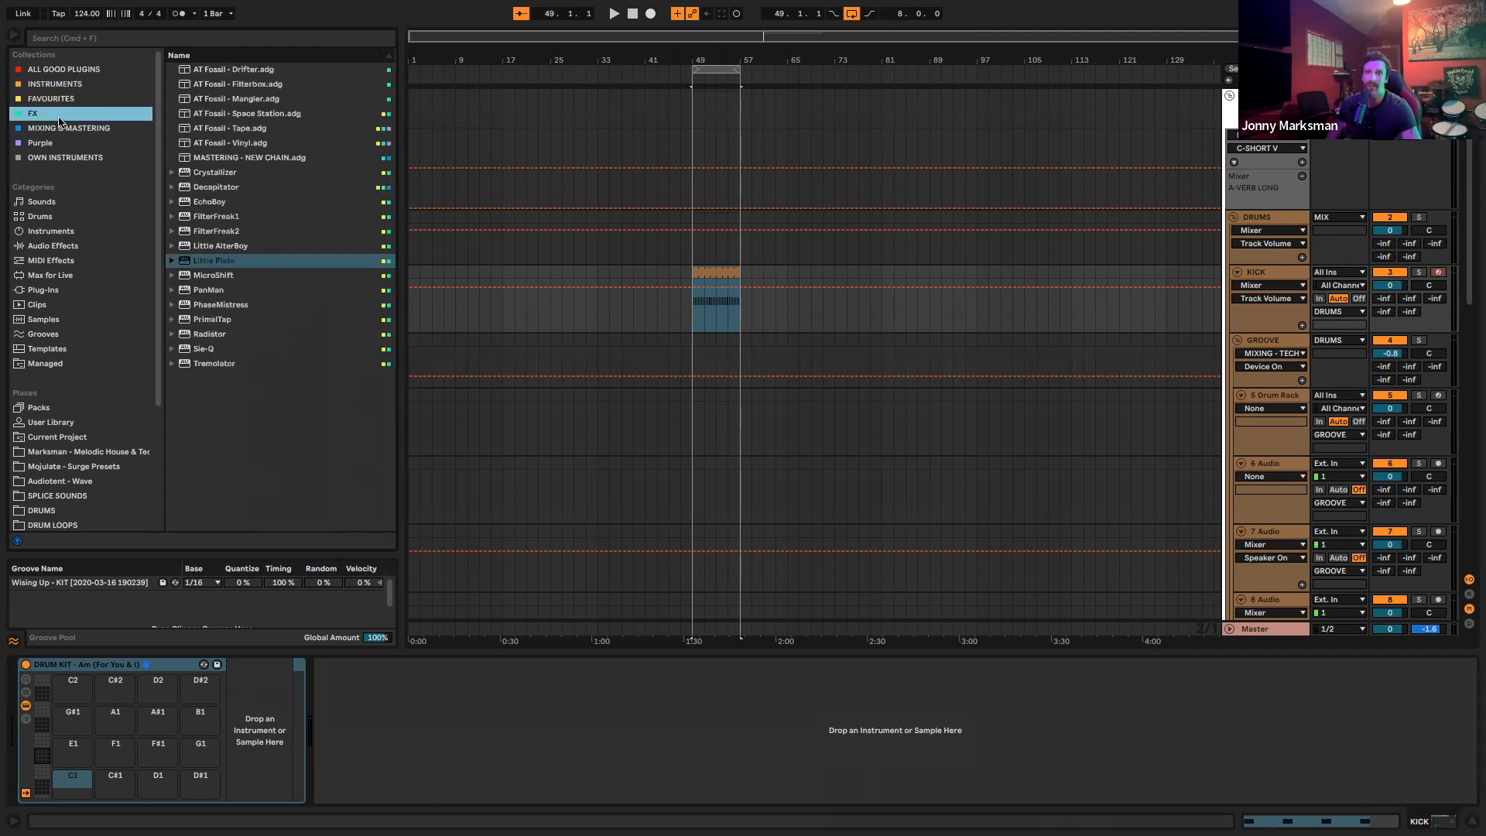
click(67, 159)
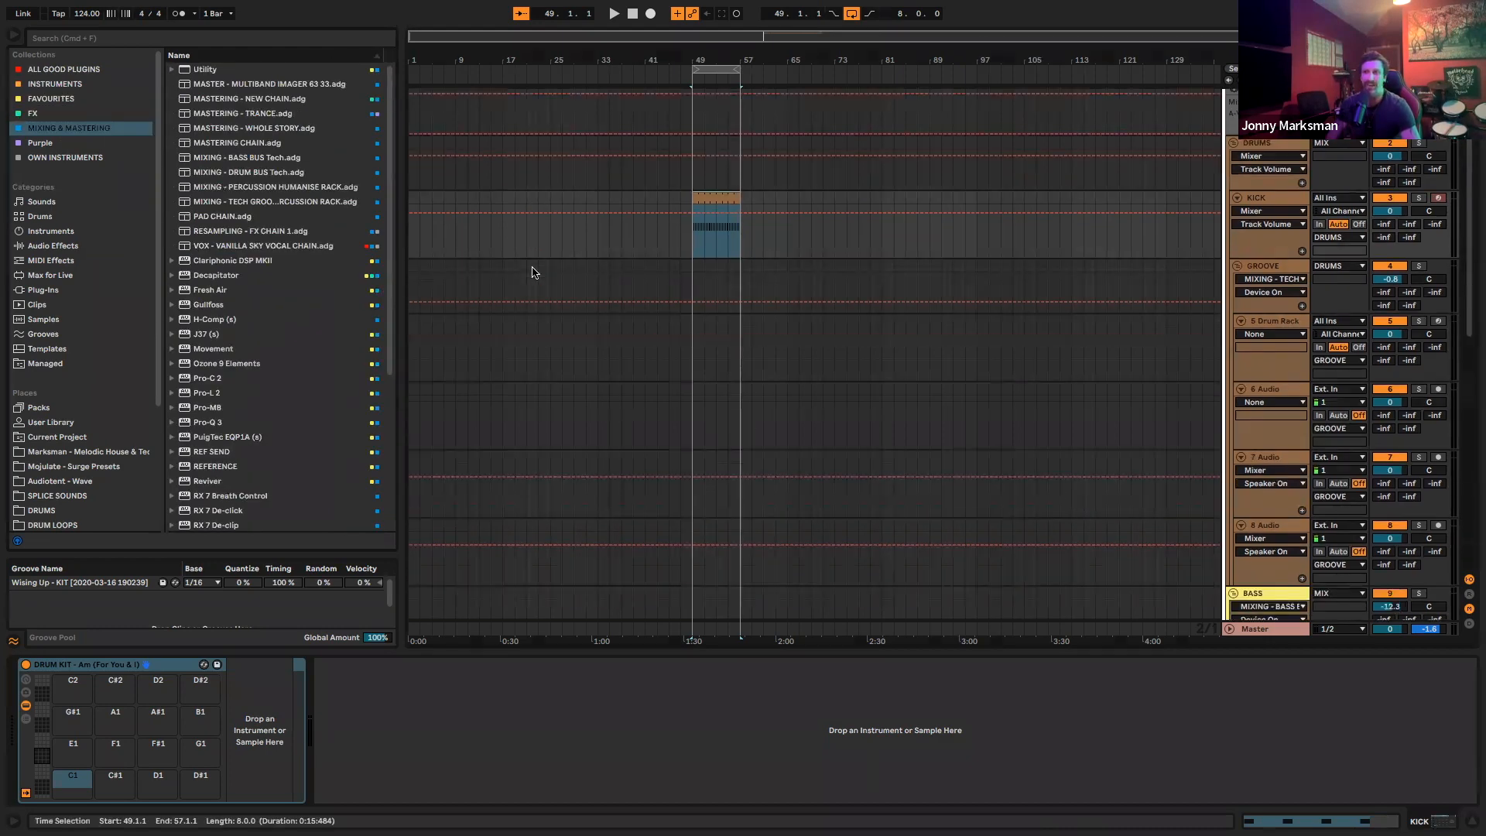
scroll(252, 227, up, 6)
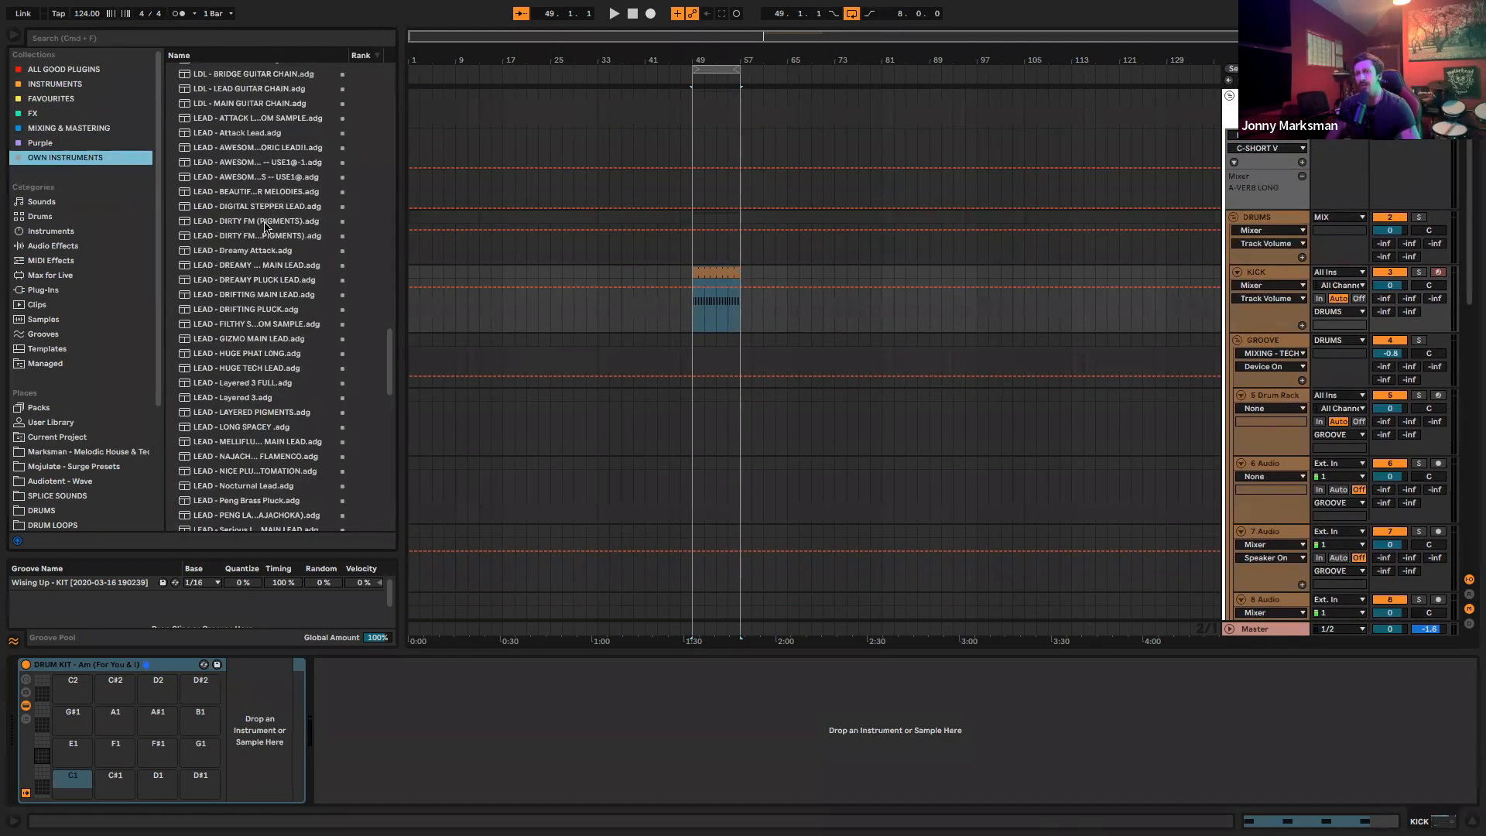
Widen the browser to show full preset names and look through the bass, drum and lead presets in OWN INSTRUMENTS
drag(401, 229, 646, 236)
scroll(378, 248, down, 20)
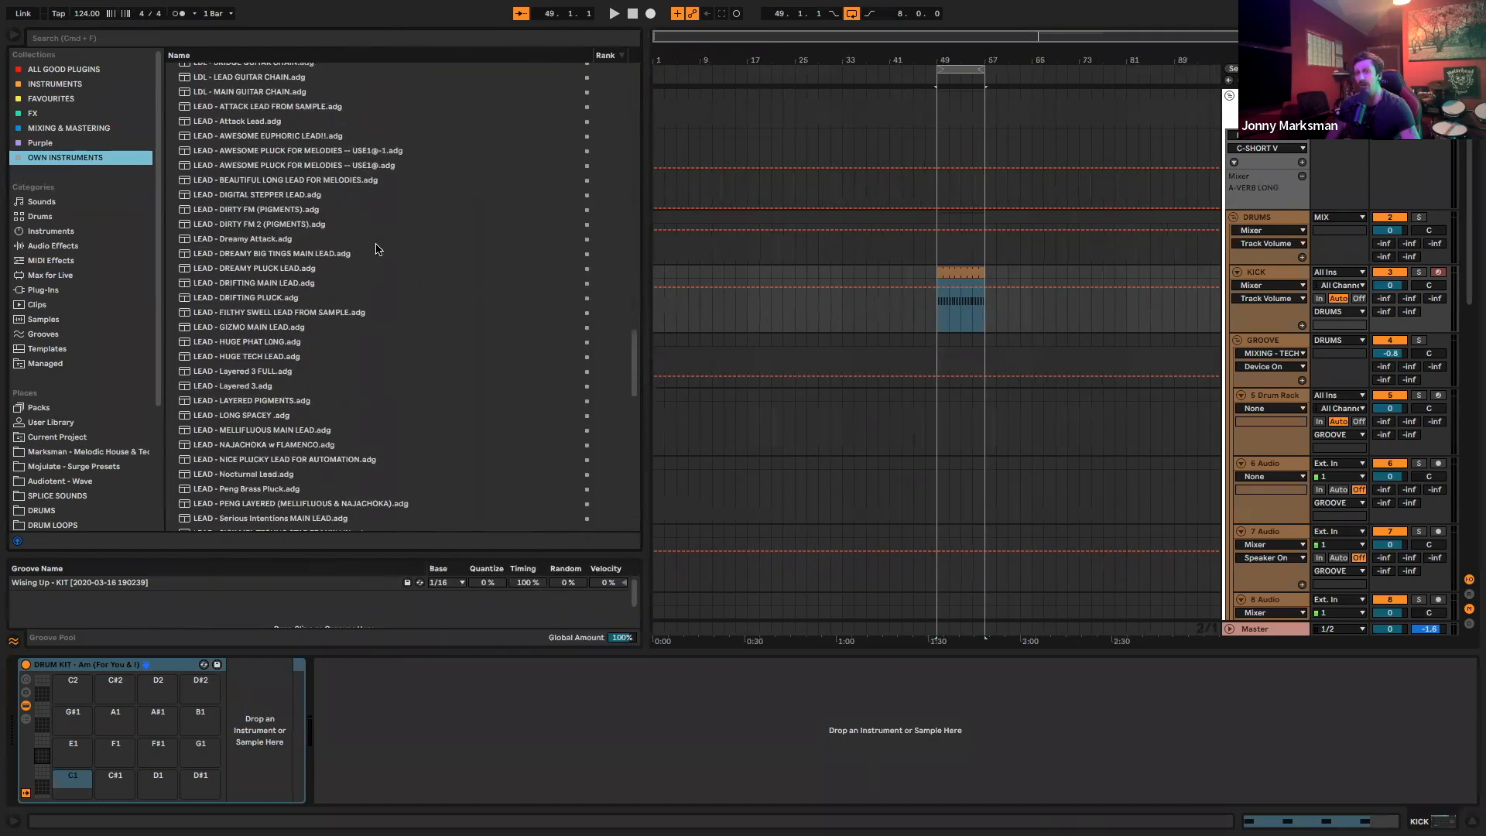
scroll(385, 247, up, 1)
scroll(385, 247, up, 20)
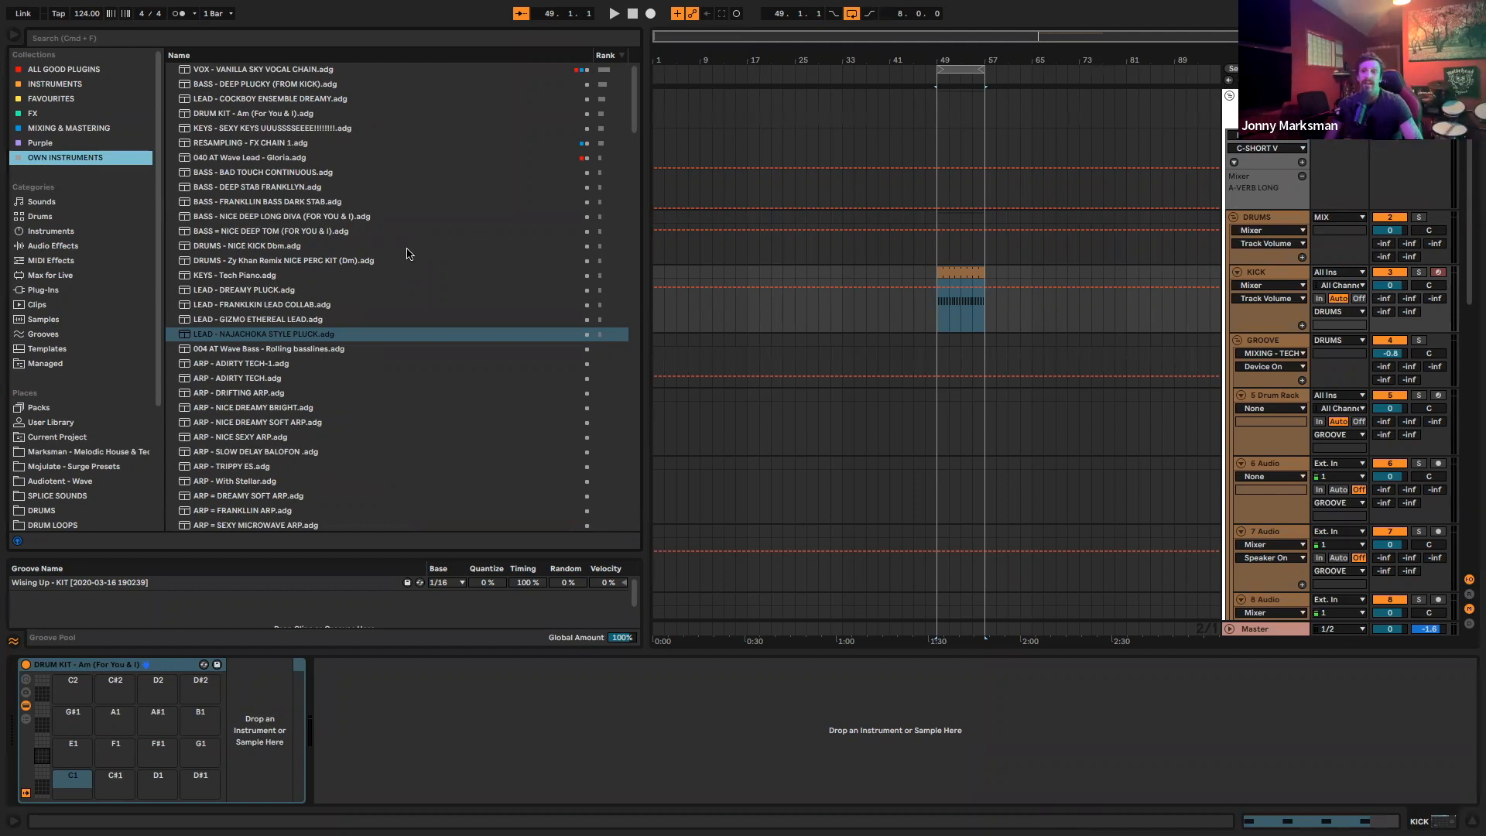
scroll(396, 258, down, 15)
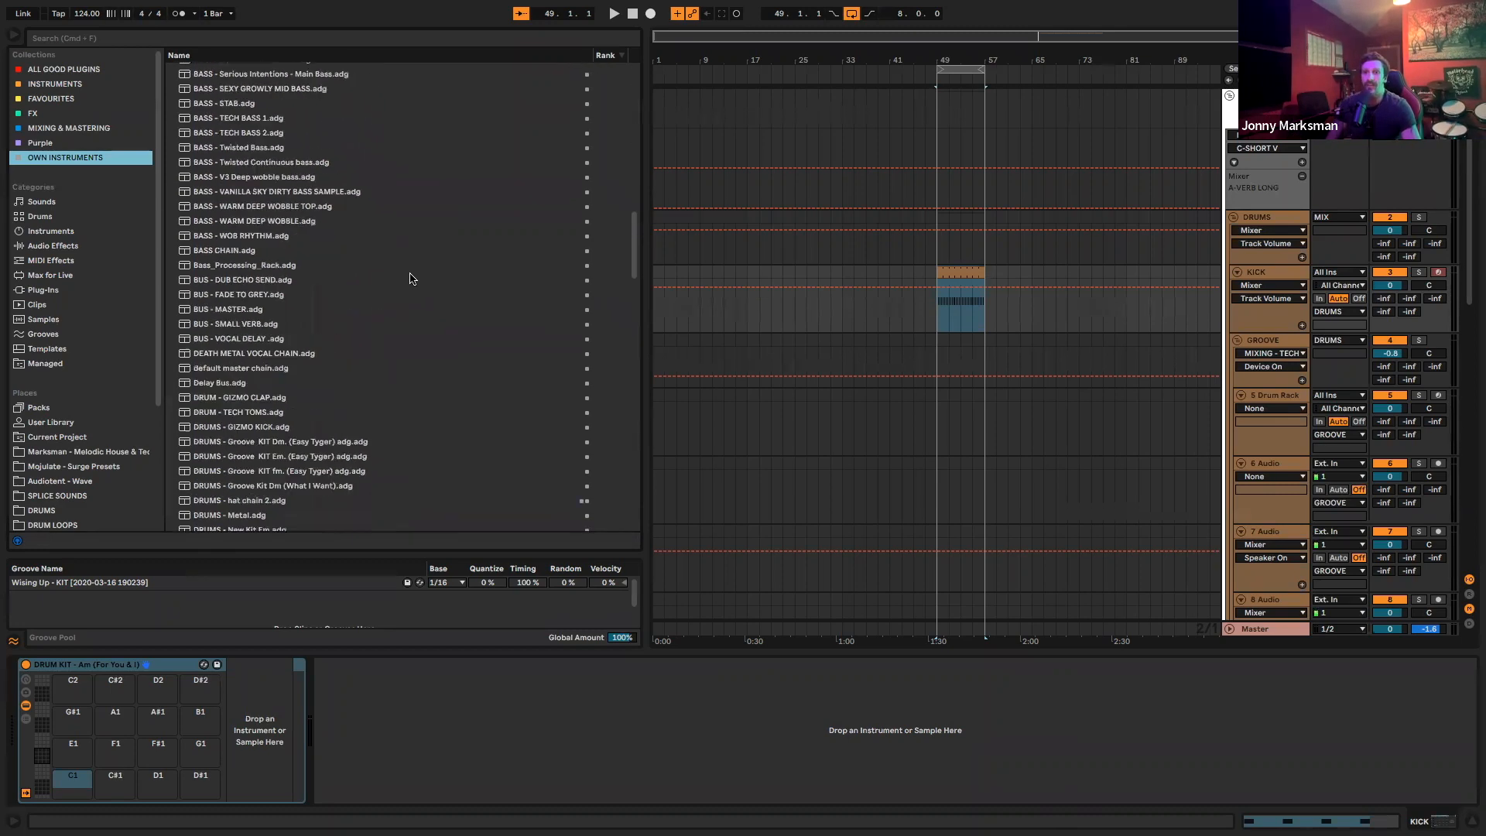
scroll(411, 277, up, 12)
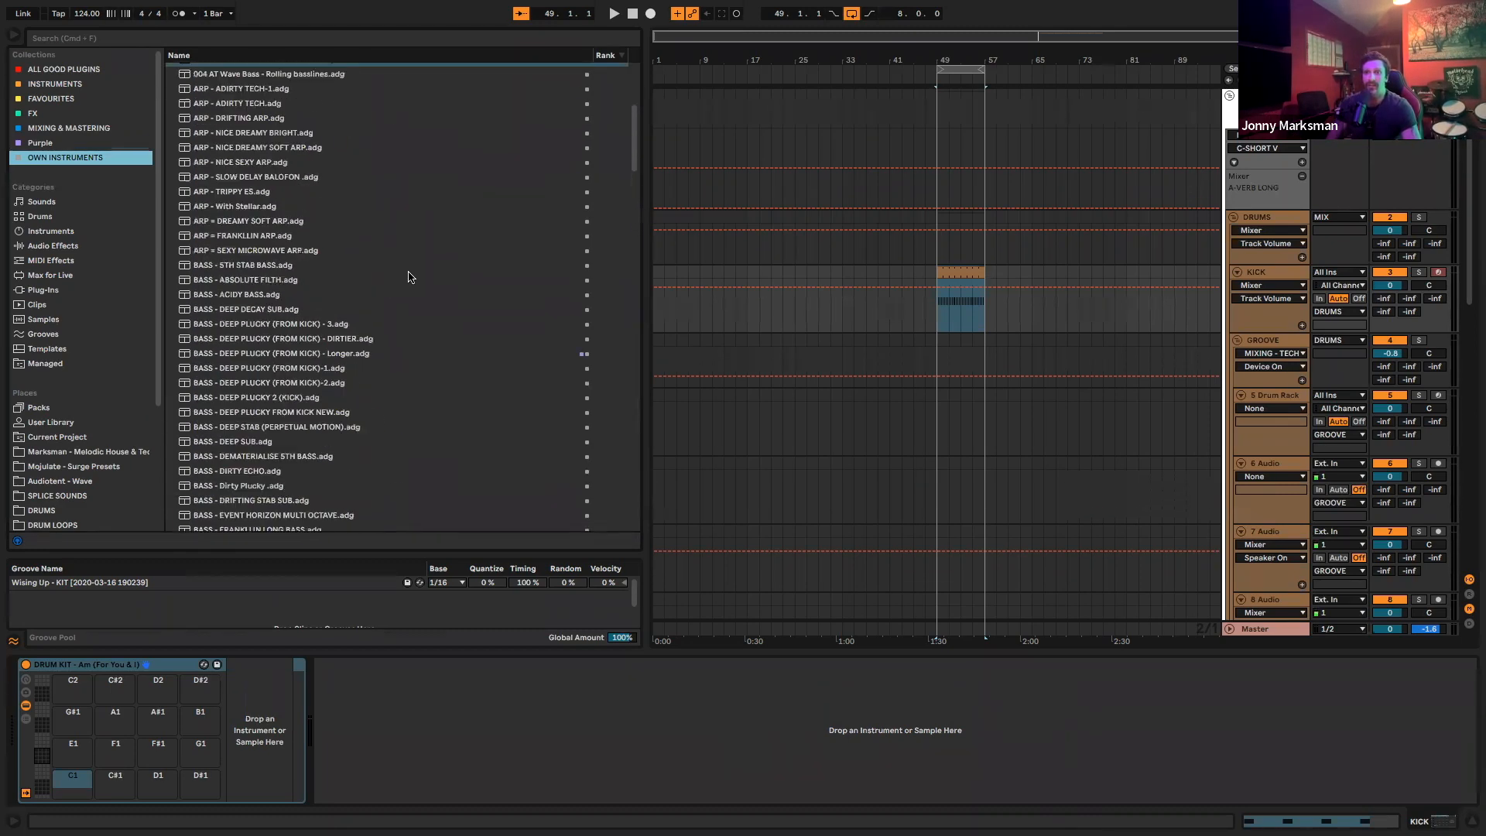
Search OWN INSTRUMENTS for "drum" and load DRUMS - NICE KICK Dbm.adg onto the KICK track
click(233, 39)
text(drum)
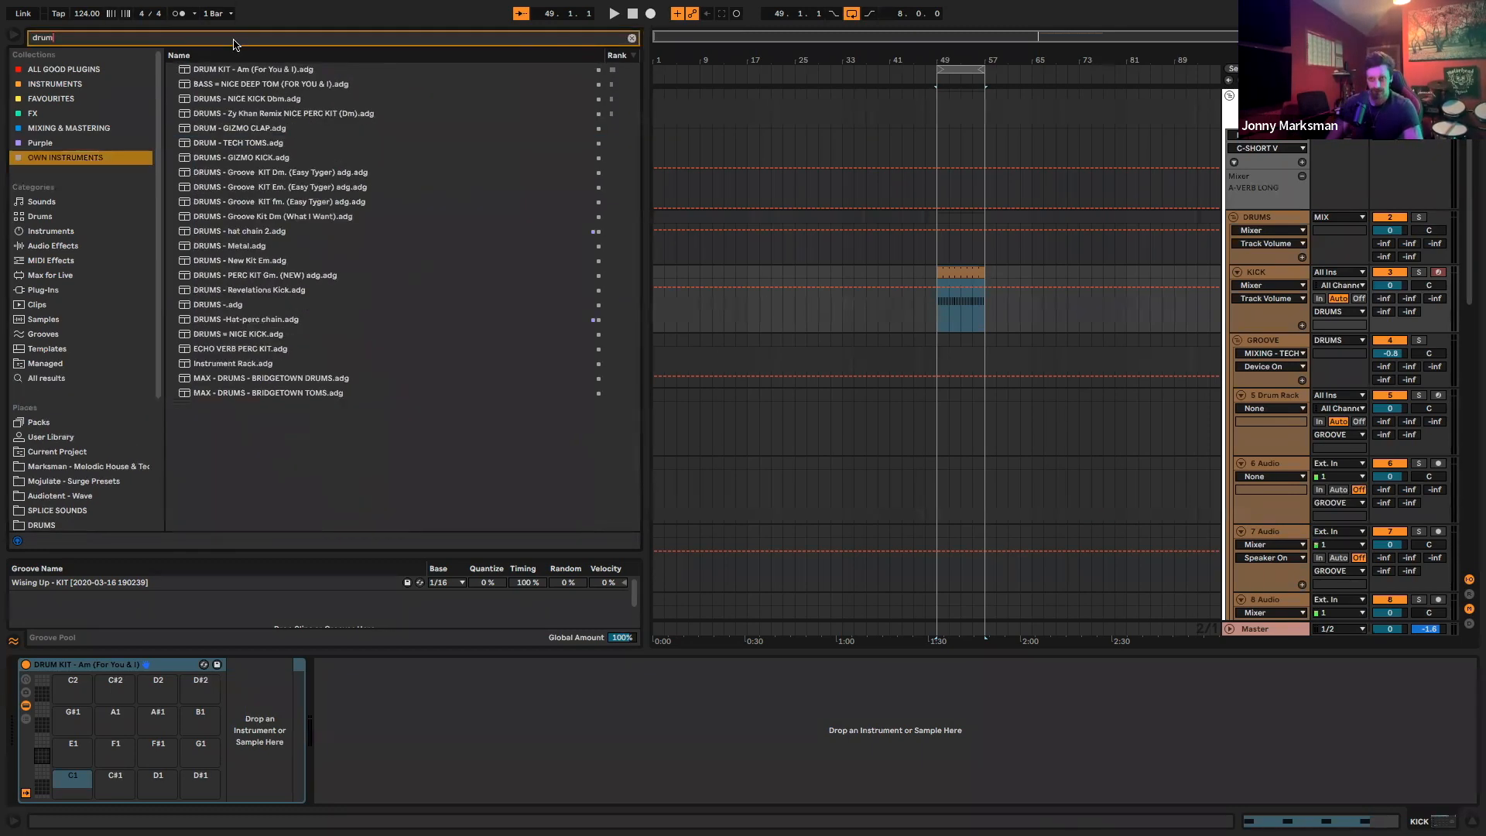
drag(326, 98, 977, 310)
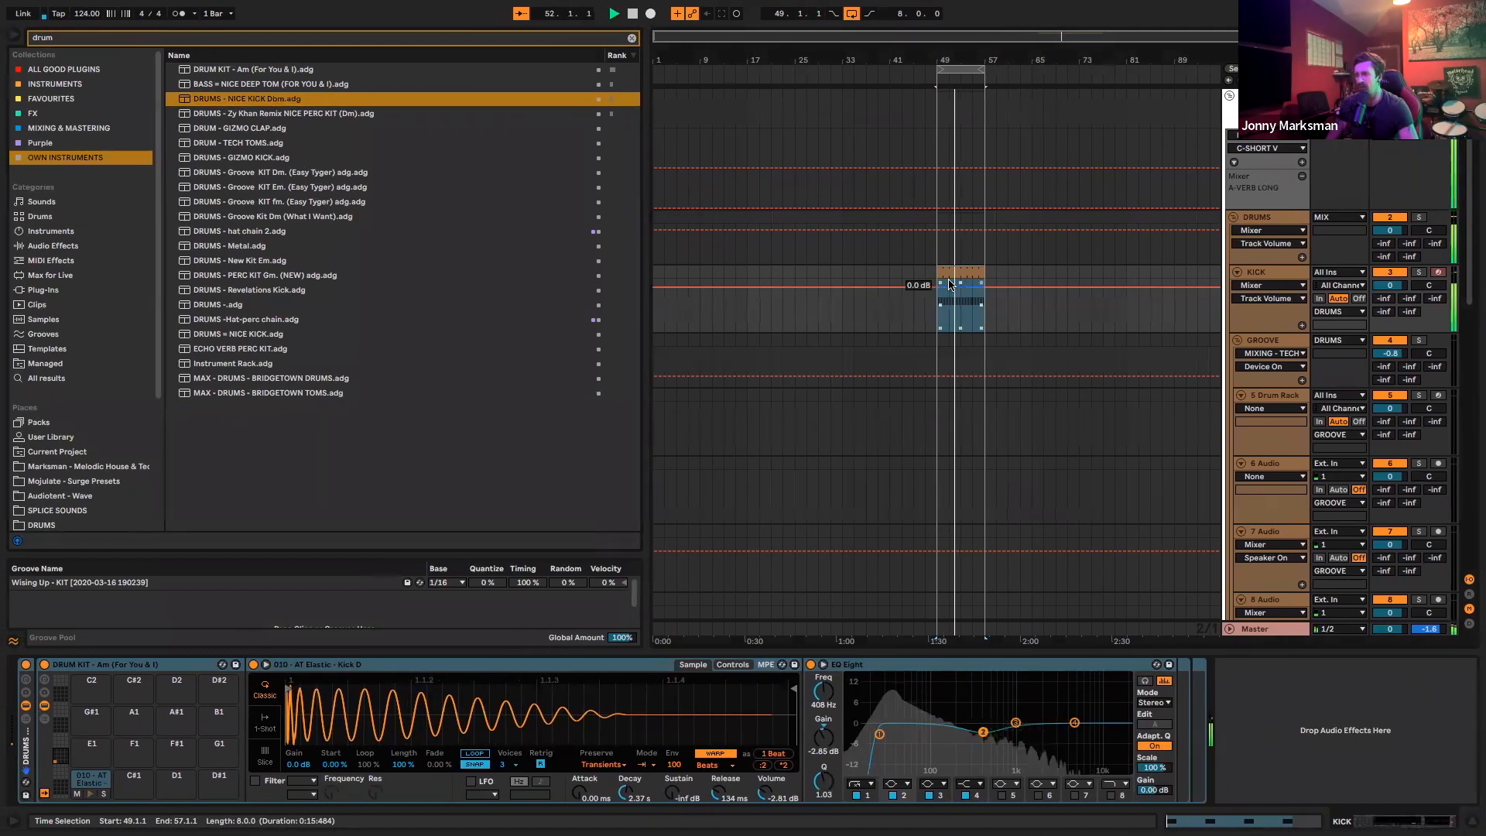
Switch to the Session view and examine the SoundID Reference plugin's calibration window on the Master track, closing it when done
key(Tab)
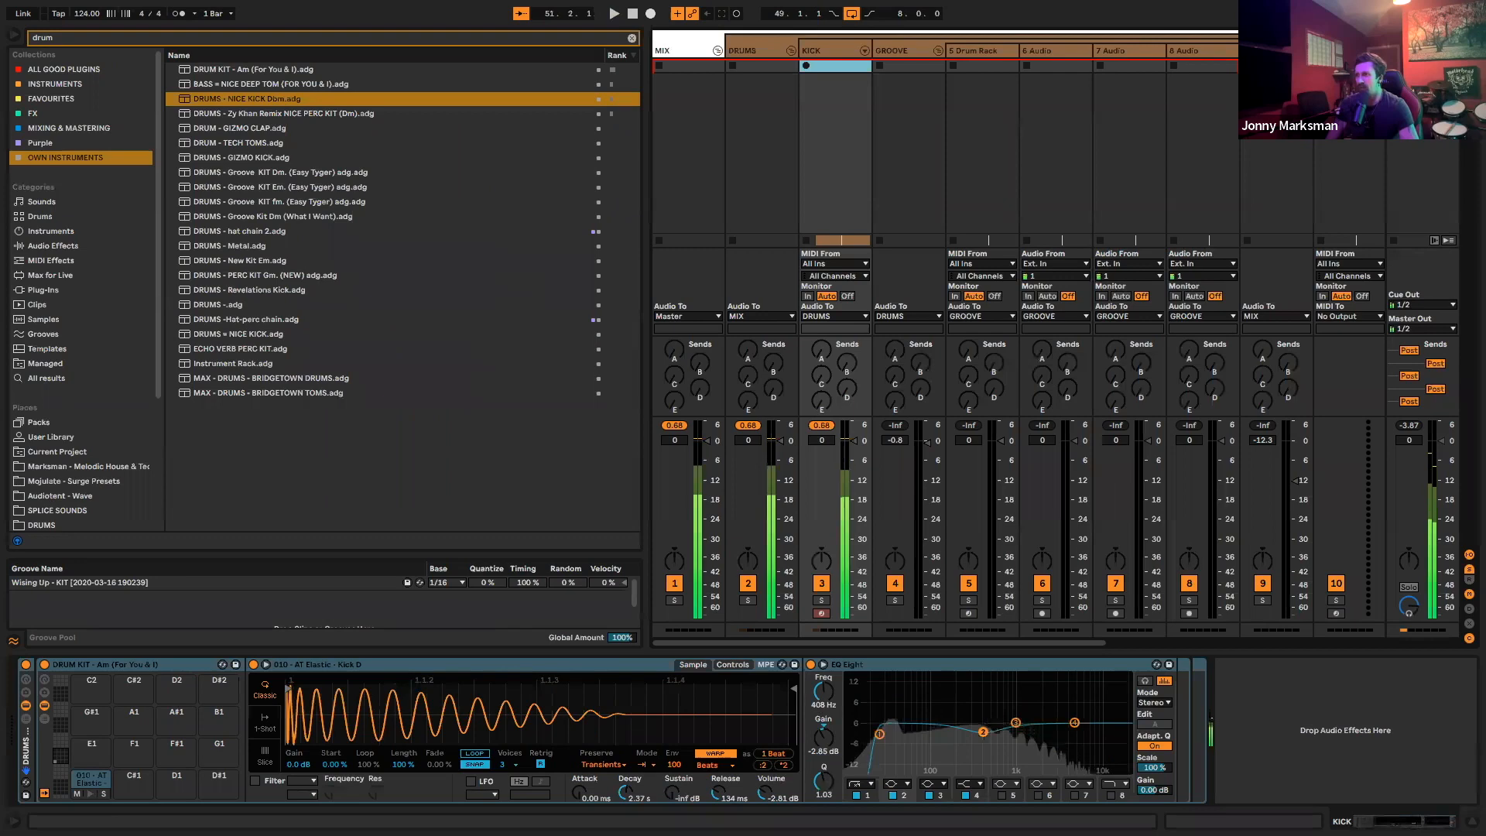
click(653, 664)
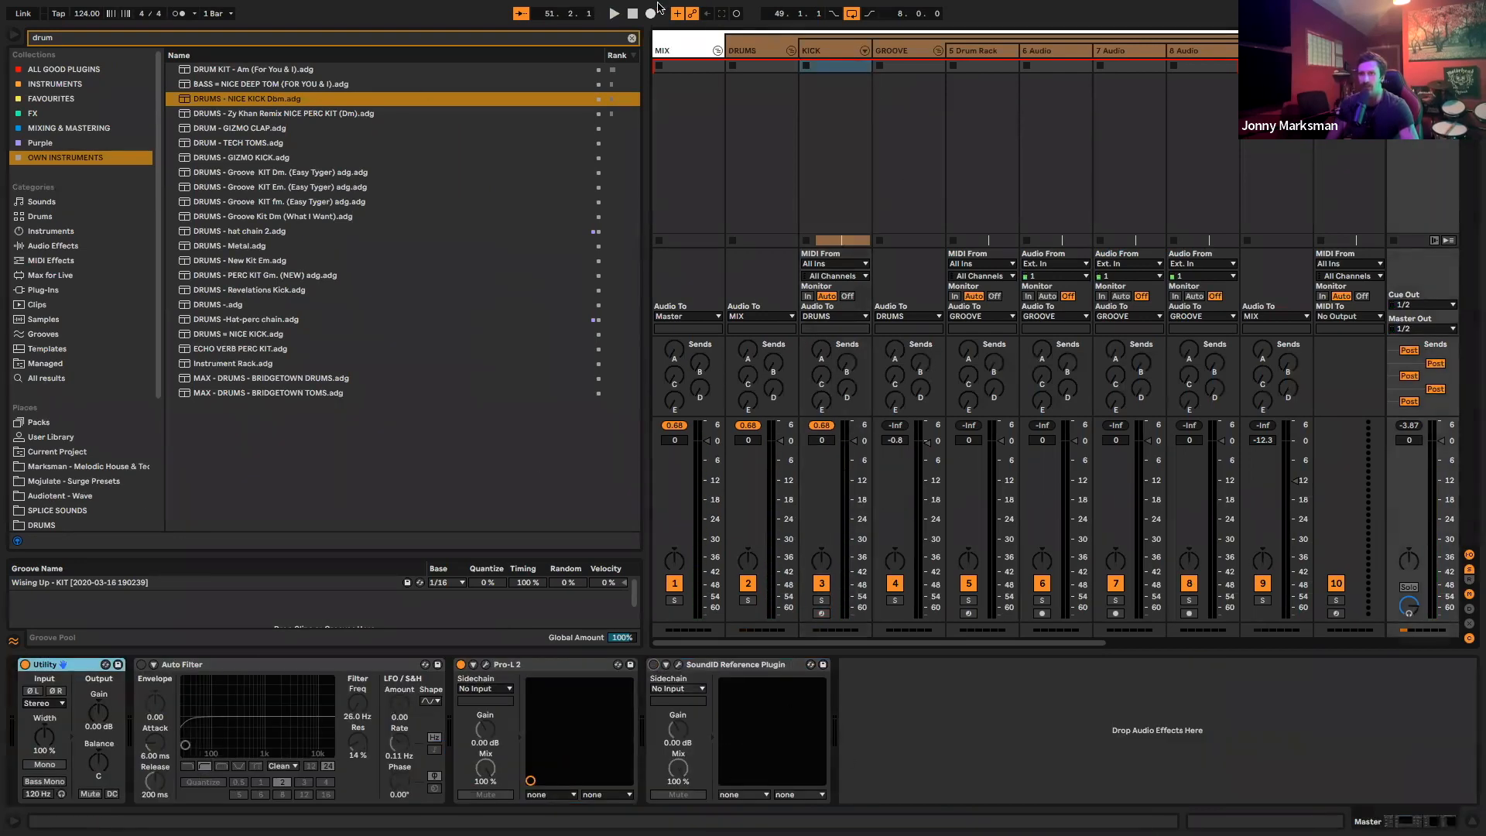
click(678, 664)
drag(550, 141, 888, 145)
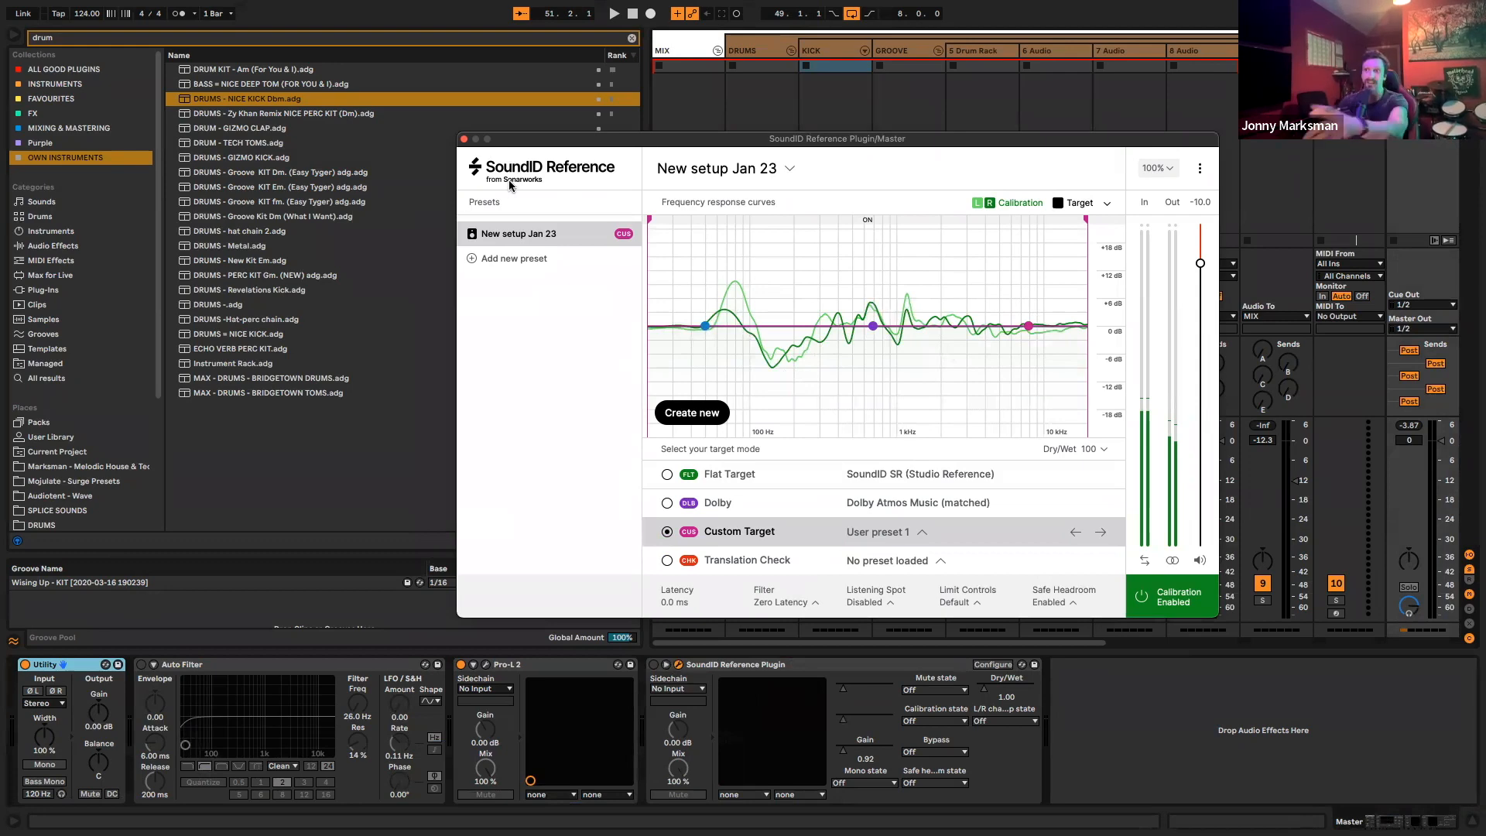
click(465, 140)
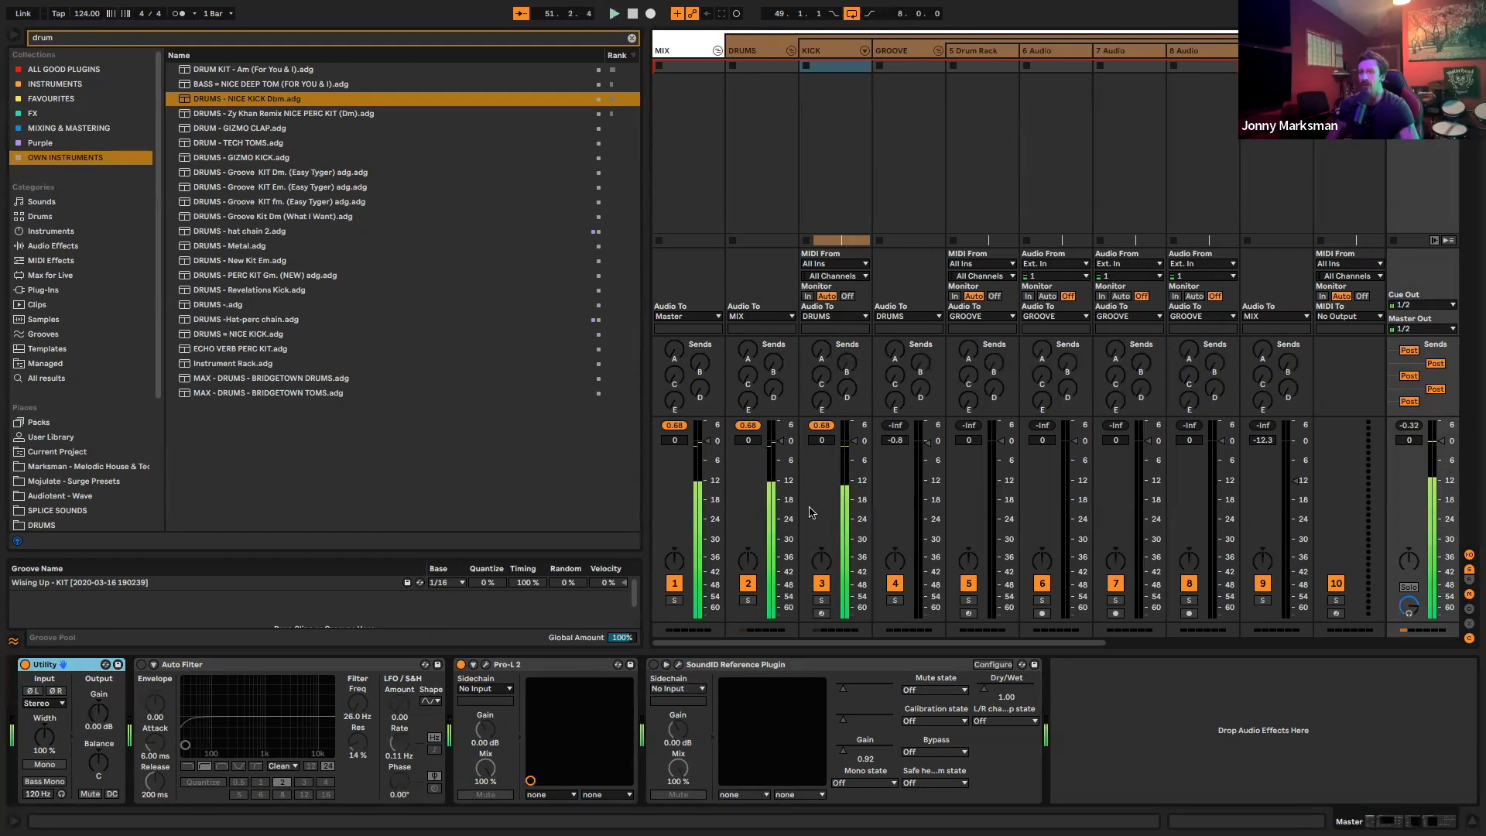
Set the KICK track's volume to -10 dB in the Session mixer
key(Tab)
key(Tab)
mouse_move(589, 7)
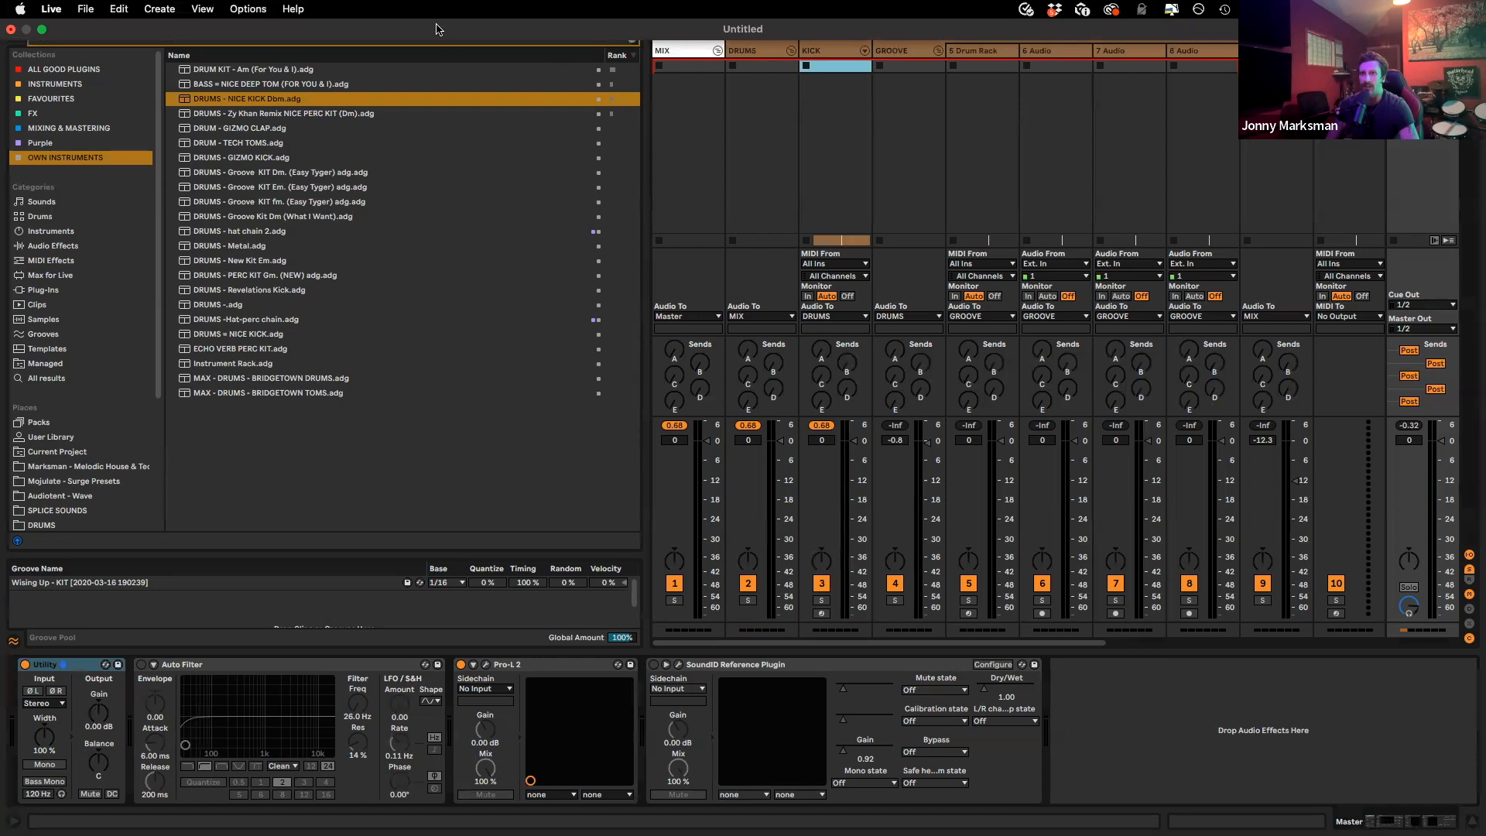
click(819, 440)
text(-10)
key(Return)
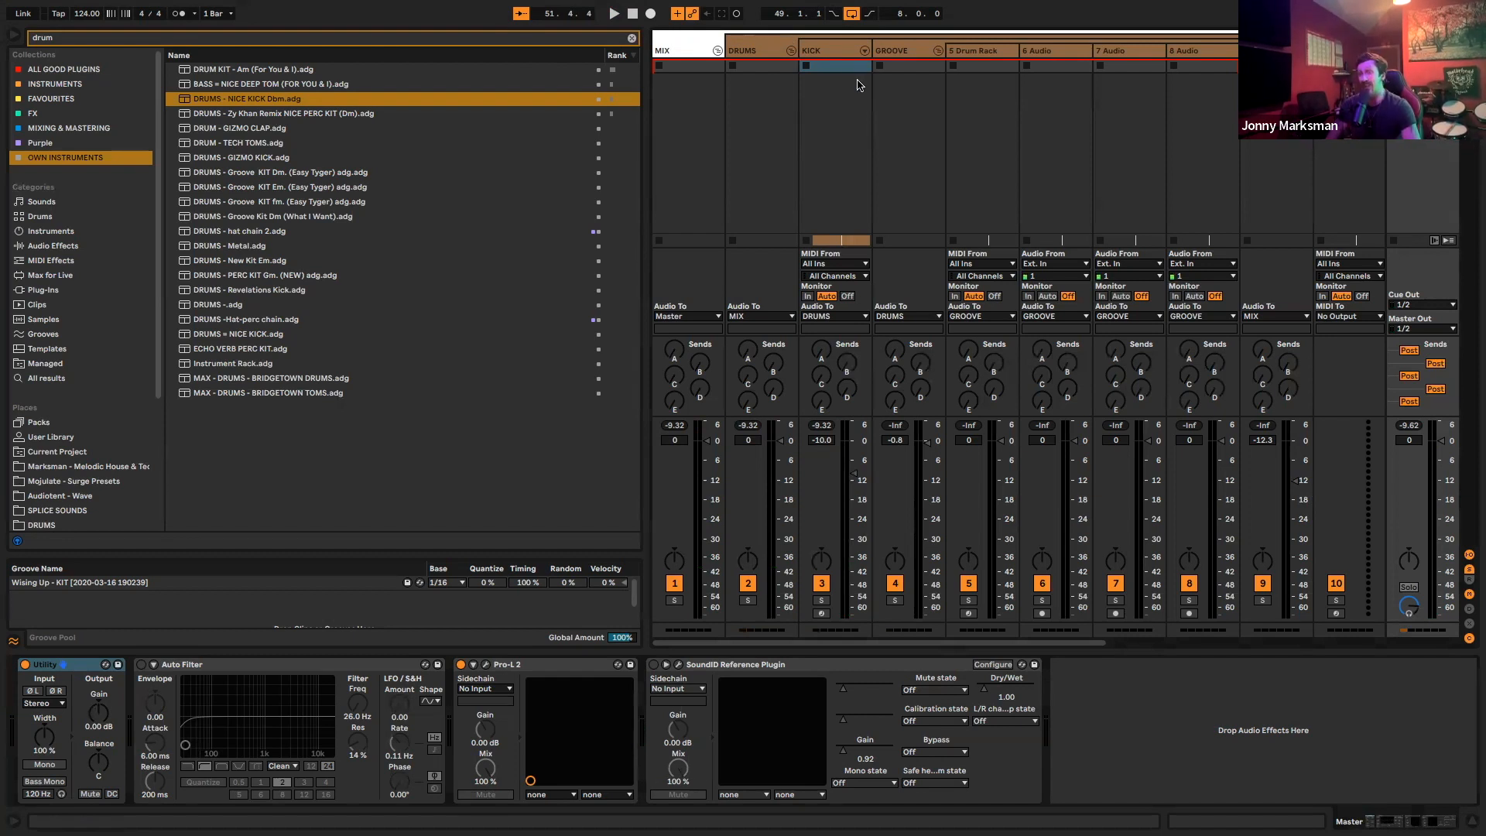
Play the kick loop with the KICK track selected to check its level, and stop playback
scroll(860, 85, right, 1)
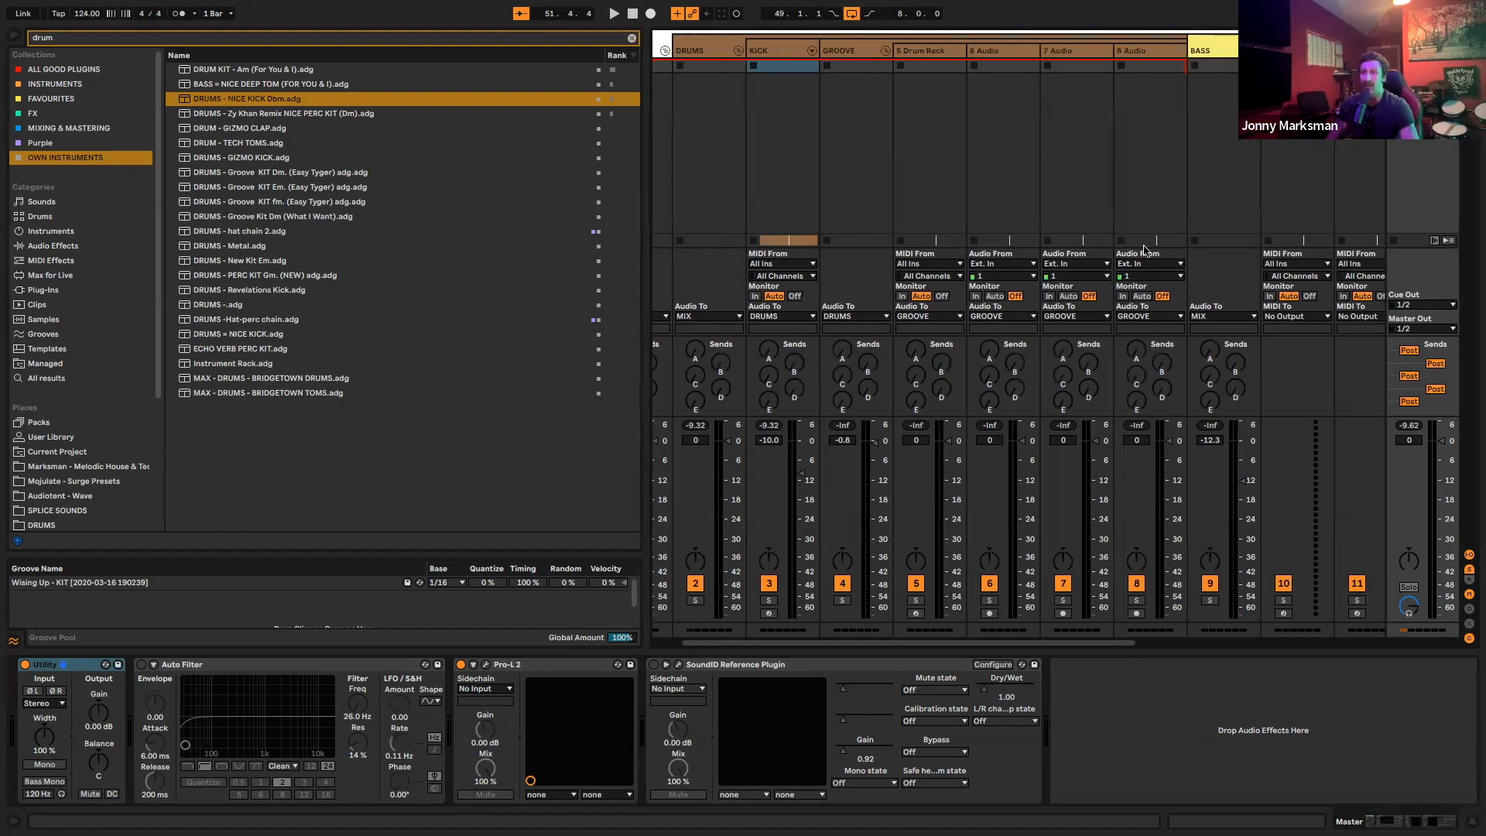
key(space)
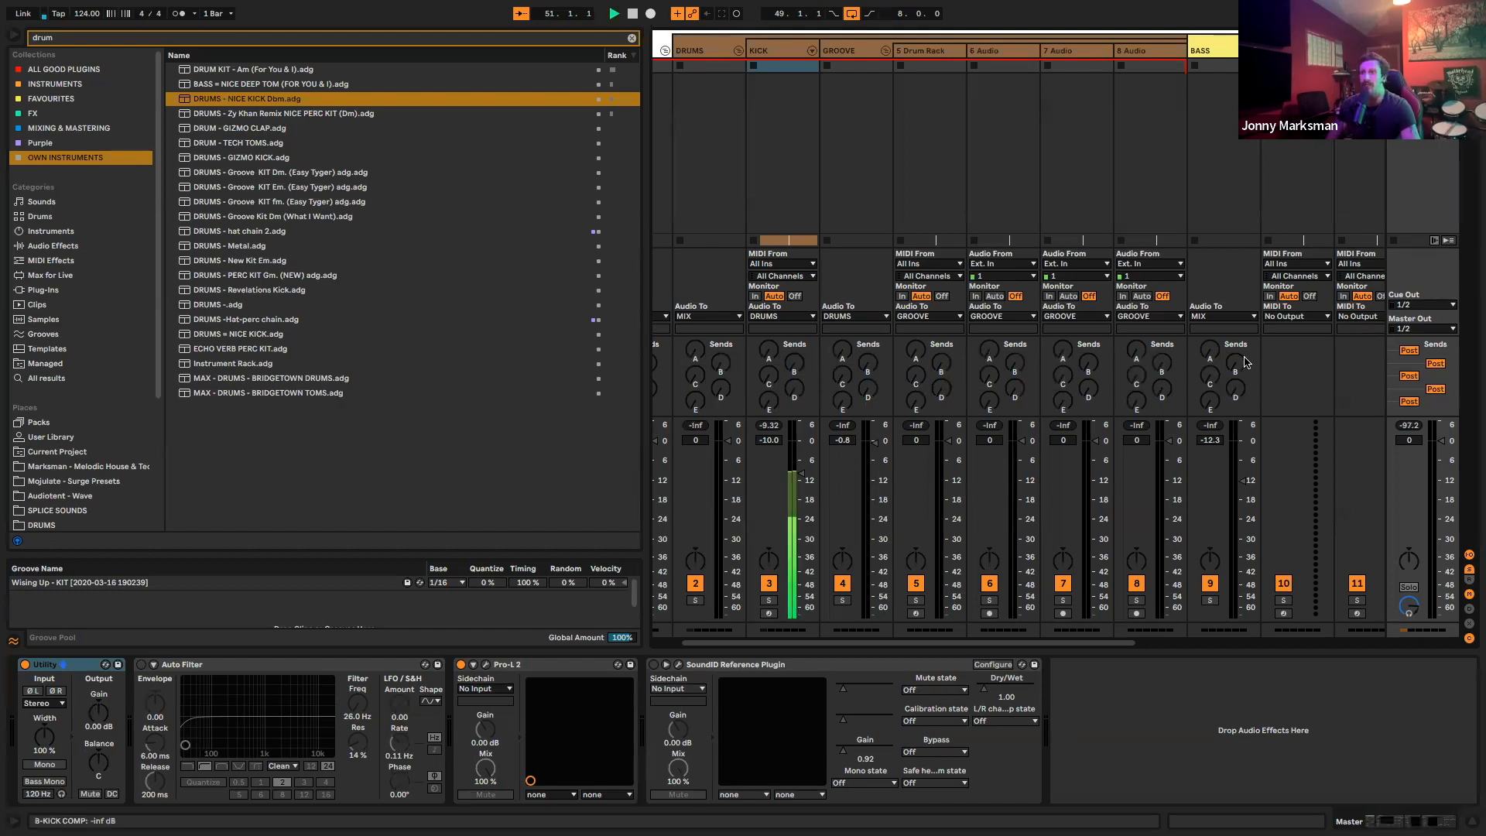
click(782, 623)
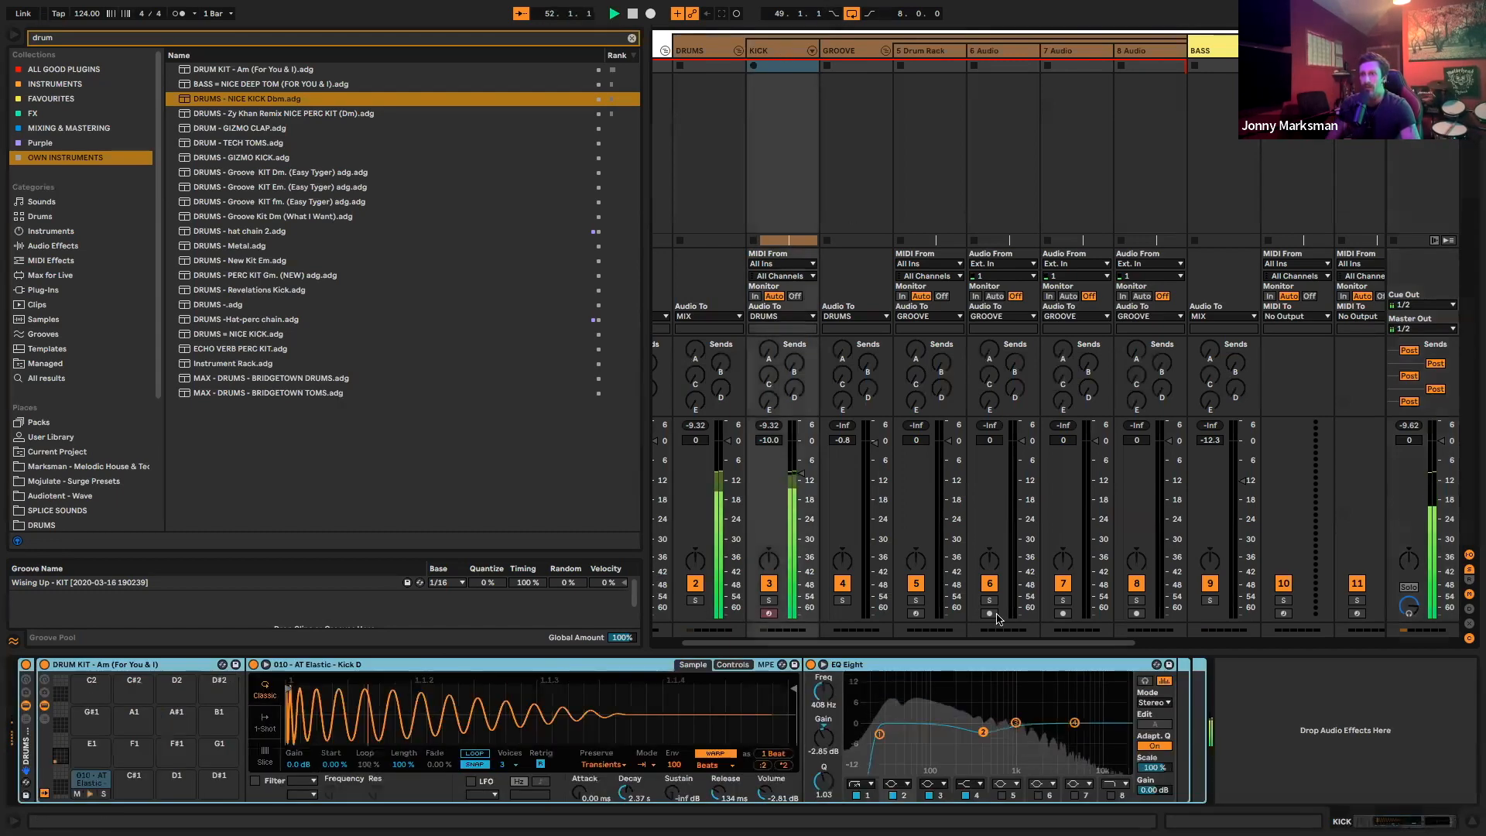
key(space)
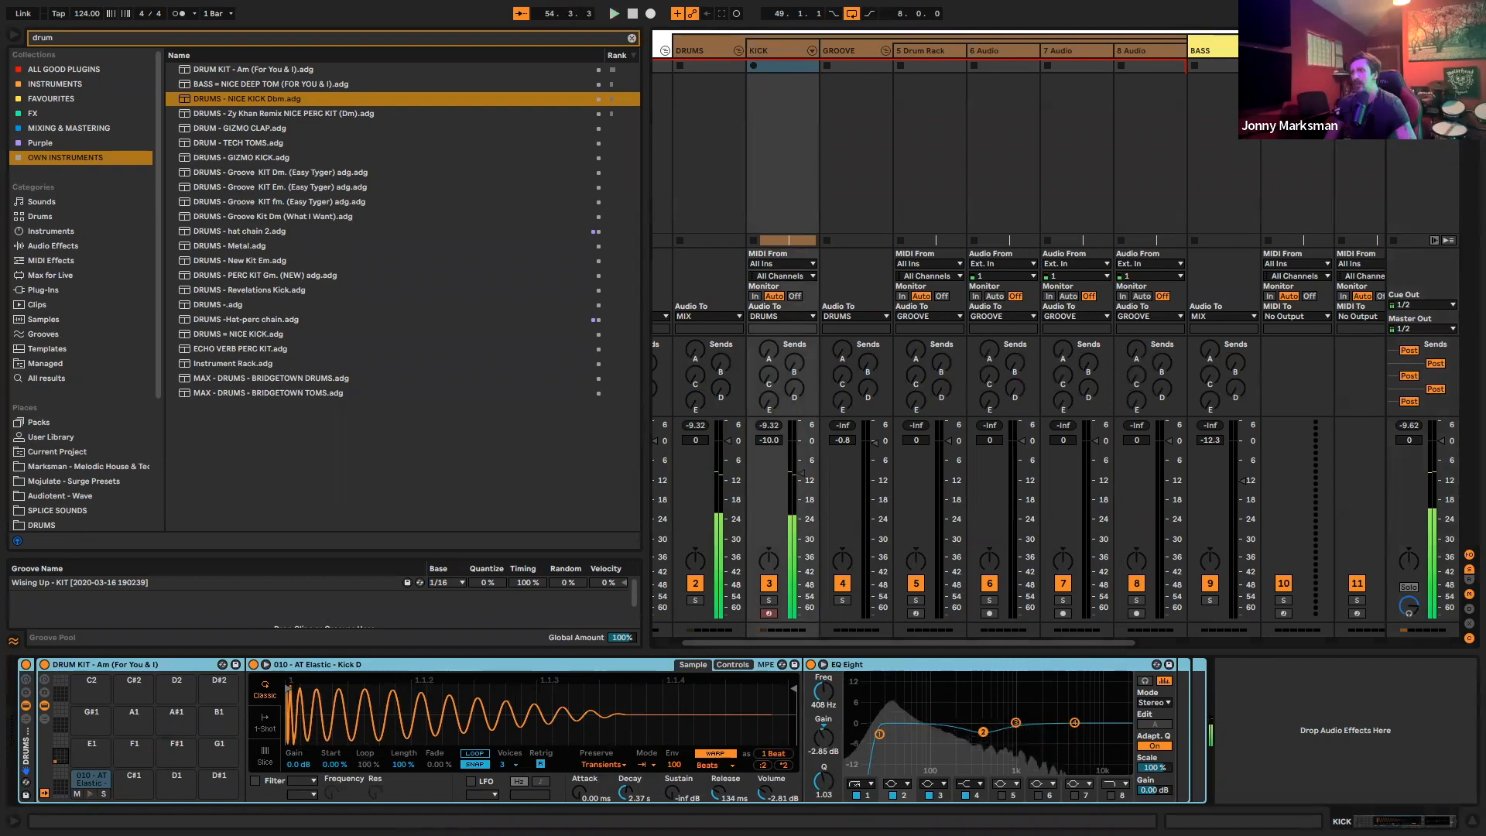
Select the 10-MIDI track, clear the browser search and list all OWN INSTRUMENTS presets
click(1297, 50)
click(631, 37)
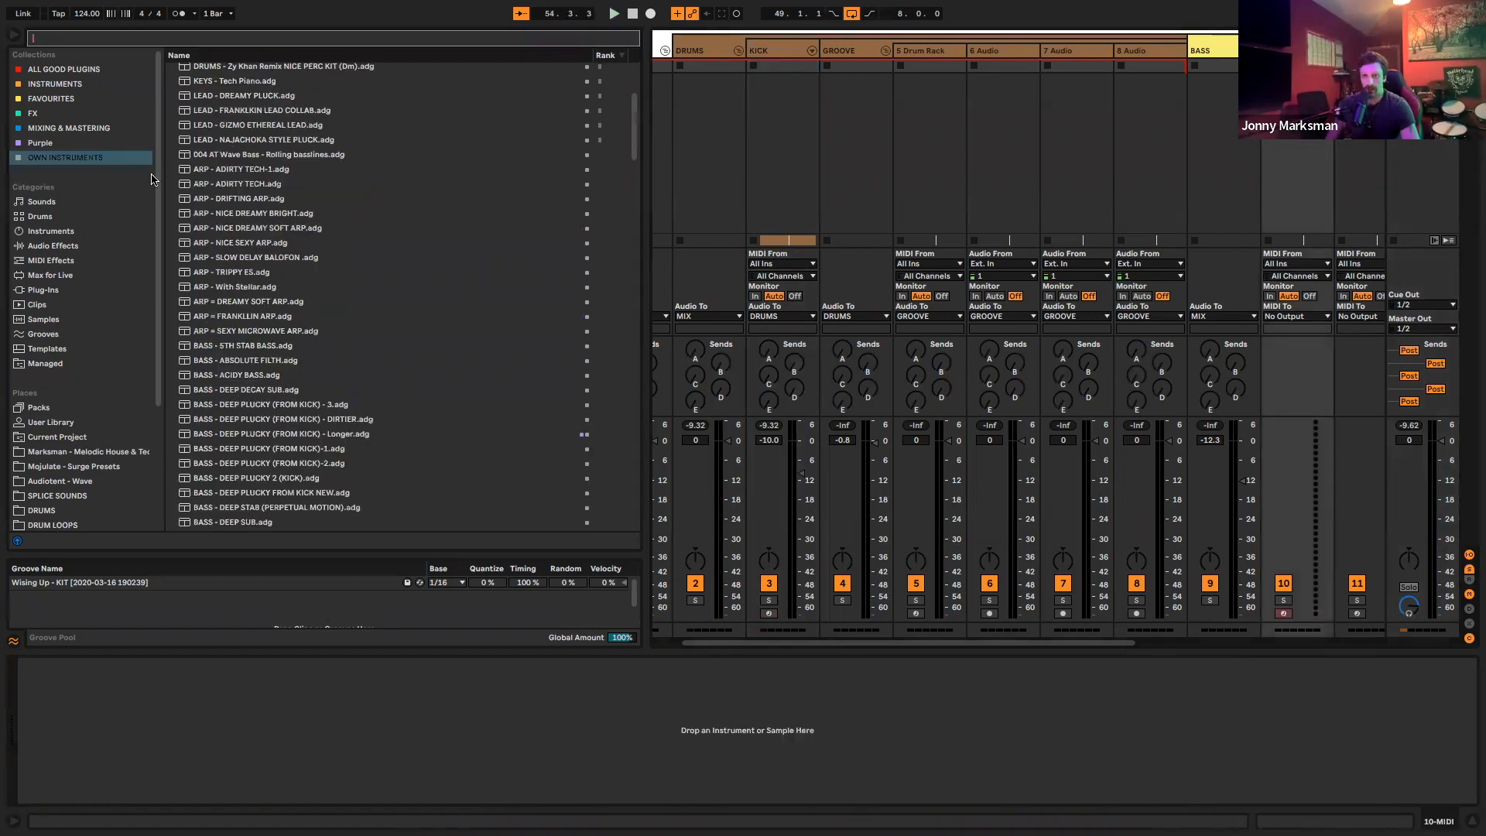
click(60, 160)
scroll(295, 224, up, 5)
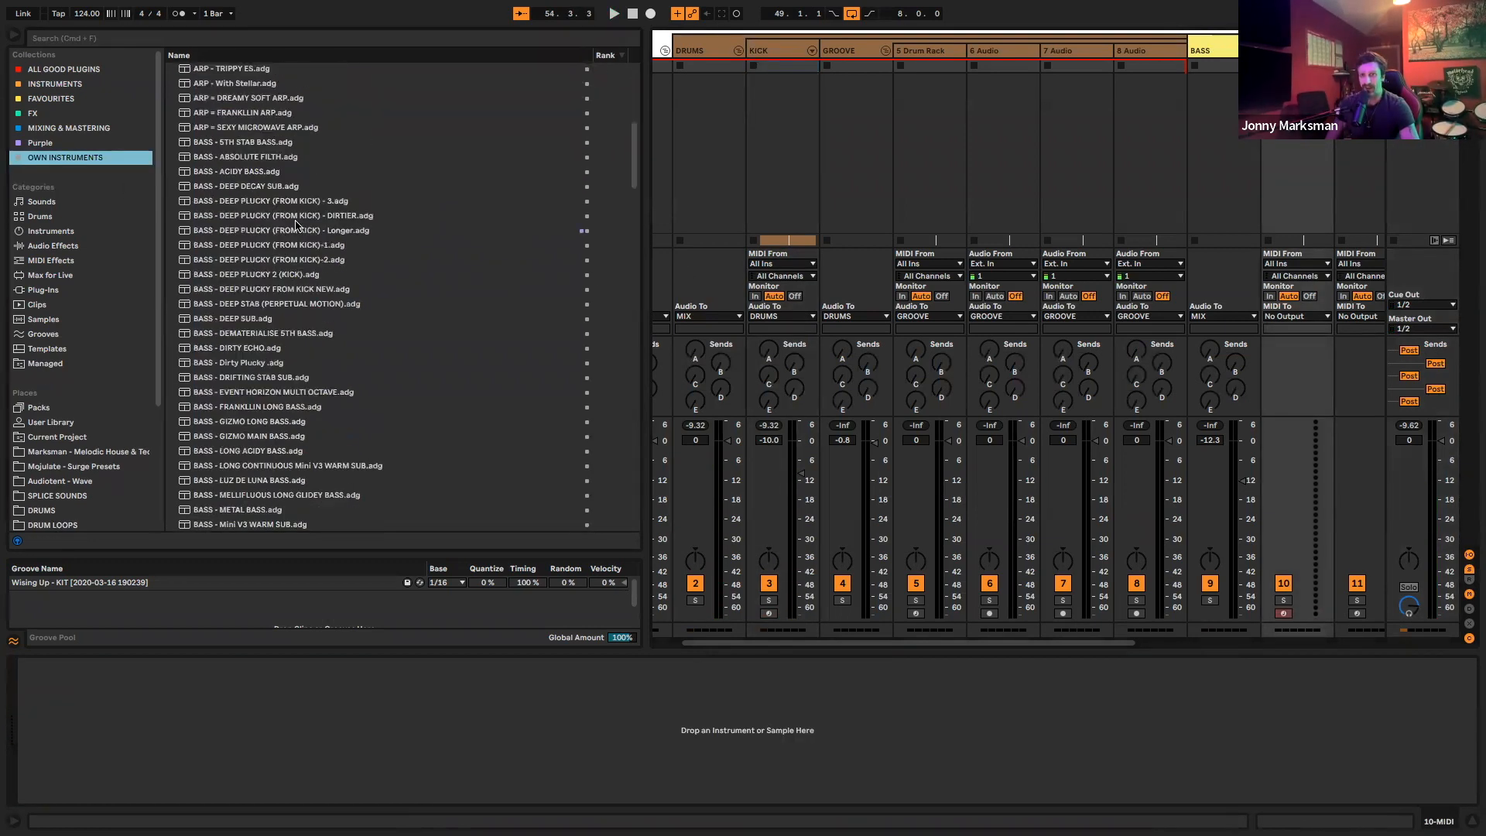
Hide the browser's Rank column, show it again, and select the VOX - VANILLA SKY VOCAL CHAIN.adg preset
right_click(604, 56)
click(635, 68)
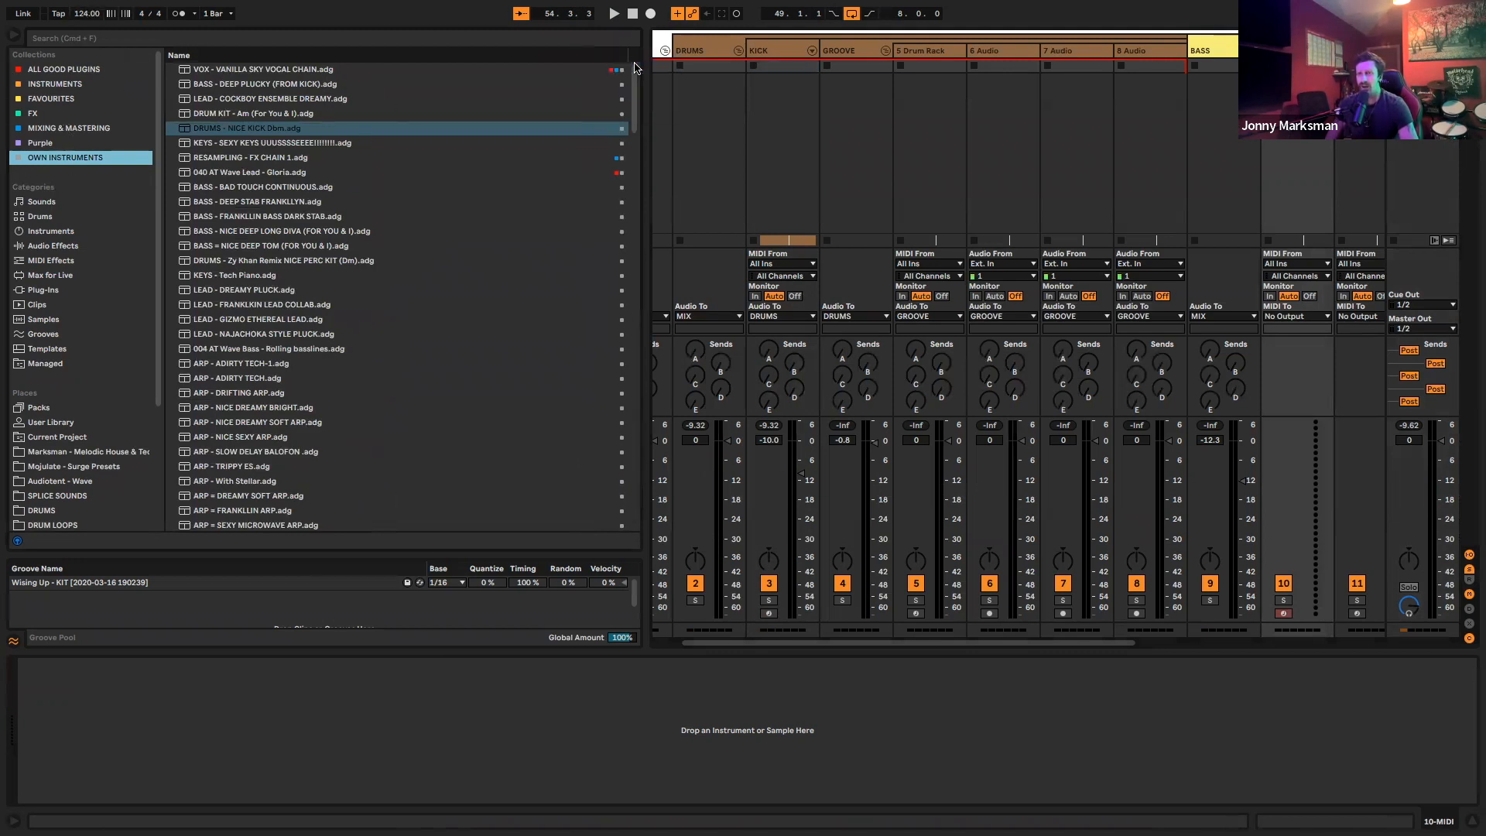
right_click(619, 55)
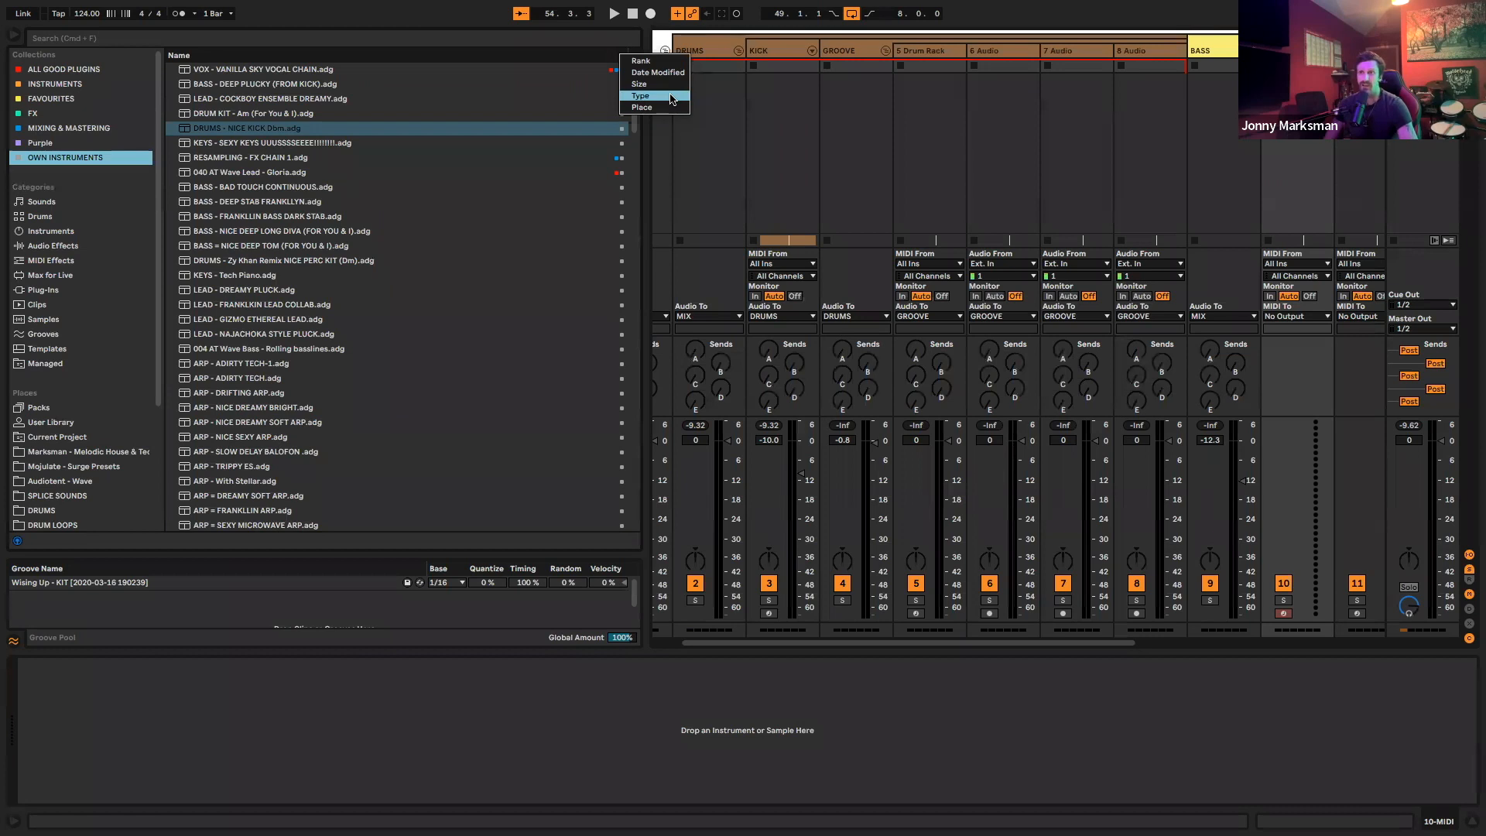
click(658, 61)
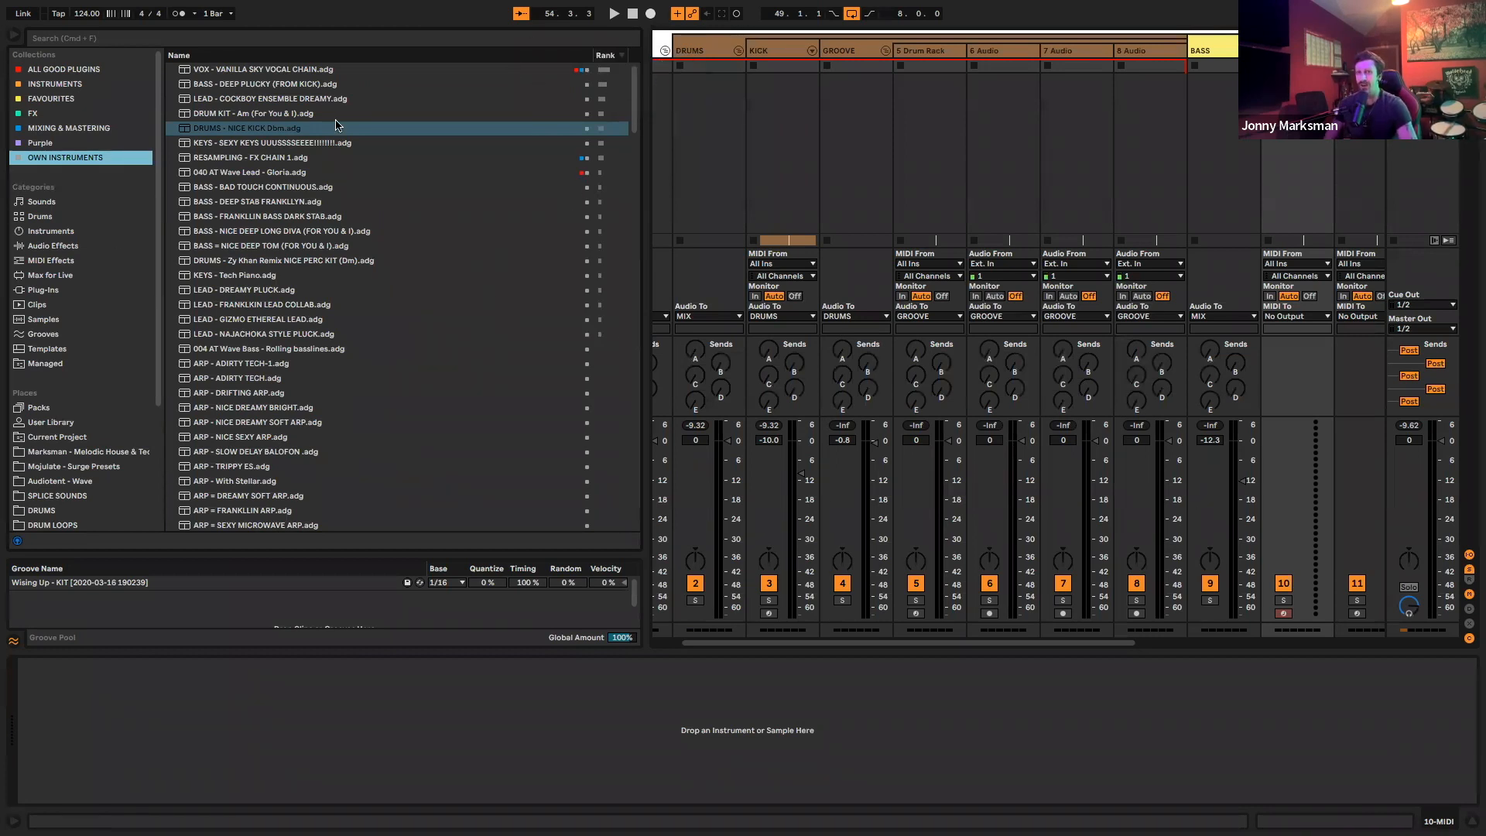
click(265, 70)
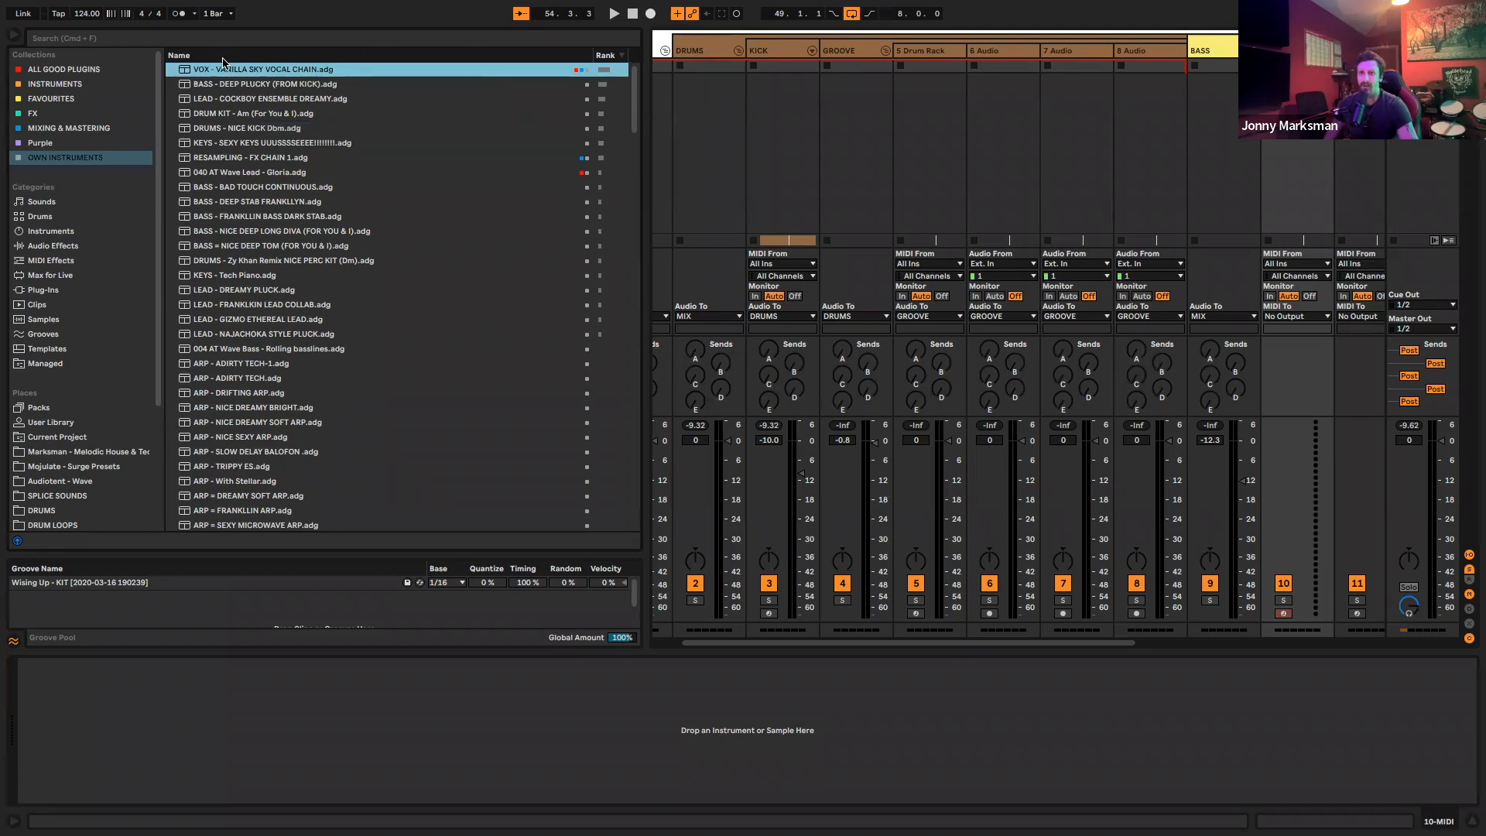
Look through the OWN INSTRUMENTS presets, especially the ARP racks and the BASS - DEEP PLUCKY (FROM KICK) variations
click(329, 144)
scroll(396, 169, down, 5)
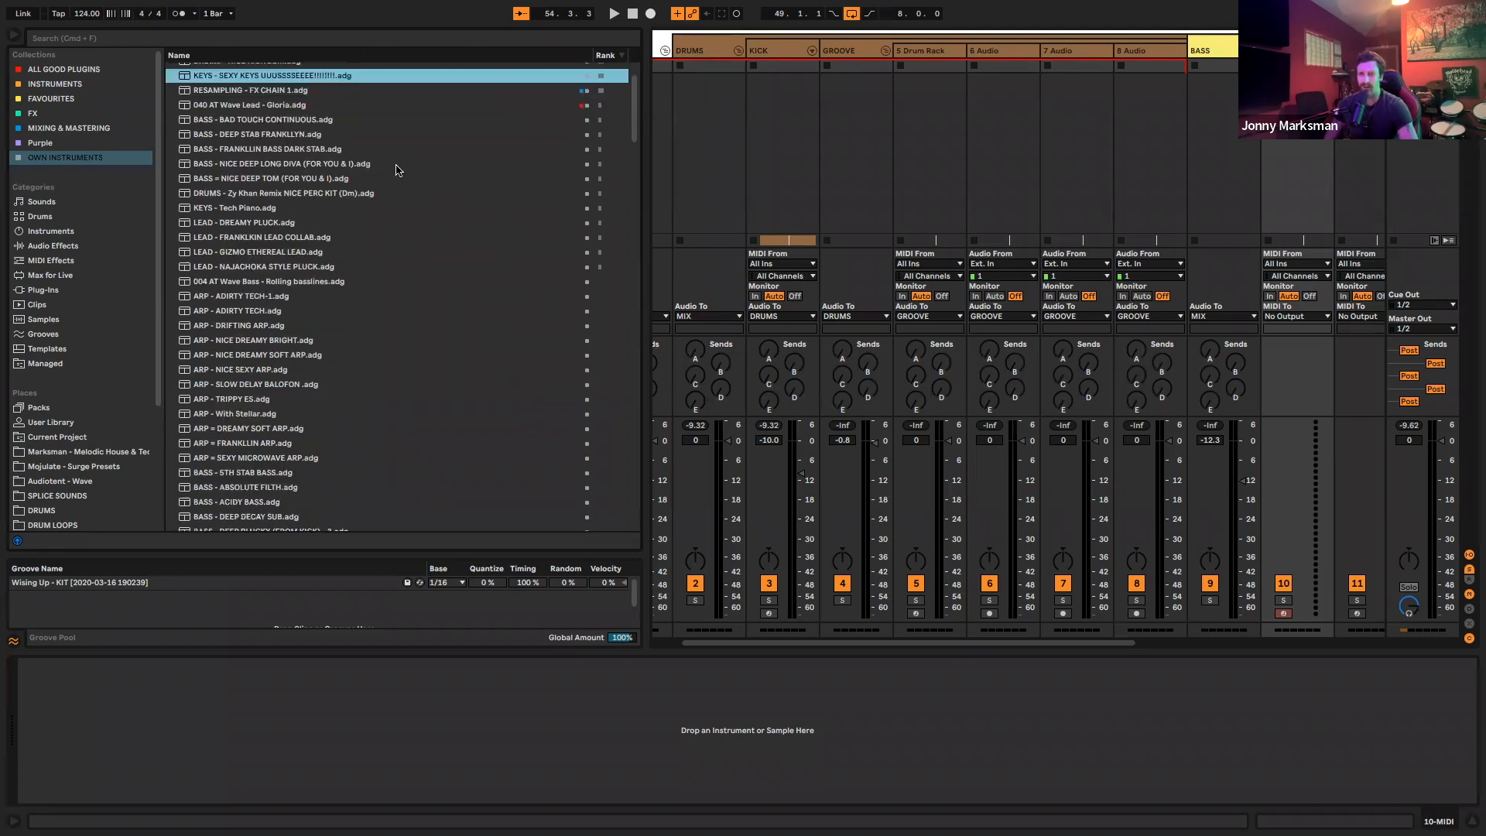
scroll(416, 335, down, 4)
click(354, 308)
scroll(347, 268, up, 1)
scroll(346, 264, down, 2)
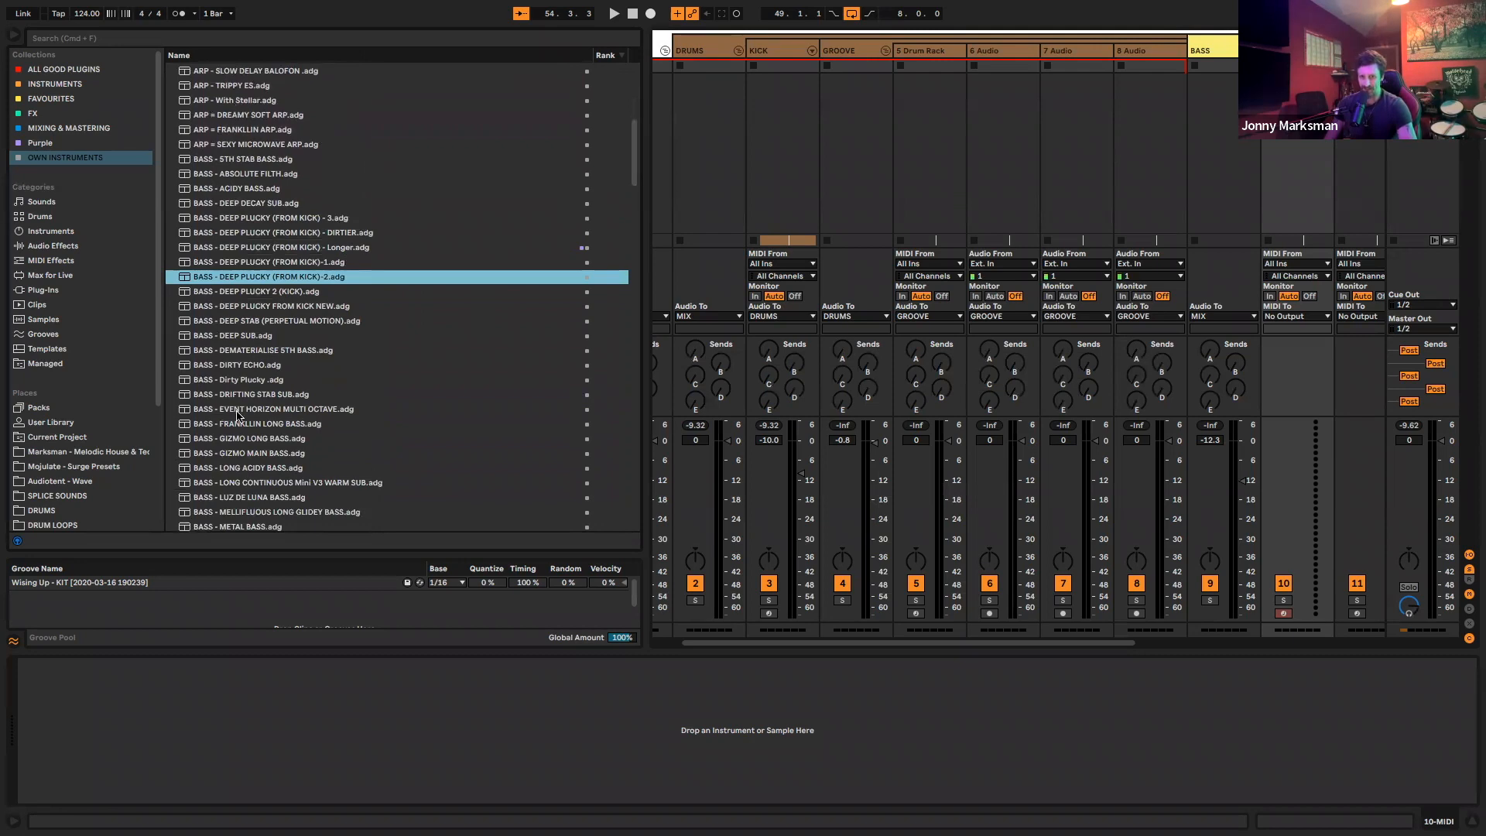
scroll(238, 416, down, 15)
scroll(256, 325, up, 17)
key(Up)
key(Up)
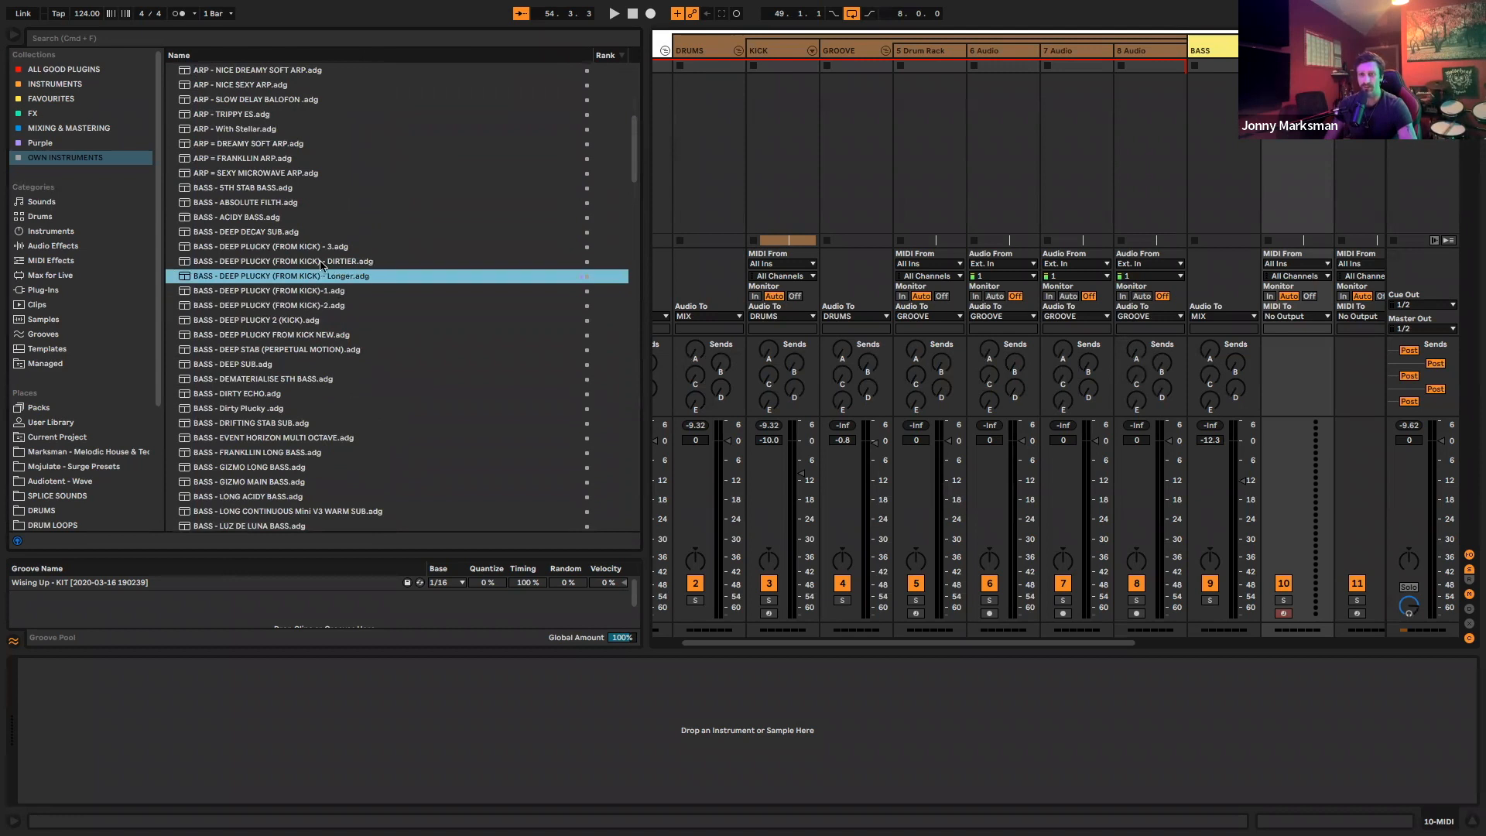
click(322, 262)
scroll(329, 248, down, 2)
scroll(329, 232, up, 4)
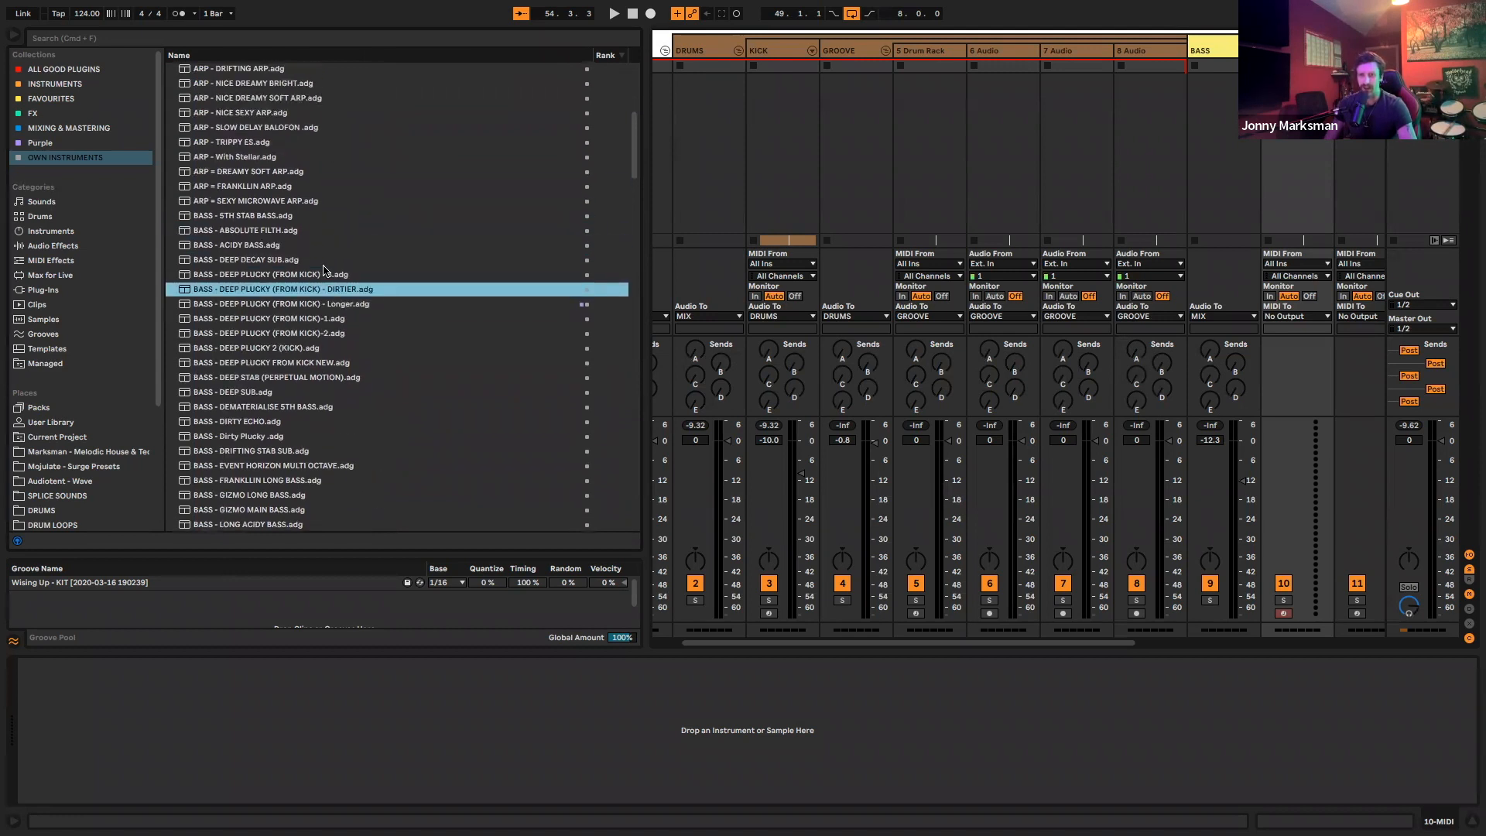
click(246, 243)
click(278, 234)
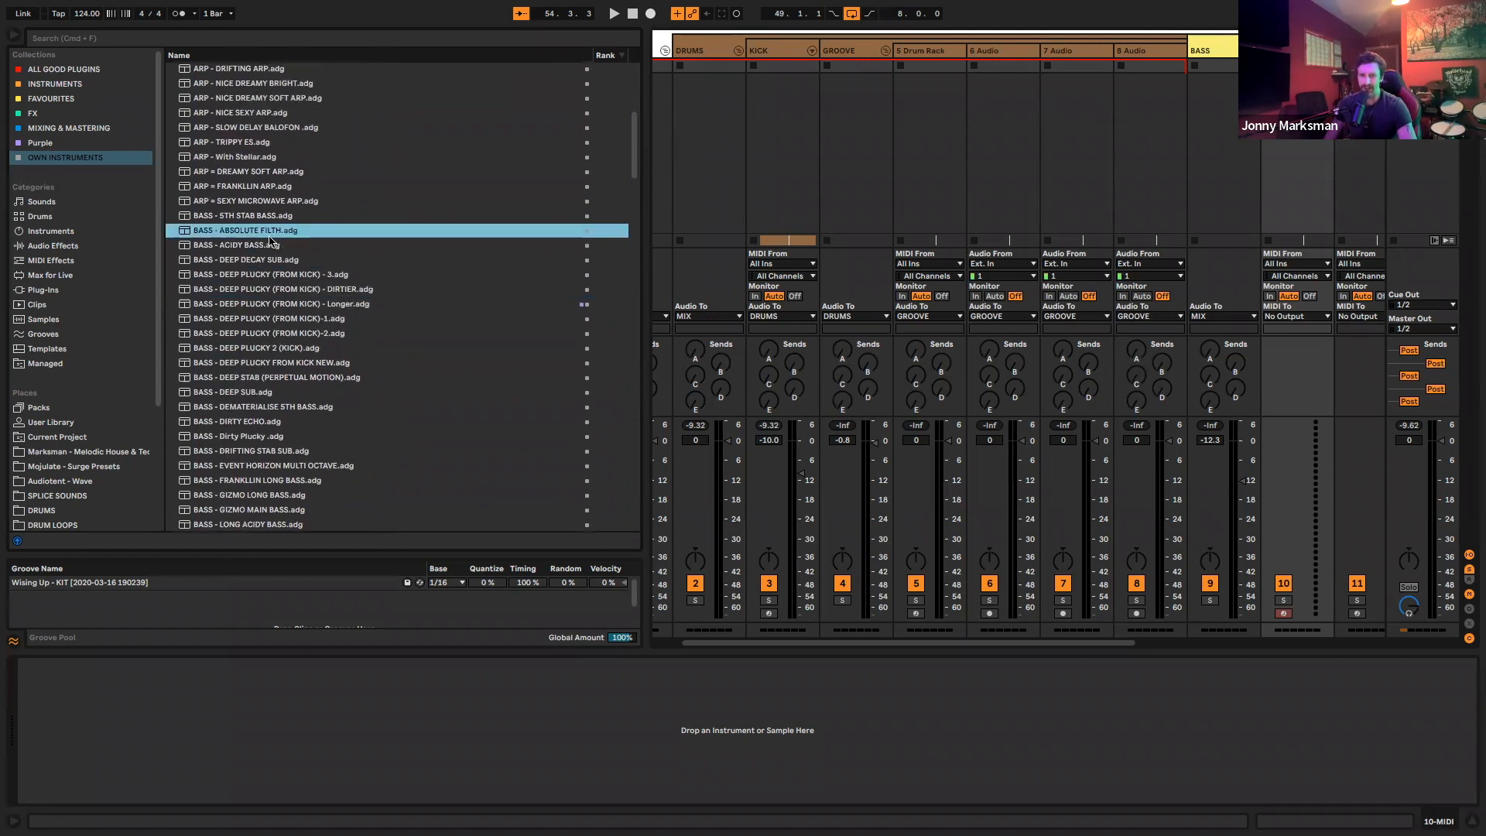
scroll(258, 276, down, 3)
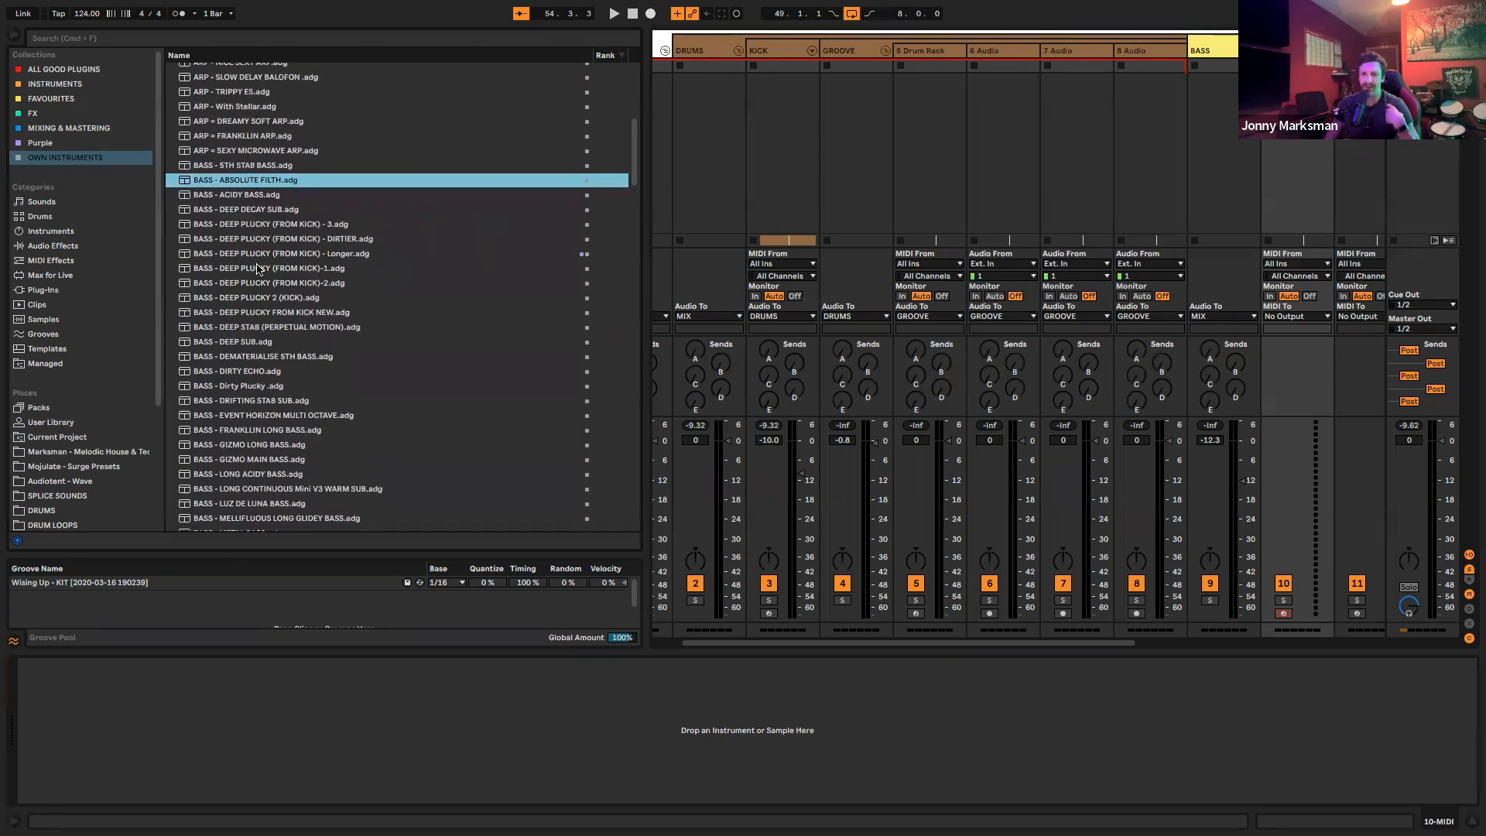
scroll(331, 399, down, 2)
Search the collection for "bad t", load BASS - BAD TOUCH CONTINUOUS.adg onto the 10-MIDI track, and close its plug-in windows
key(ctrl+f)
text(bad t)
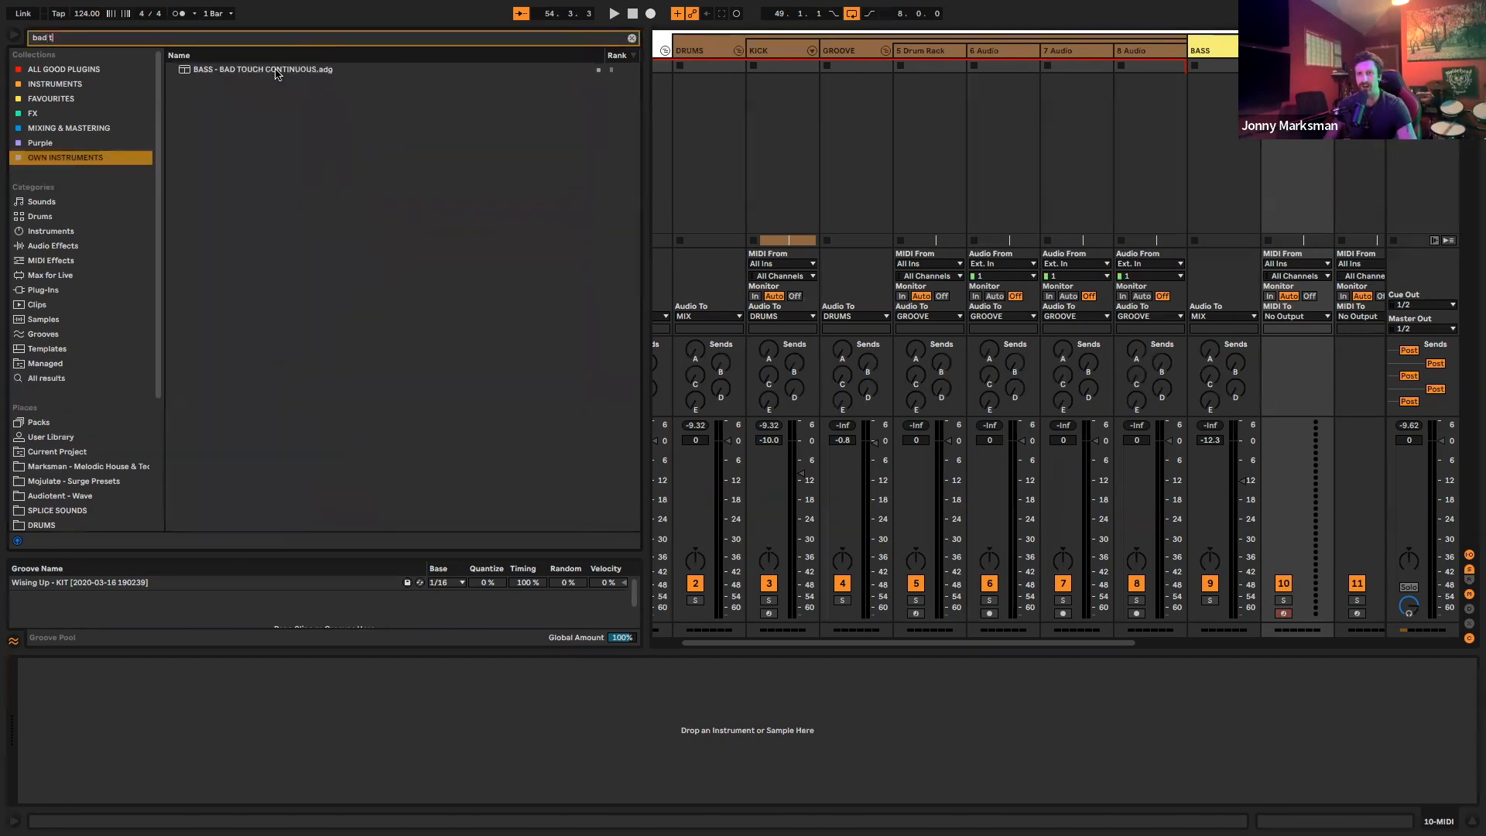
drag(256, 70, 1285, 74)
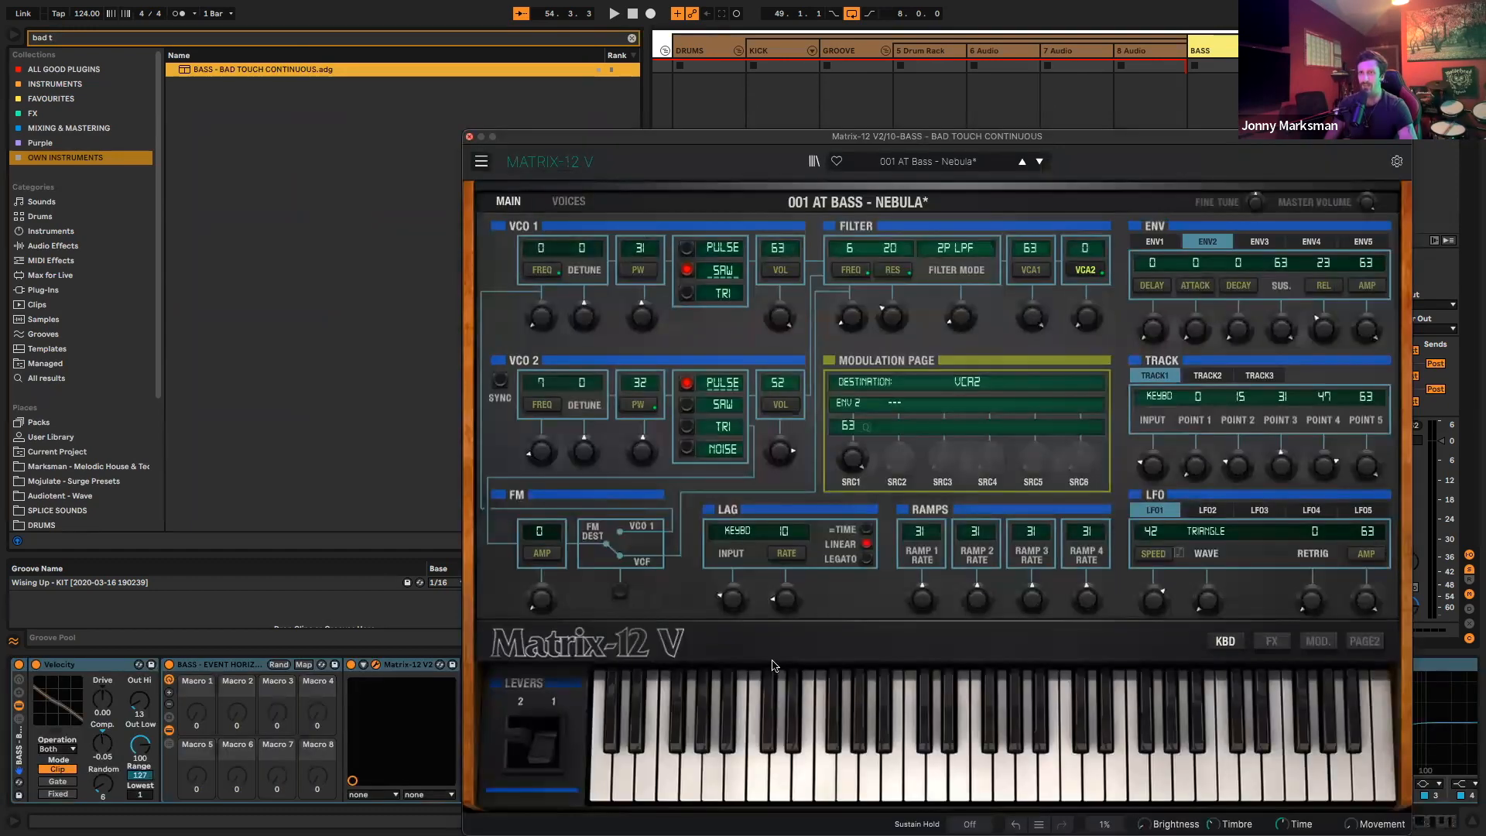
click(469, 137)
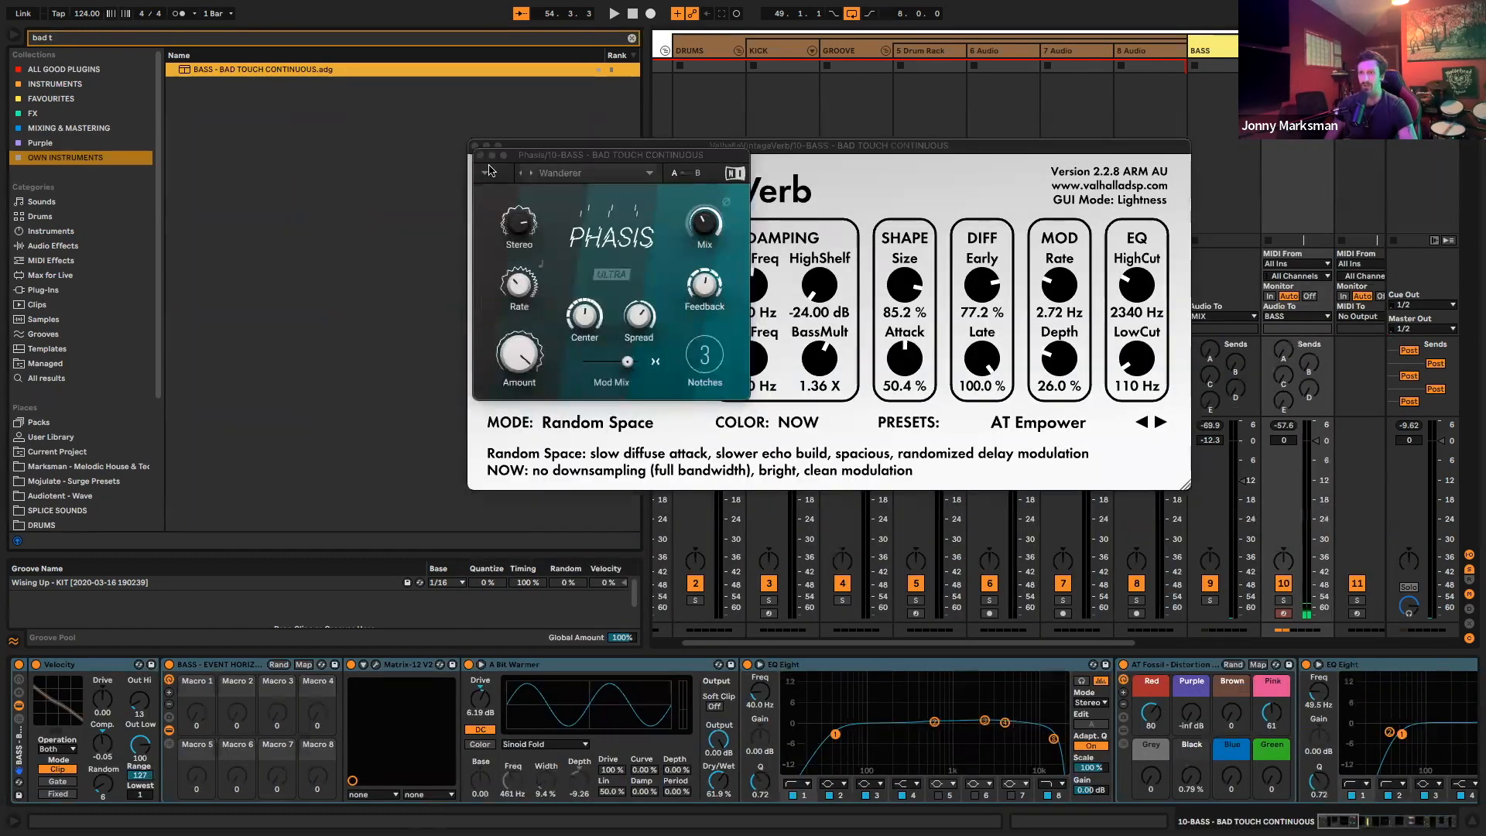
click(476, 149)
click(475, 145)
Examine the loaded bass preset's device chain, from Matrix-12 V2 through to the AT Axis - Bass rack
scroll(673, 668, right, 10)
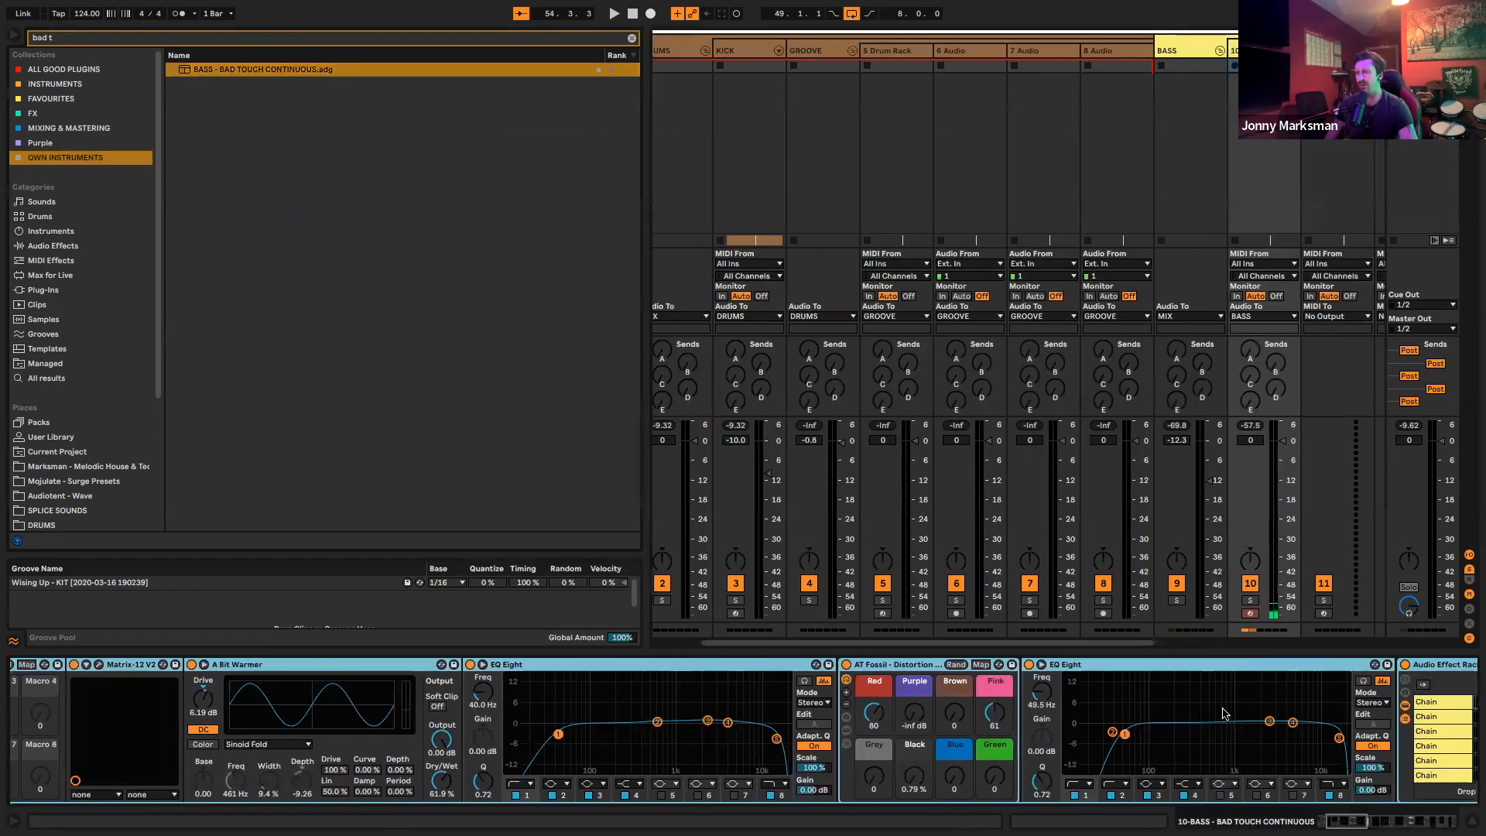
scroll(674, 667, right, 1)
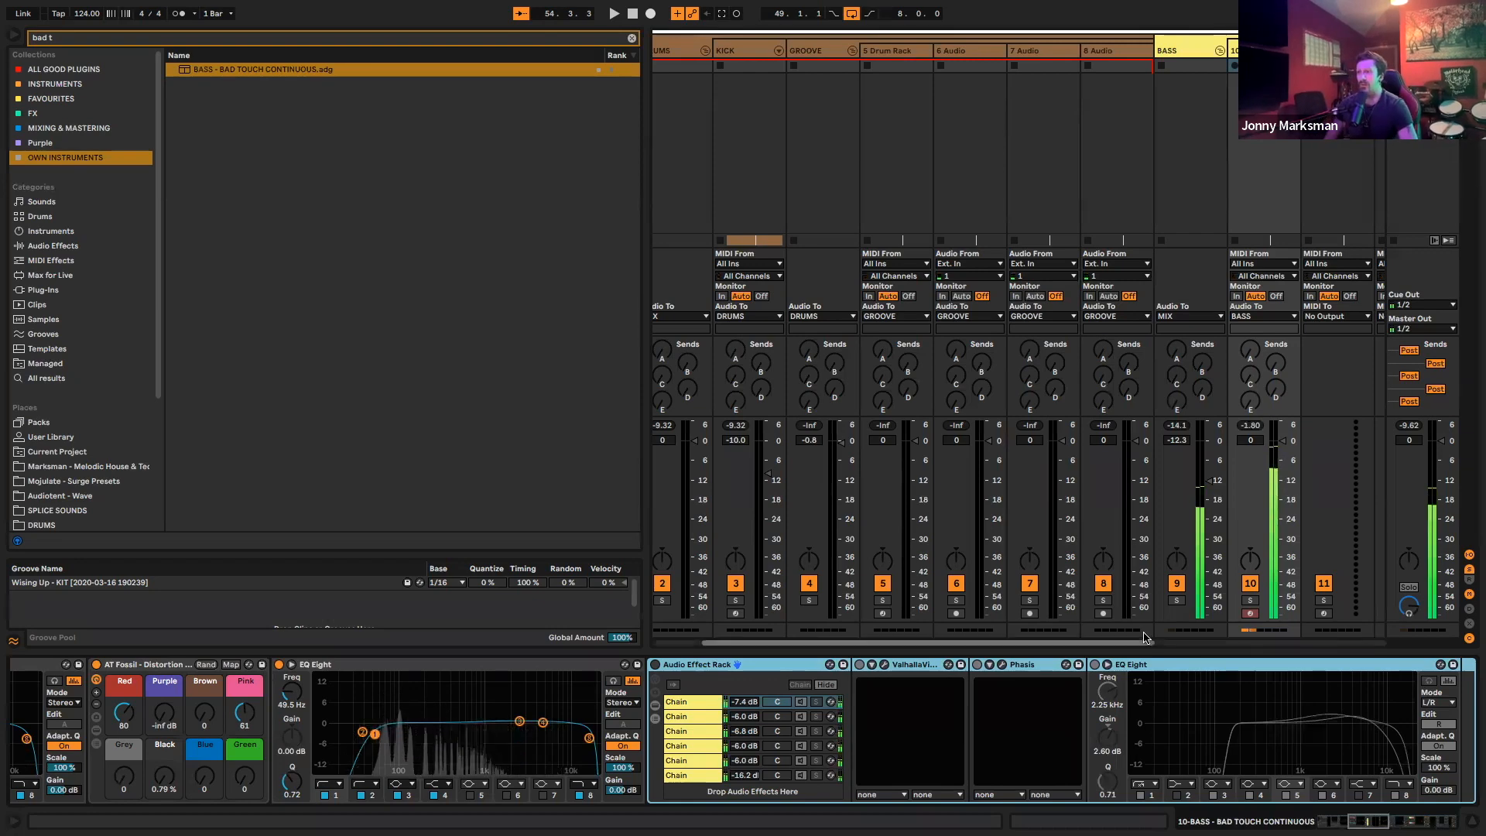
scroll(1248, 634, right, 4)
scroll(1303, 741, right, 6)
scroll(1303, 742, right, 2)
click(946, 307)
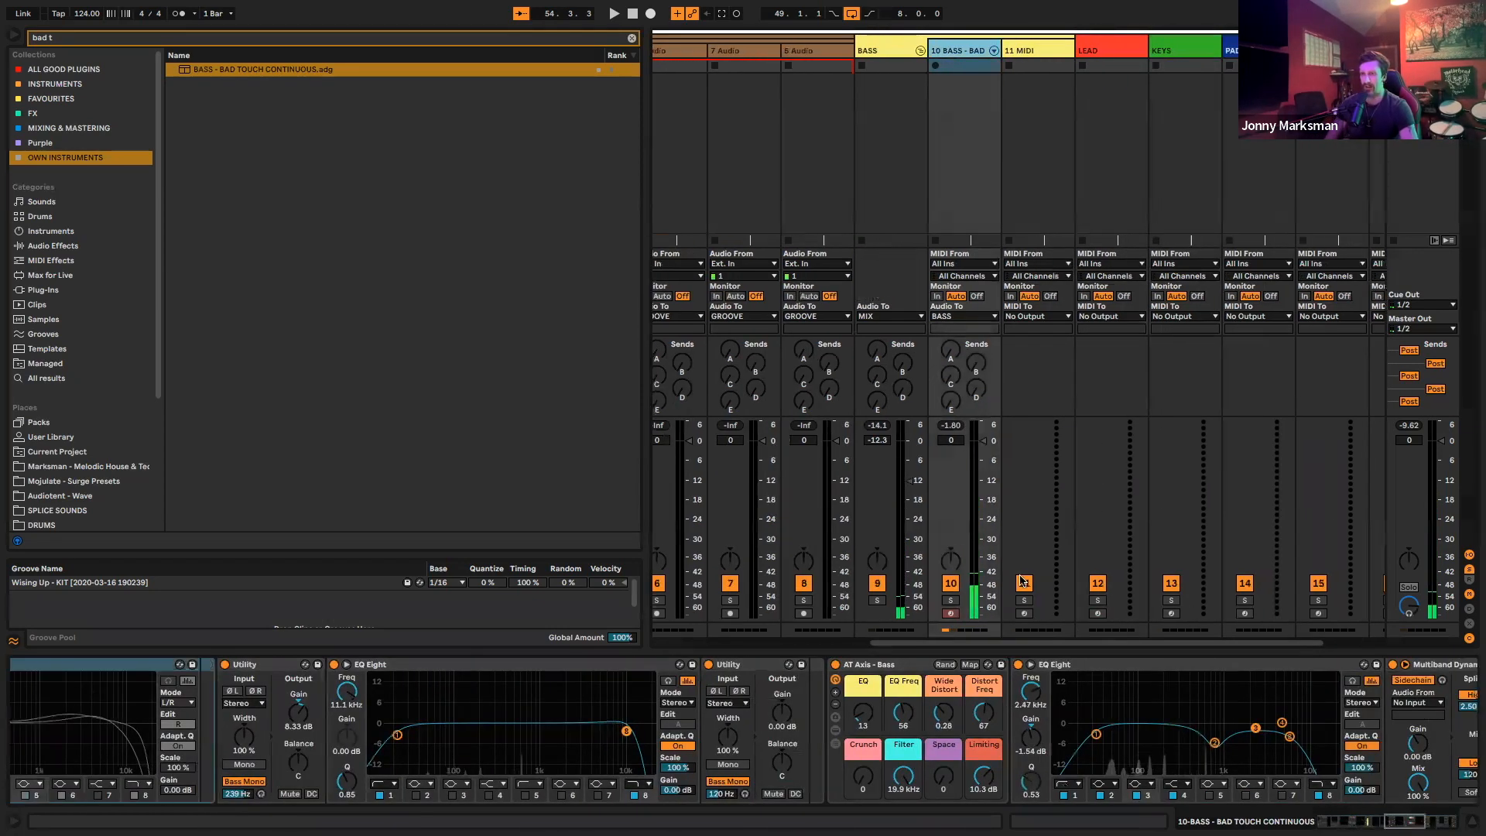
Play the kick loop to compare the KICK and BASS track levels in the Session mixer
scroll(921, 325, left, 1)
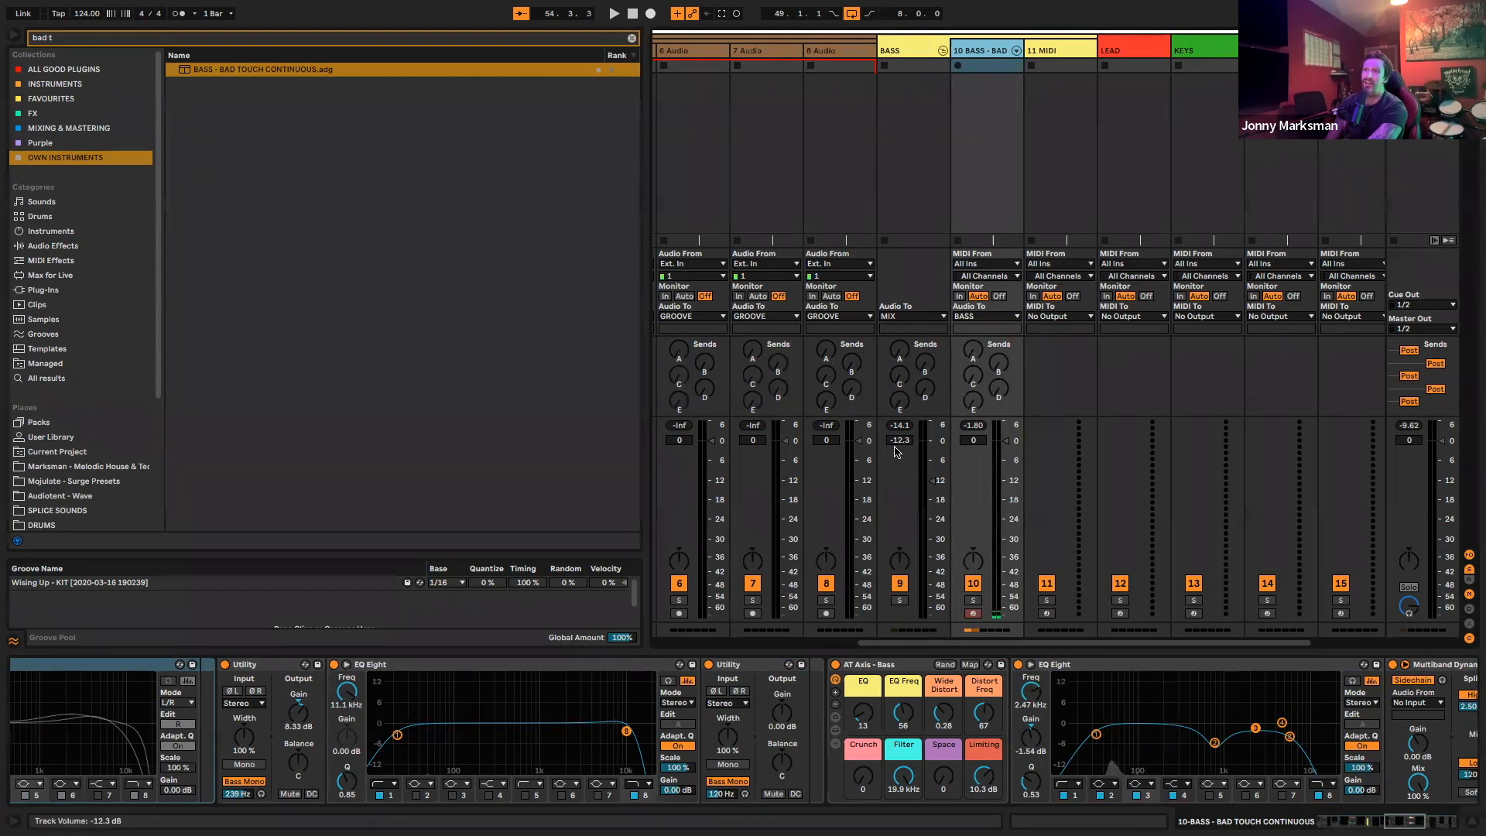
scroll(907, 450, left, 5)
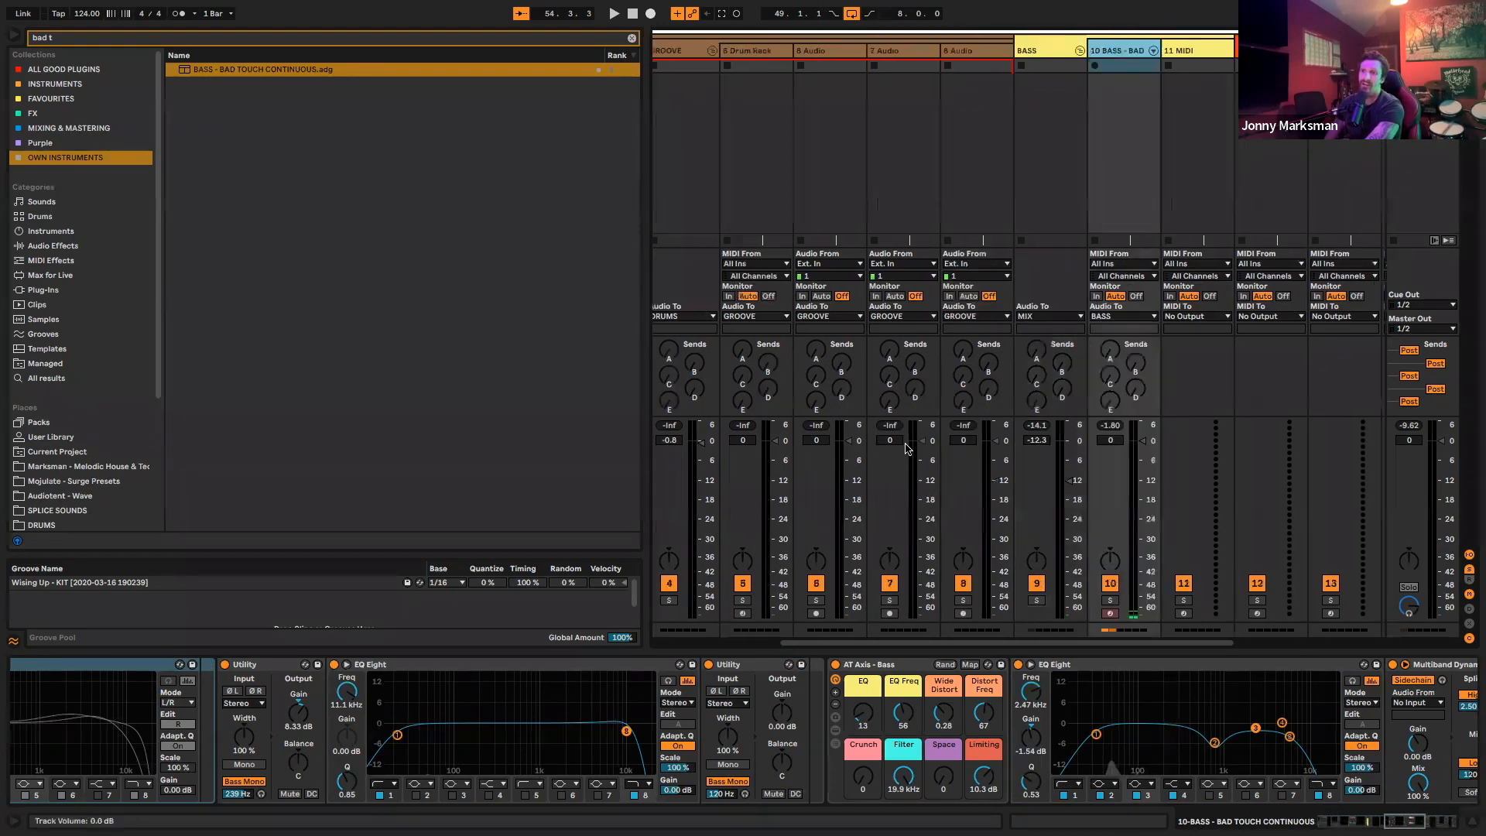
key(space)
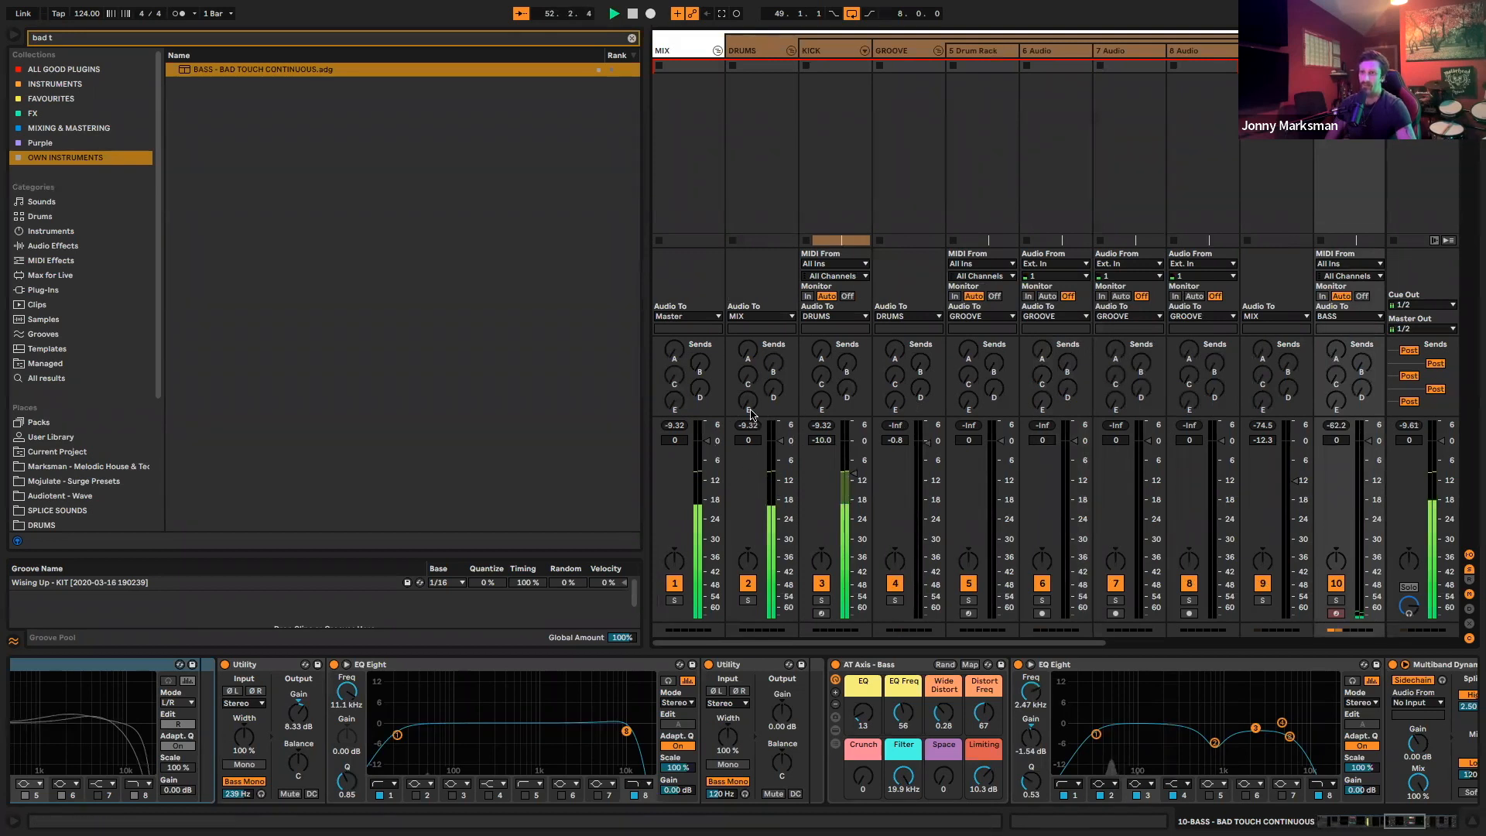
Raise the Auto Filter frequency in the bass track's device chain to 552 Hz
scroll(896, 414, right, 4)
scroll(898, 422, right, 1)
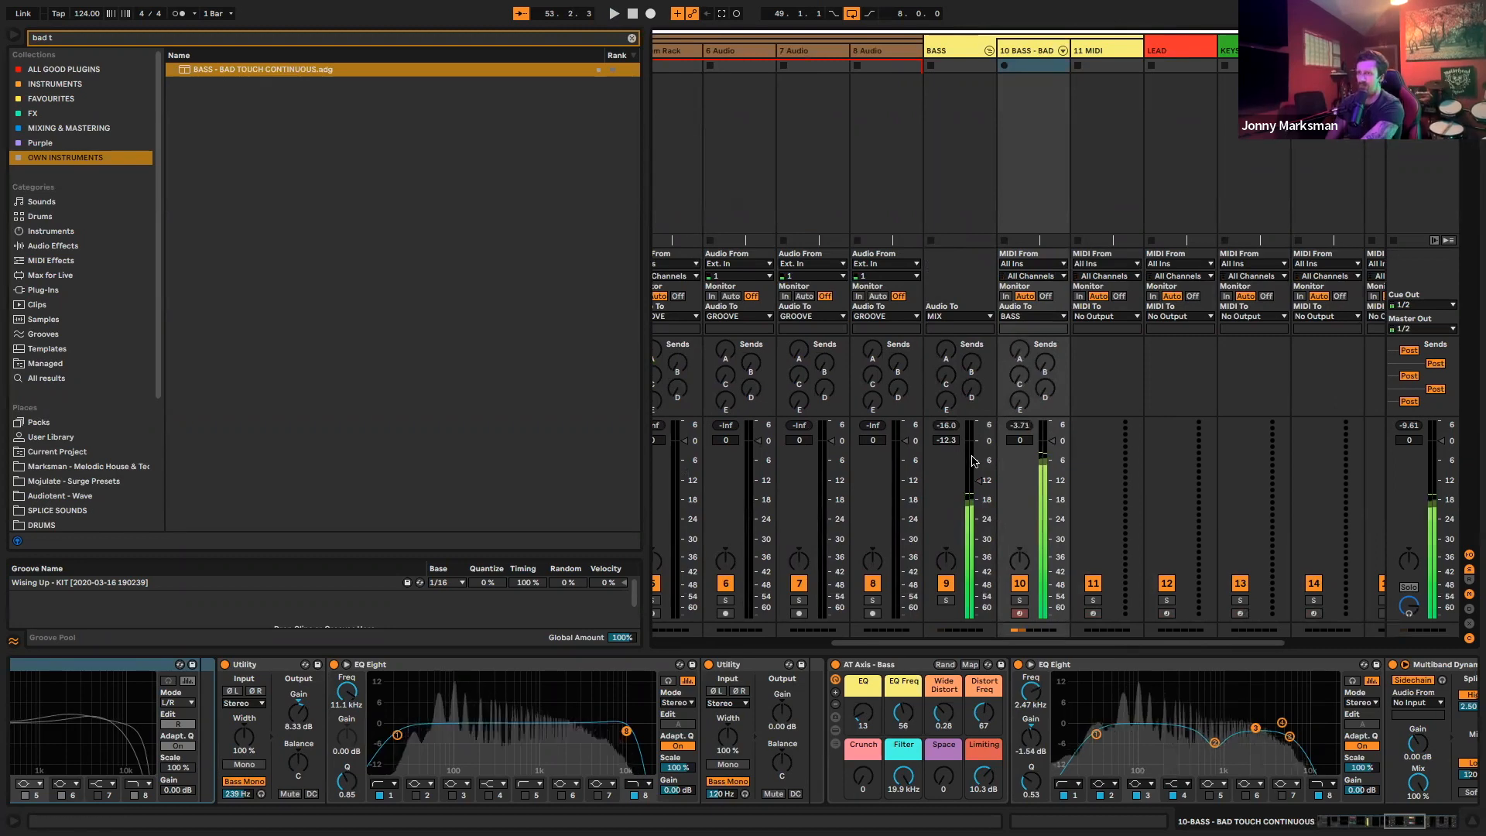
scroll(1120, 741, right, 5)
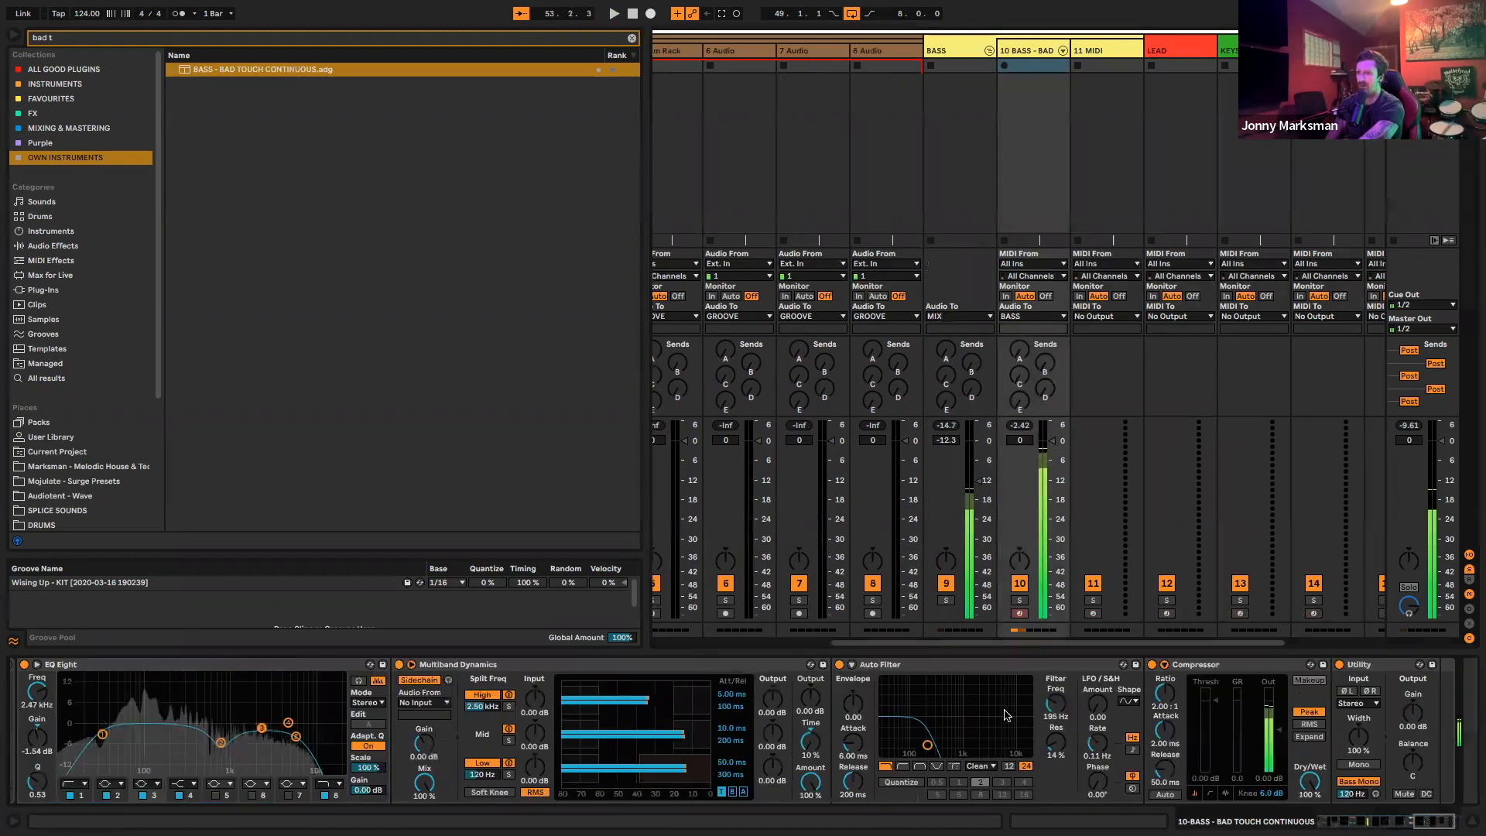
mouse_move(1053, 708)
mouse_down()
mouse_move(1053, 653)
mouse_move(1053, 686)
mouse_up()
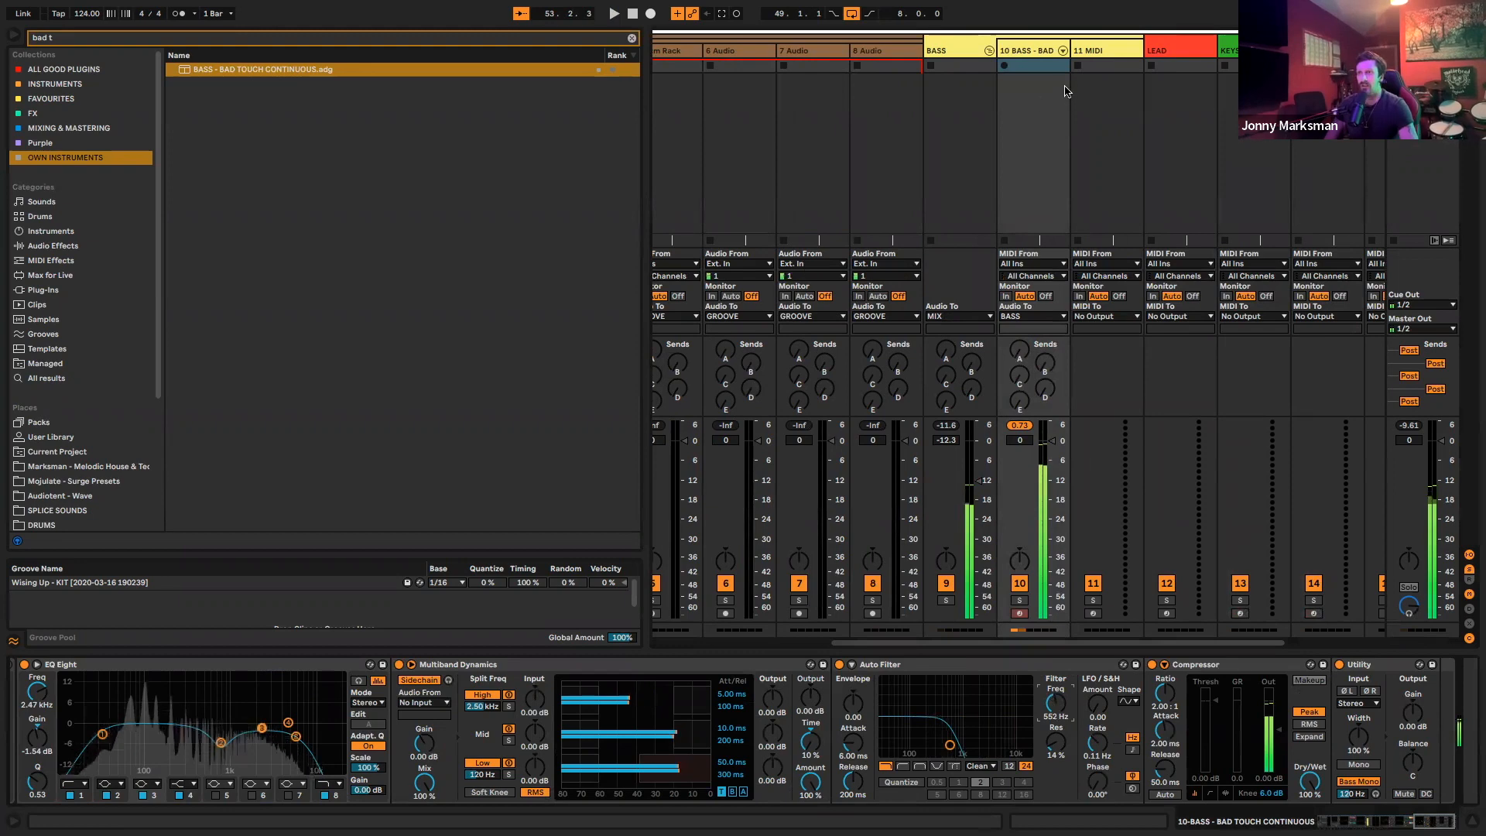
Fill the 10 BASS track with MIDI clips from bar 49 to bar 57 in the Arrangement
key(Tab)
scroll(1009, 305, down, 5)
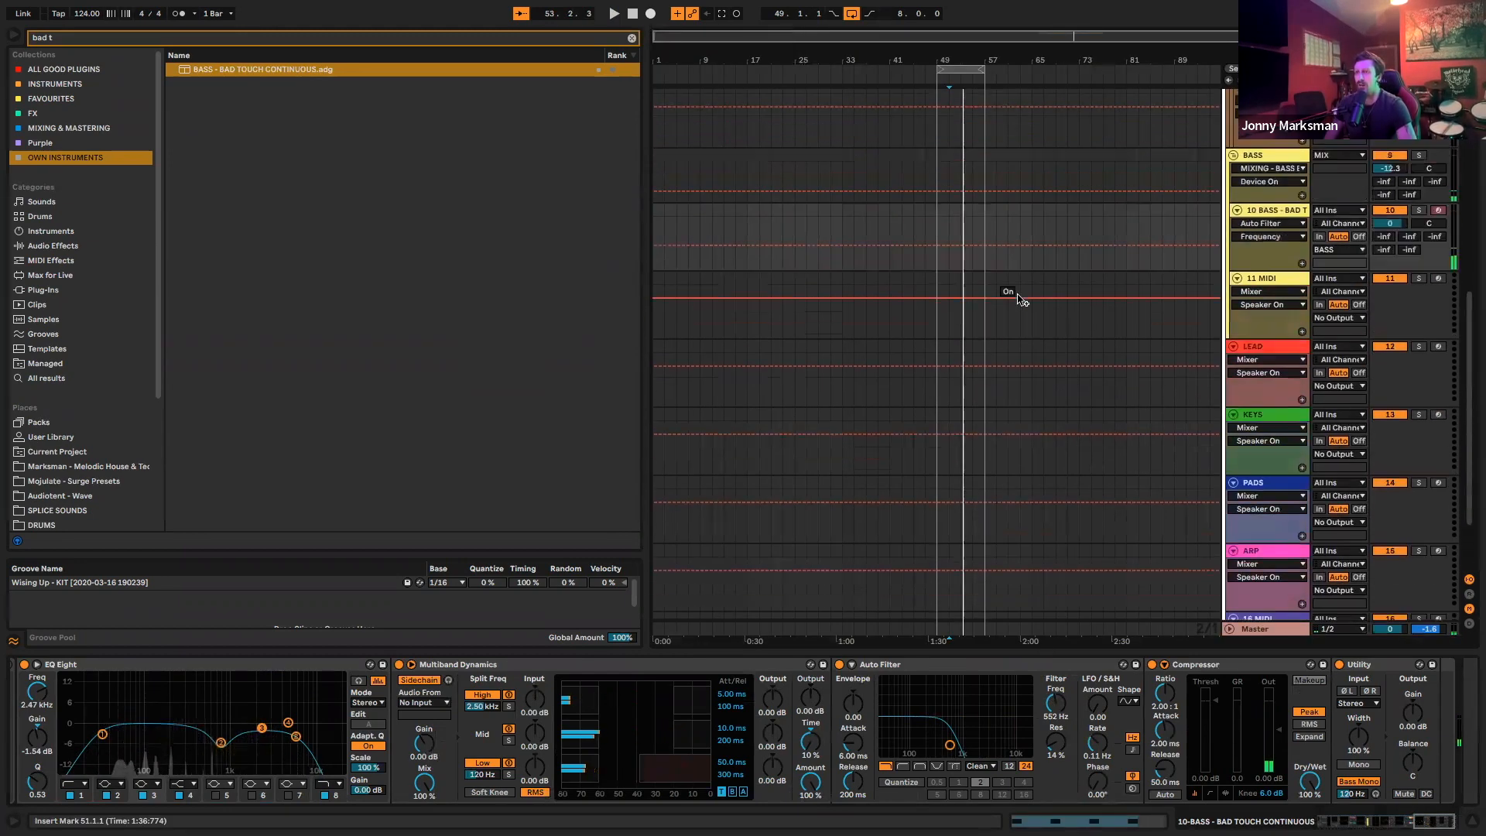
drag(988, 74, 1087, 377)
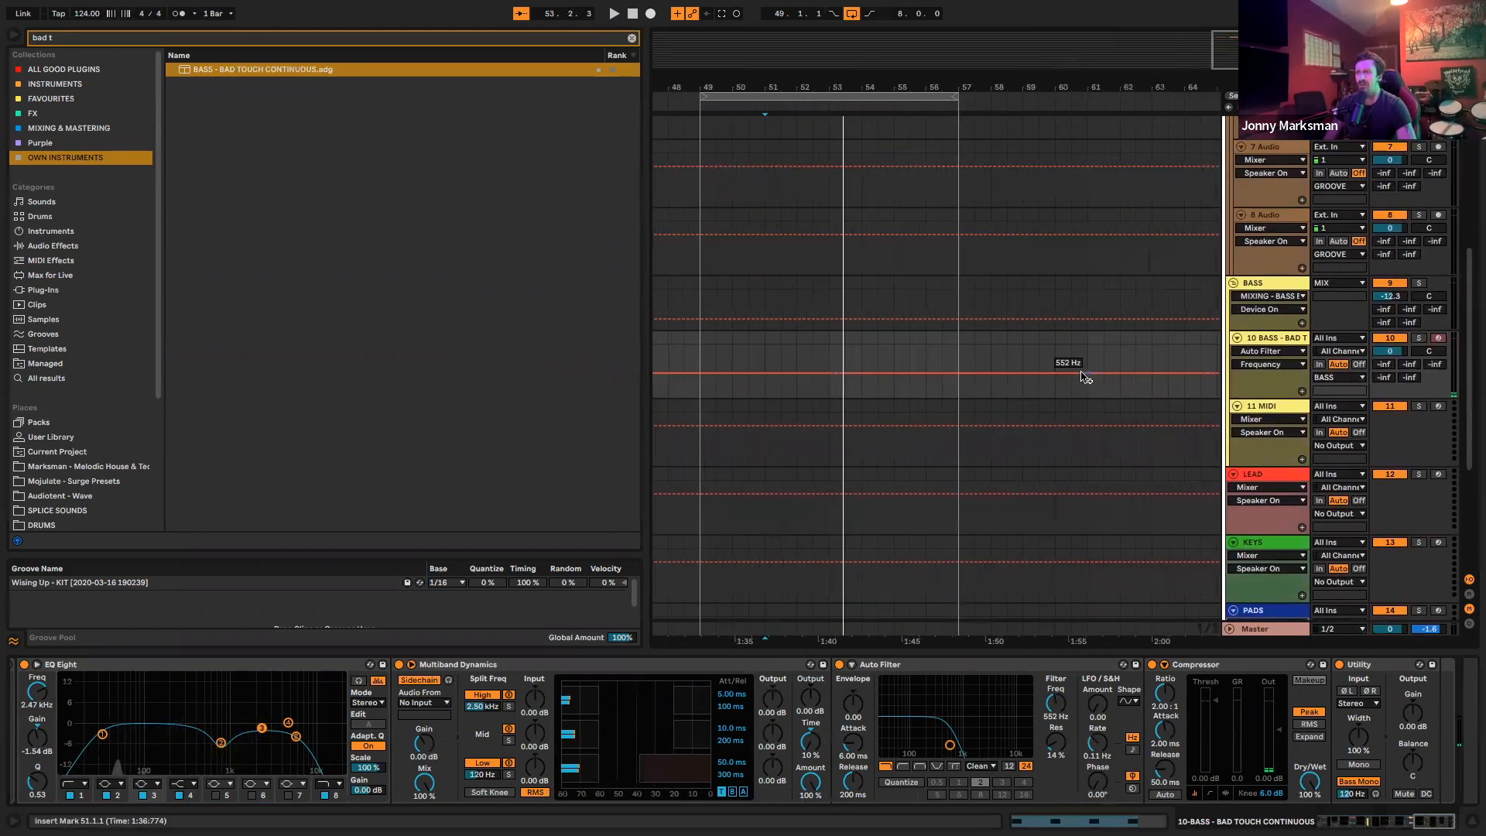
click(710, 340)
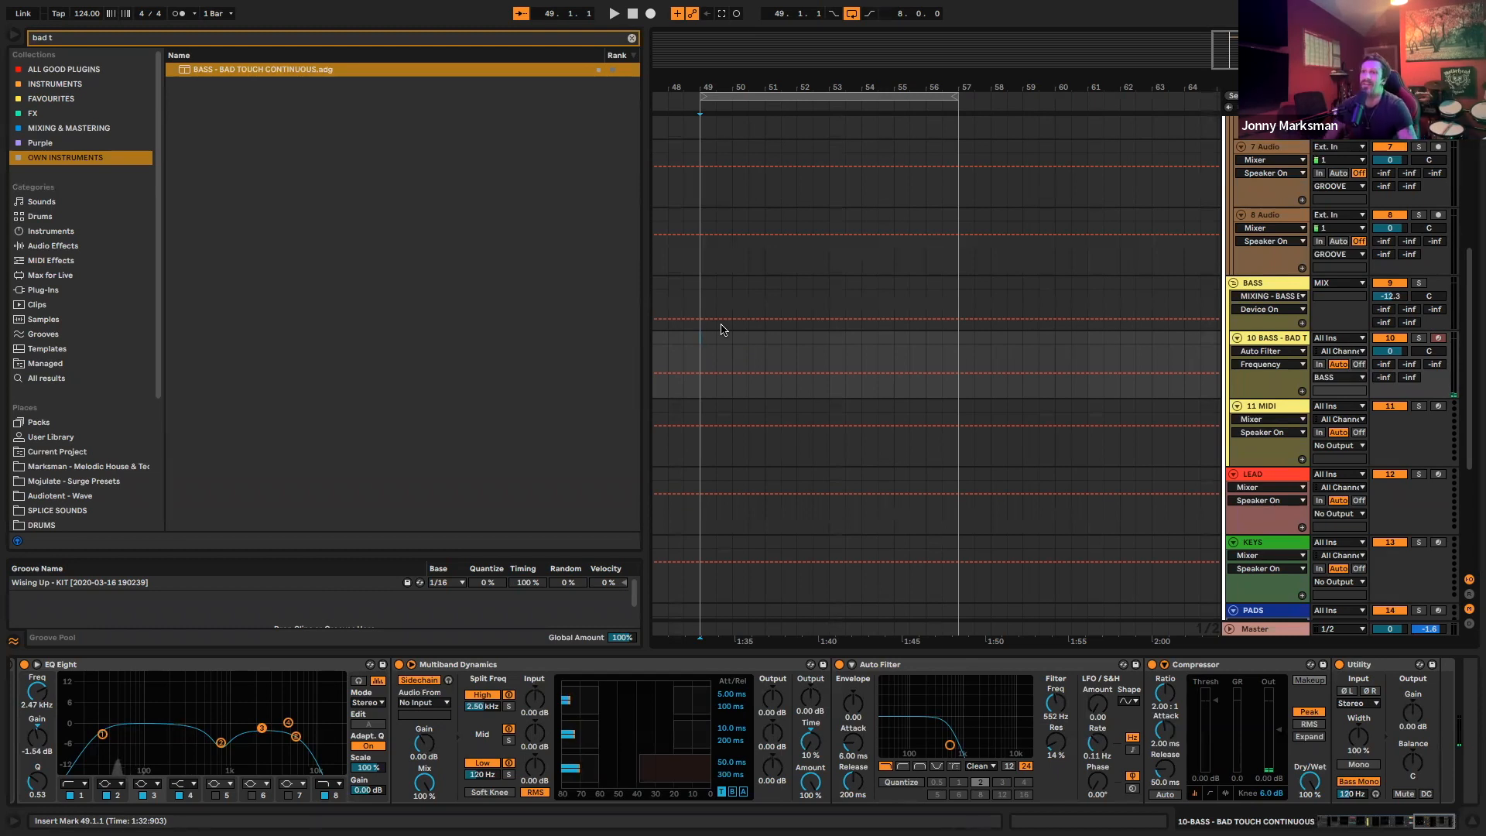
drag(703, 346, 957, 355)
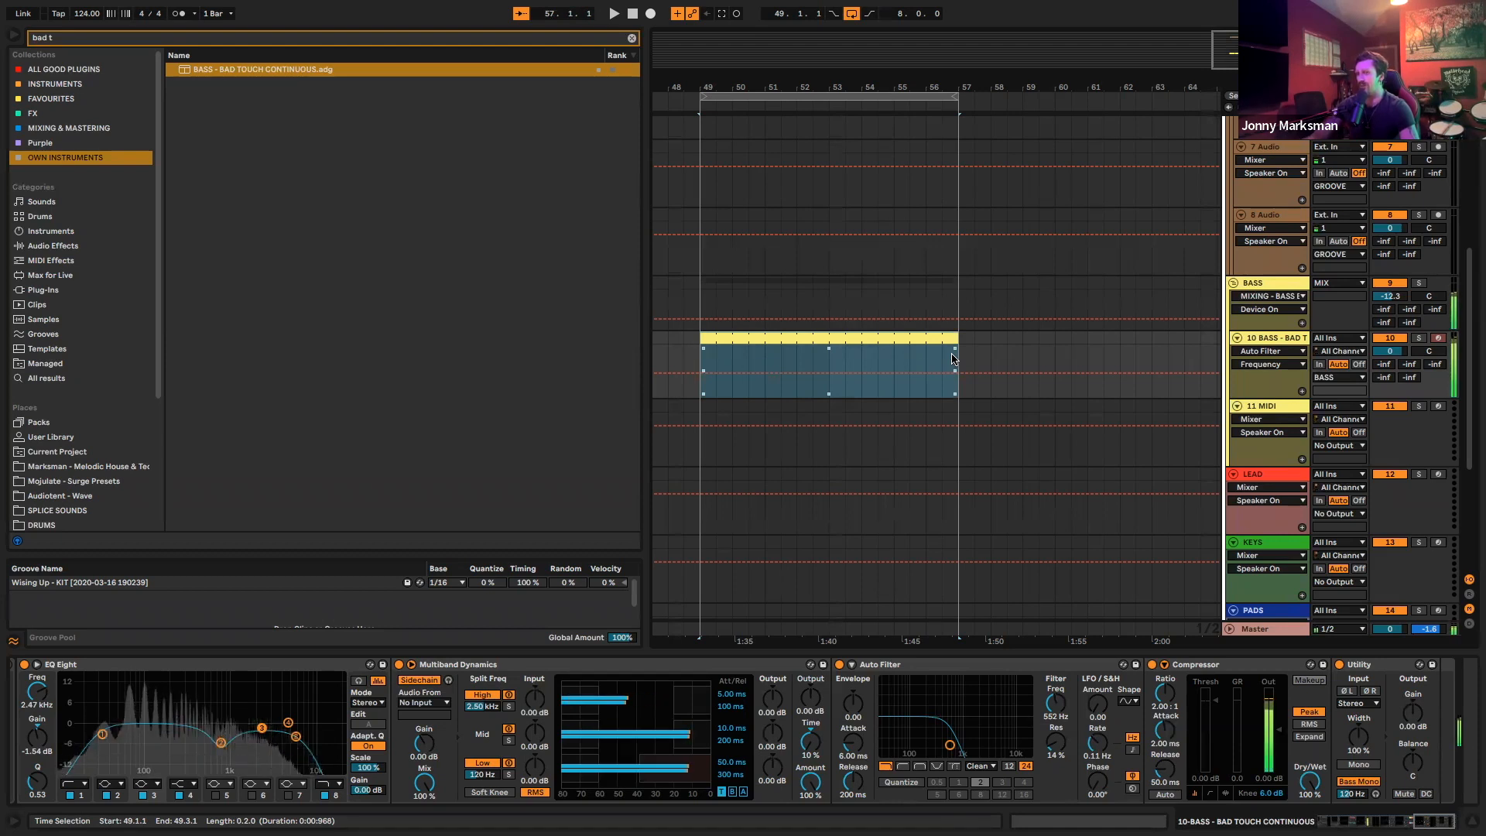
Play the bar 49 to 57 loop several times to audition the bass sound against the kick
key(space)
key(space)
scroll(943, 305, right, 3)
scroll(980, 289, left, 1)
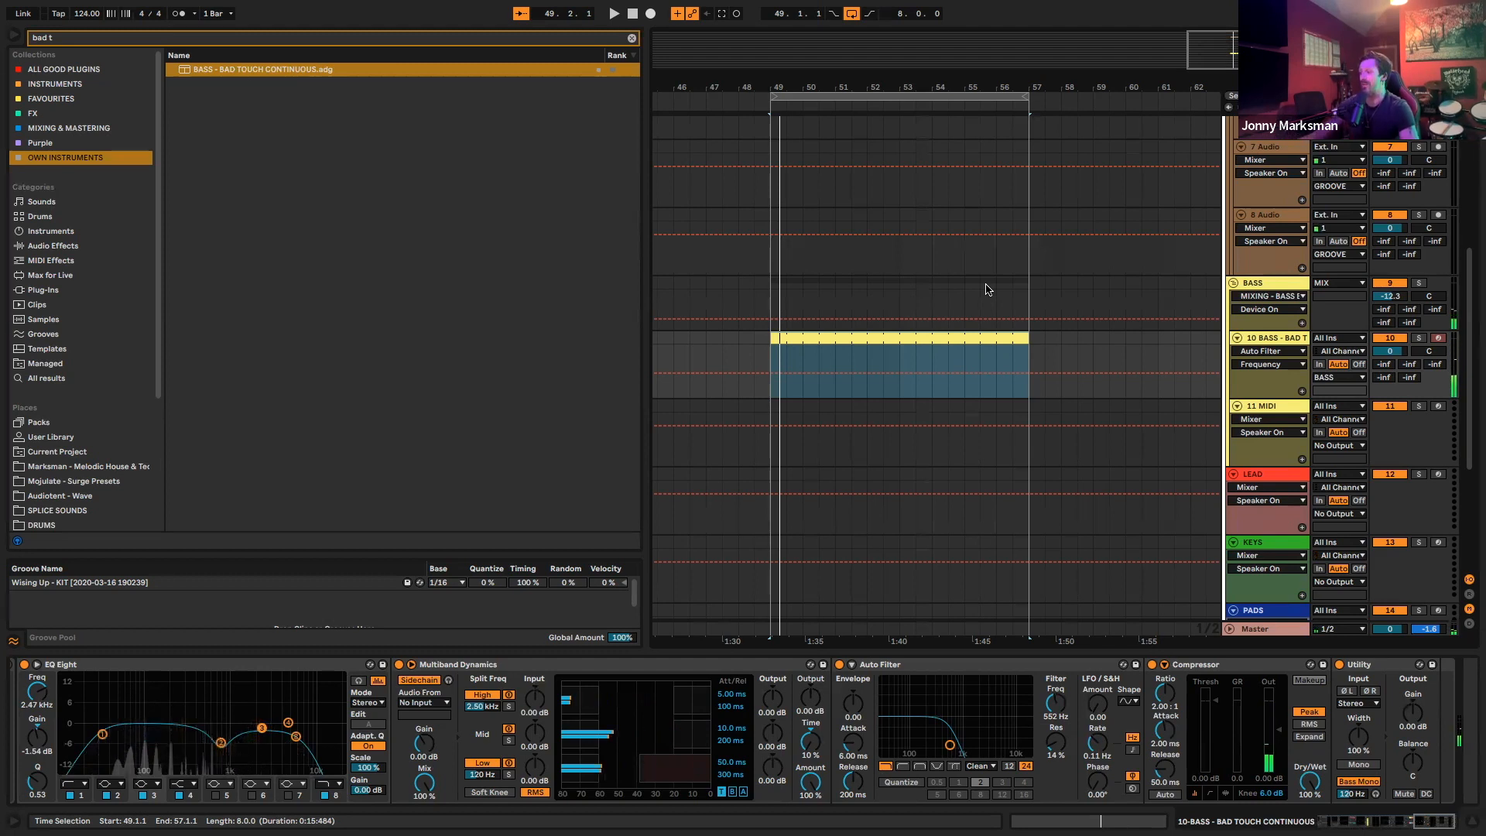
key(space)
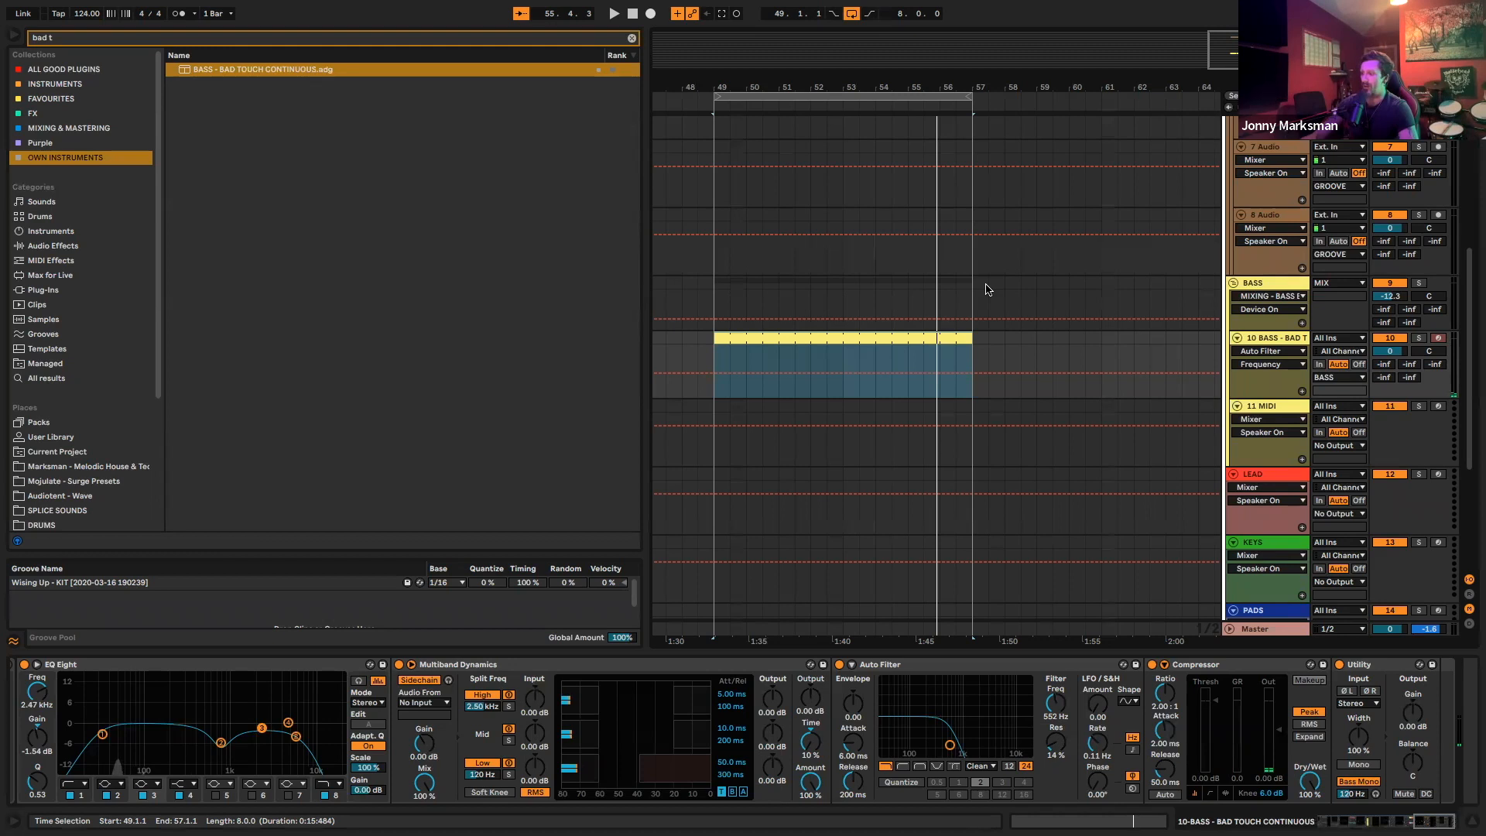
key(space)
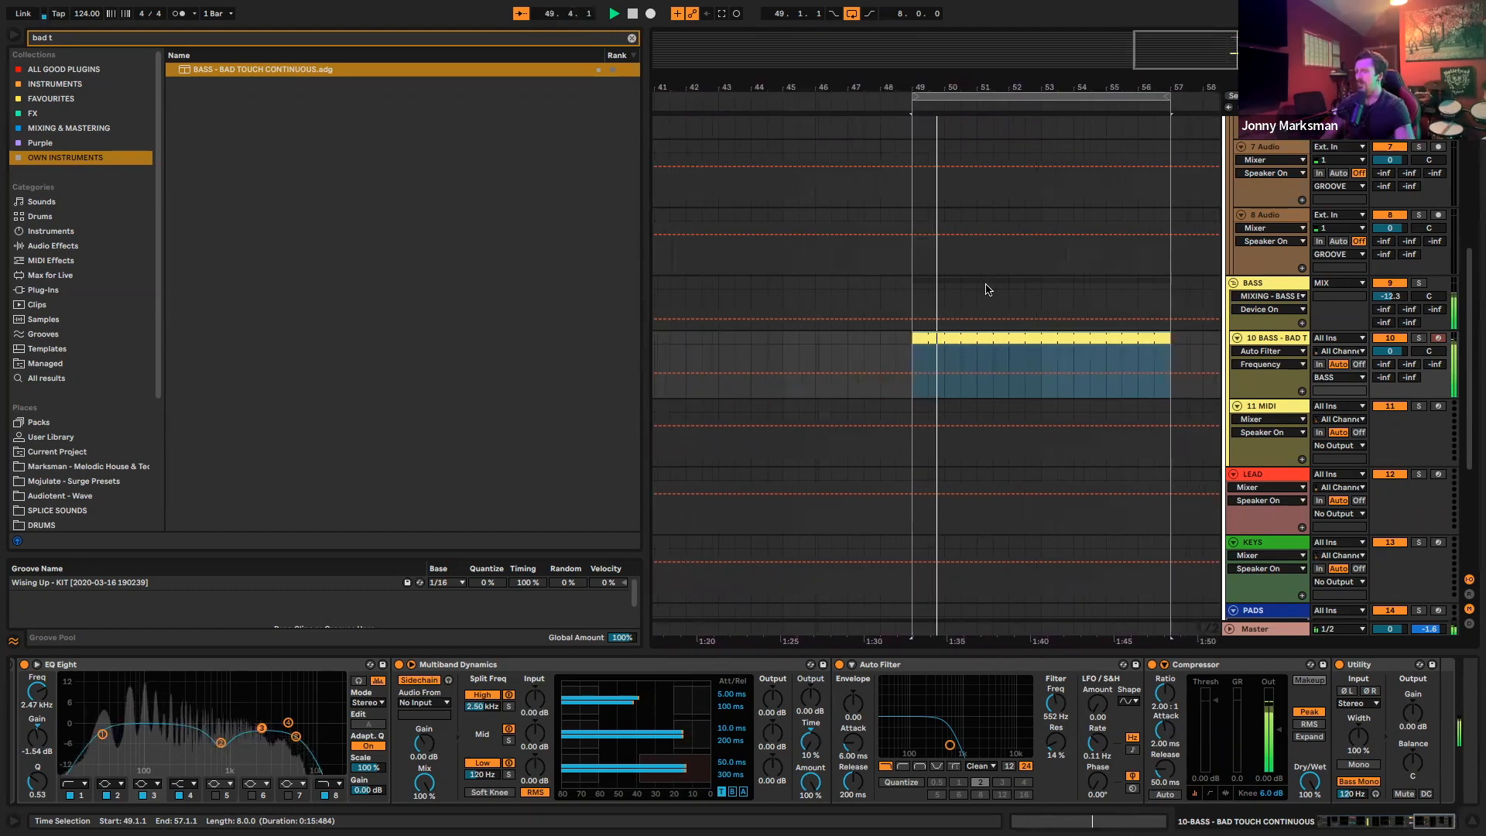
Clear the browser search and list the samples in the AT TORNADO folder
click(632, 38)
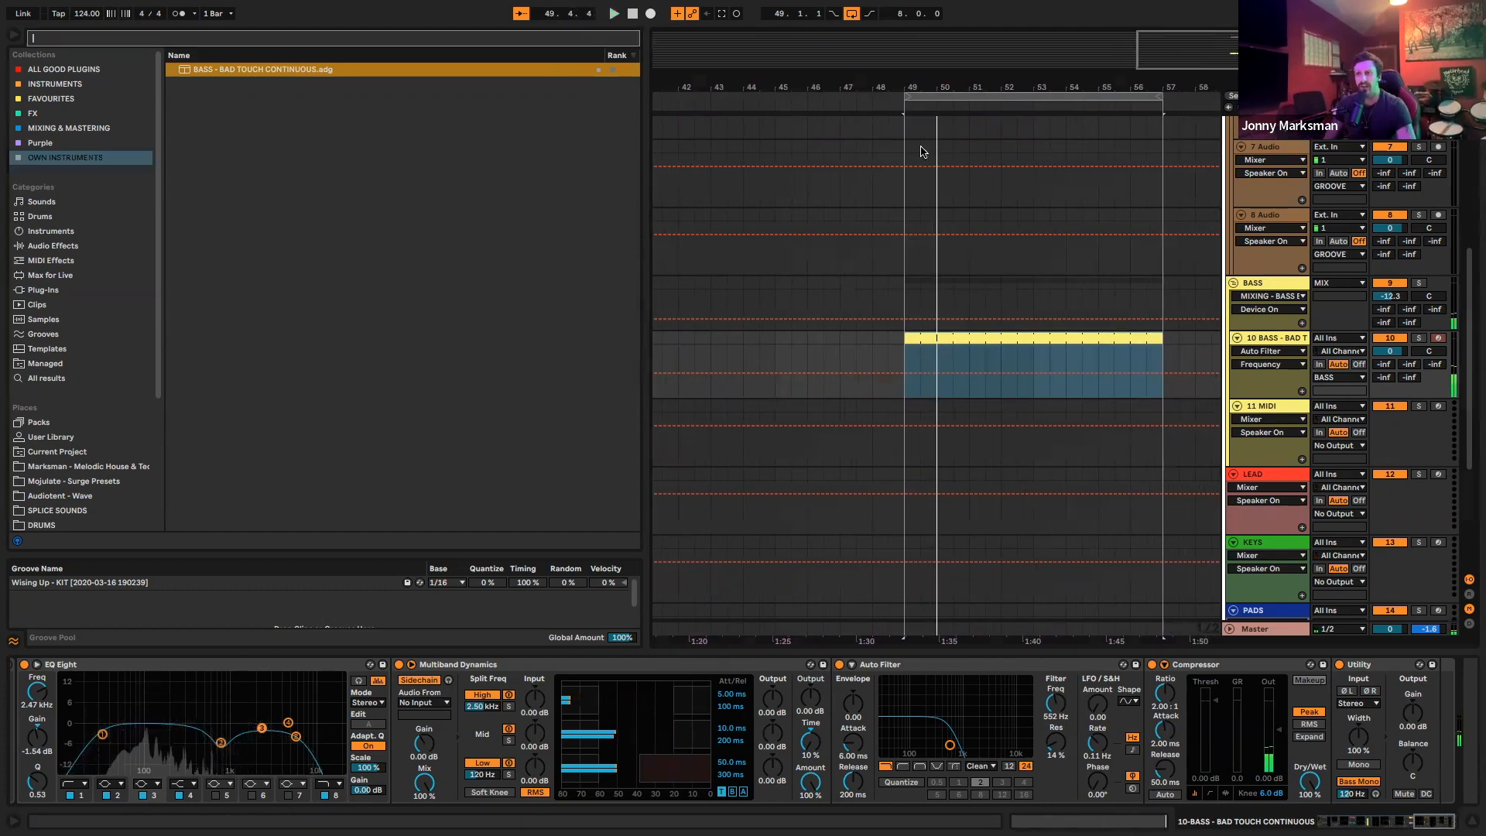
scroll(1135, 242, up, 3)
scroll(46, 424, down, 5)
click(51, 420)
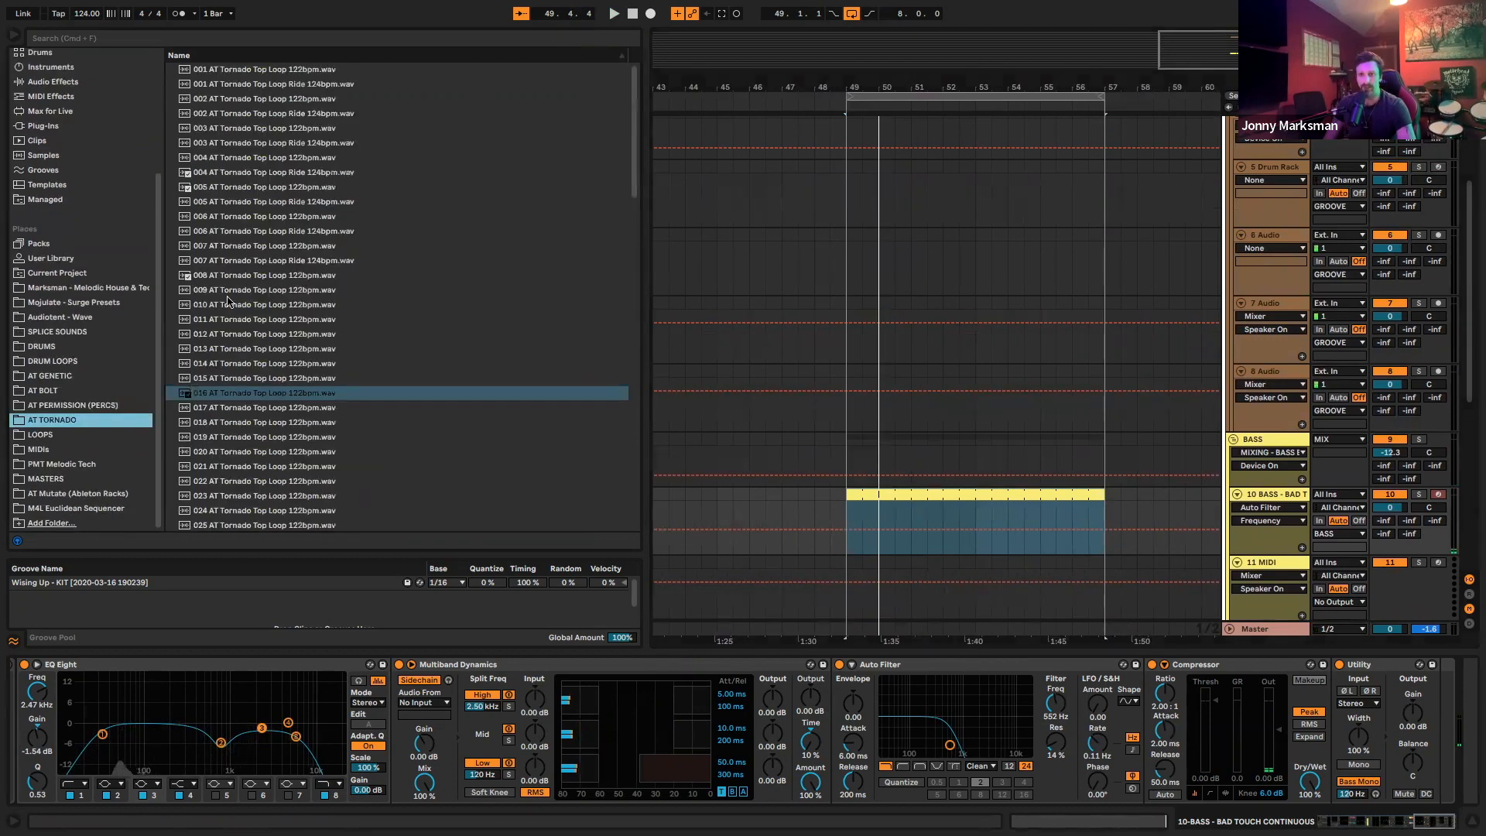
Audition 011 AT Tornado Top Loop 122bpm.wav and place it on the 6 Audio track at bar 49
scroll(418, 288, down, 10)
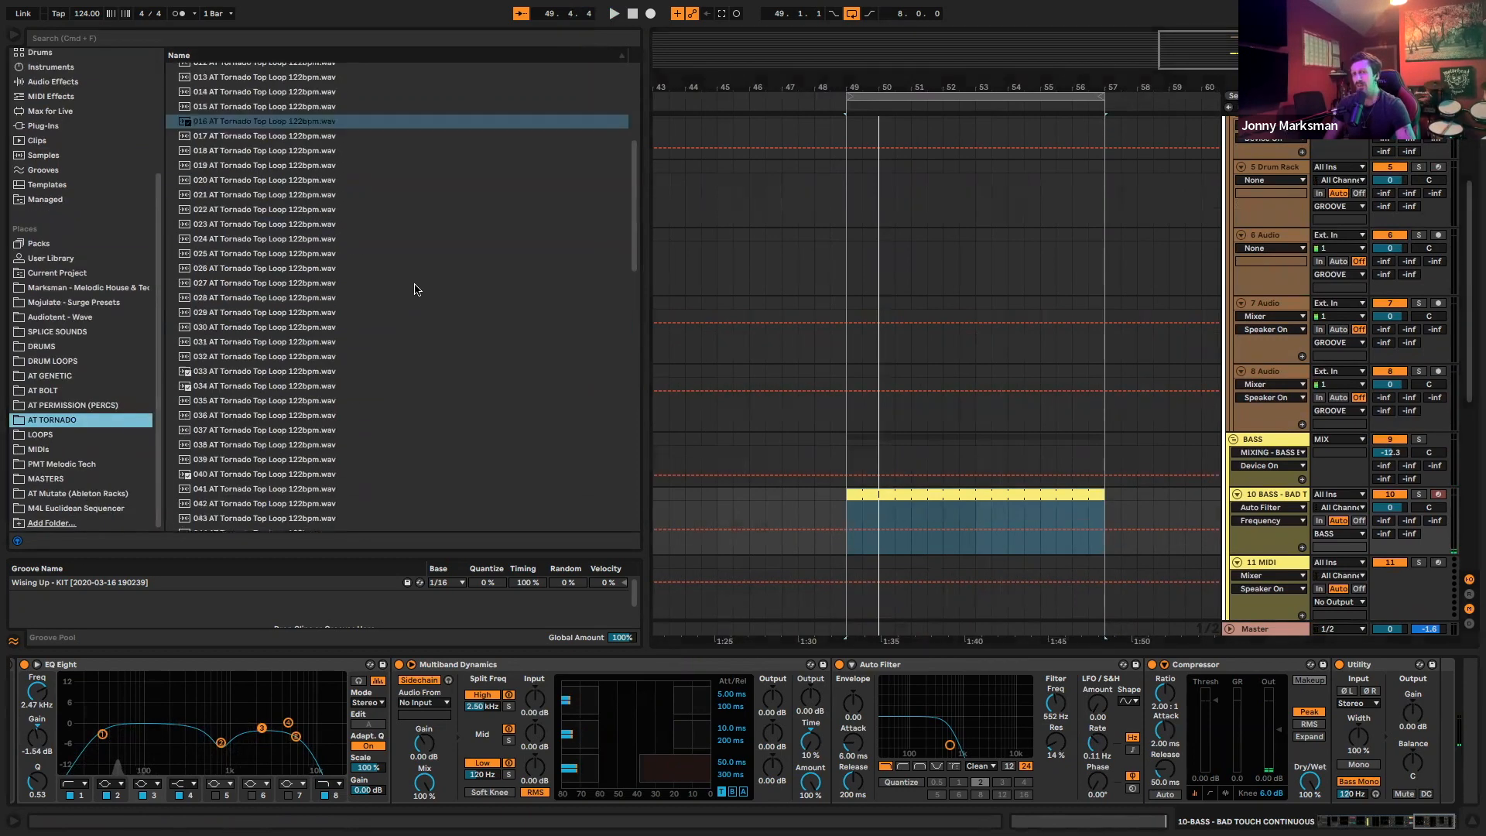
scroll(410, 307, up, 10)
scroll(529, 304, down, 1)
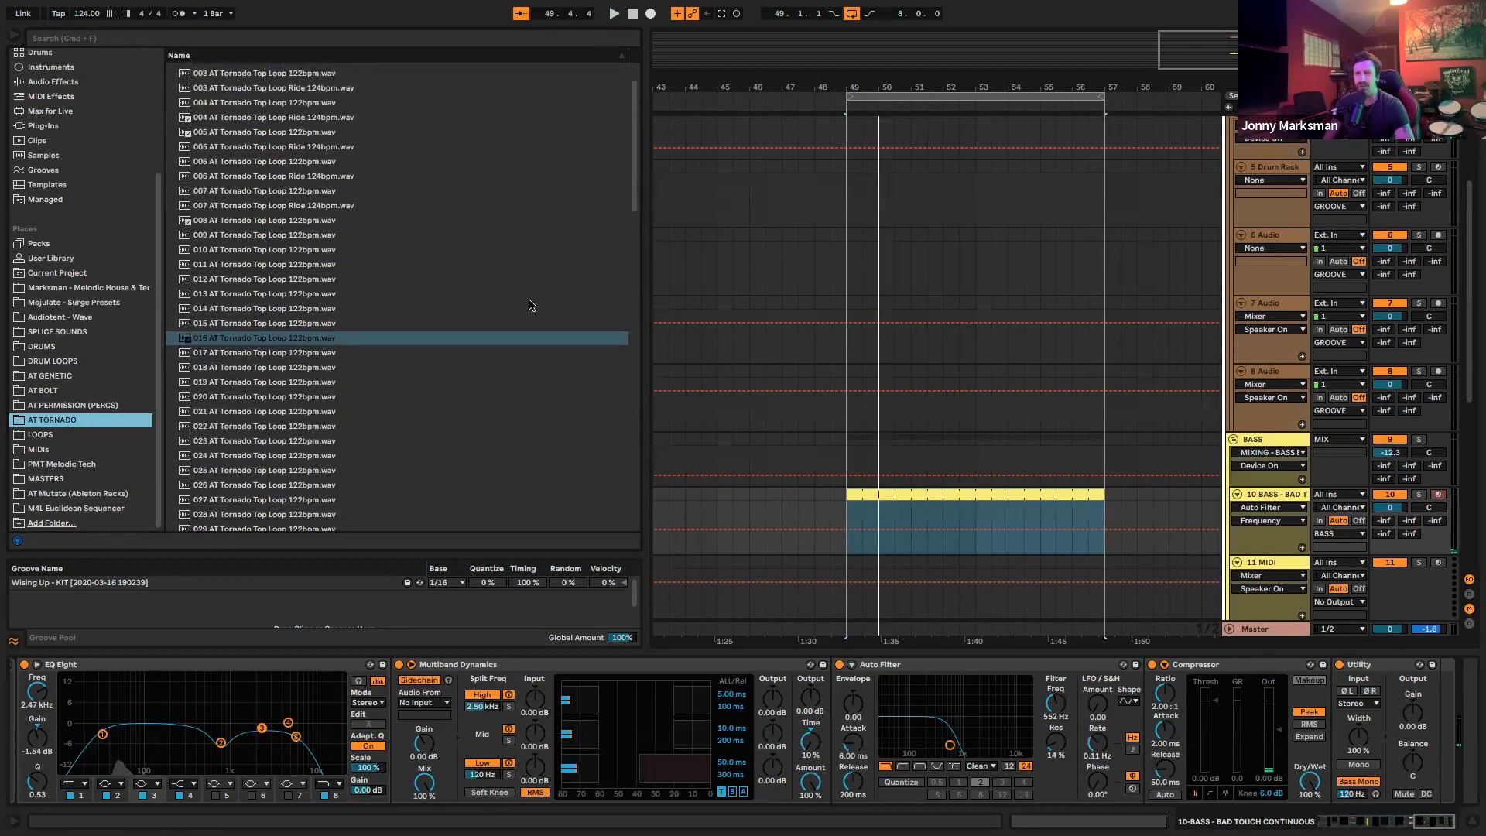
click(368, 267)
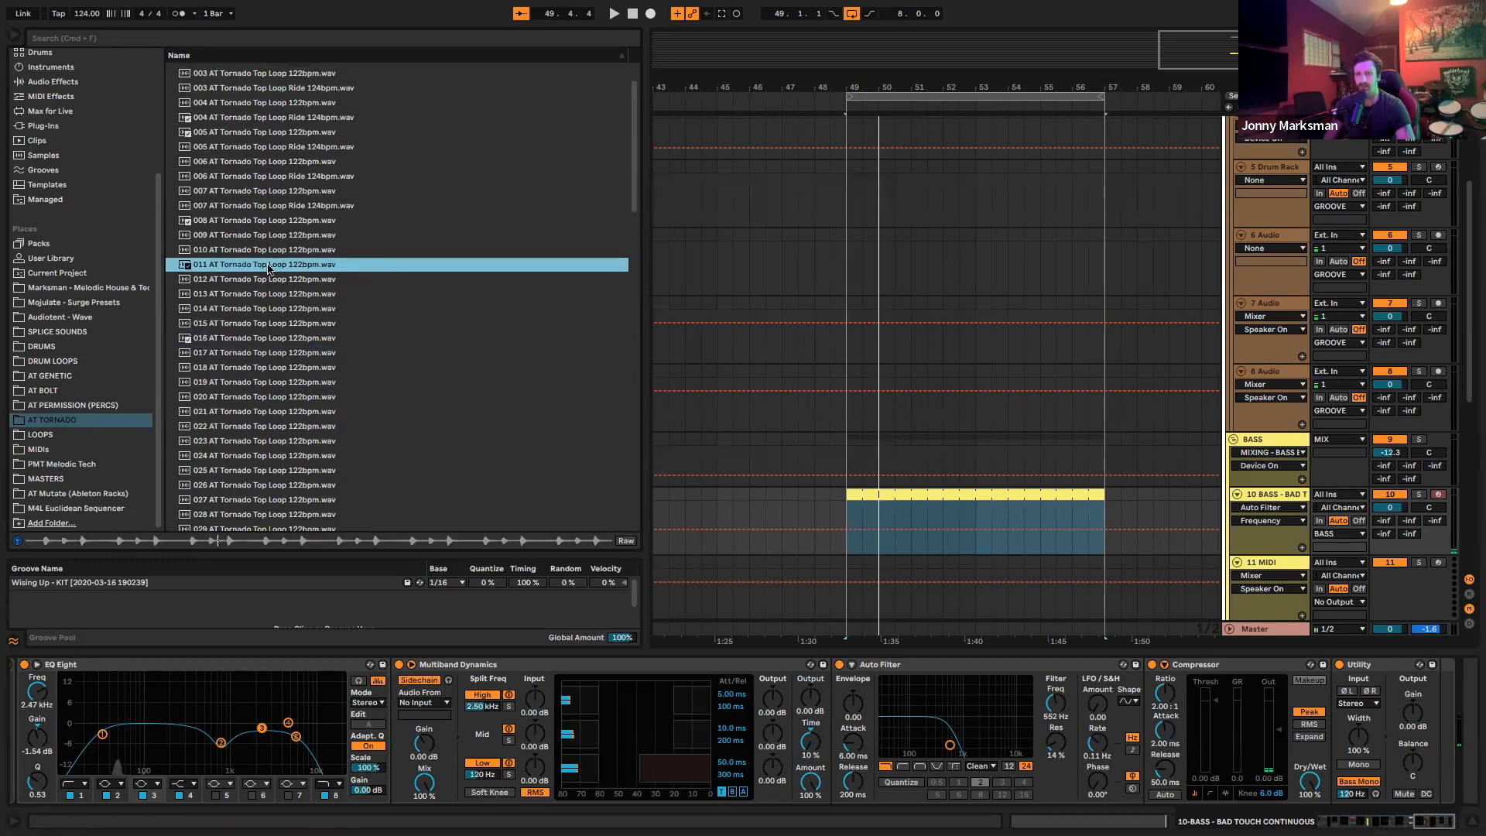
drag(261, 266, 851, 271)
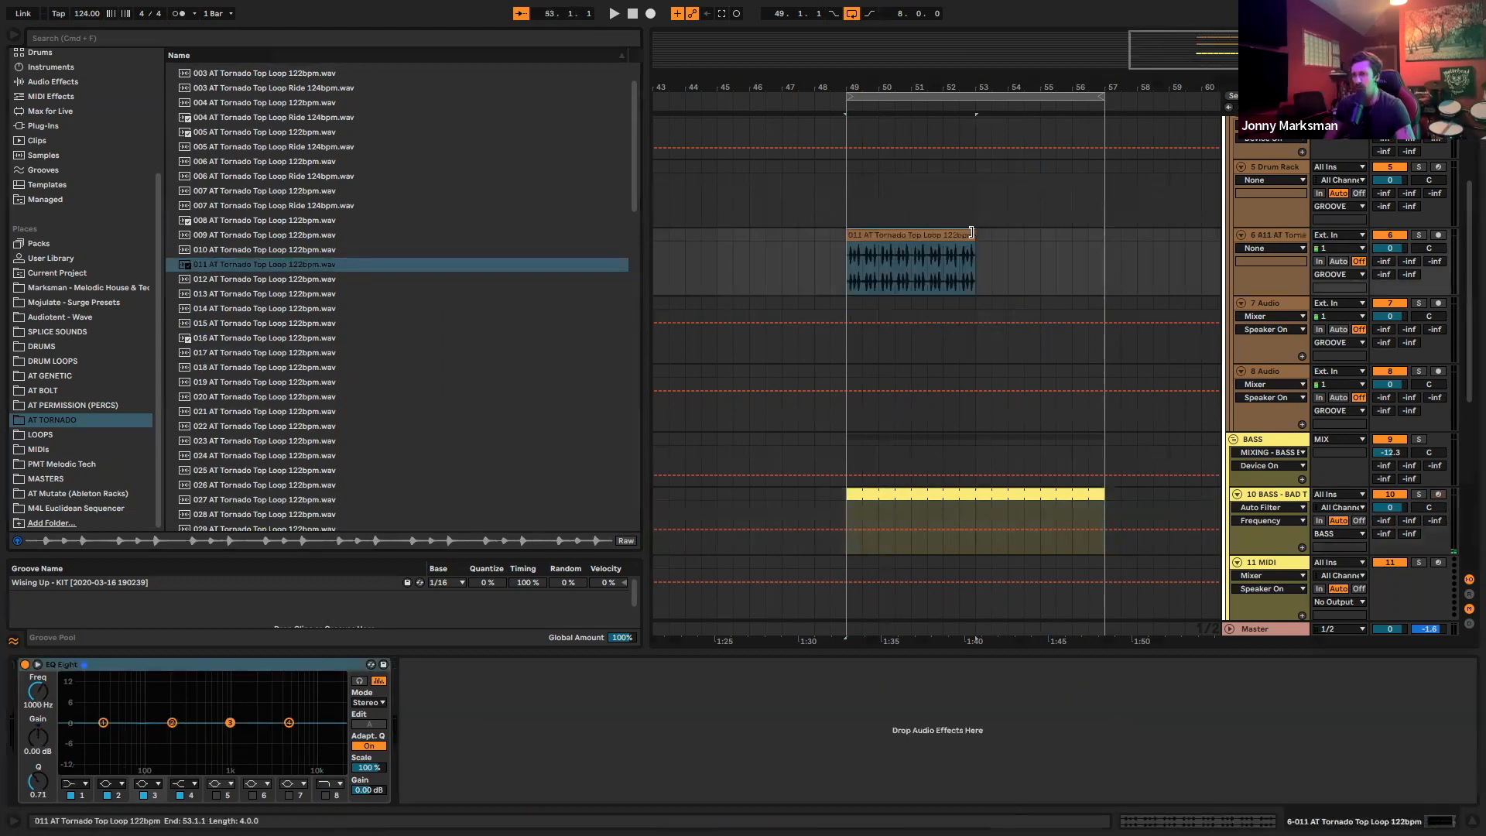
Set the AT Tornado loop track's volume to -13 dB in the Session mixer and play the loop to check it
key(Tab)
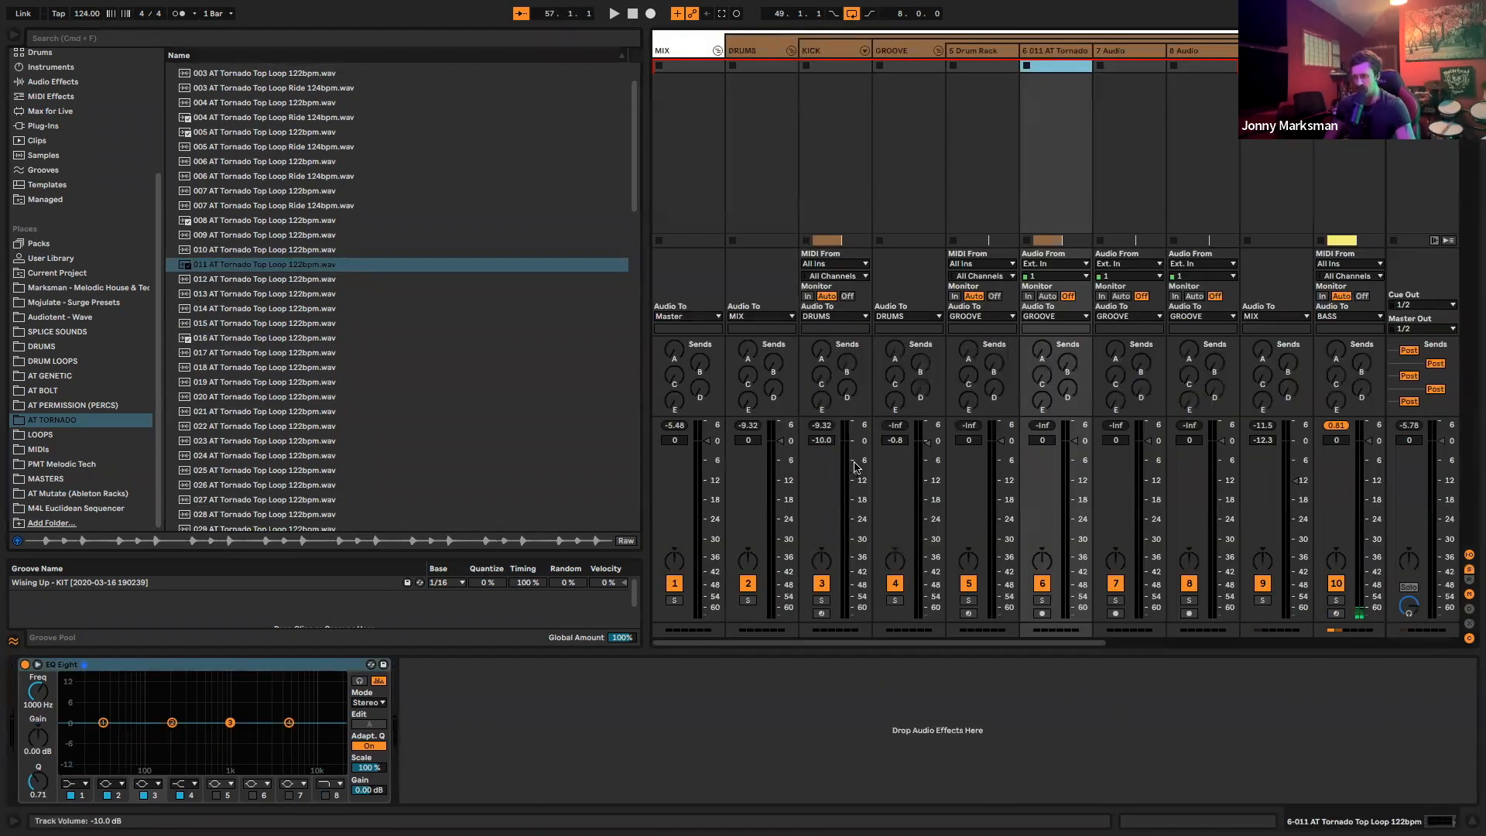
drag(1075, 441, 1075, 482)
key(space)
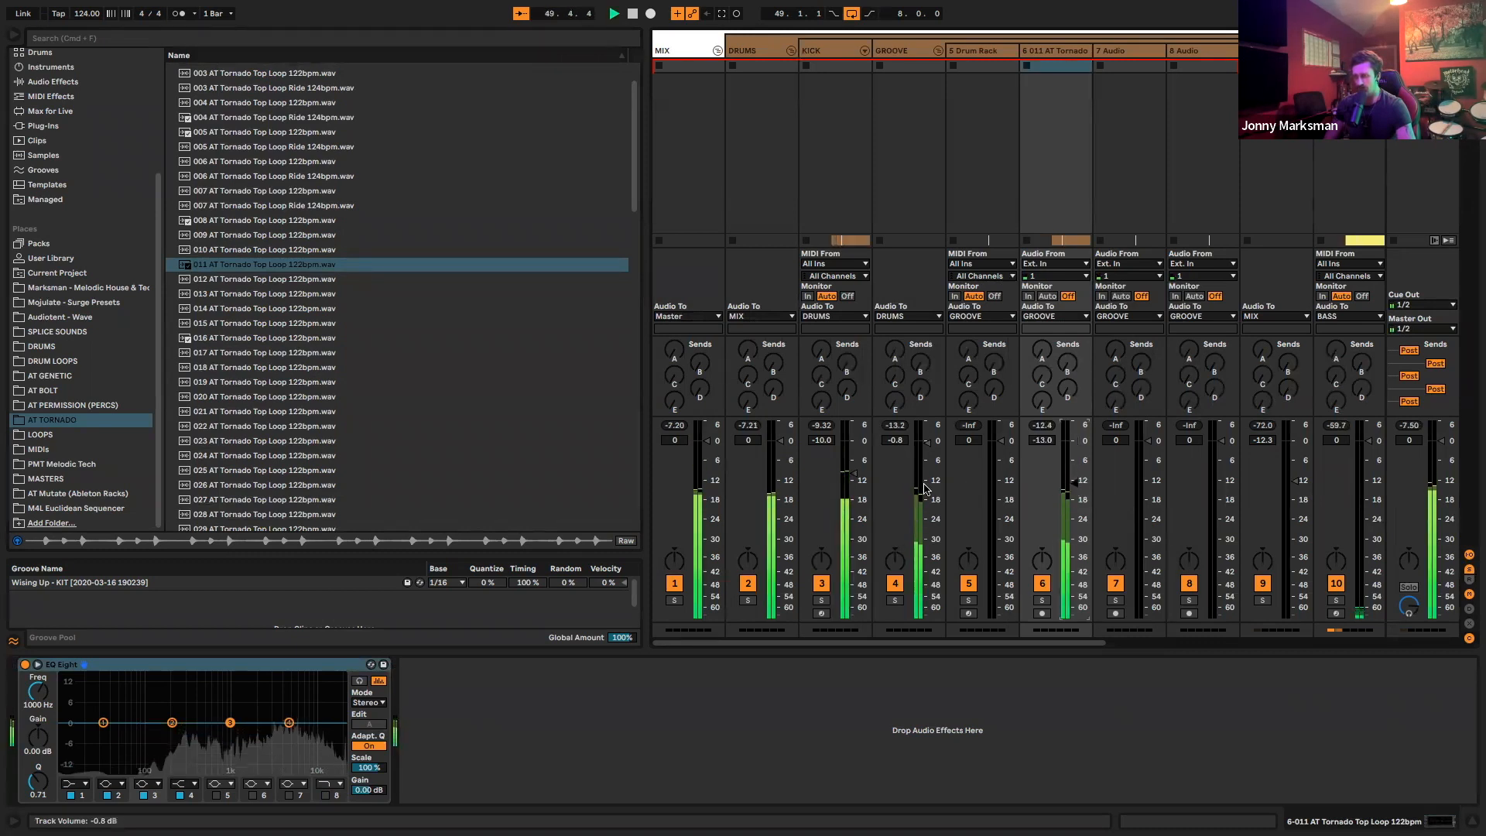
key(space)
Rebalance the drums during playback with DRUMS at -10 dB, KICK at 0 dB and the AT Tornado loop track at -3 dB
drag(757, 445, 781, 476)
key(space)
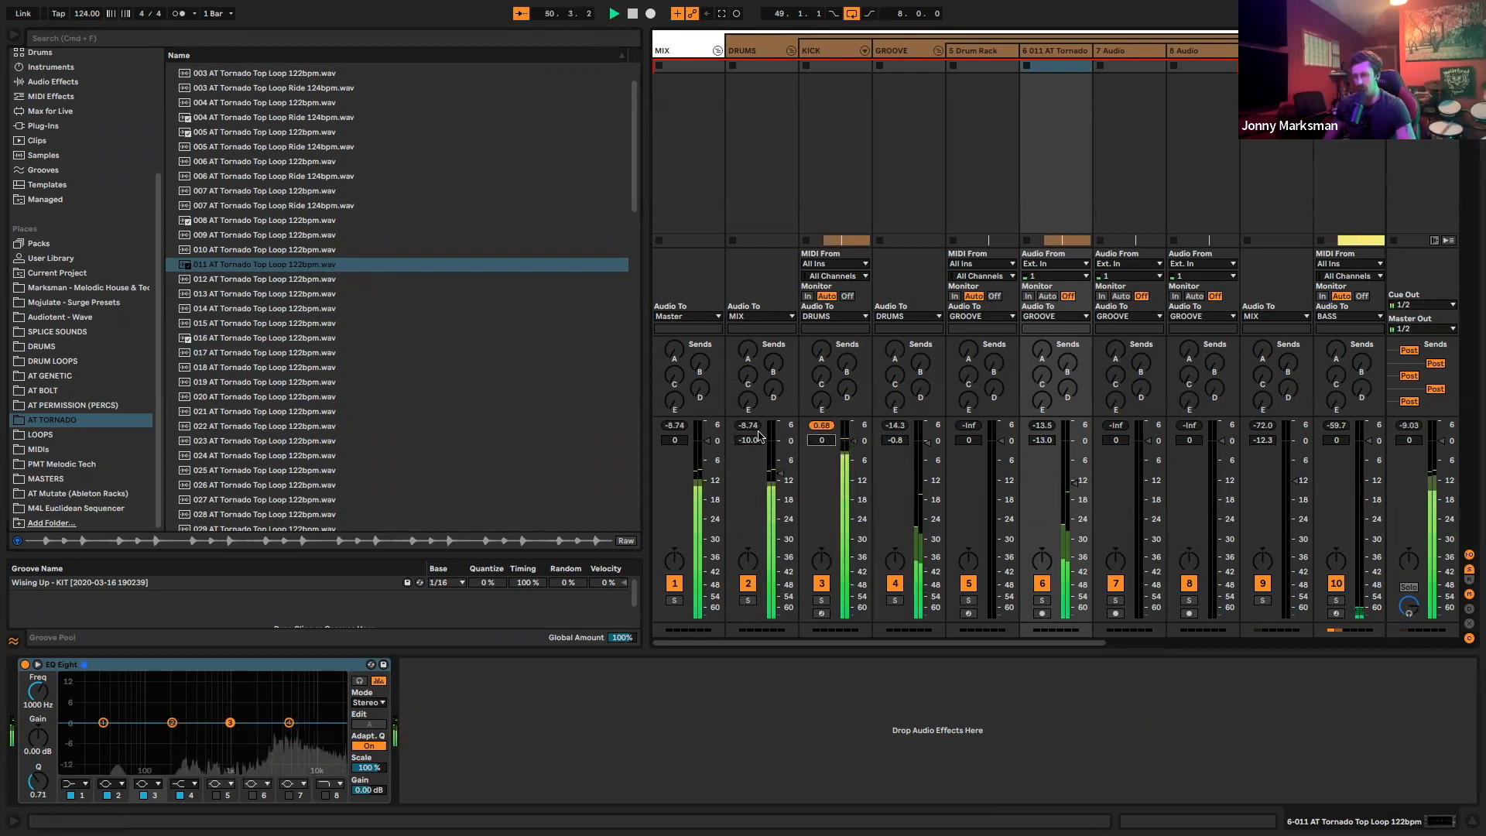
drag(1075, 483, 1075, 447)
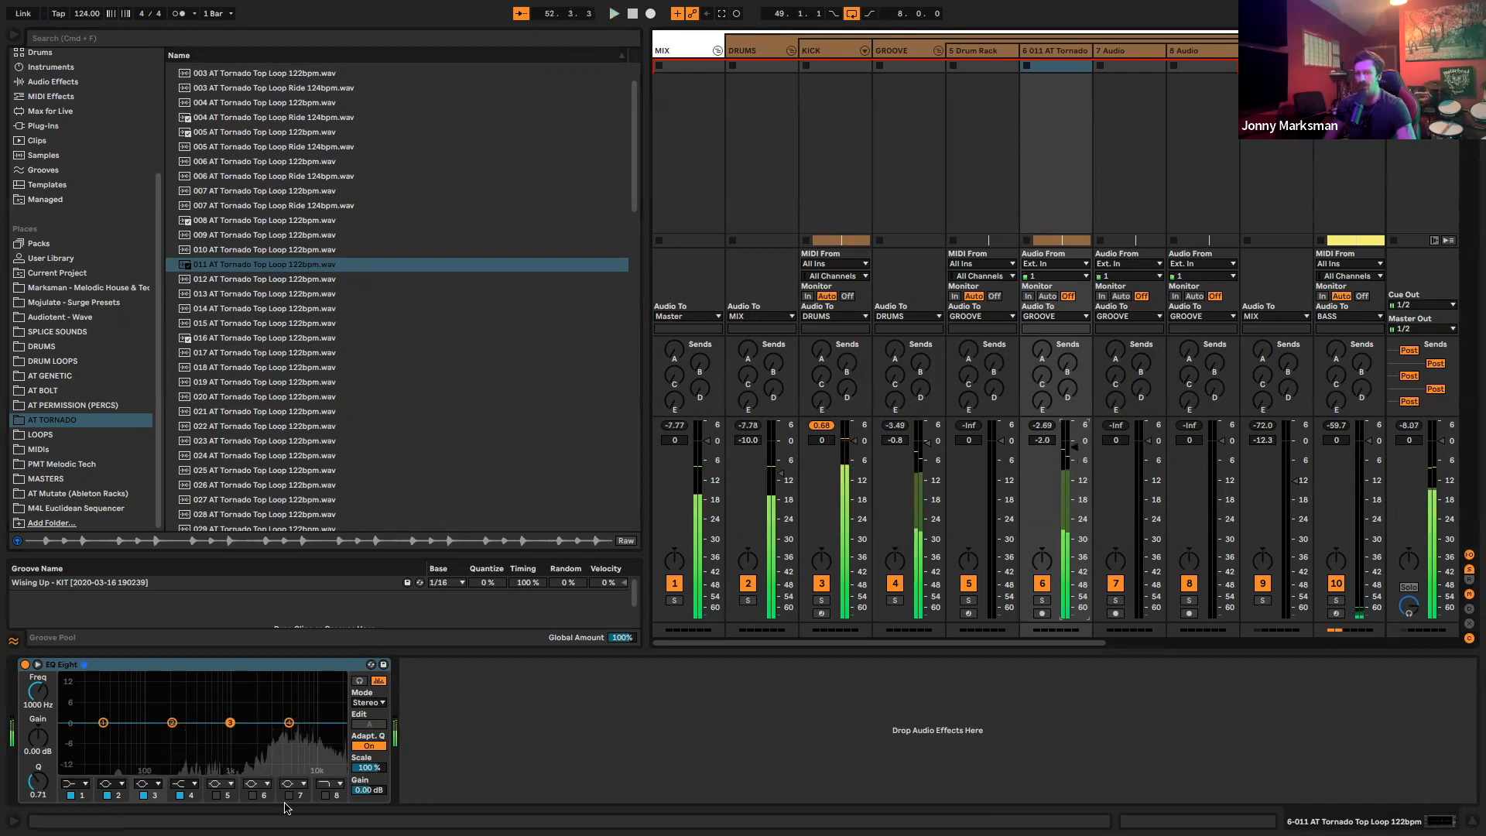
Return to the Arrangement and clear the existing bass clip at bar 49 on the 10 BASS track
scroll(904, 442, right, 2)
key(Tab)
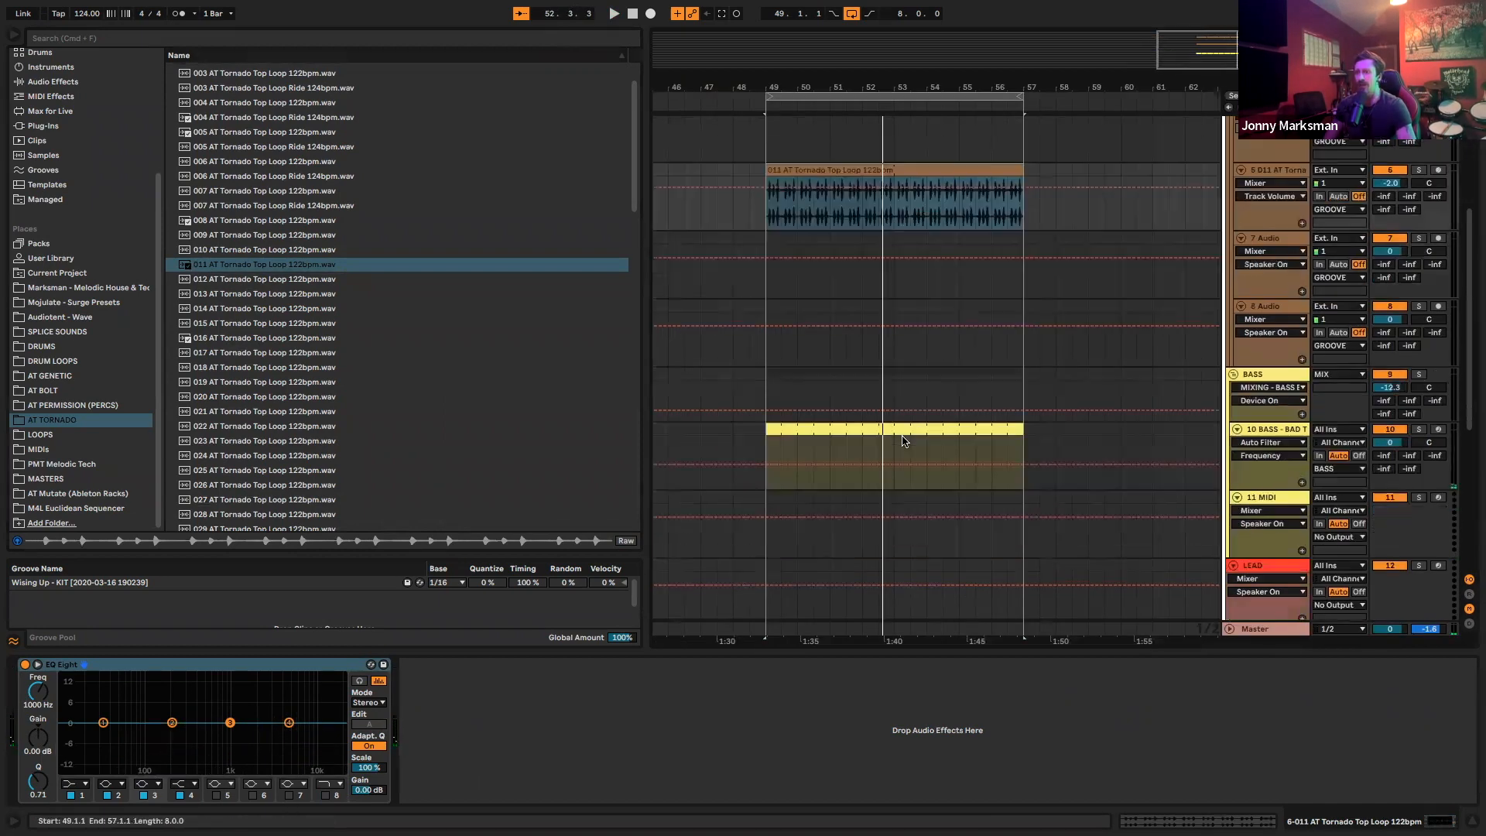
click(840, 406)
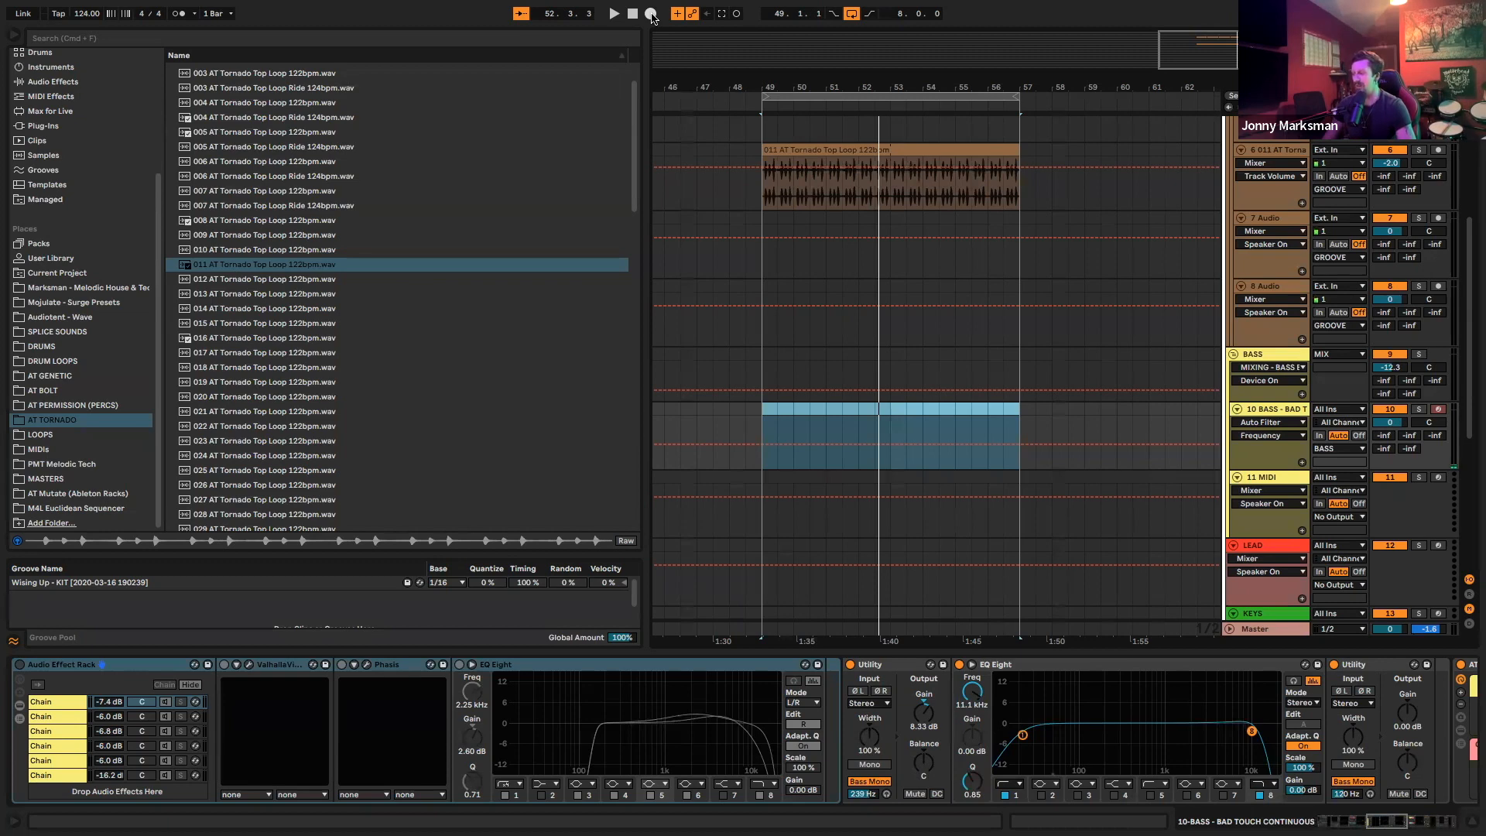
Duplicate the kick and AT Tornado loop clips to fill bars 49 to 81 and extend the arrangement loop to 32 bars
scroll(860, 371, up, 5)
click(870, 428)
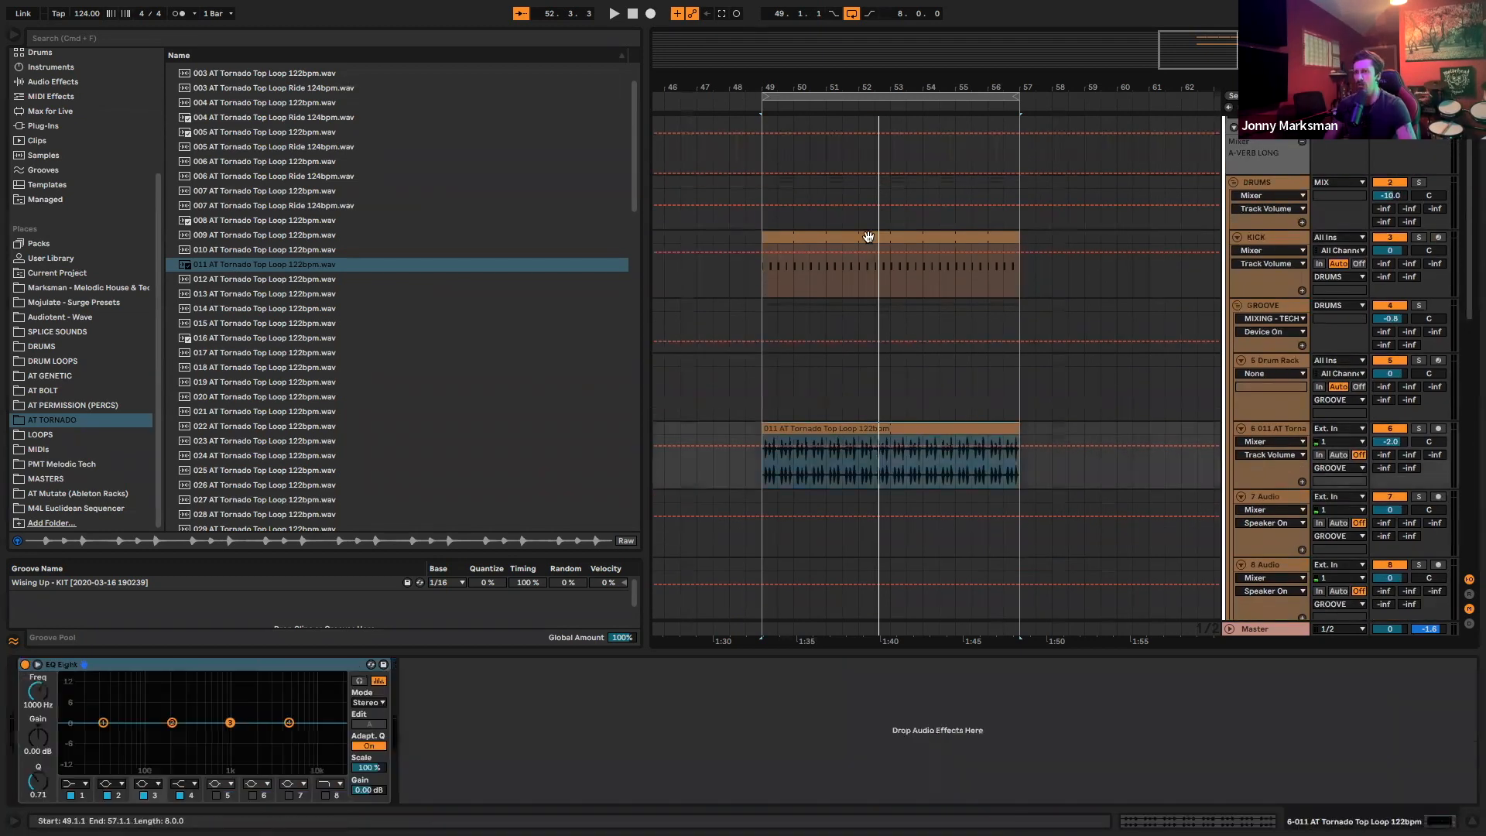
shift+click(870, 235)
key(super+d)
drag(846, 97, 1107, 97)
scroll(1007, 249, left, 3)
key(super+d)
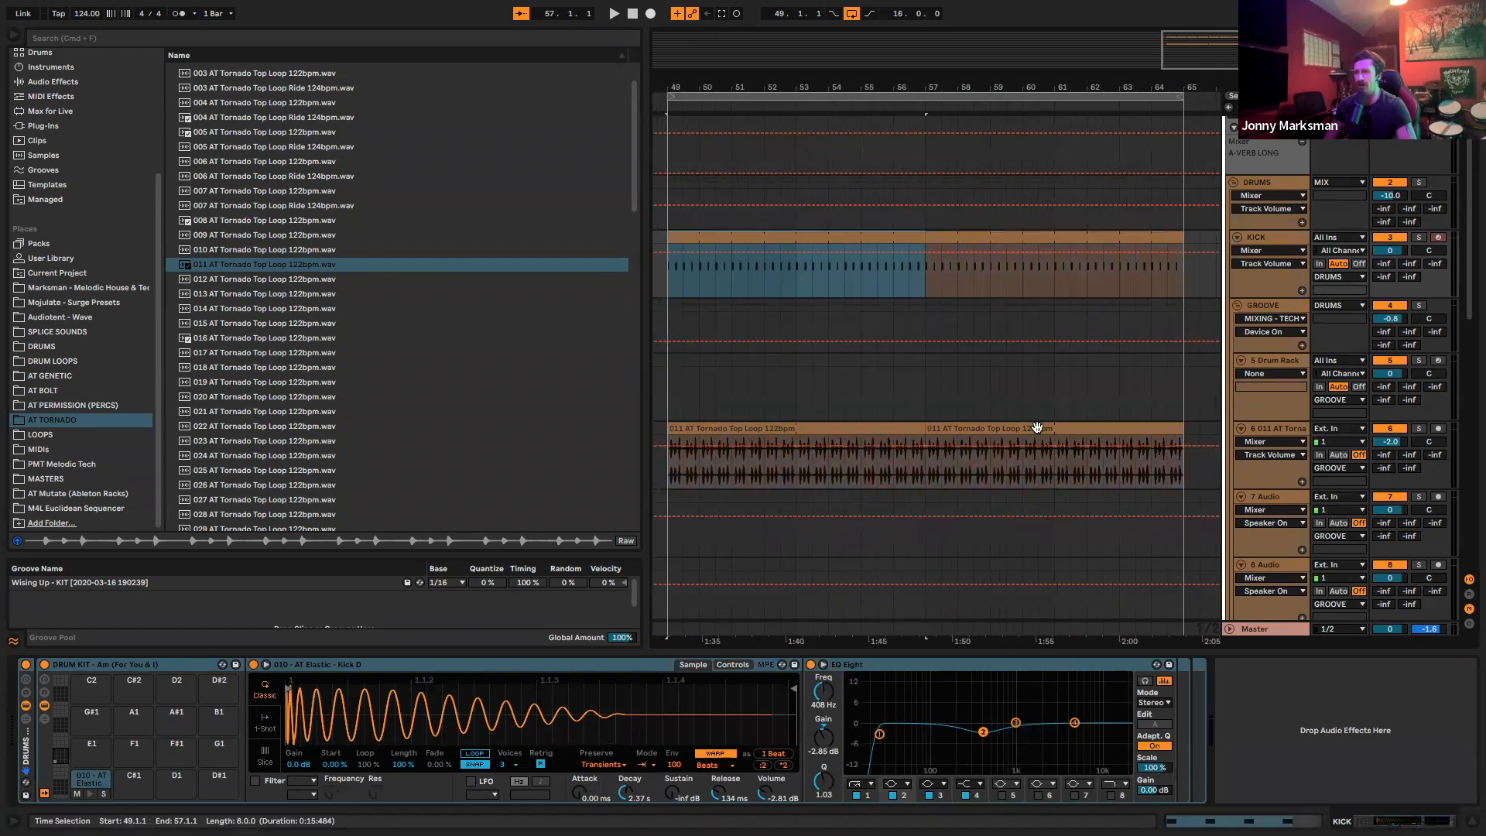
scroll(999, 252, left, 10)
drag(1004, 86, 895, 39)
drag(920, 98, 1151, 140)
Record a 16-bar MIDI bass part on the 10 BASS track from bar 49
scroll(872, 135, down, 5)
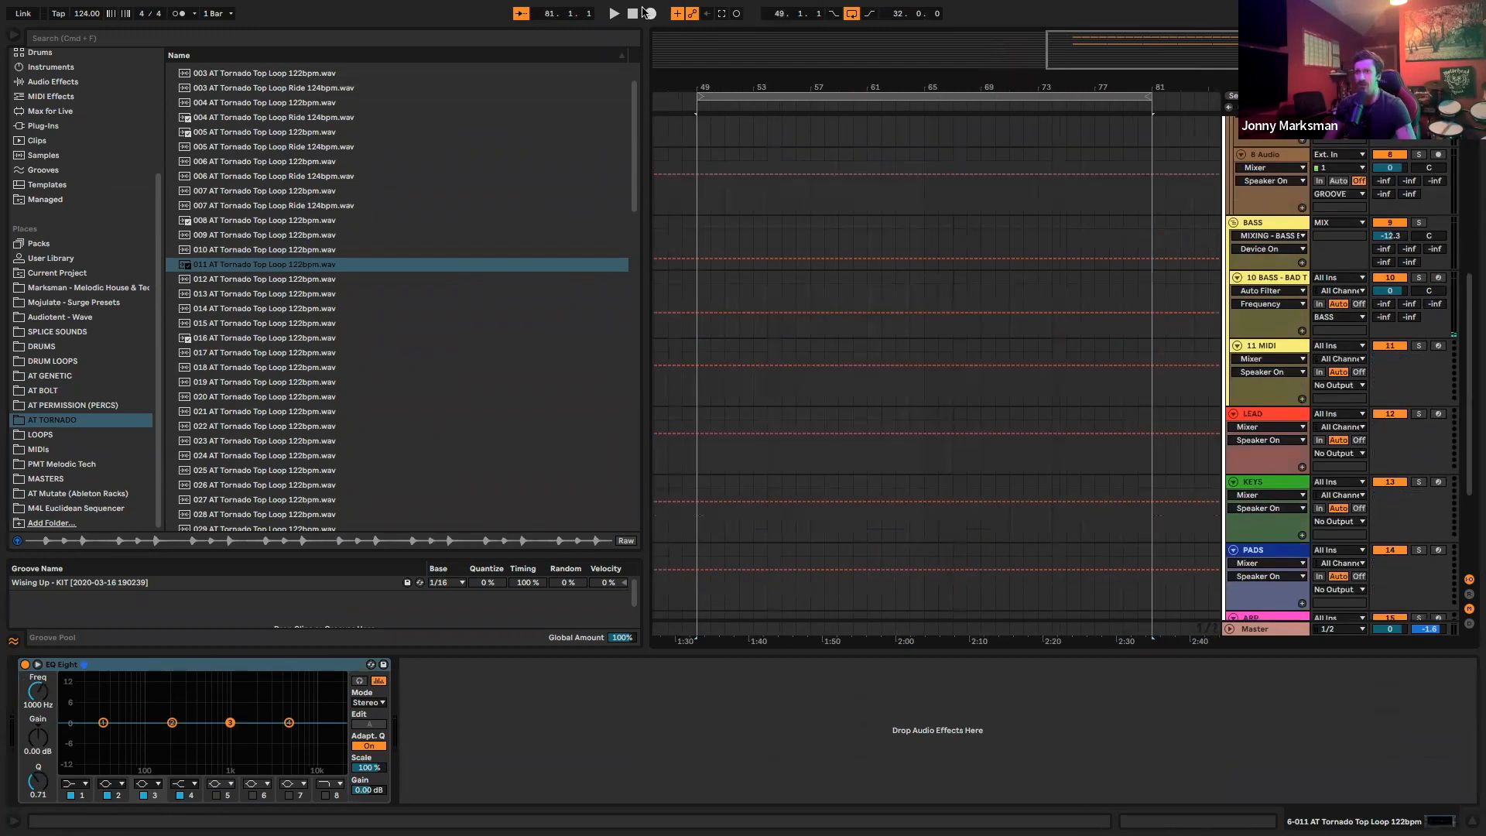
scroll(1038, 245, up, 5)
click(1271, 605)
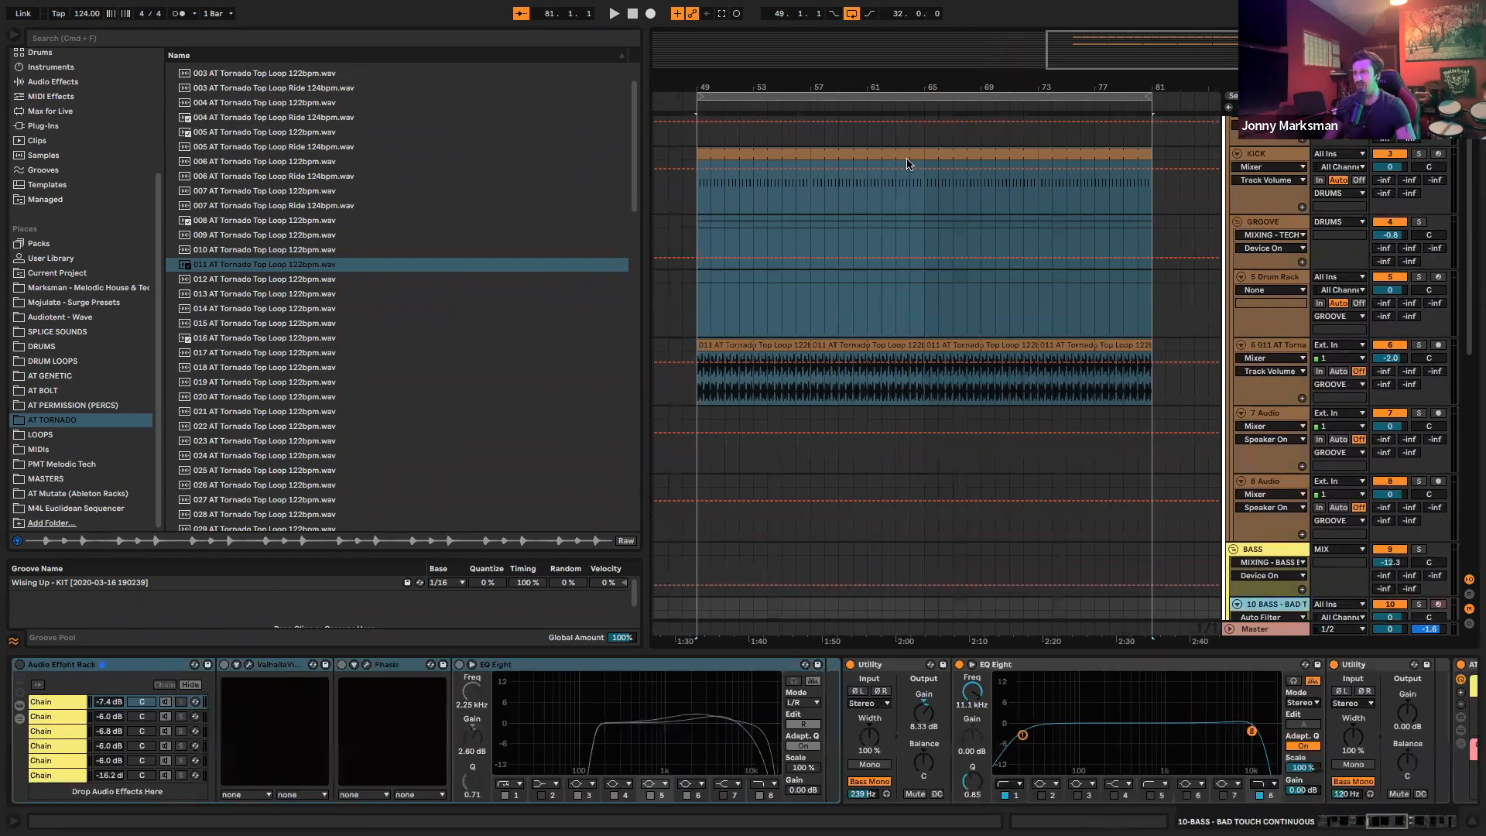
click(652, 14)
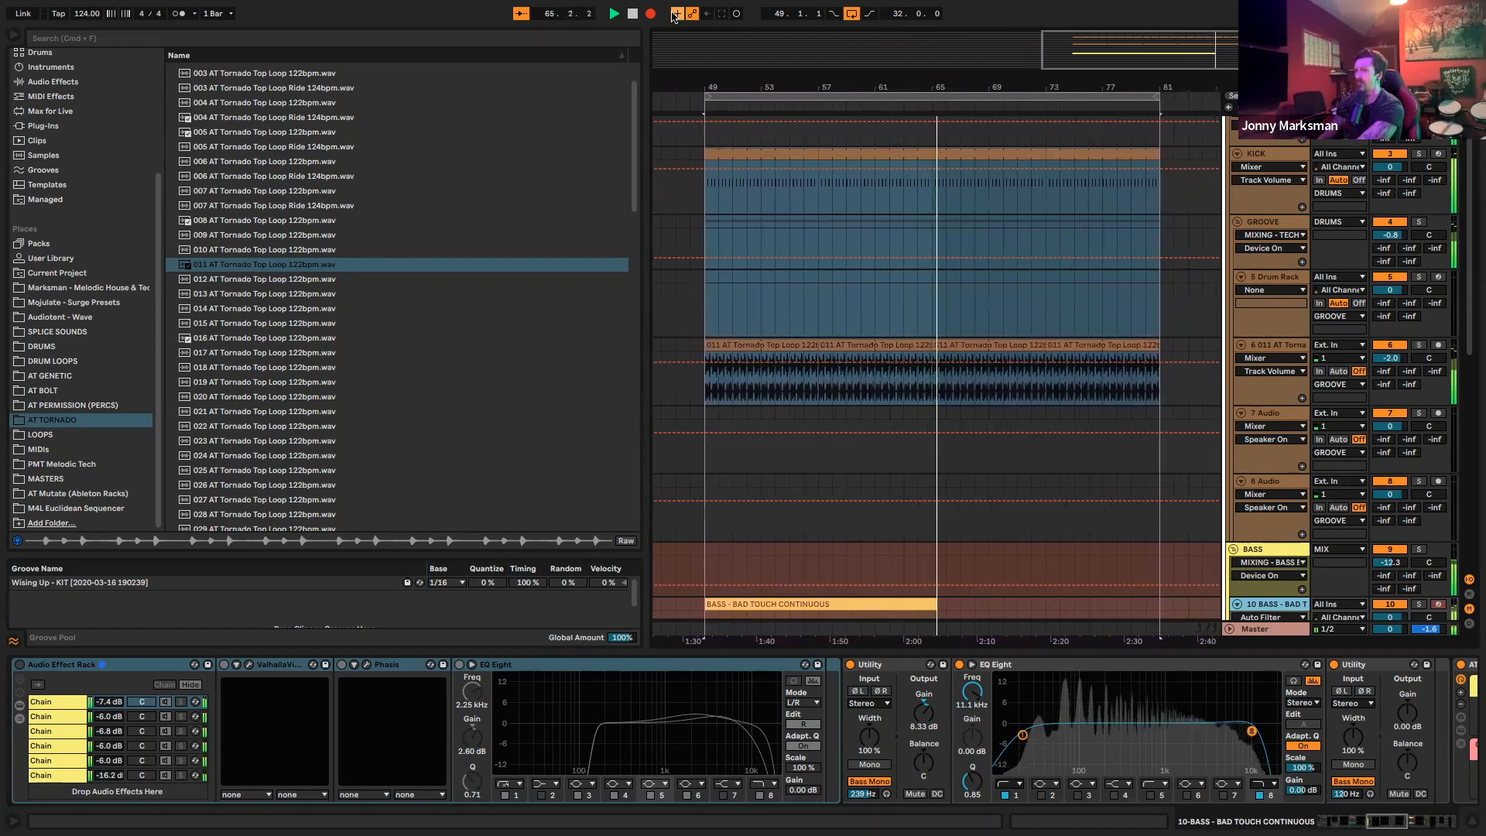
key(space)
Open the recorded bass clip and delete the stray short high note near bar 4
scroll(840, 166, down, 3)
scroll(840, 166, down, 1)
double_click(774, 480)
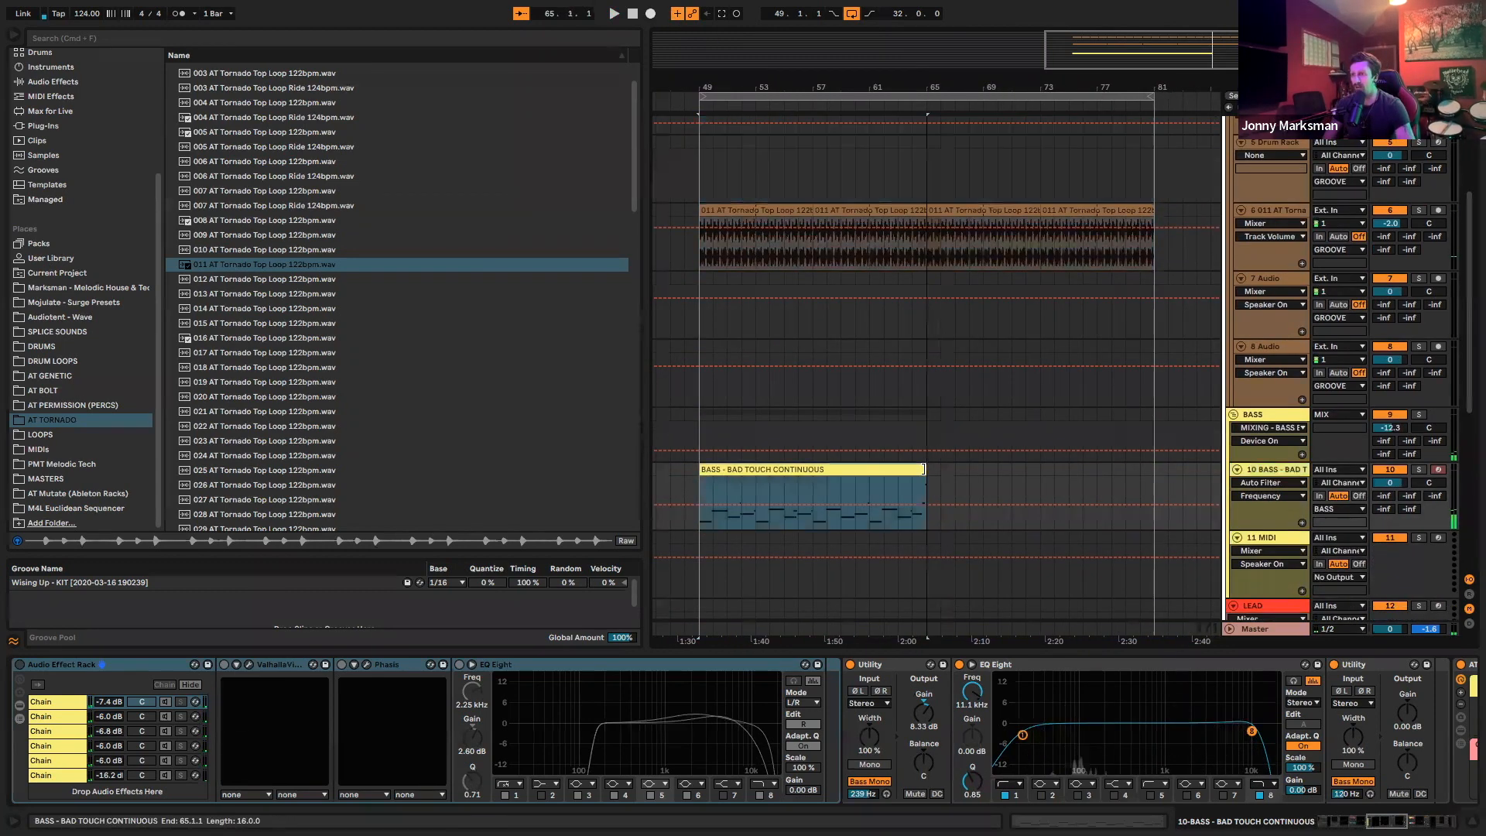
click(772, 745)
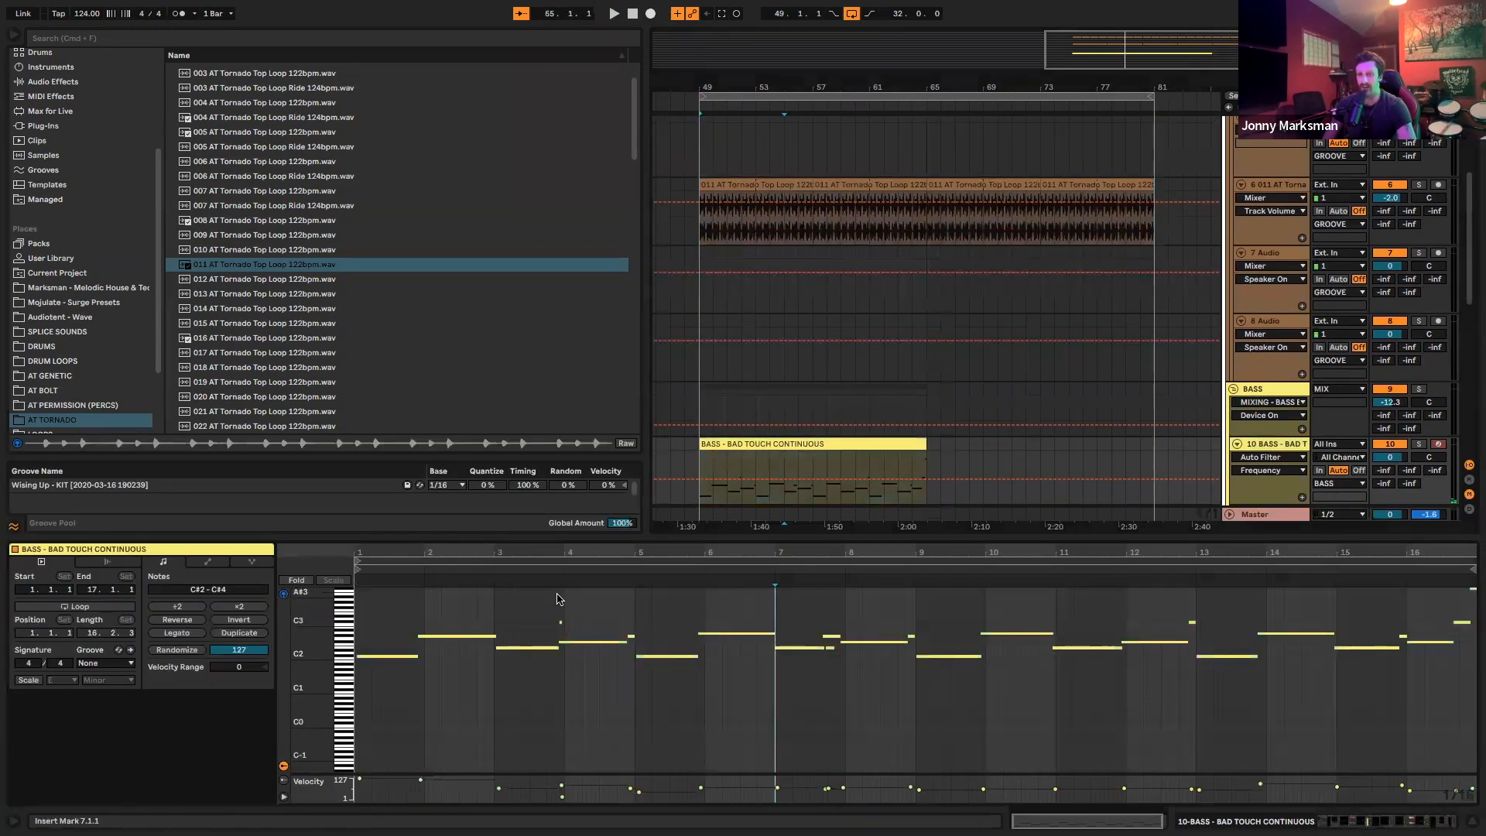
mouse_move(562, 555)
mouse_down()
mouse_move(753, 564)
mouse_move(703, 628)
mouse_up()
key(Delete)
Enlarge the note editor and extend the start of the first C#2 note back to the clip's beginning
drag(647, 544, 194, 259)
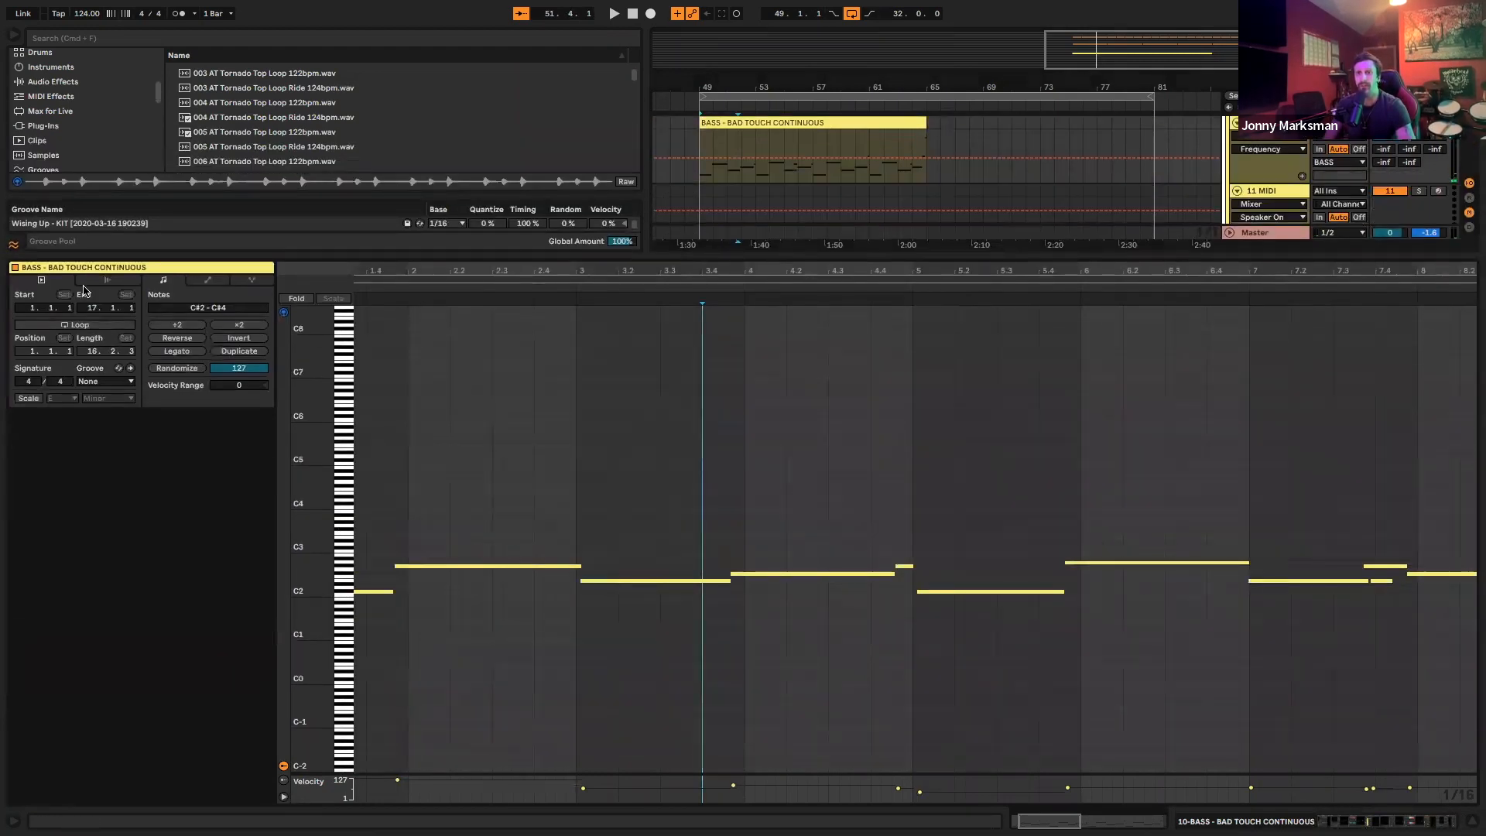
scroll(648, 502, left, 3)
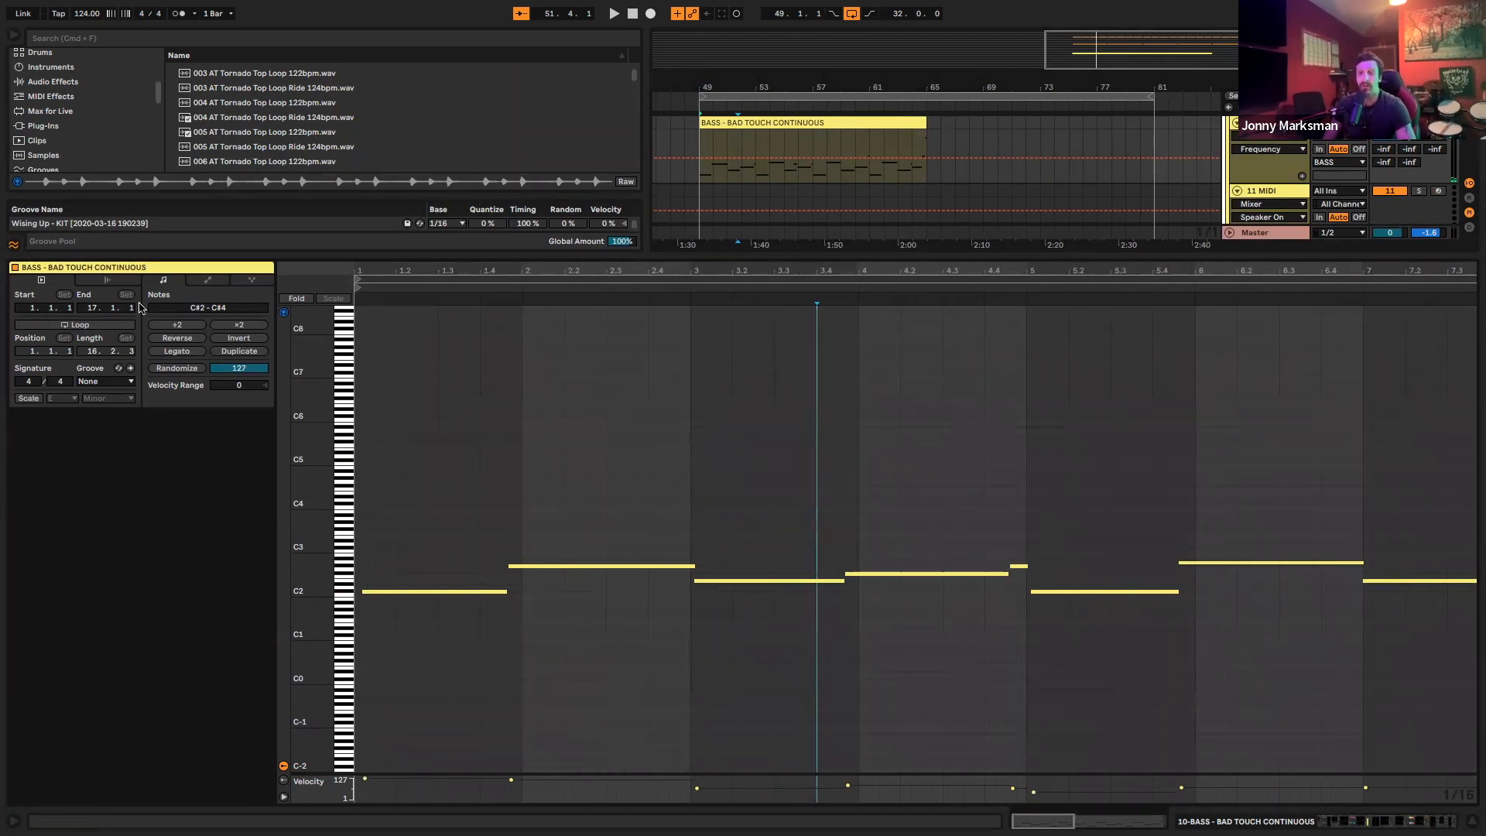
drag(364, 593, 357, 592)
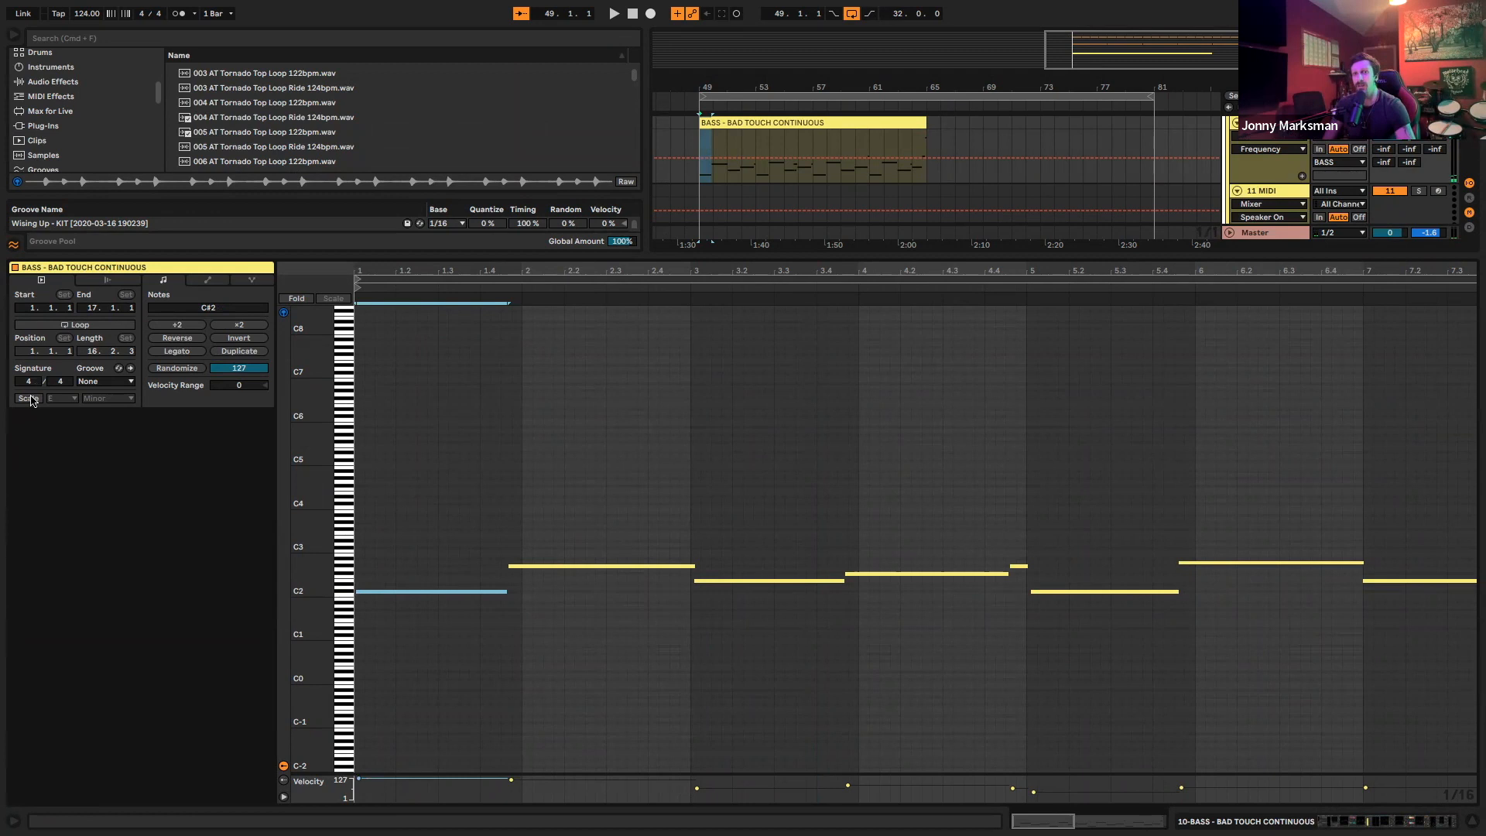
Turn on the bass clip's scale as C#/Db Minor and show only the notes of that scale
click(28, 398)
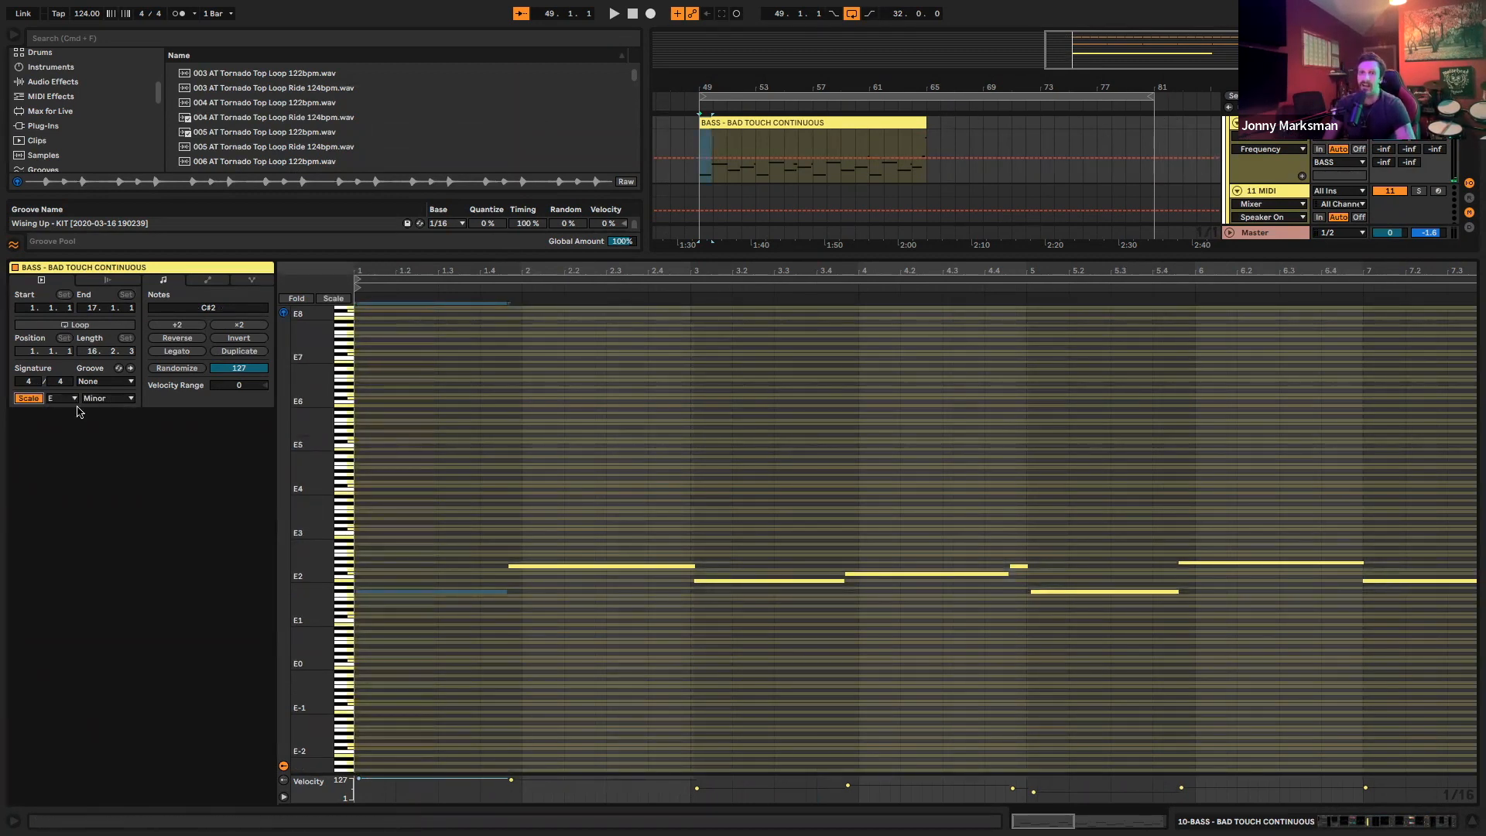
mouse_move(299, 402)
mouse_down()
mouse_move(333, 402)
mouse_move(301, 406)
mouse_up()
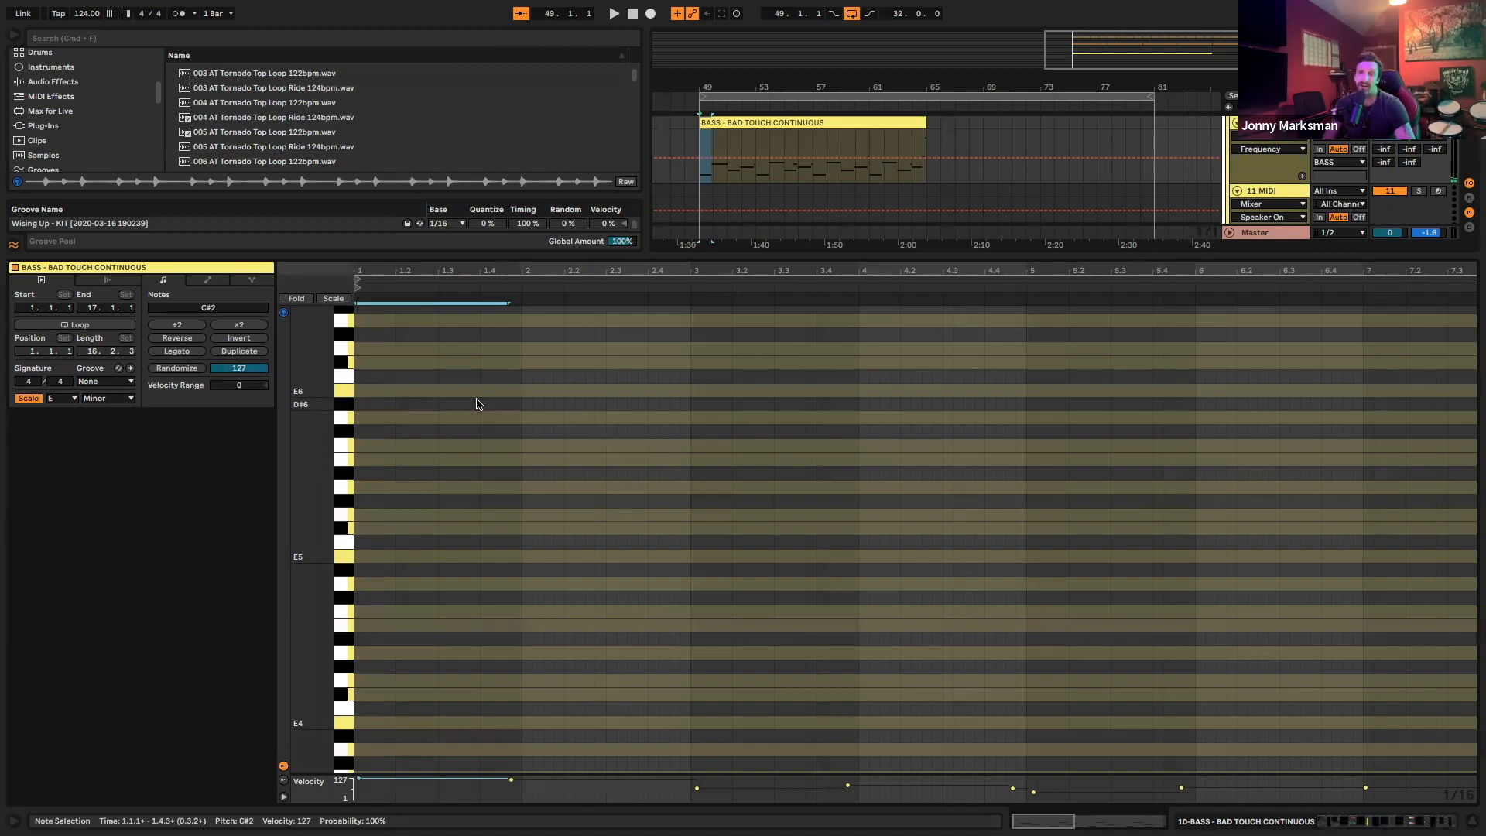
click(58, 400)
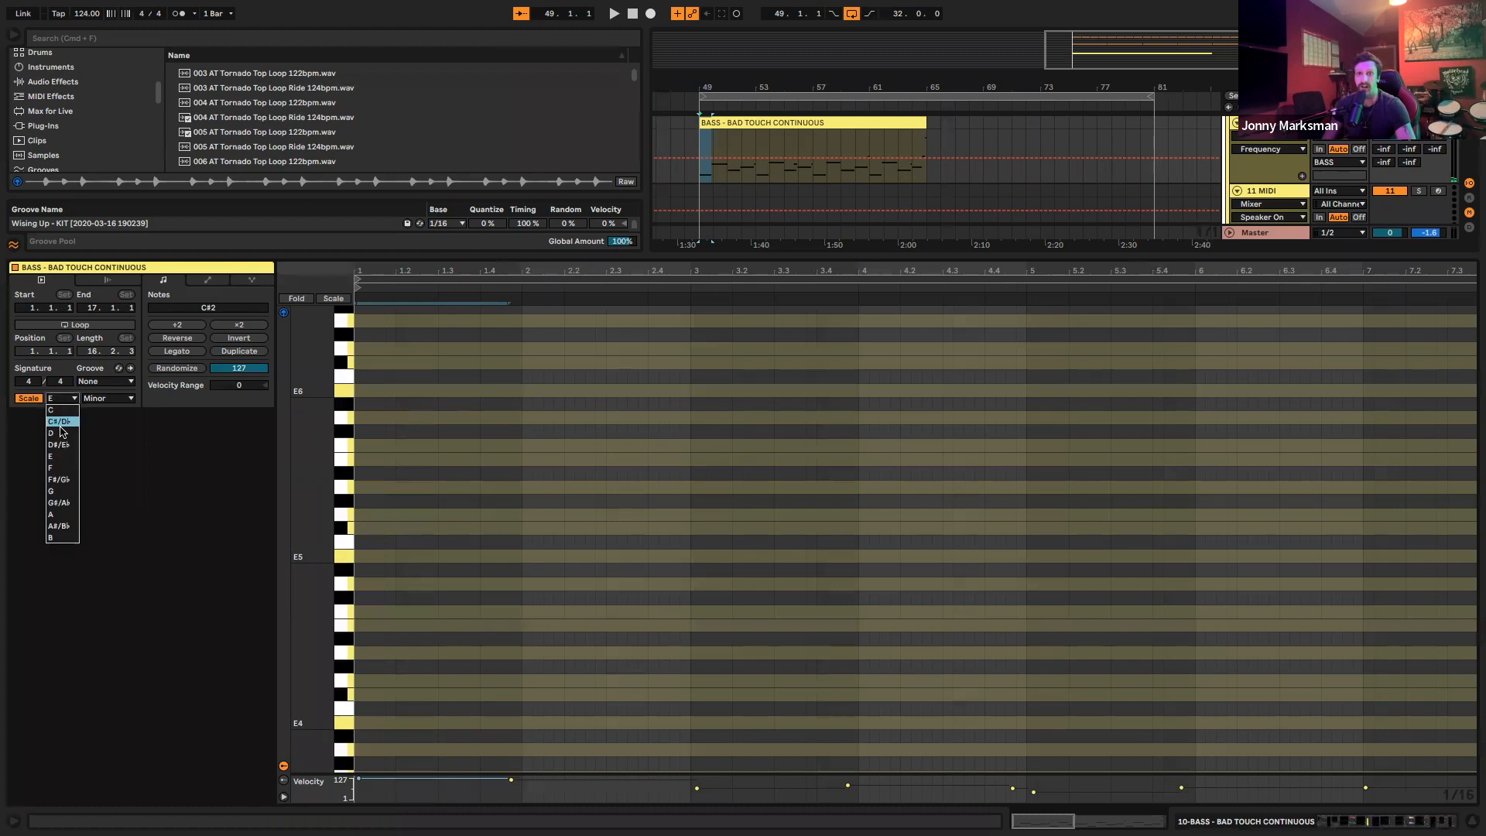
click(62, 424)
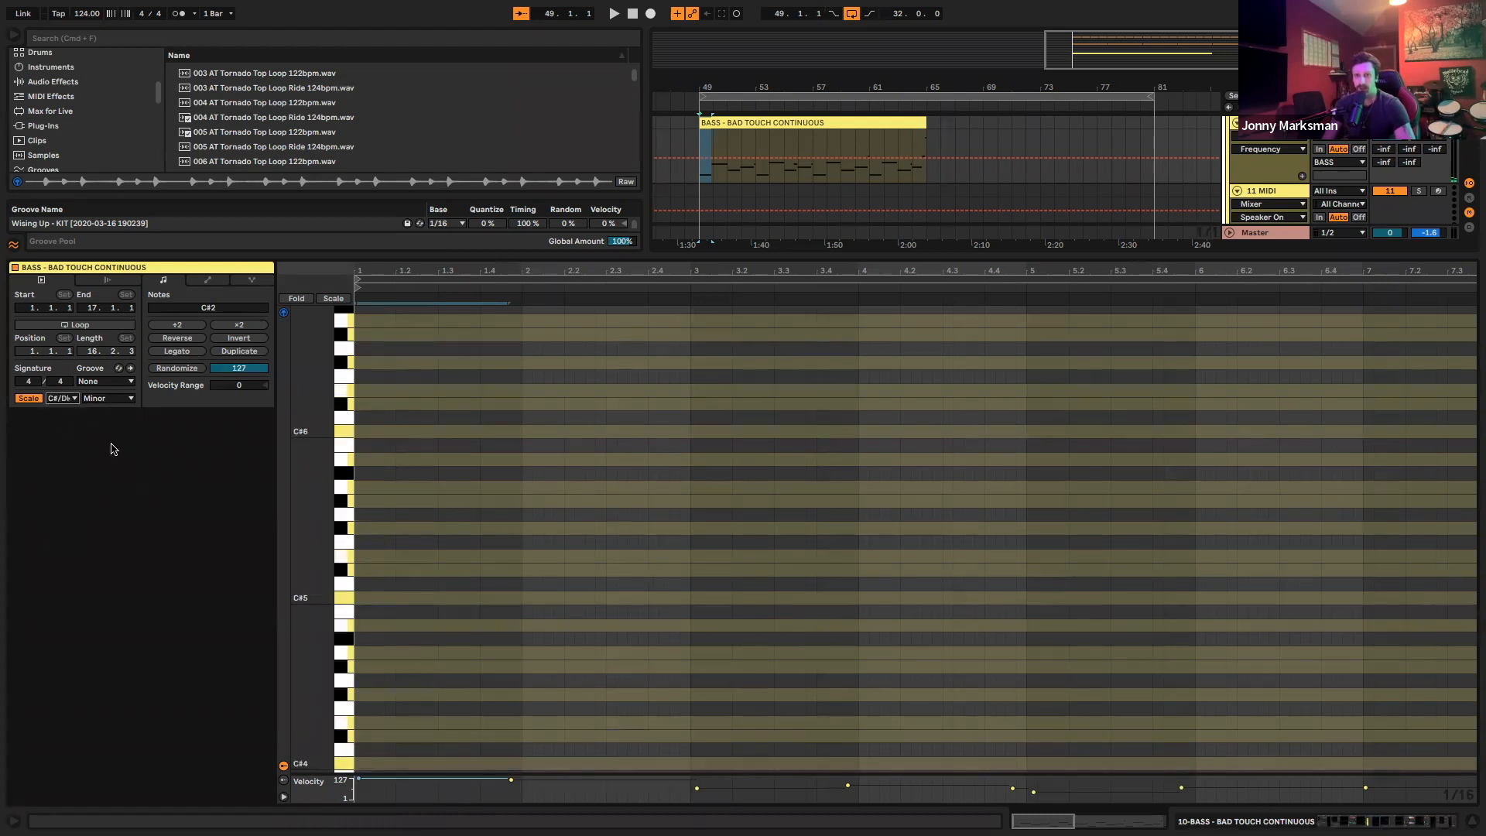
scroll(1072, 534, down, 3)
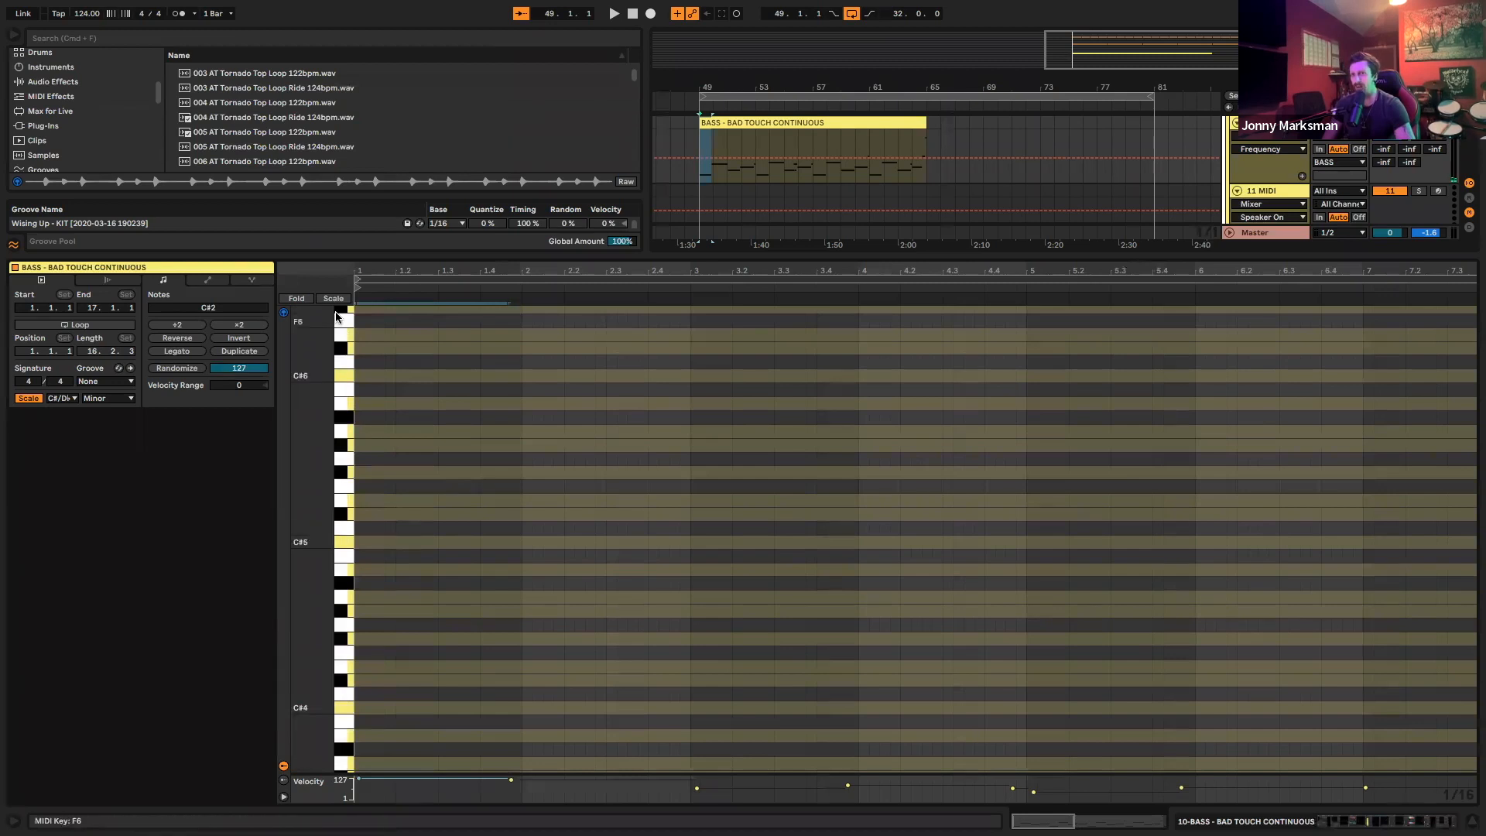
click(333, 298)
scroll(548, 542, down, 1)
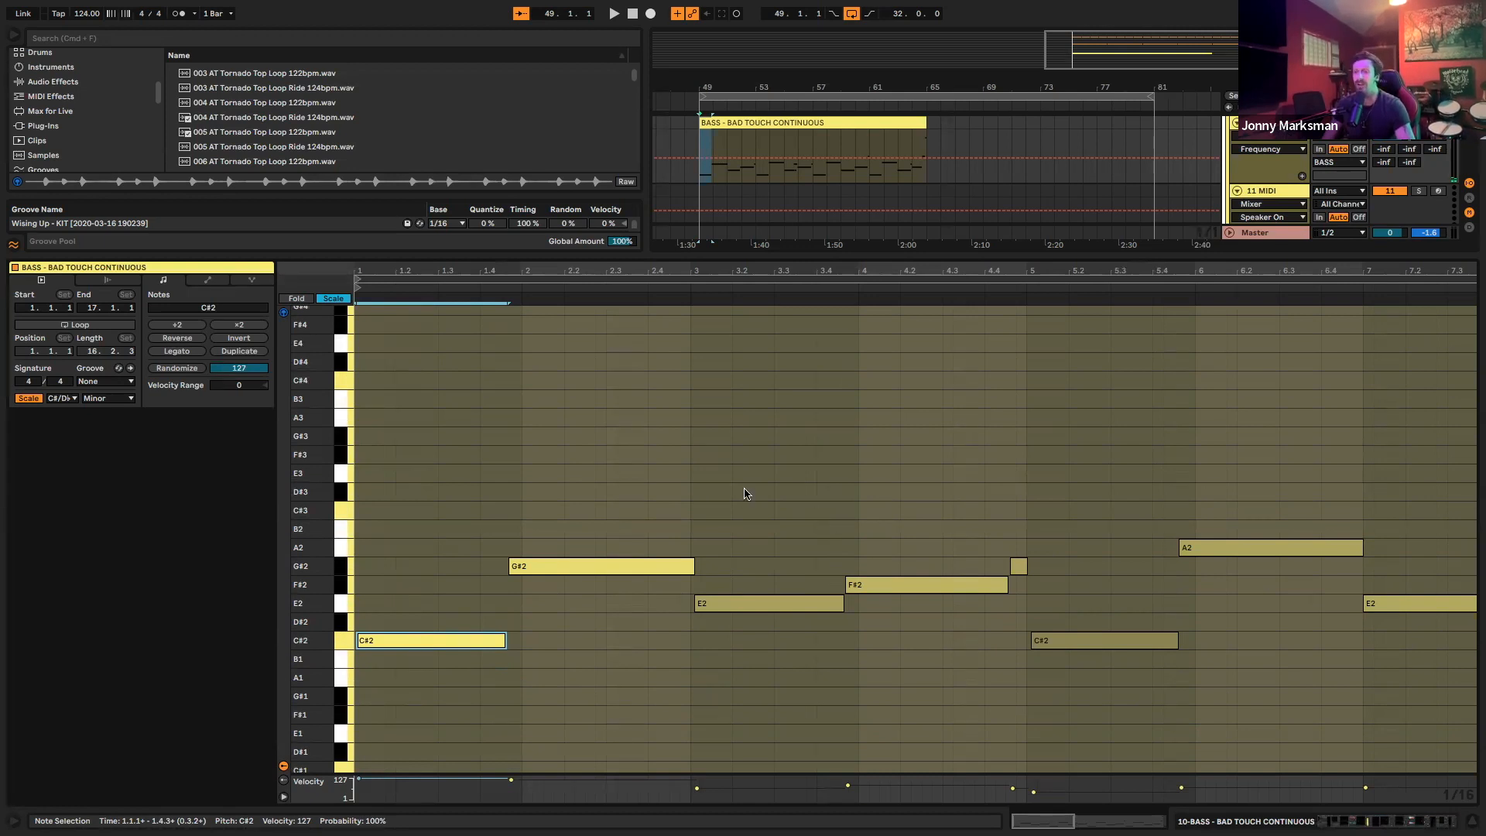
Raise the second bass note, the long G#2 through bar 2, to A2
click(617, 629)
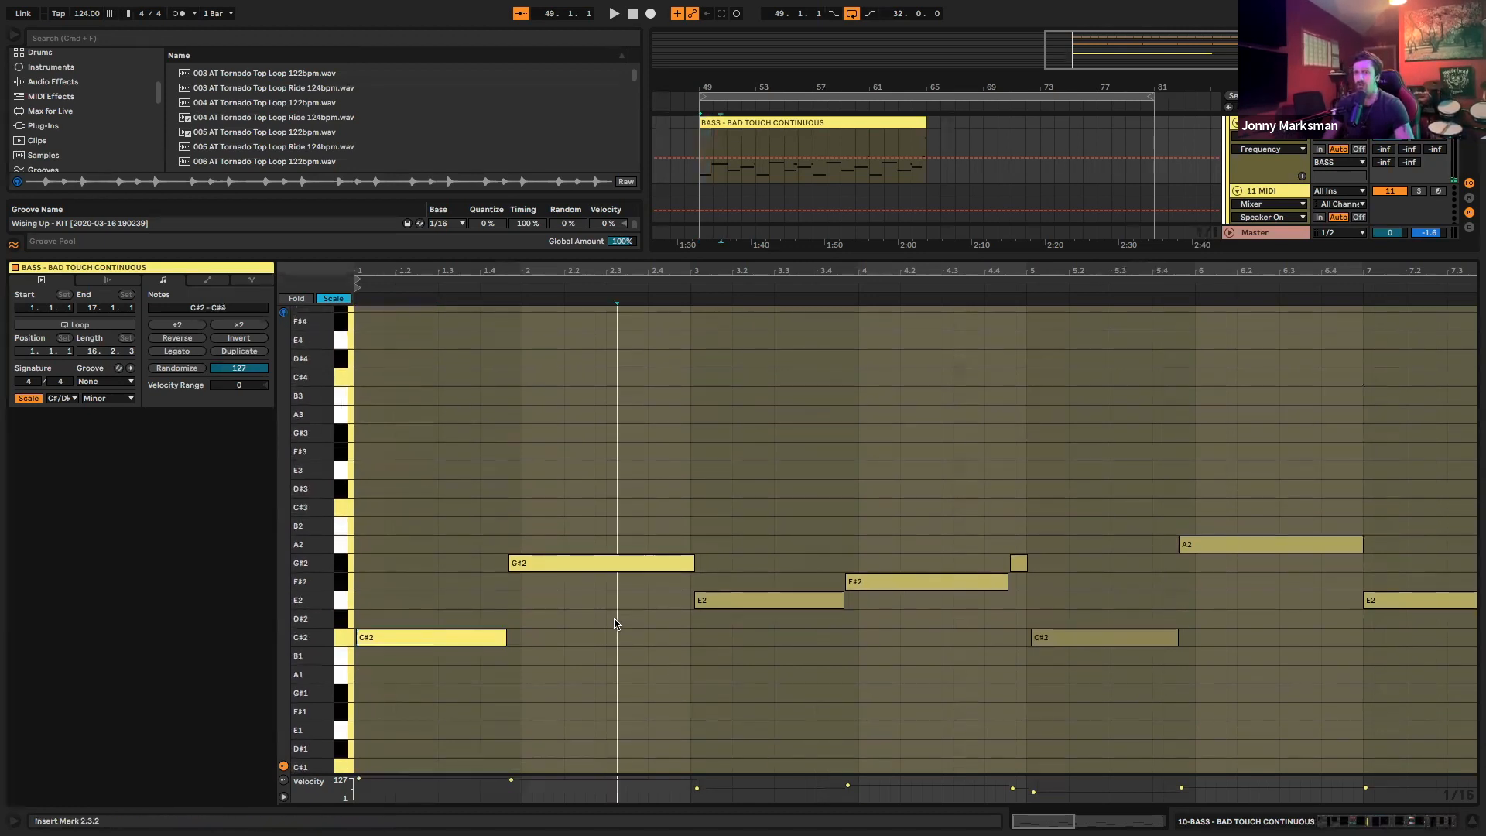
click(594, 564)
key(Up)
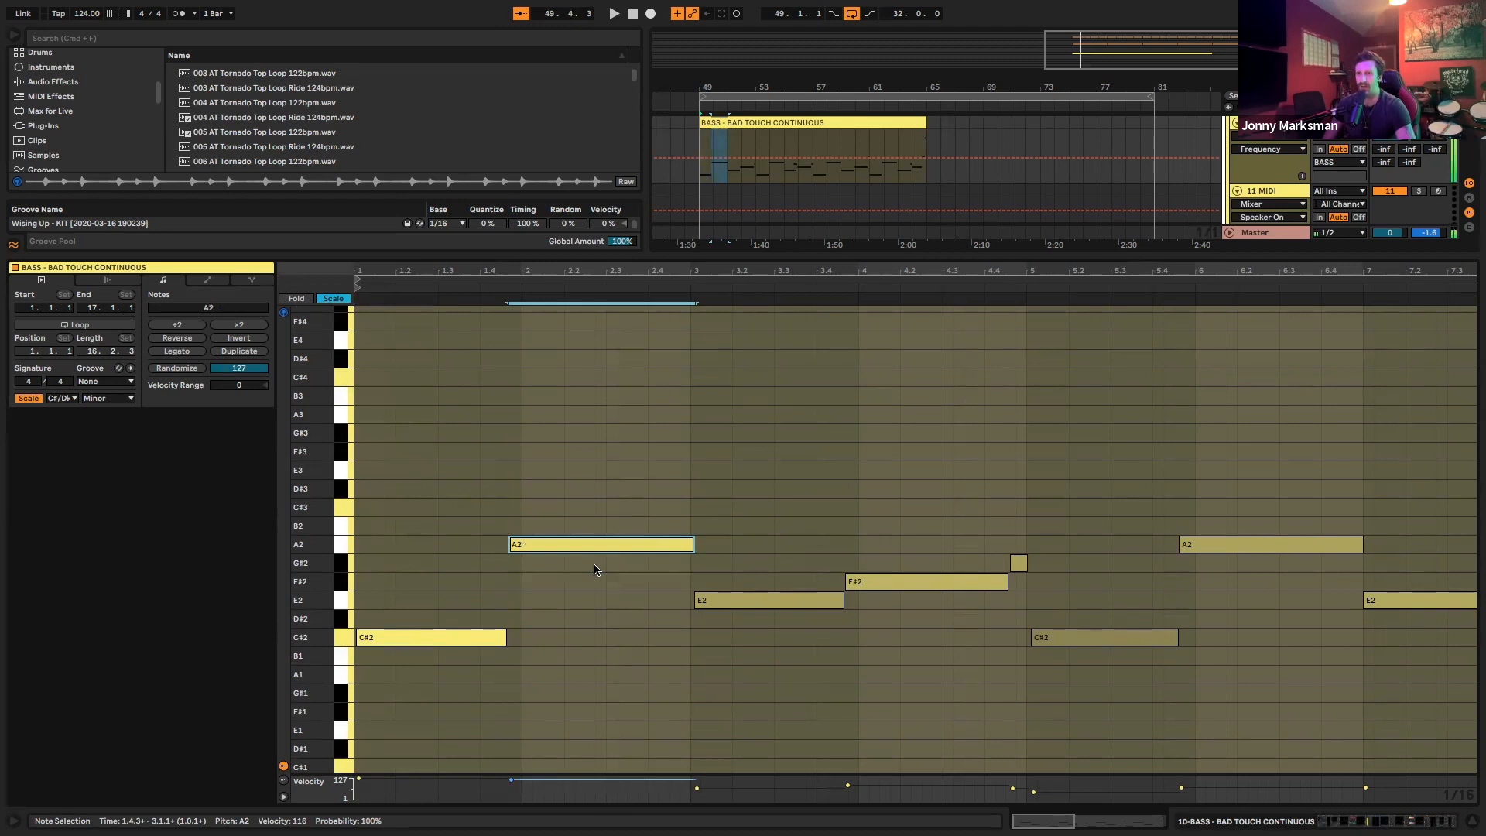
click(713, 603)
scroll(763, 520, up, 1)
click(766, 517)
Quantize the start of all bass notes to 1/16 at an amount of 60%
key(super+a)
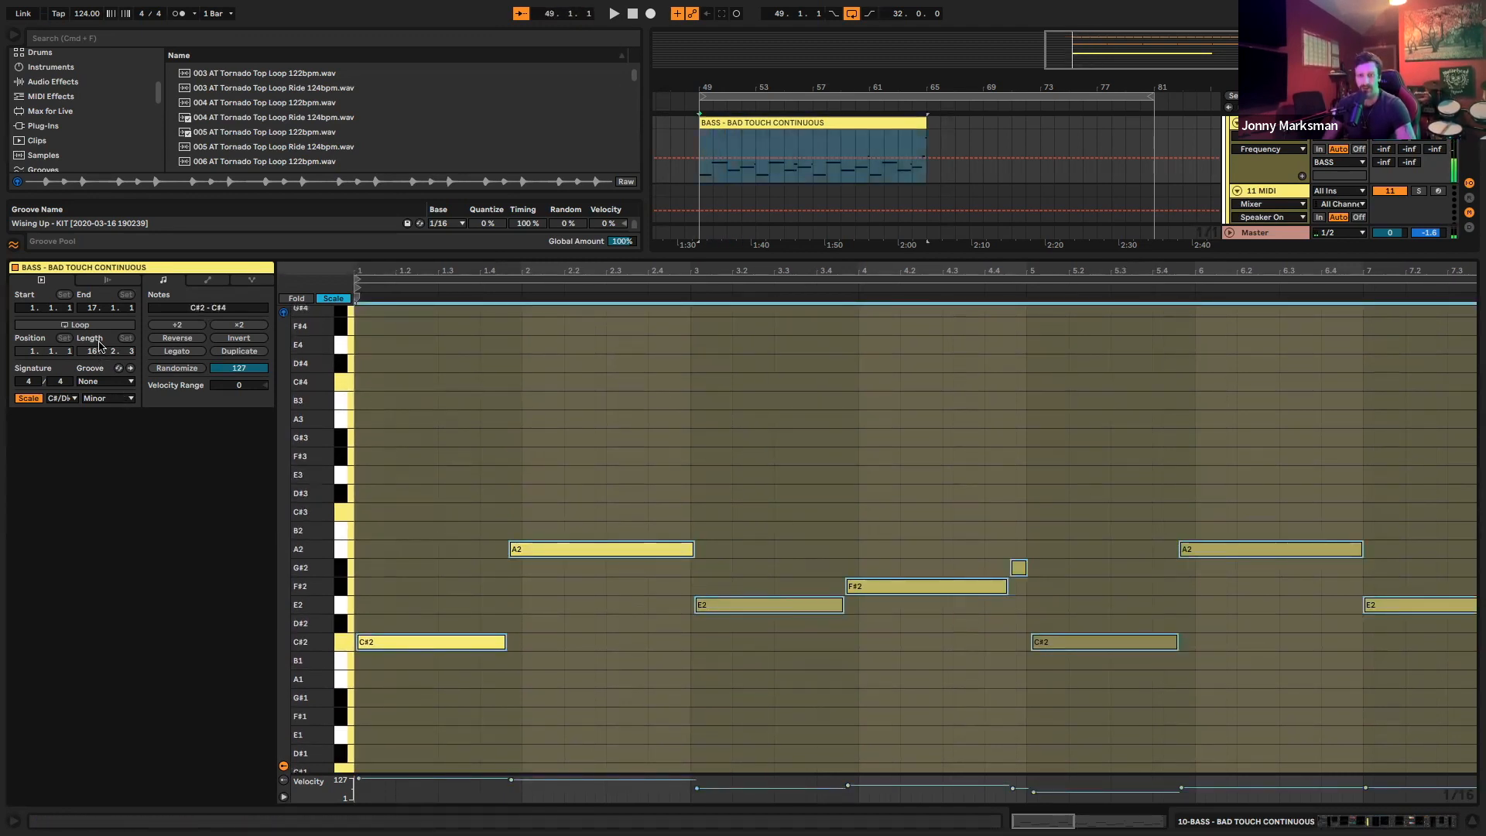
click(789, 459)
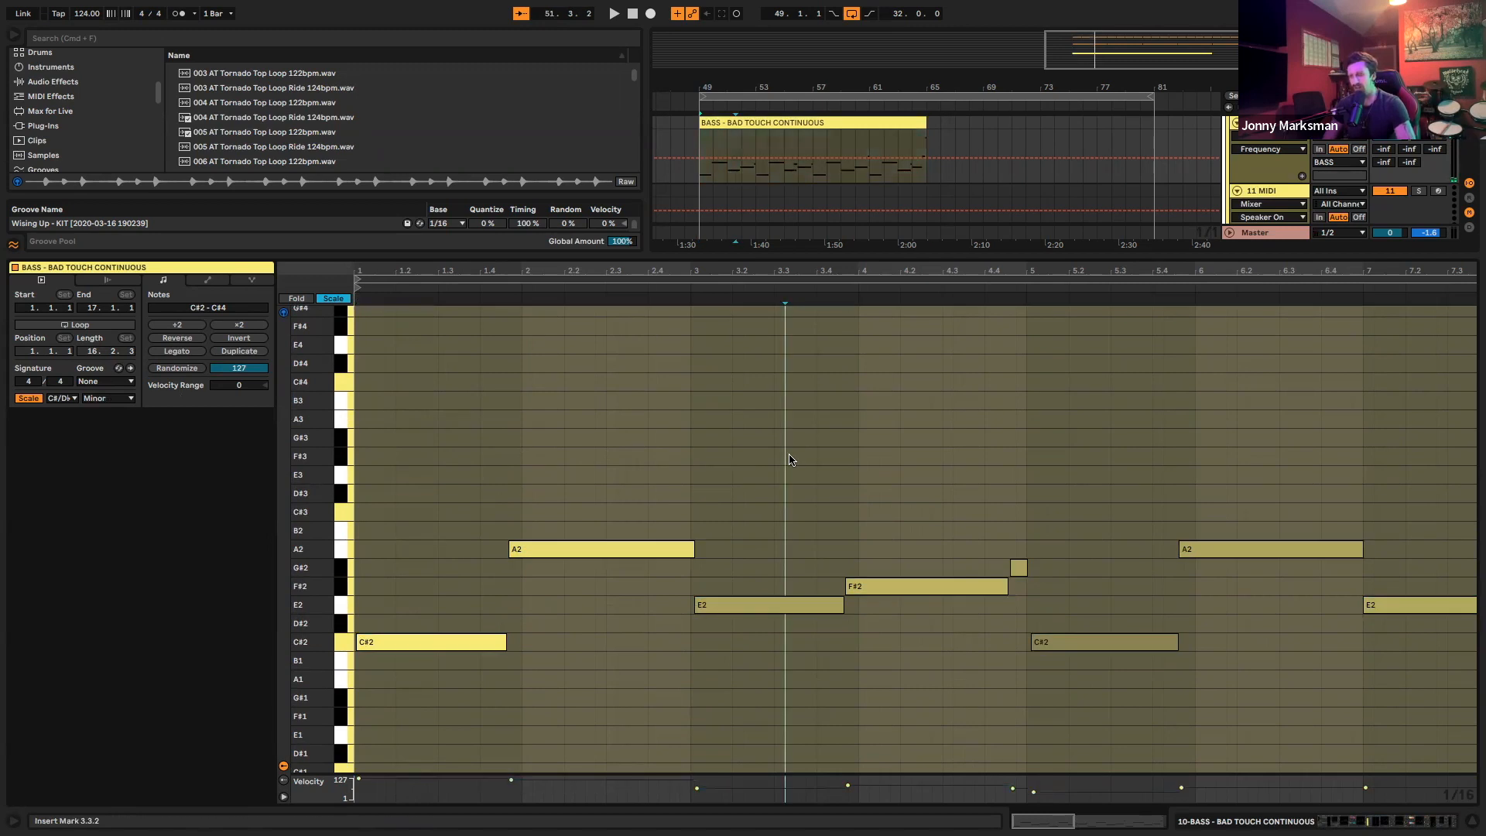
key(super+a)
key(super+shift+u)
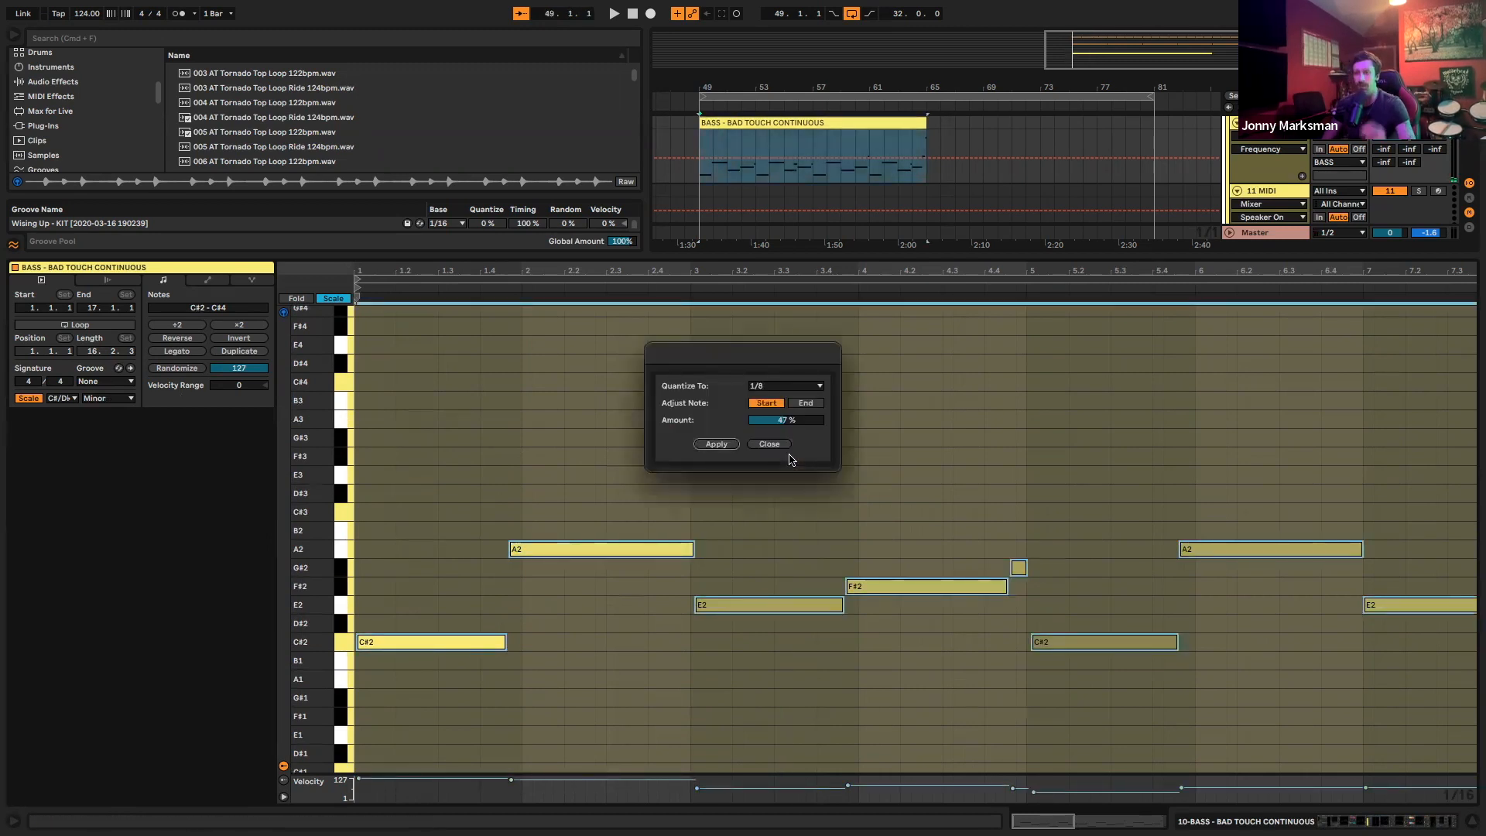
click(780, 391)
click(784, 449)
drag(794, 422, 794, 433)
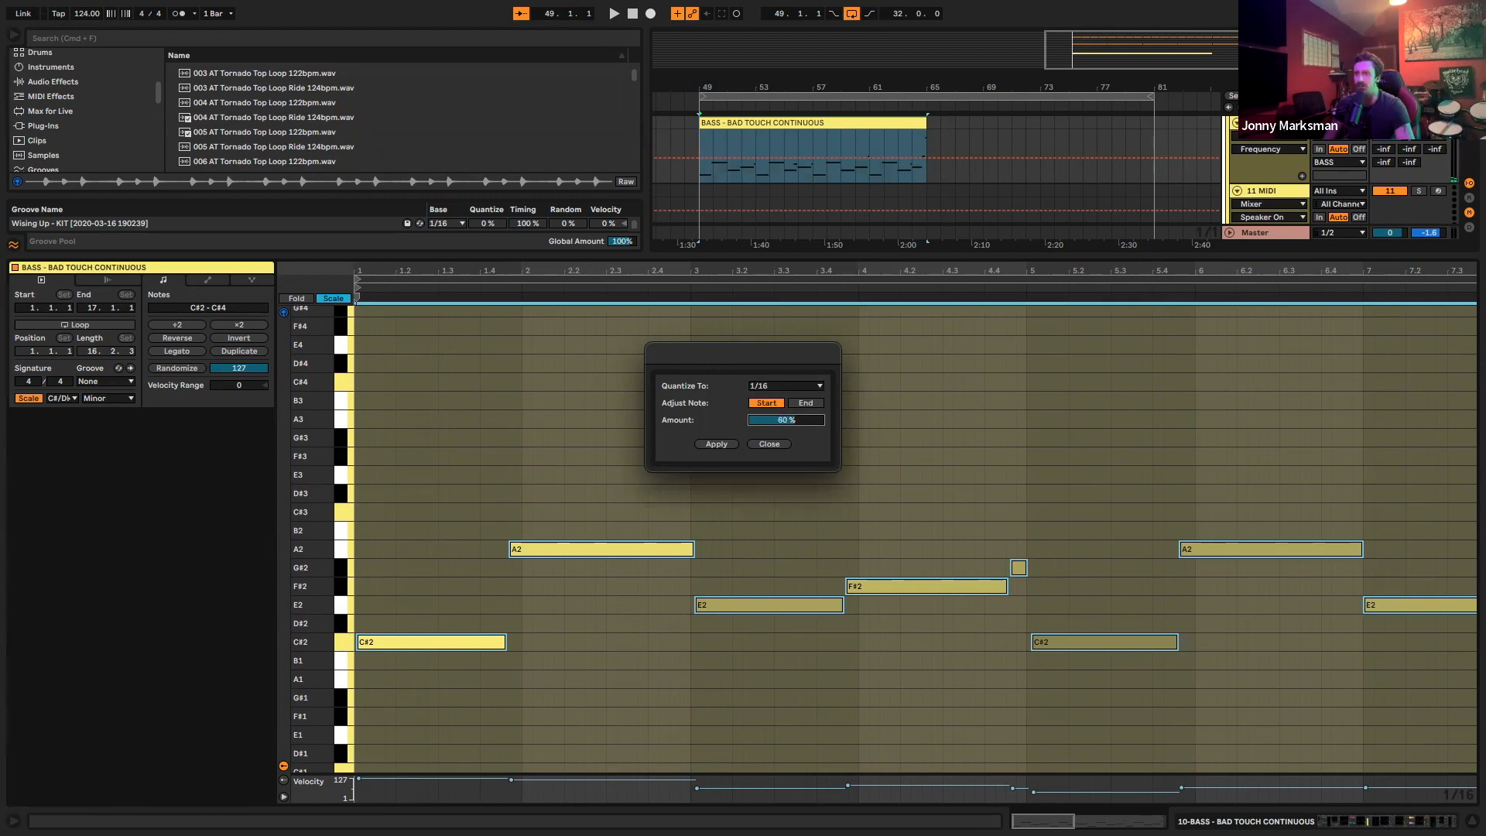
click(727, 448)
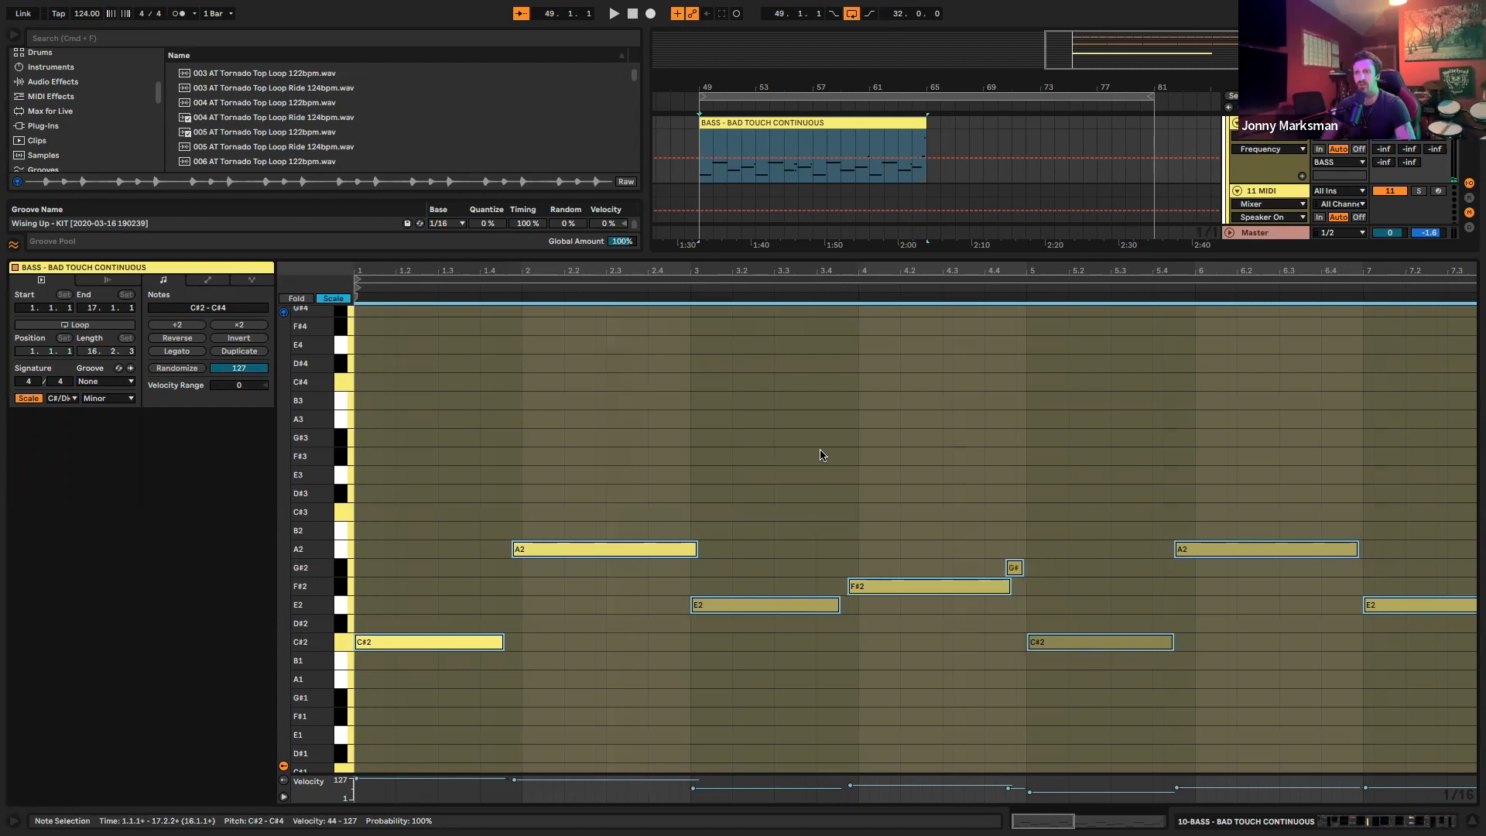
Enable looping for the bass clip and set its loop length to 16 bars
click(933, 438)
key(End)
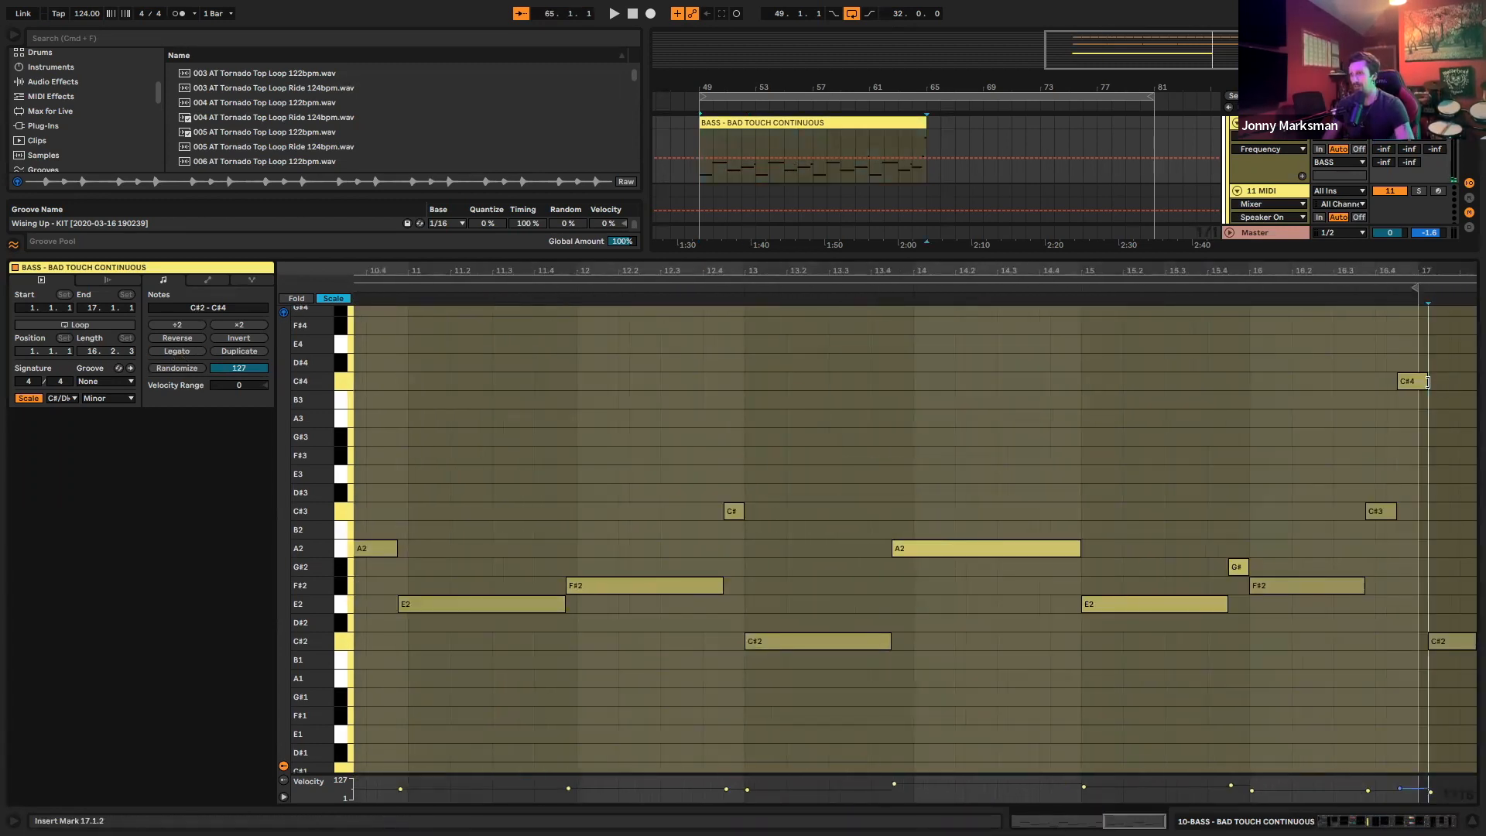
click(94, 325)
drag(131, 352, 131, 384)
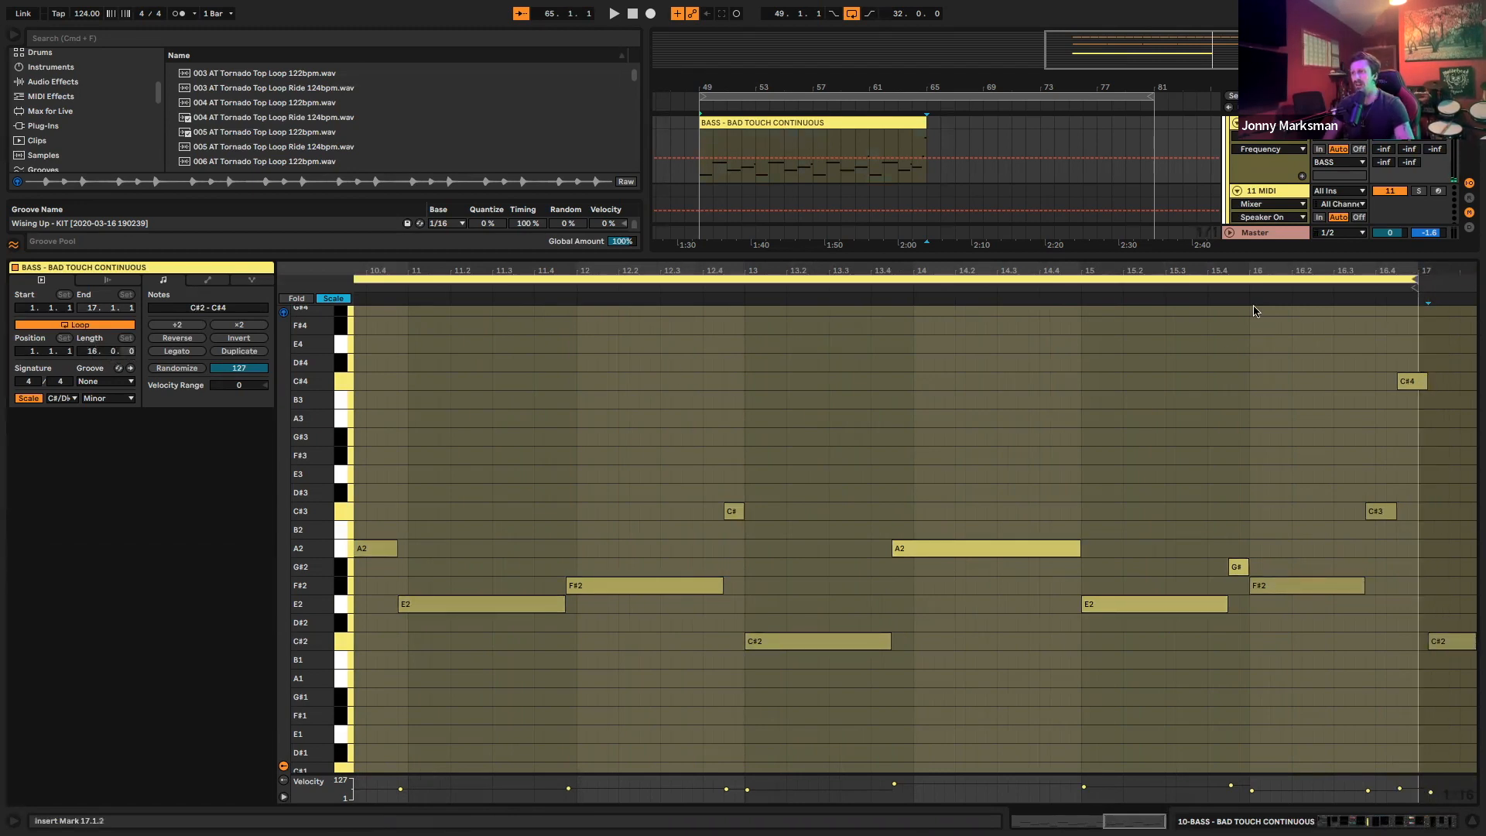
Set the arrangement loop to the length of the bass clip, bars 49 to 65
scroll(1264, 347, left, 15)
drag(900, 271, 901, 209)
scroll(898, 155, up, 1)
click(890, 147)
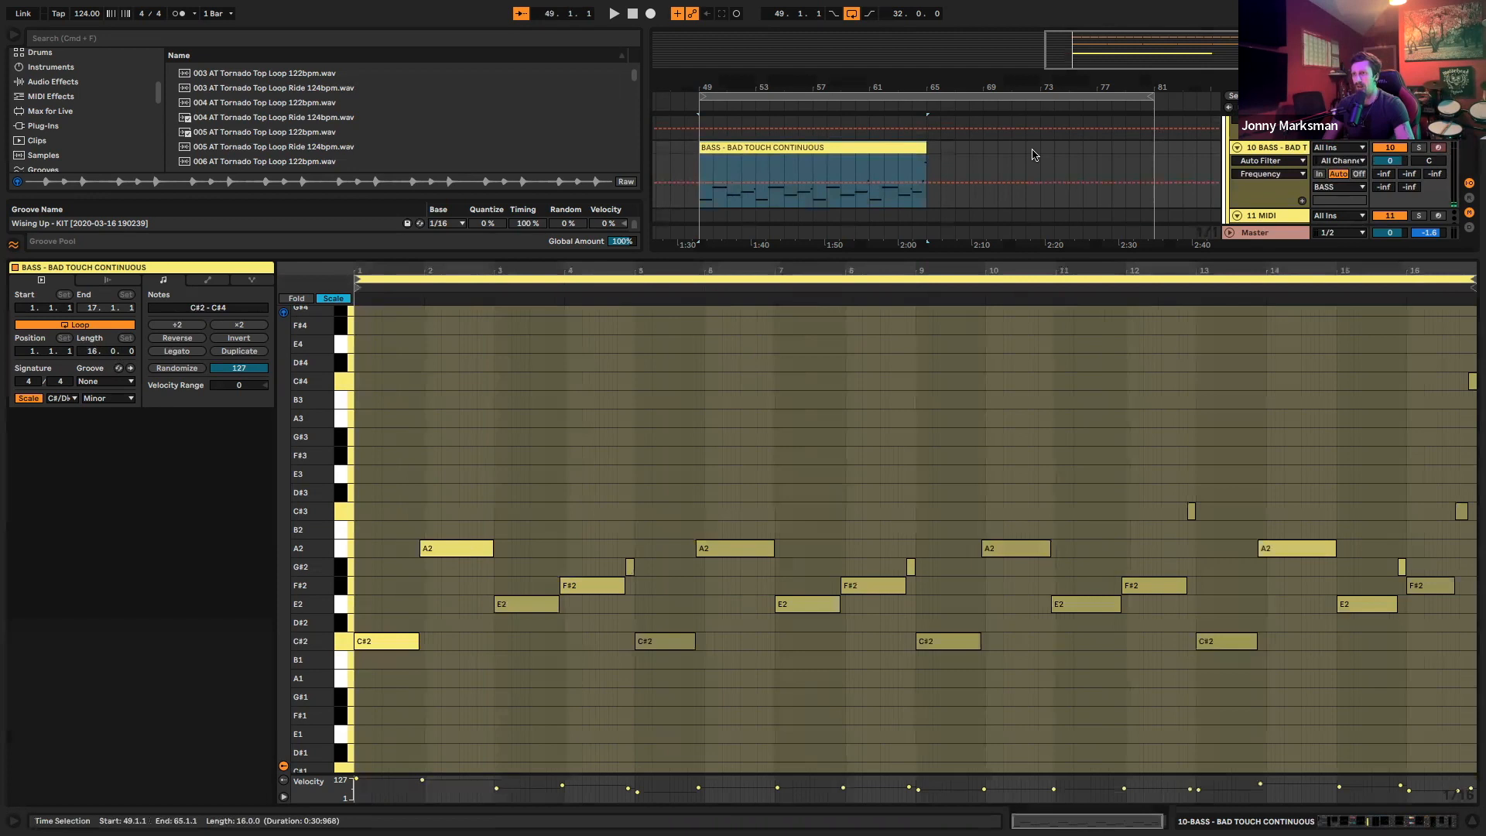
key(super+l)
Audition individual bass notes across the clip to review the repeating pattern and the short C#3 variation before bar 13
click(456, 548)
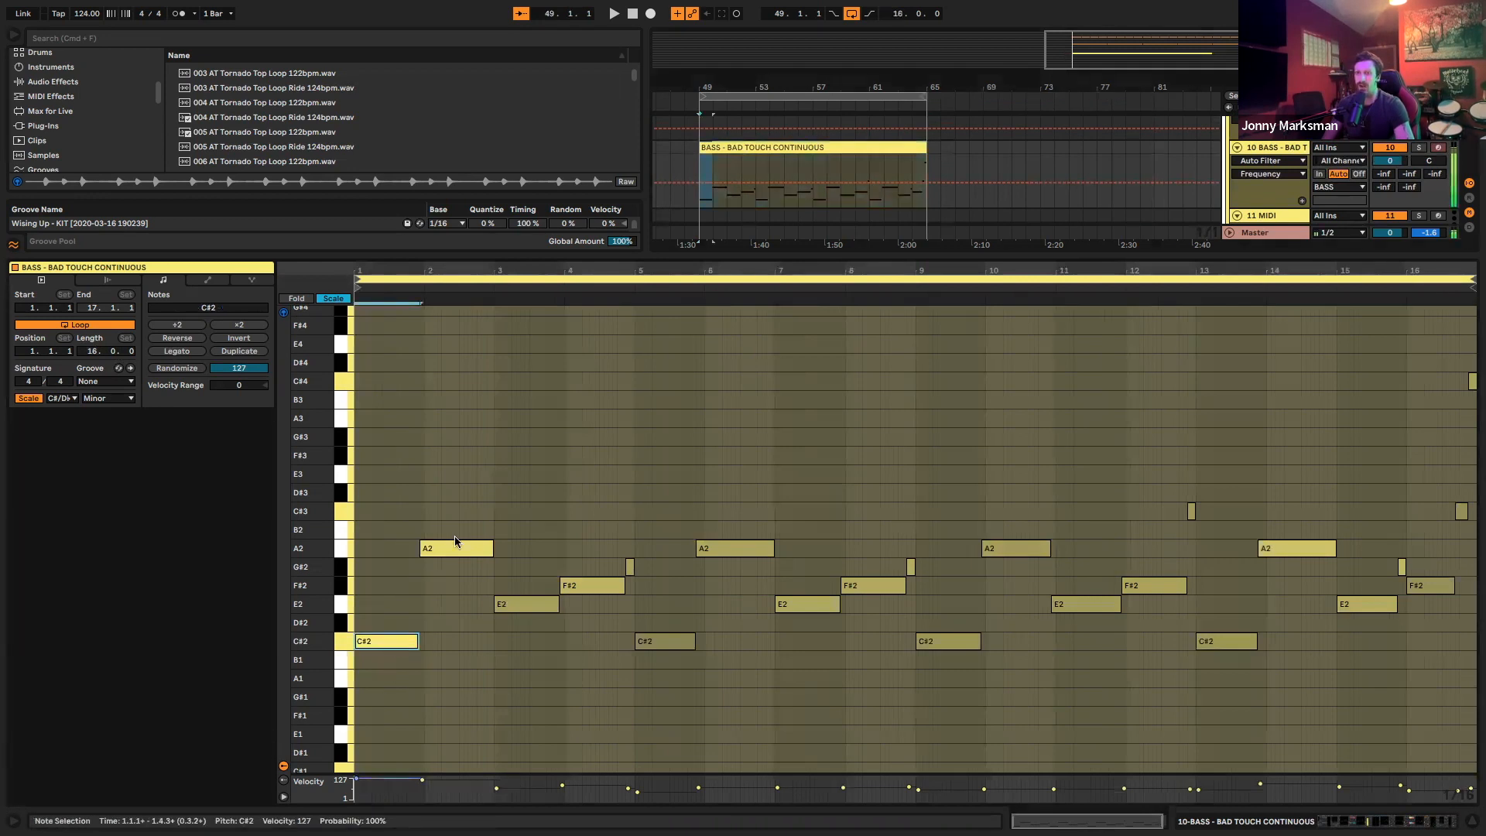
click(536, 609)
click(595, 586)
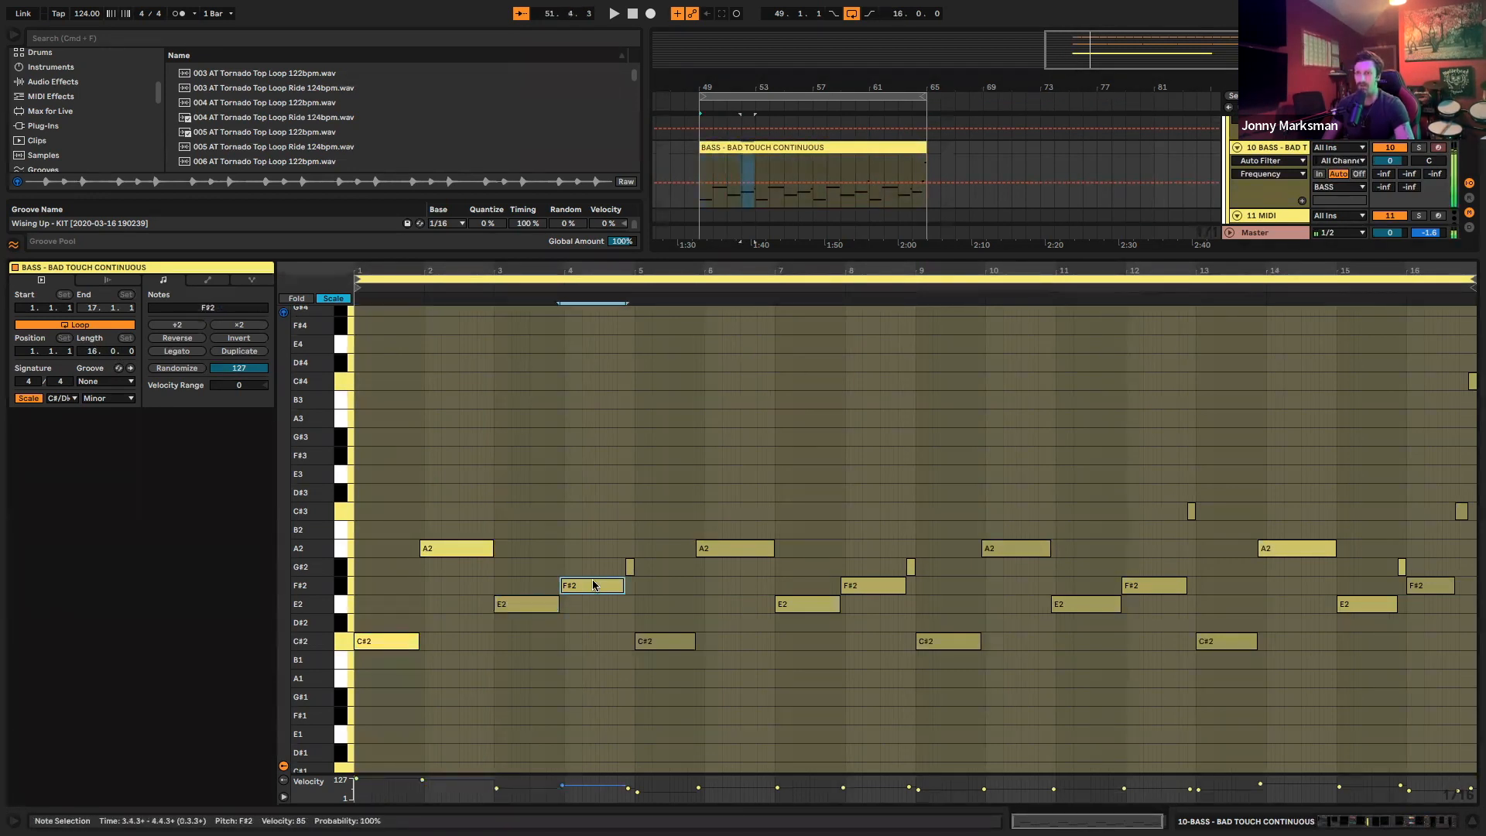
click(566, 522)
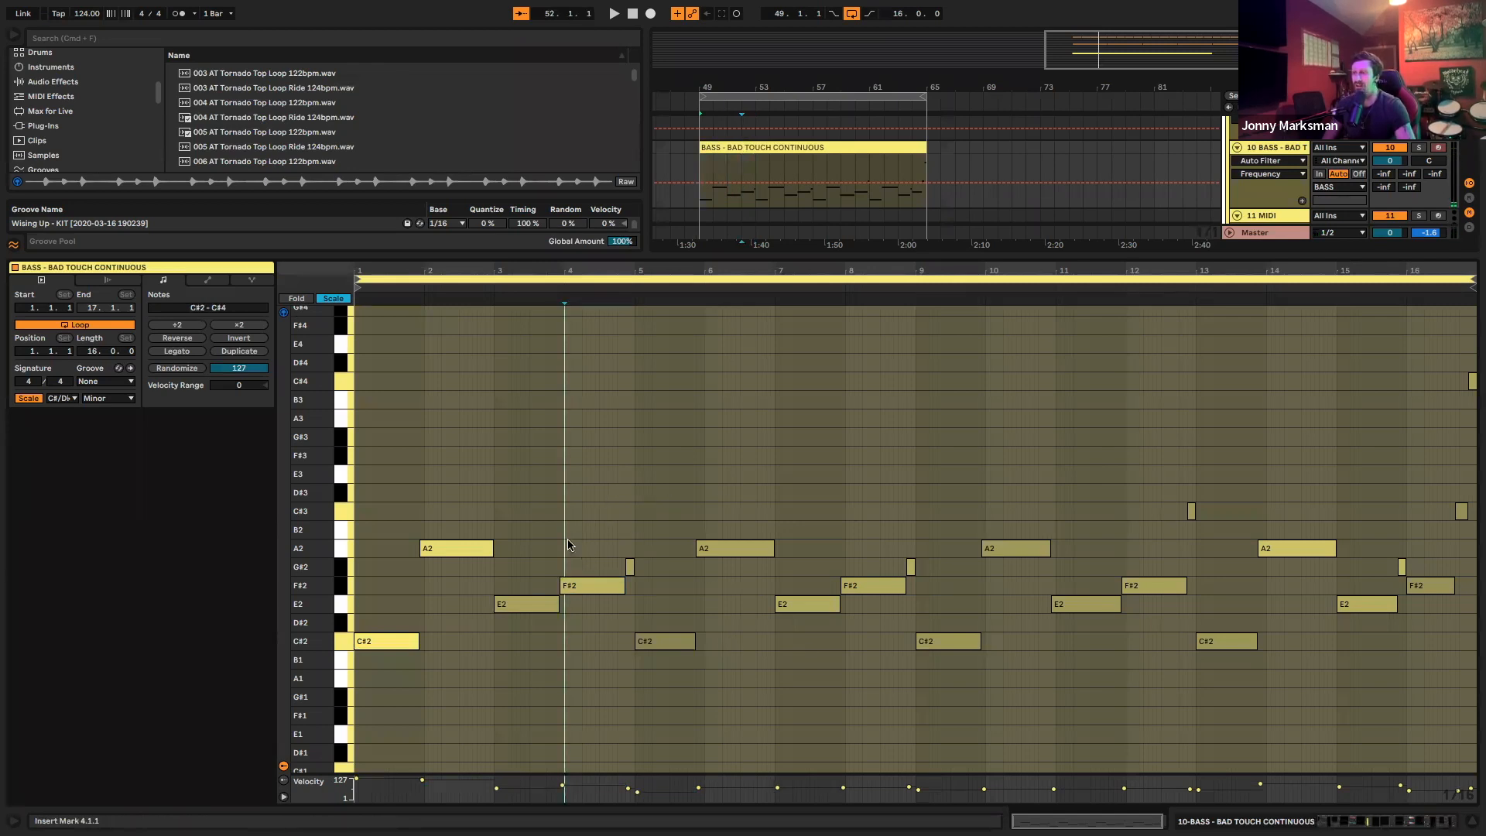
click(755, 600)
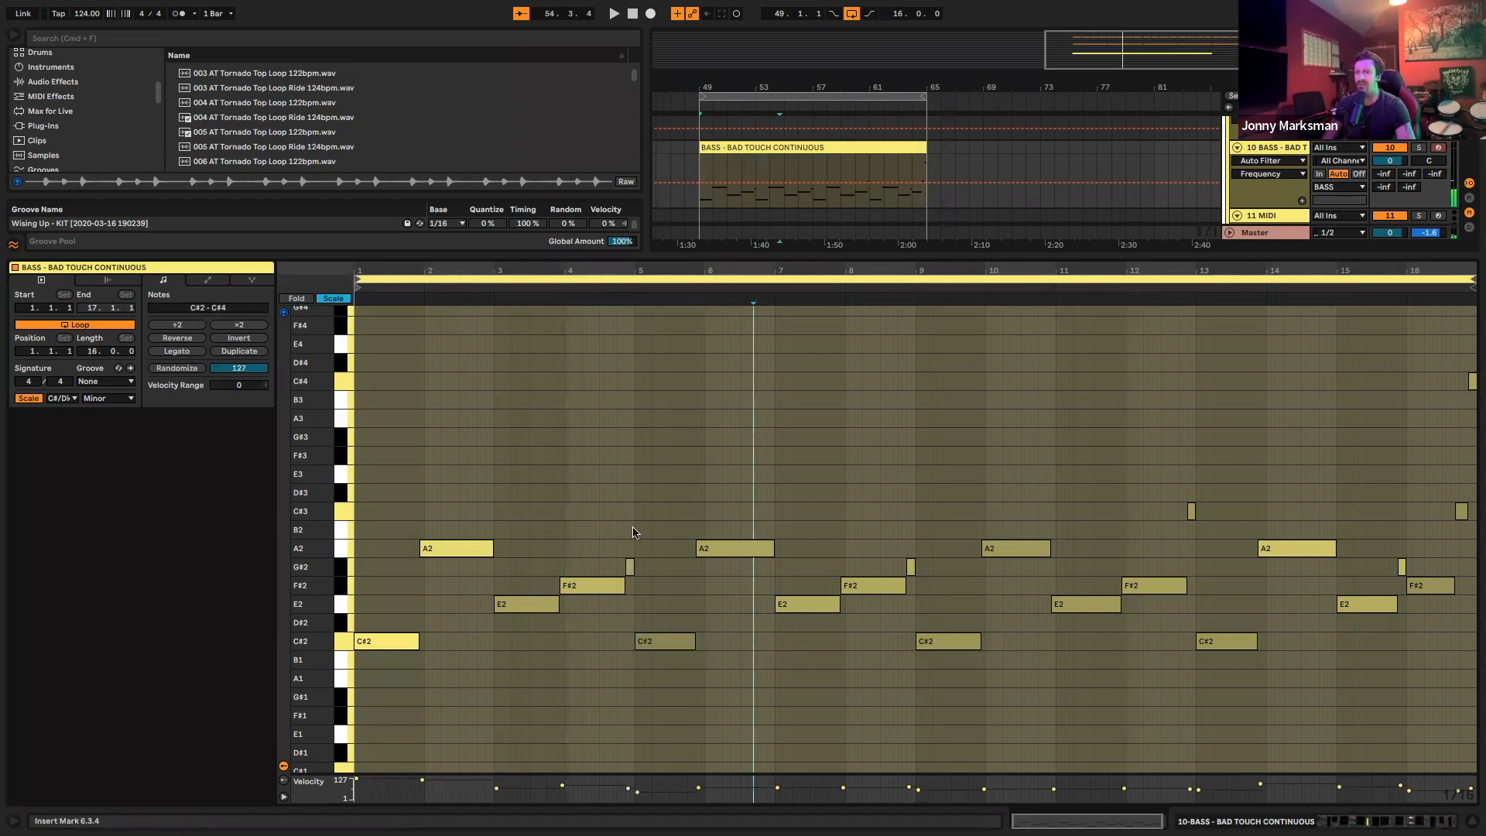
click(666, 642)
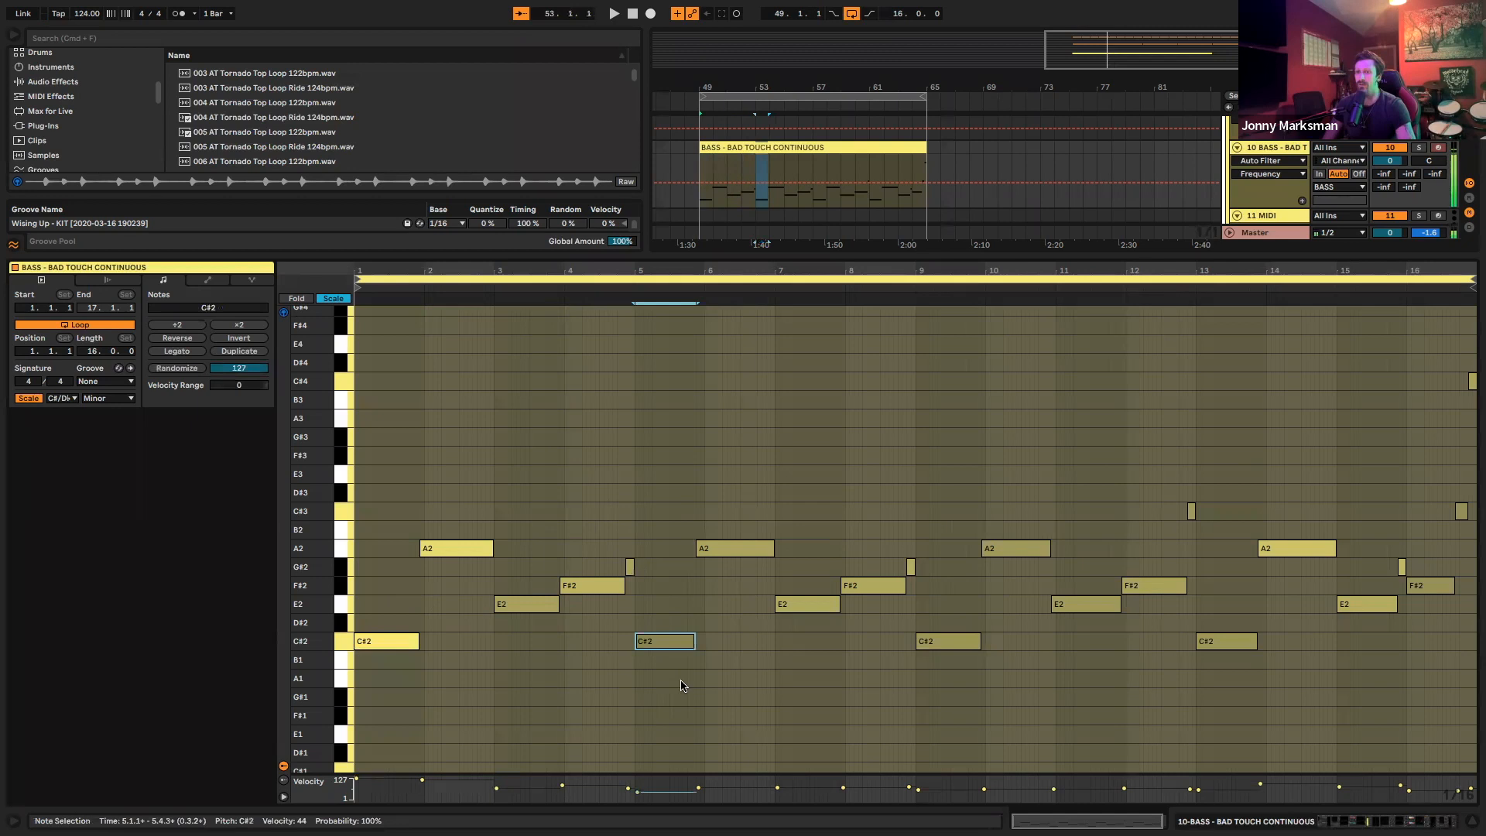
drag(882, 532, 968, 655)
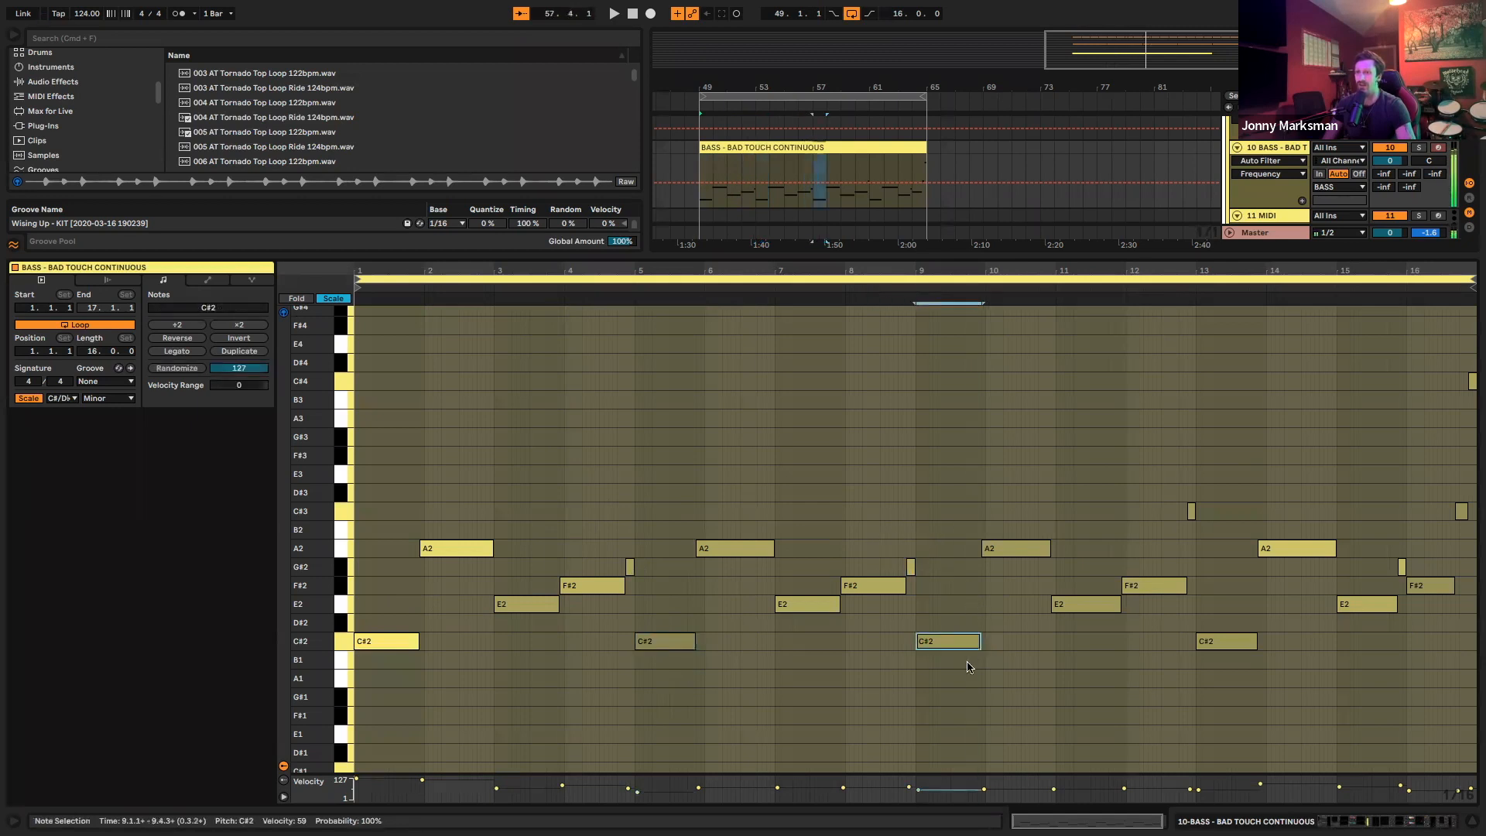
click(1192, 511)
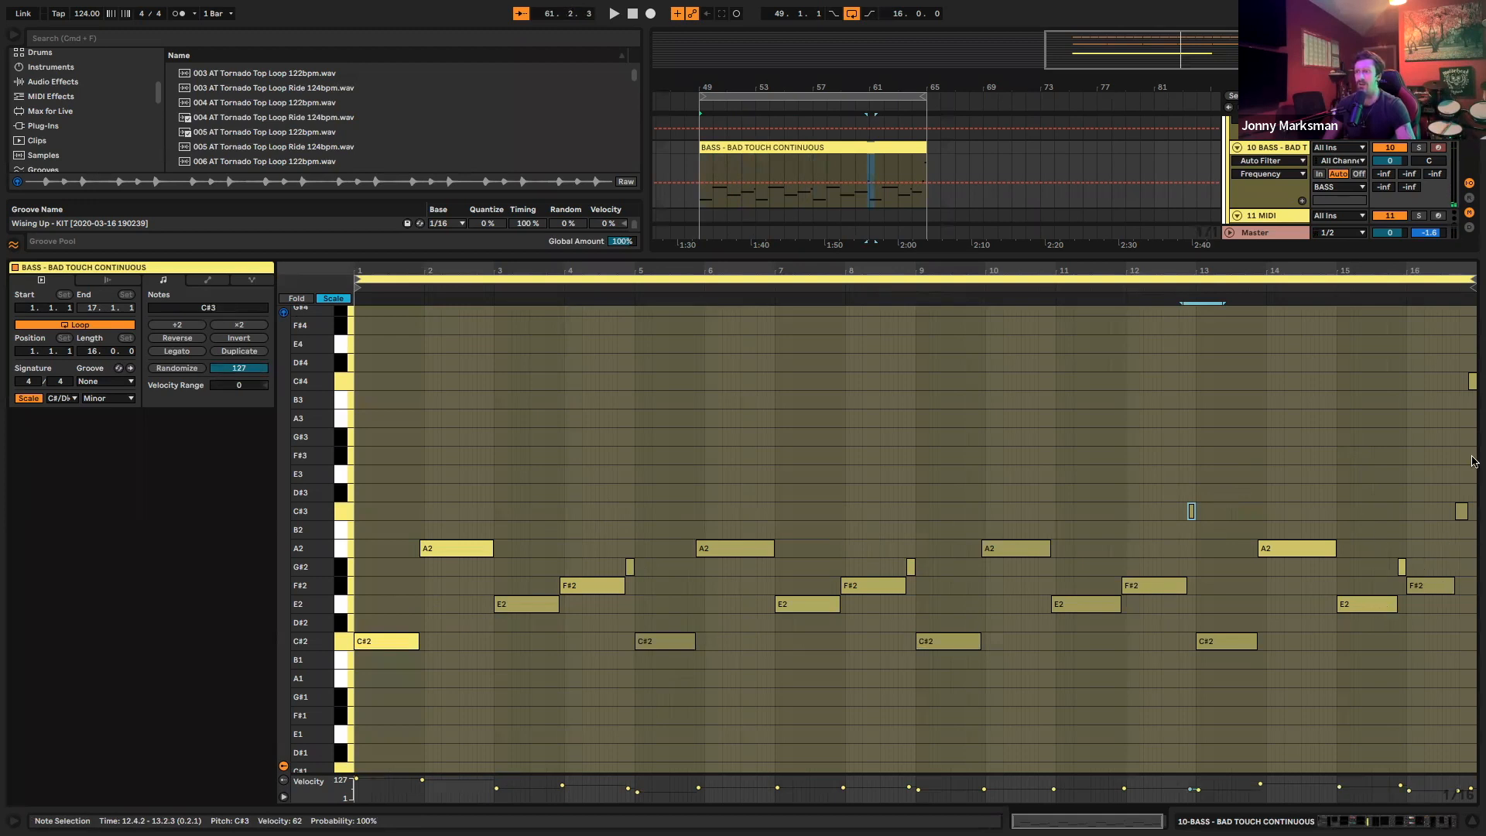
Move the first A2 note and the F#2 note before bar 4 slightly earlier, shortening the notes preceding them
scroll(1432, 343, right, 2)
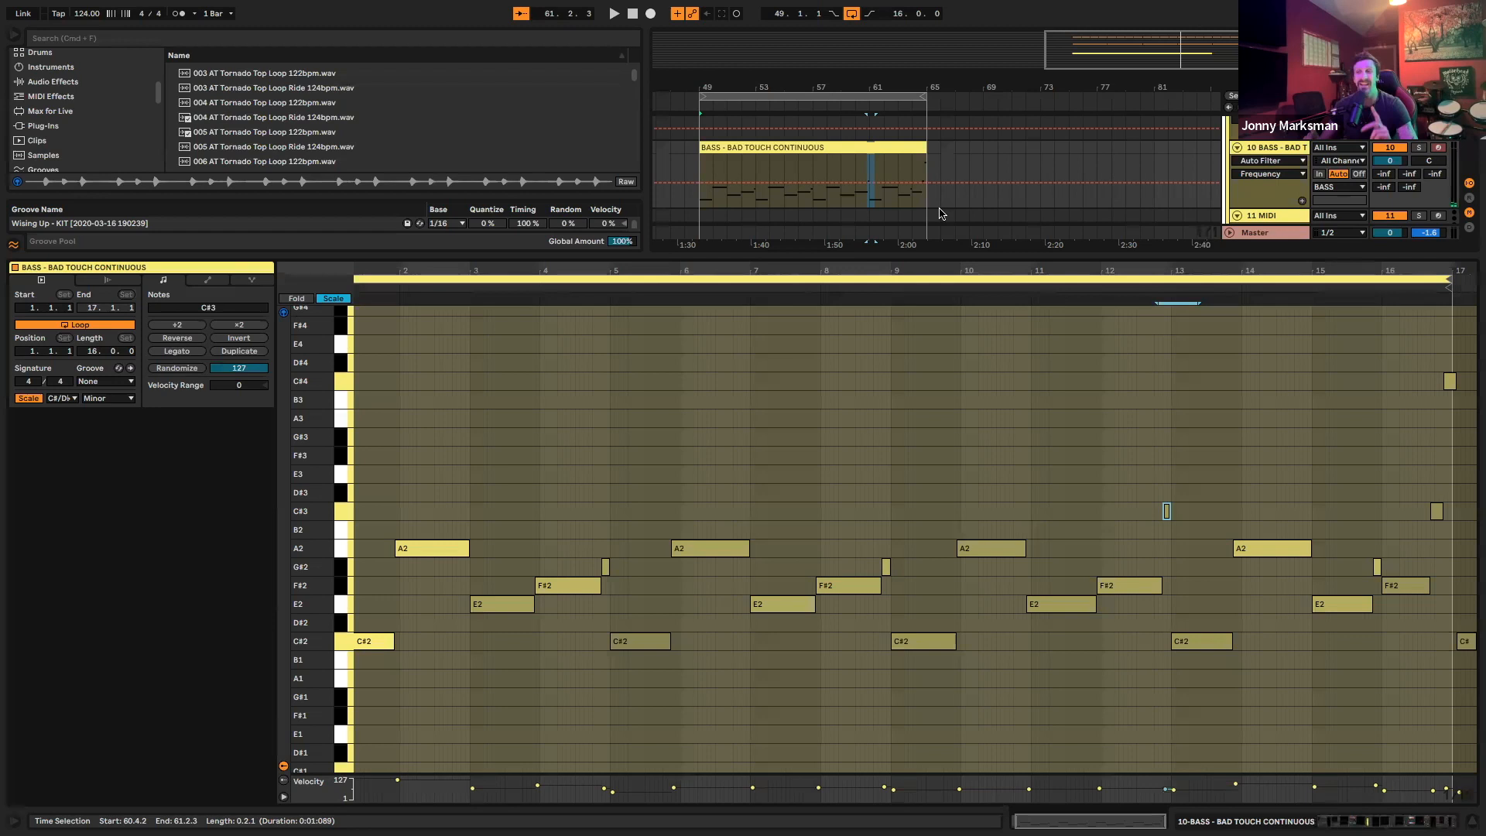
scroll(857, 460, left, 2)
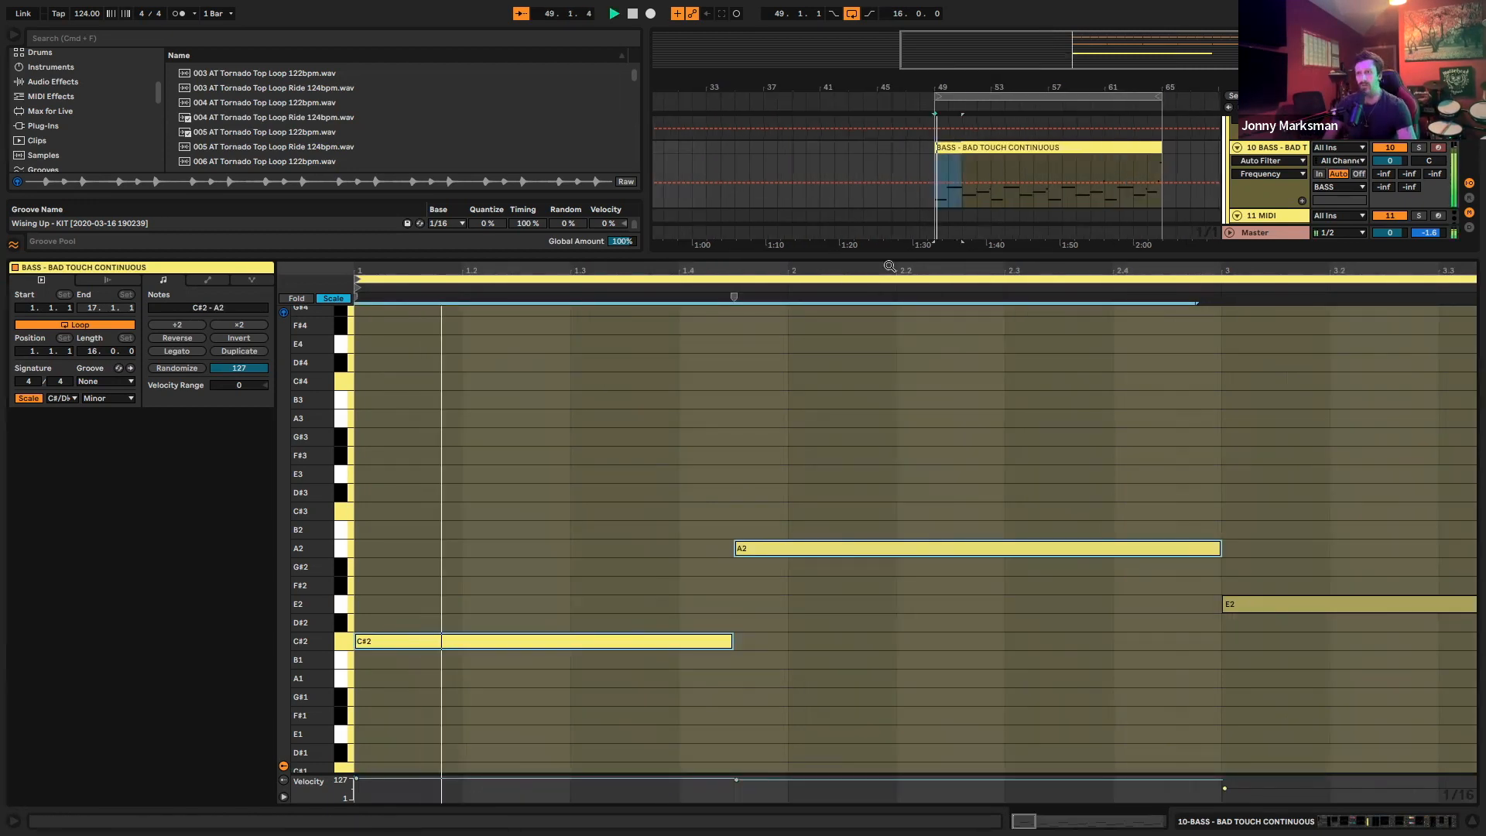
drag(890, 265, 411, 263)
key(space)
drag(878, 591, 817, 602)
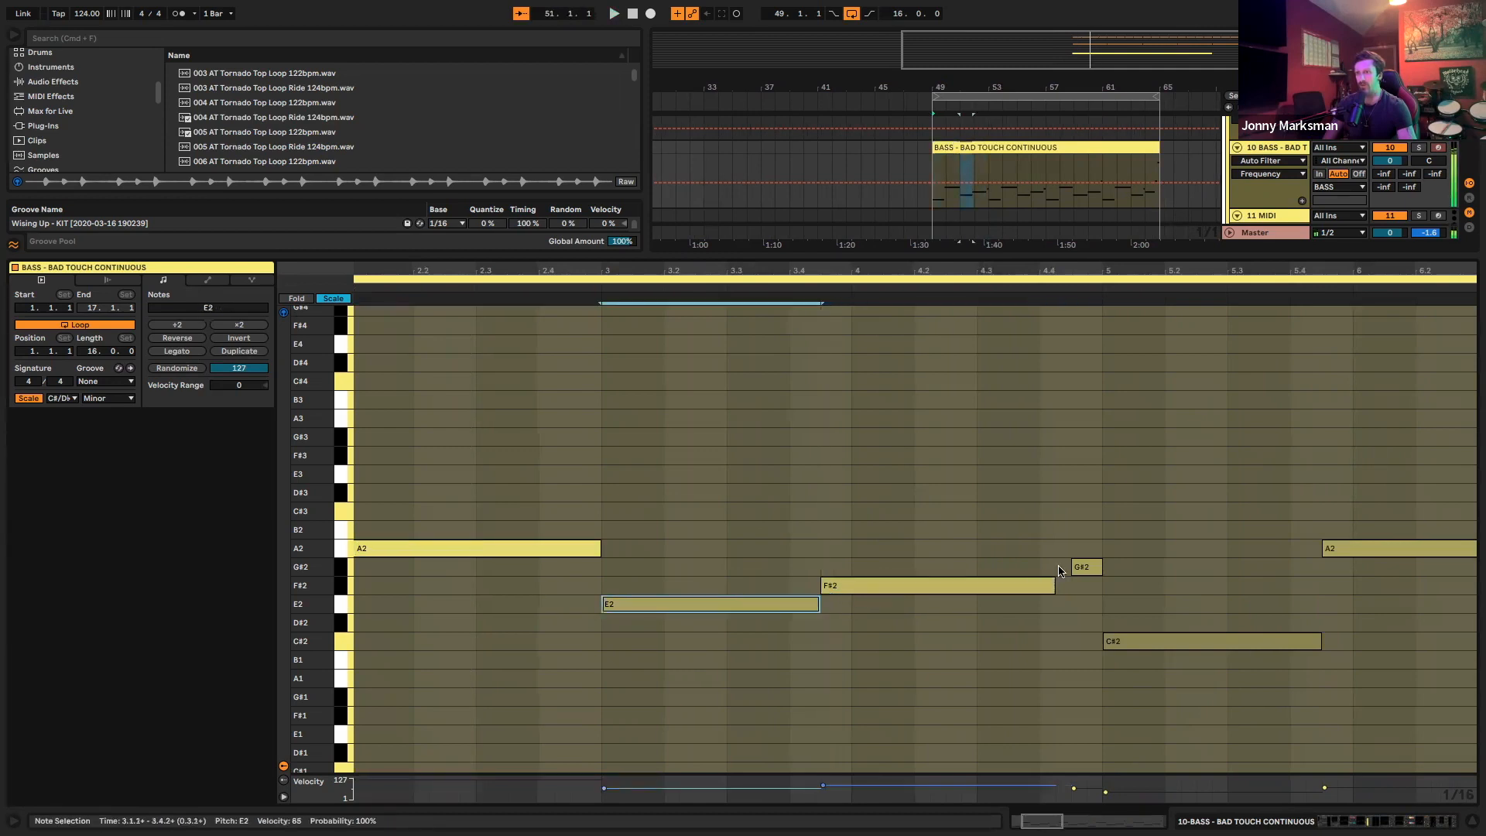
Shorten the A2 note ending before bar 11 and shift the E2 and F#2 notes that follow it slightly earlier
scroll(1033, 573, right, 6)
scroll(1061, 570, right, 20)
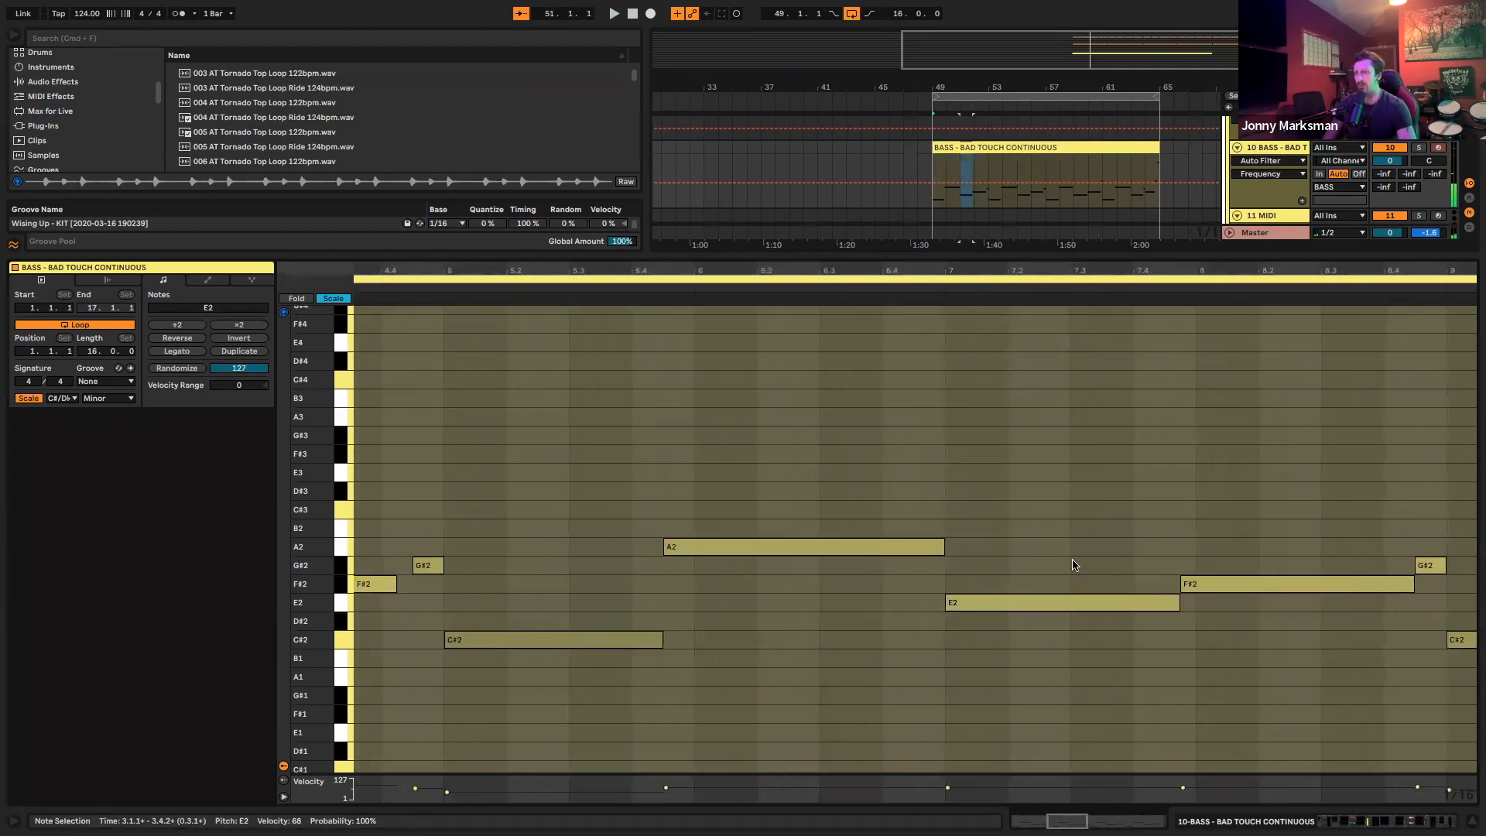
drag(708, 545, 695, 546)
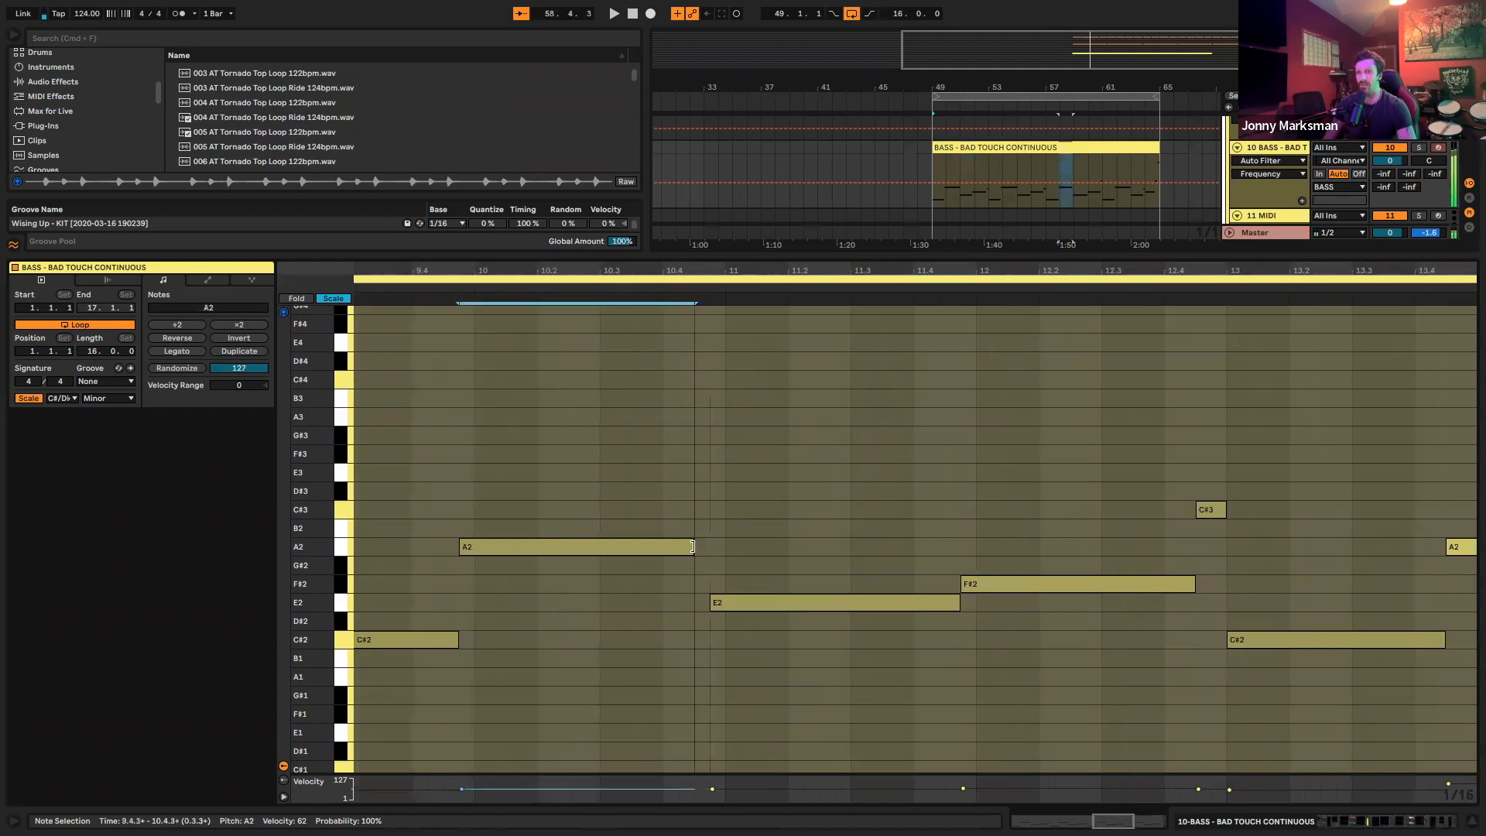
mouse_move(712, 602)
mouse_down()
mouse_move(696, 602)
mouse_move(703, 584)
mouse_up()
scroll(891, 546, right, 4)
scroll(941, 617, right, 7)
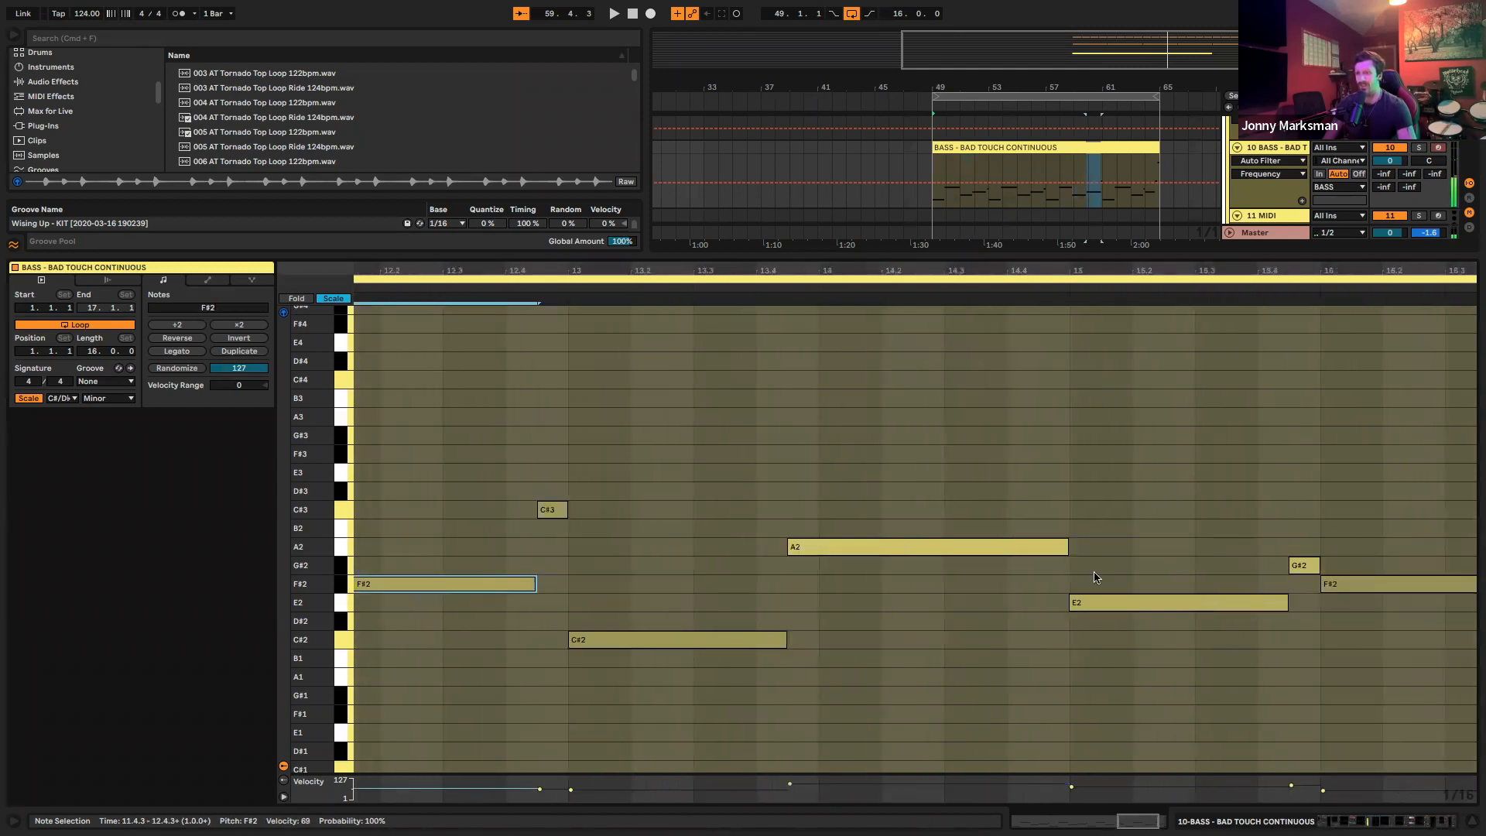
scroll(1096, 577, right, 3)
Play the bass loop and lower the Auto Filter frequency on the bass track to 424 Hz
key(space)
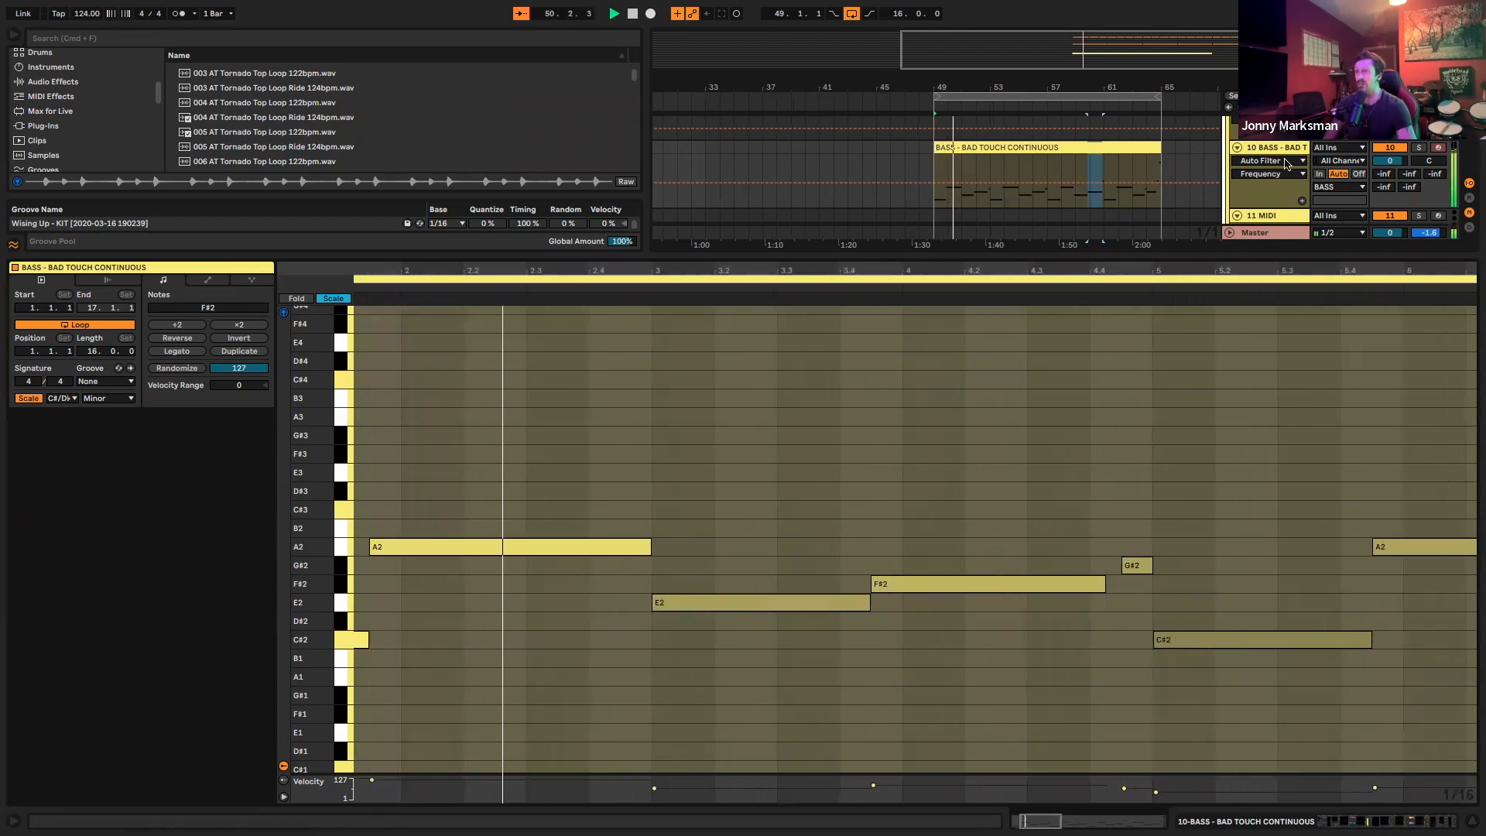
key(shift+Tab)
scroll(1237, 751, right, 10)
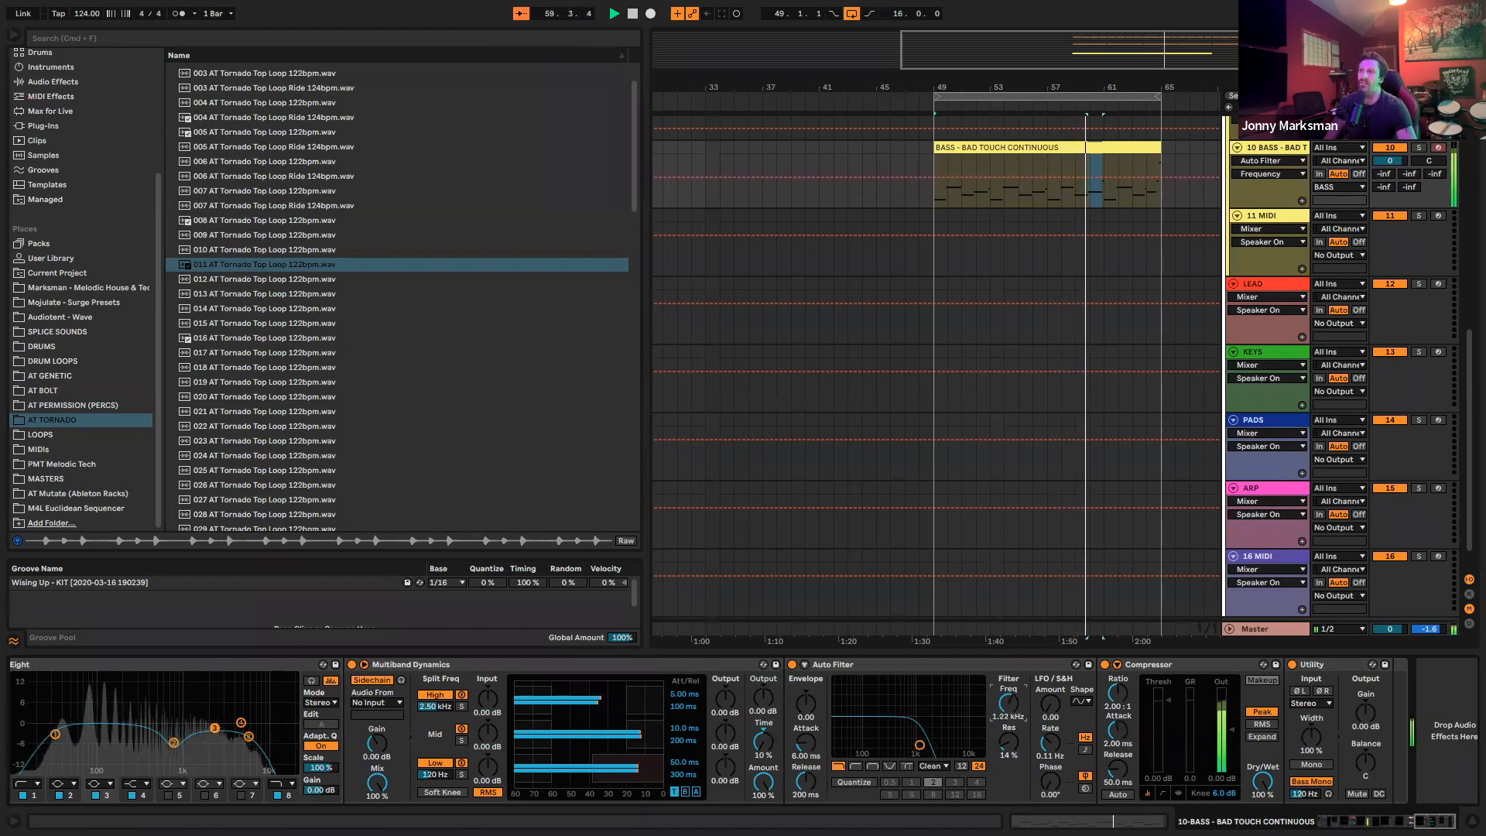
scroll(82, 286, up, 3)
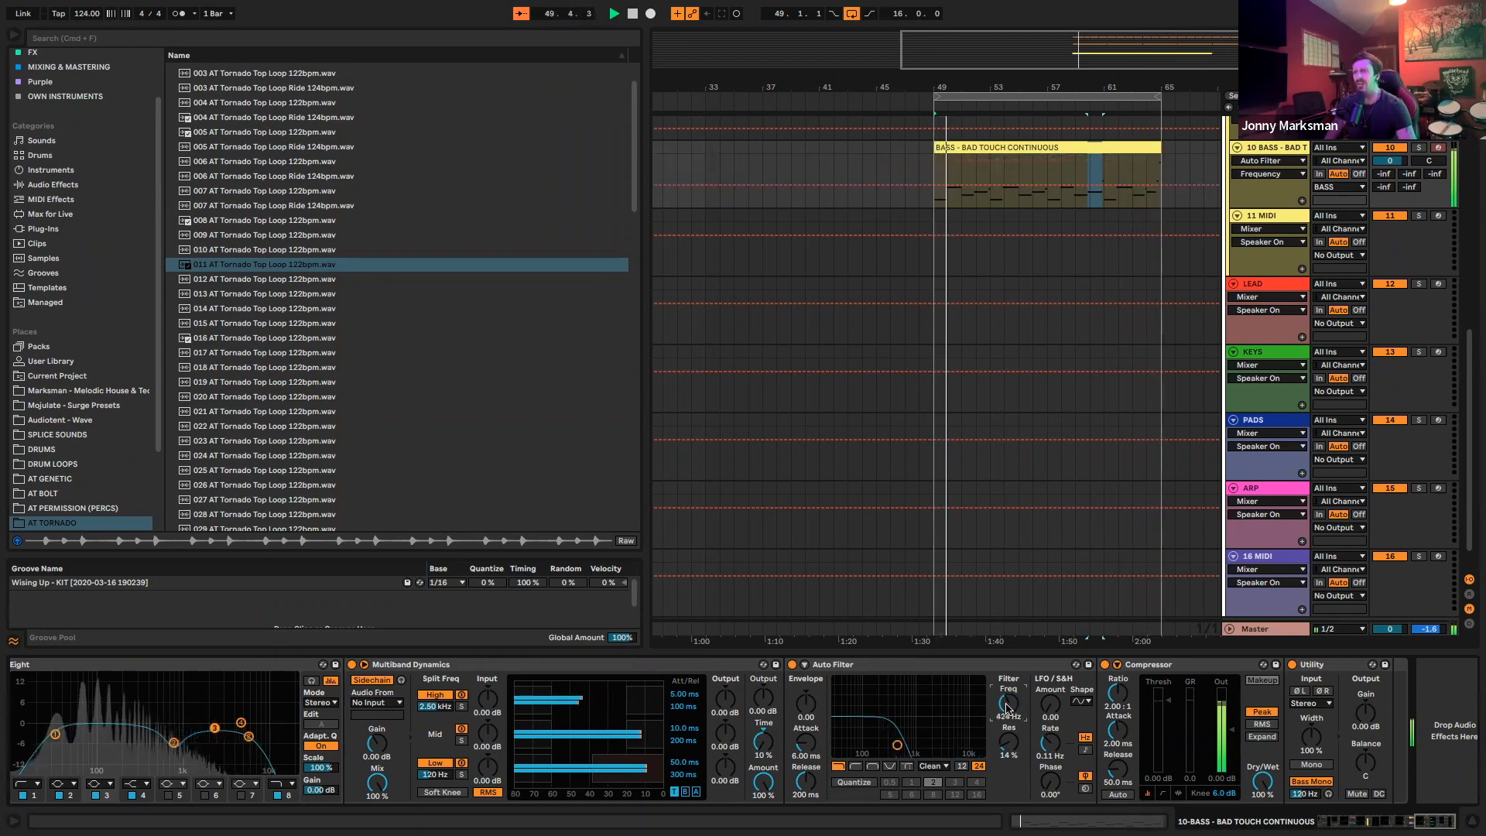
scroll(1042, 724, left, 2)
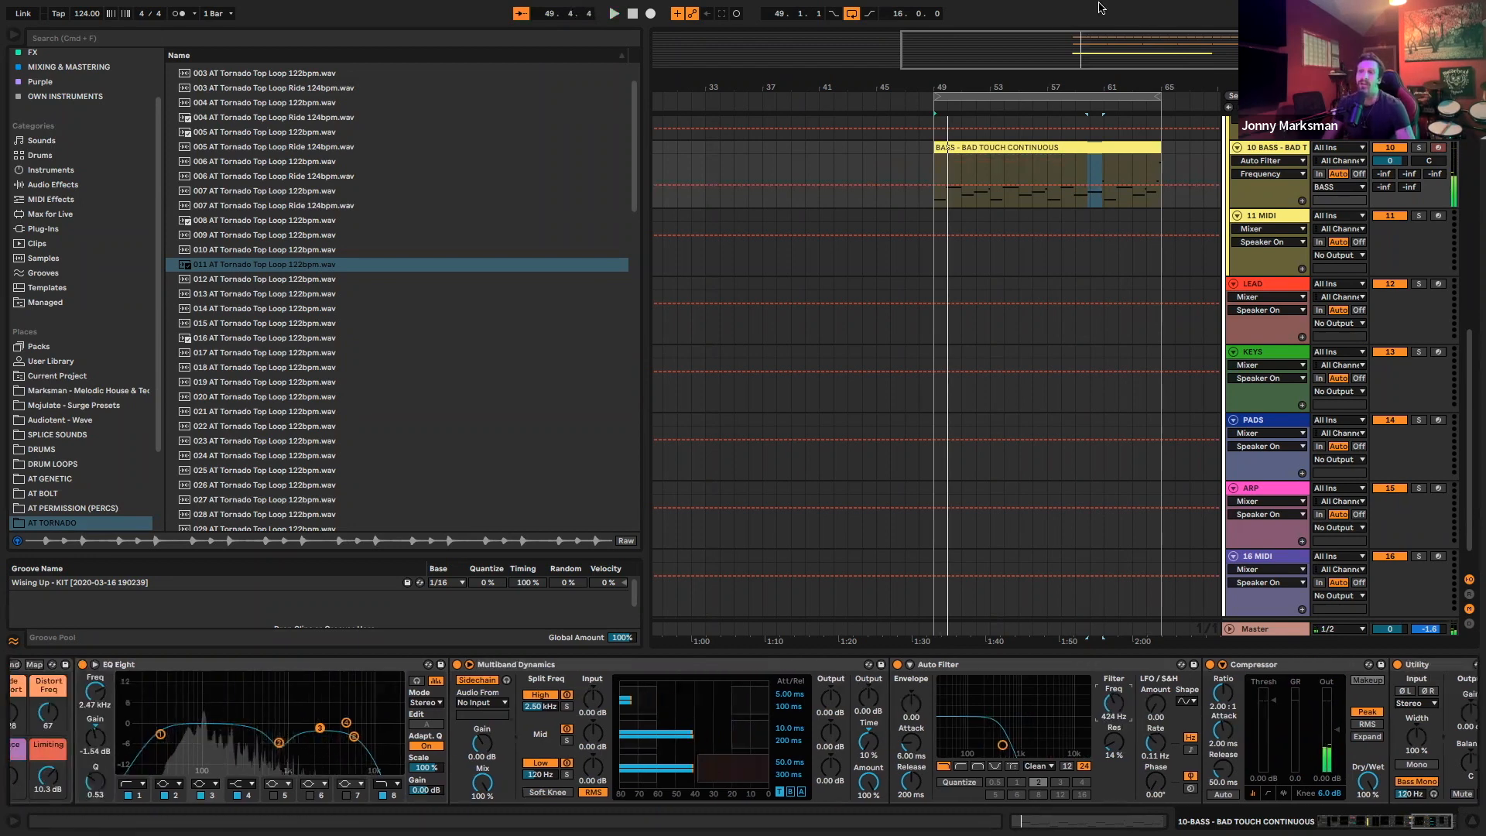
Review the BASS - BAD TOUCH CONTINUOUS clip's notes and its track's device chain, including both EQs, Multiband Dynamics and Auto Filter
scroll(1057, 288, right, 5)
scroll(1058, 290, left, 3)
scroll(1058, 288, up, 10)
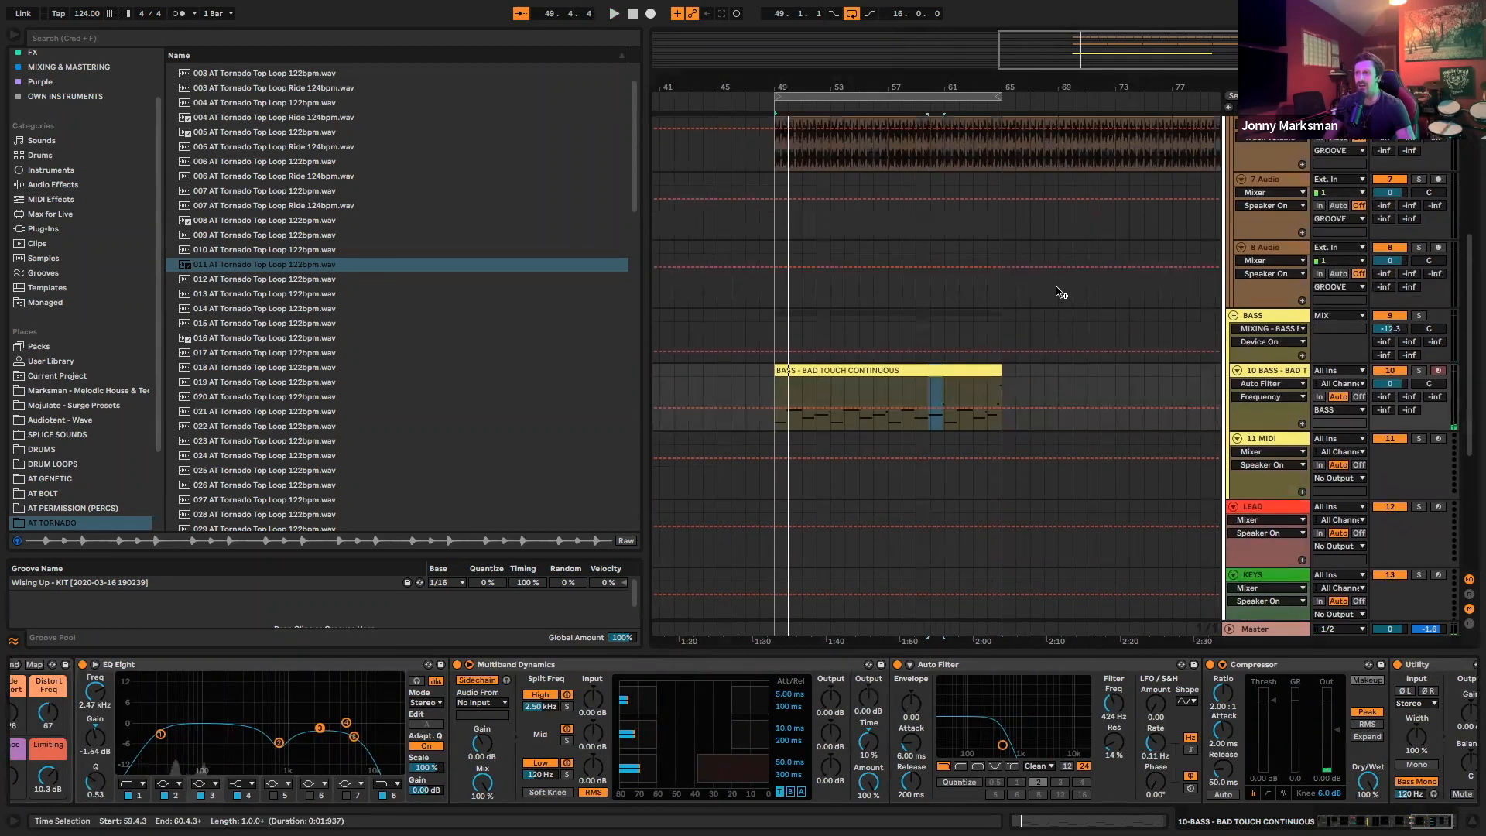
scroll(1041, 302, down, 5)
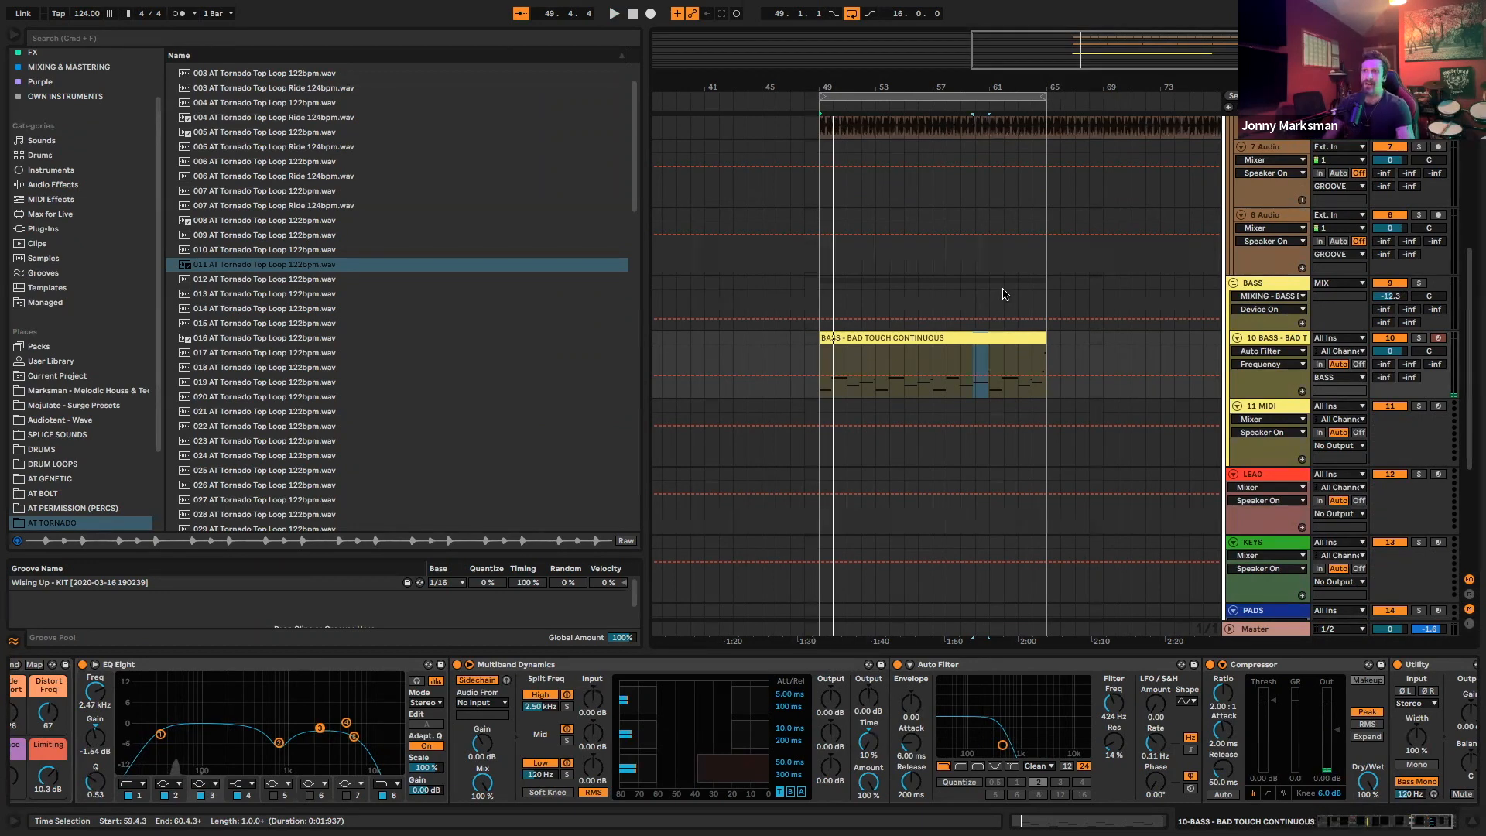
click(916, 336)
double_click(918, 339)
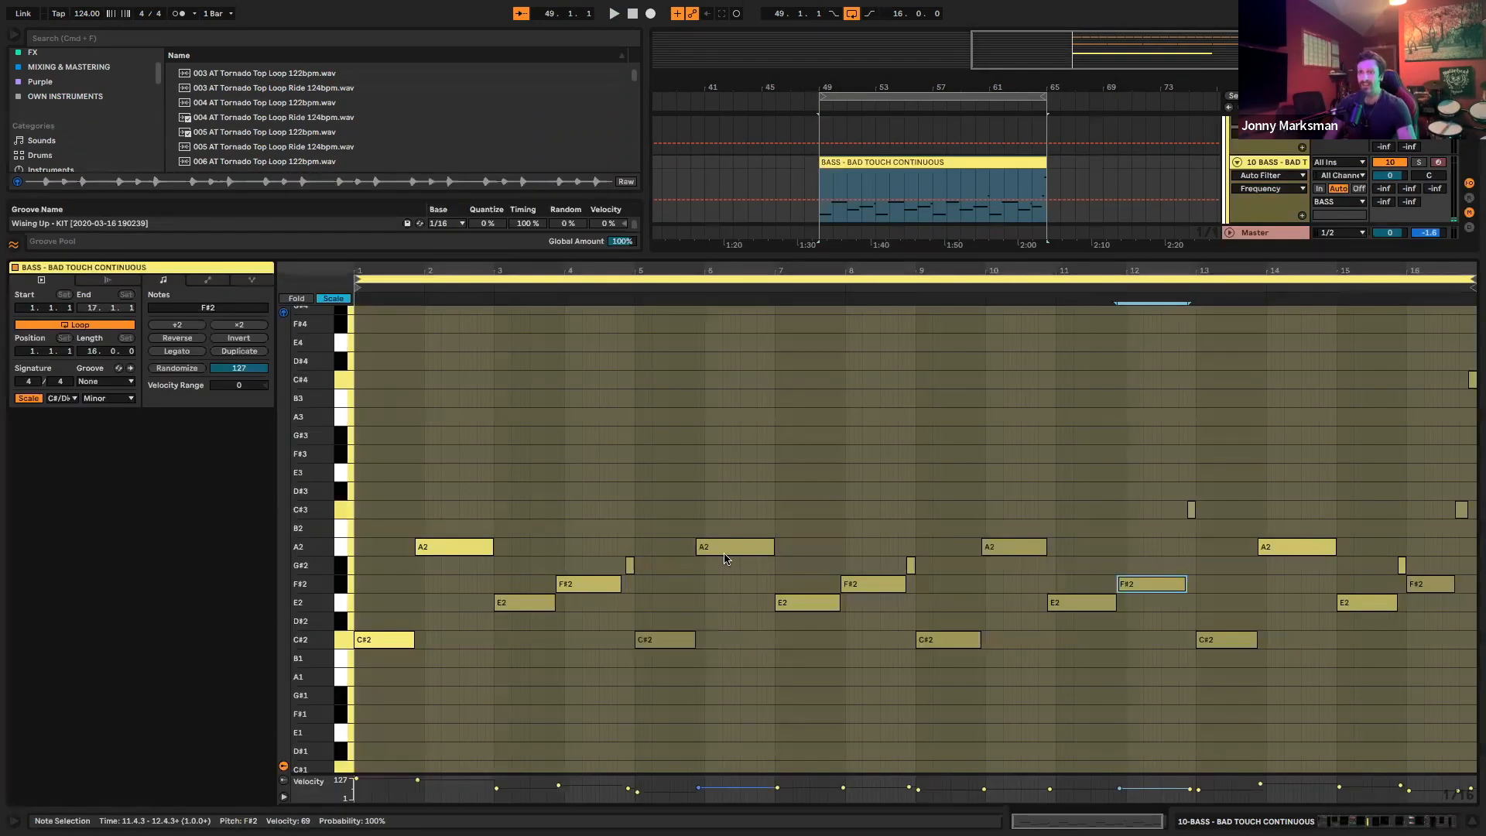
double_click(1258, 162)
click(1227, 822)
scroll(1208, 748, right, 3)
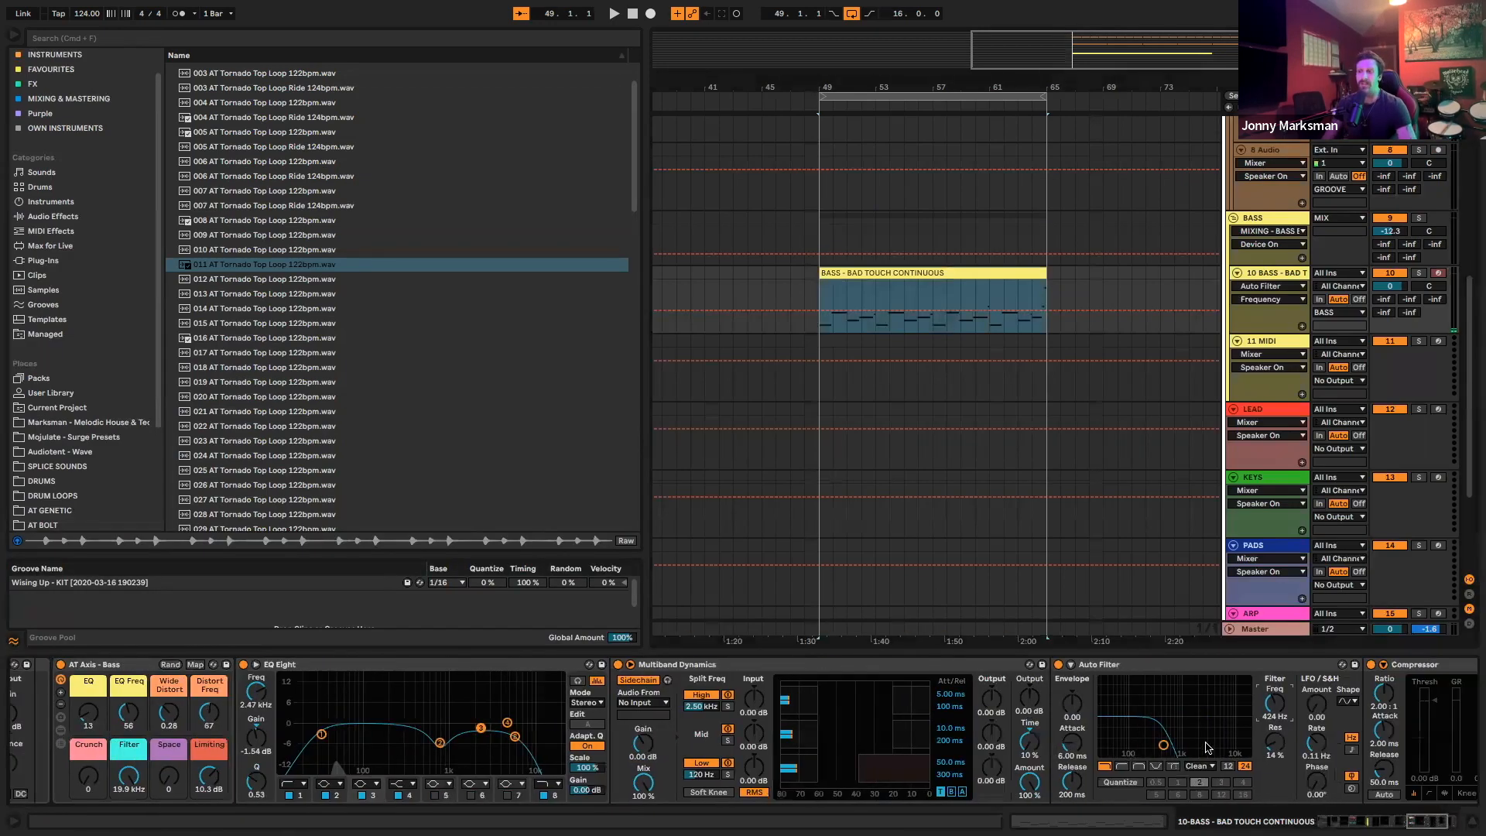
scroll(1206, 748, right, 3)
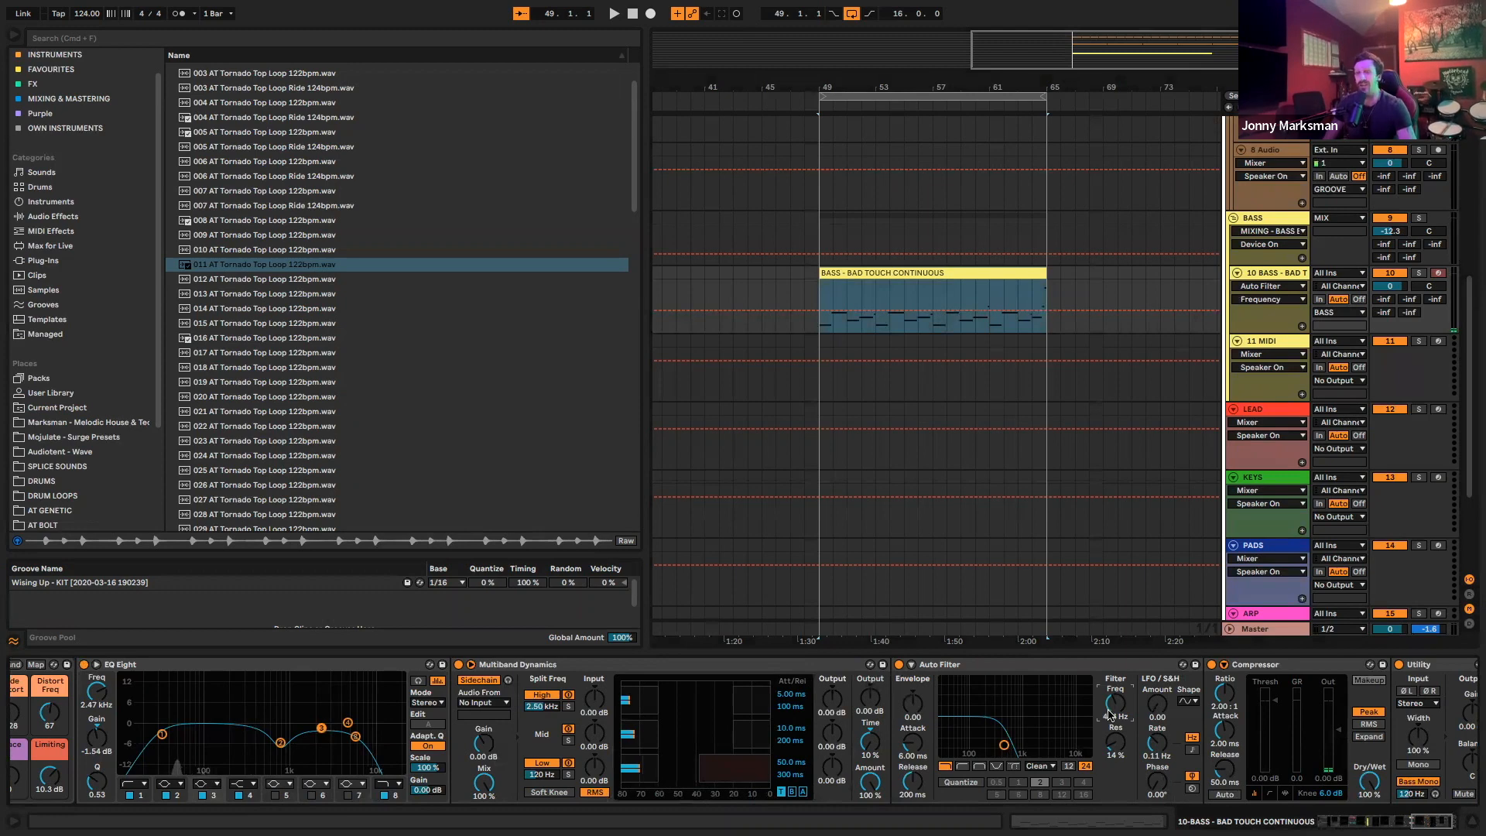
scroll(1103, 722, left, 10)
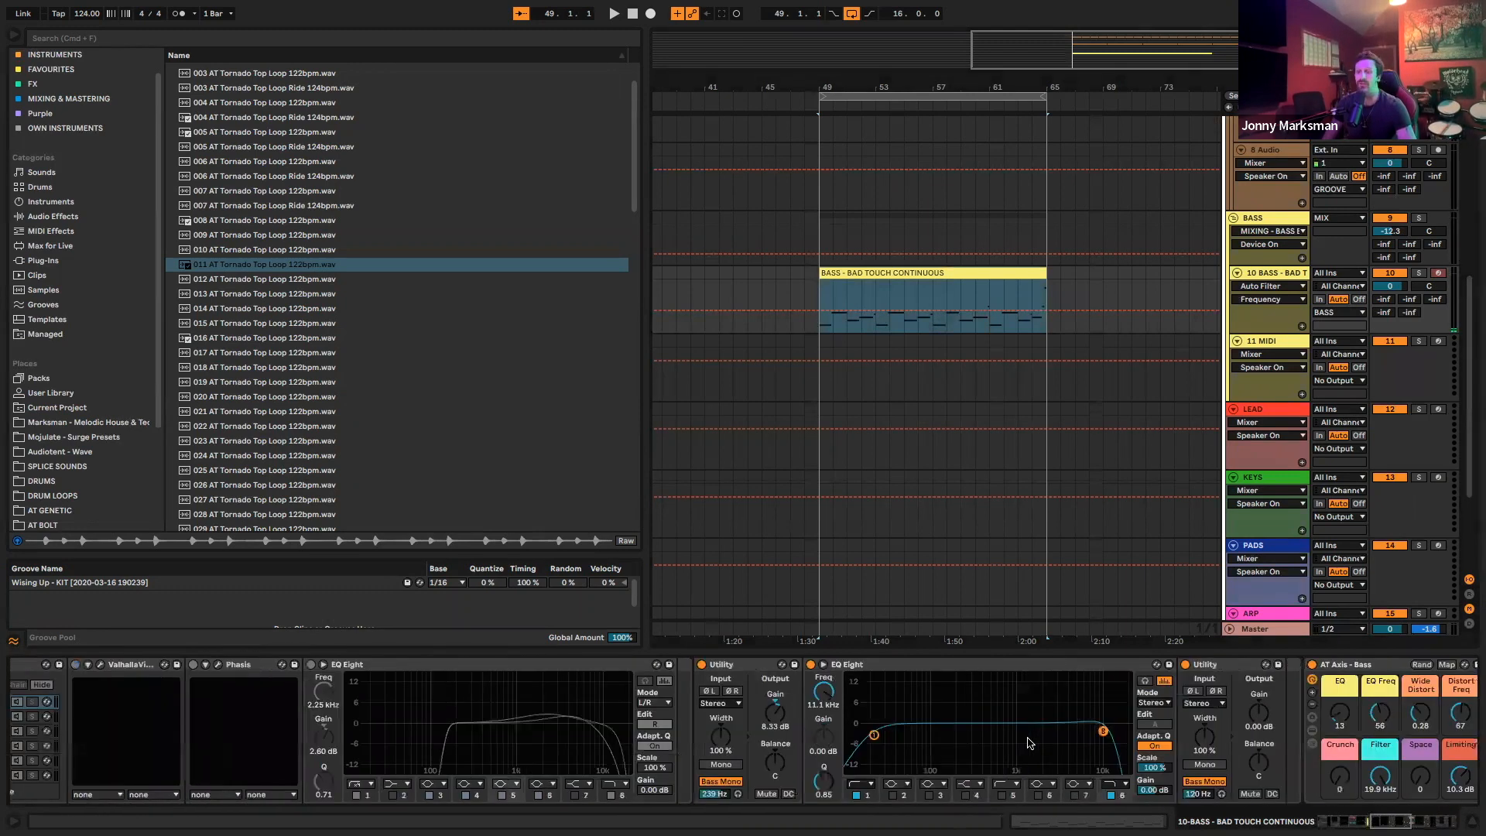
scroll(1045, 739, right, 12)
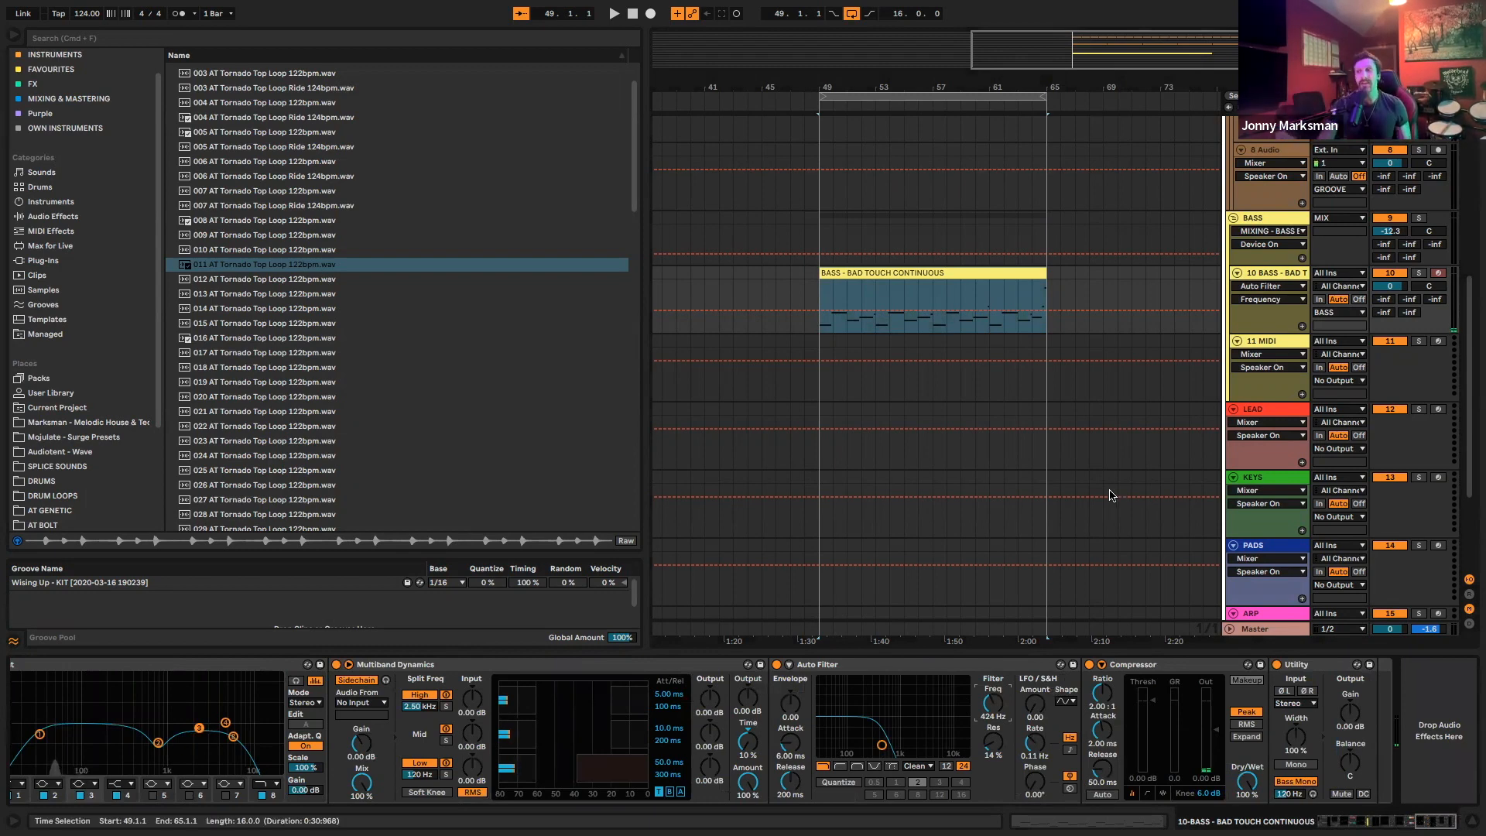
Load the own instrument BASS - DEEP PLUCKY (FROM KICK).adg onto the empty 11 MIDI track and close its plug-in windows
scroll(1084, 232, up, 8)
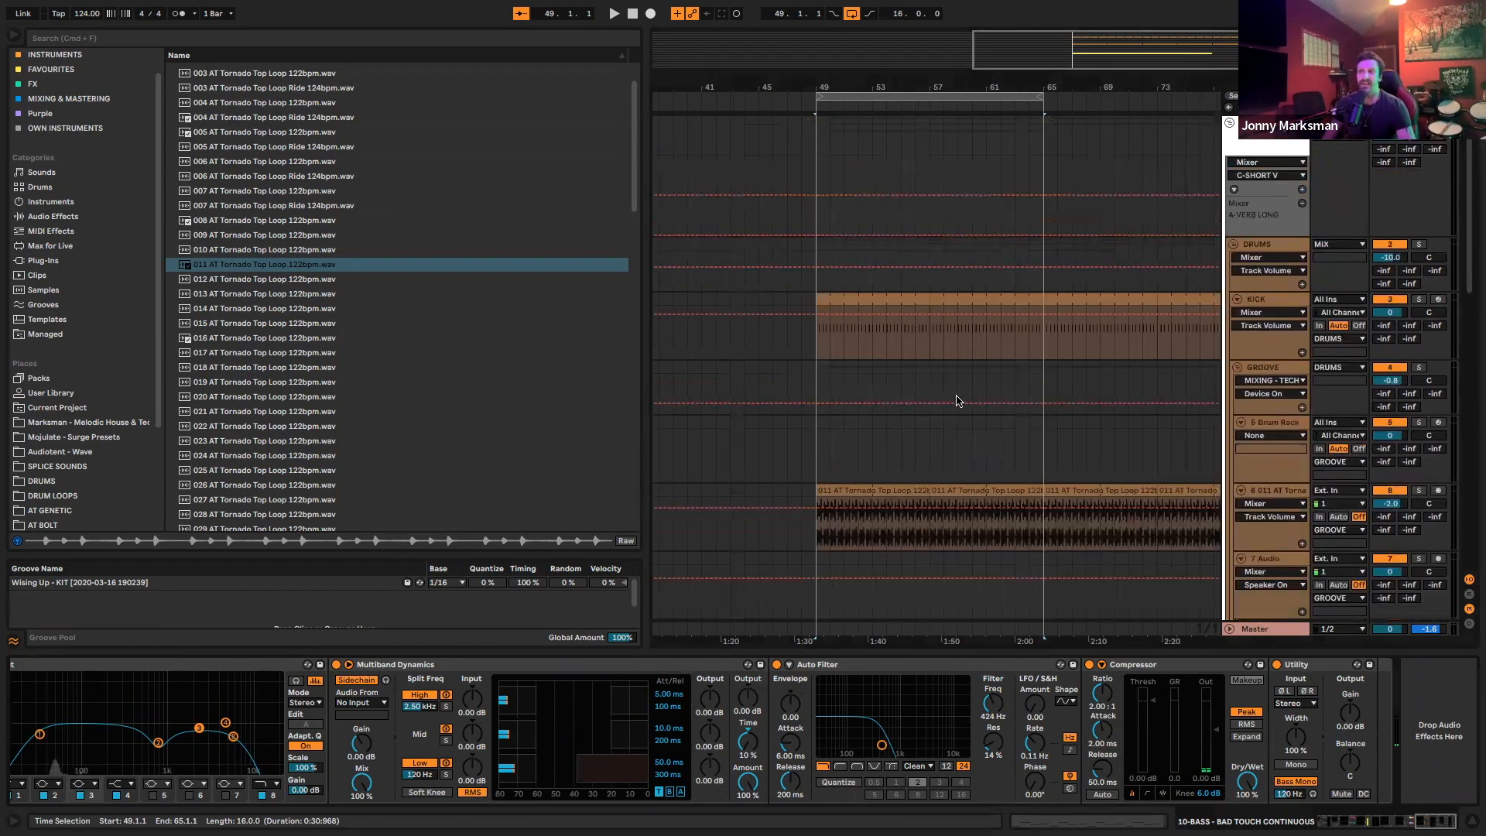
scroll(905, 340, down, 8)
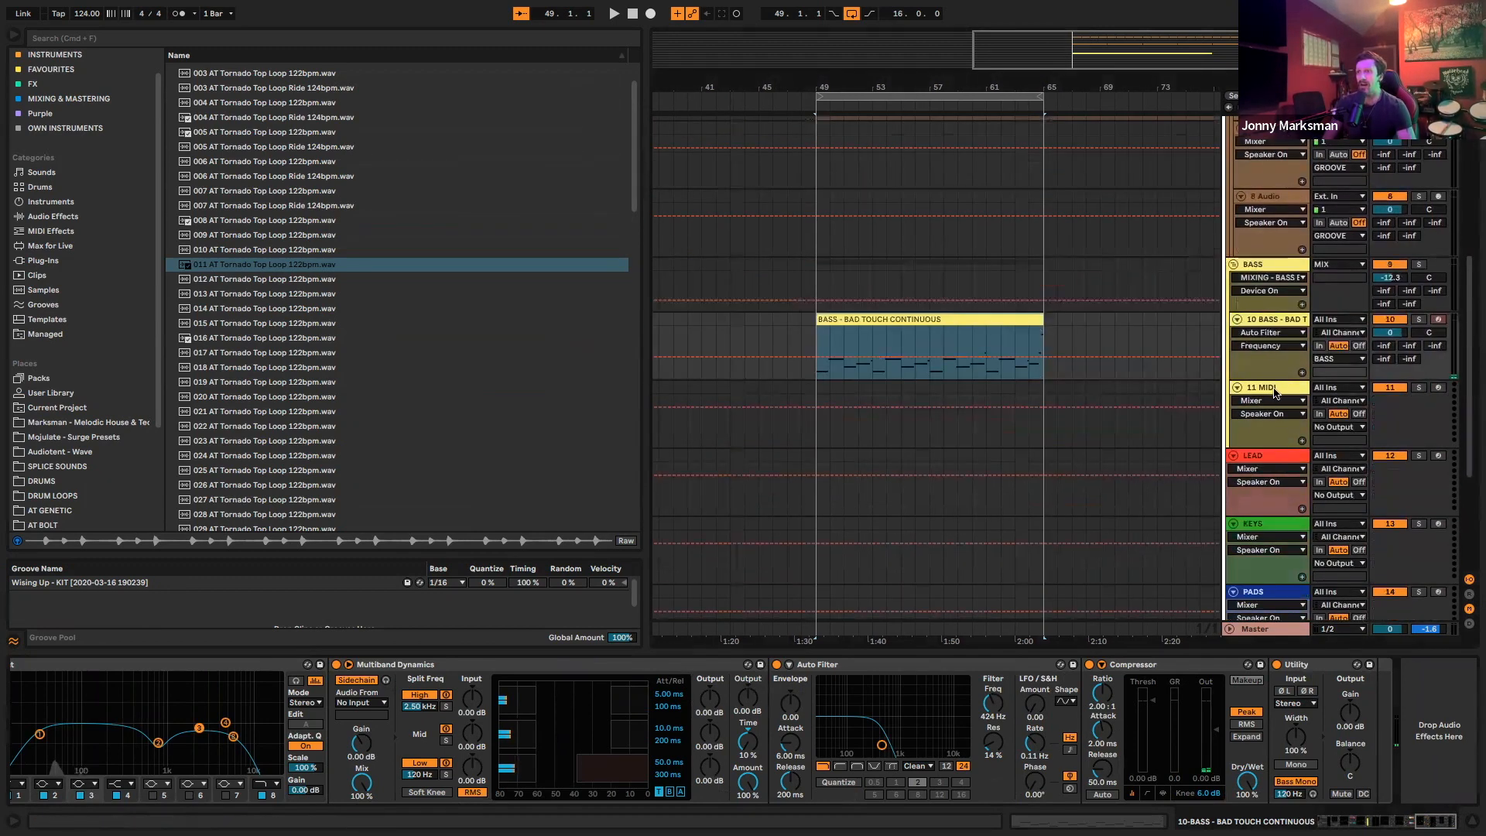
click(1278, 394)
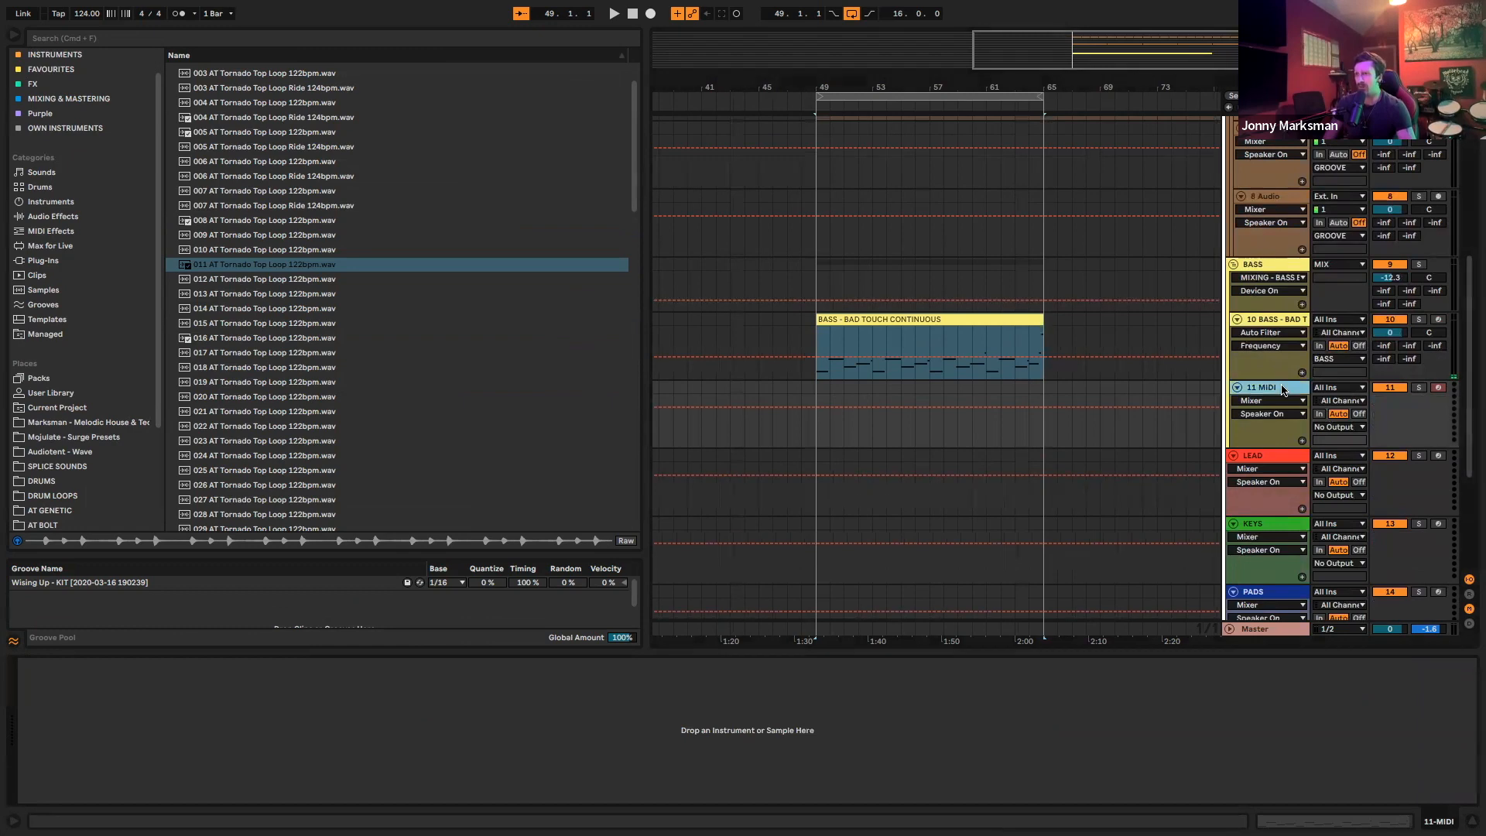
scroll(109, 283, up, 1)
scroll(273, 314, up, 5)
scroll(281, 318, down, 4)
scroll(285, 333, up, 6)
drag(275, 85, 999, 408)
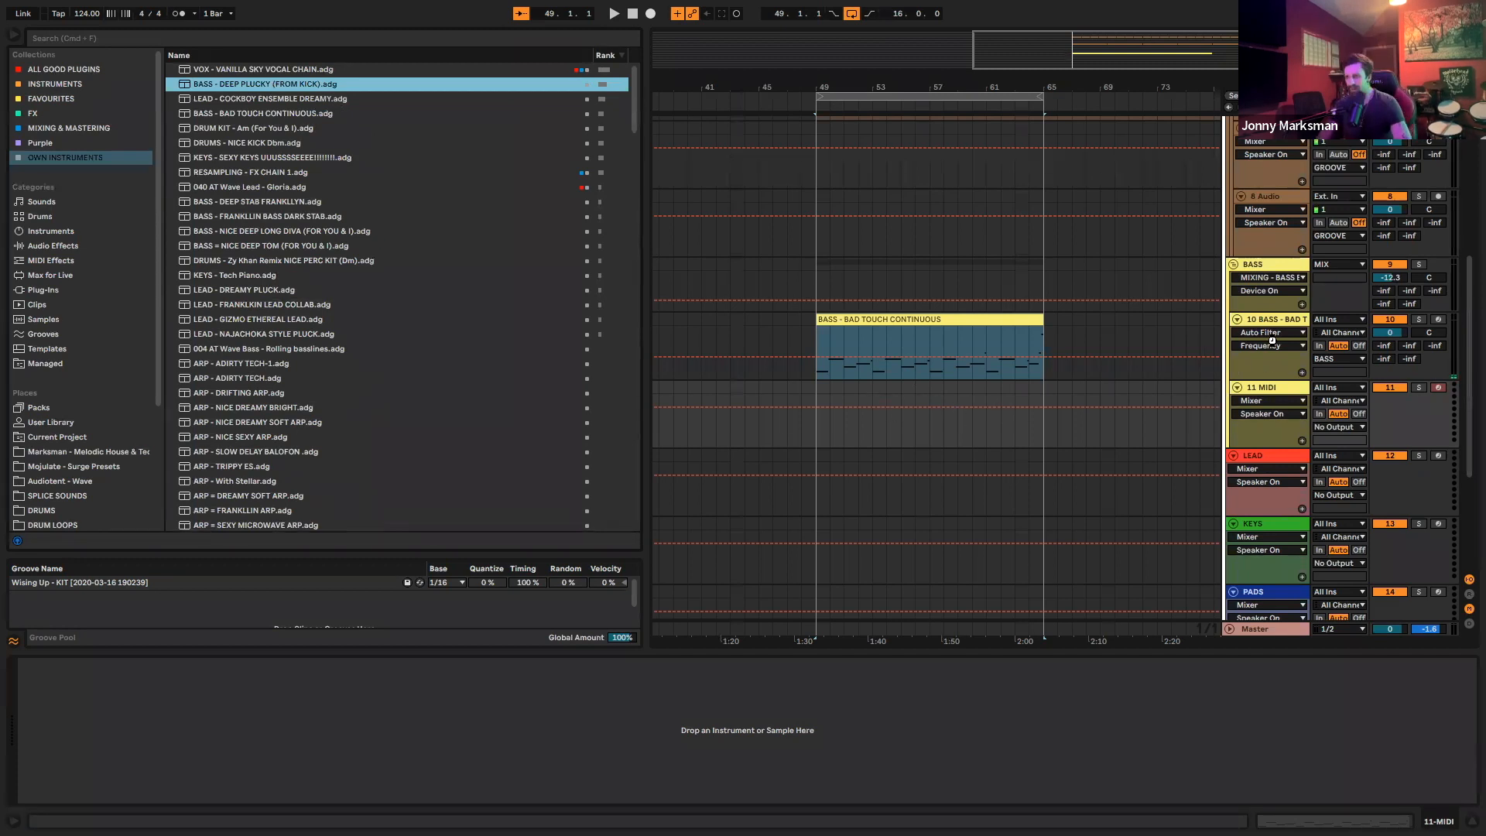
drag(1272, 341, 1274, 343)
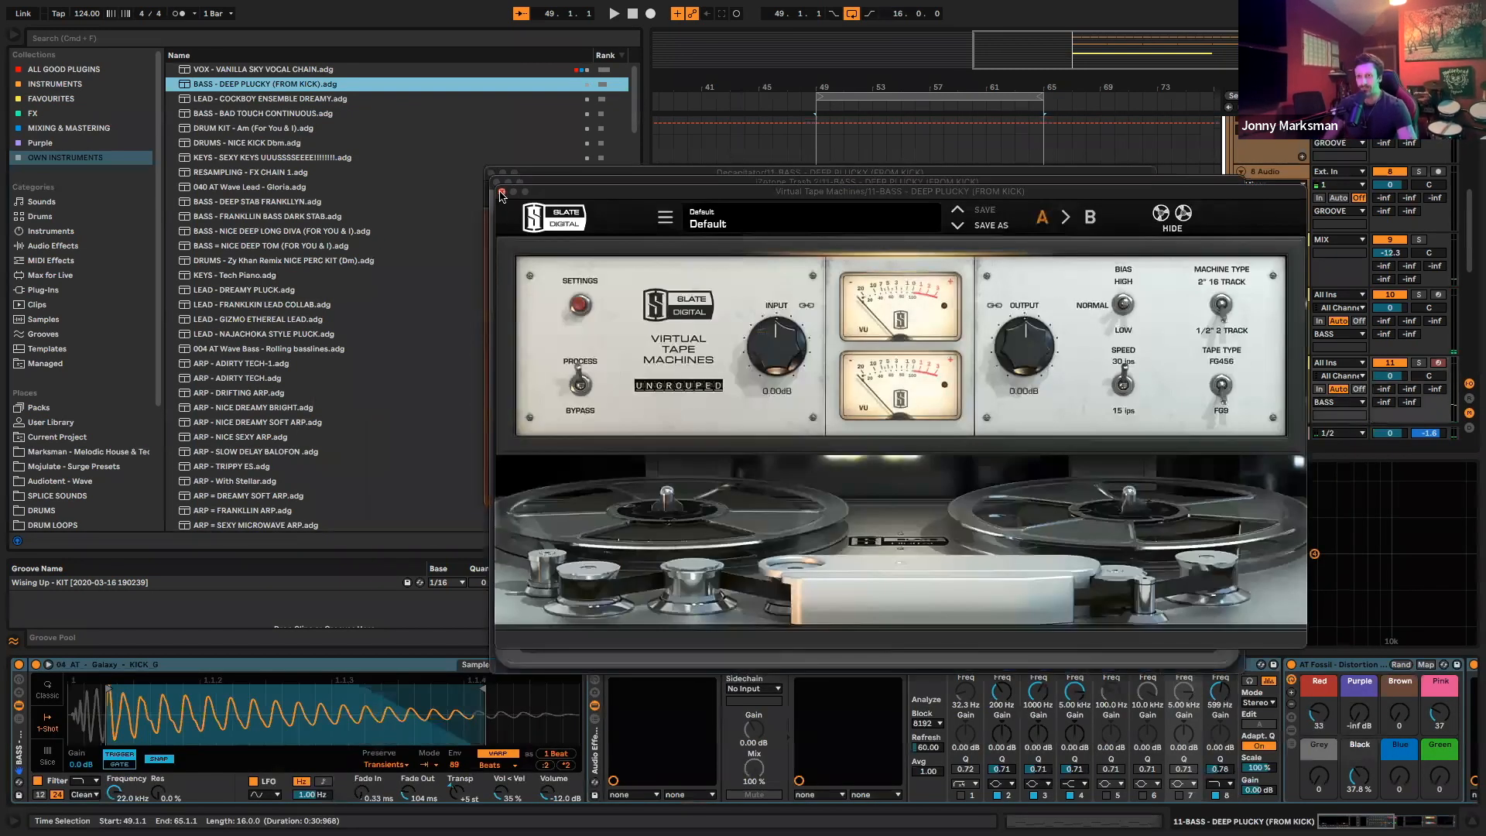
click(501, 192)
click(497, 182)
click(491, 172)
Examine the kick sample's waveform up close and the effects chain of the deep plucky bass preset
drag(331, 708, 179, 749)
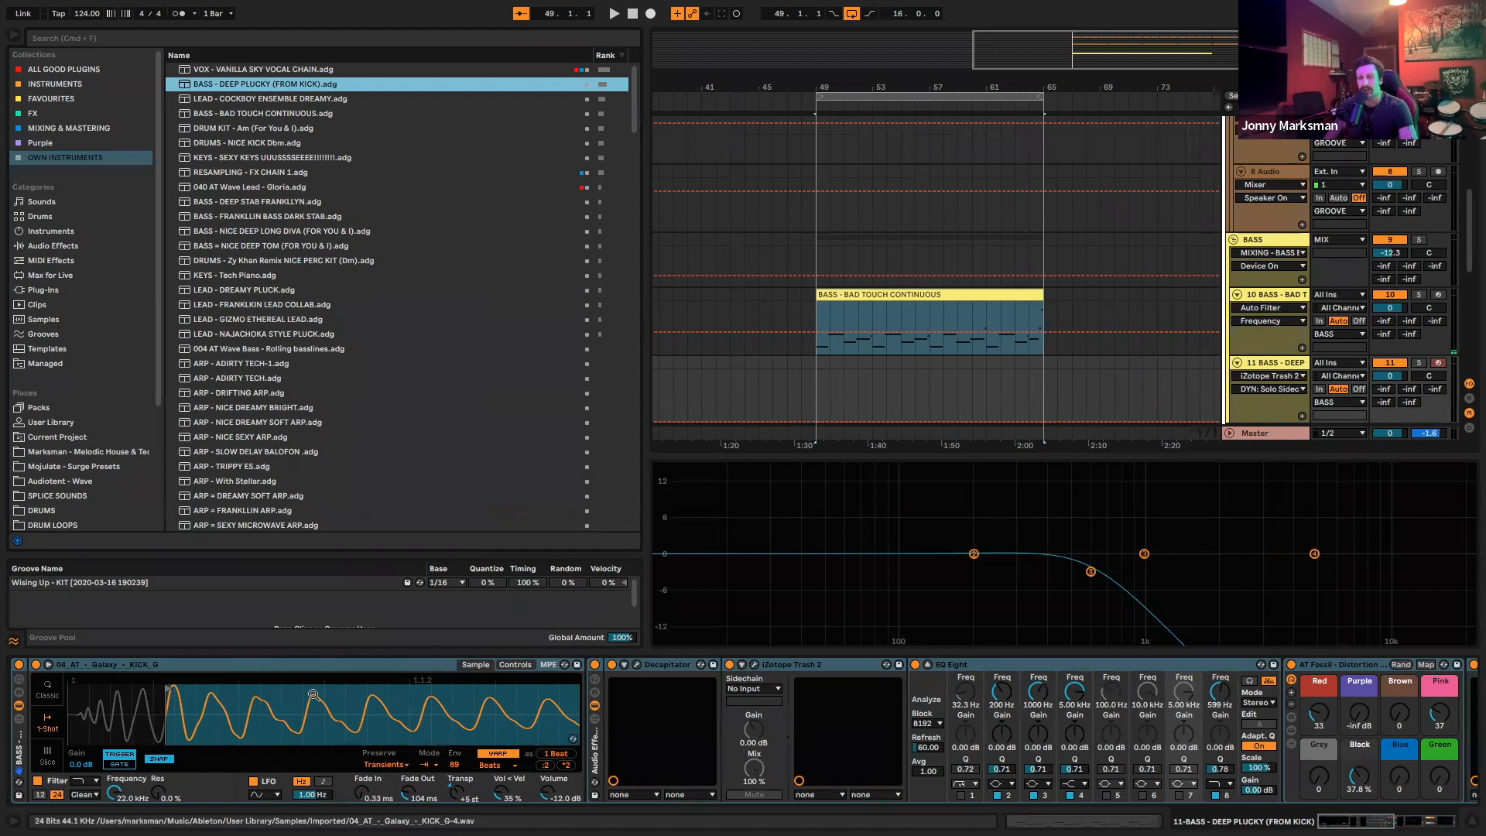
drag(309, 704, 306, 675)
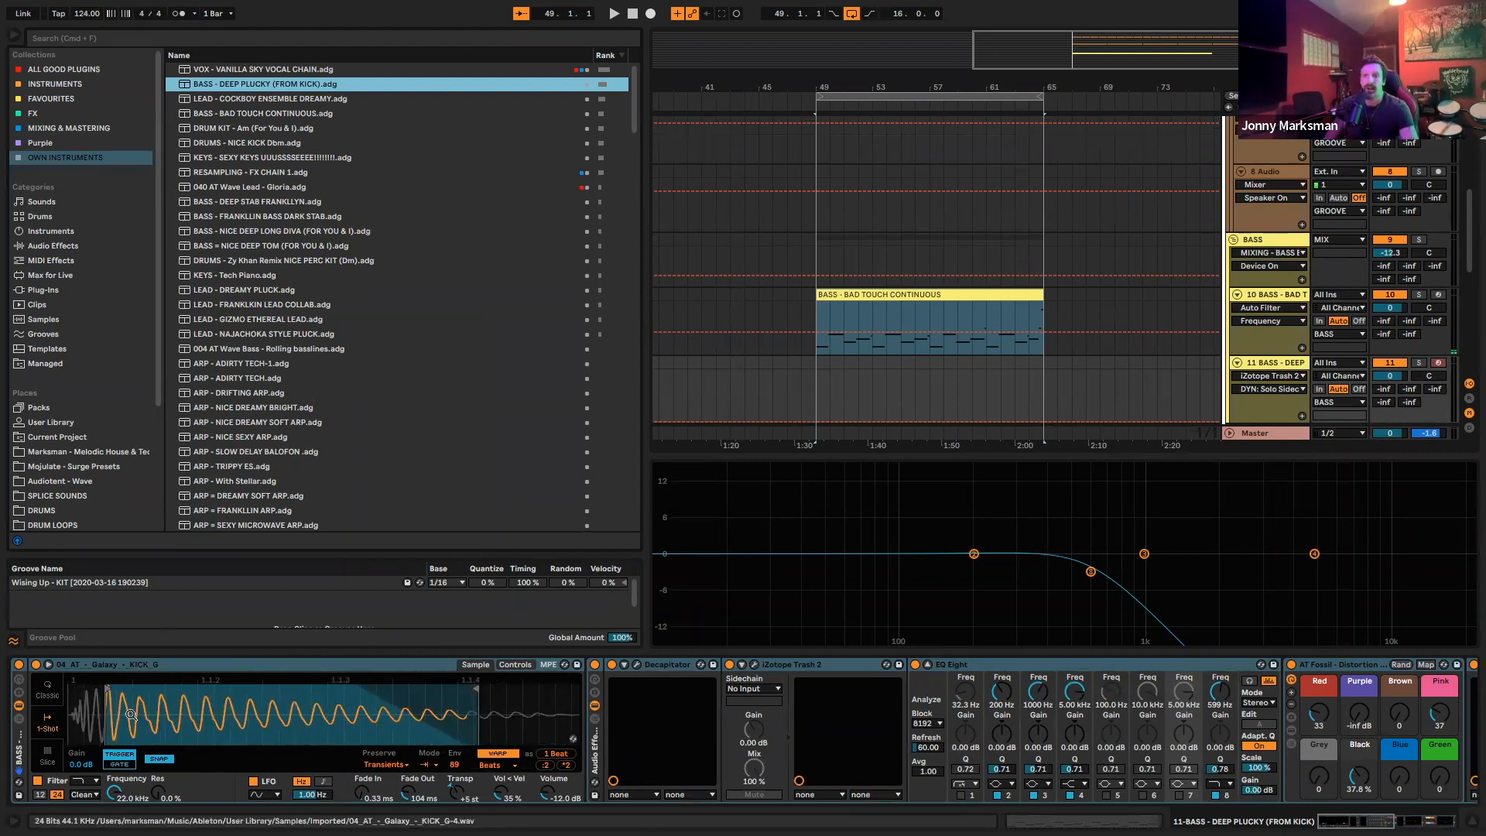
drag(235, 696, 234, 703)
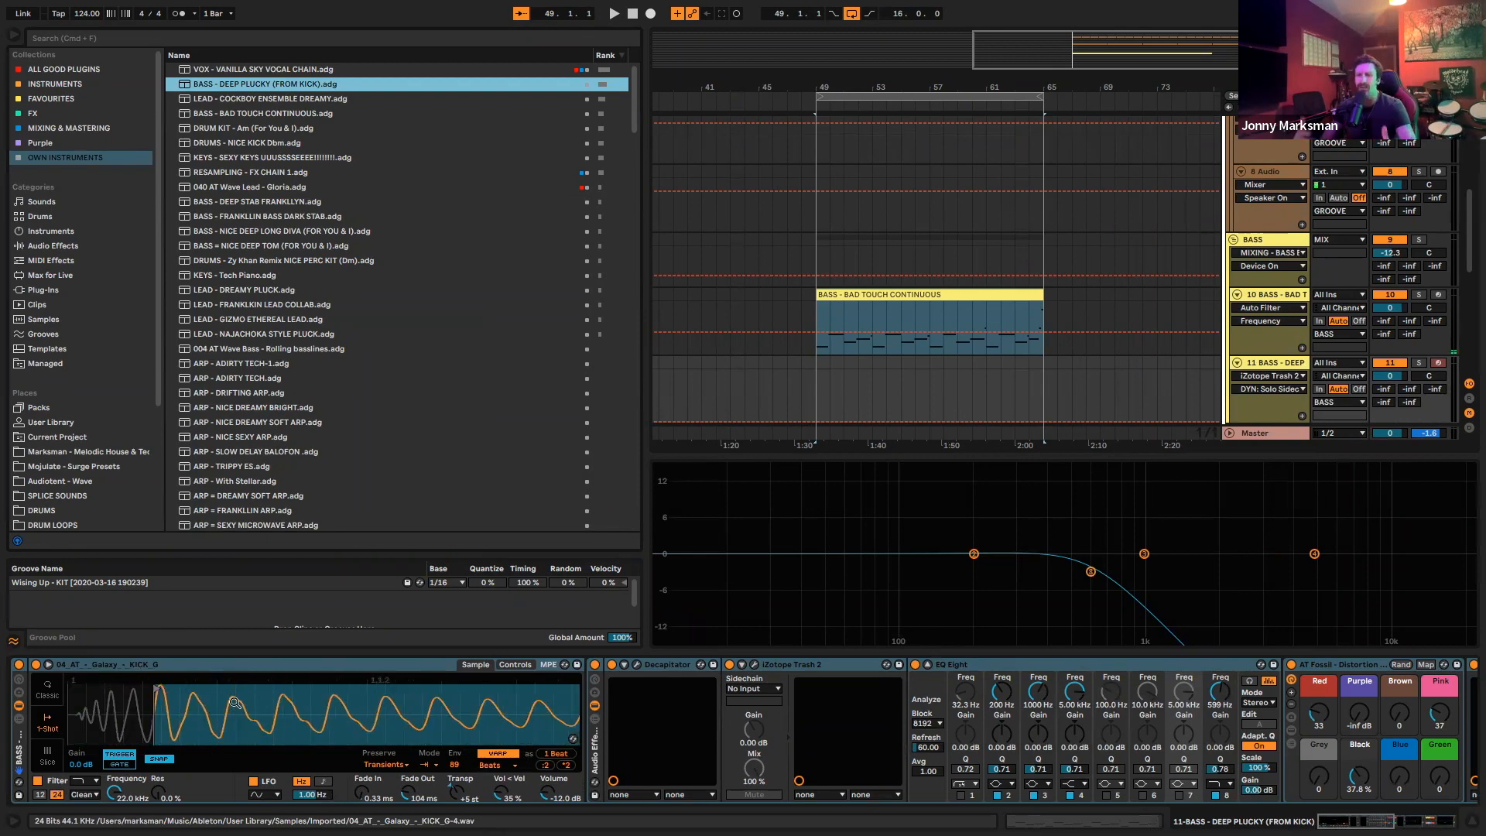
drag(234, 702, 300, 693)
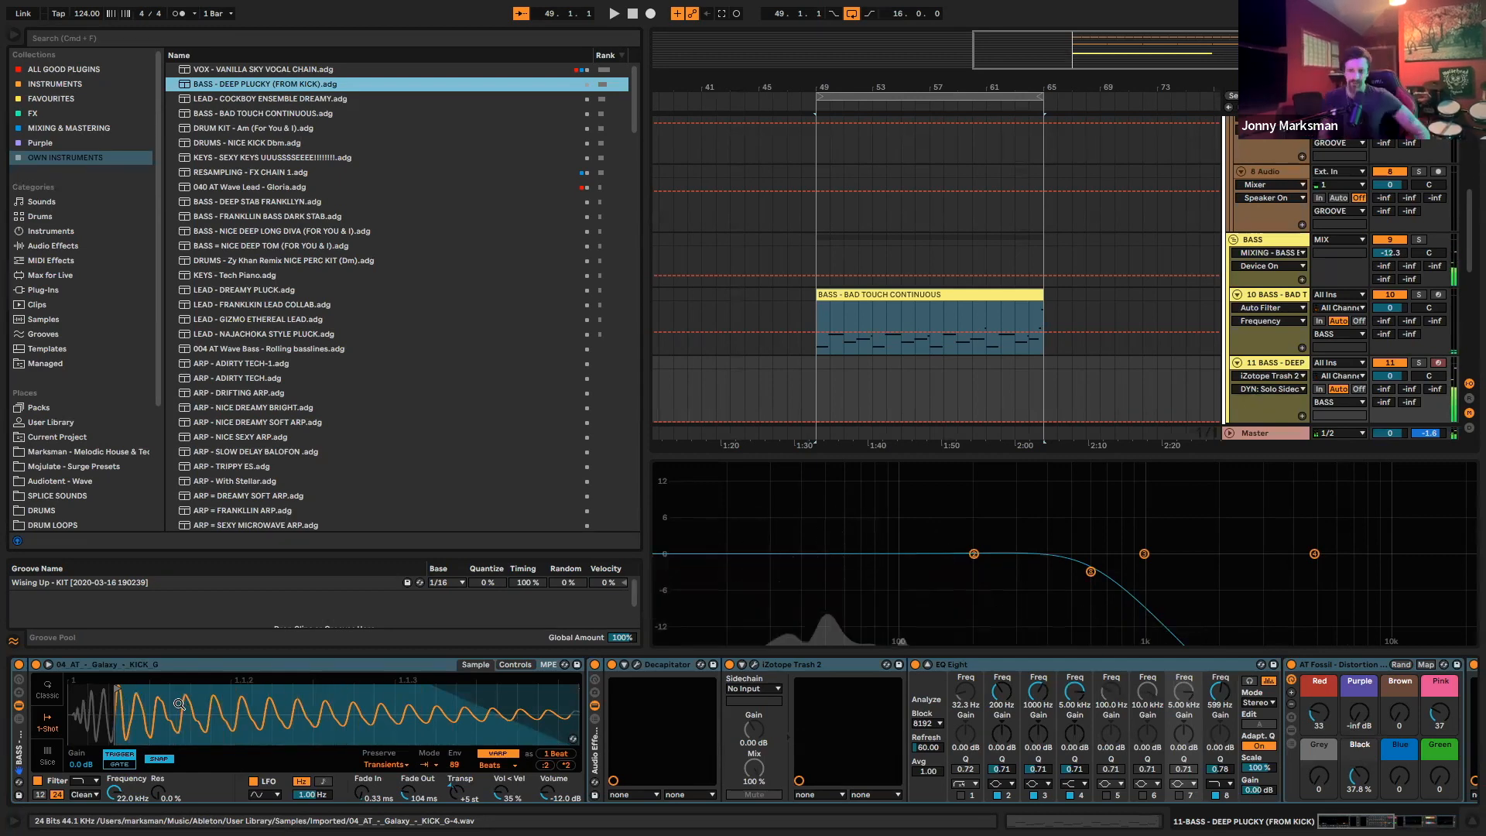
scroll(951, 735, right, 10)
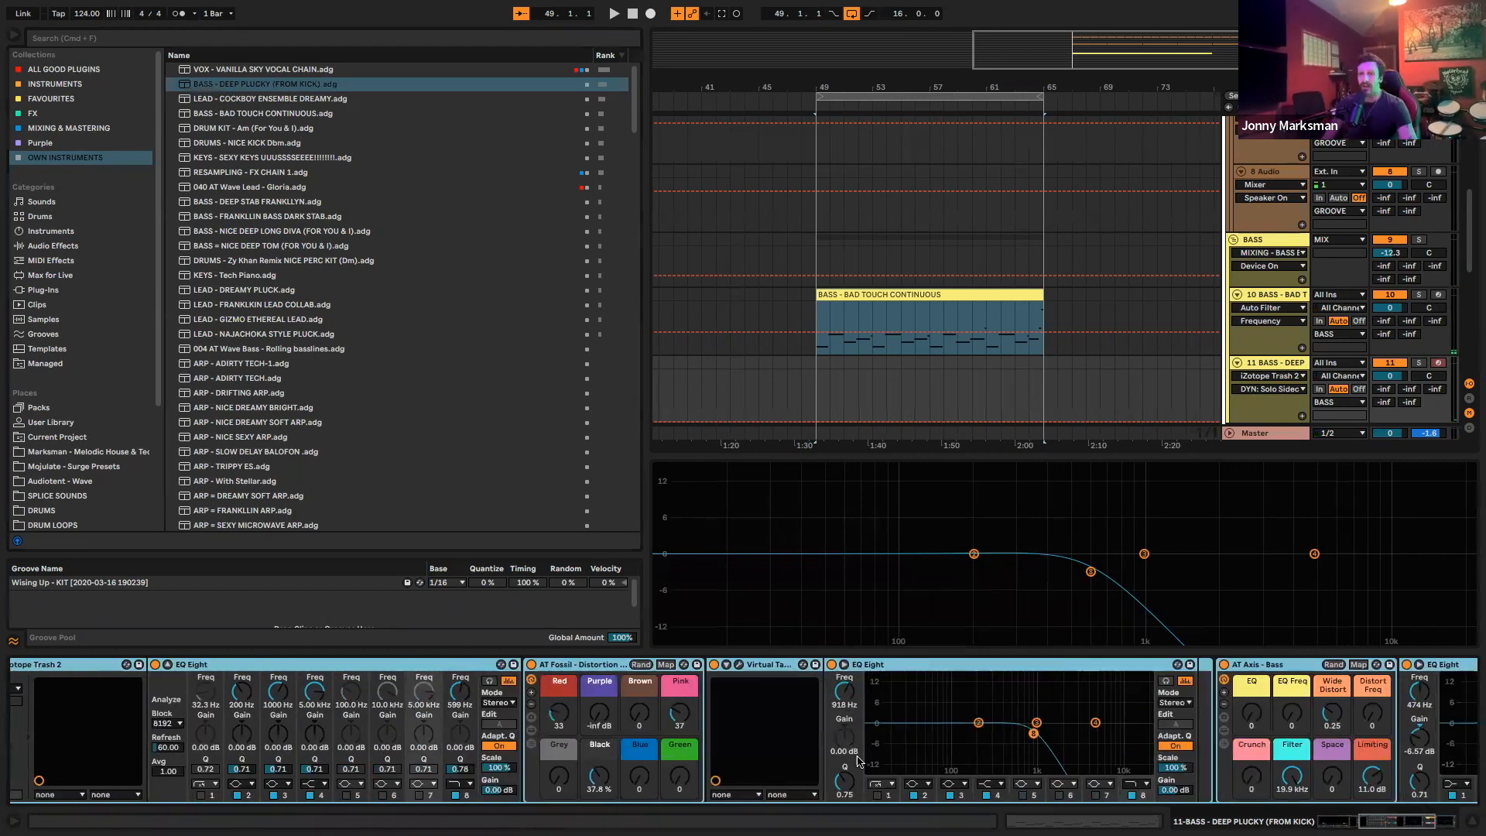
scroll(333, 701, right, 15)
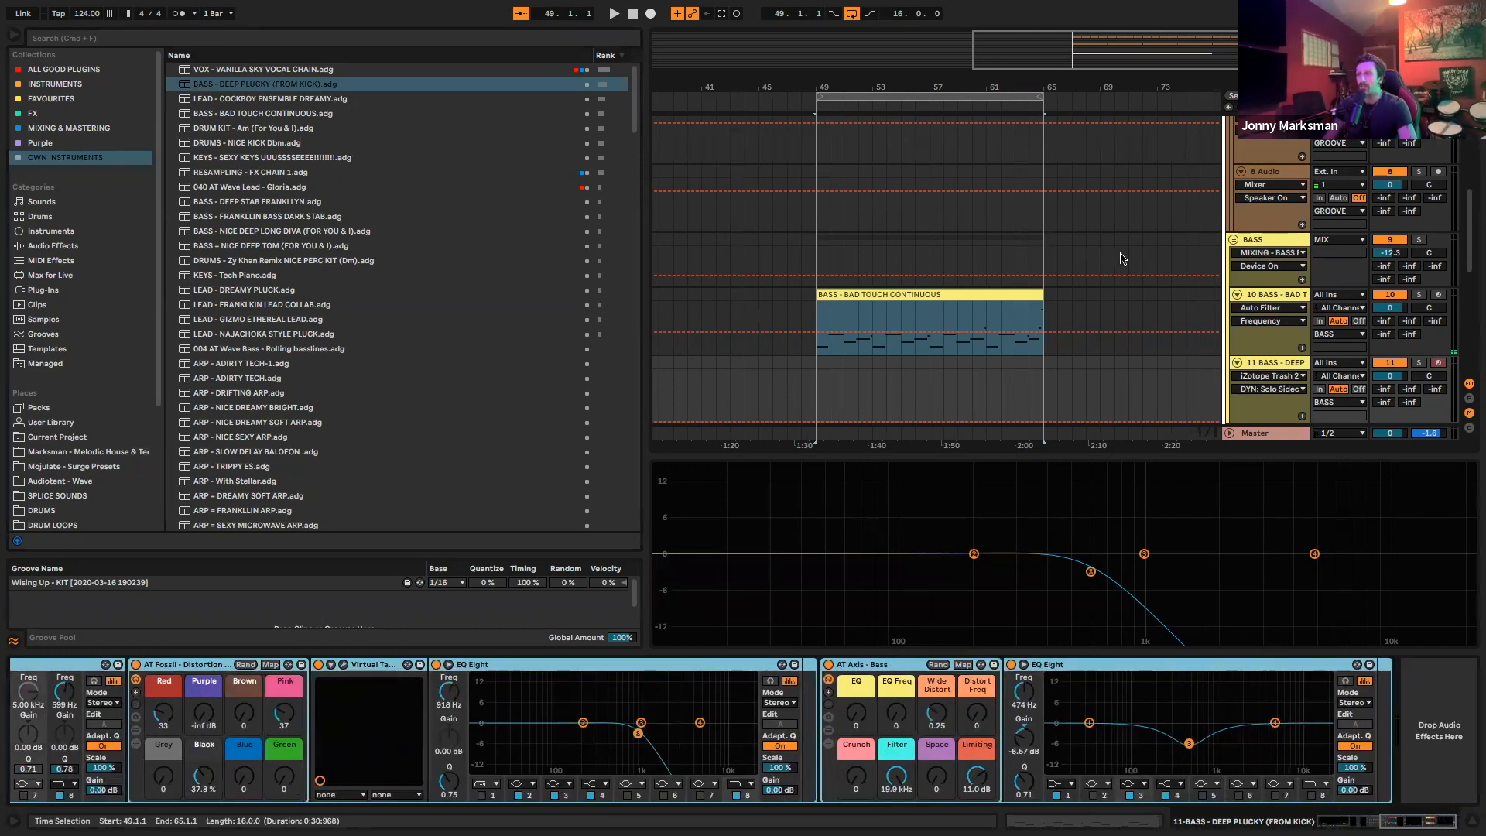
Fold the GROOVE group in Session View, then return to the arrangement and hide the device chain
scroll(1122, 258, down, 3)
key(Tab)
scroll(1128, 258, left, 2)
click(936, 51)
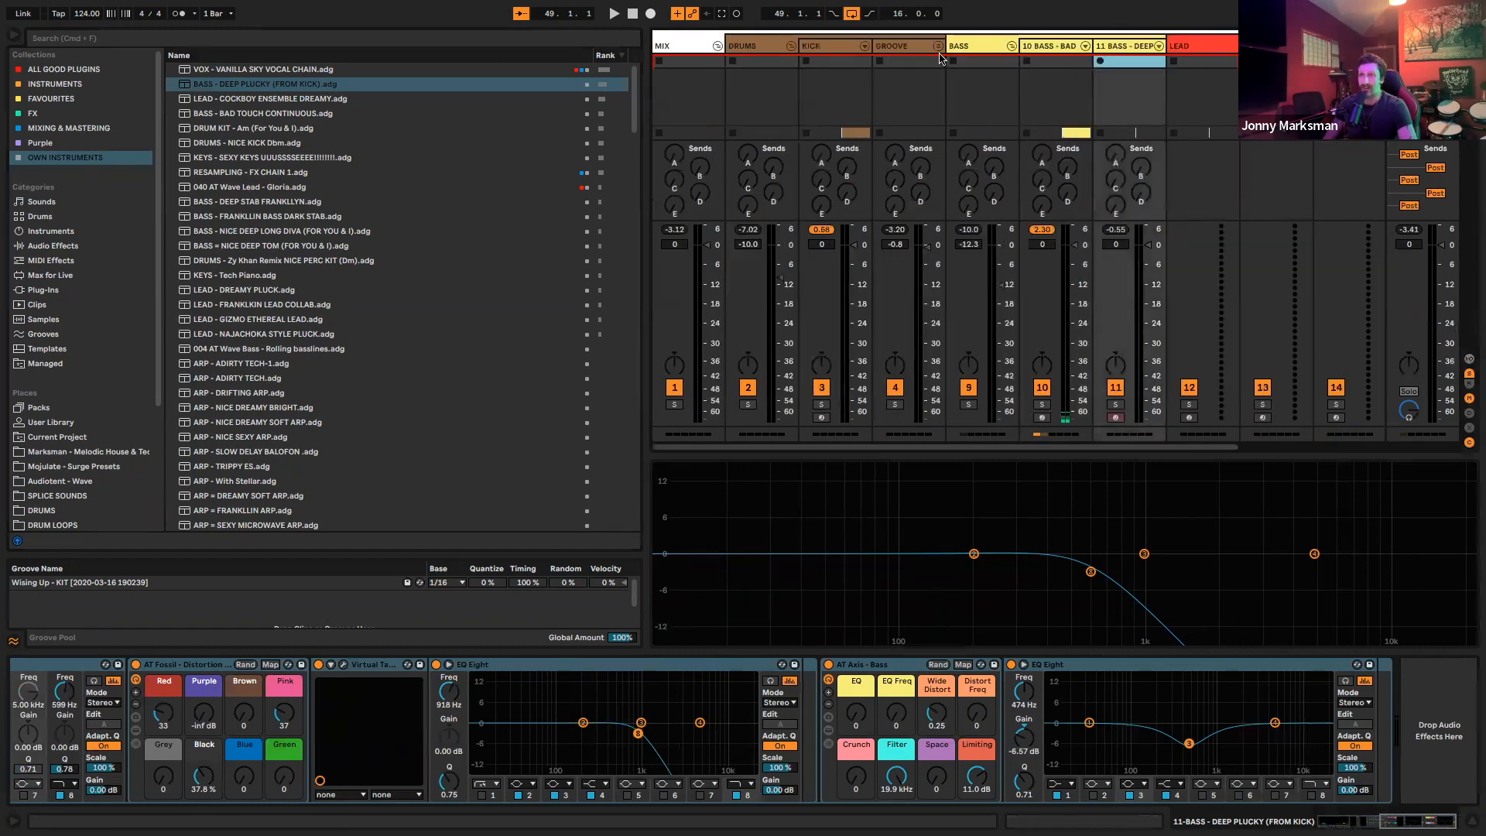
scroll(345, 773, left, 15)
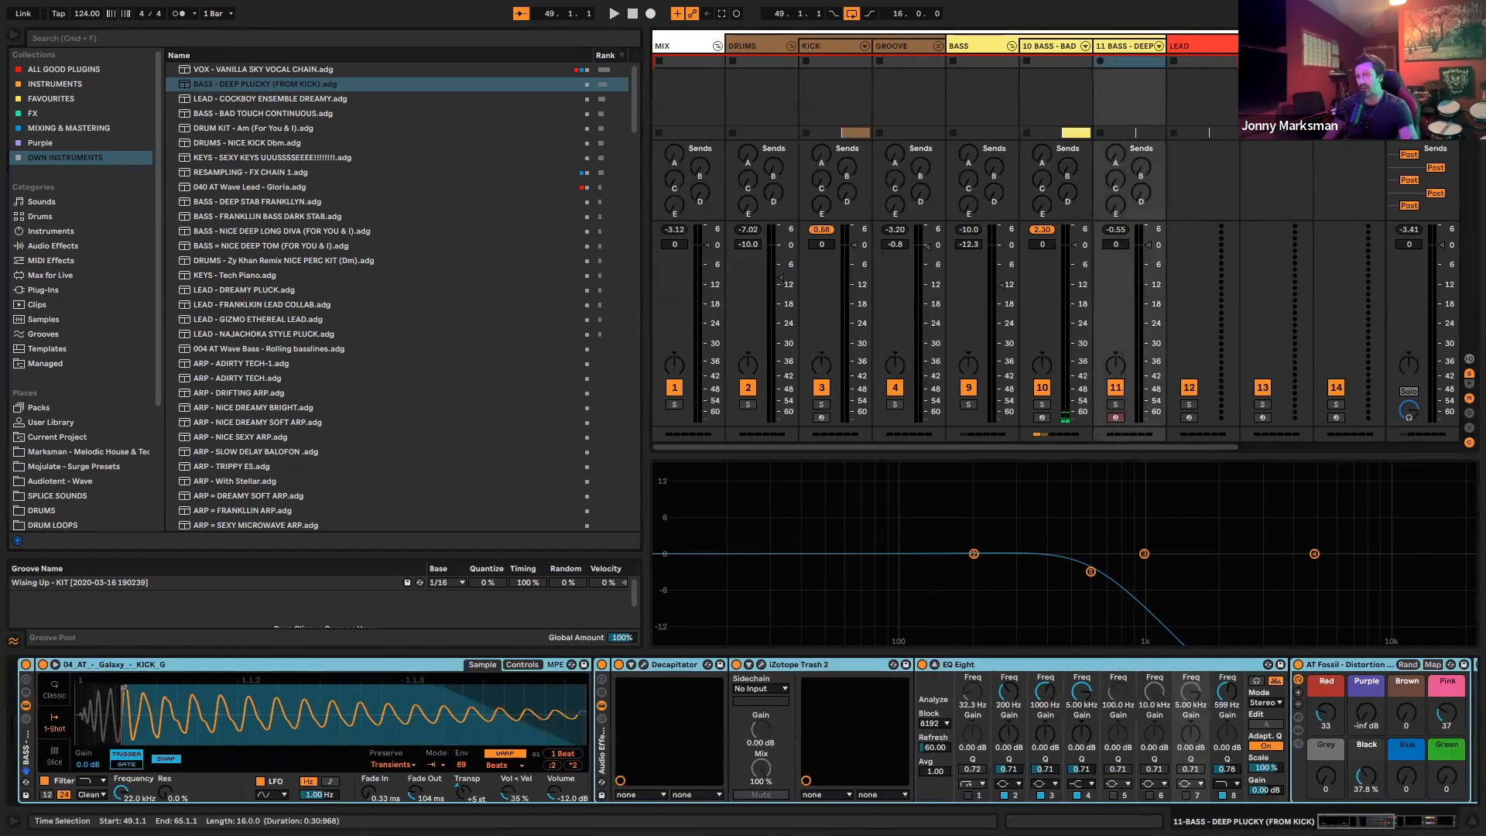
key(Tab)
key(super+alt+l)
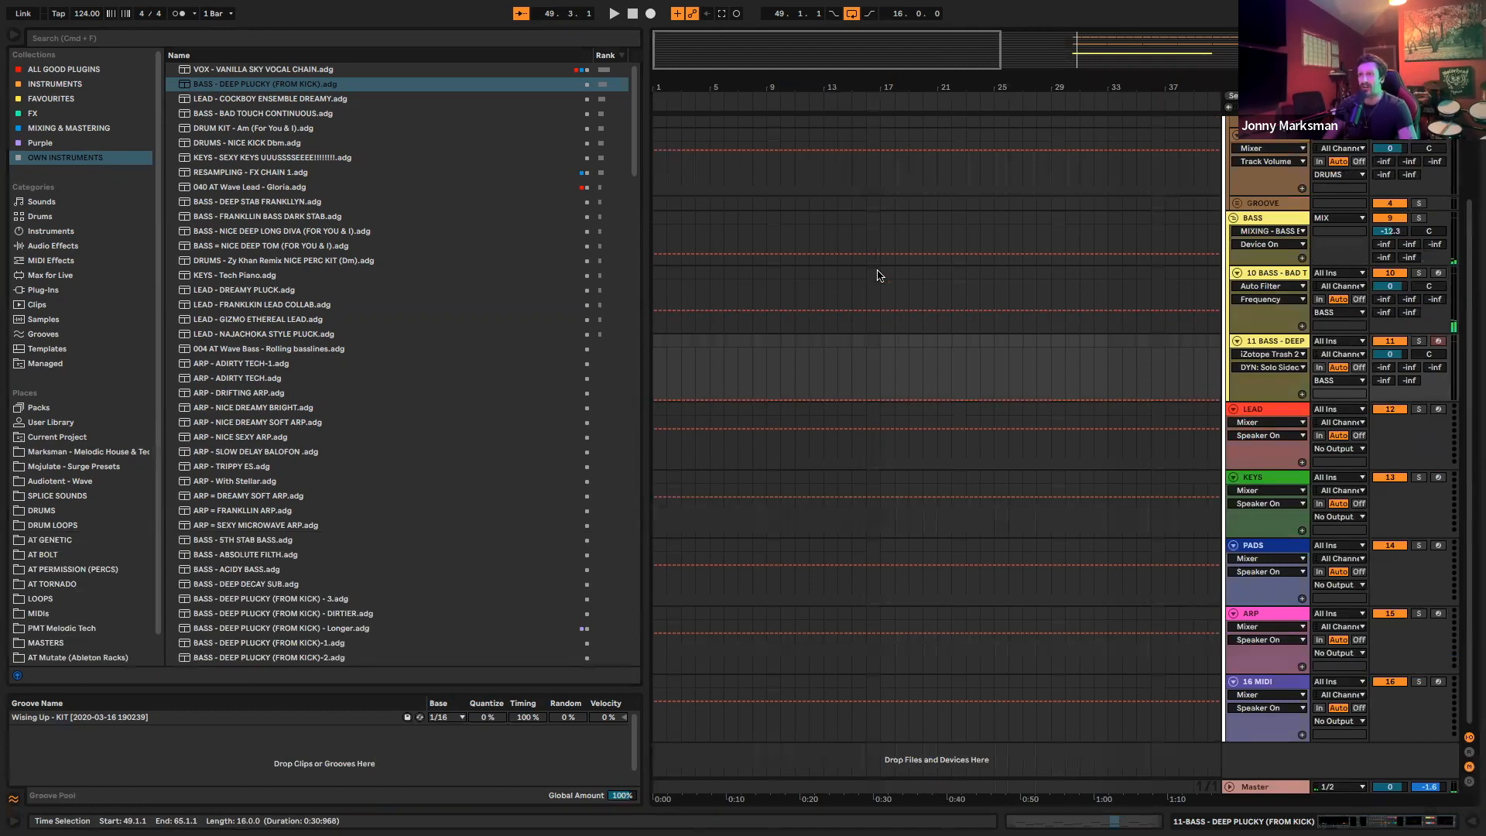
Create an empty two-bar MIDI clip on the BASS - DEEP PLUCKY track from bar 49 to bar 51
scroll(878, 276, up, 4)
scroll(872, 281, right, 8)
drag(799, 529, 825, 530)
key(super+shift+m)
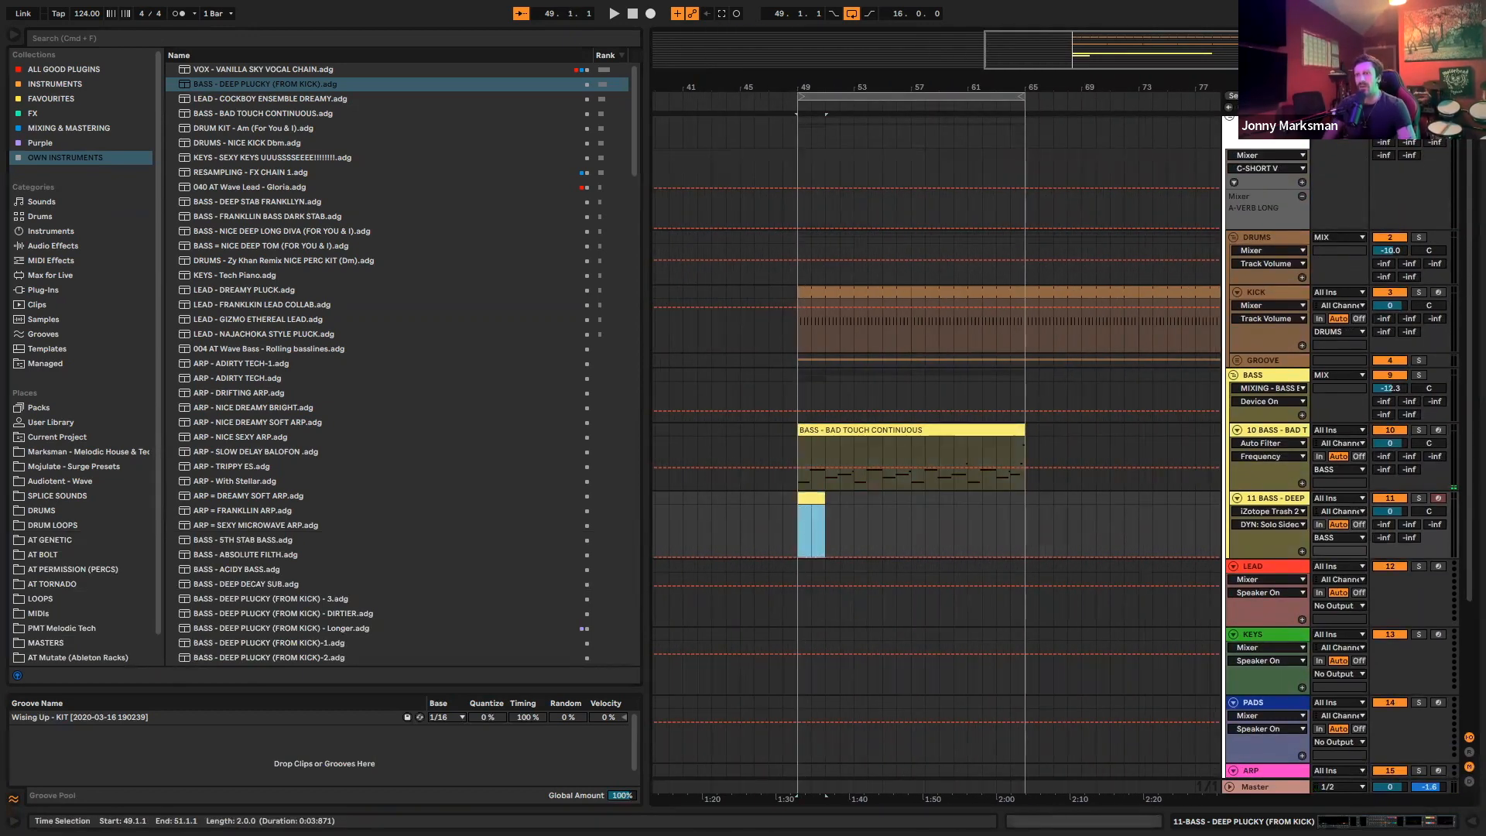
Place two sixteenth C#2 notes at 1.1.3 and 1.2.2 in the new deep plucky bass clip and play them
key(super+alt+l)
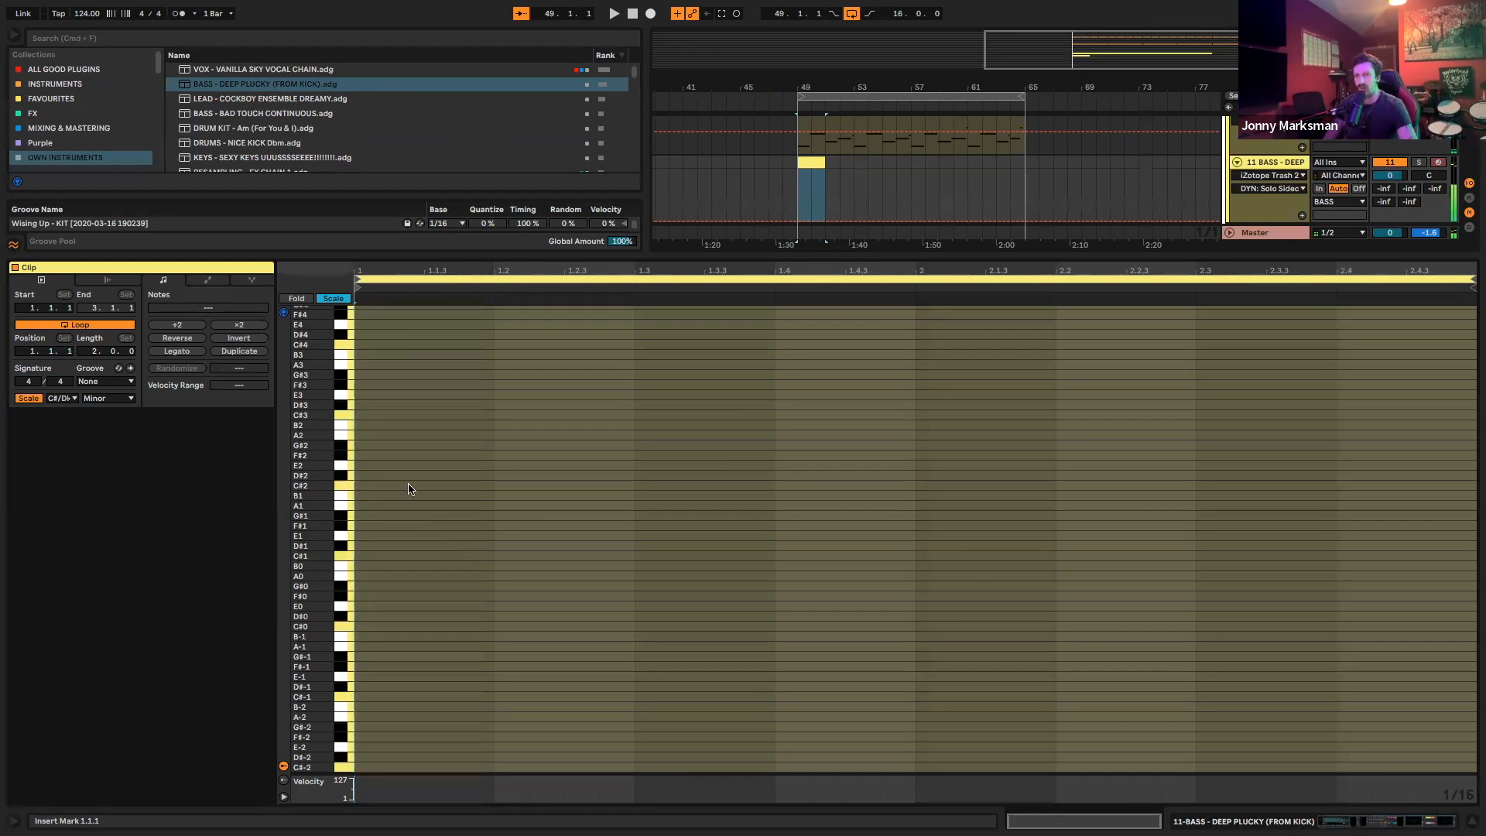
double_click(431, 487)
key(space)
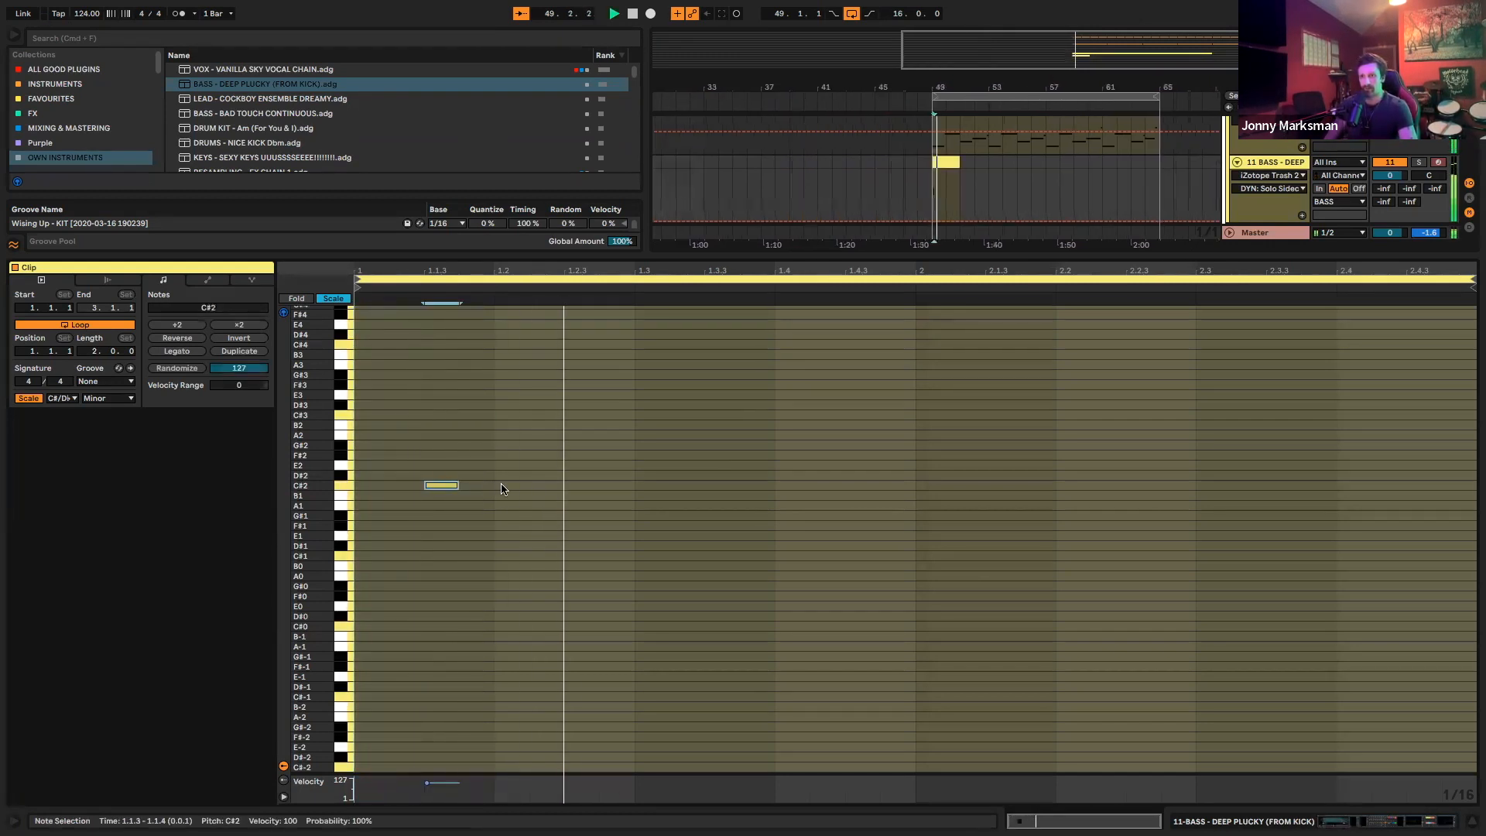
double_click(587, 486)
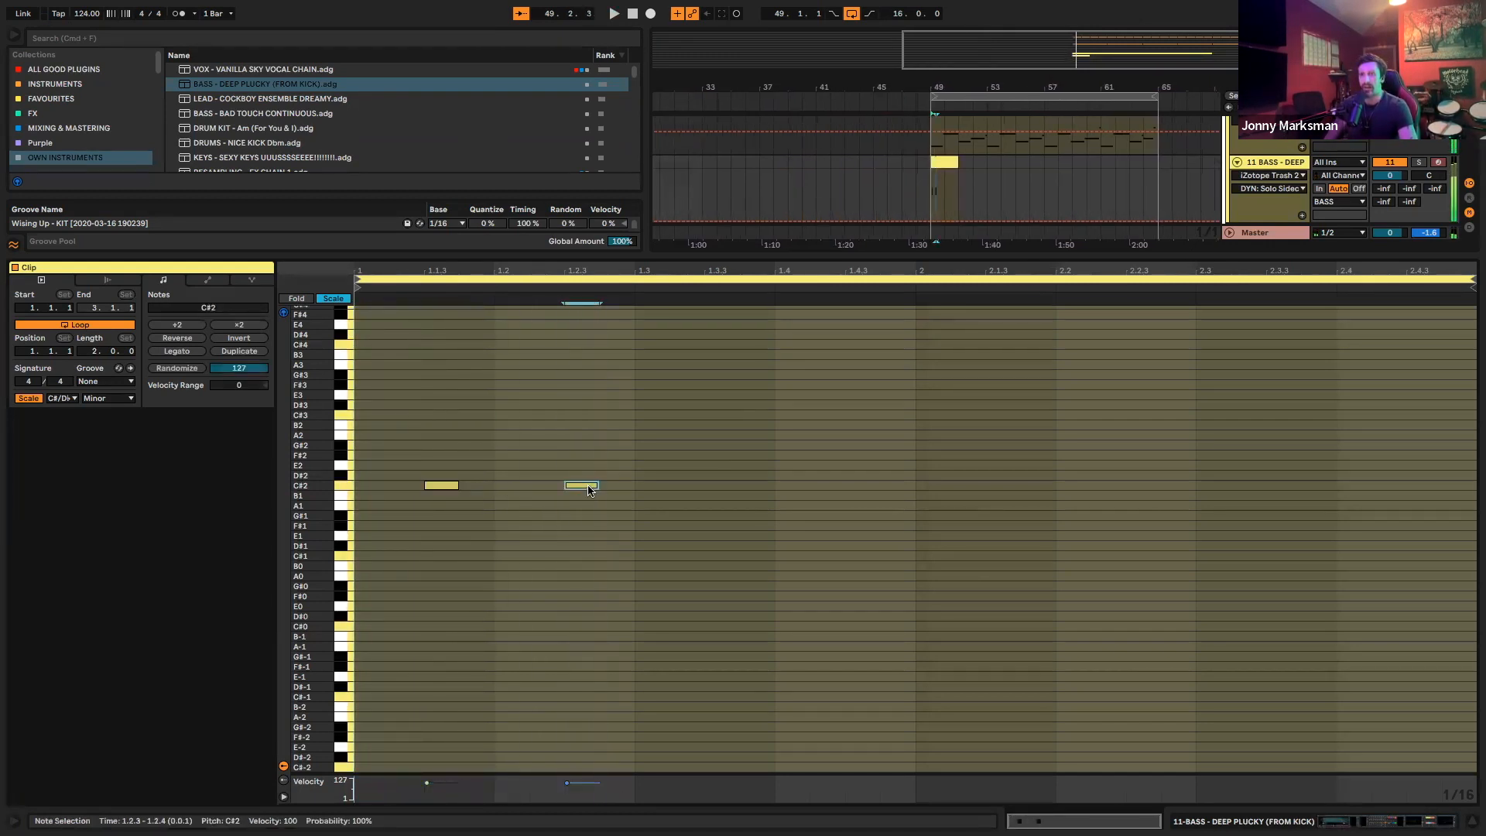
key(Left)
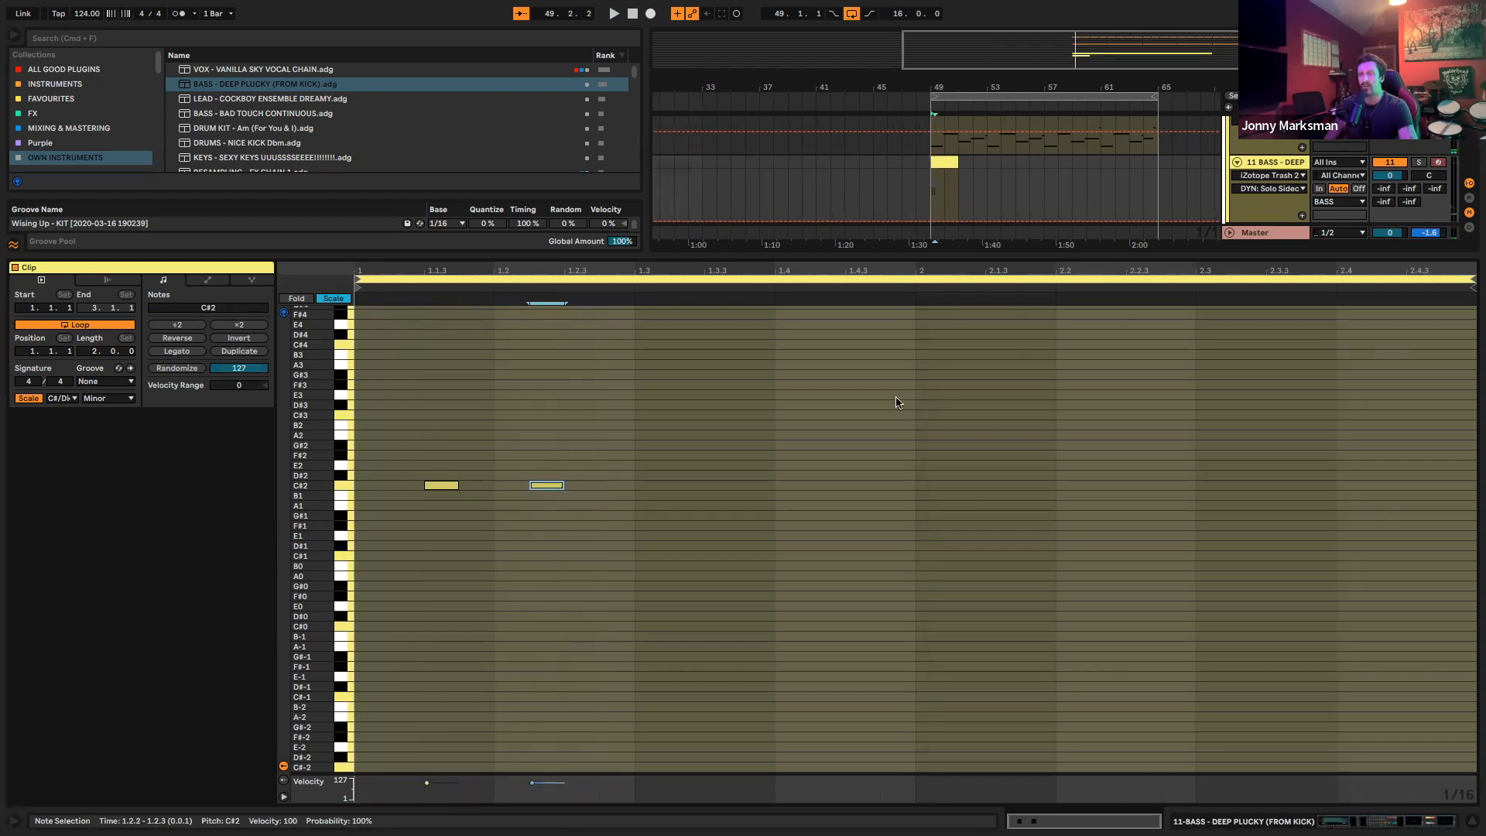
key(space)
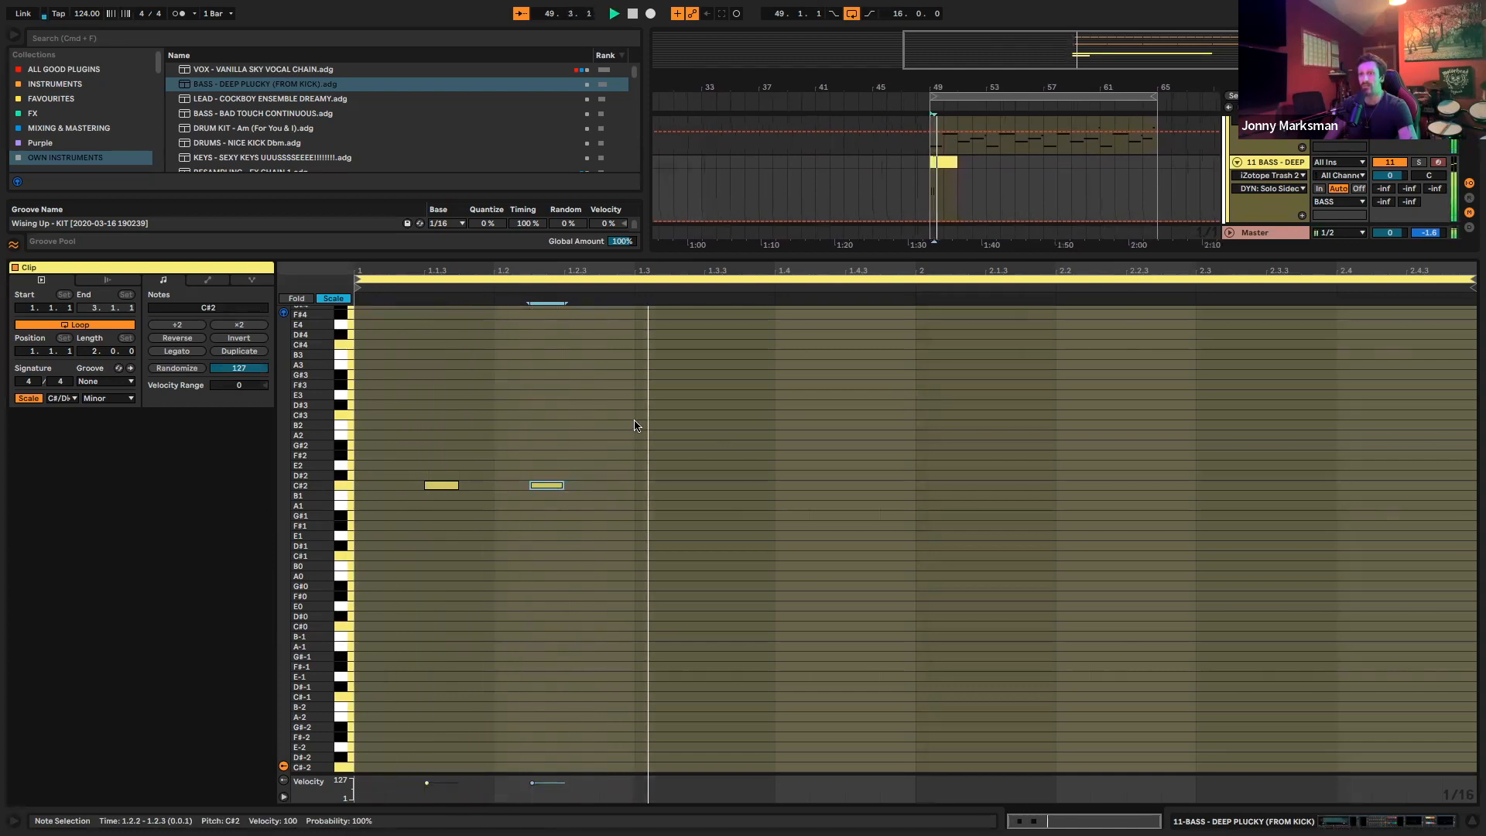
Duplicate the first bar's two C#2 notes into bar 2 and extend the plucky bass clip to bar 65
drag(915, 425, 293, 585)
key(ctrl+d)
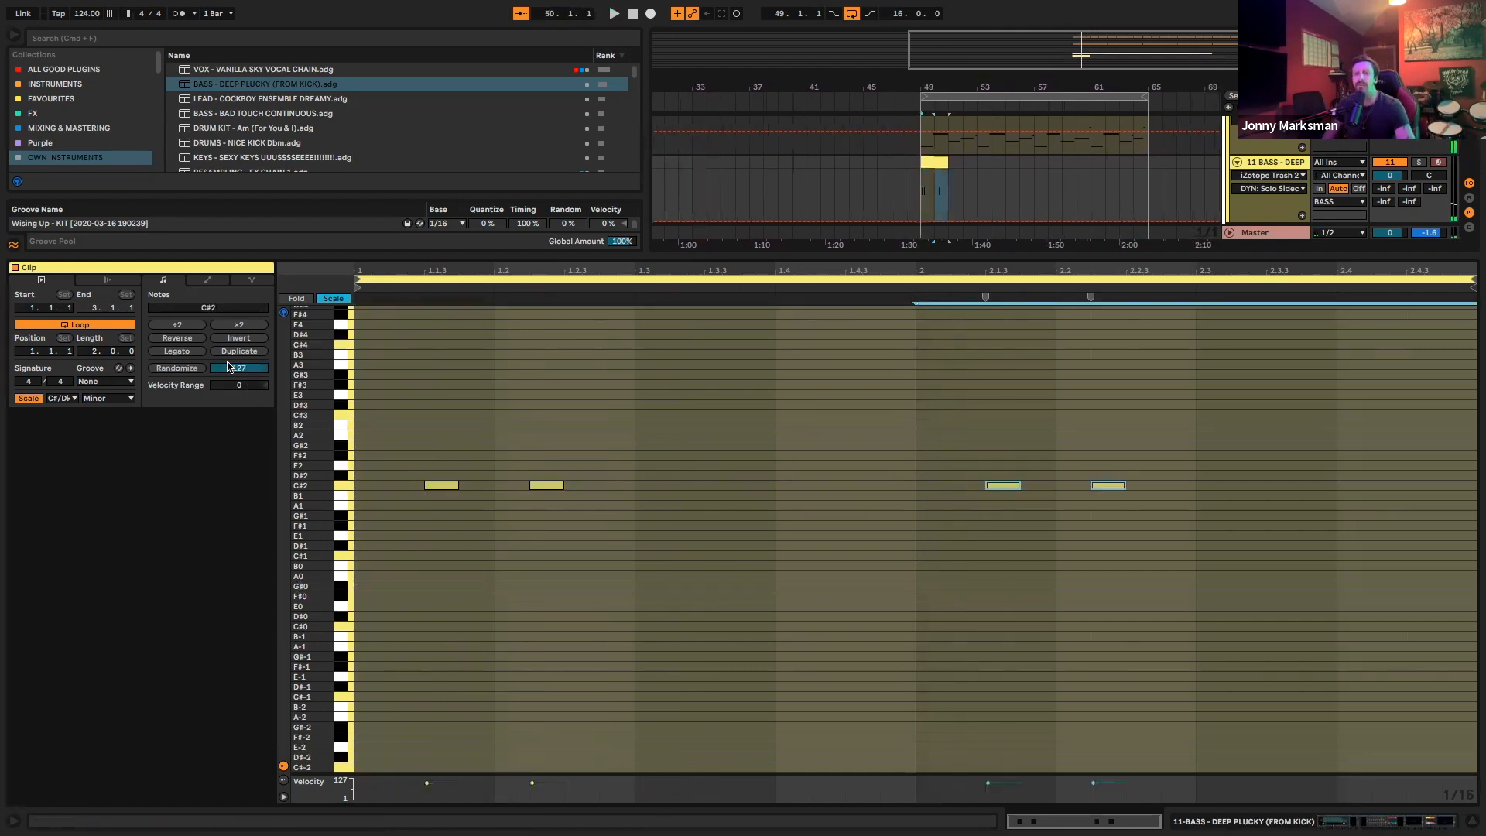
drag(946, 162, 1145, 163)
In Session View, move the KICK-sidechained Multiband Dynamics out of the bypassed bass bus rack to the end of the BASS chain and listen
key(Tab)
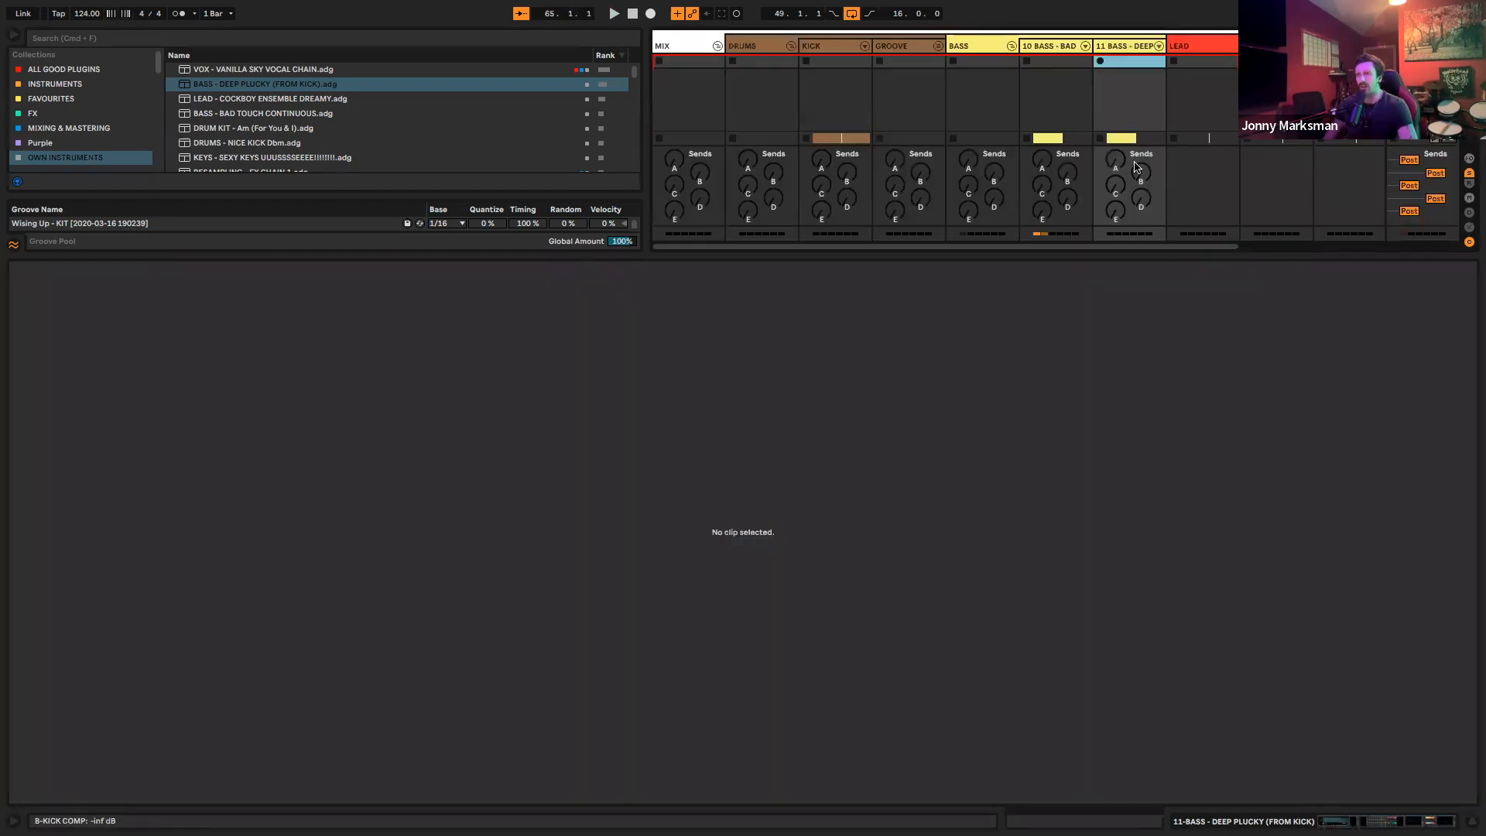
click(841, 47)
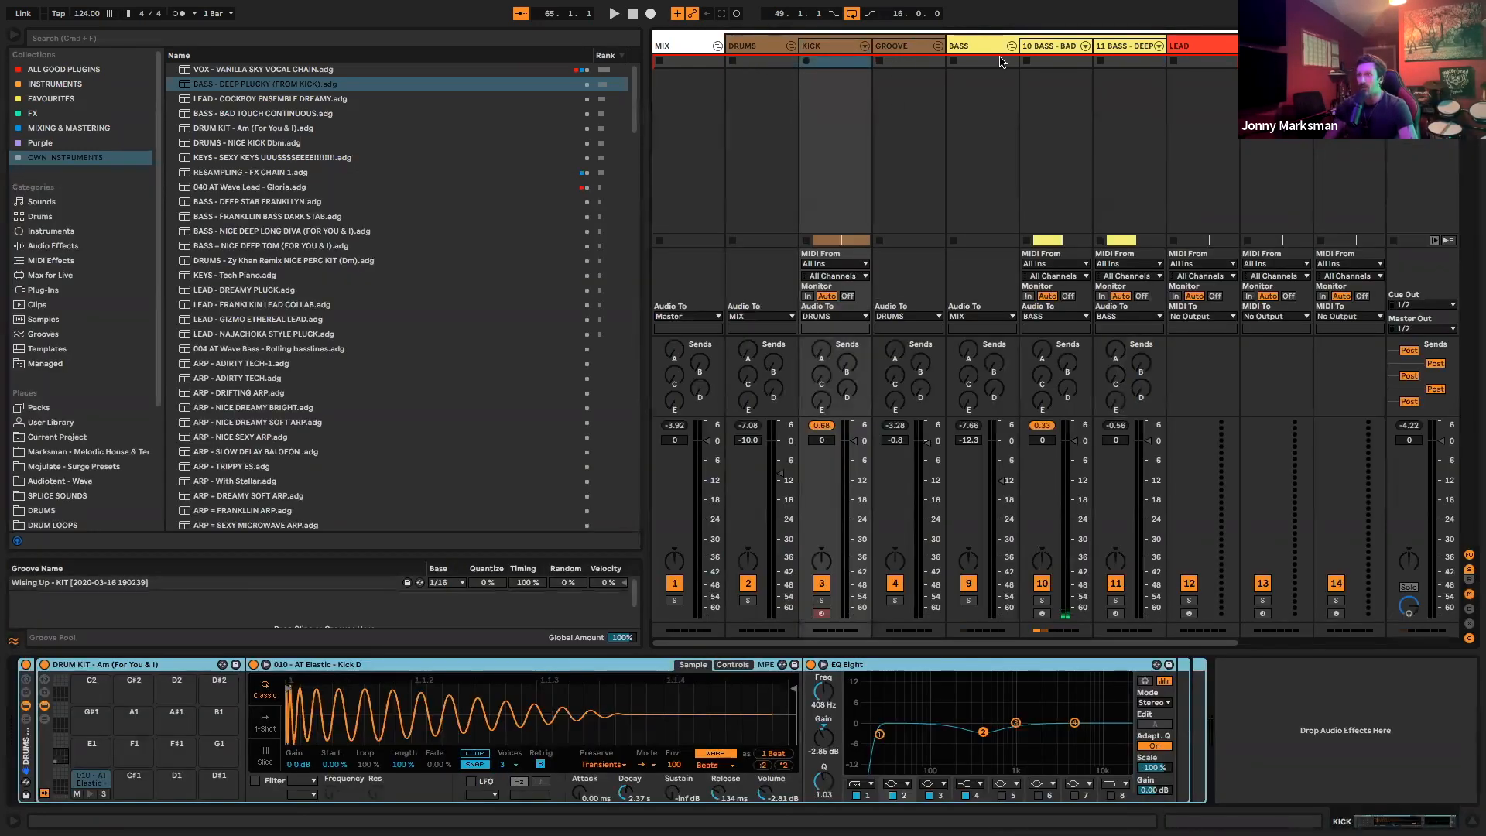
click(987, 46)
scroll(1051, 741, right, 5)
click(1016, 667)
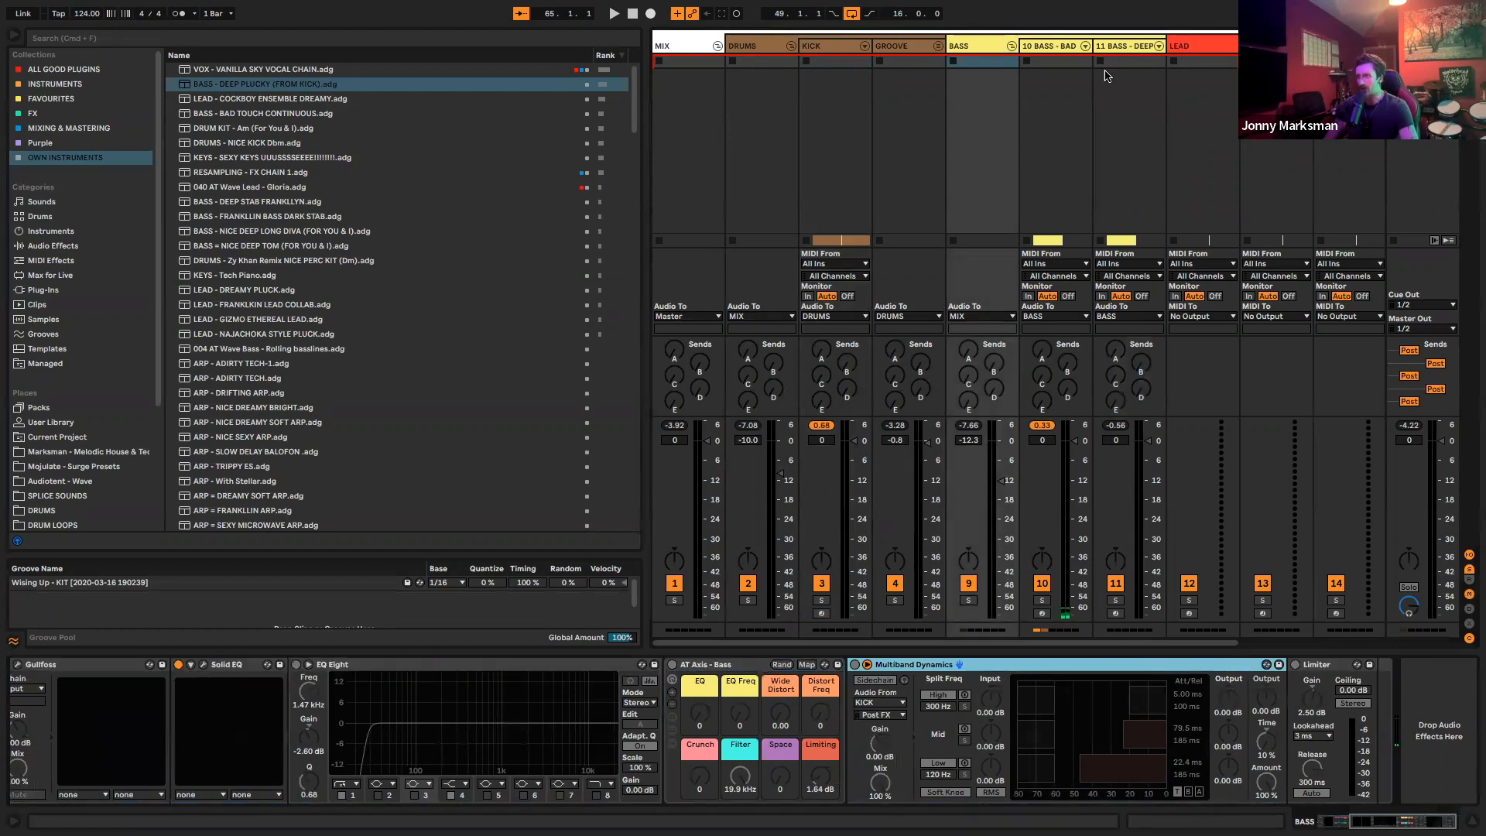
drag(1363, 682, 1446, 650)
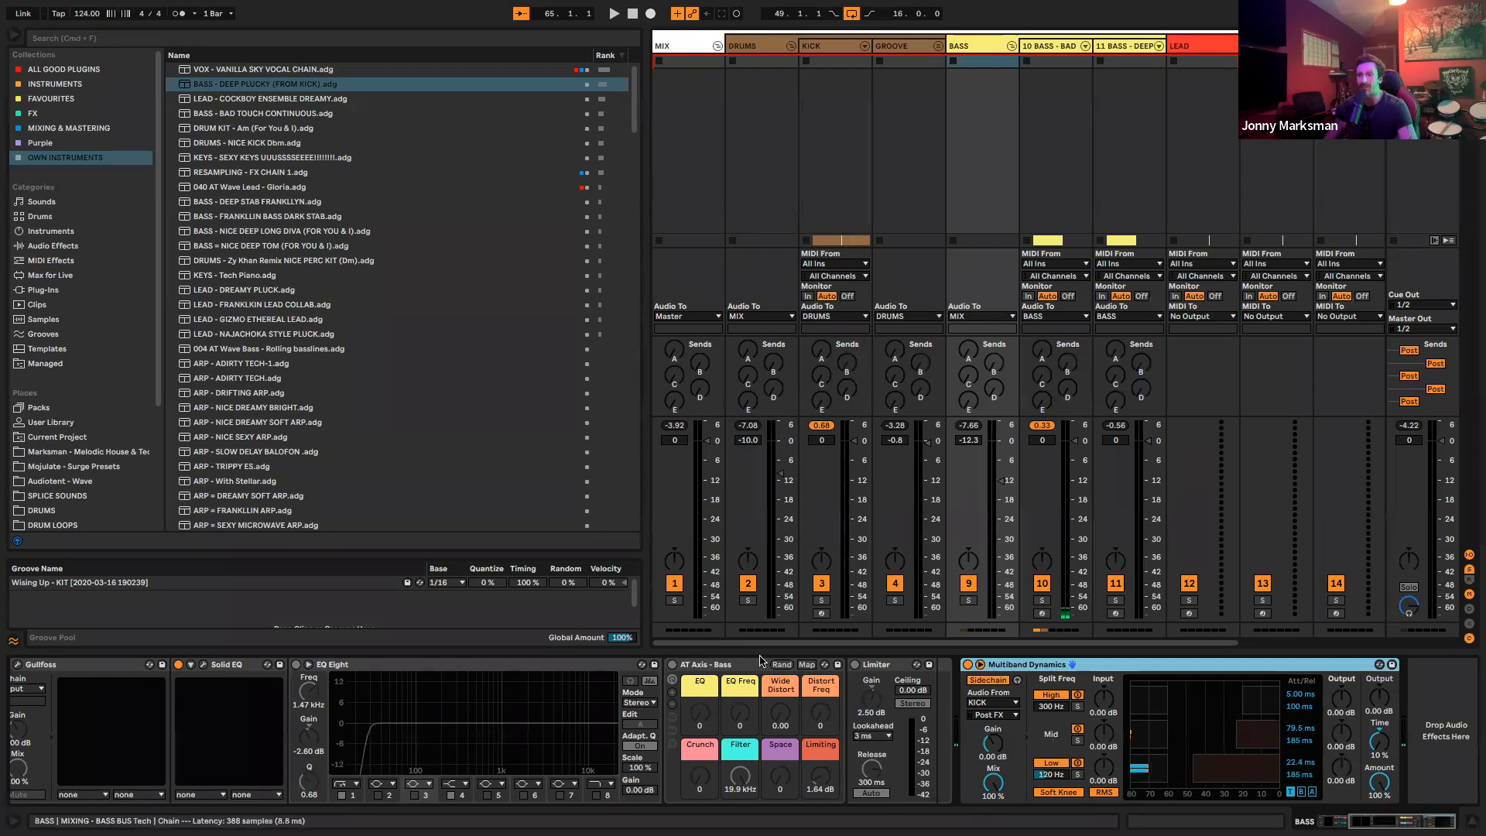
key(space)
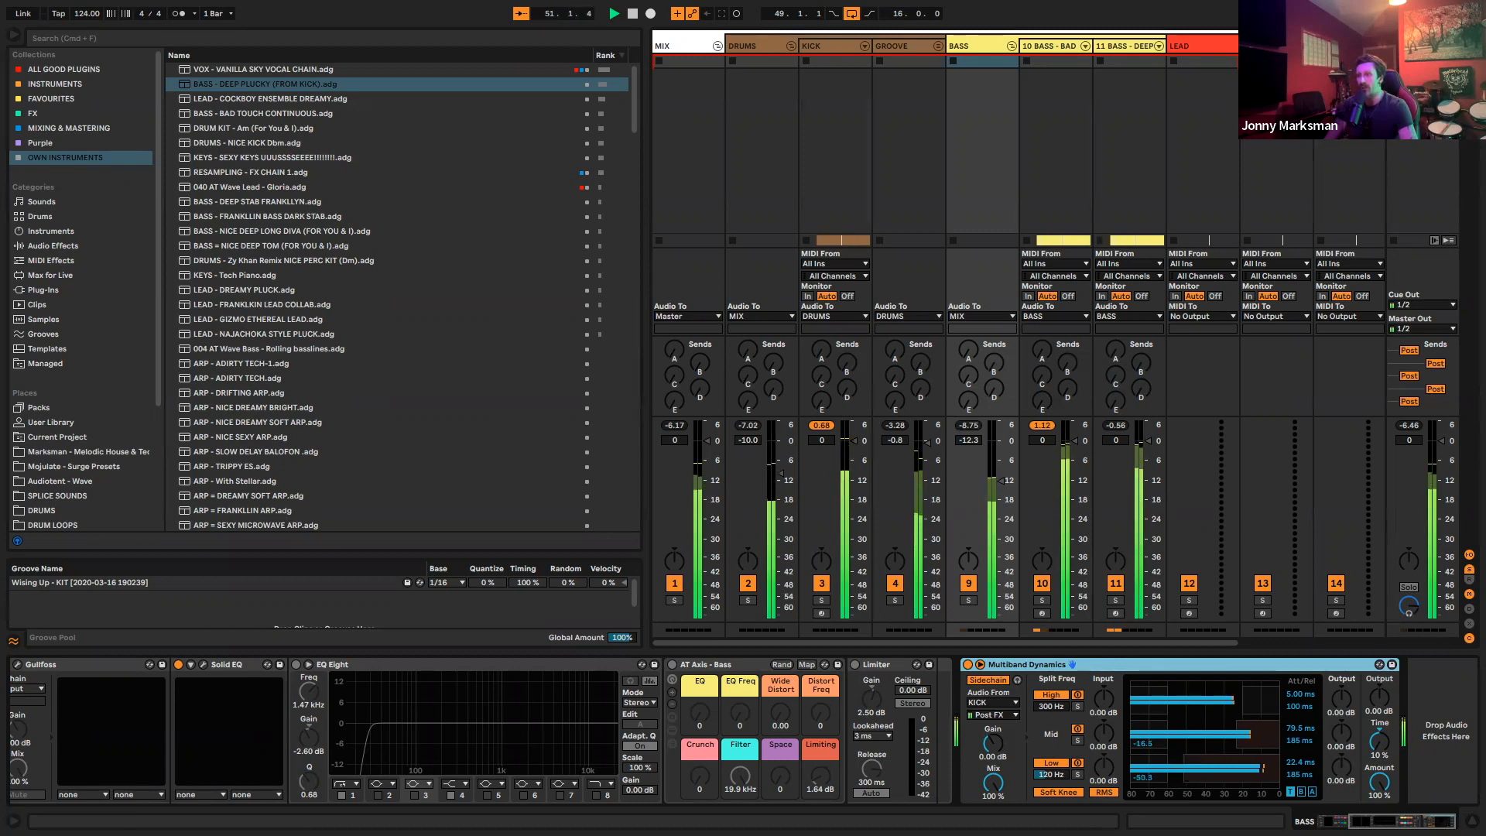
key(space)
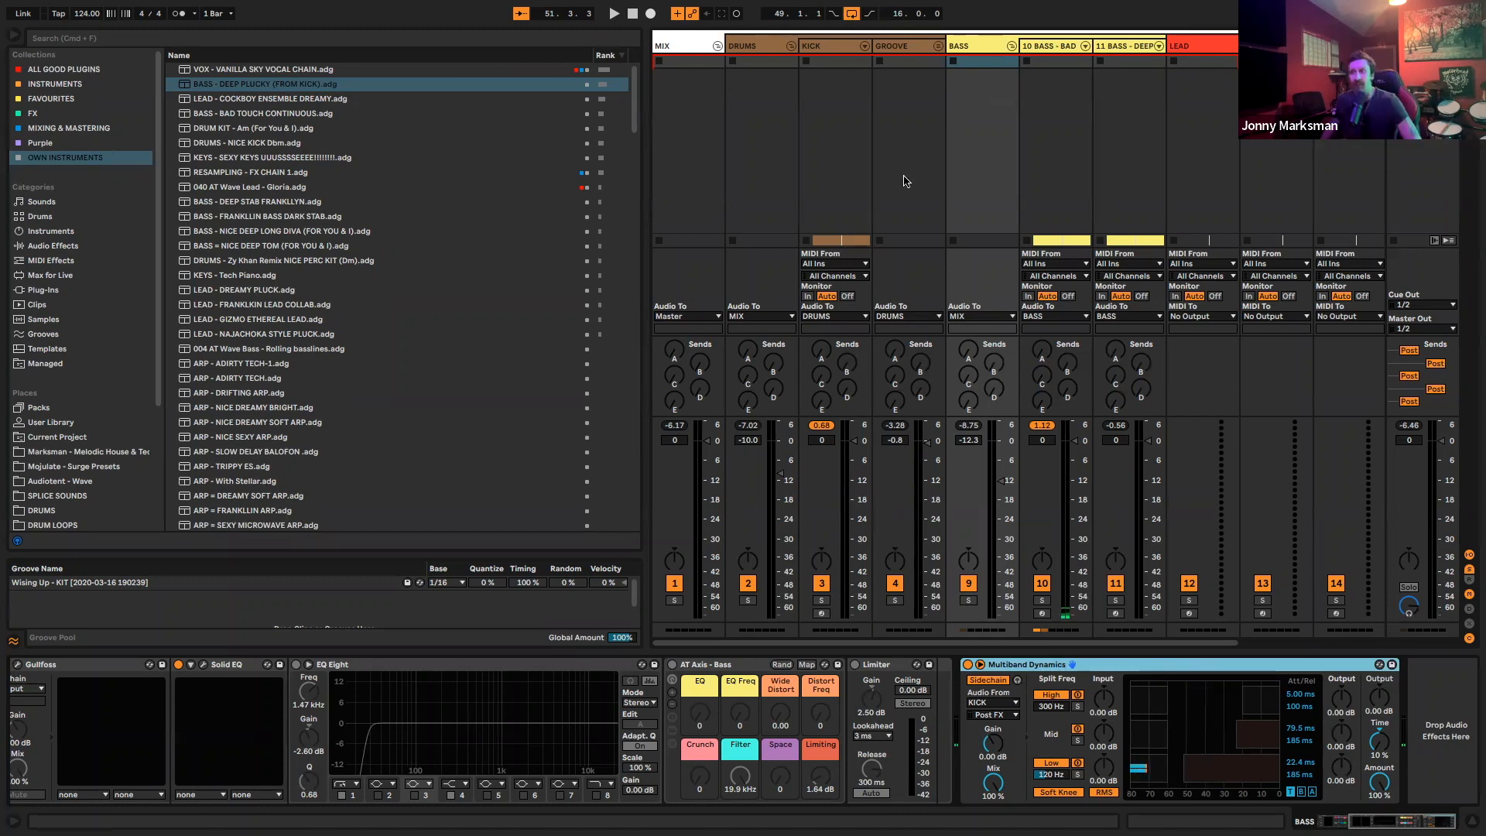
Play the arrangement and compare the two basses by switching off BASS - BAD TOUCH CONTINUOUS and BASS - DEEP PLUCKY in turn
click(1118, 52)
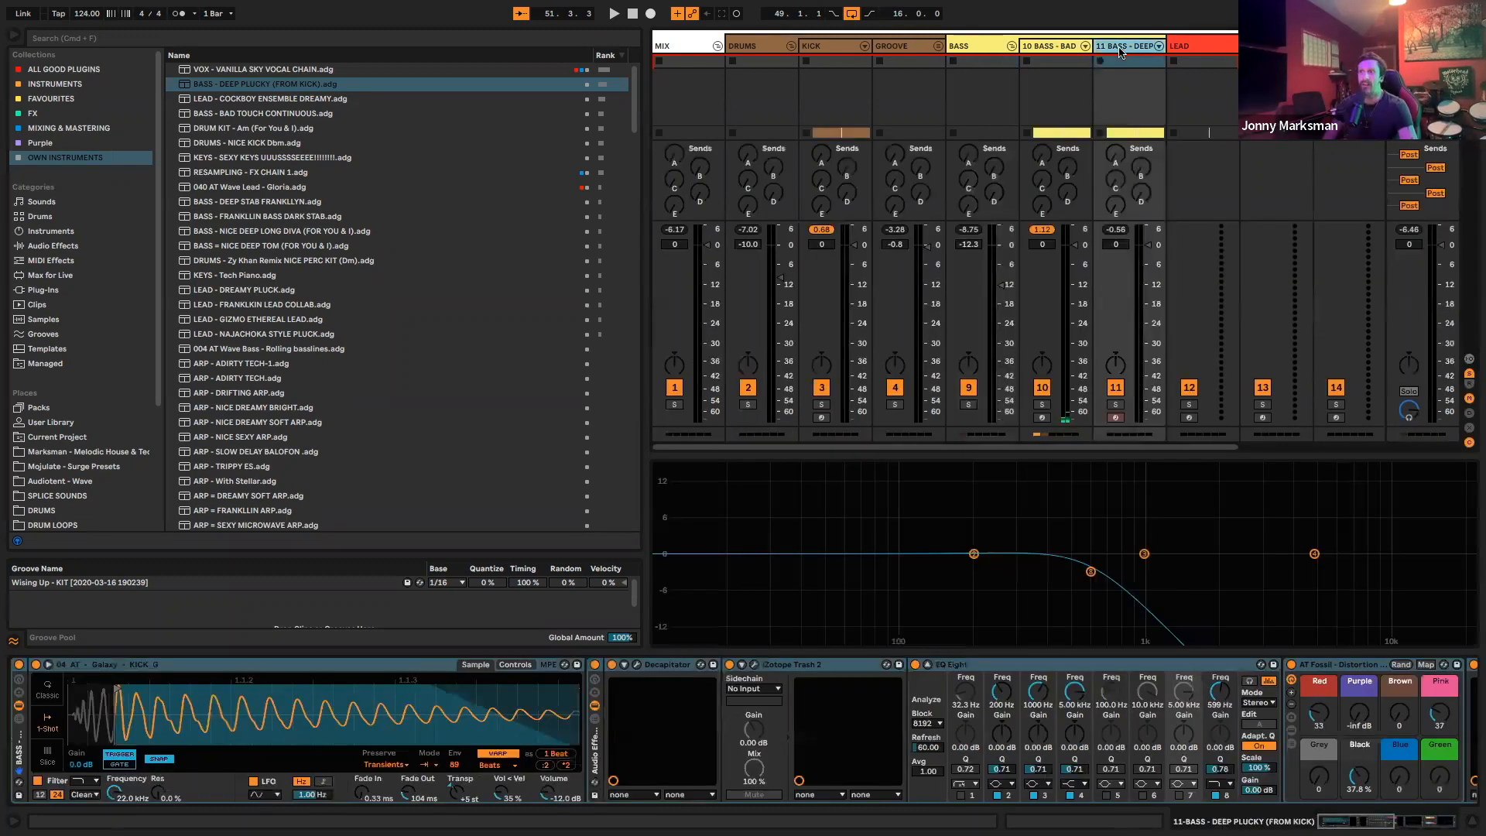
click(995, 52)
key(space)
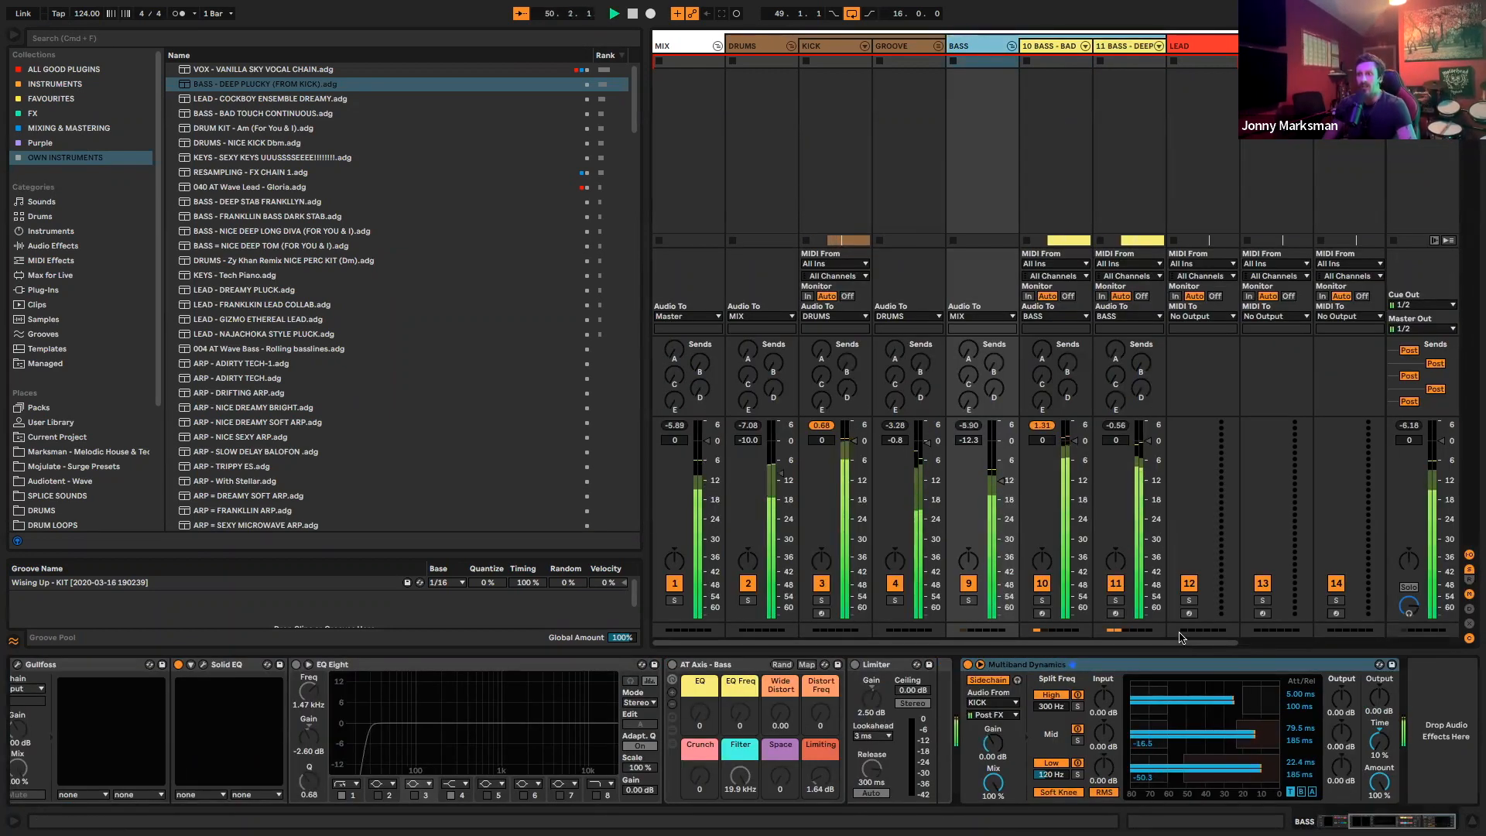
click(1043, 583)
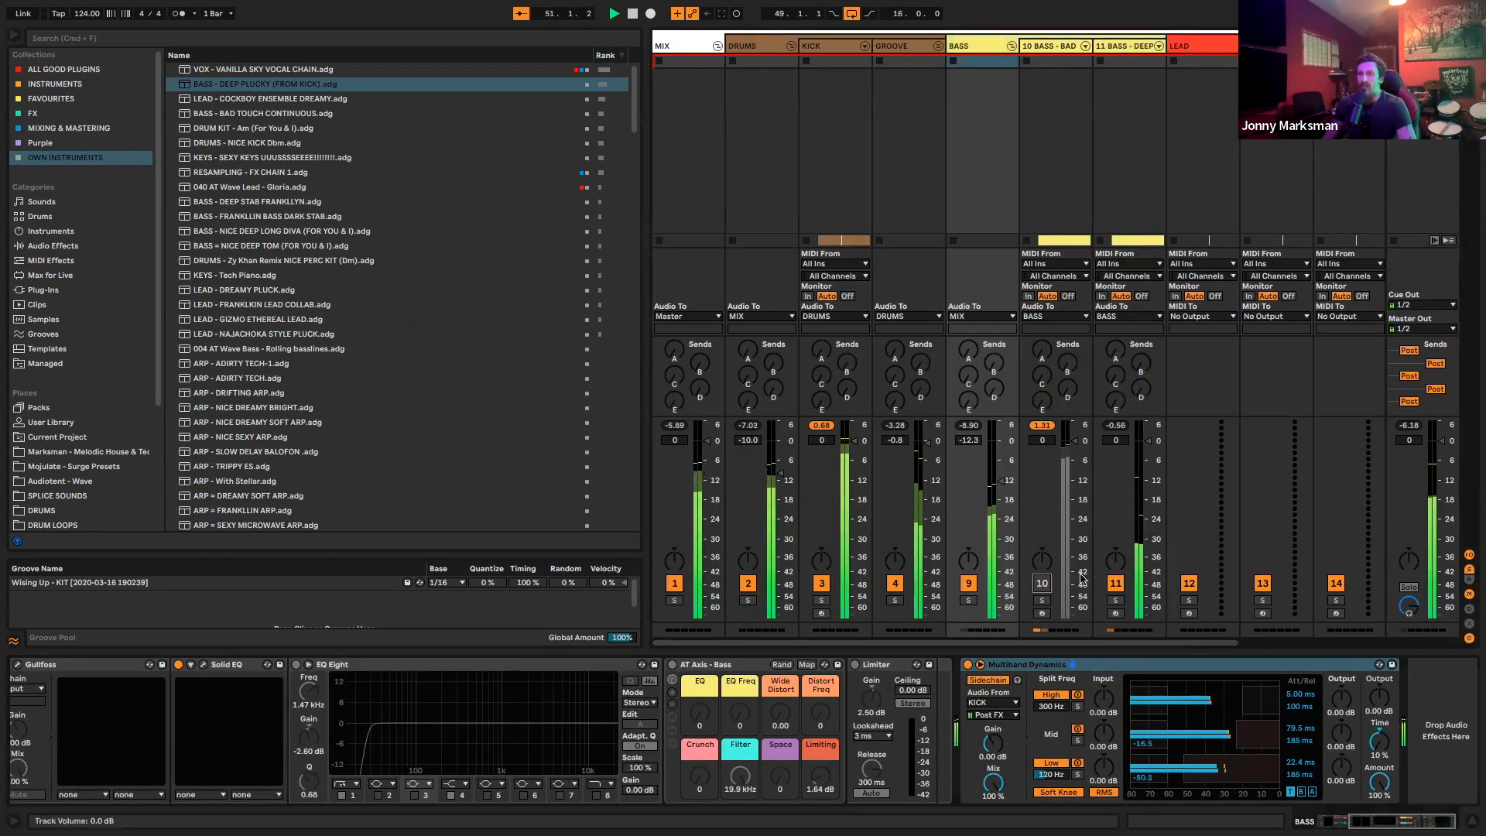
click(1042, 583)
click(1115, 583)
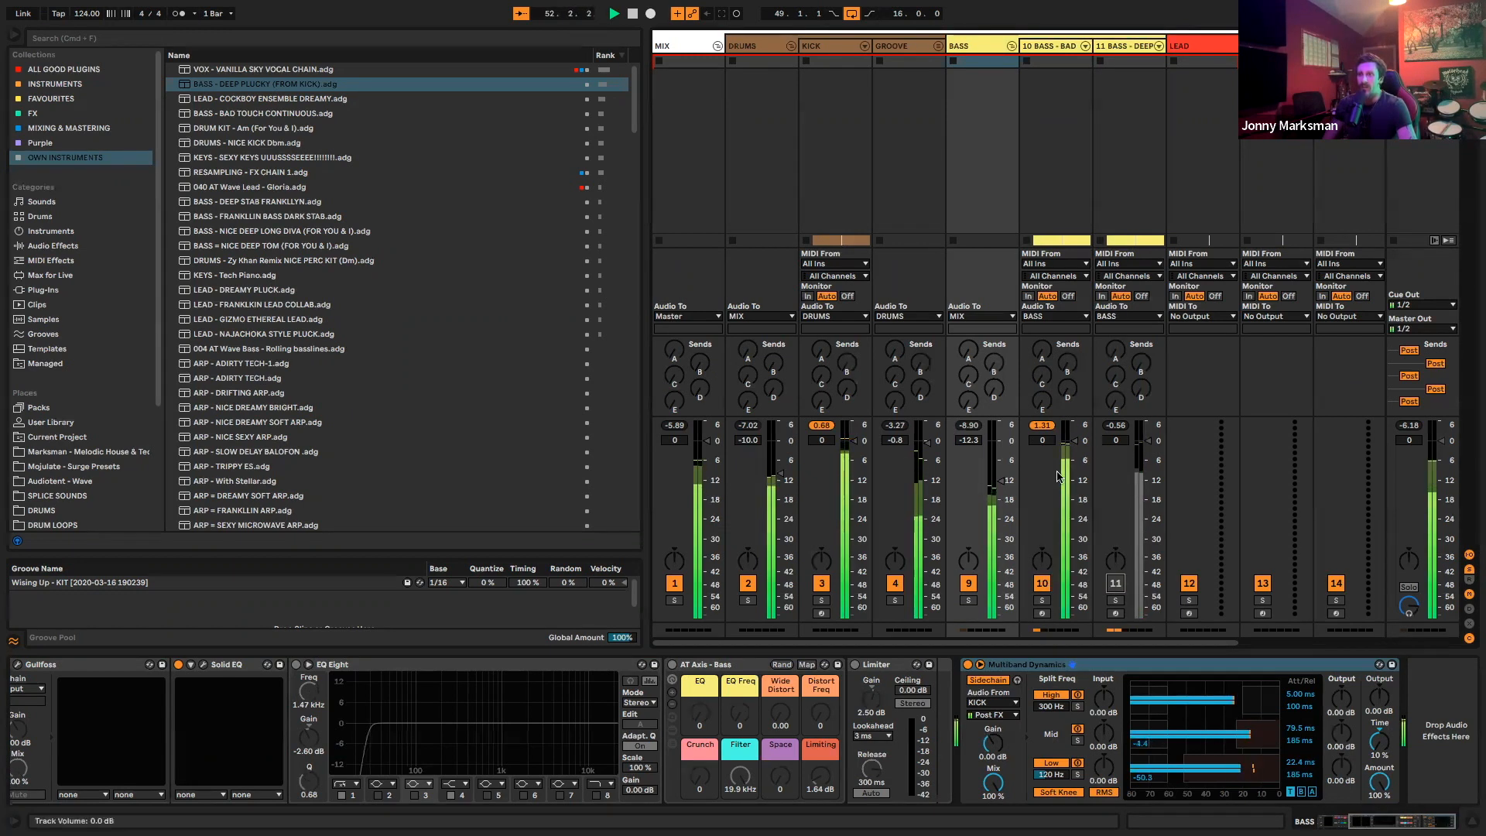
Solo the BASS - BAD TOUCH CONTINUOUS track, the DRUMS group and the BASS - DEEP PLUCKY track
click(1042, 600)
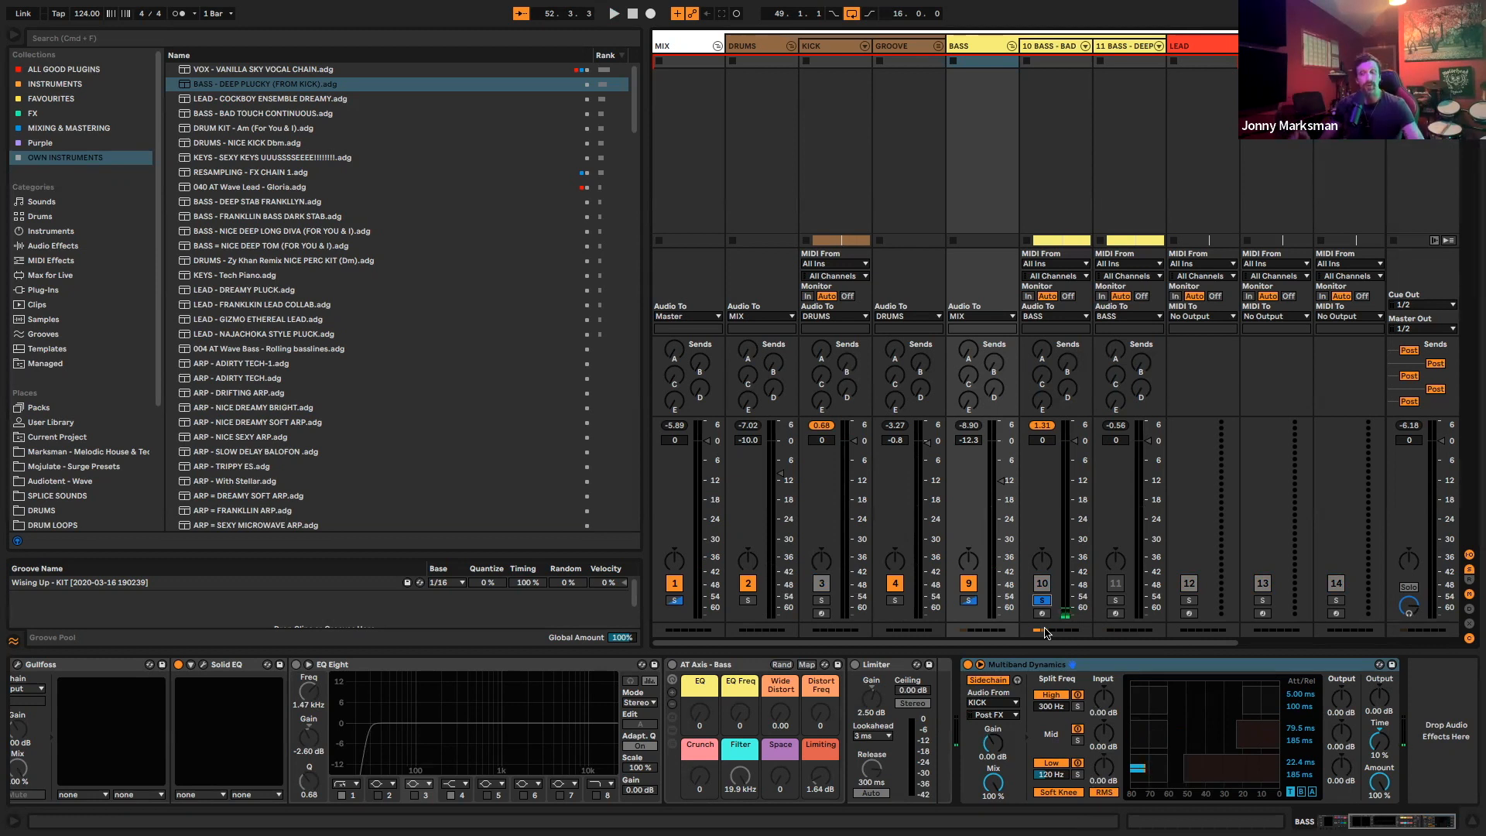
click(769, 43)
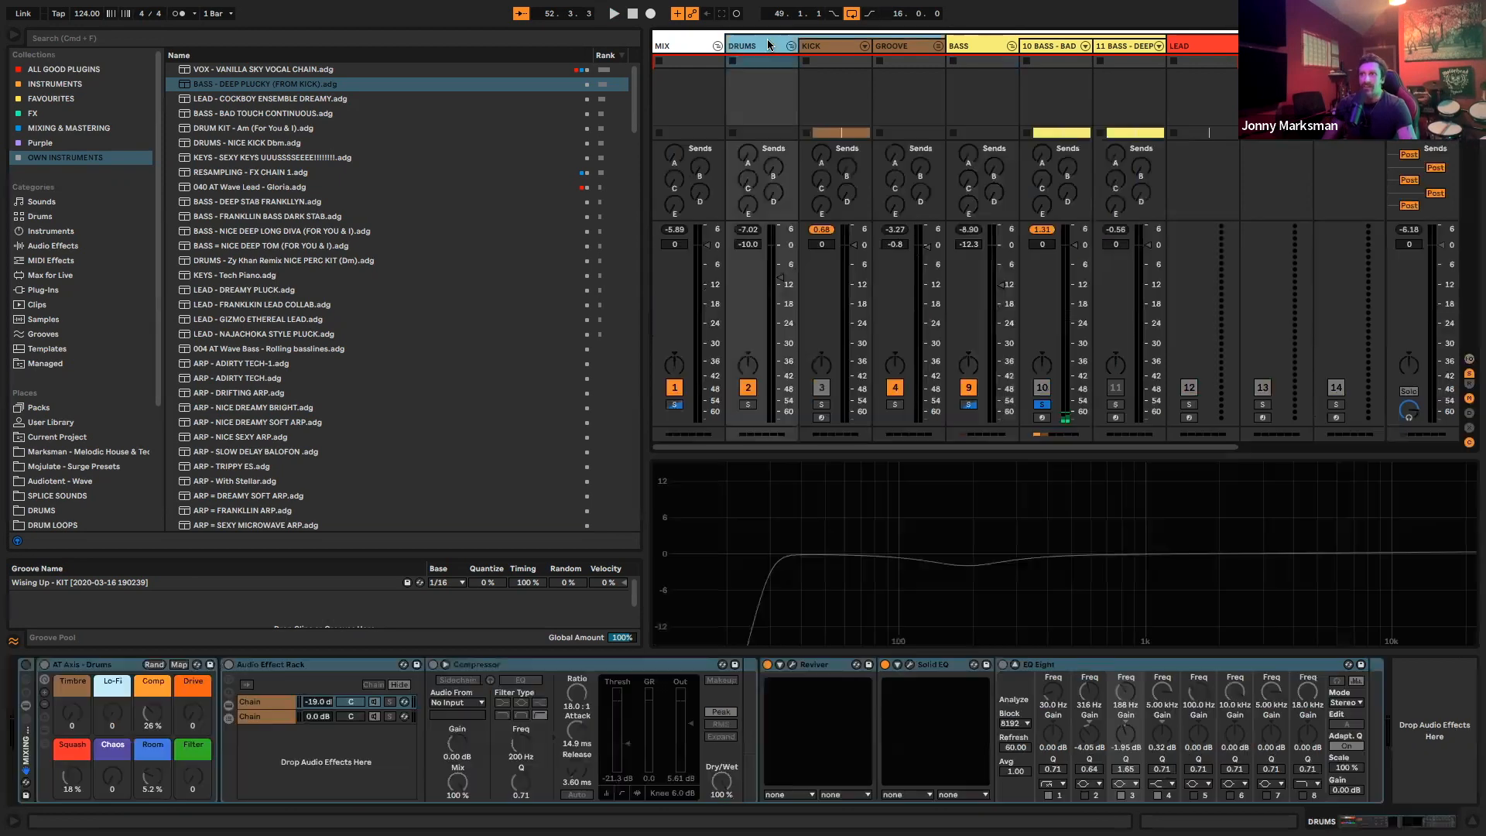
click(823, 44)
click(744, 597)
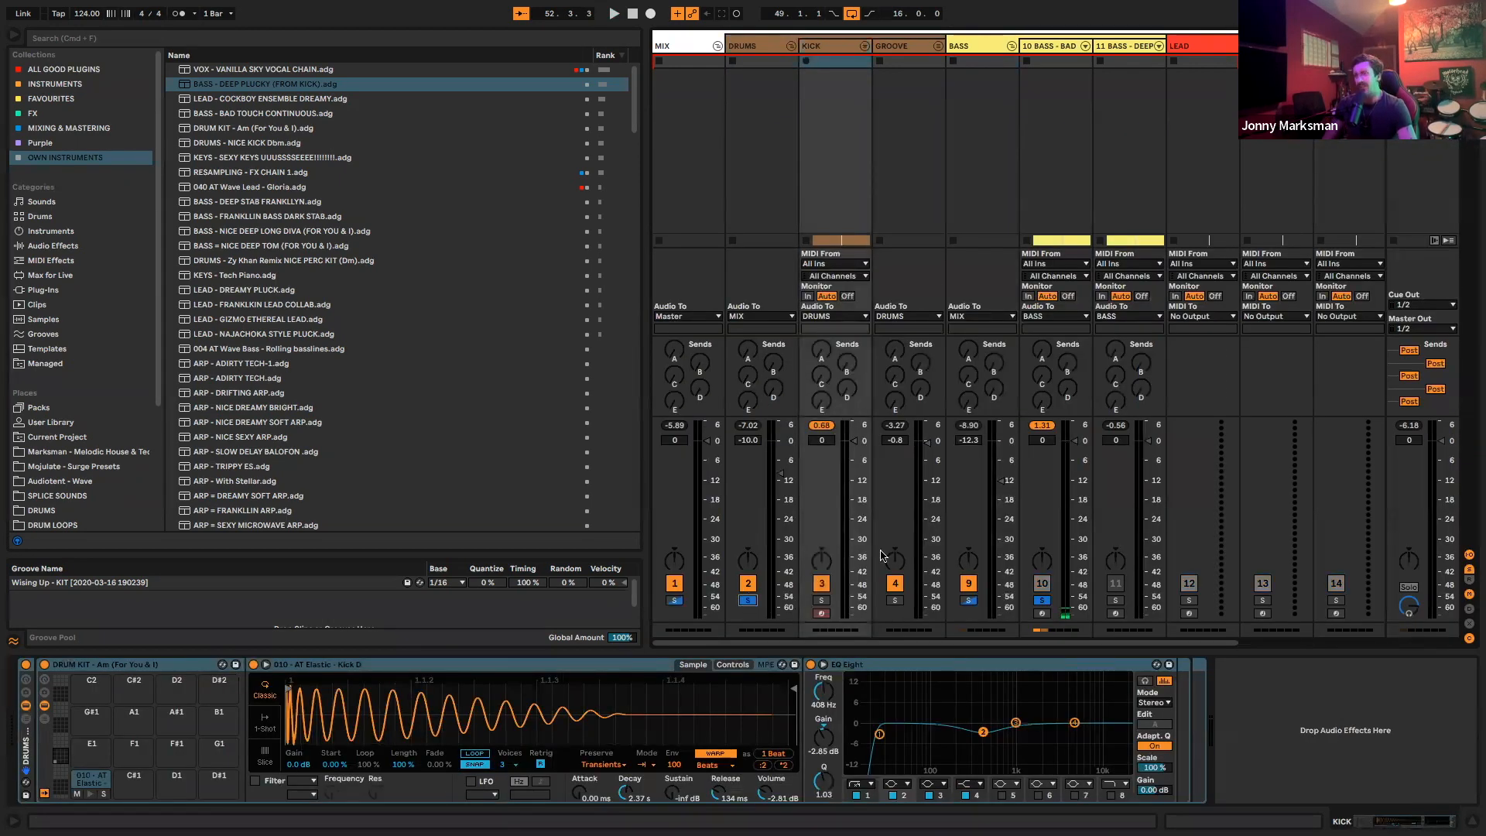
click(1047, 48)
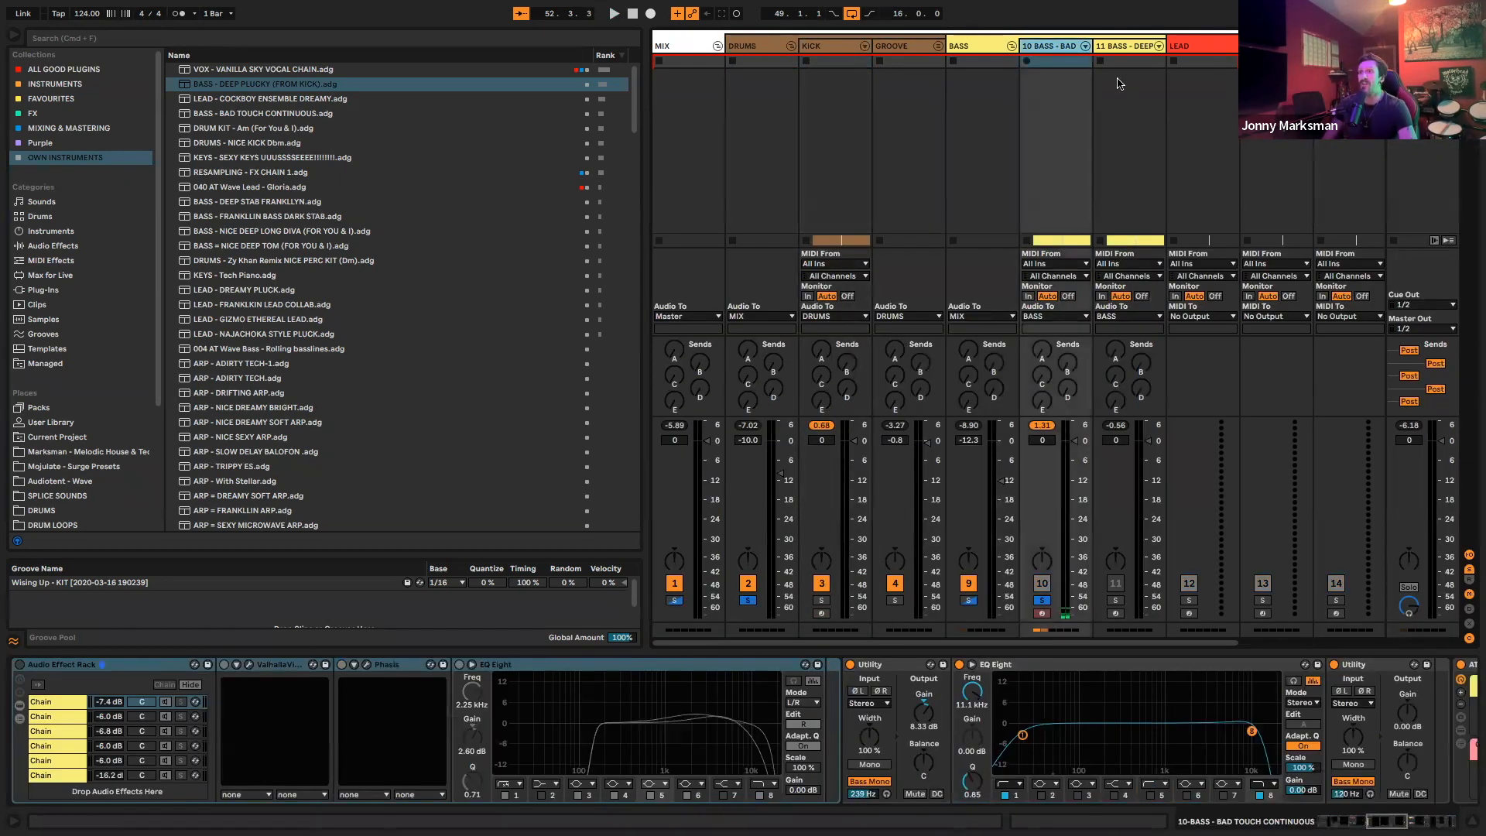
click(1127, 47)
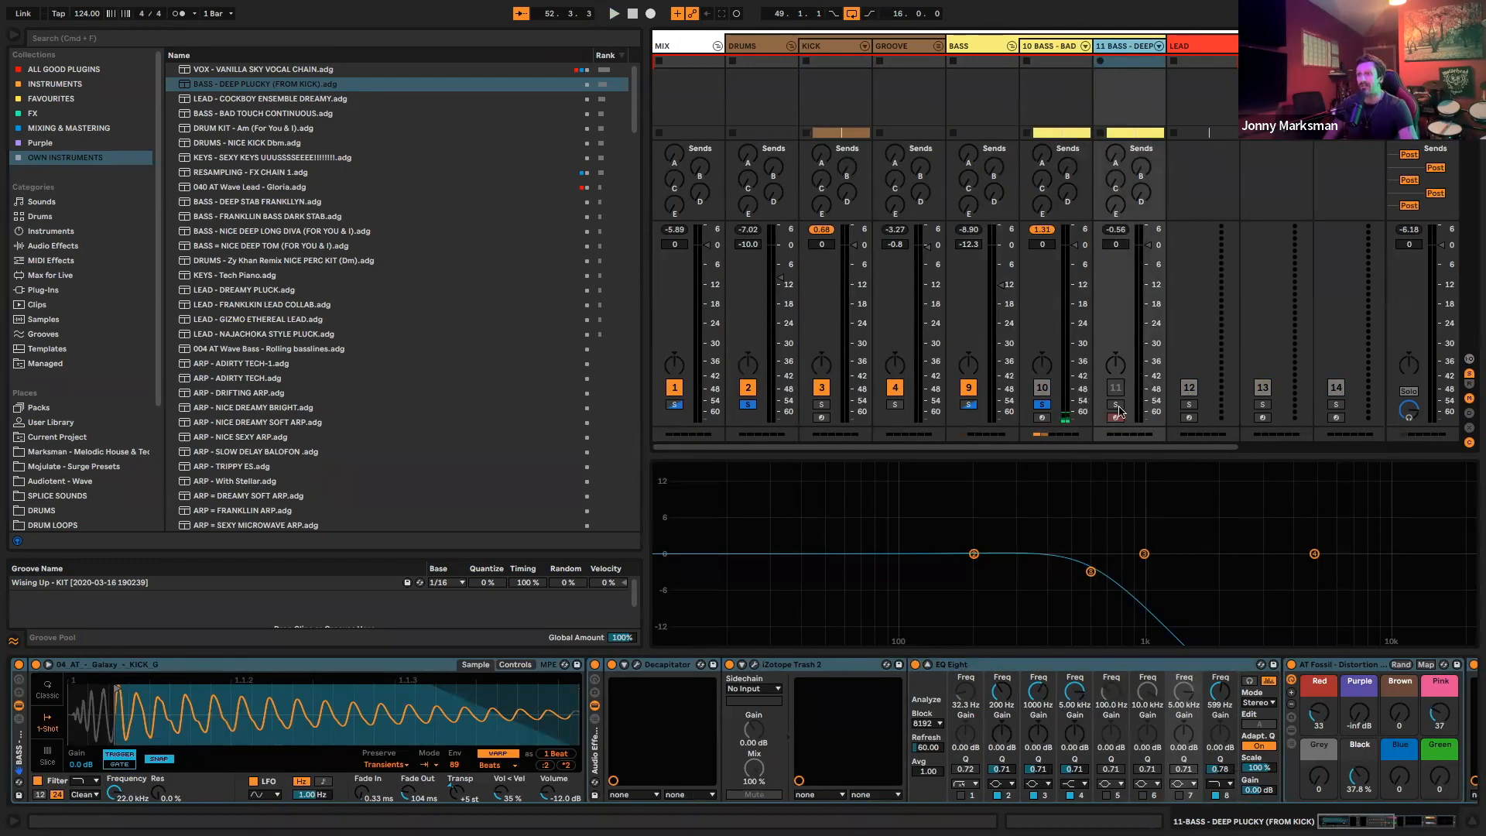
On BASS - BAD TOUCH CONTINUOUS, place Multiband Dynamics between Compressor and Utility, with 11-BASS - DEEP PLUCKY (FROM KICK) as sidechain source
click(1047, 46)
scroll(559, 672, right, 5)
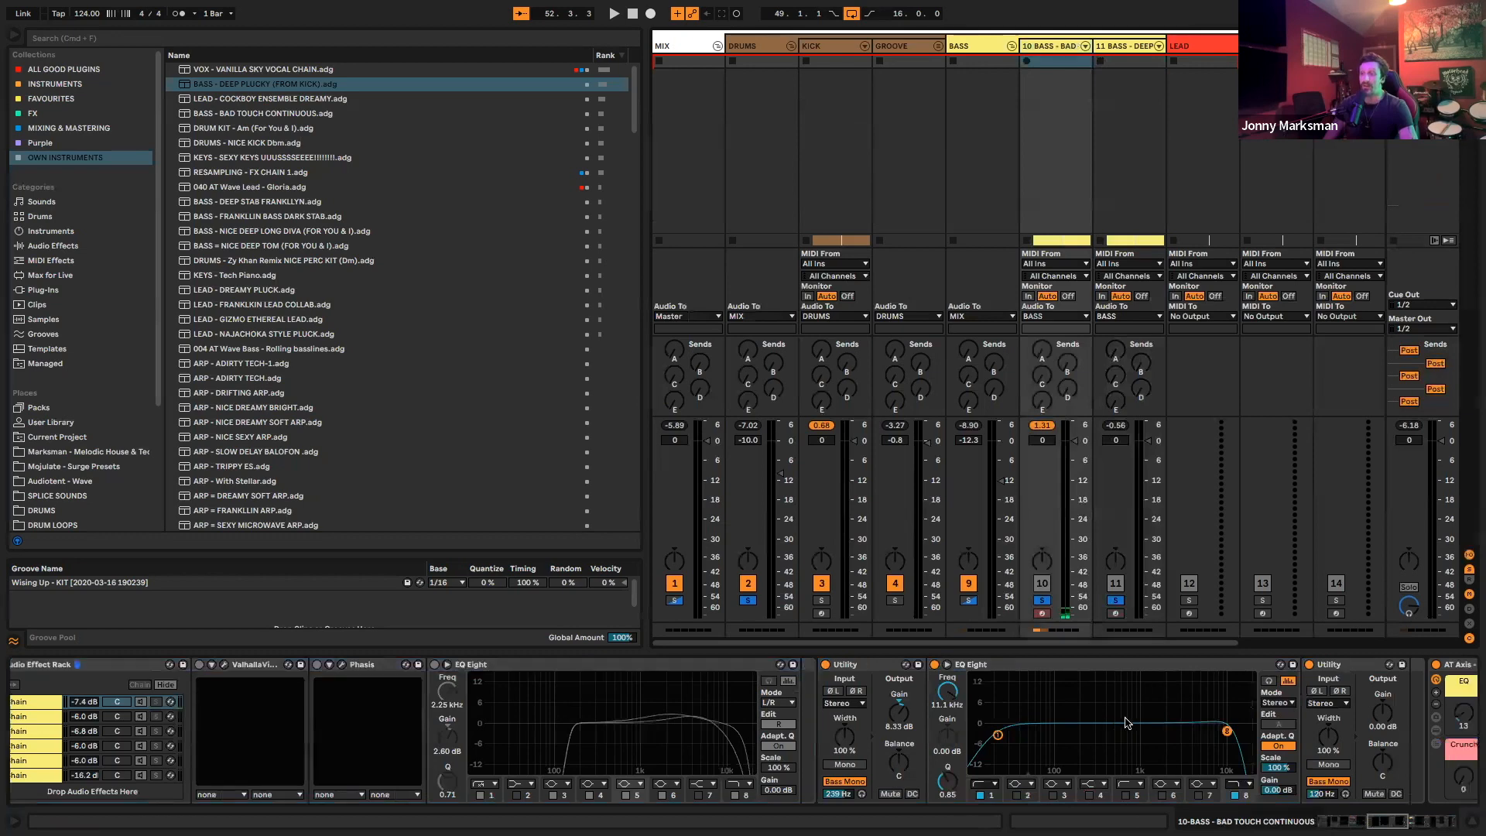
mouse_move(559, 672)
mouse_down()
mouse_move(945, 713)
mouse_move(1119, 714)
mouse_move(1215, 690)
mouse_up()
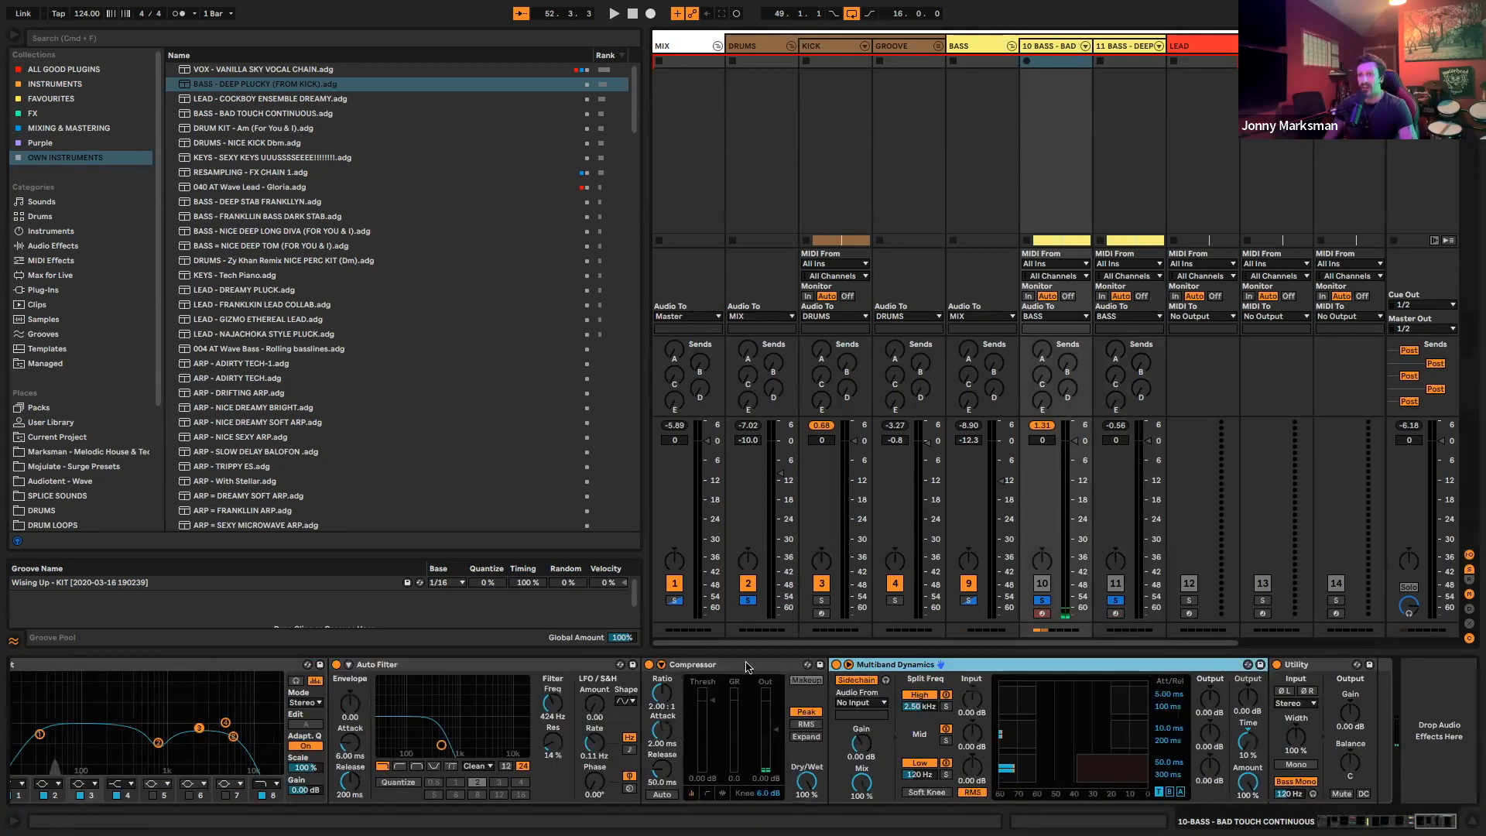
click(860, 703)
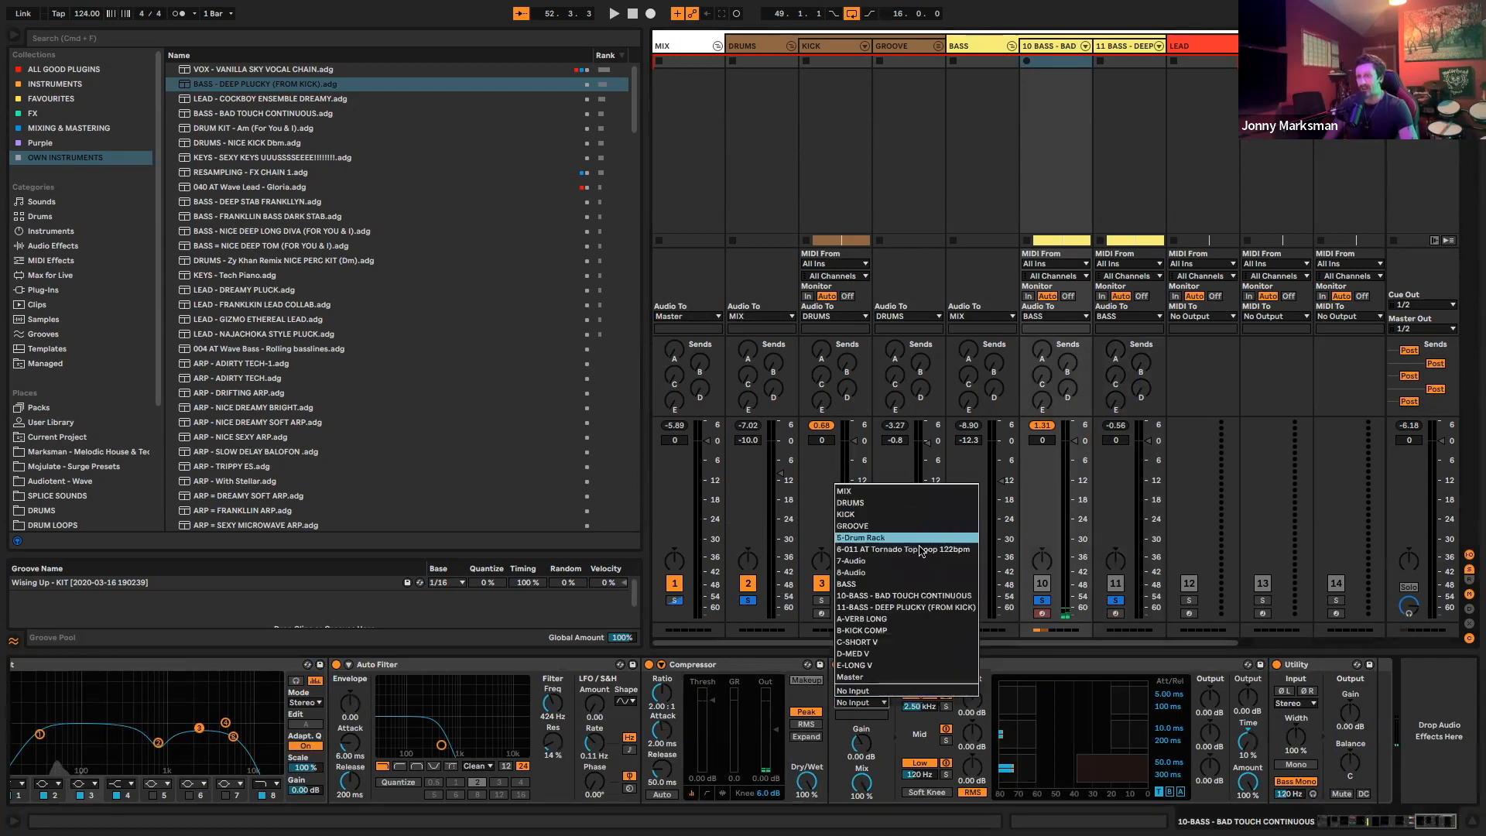
click(934, 608)
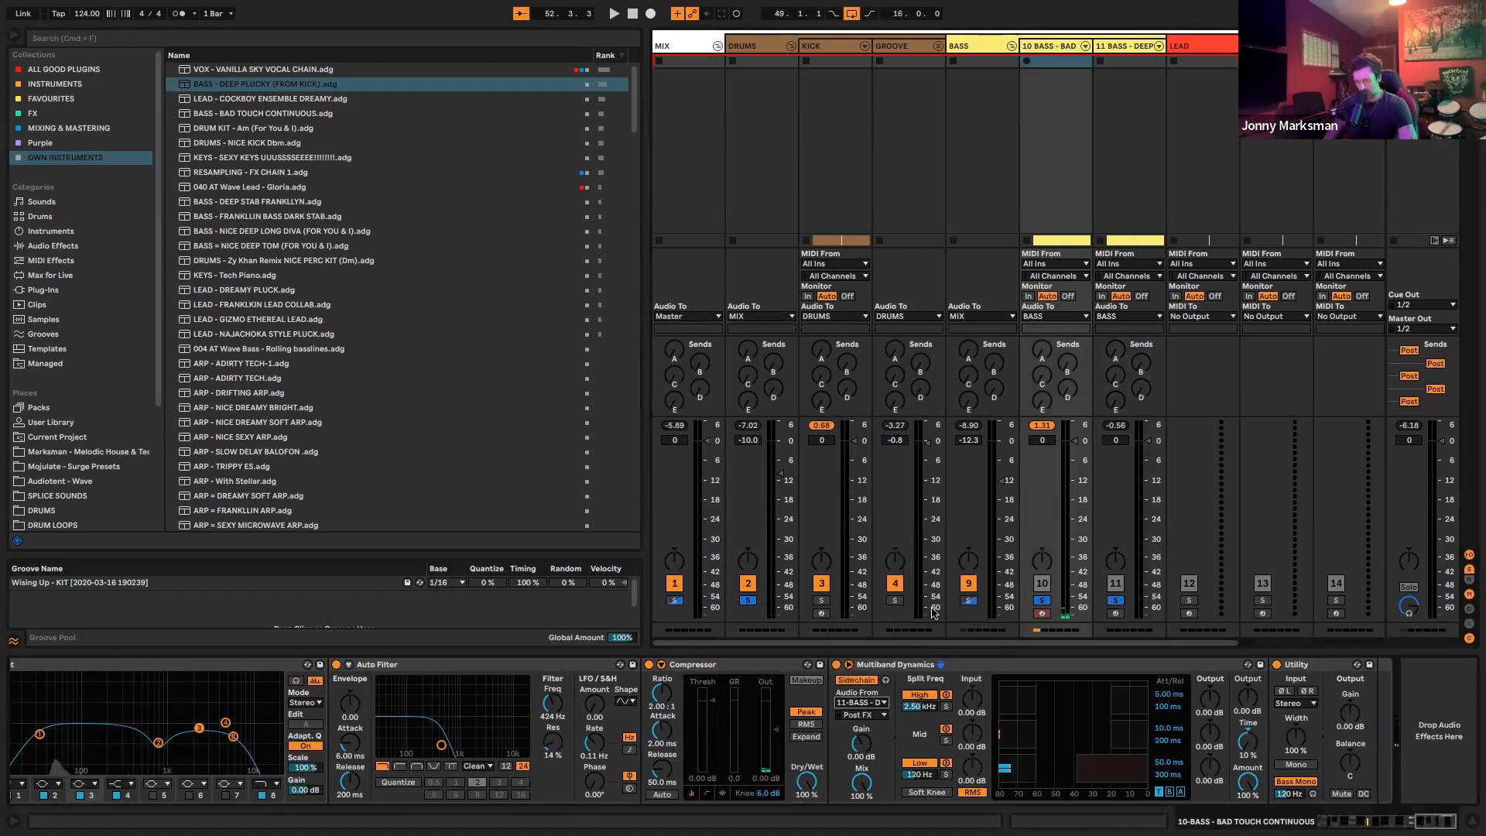
Set the Multiband Dynamics high split frequency to 300 Hz and lower the BASS - BAD TOUCH CONTINUOUS track volume to -2.7 dB
key(space)
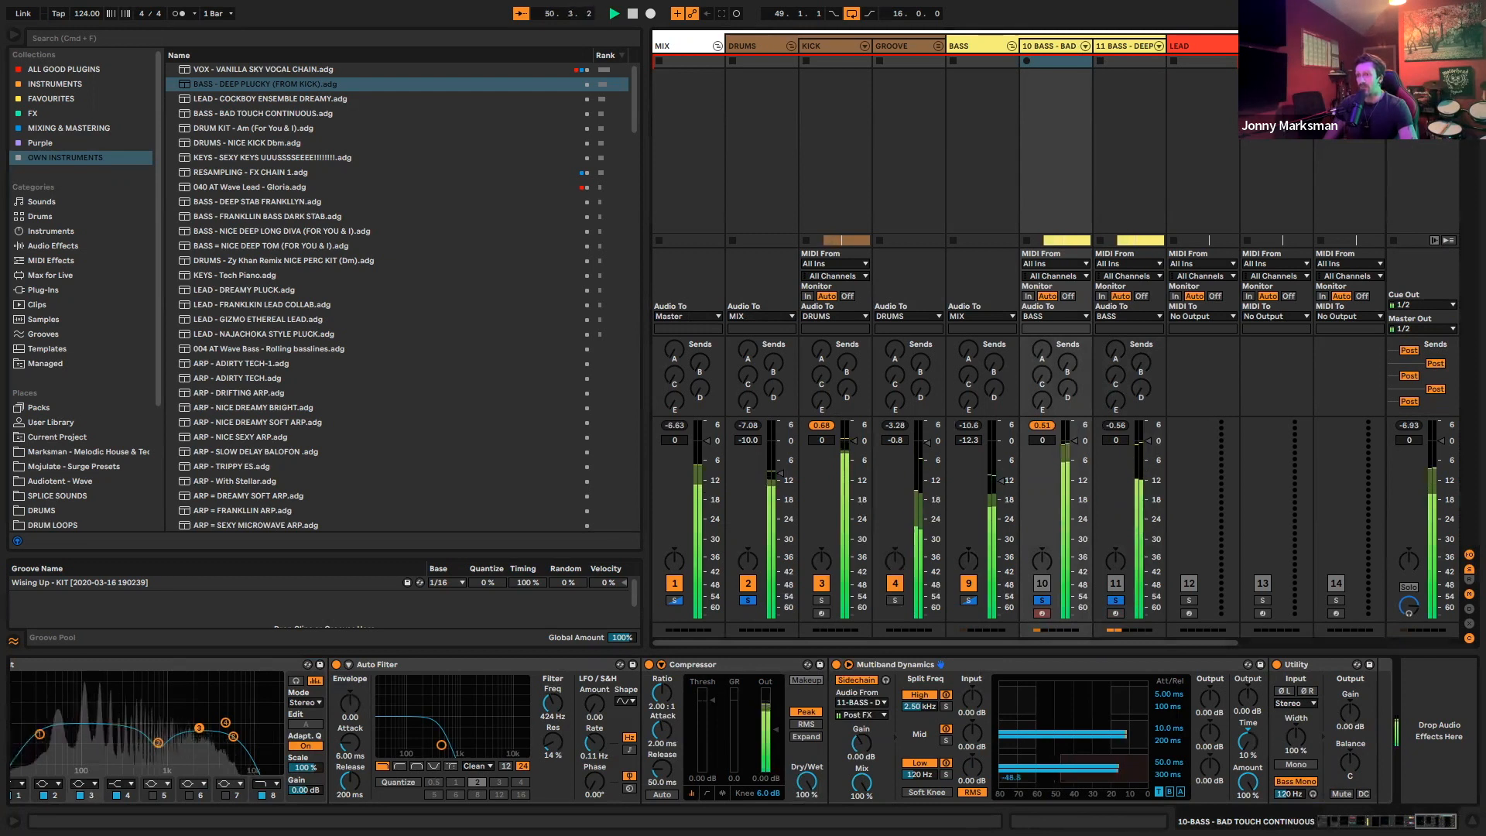
text(300)
key(Return)
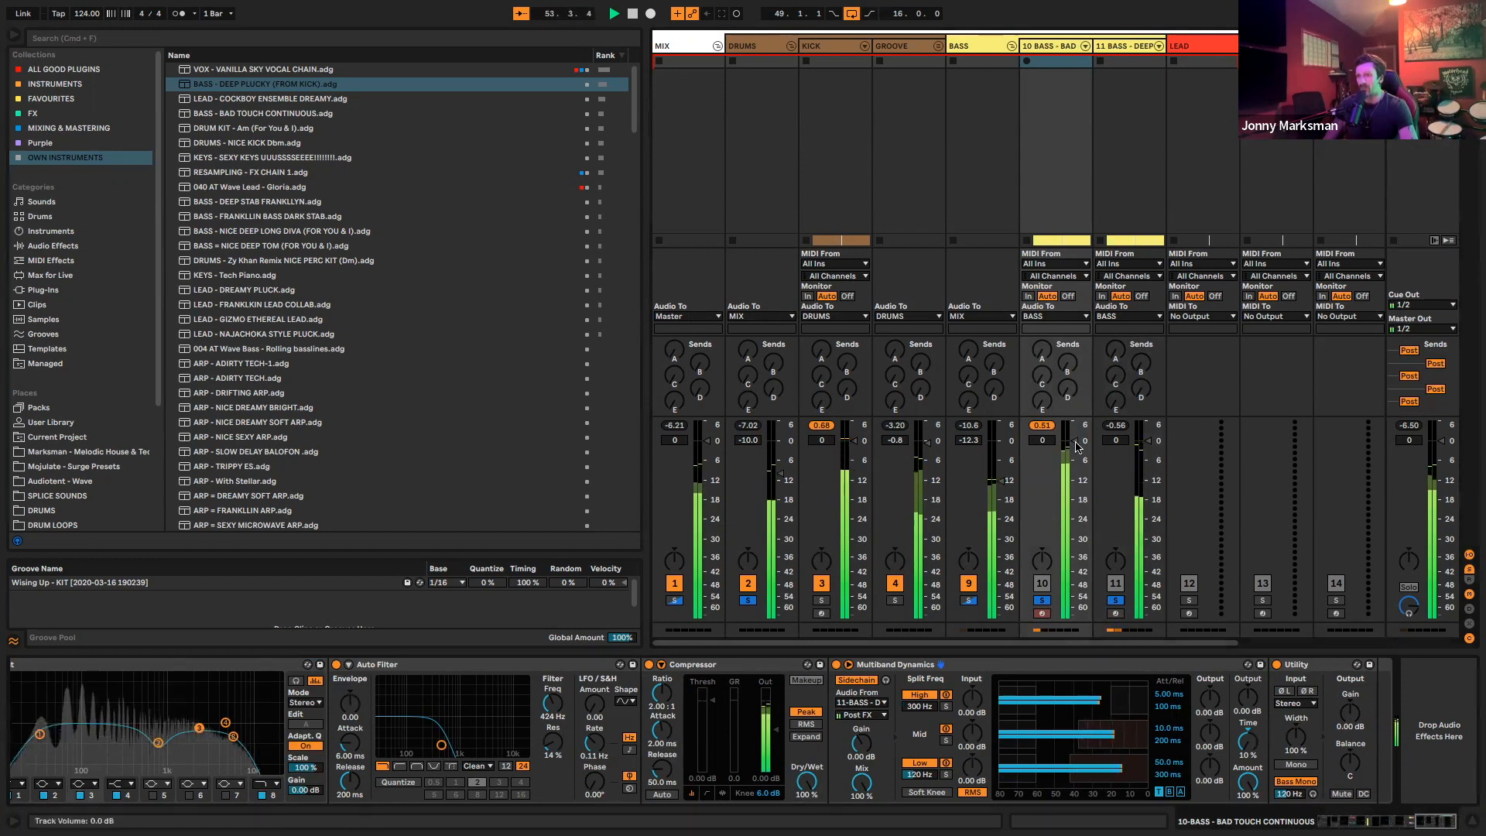
drag(1067, 432, 1067, 440)
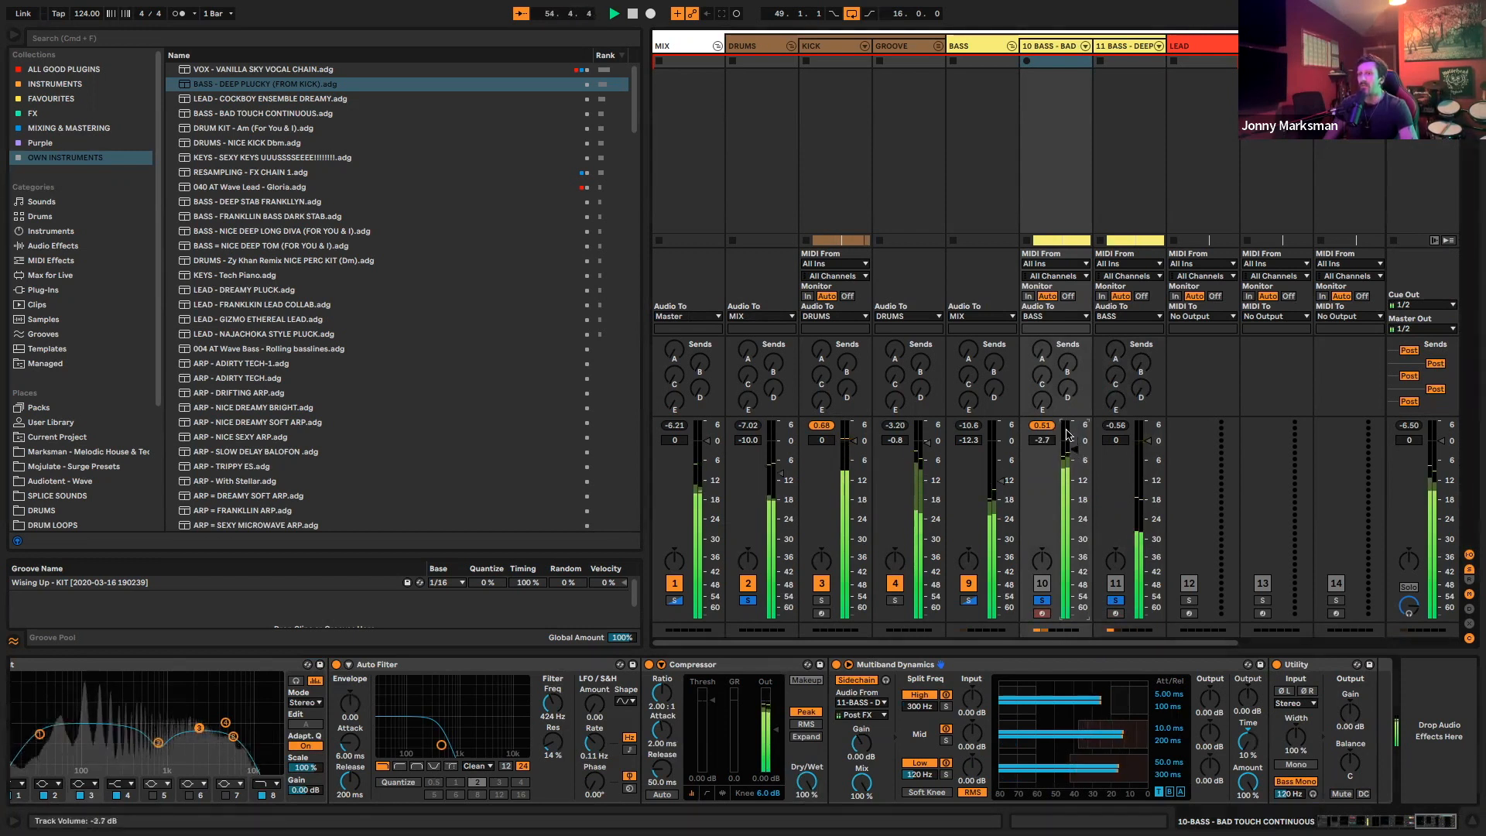
Switch on the bass bus effect rack on the BASS group and play the arrangement
click(980, 46)
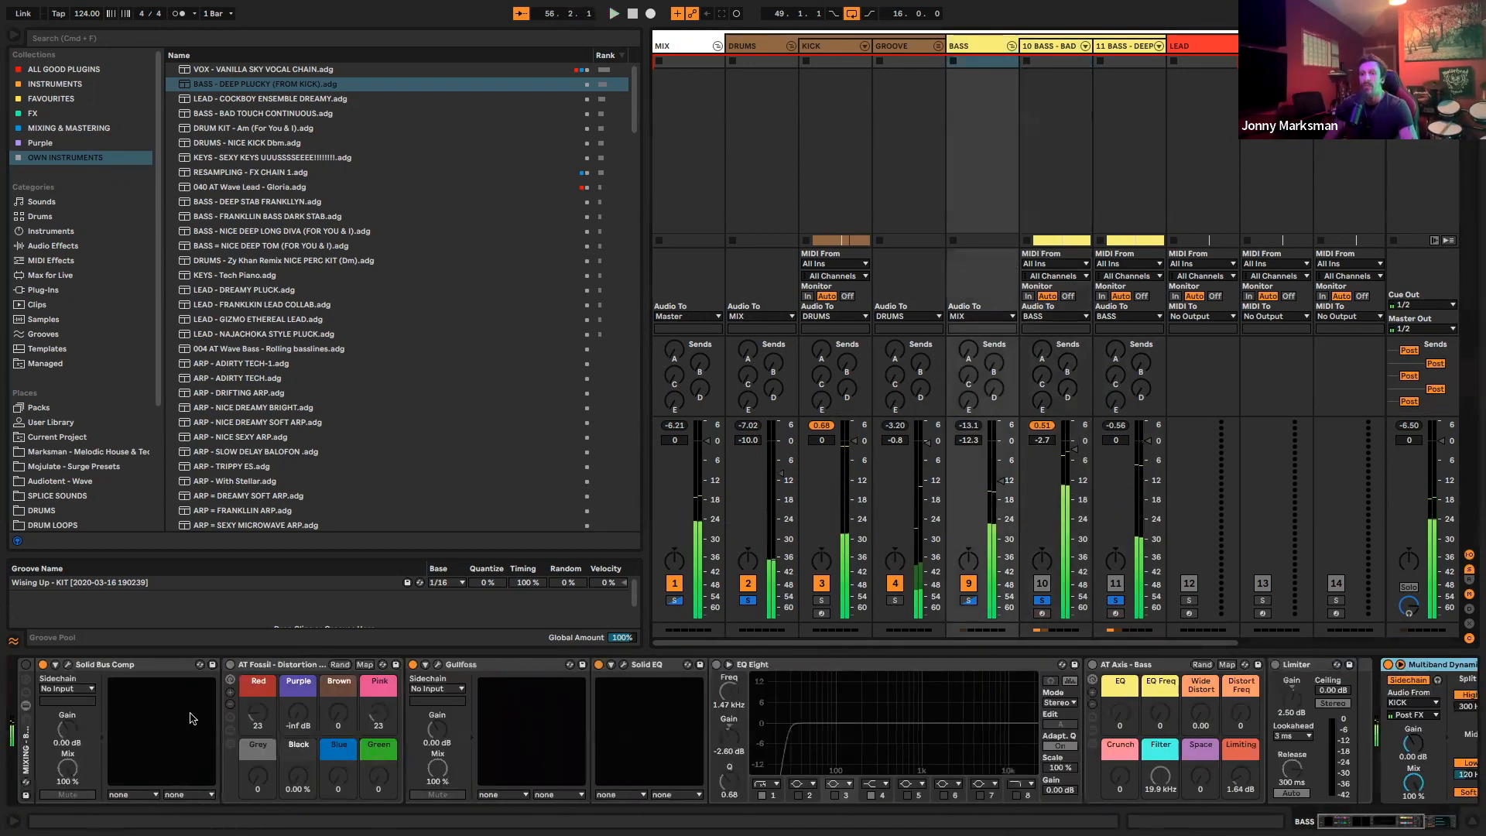
click(24, 665)
key(space)
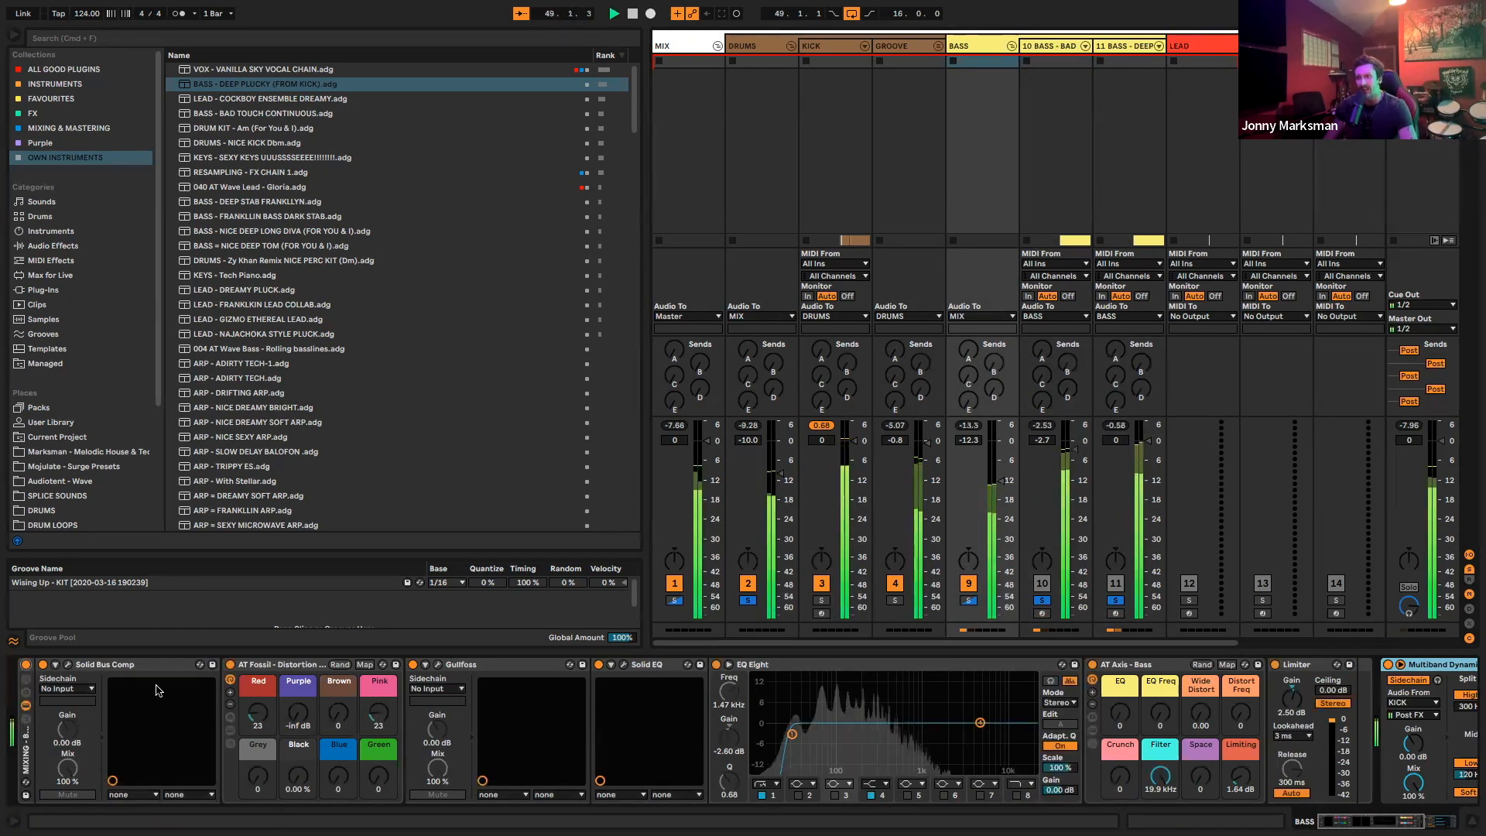
Inspect Solid Bus Comp and Gullfoss on the BASS group, set Gullfoss's Tame to about 9%, and close both plug-in windows
click(68, 664)
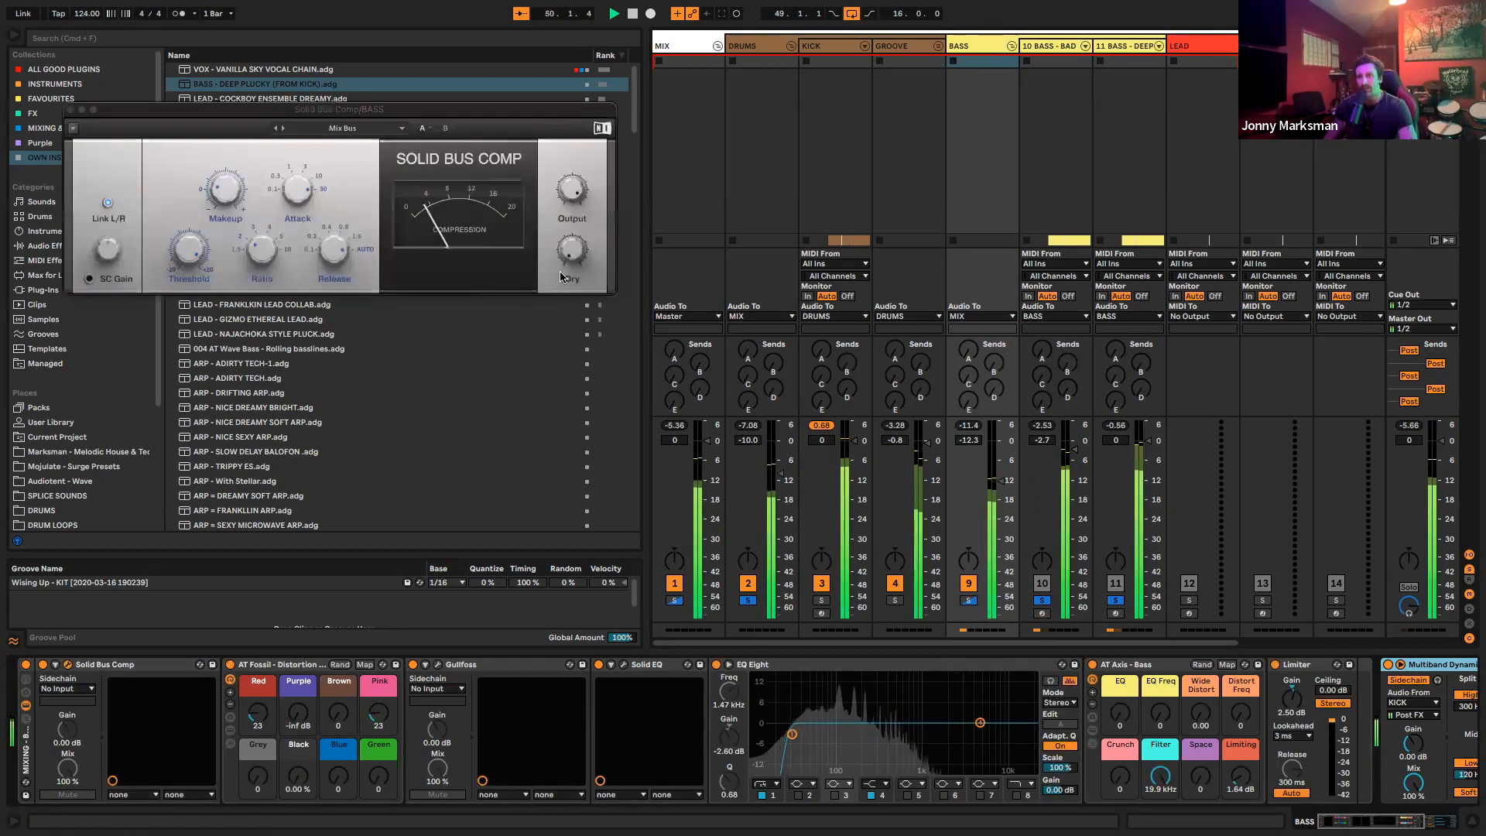
click(438, 665)
drag(384, 160, 384, 172)
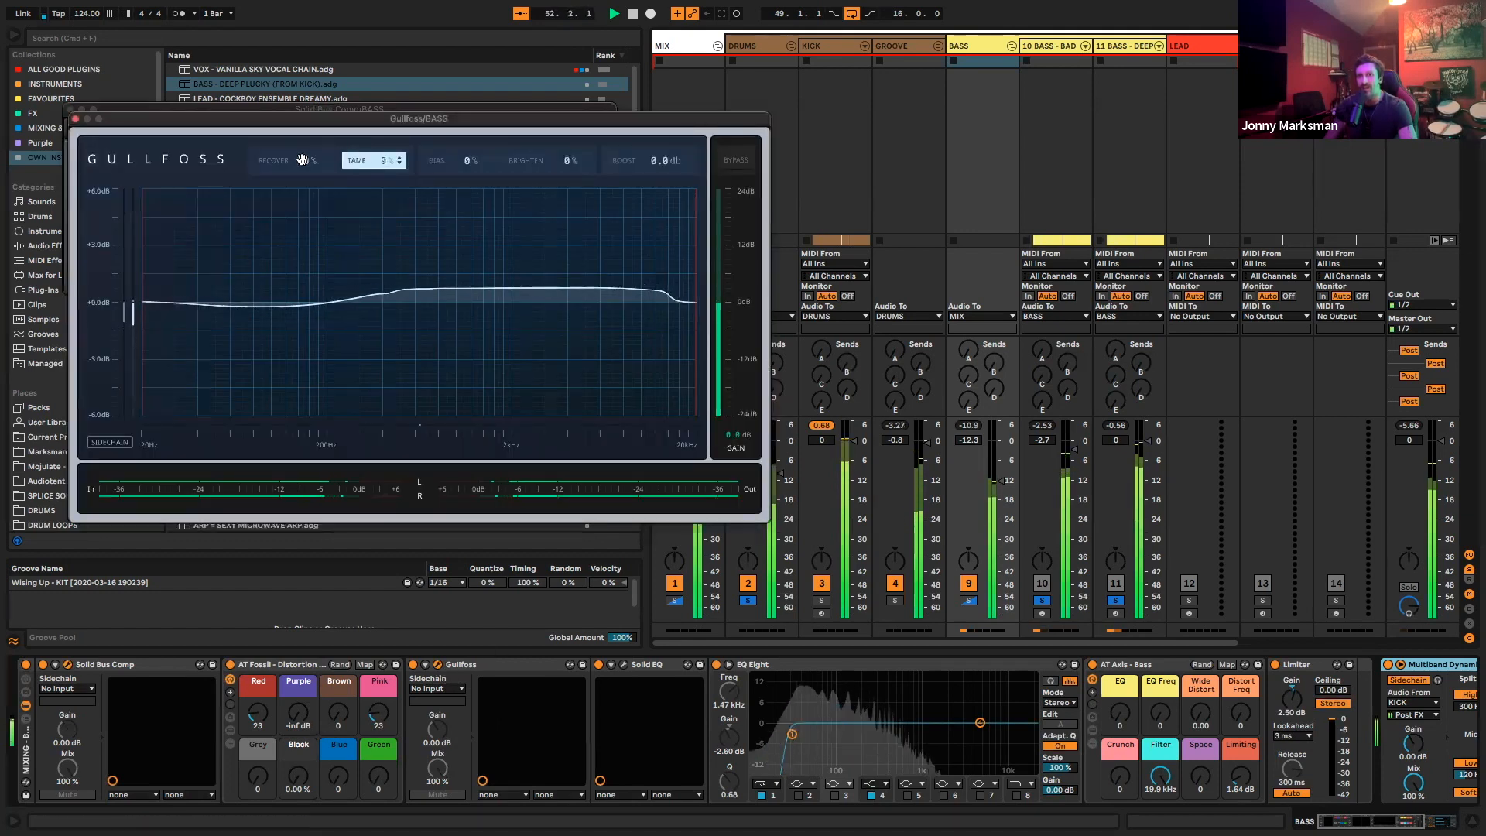
click(76, 119)
click(71, 108)
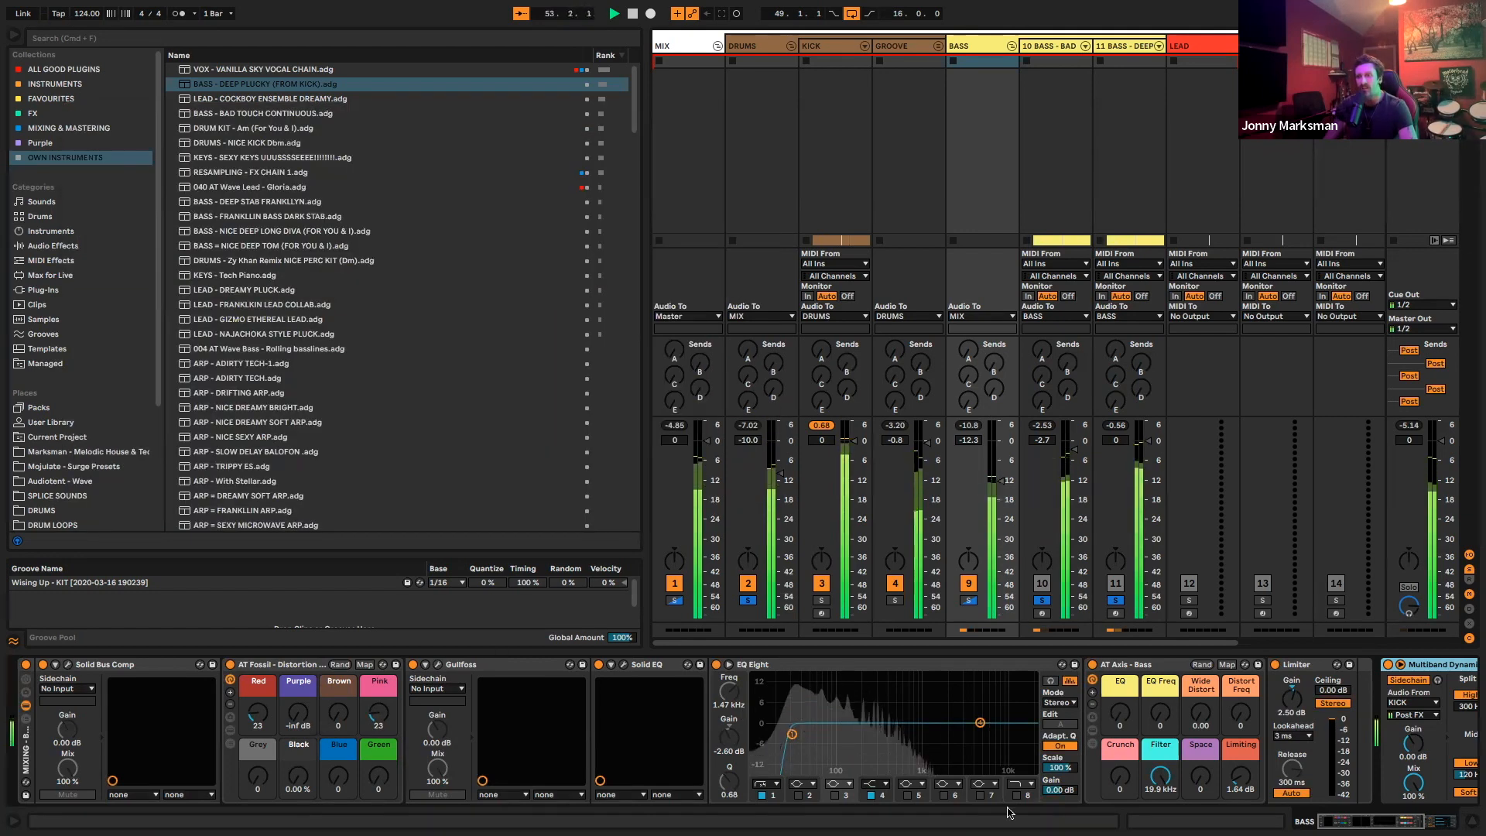
Reset the BASS group Limiter's gain to 0 dB and move Multiband Dynamics ahead of the Limiter
scroll(922, 719, right, 5)
double_click(865, 699)
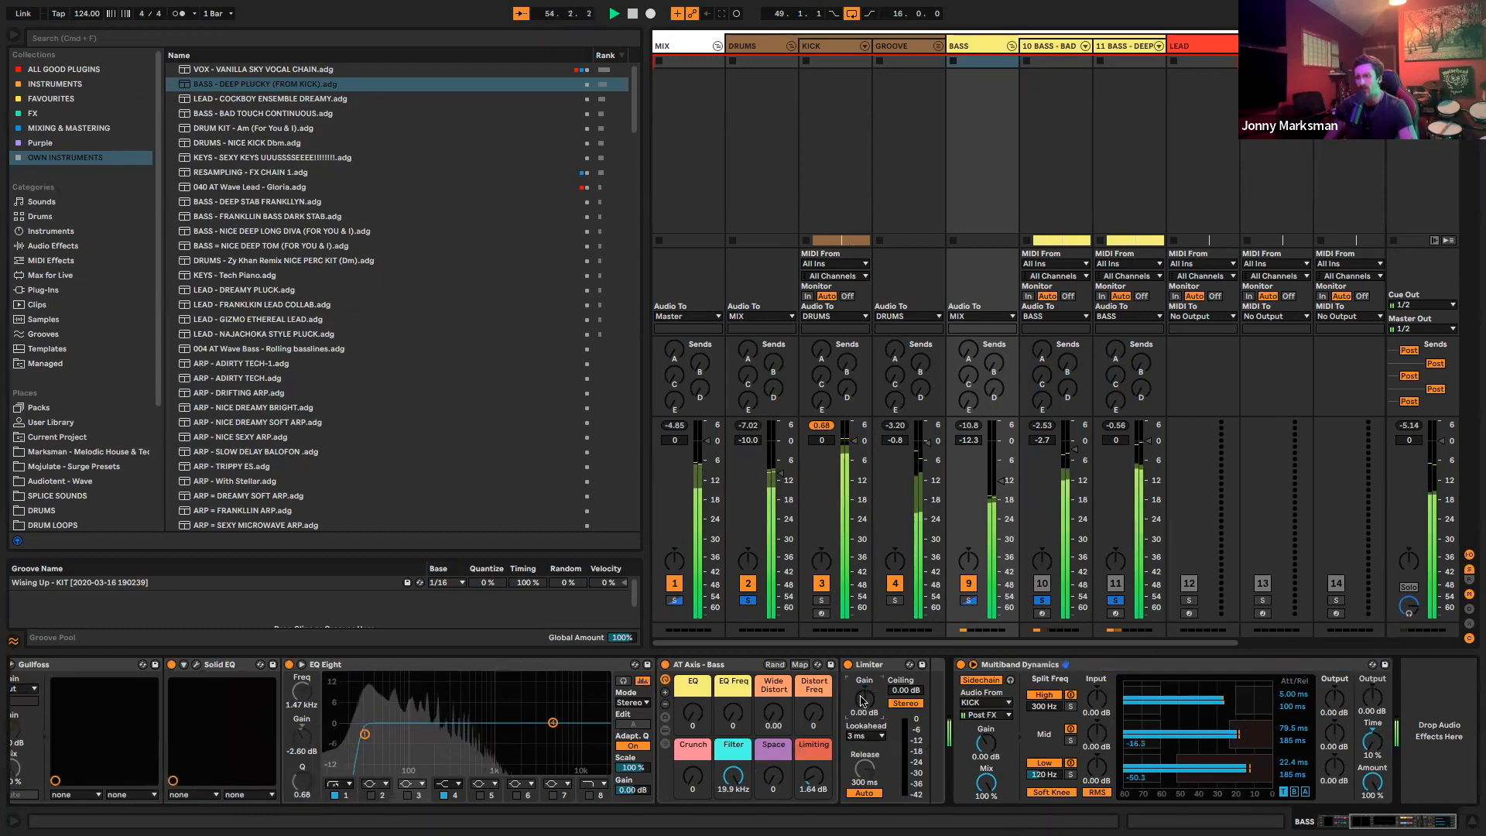
drag(1037, 665, 846, 671)
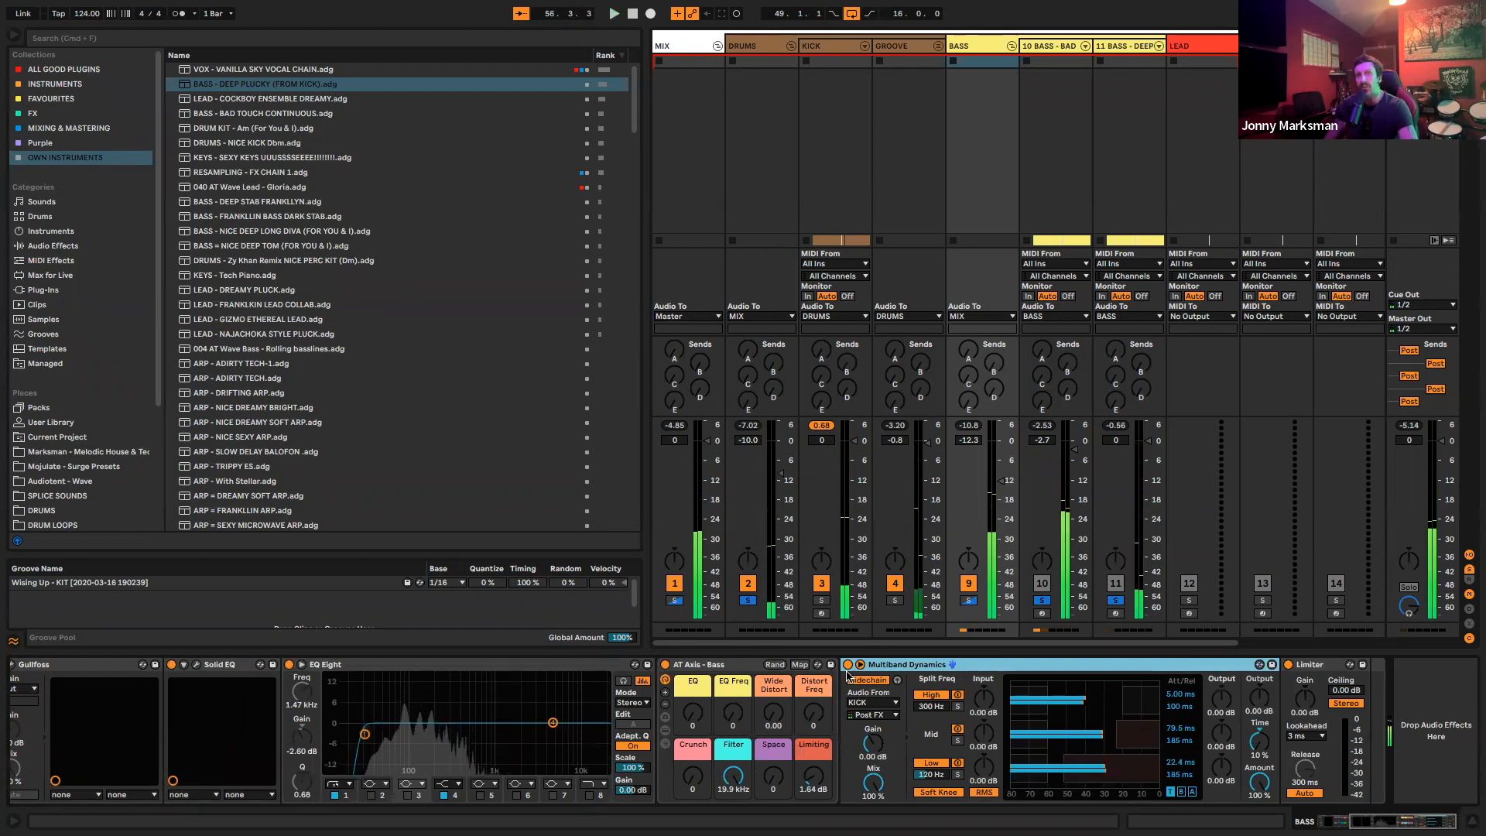
Group Gullfoss and Solid EQ on the BASS group into an Audio Effect Rack and show its chain list
scroll(849, 676, left, 3)
scroll(850, 676, left, 1)
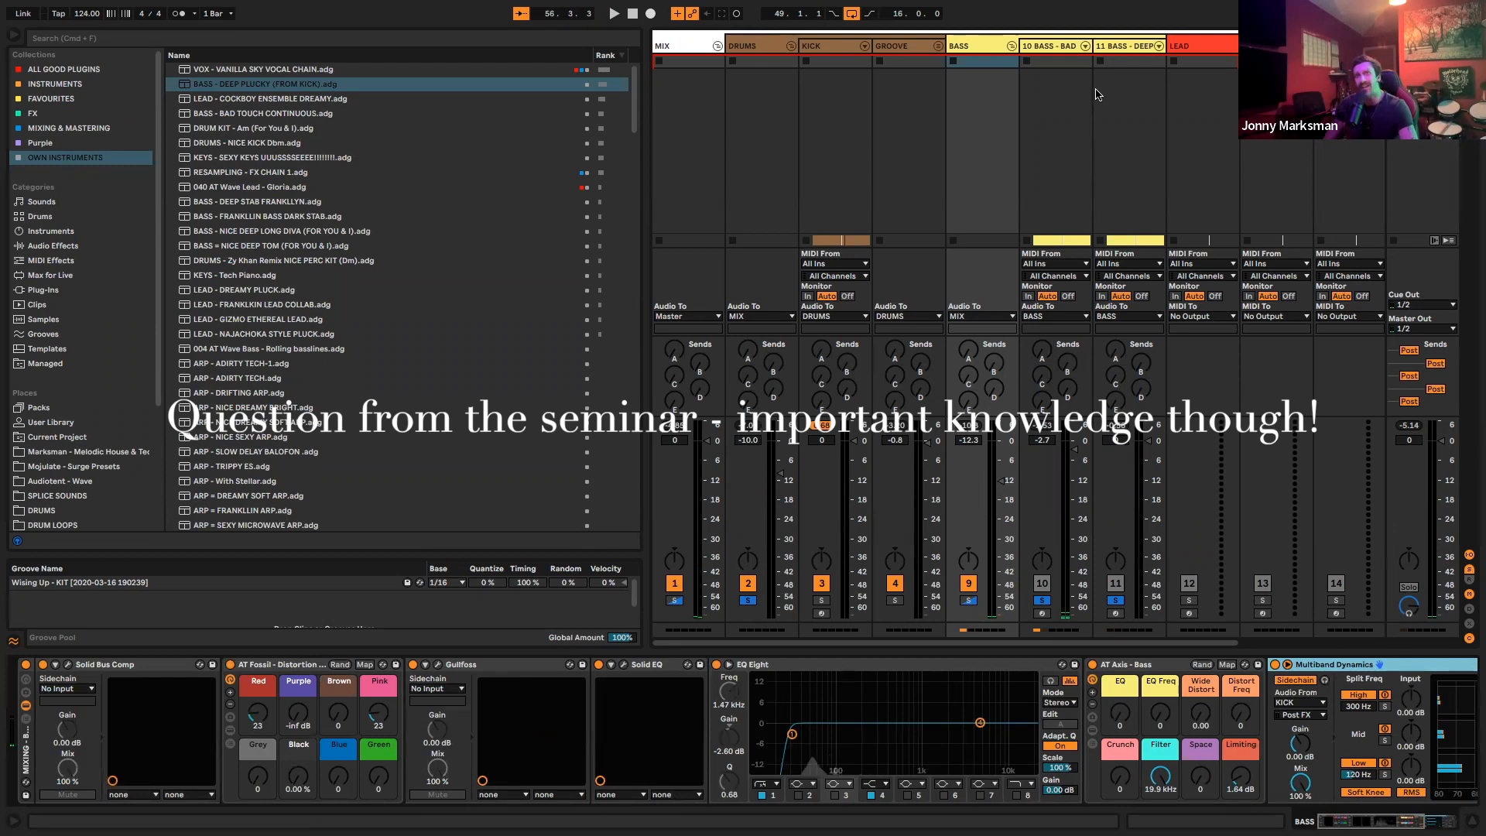
click(523, 666)
shift+click(645, 664)
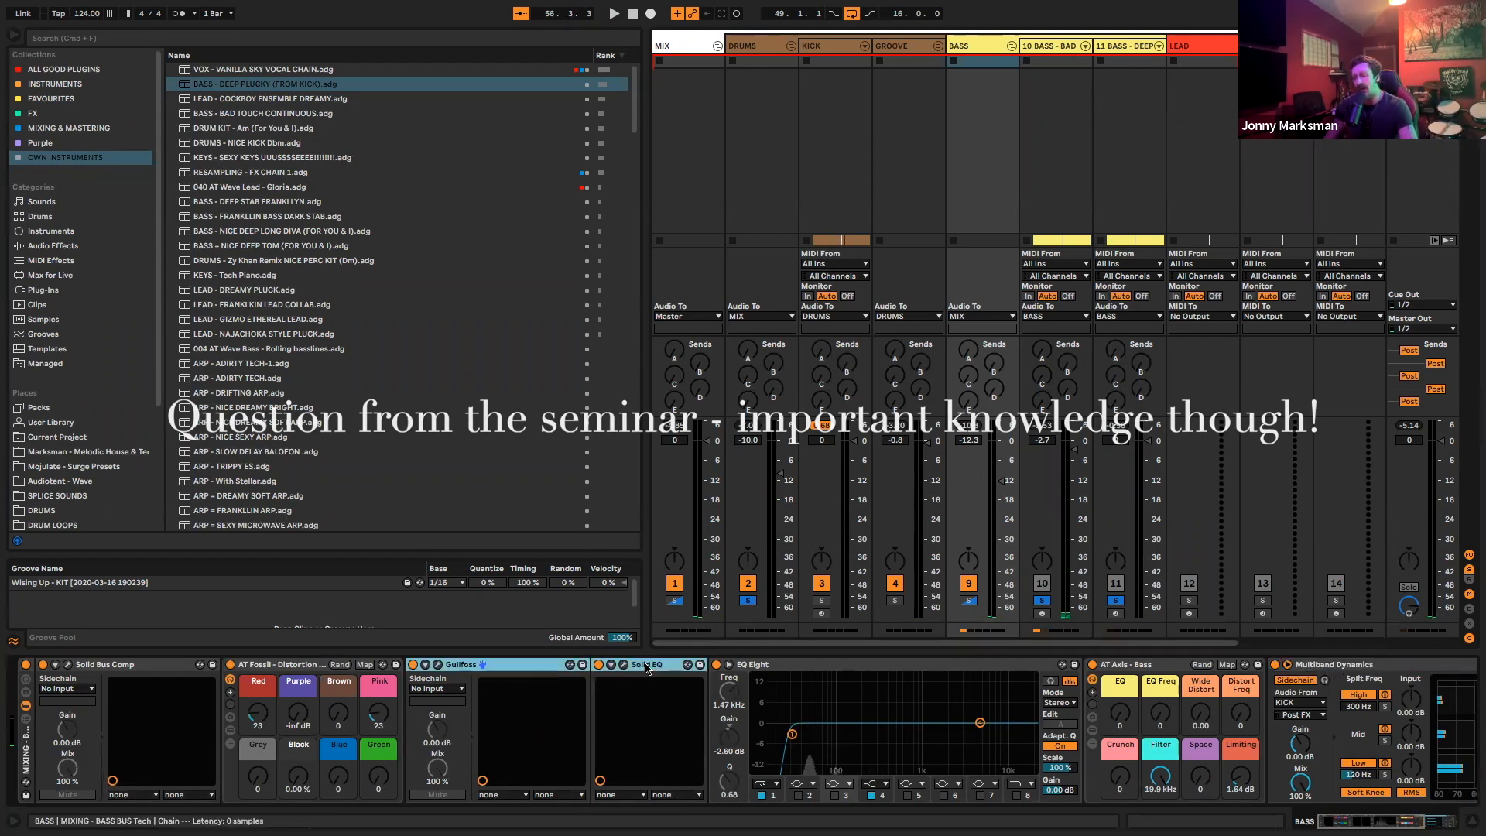
key(super+g)
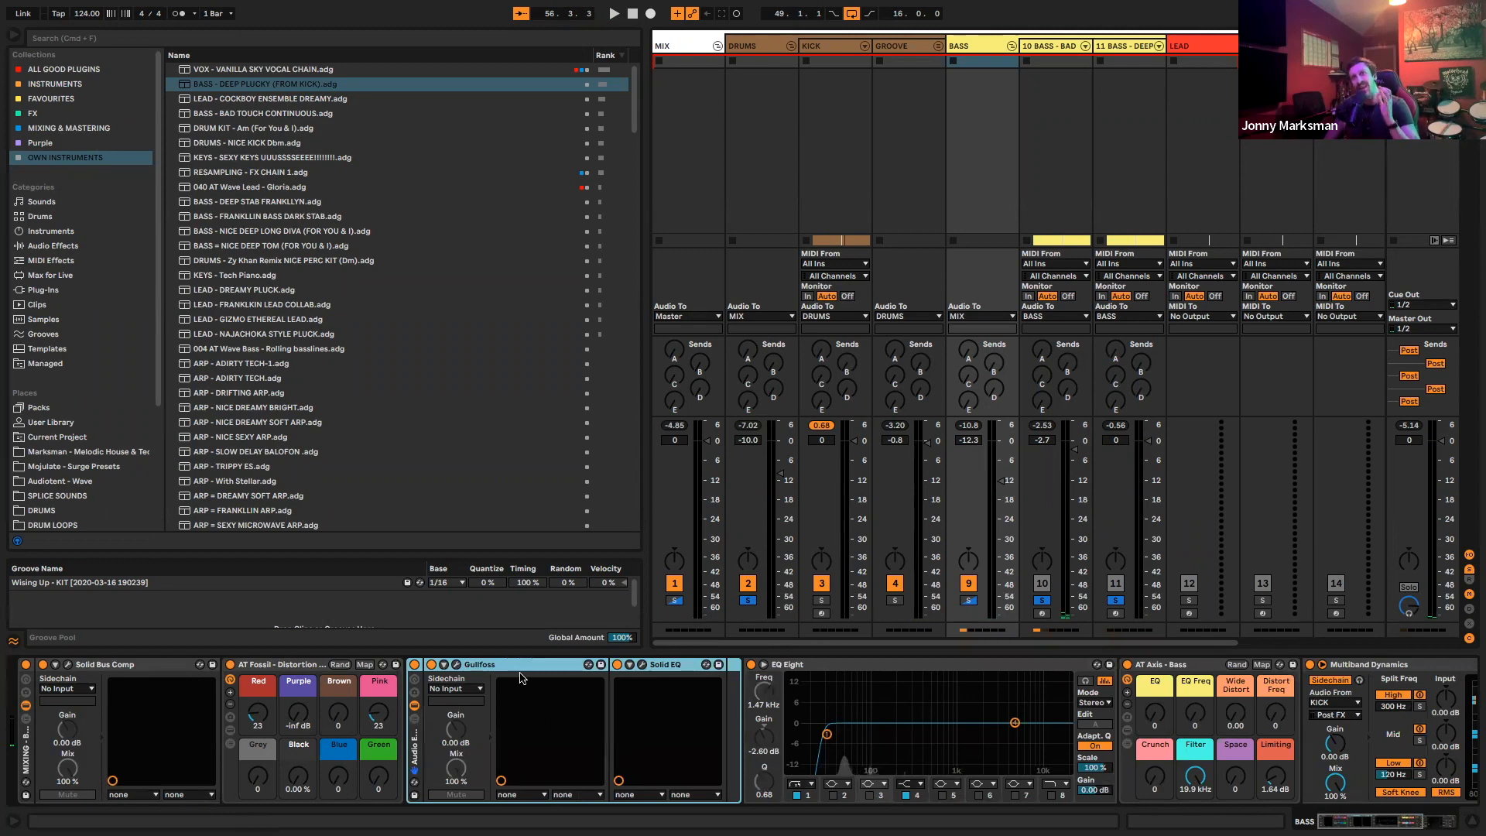
click(415, 718)
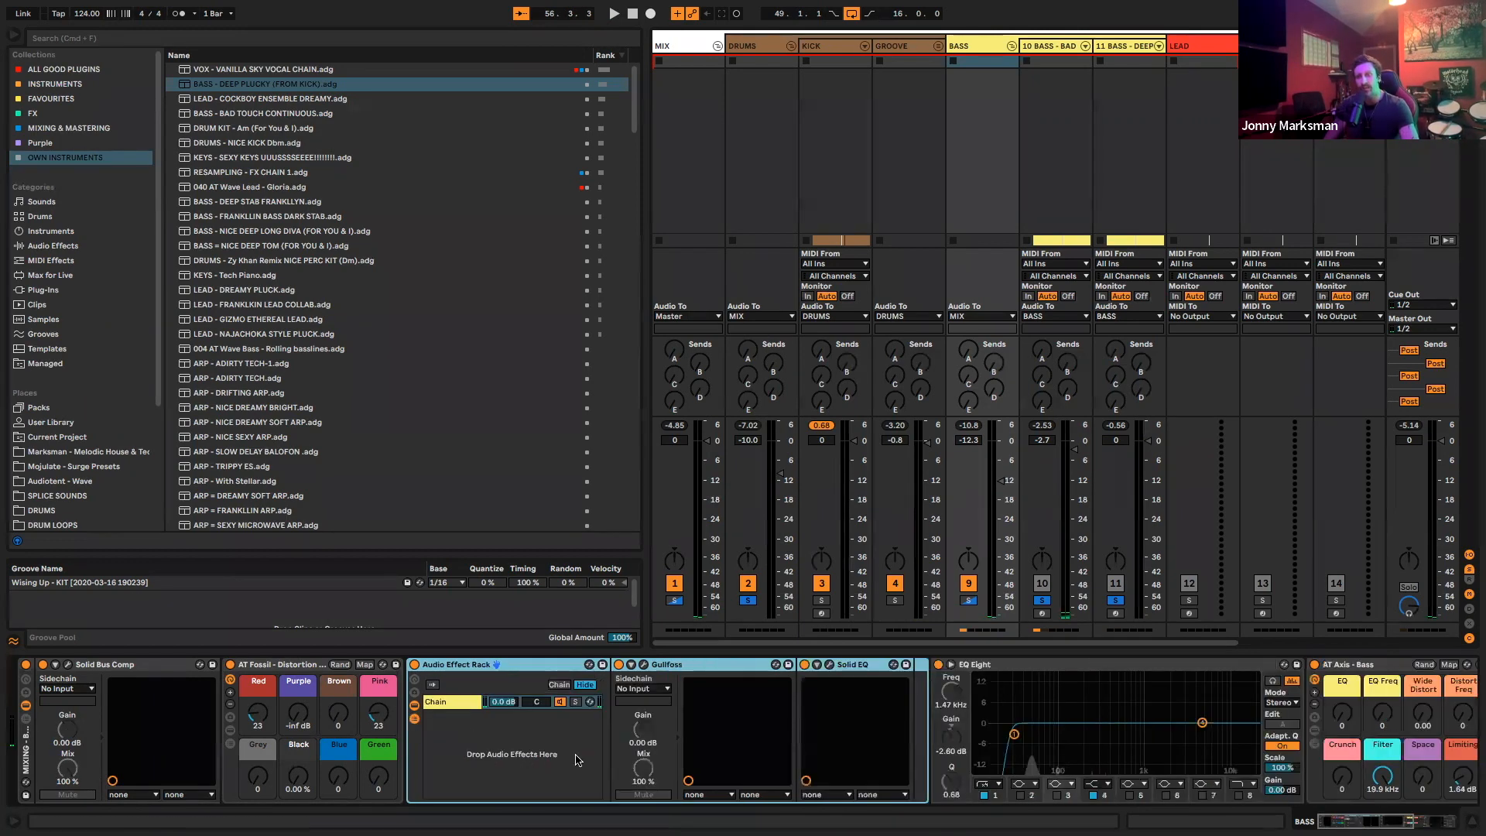
Create a second, empty chain in the new Audio Effect Rack and compare the devices of both chains
right_click(449, 725)
click(488, 731)
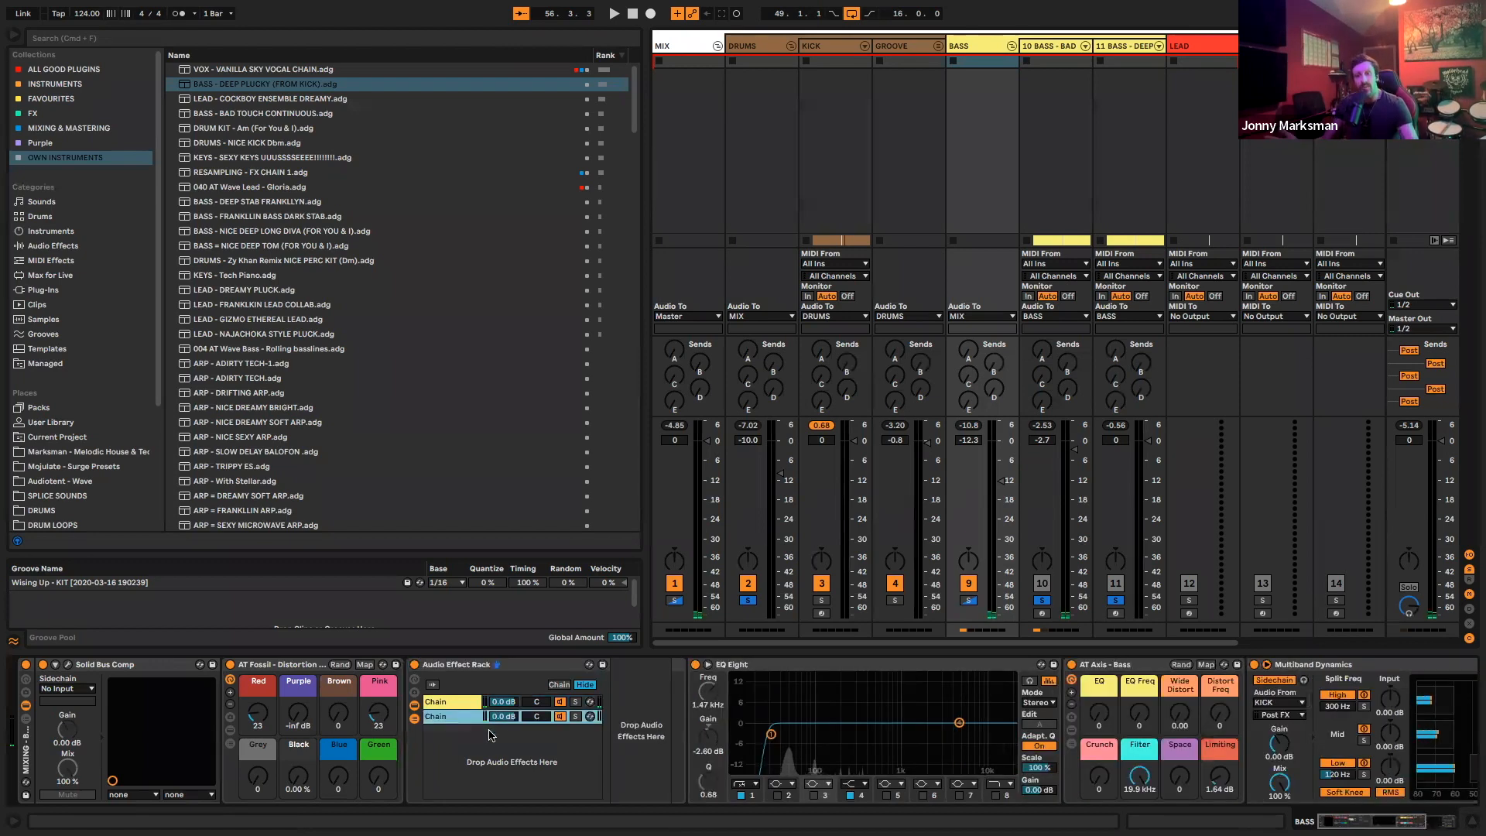
click(462, 702)
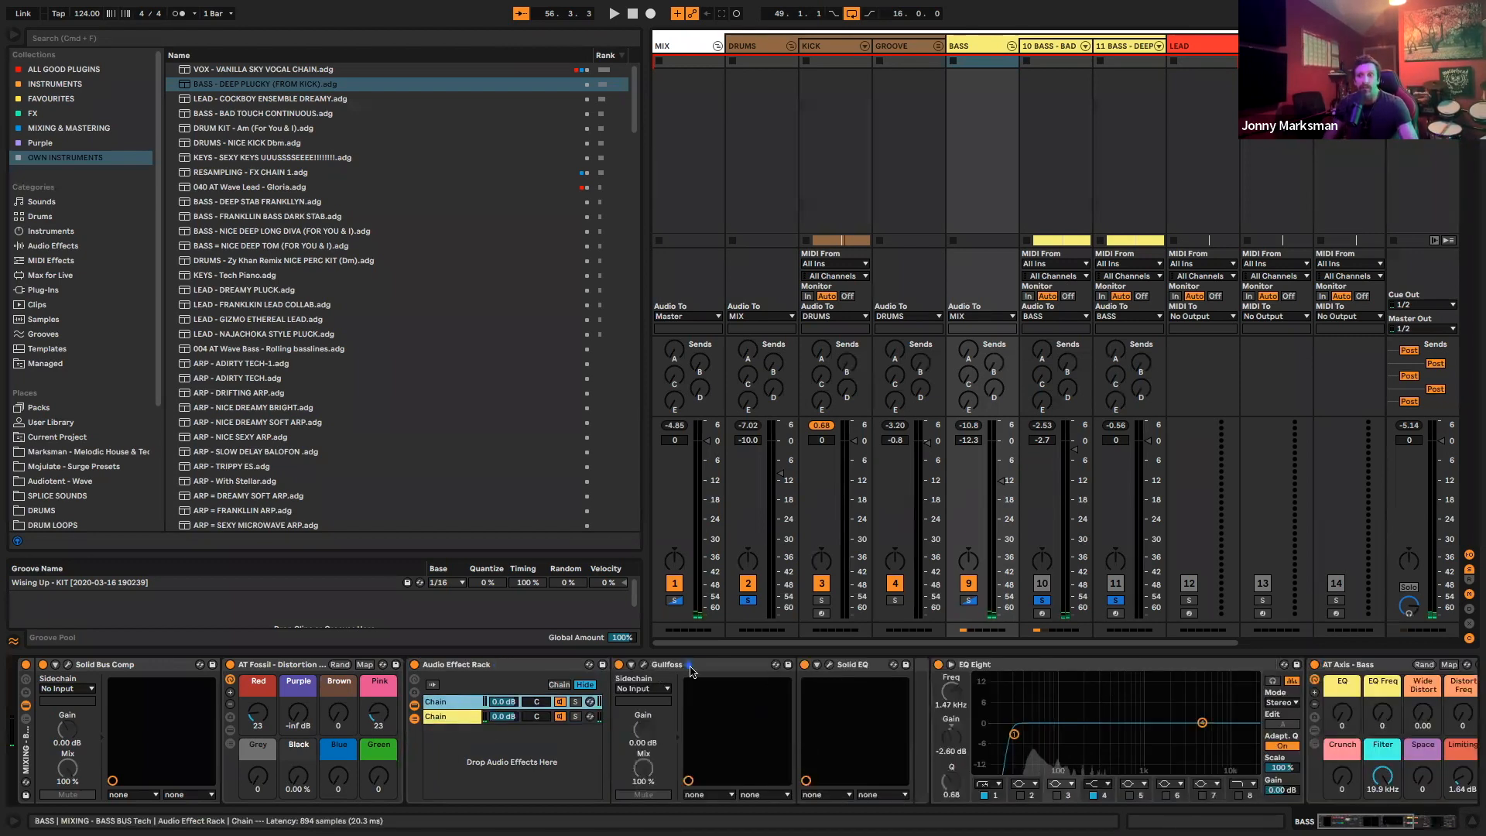
click(453, 717)
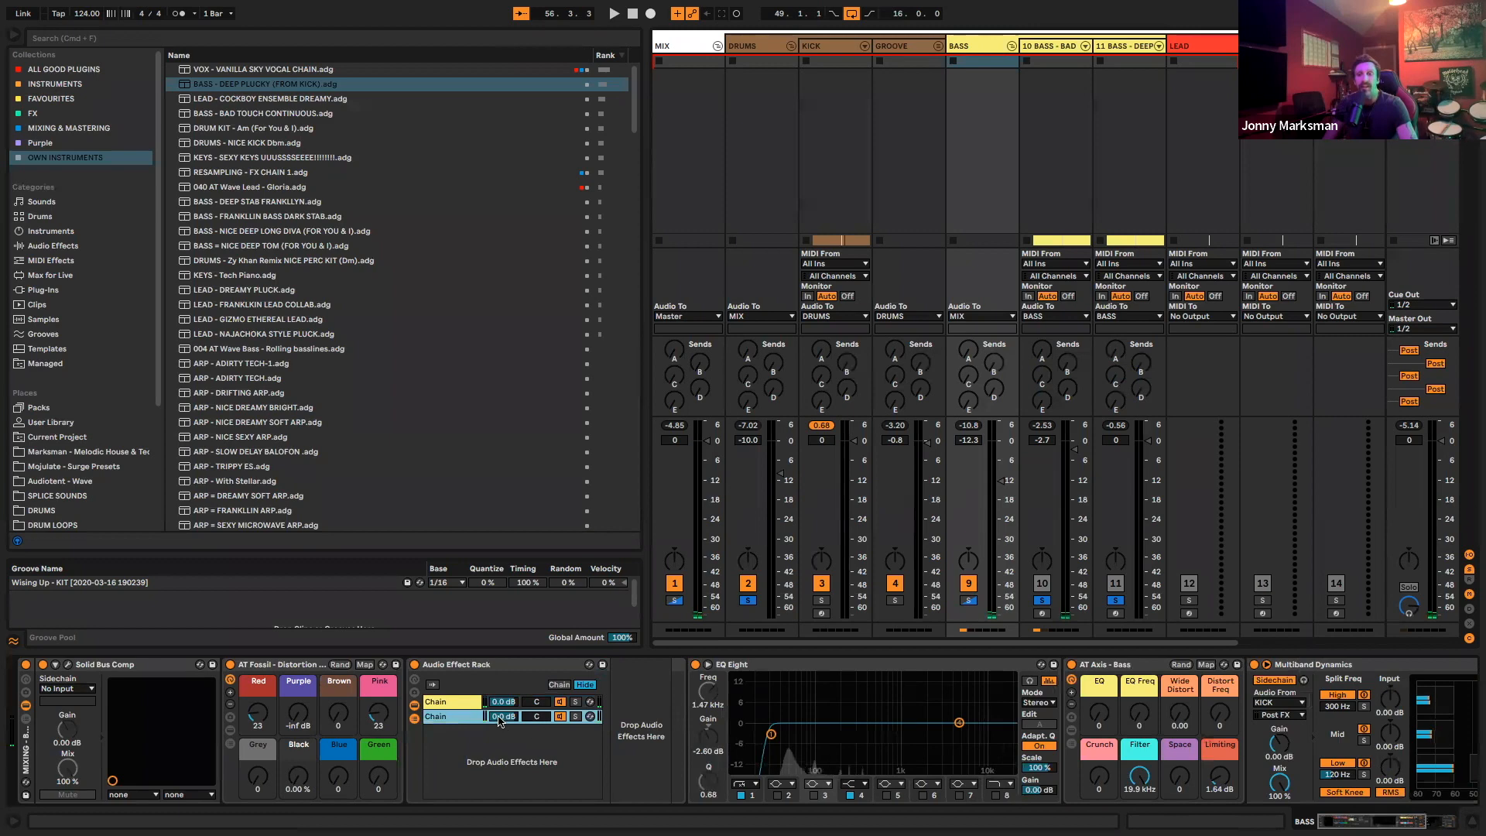
drag(512, 719, 513, 706)
click(445, 703)
click(445, 716)
Add three more empty chains to the Audio Effect Rack on the BASS group
right_click(449, 735)
click(457, 743)
right_click(447, 752)
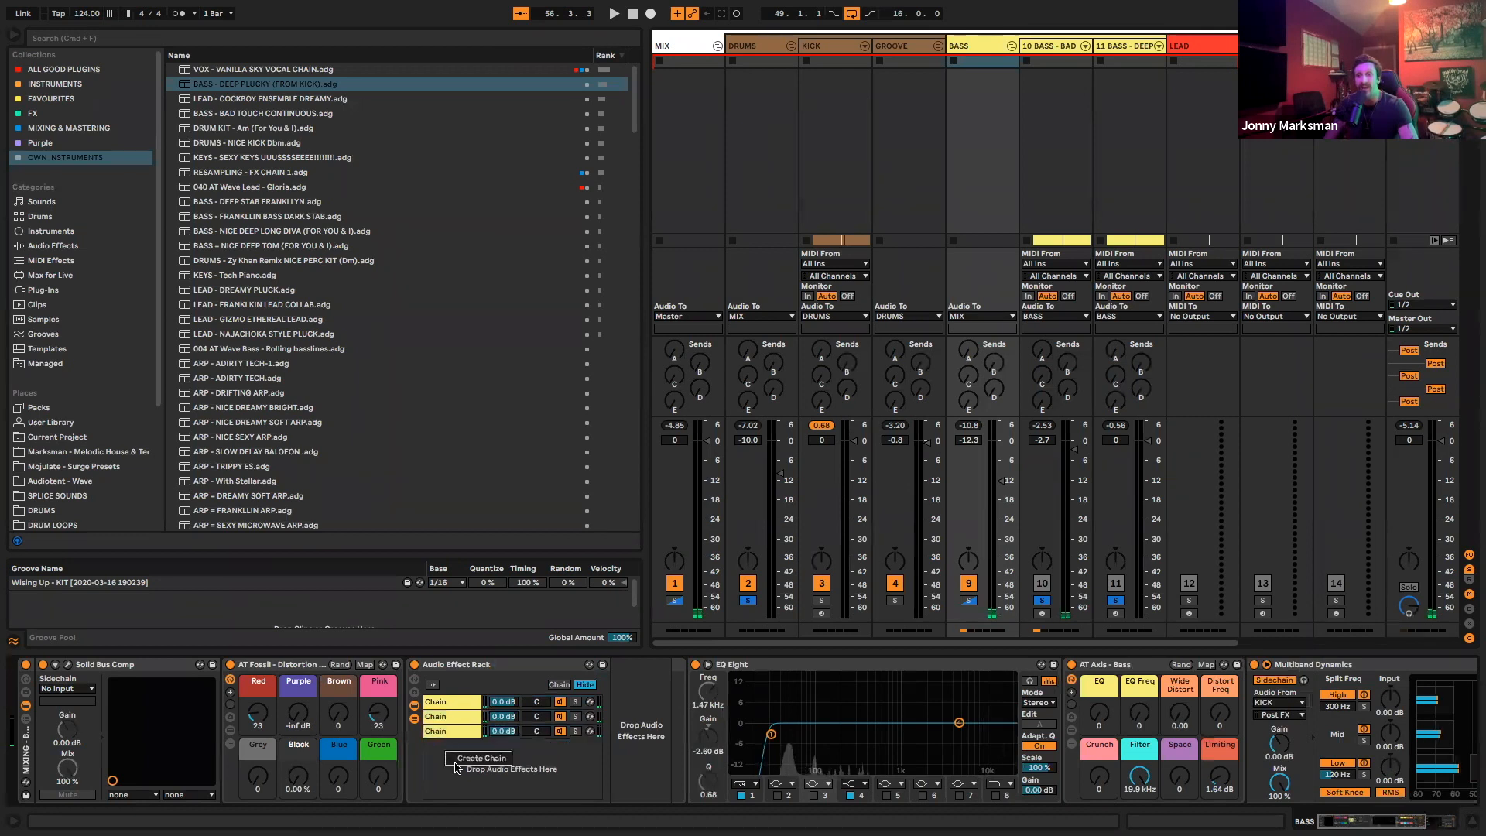
click(463, 758)
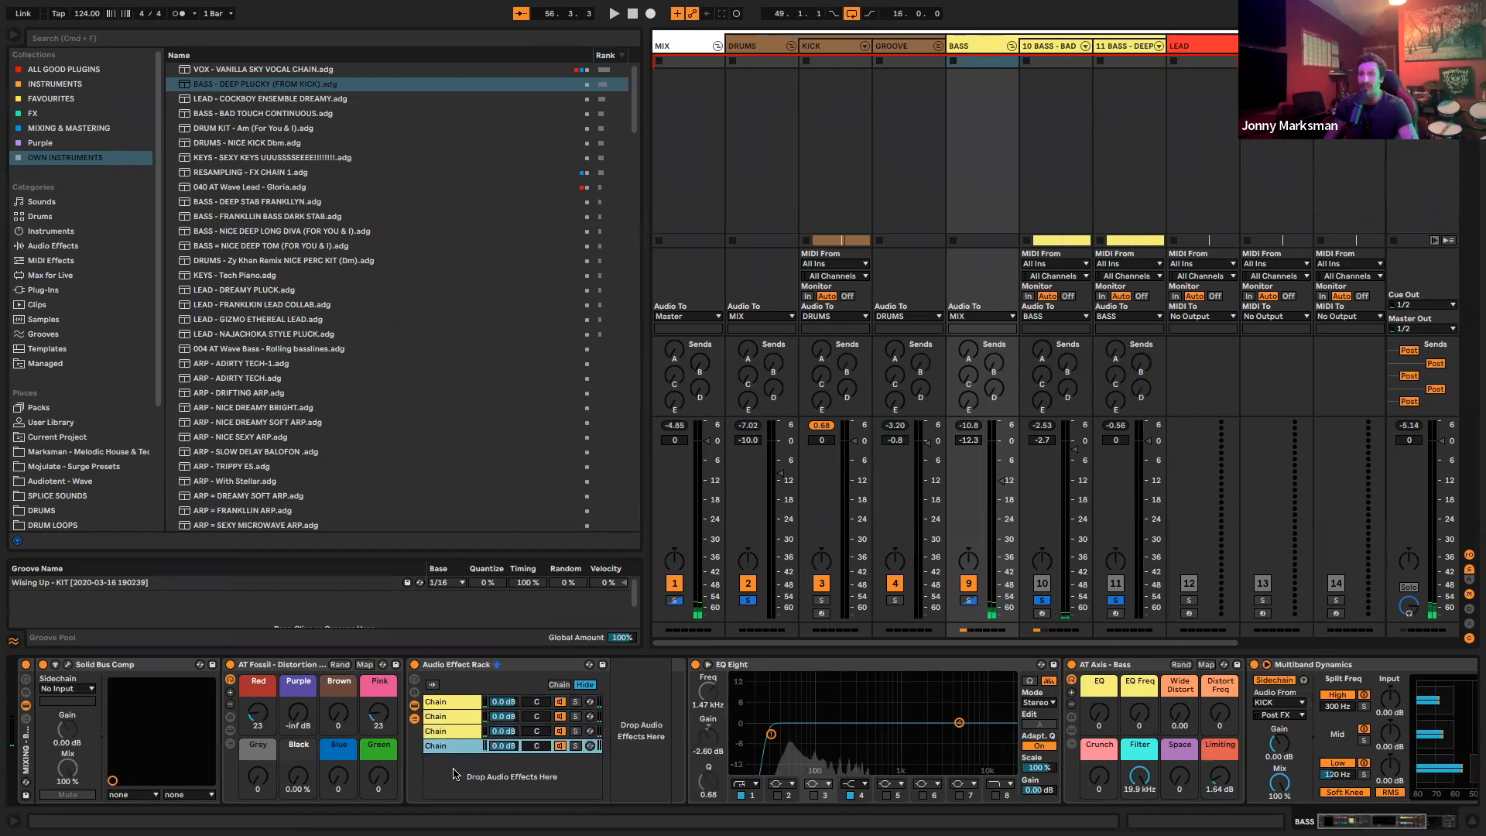
right_click(453, 774)
click(470, 781)
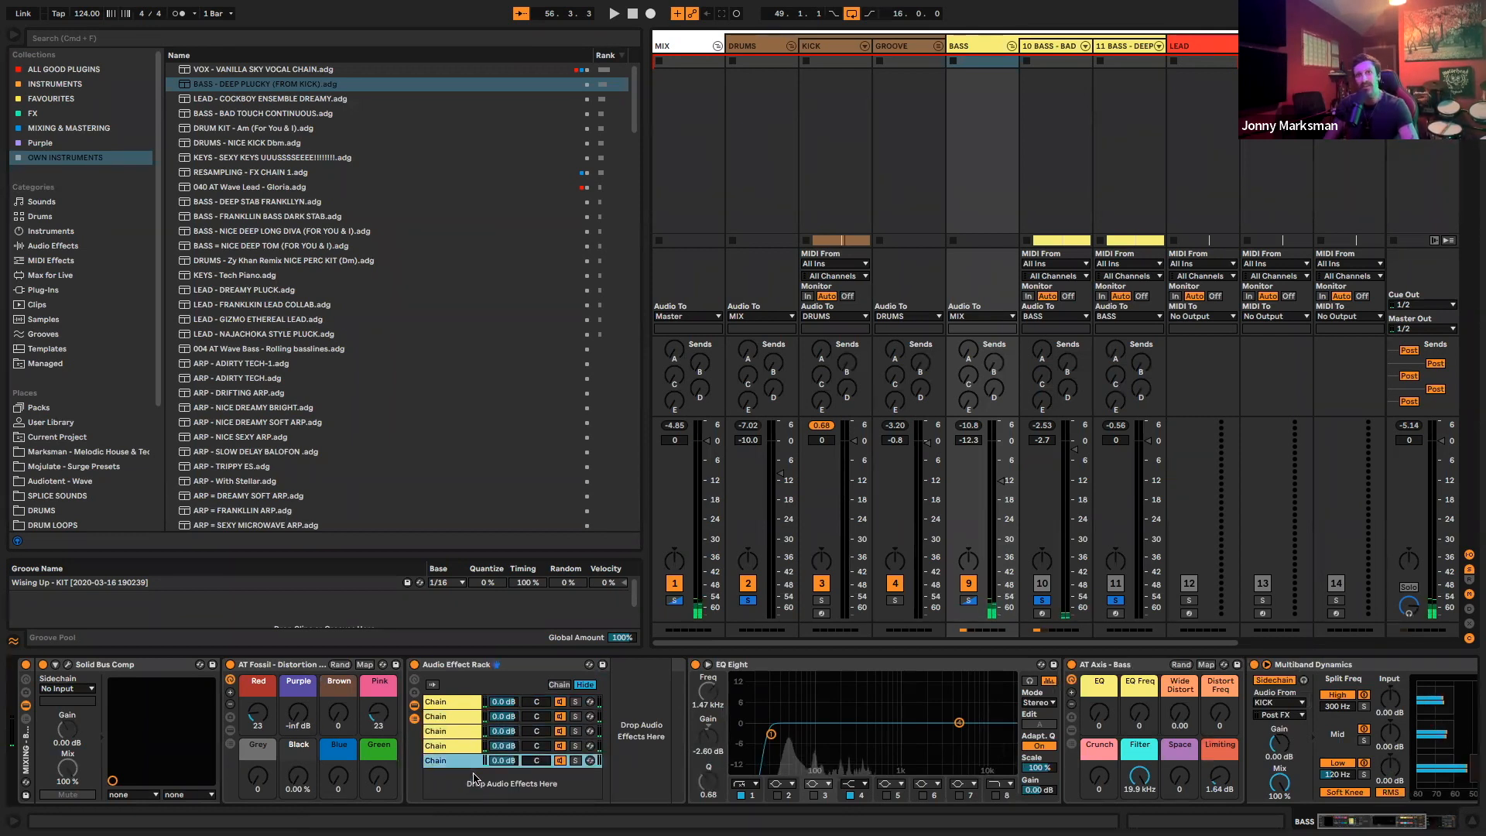
Undo the creation of the four extra chains in the Audio Effect Rack
key(super+z)
key(super+z)
key(super+z)
key(super+z)
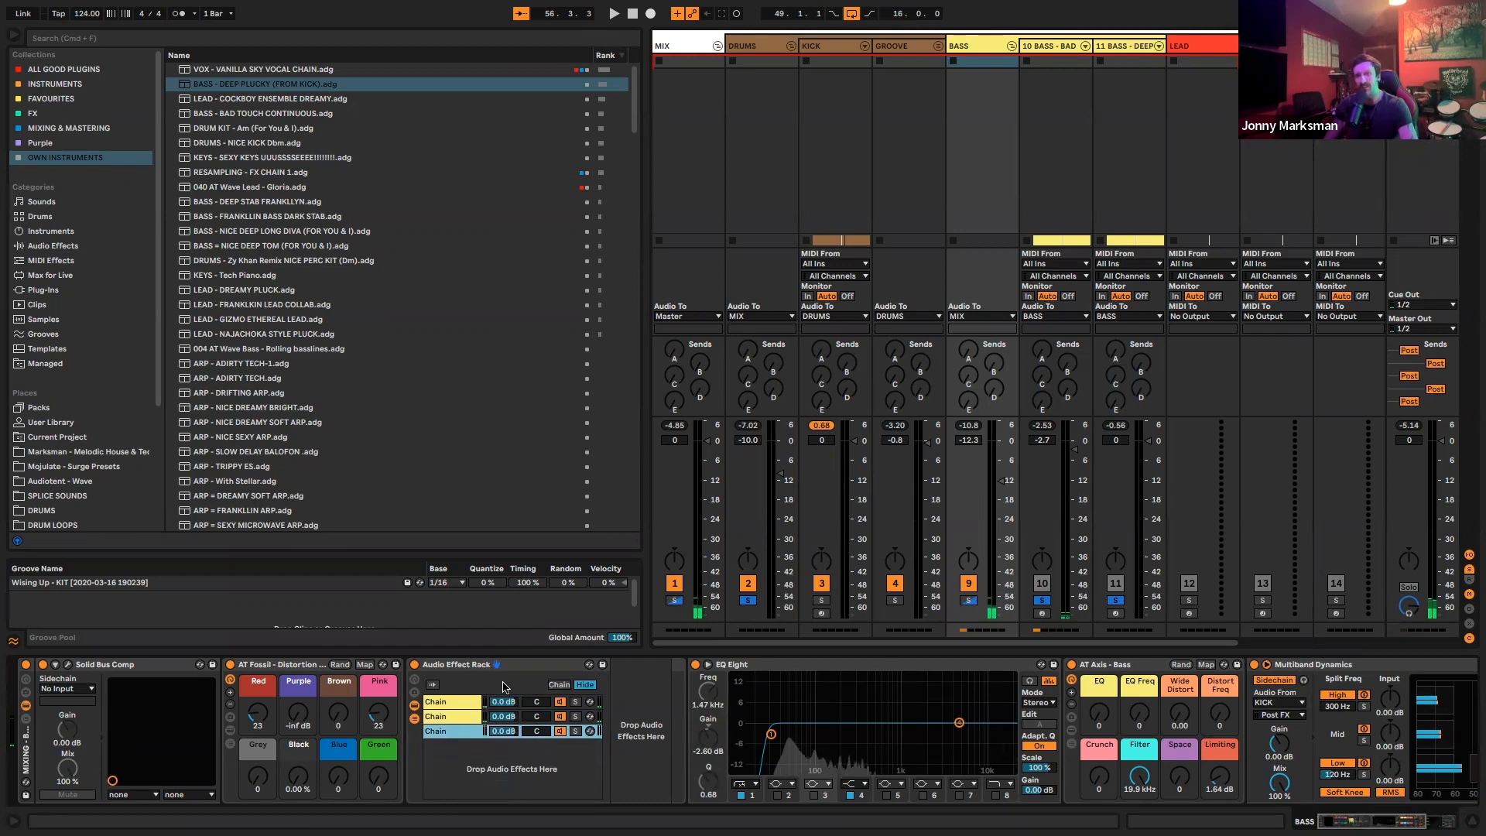
key(super+z)
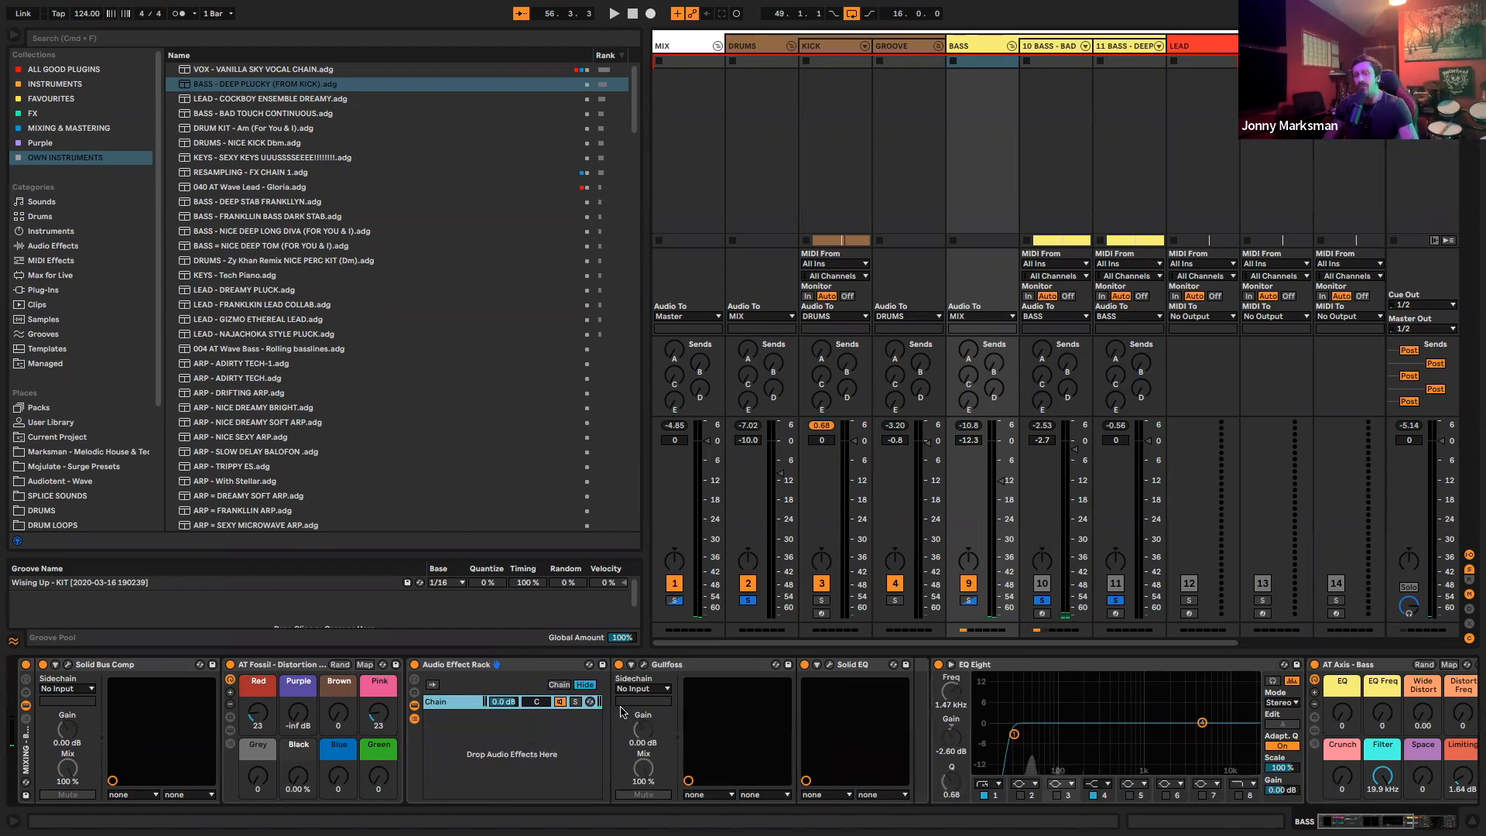
Inspect the device chain of the BASS - BAD TOUCH CONTINUOUS track, folding and unfolding its rack
click(1042, 60)
scroll(53, 767, left, 20)
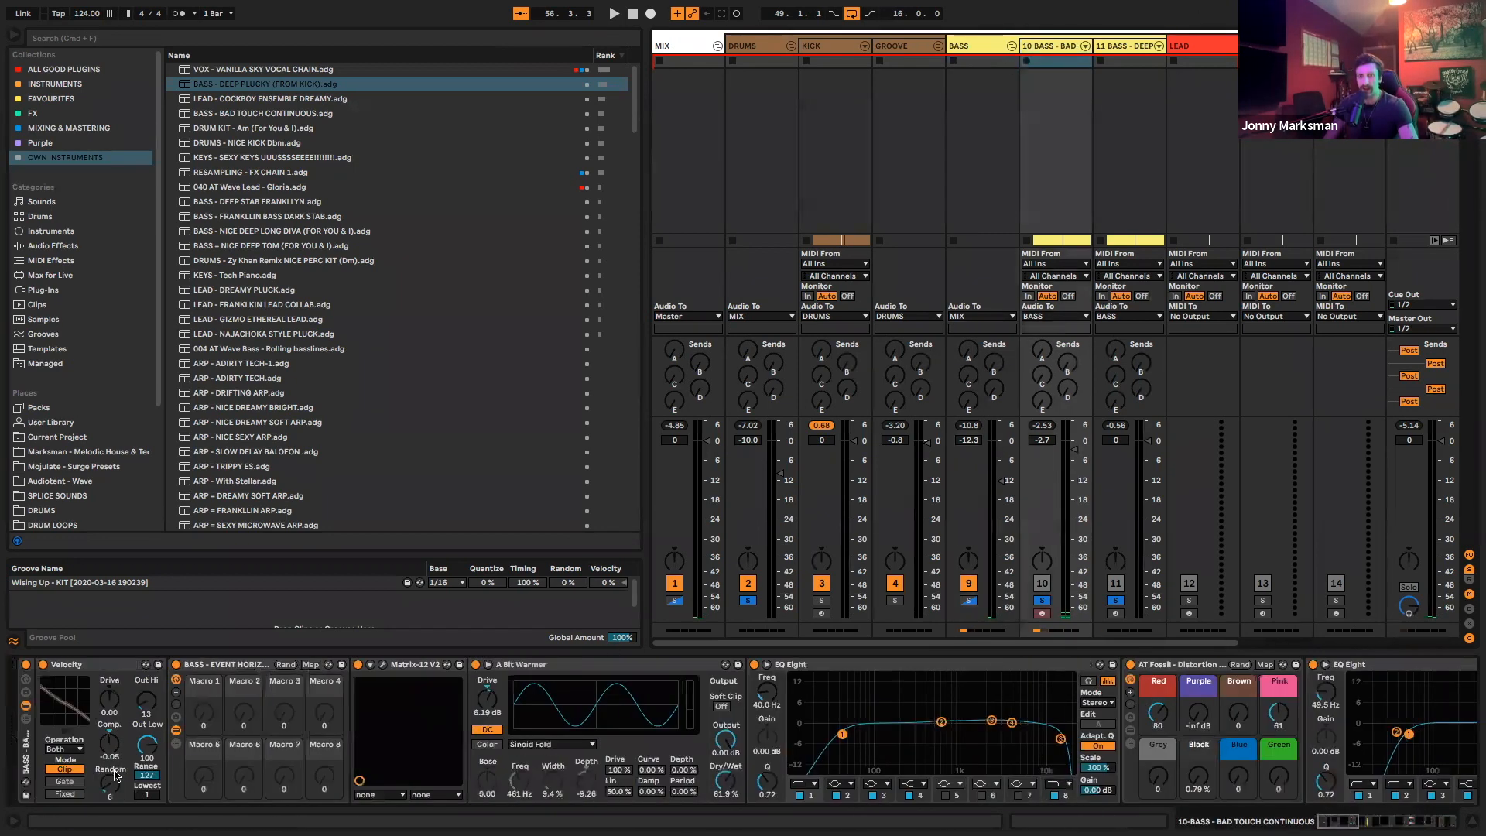
click(23, 757)
double_click(23, 757)
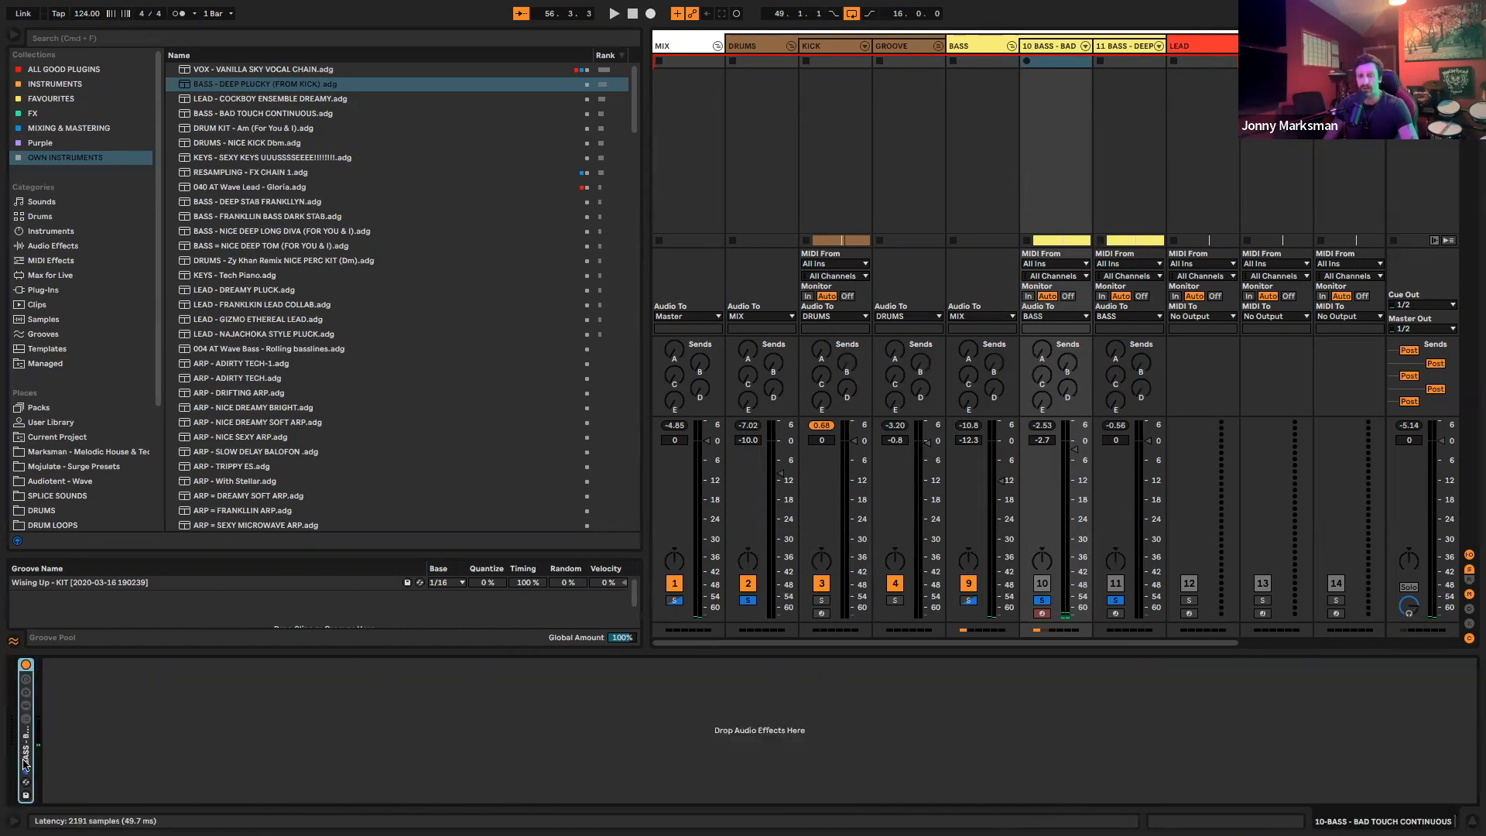
double_click(24, 763)
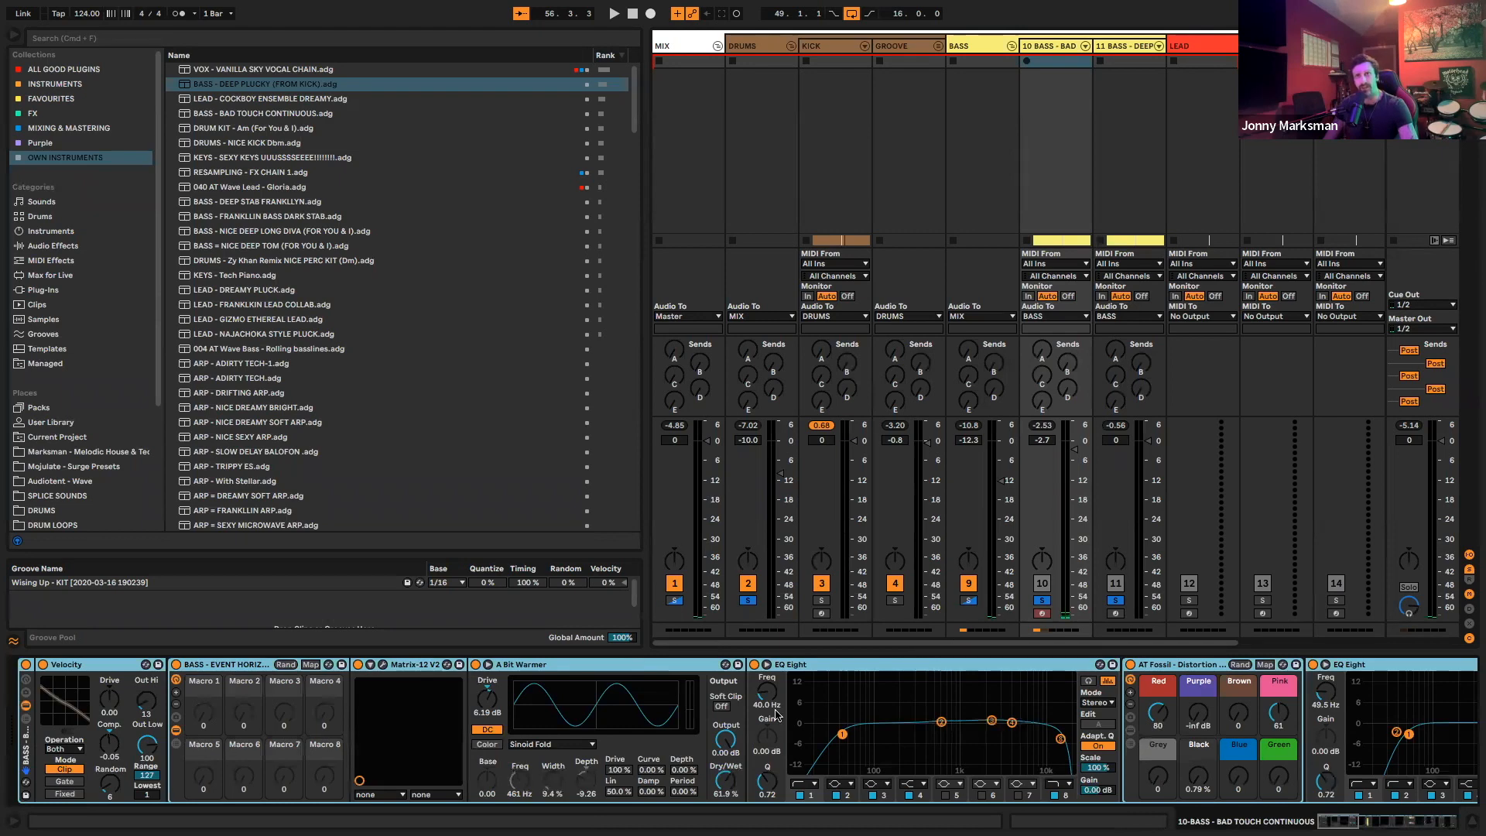
scroll(750, 711, right, 20)
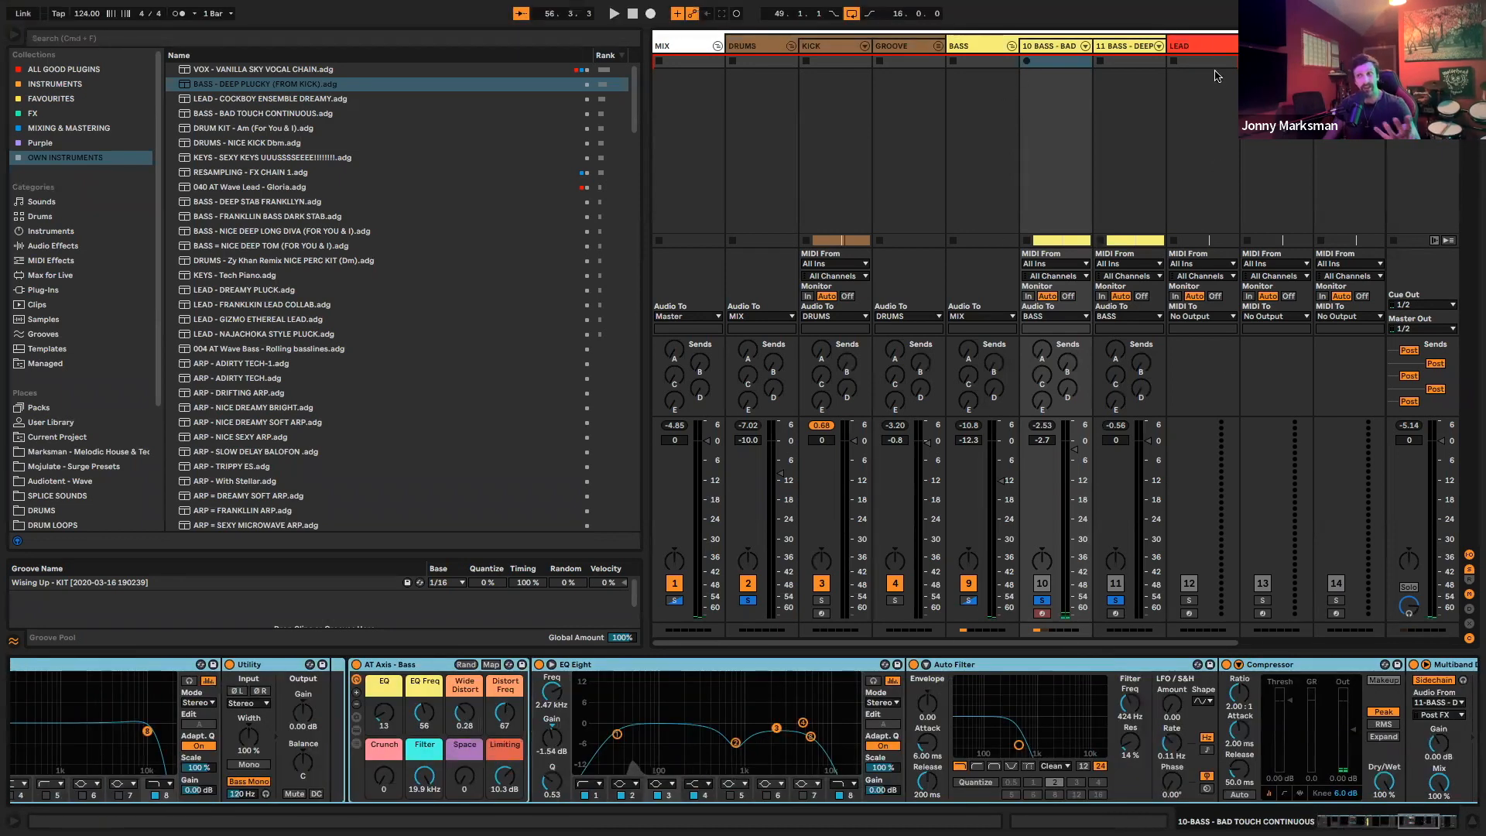
Compare the Audio Effect Rack on the BASS group with the two-chain rack on the DRUMS group
click(978, 51)
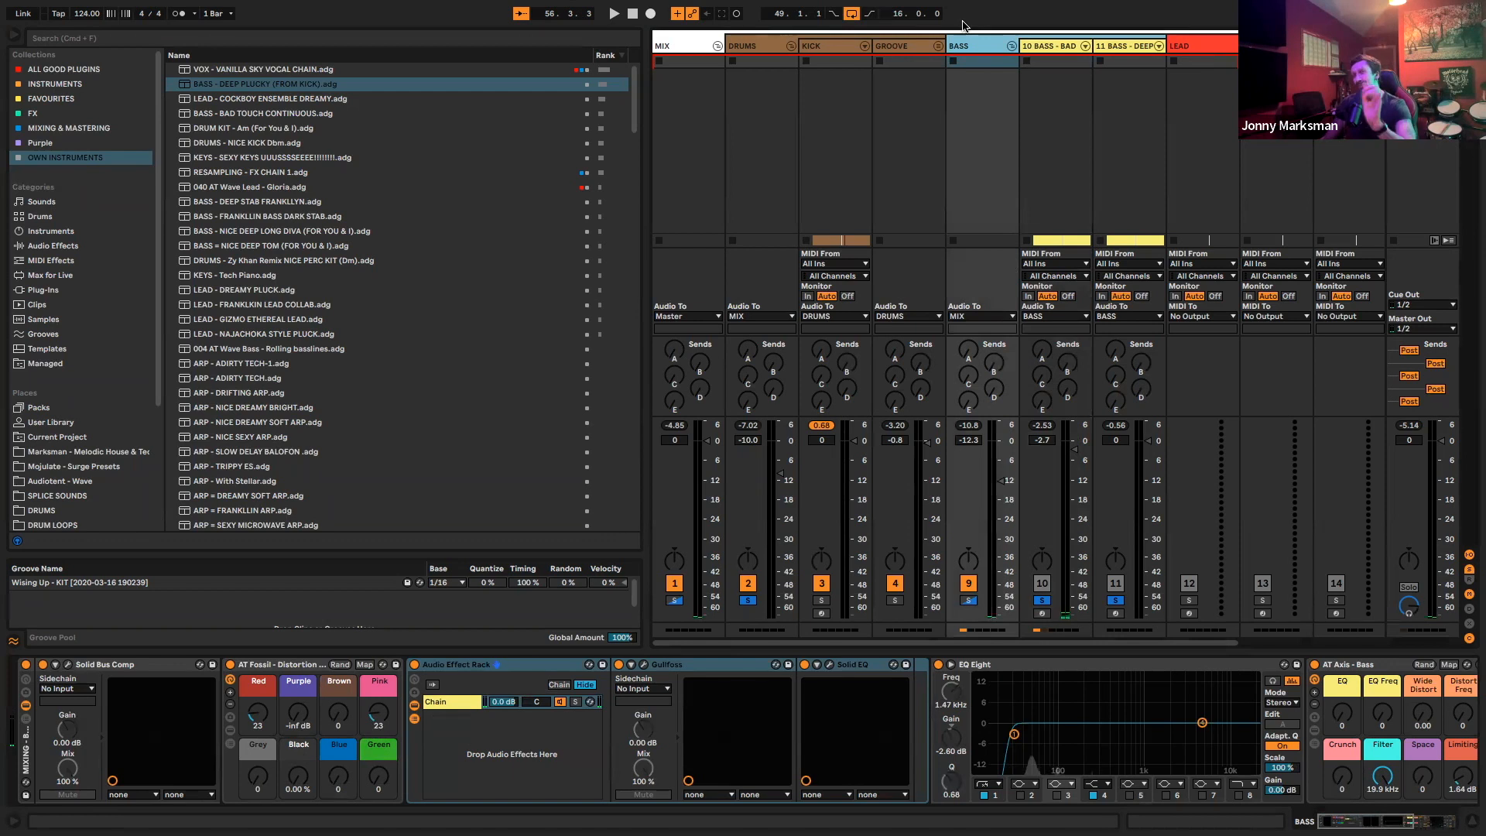
click(921, 665)
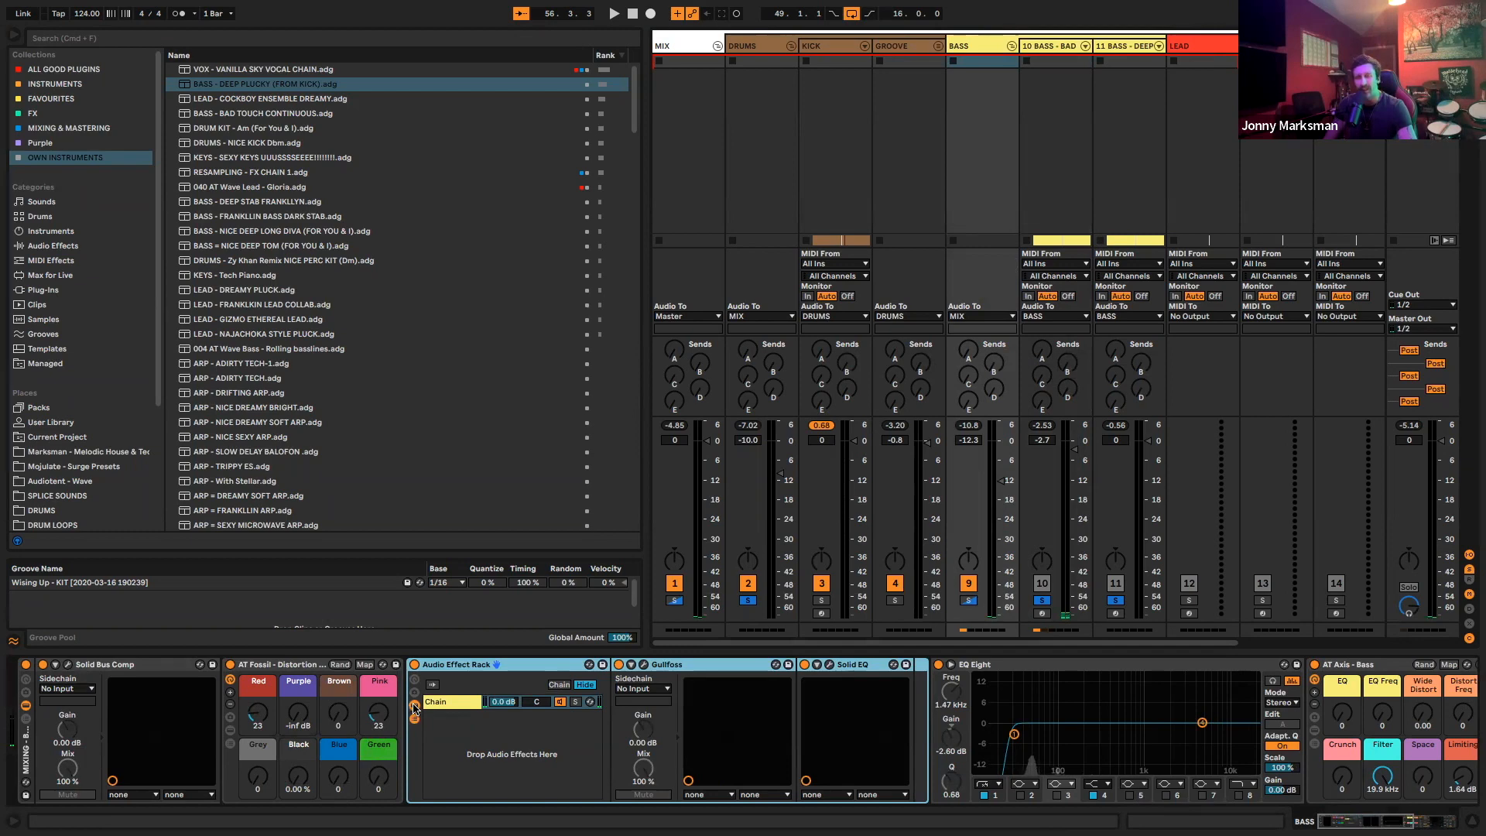
click(744, 46)
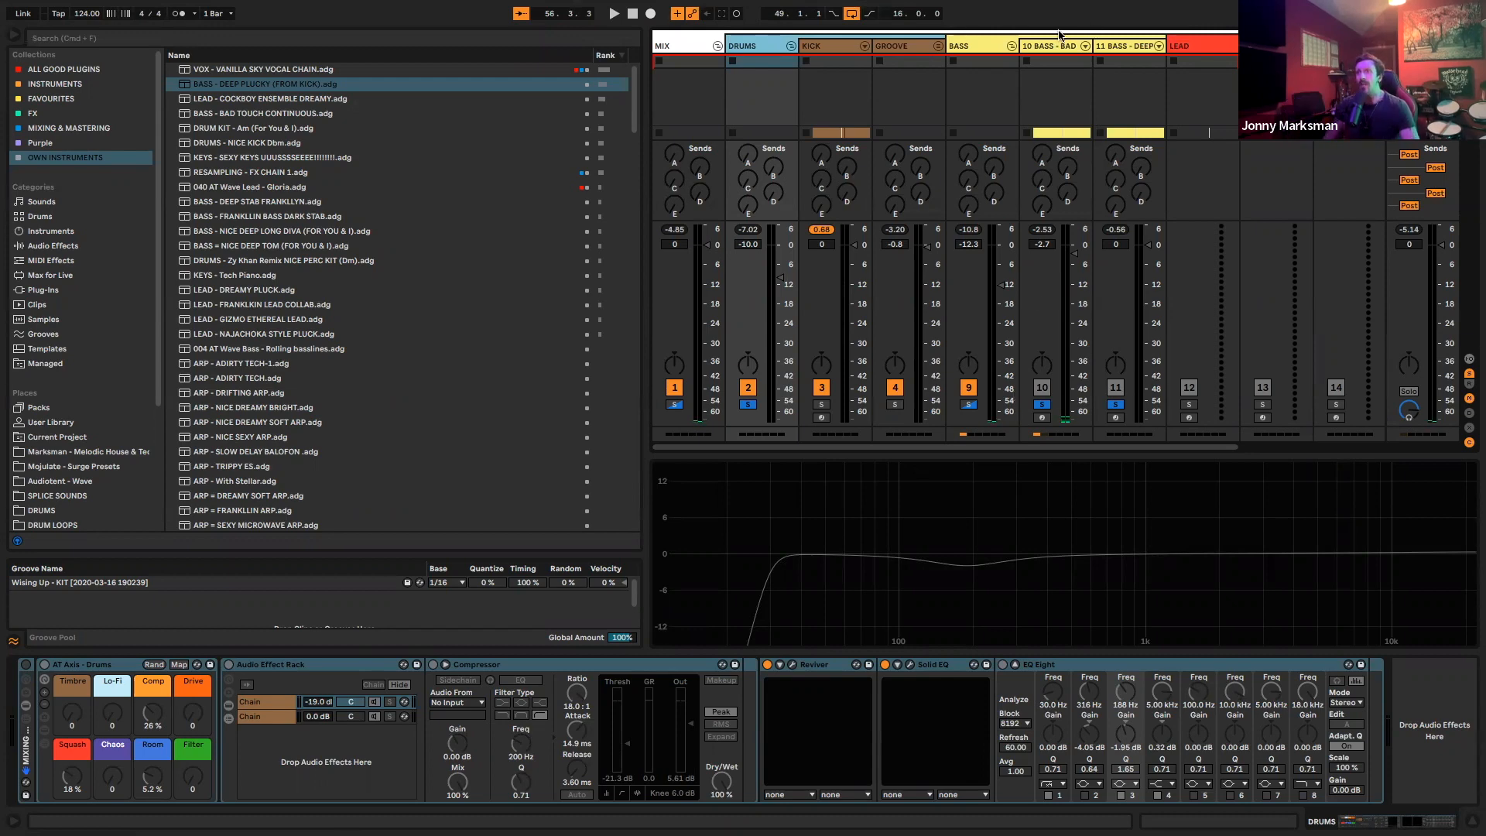
click(985, 48)
click(754, 48)
click(976, 45)
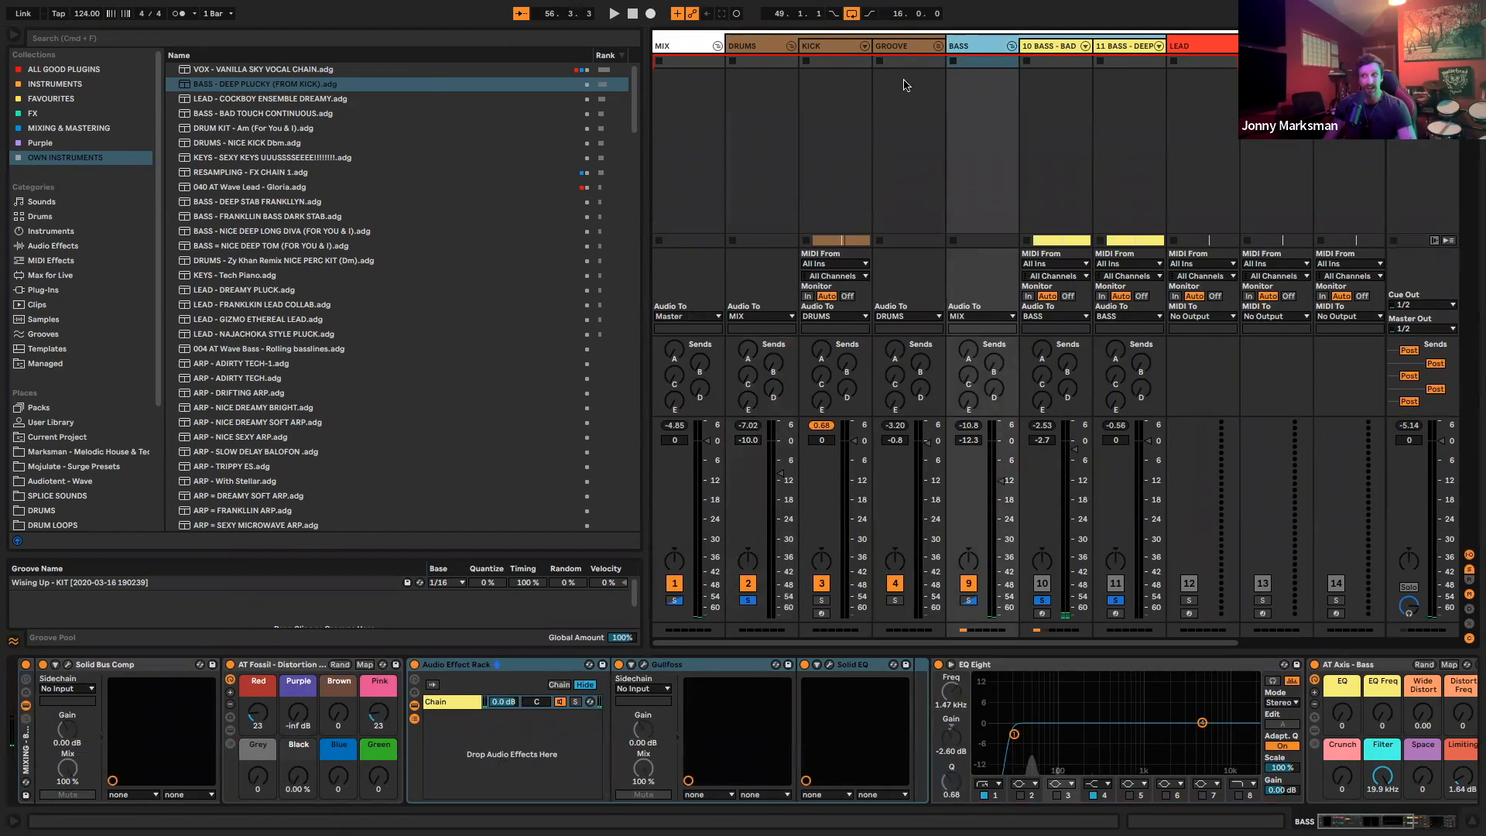
Review the BASS group's devices in order, from Solid Bus Comp and AT Fossil through the Audio Effect Rack to Multiband Dynamics
scroll(1075, 103, right, 3)
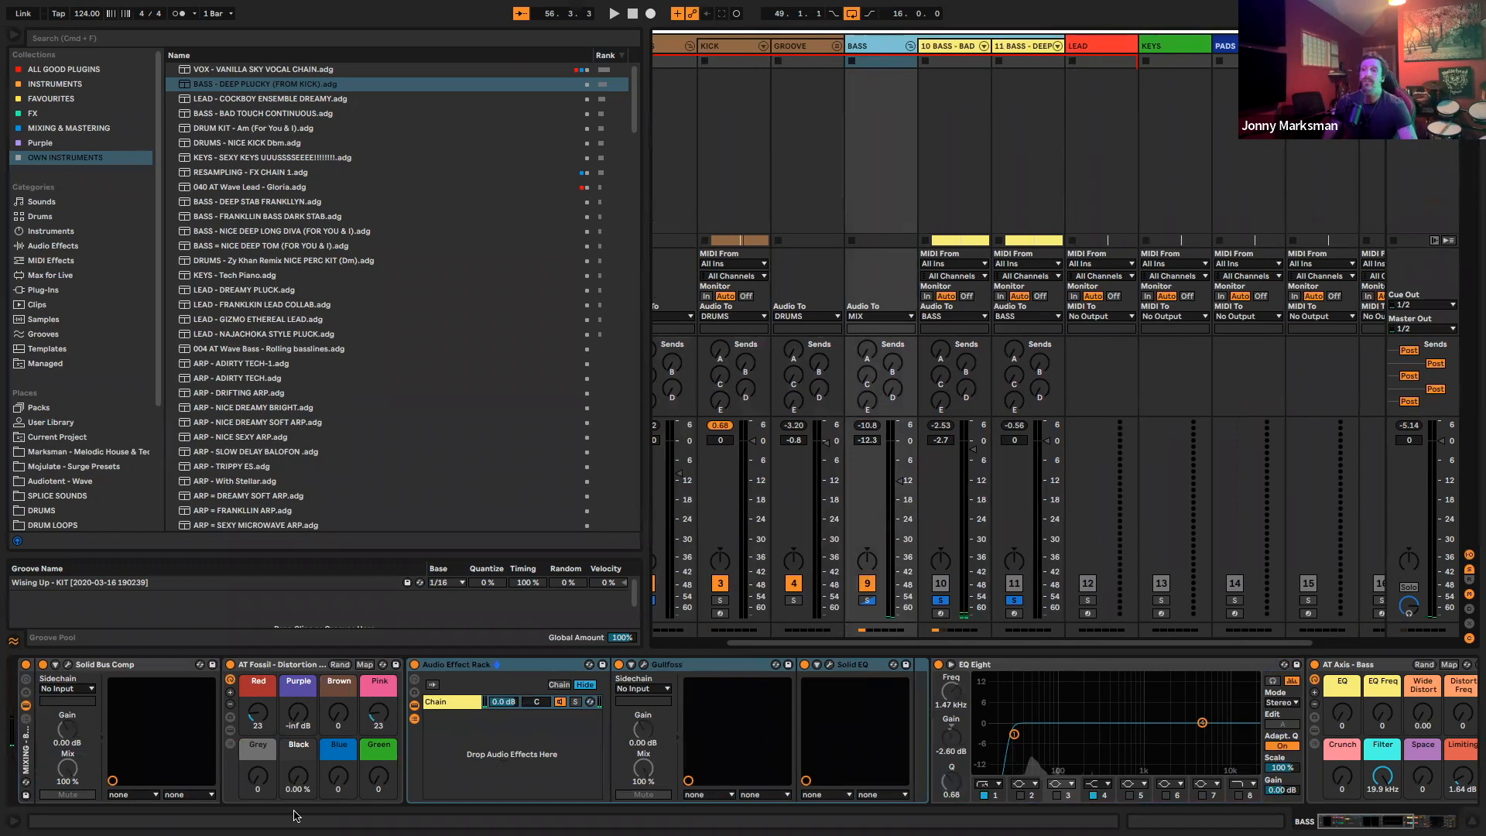
click(451, 701)
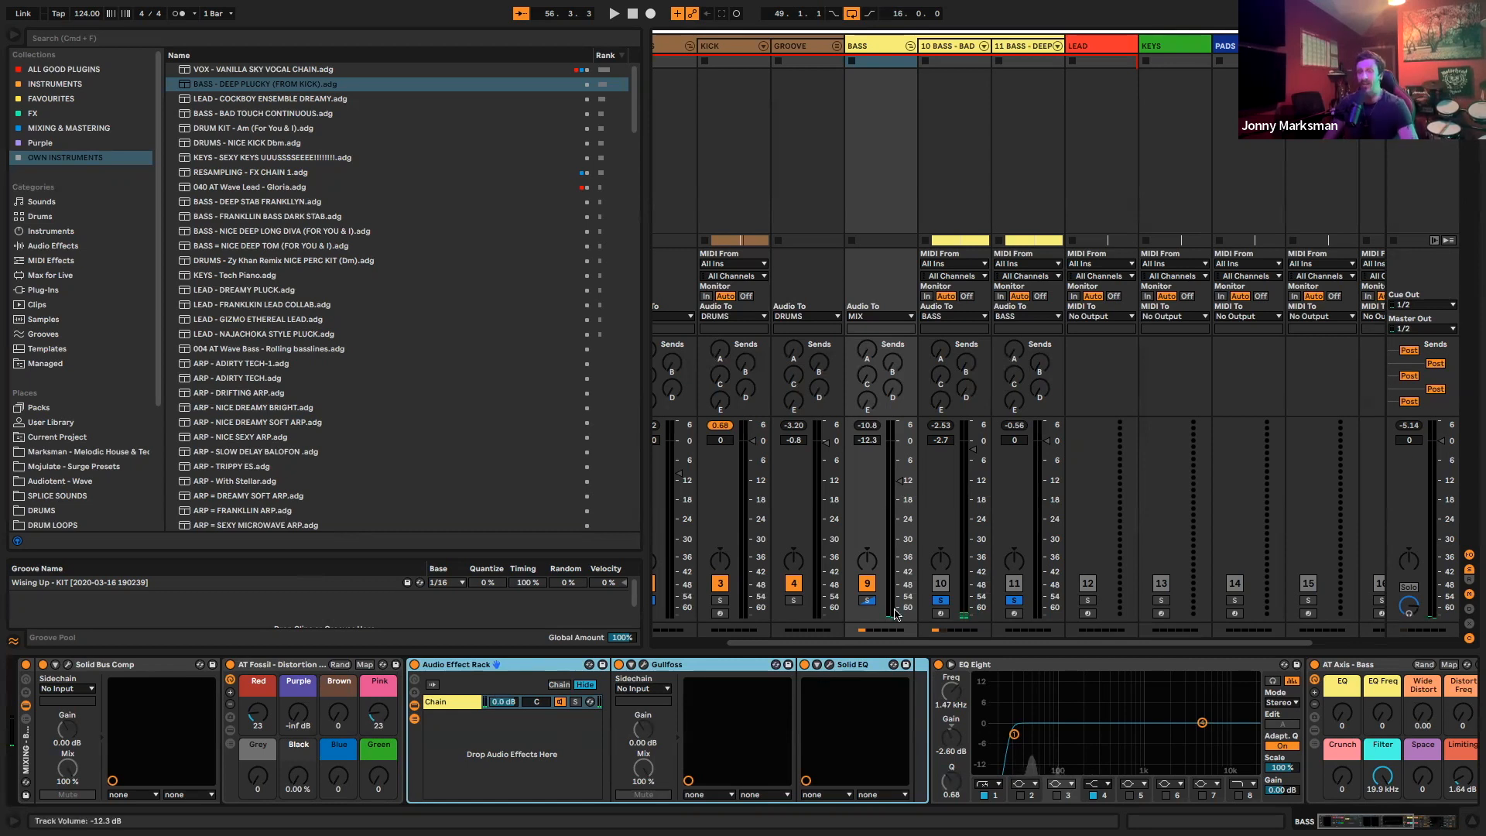
click(69, 665)
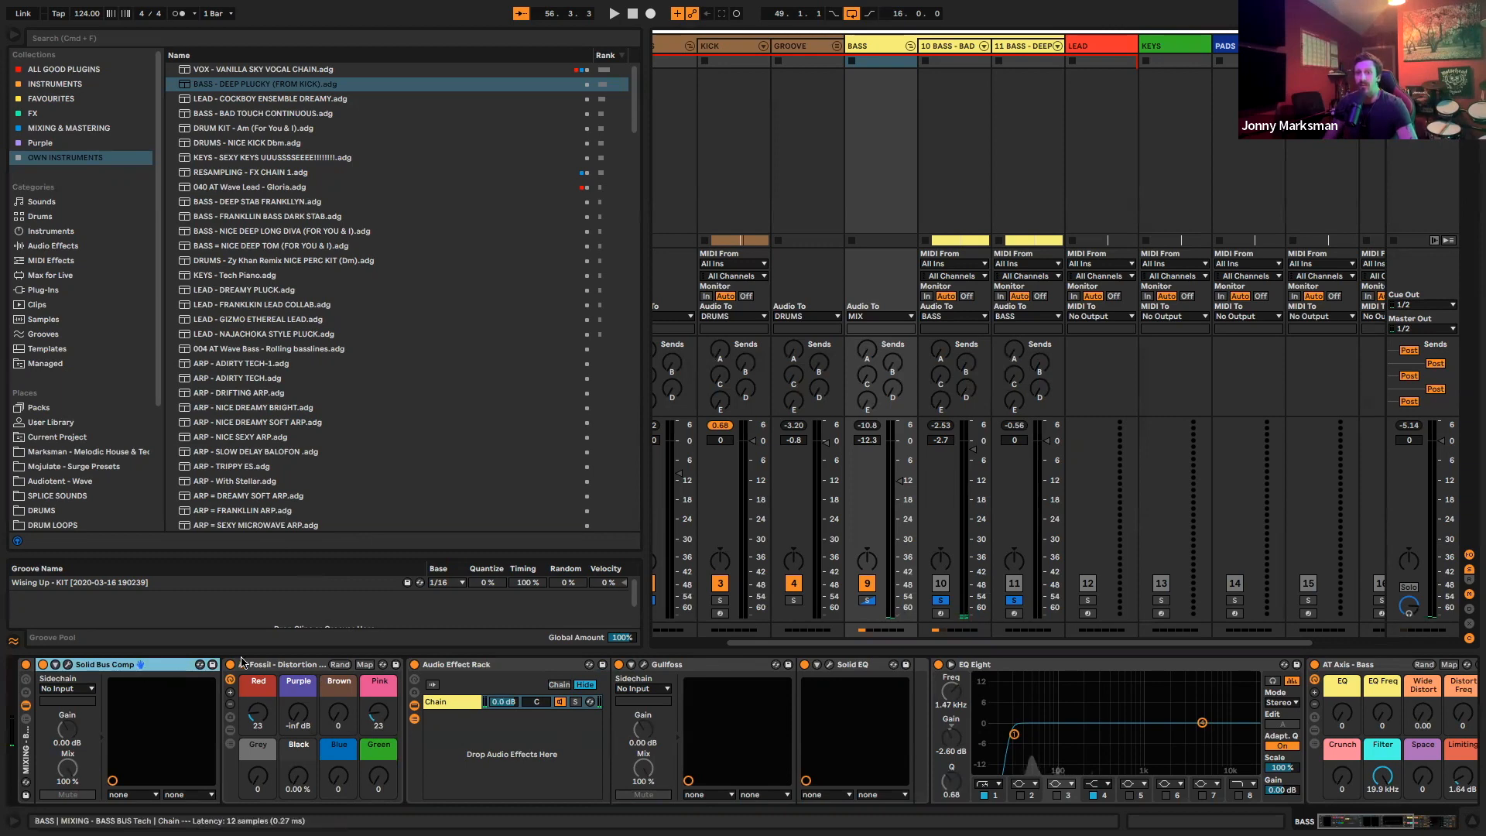
click(267, 665)
click(525, 673)
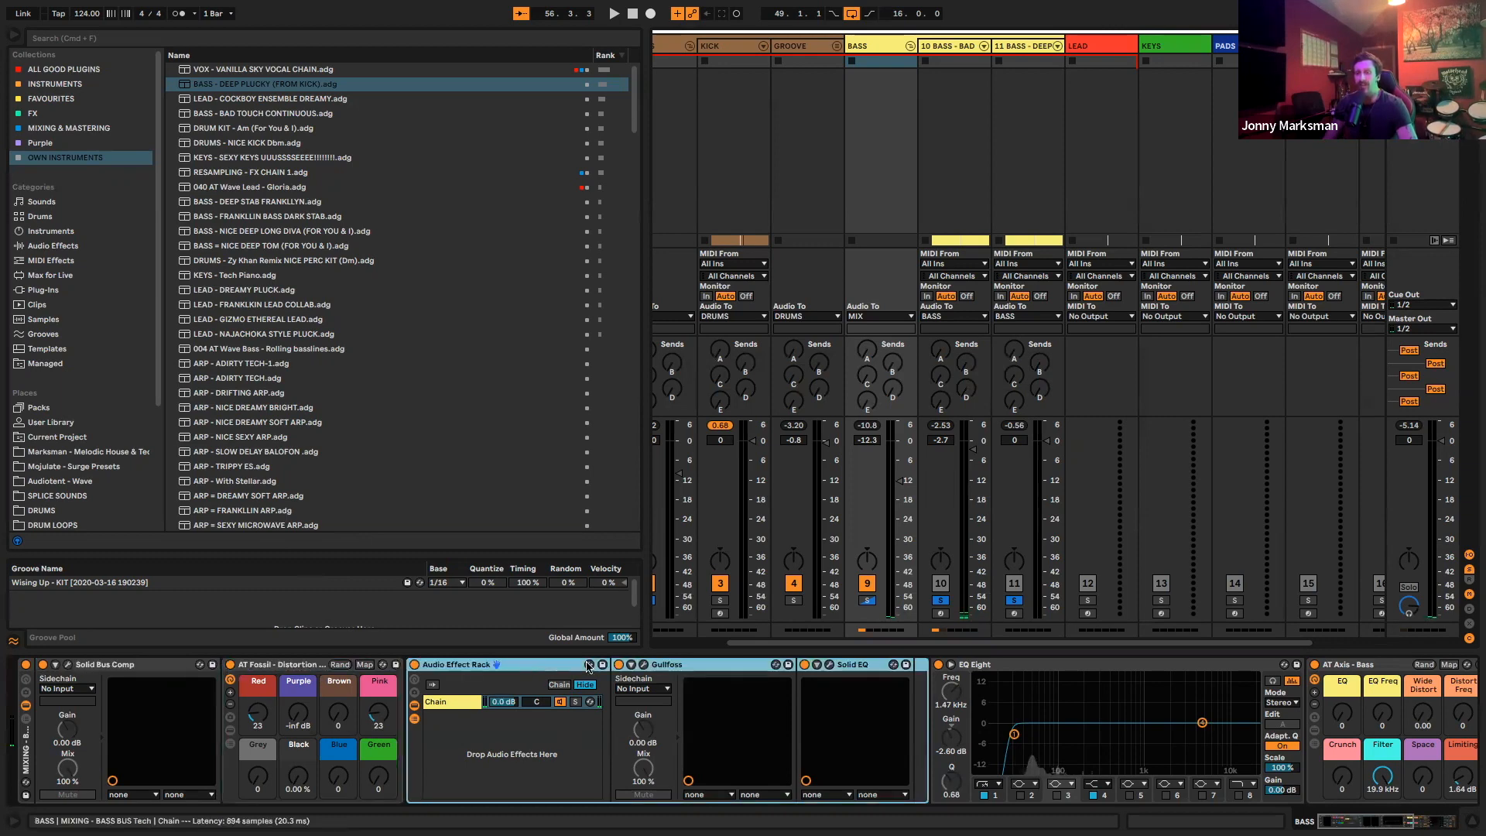
scroll(1057, 739, right, 2)
scroll(1058, 738, right, 8)
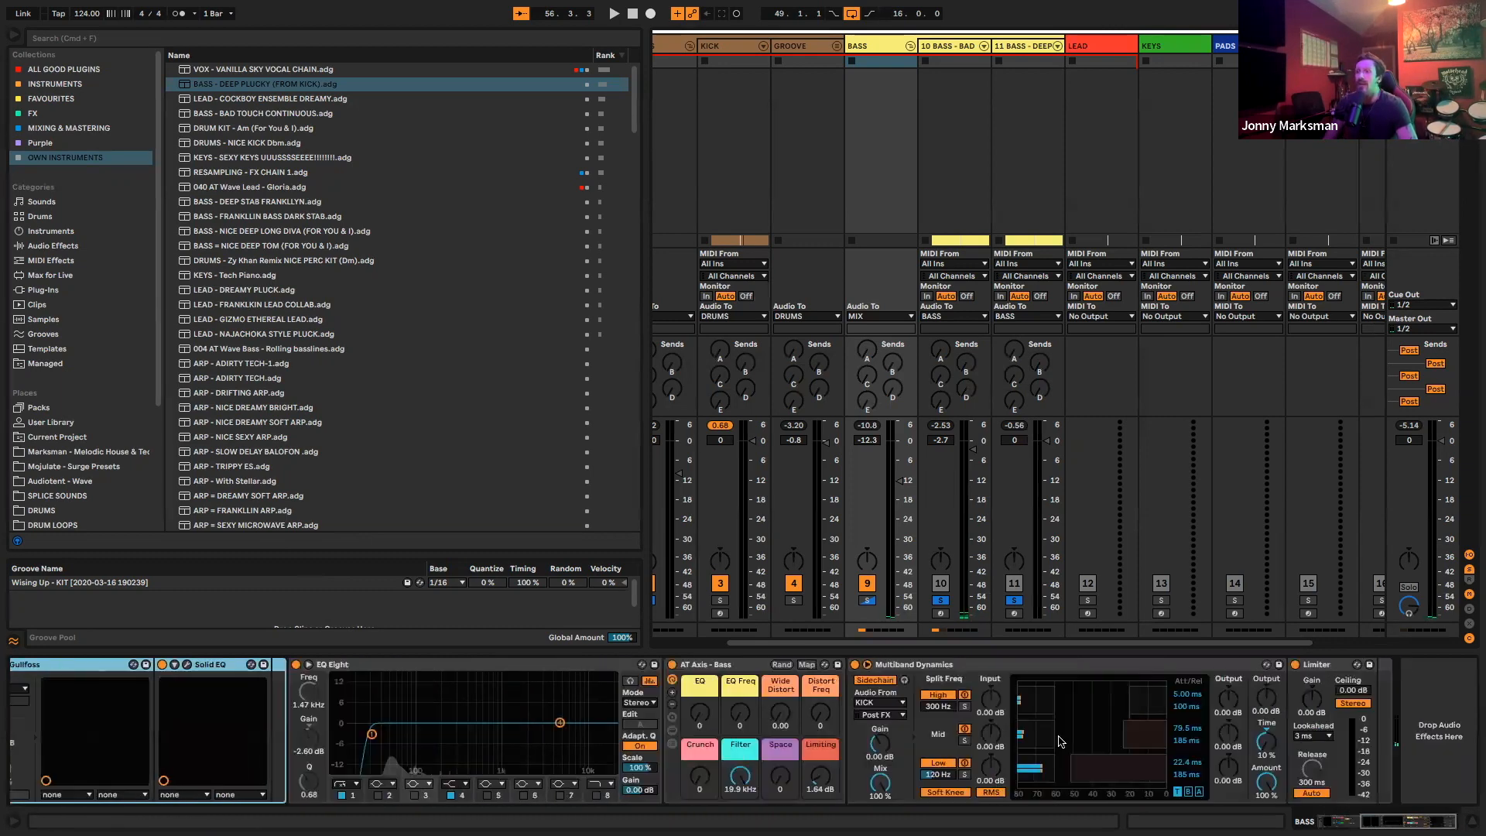
click(1088, 676)
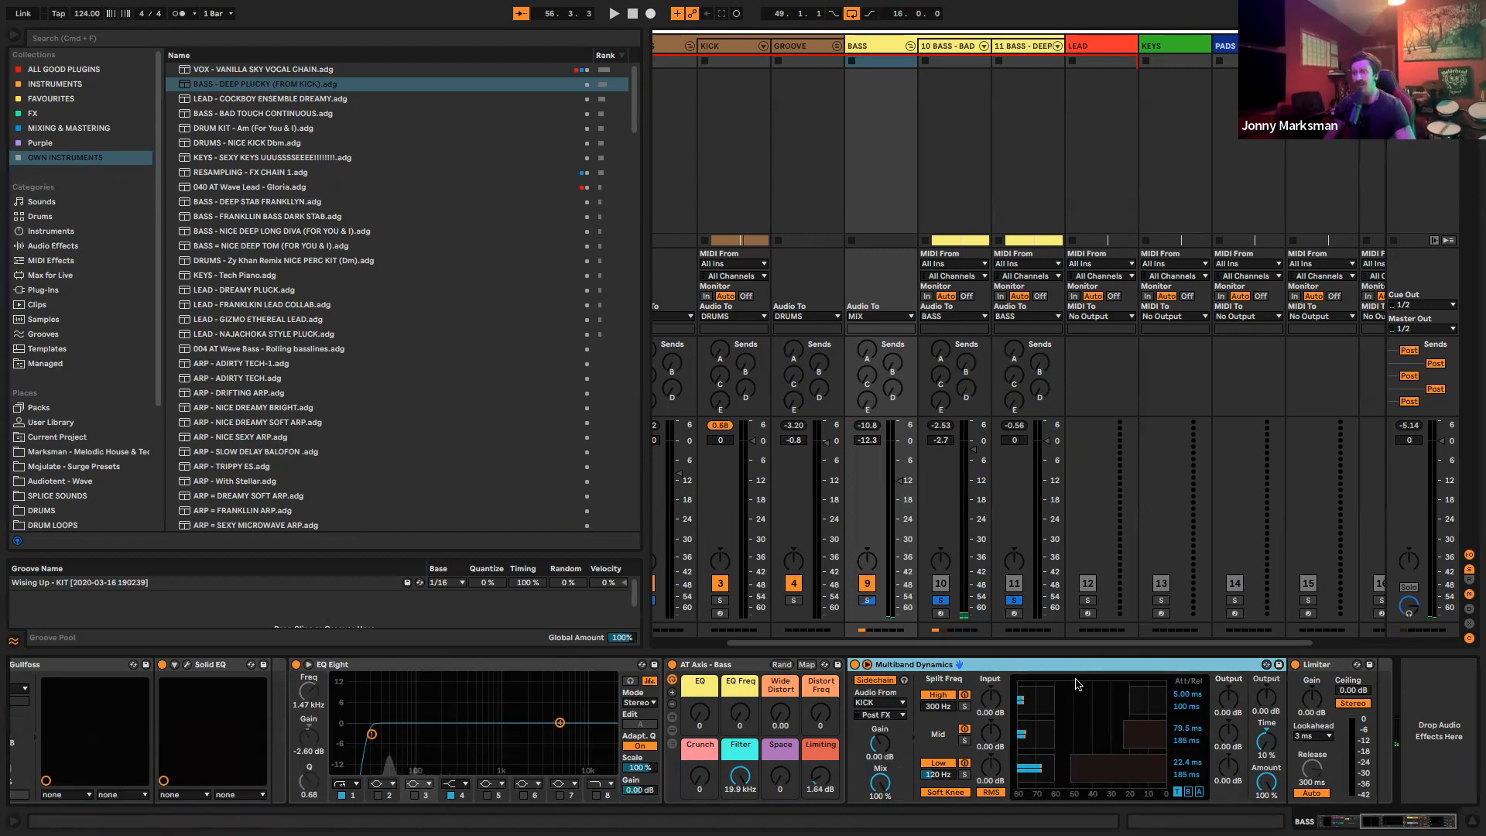
Look through the device chains of the DRUMS, KICK, GROOVE and BASS tracks
scroll(813, 232, left, 3)
click(748, 48)
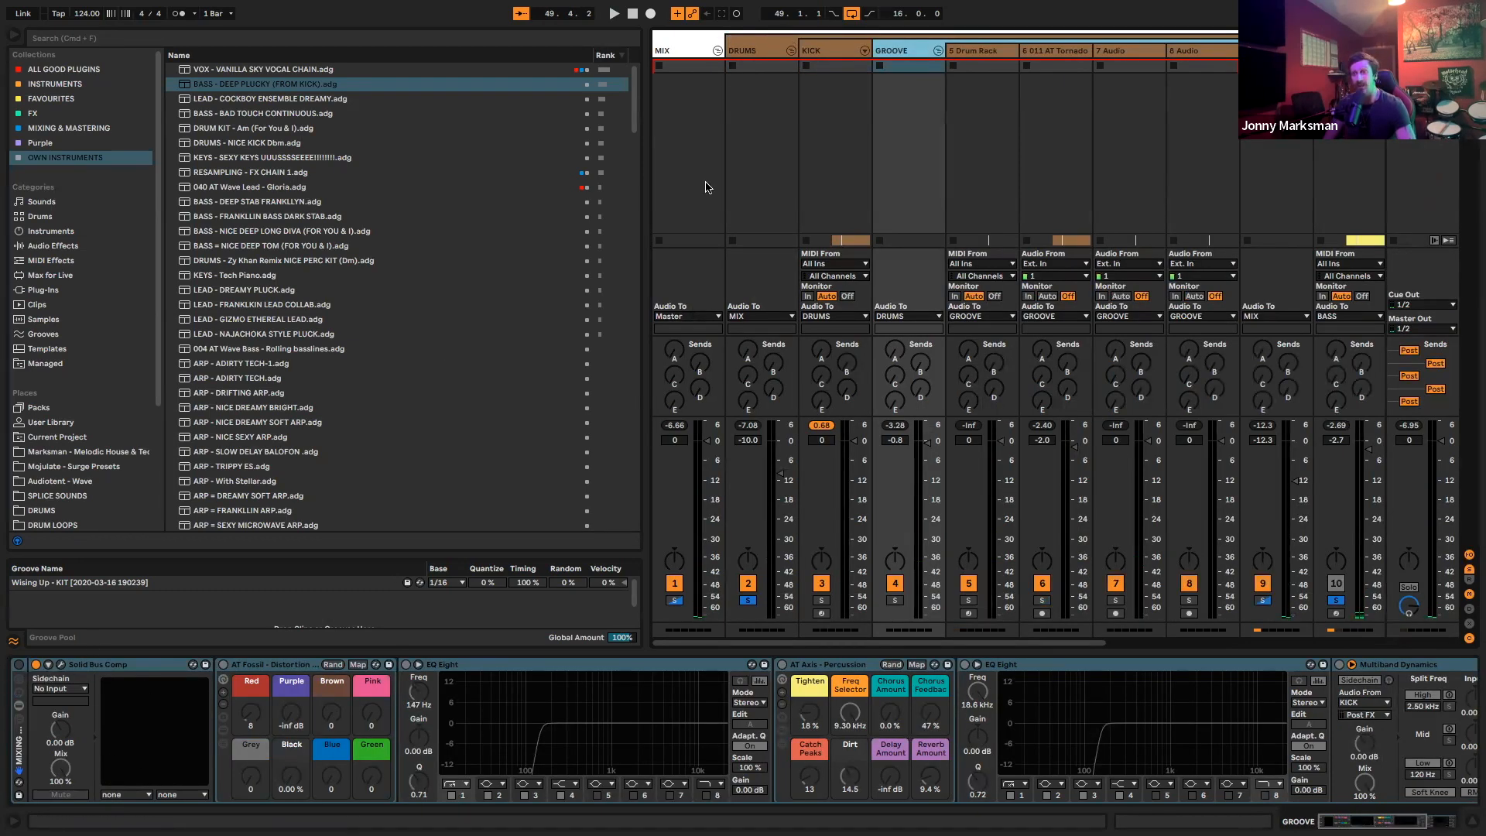
click(747, 50)
click(834, 53)
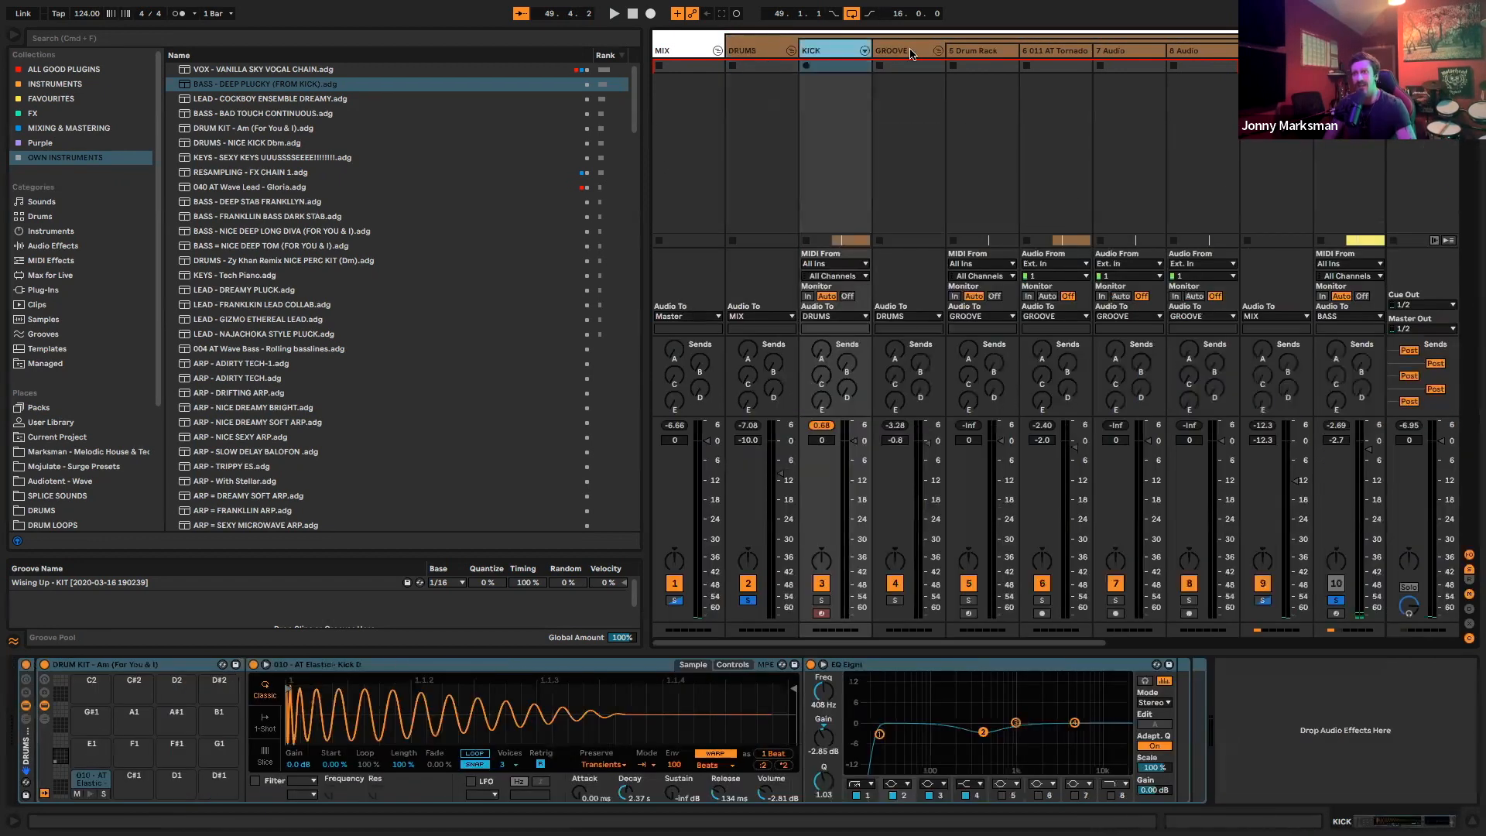
click(913, 52)
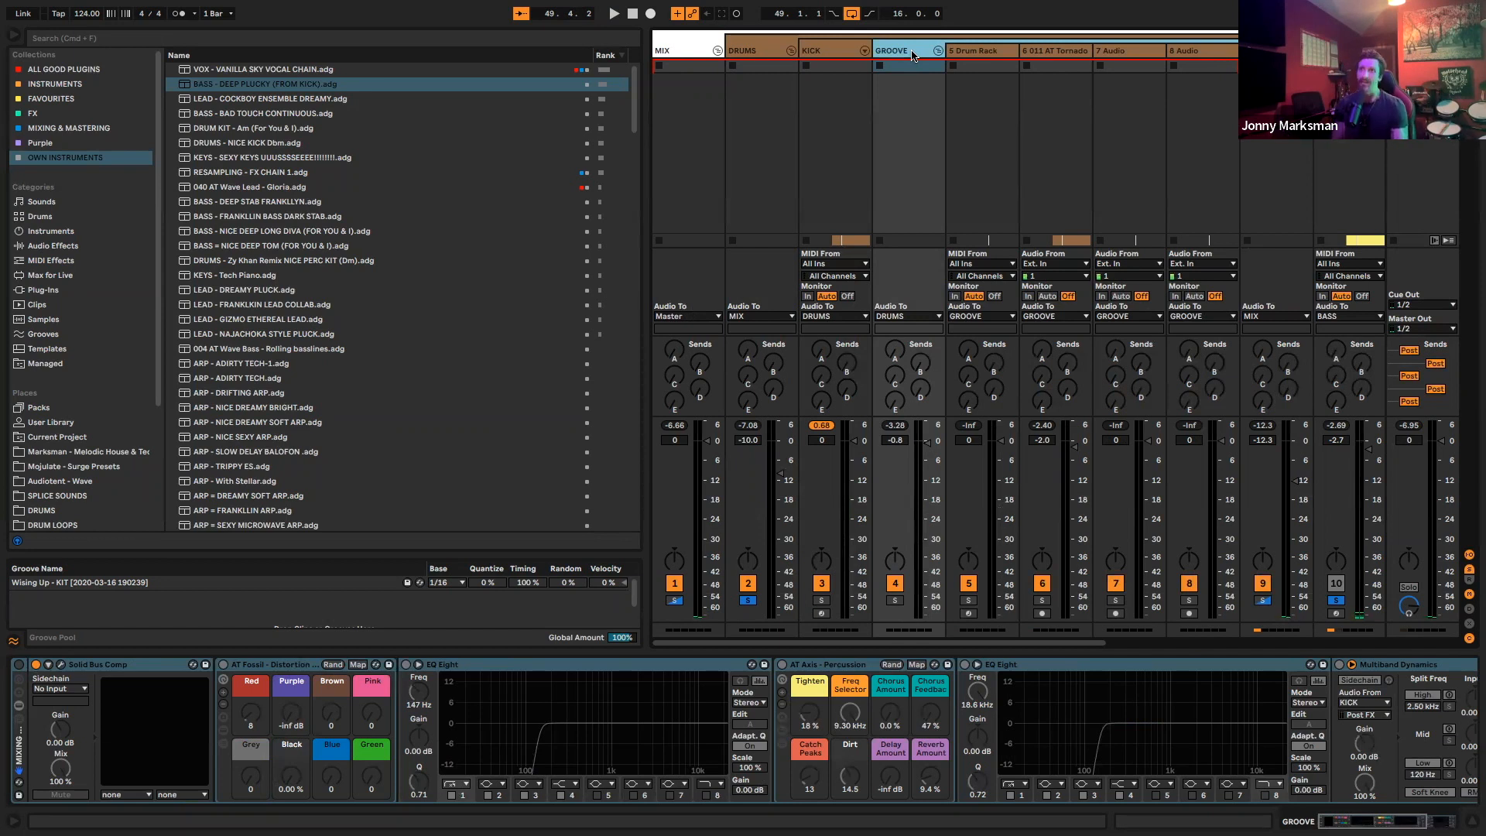
scroll(912, 56, right, 5)
click(871, 52)
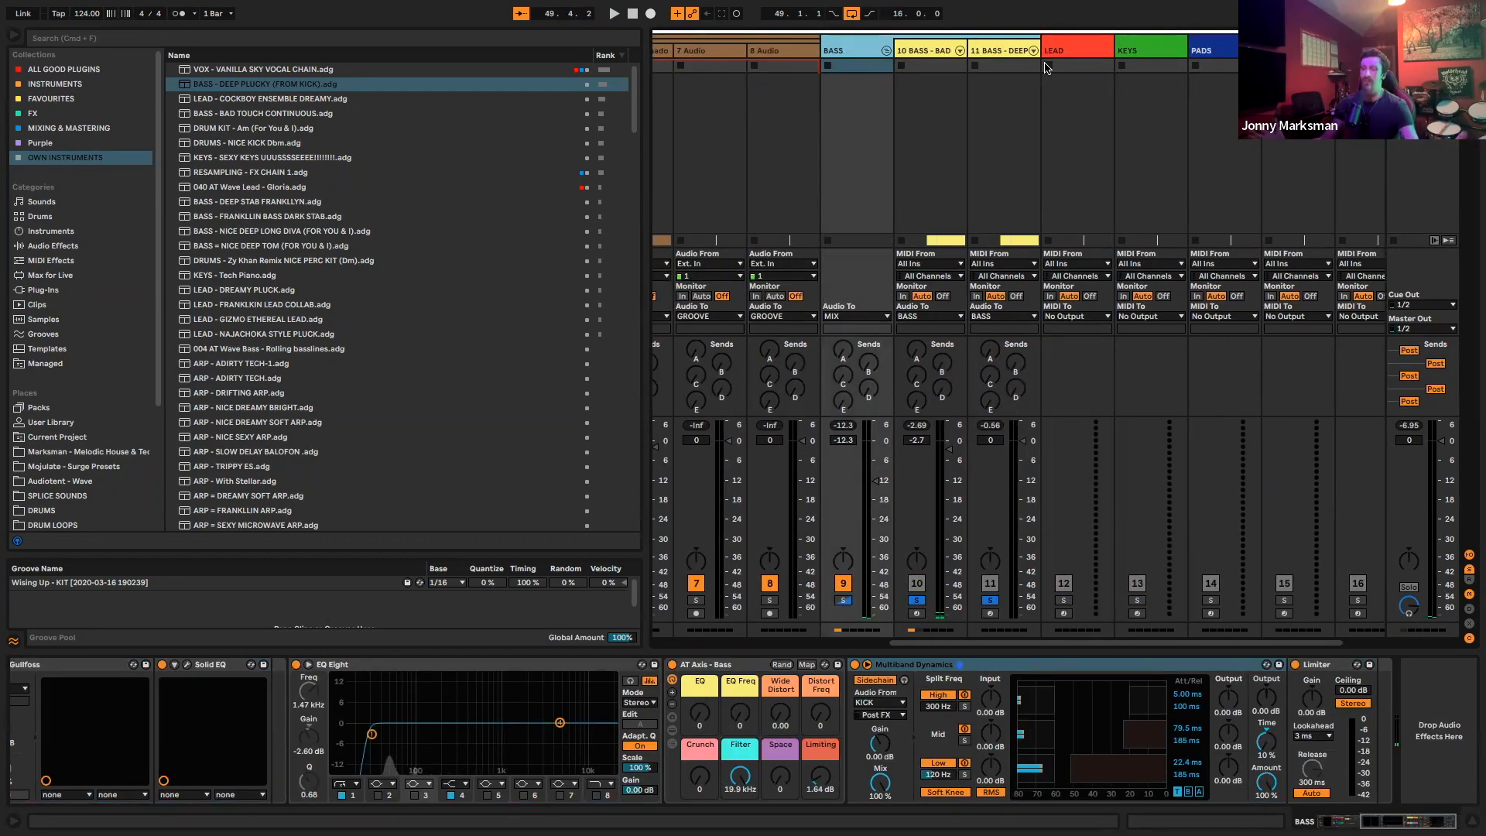
Show the GROOVE group's devices and play the looped section while watching the mixer levels of the drum and bass tracks
scroll(1045, 67, left, 6)
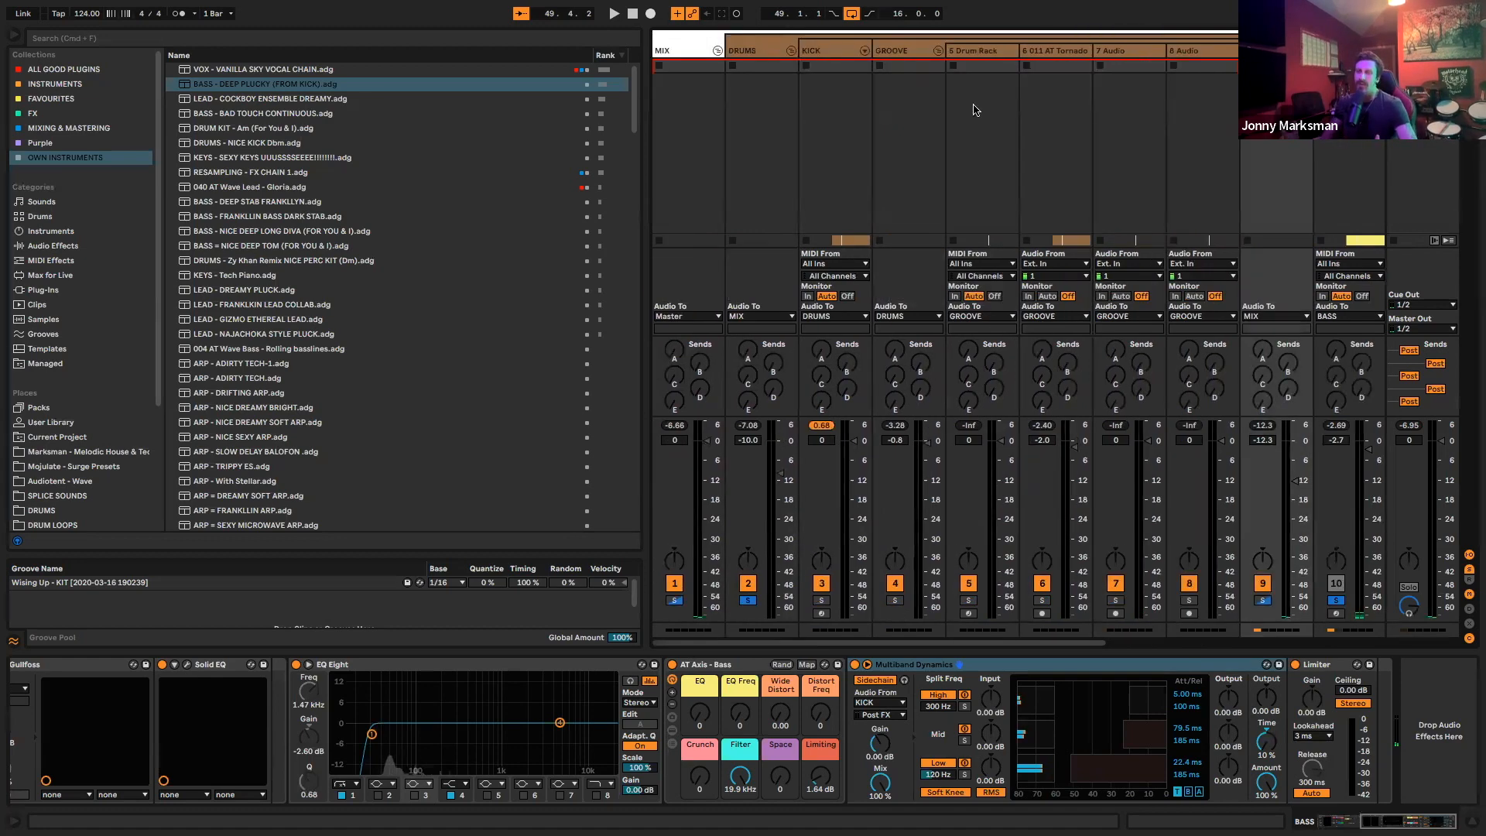
scroll(920, 188, right, 2)
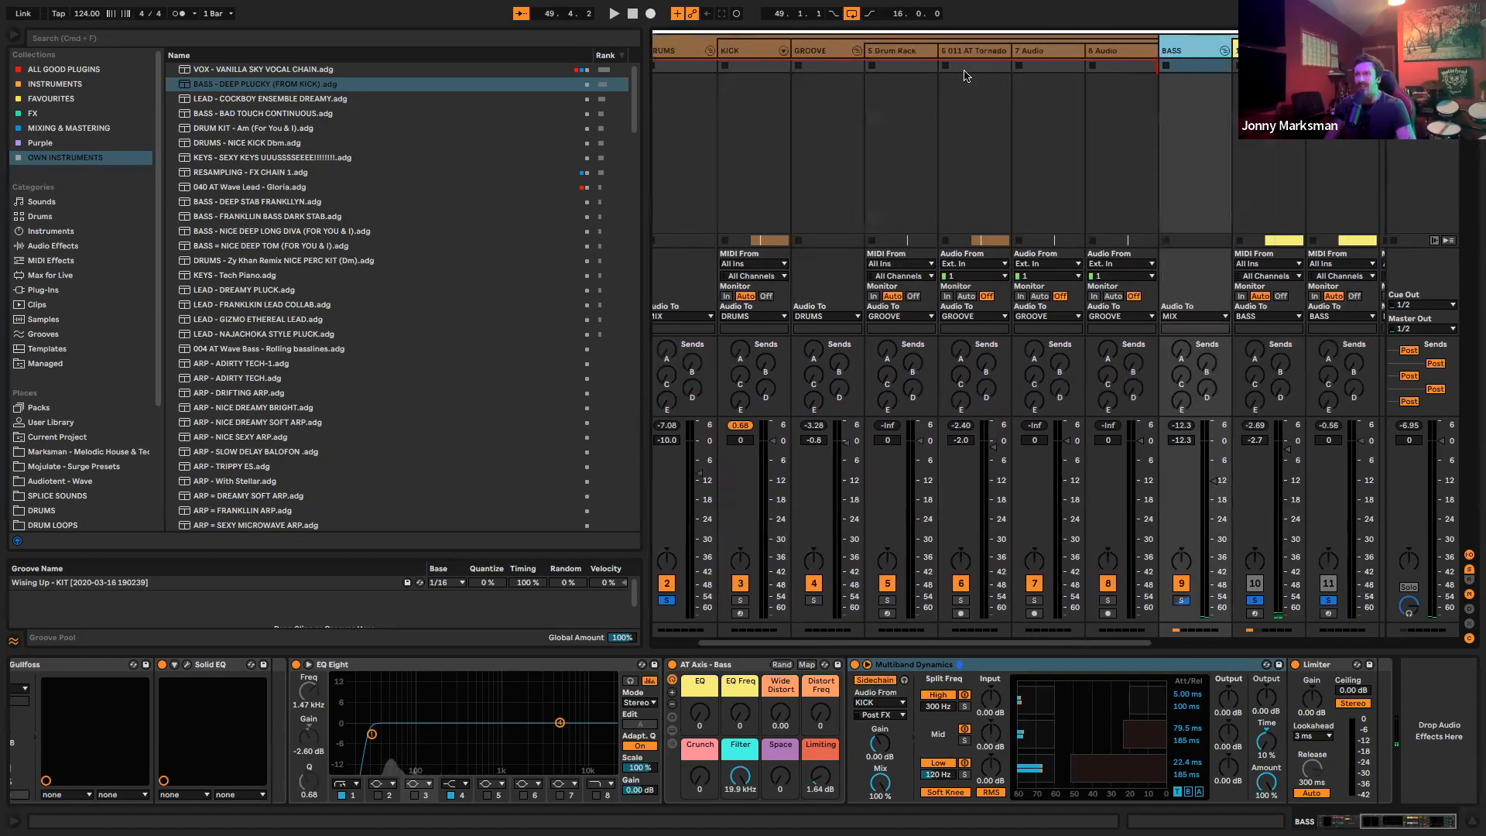
click(921, 56)
click(822, 52)
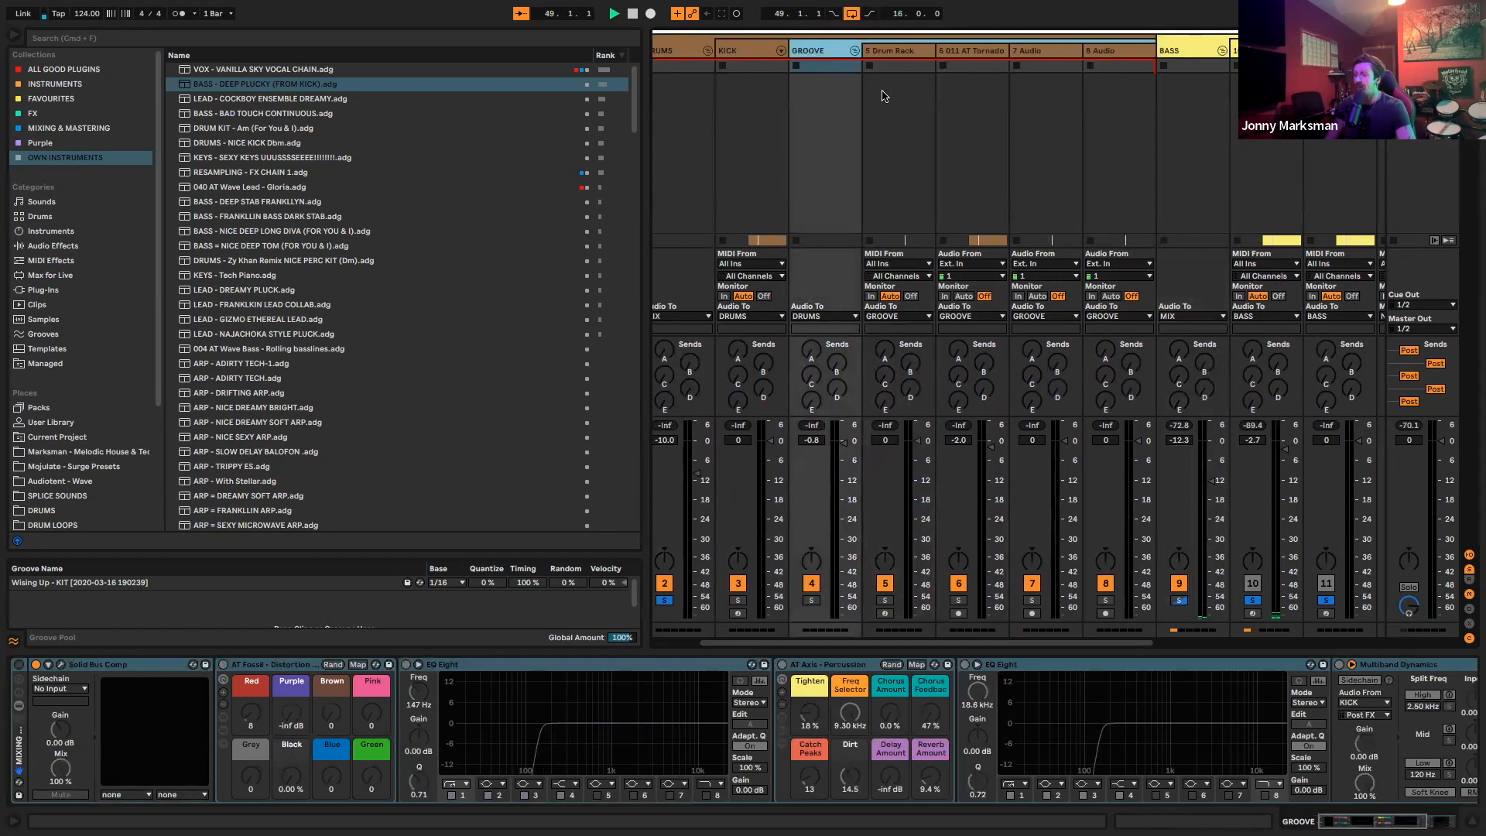
key(space)
scroll(909, 266, left, 2)
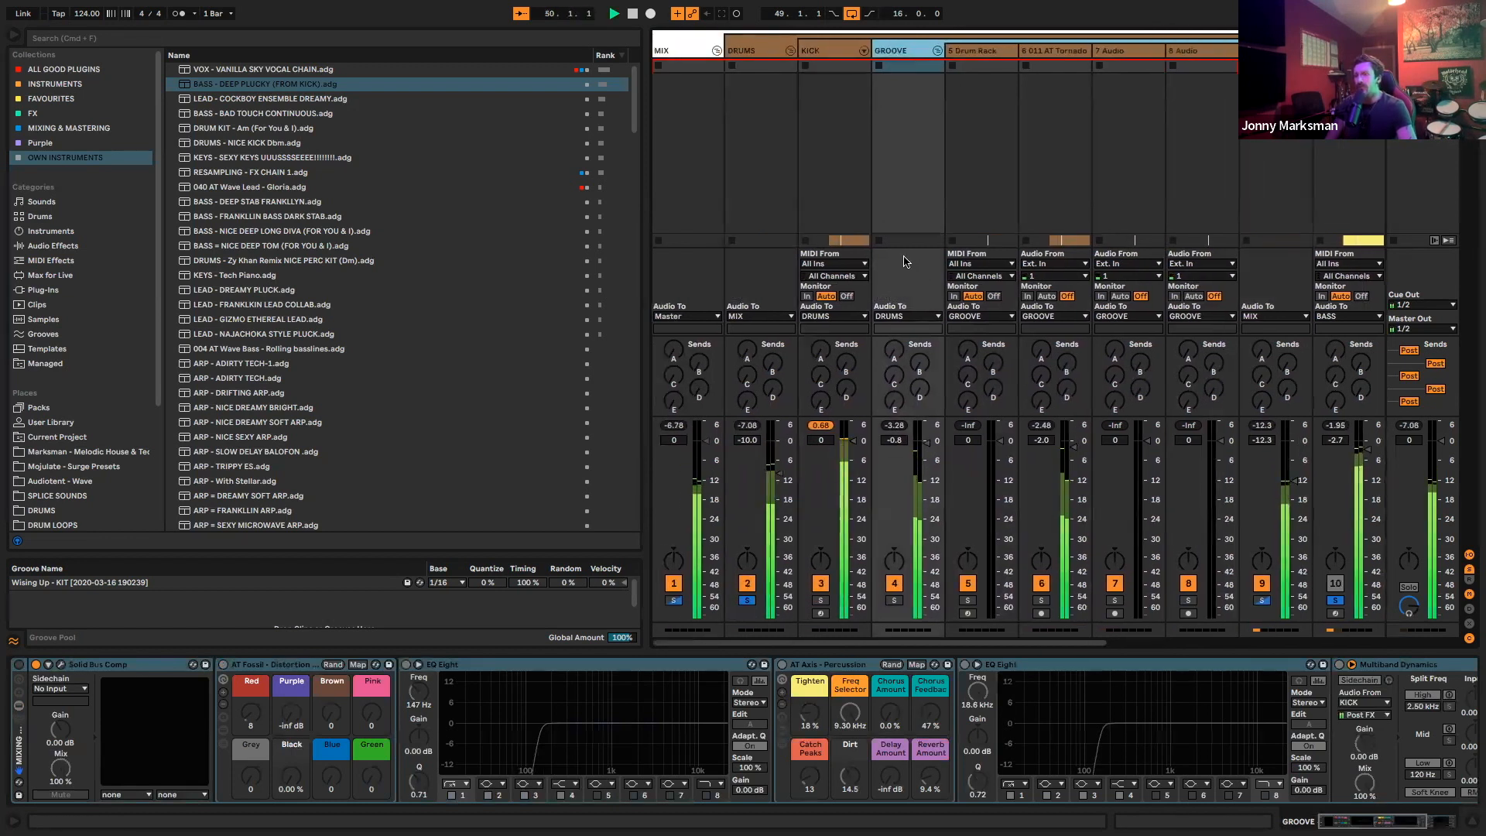
scroll(908, 266, right, 3)
Audition percussion loops 044 to 046 from the AT PERMISSION (PERCS) folder and start the track's playback
click(118, 453)
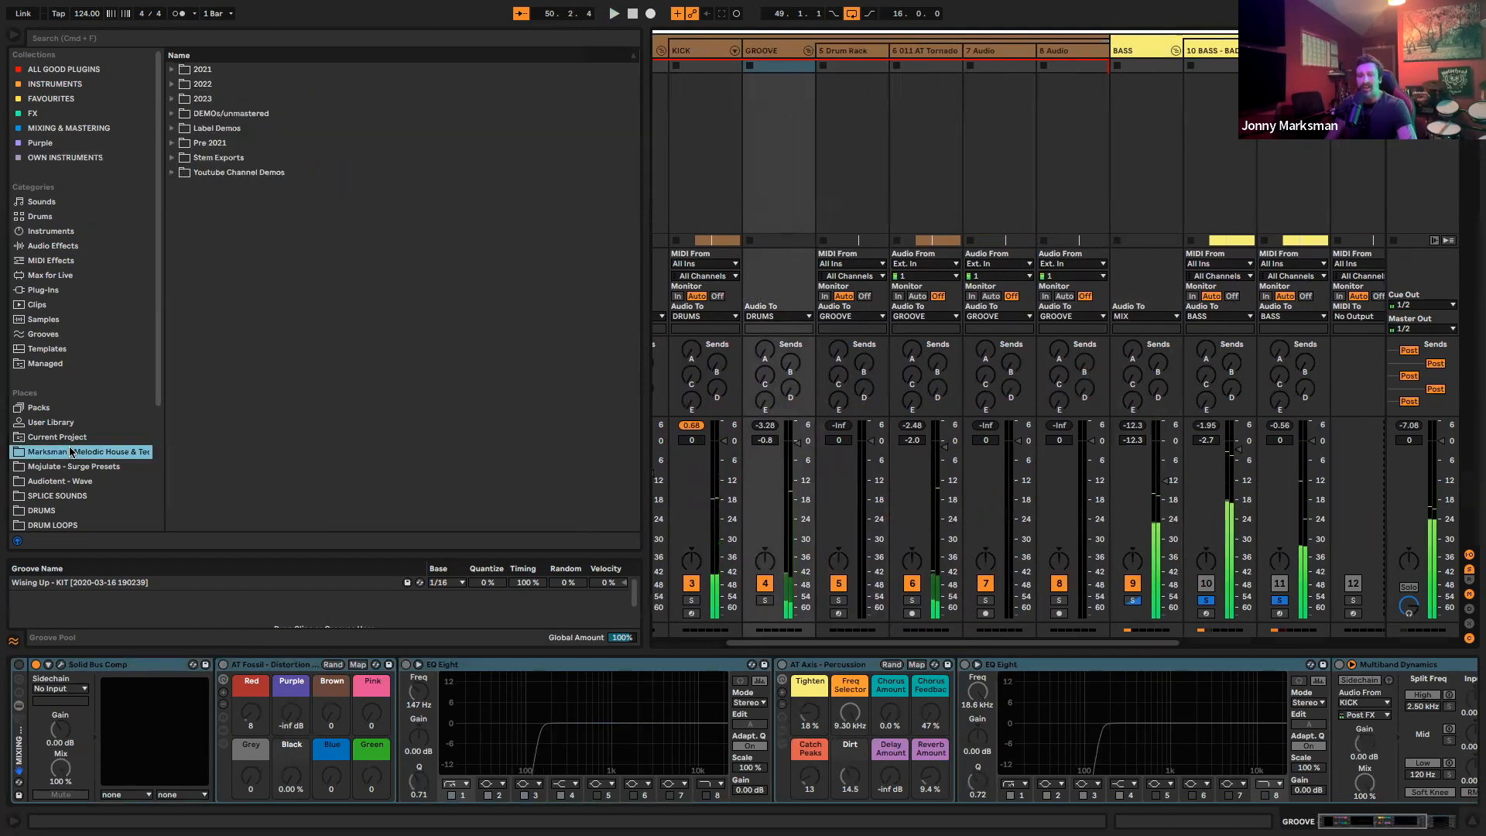
scroll(118, 445, down, 5)
click(106, 407)
click(298, 445)
scroll(311, 411, down, 5)
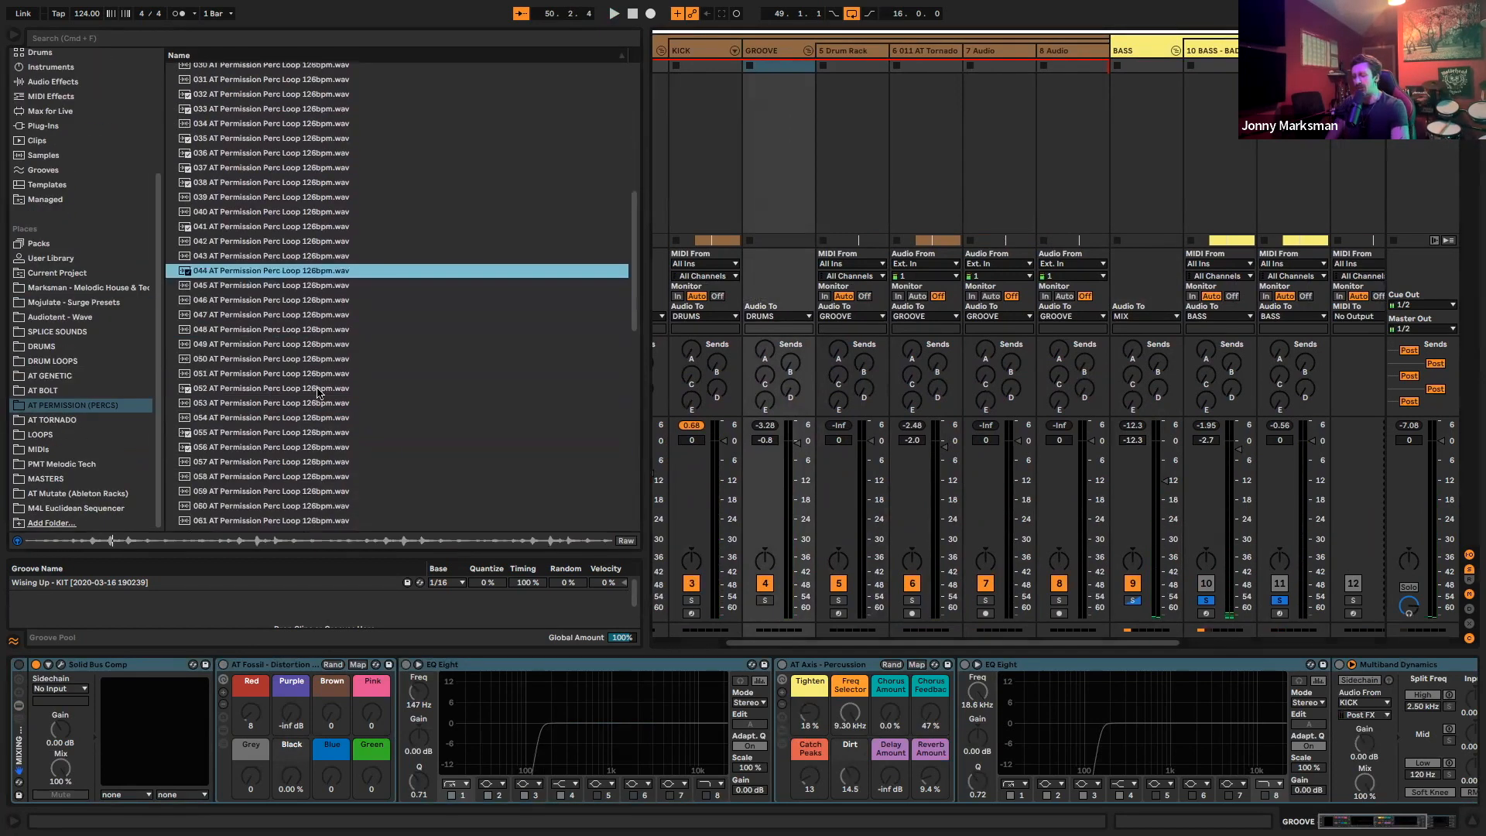
key(Down)
key(Down)
key(space)
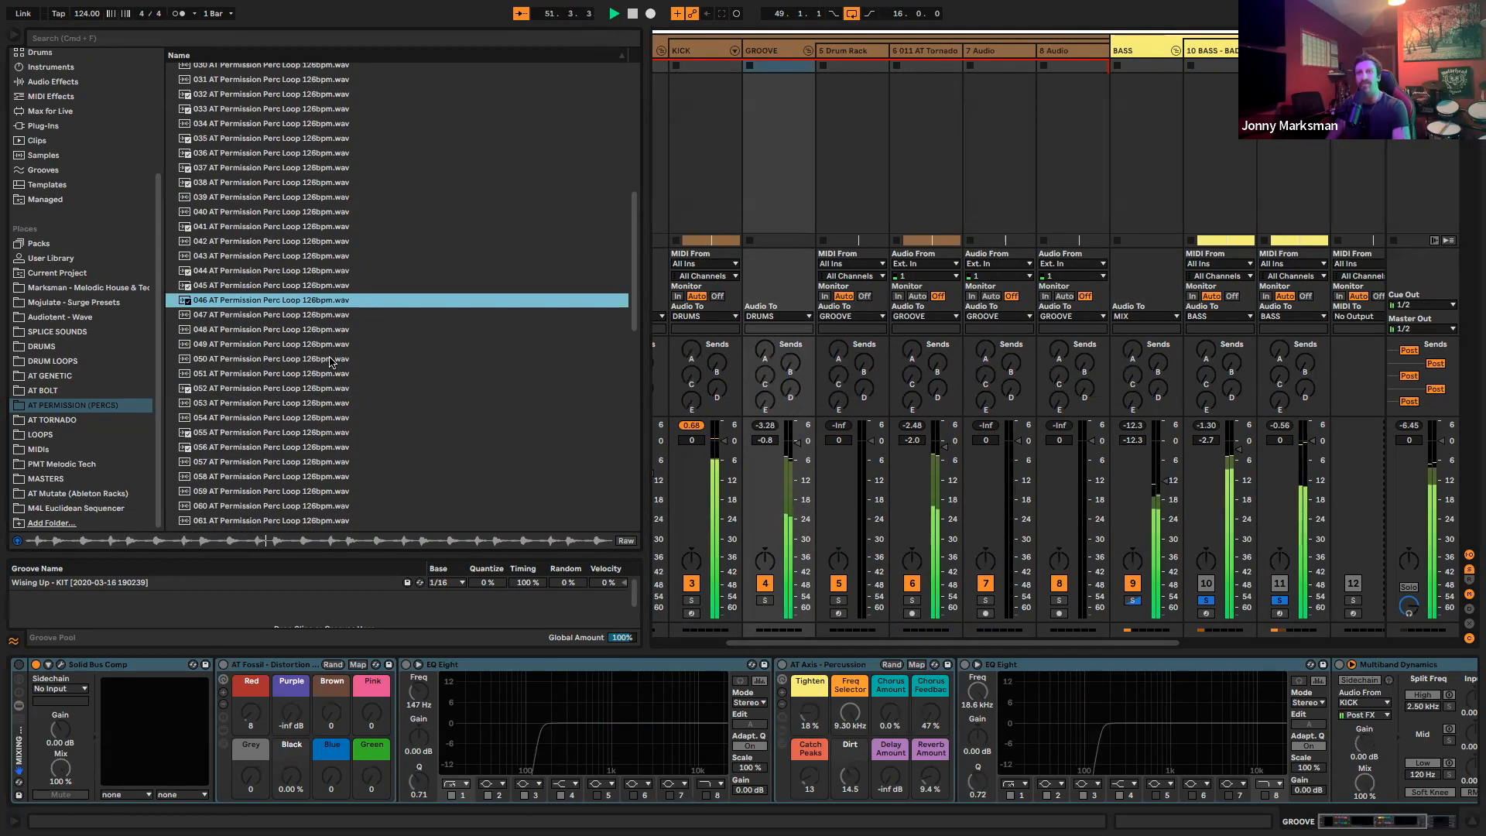
Place the 046 AT Permission Perc Loop on track 7 at bar 49 and set tracks 6 and 7 to -3.0 dB
key(Tab)
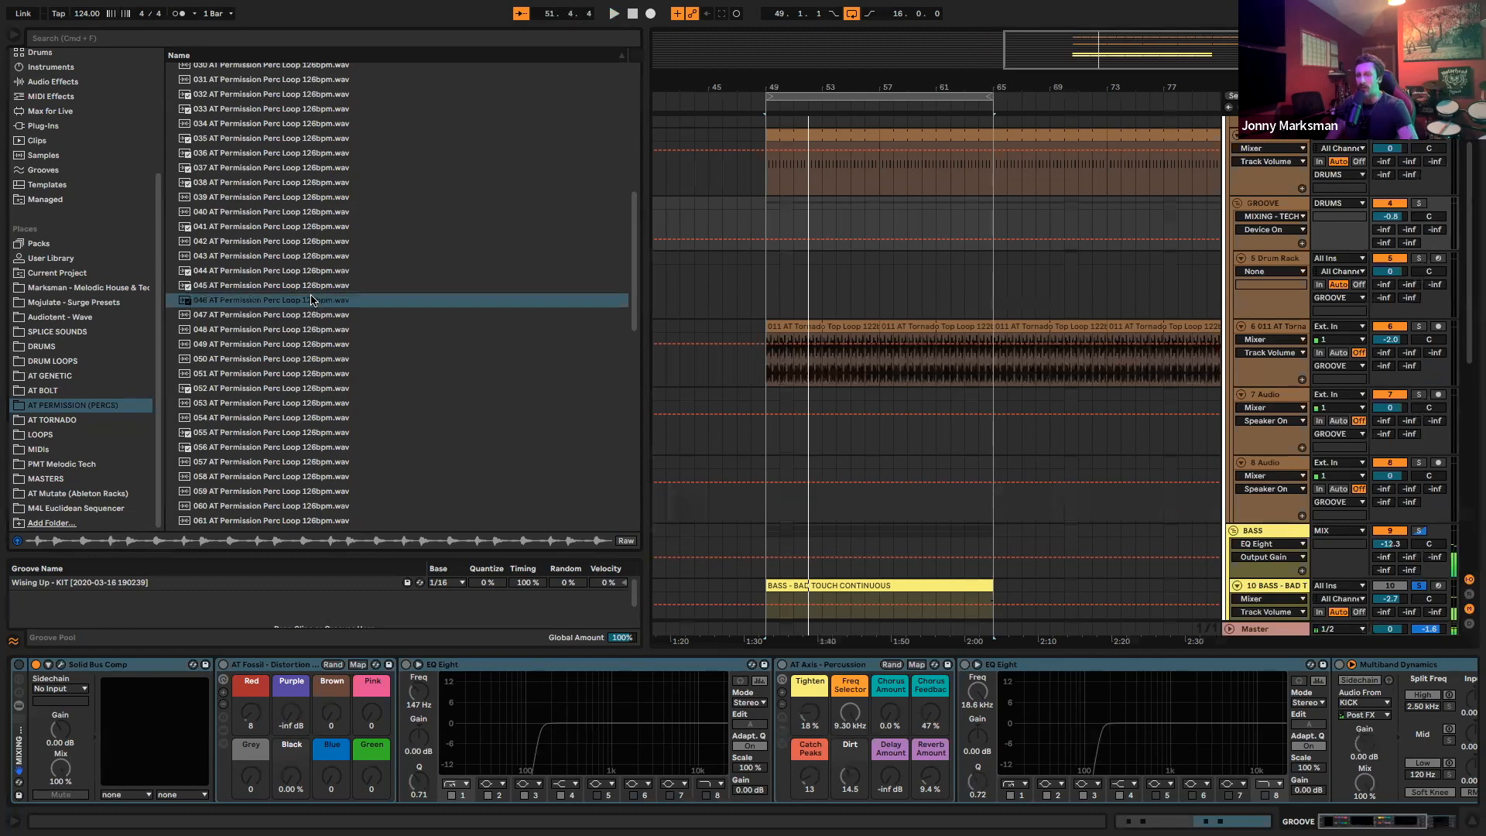
drag(368, 301, 773, 421)
key(space)
key(Tab)
drag(1149, 442, 1079, 451)
key(space)
Select the Drum Rack track and search the User Library for "side thou"
click(979, 51)
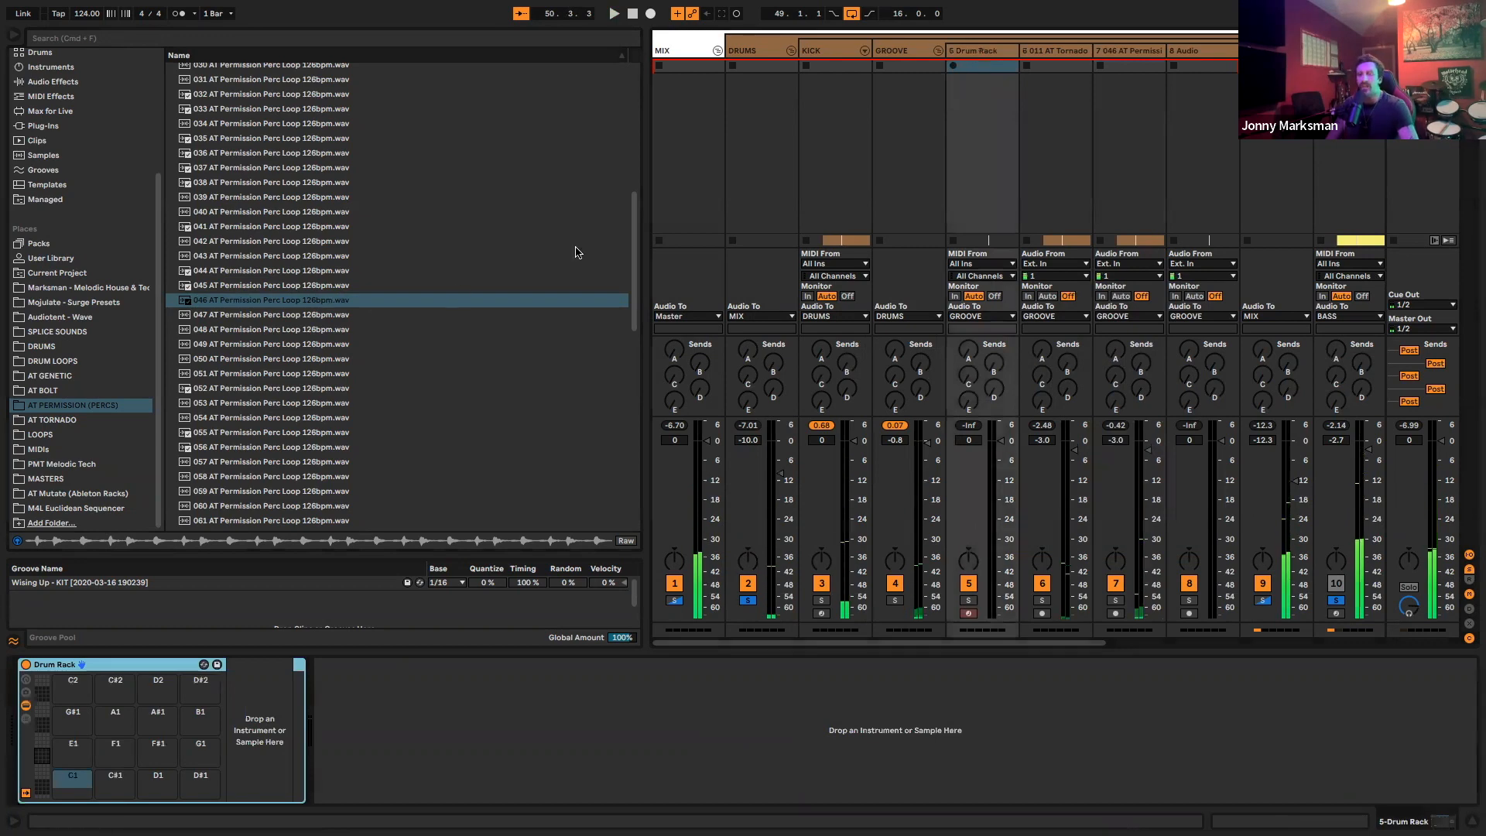
click(246, 327)
scroll(246, 327, up, 10)
scroll(55, 225, up, 5)
click(52, 205)
click(80, 145)
click(70, 159)
click(315, 41)
text(side thou)
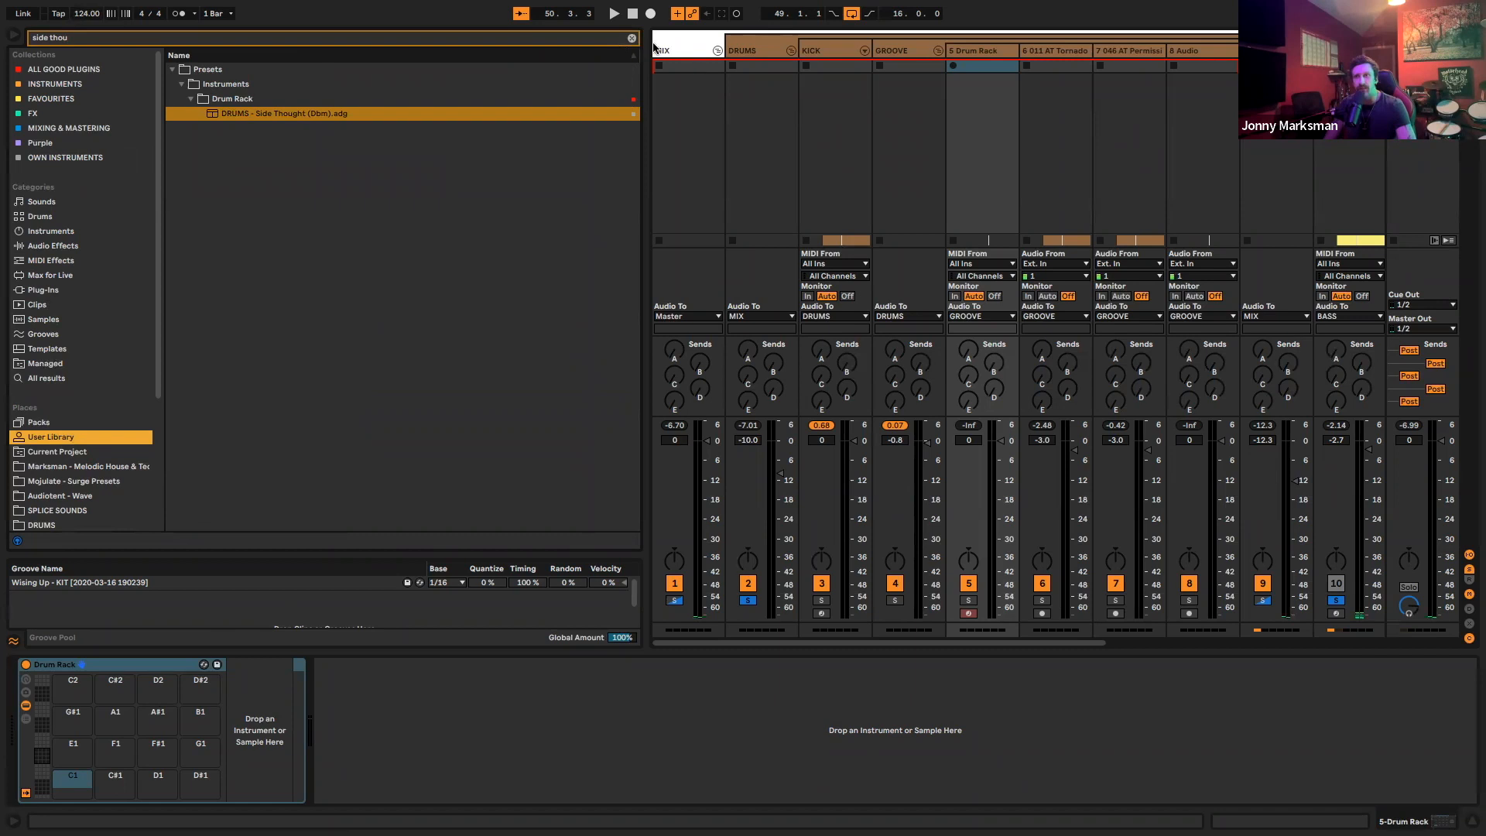
Clear the search and look through the User Library's Templates, Samples and Presets folders
click(631, 38)
click(173, 114)
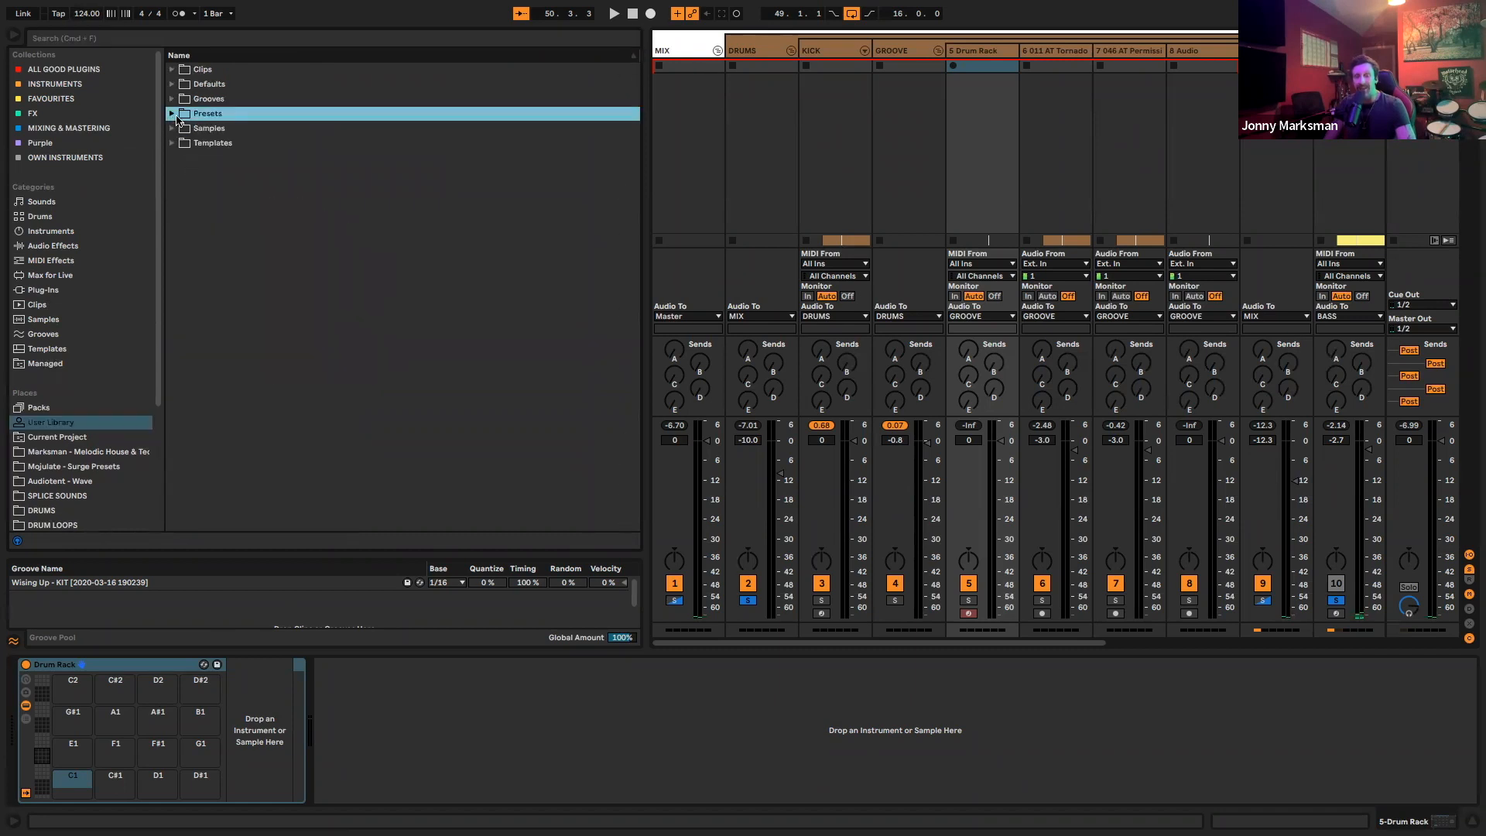
click(172, 143)
click(172, 143)
click(173, 143)
click(224, 156)
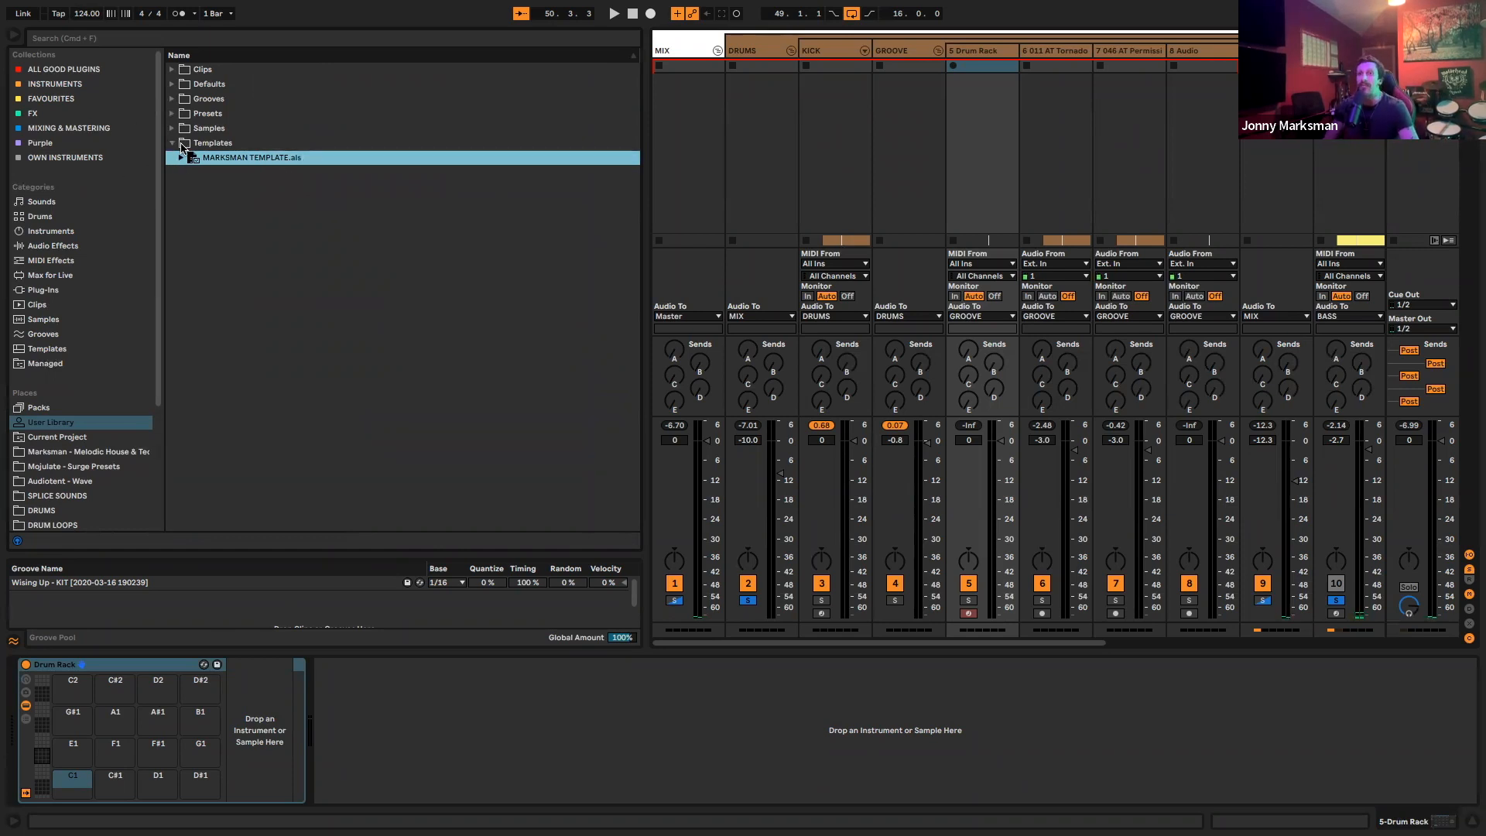
click(173, 142)
click(173, 128)
click(181, 143)
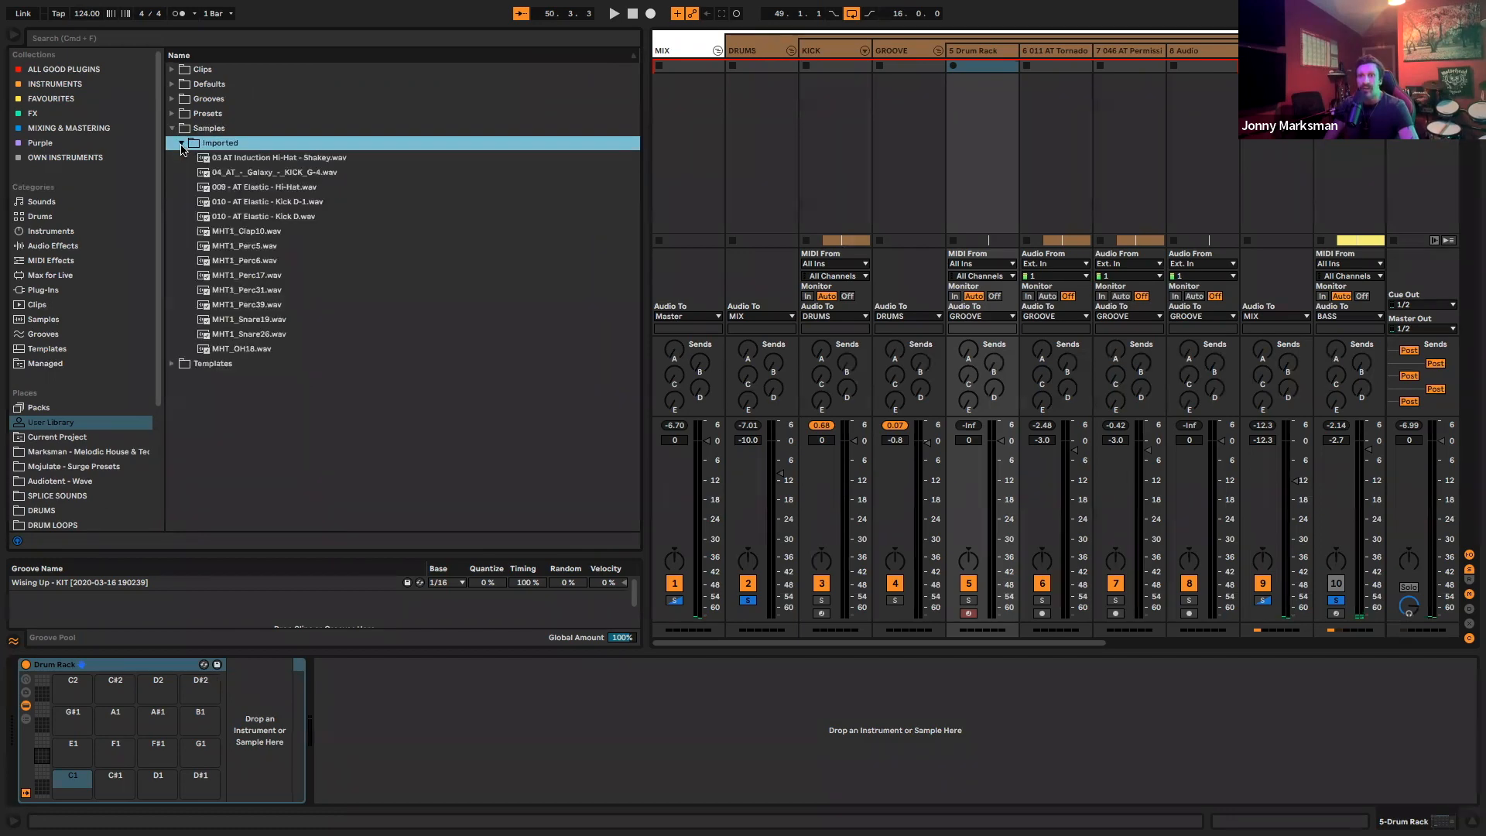
click(172, 114)
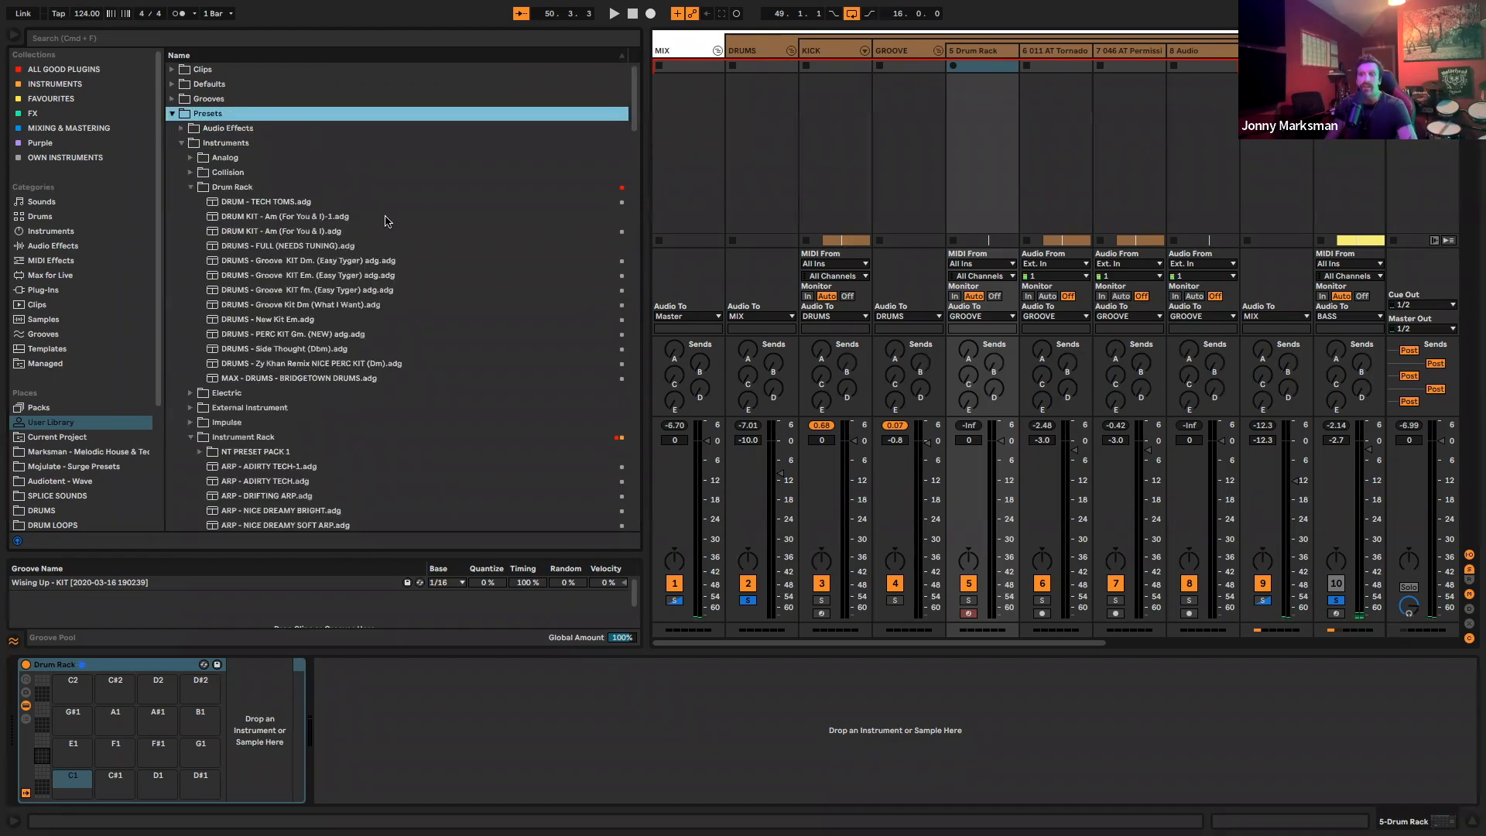
Search OWN INSTRUMENTS for "side" and load the DRUMS - Side Thought (Dbm) preset onto the Drum Rack track
scroll(485, 318, down, 5)
text(side)
drag(276, 70, 158, 681)
Create an empty 16-bar MIDI clip from bar 49 to bar 65 on the Drum Rack track
click(830, 255)
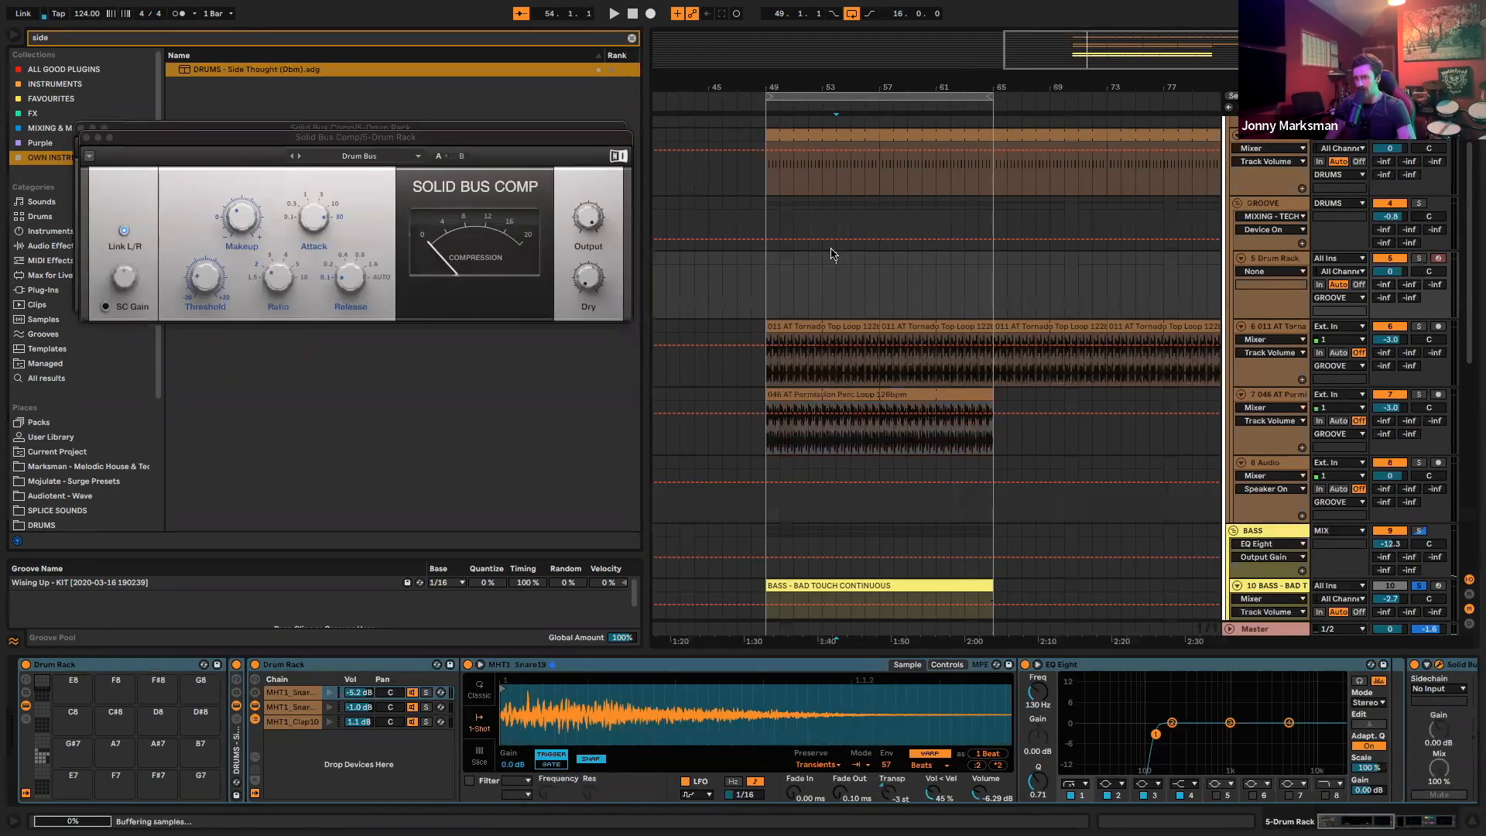
drag(769, 263, 996, 262)
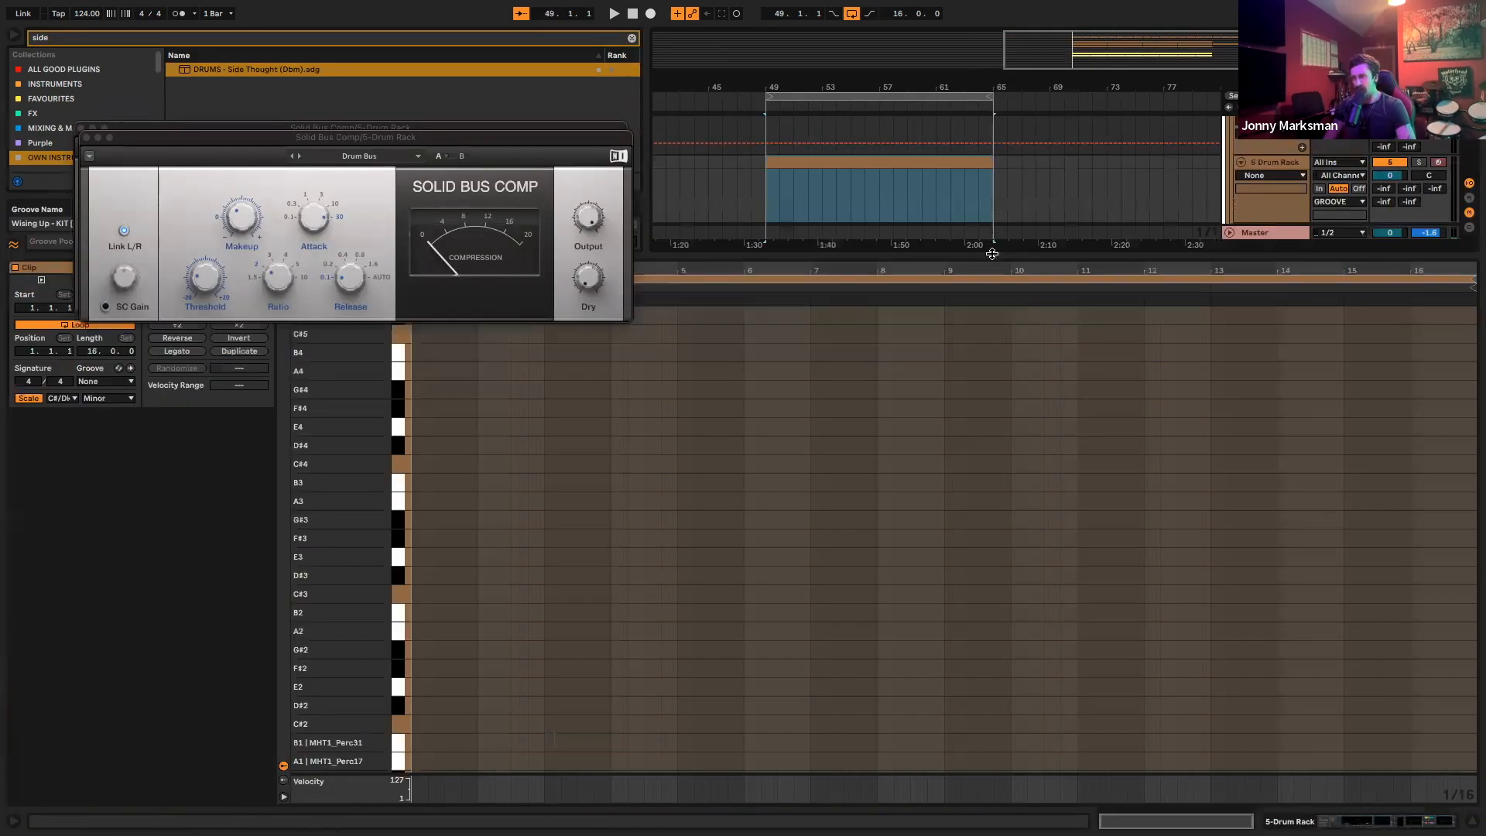
key(ctrl+shift+m)
Create a two-bar MIDI clip on the Drum Rack track, move it to bar 49 and extend its loop to bar 65
drag(1019, 155, 1043, 174)
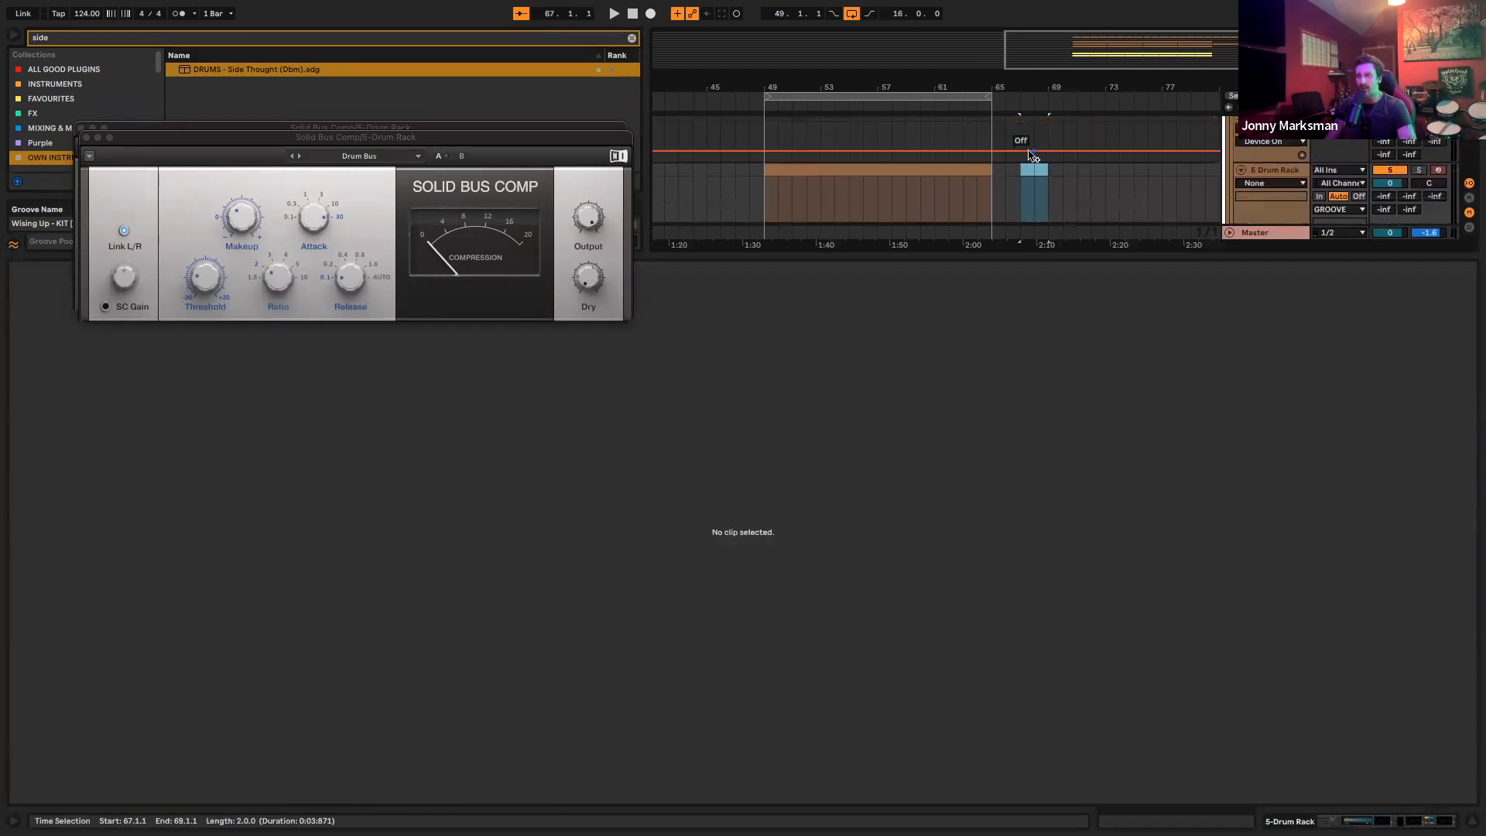
scroll(1029, 153, down, 2)
key(ctrl+shift+m)
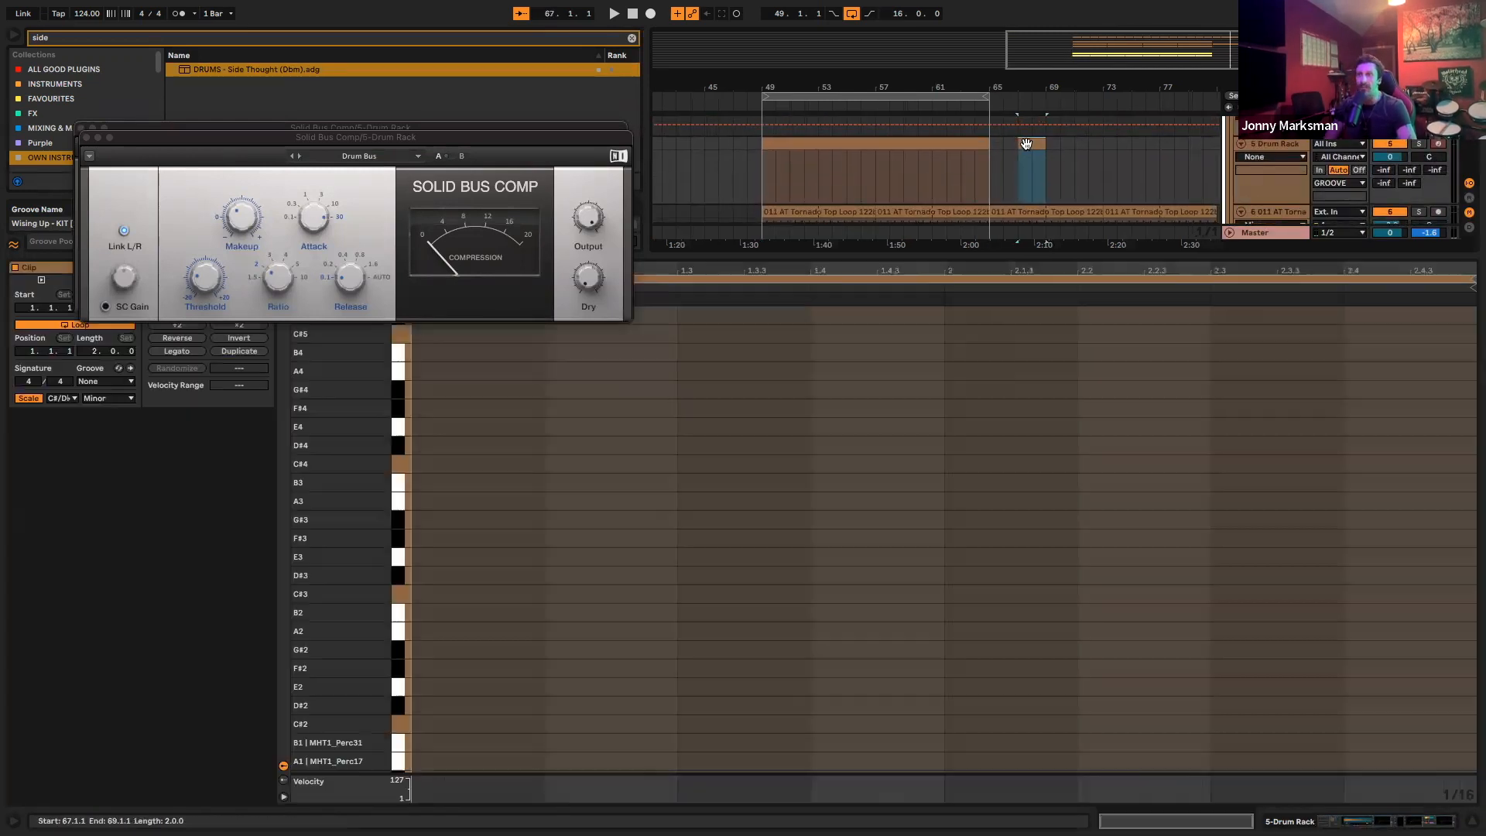
drag(1026, 143, 770, 143)
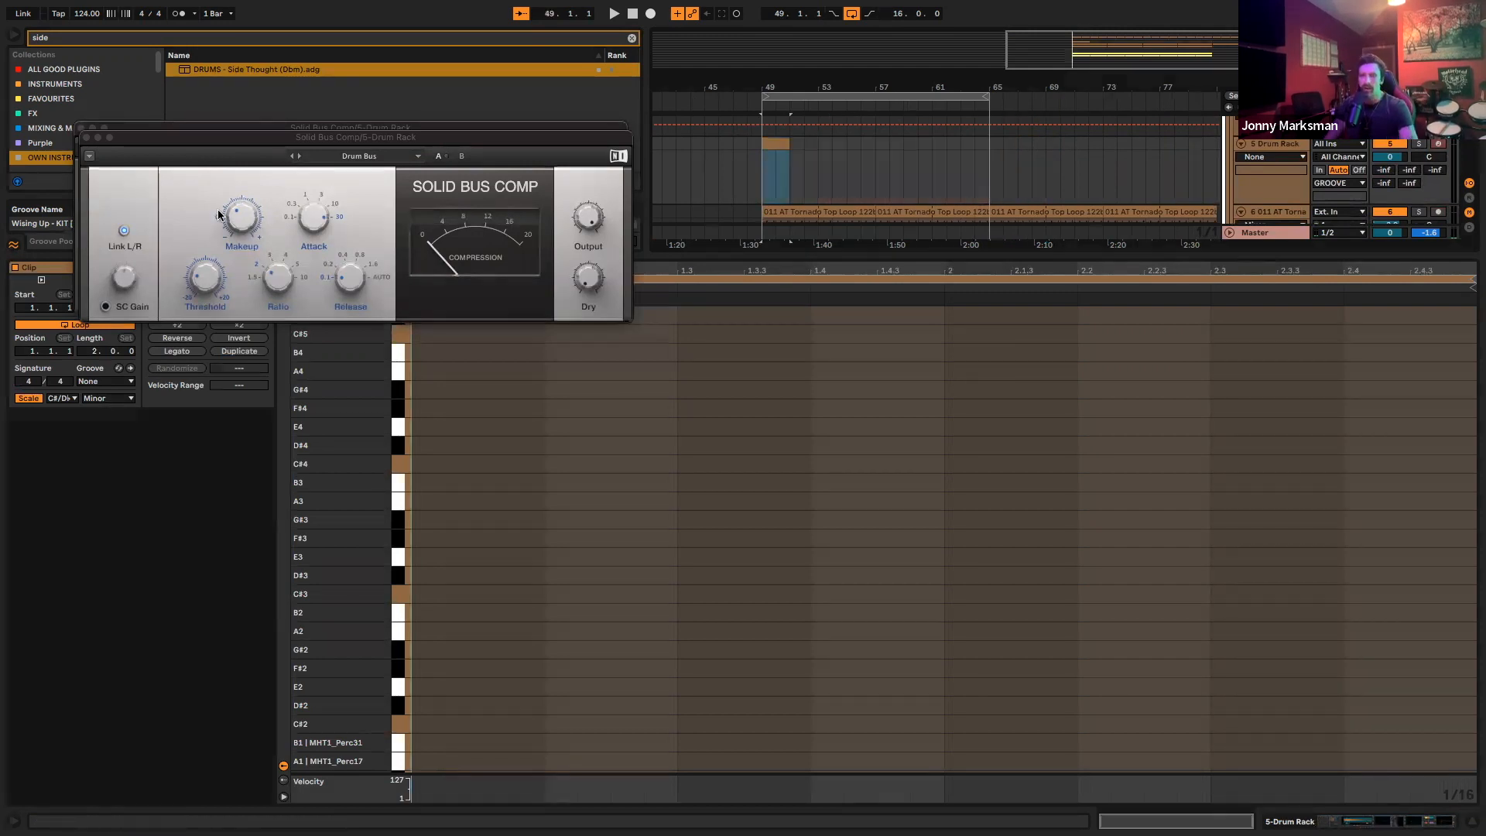
drag(790, 145, 989, 147)
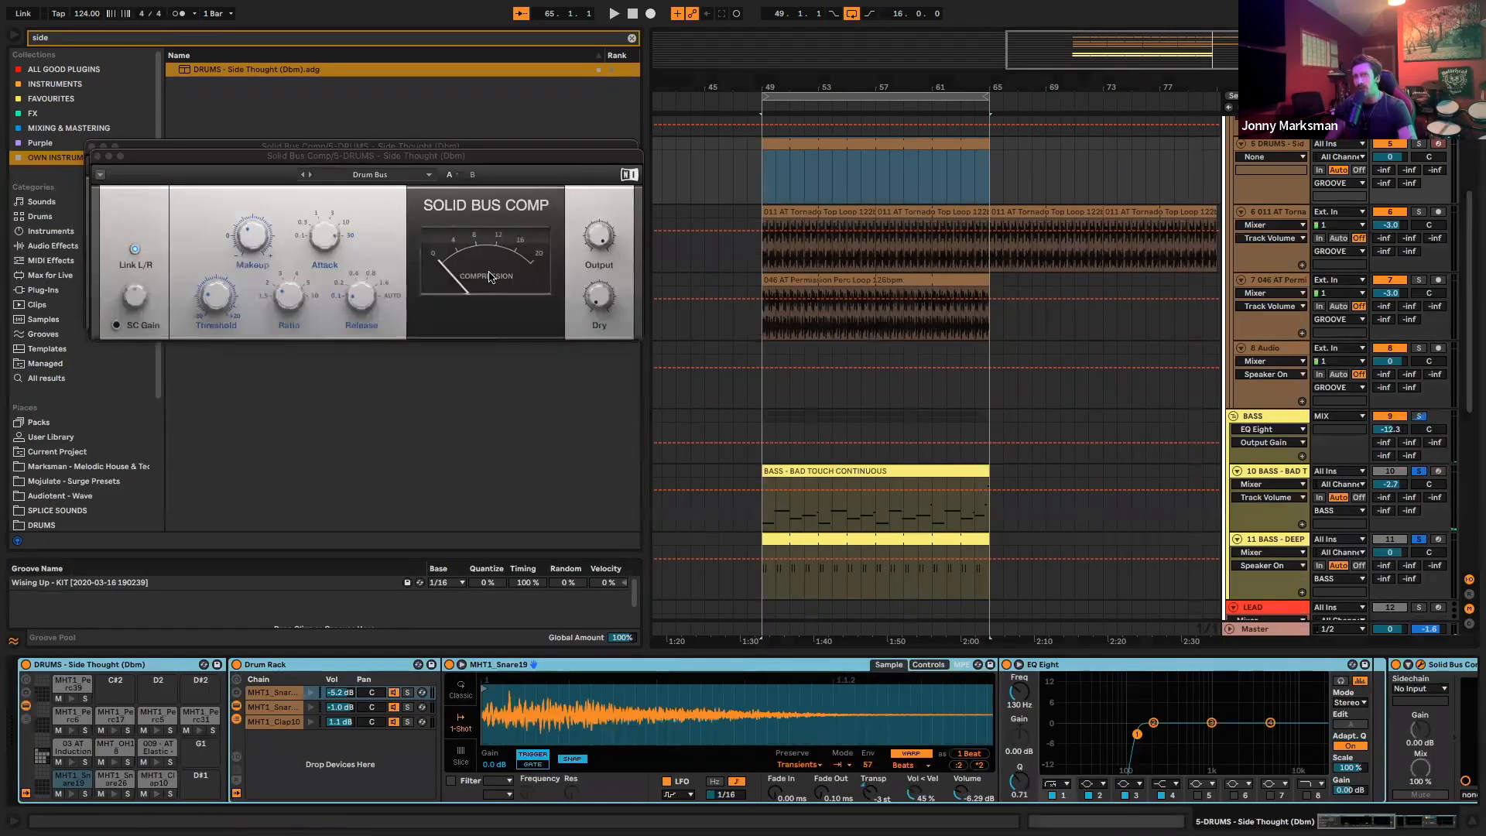
Add MHT1_Snare19, MHT1_Snare26 and MHT1_Clap10 hits on beats 2 and 4 of the drum clip and play it back
scroll(886, 256, up, 2)
double_click(885, 249)
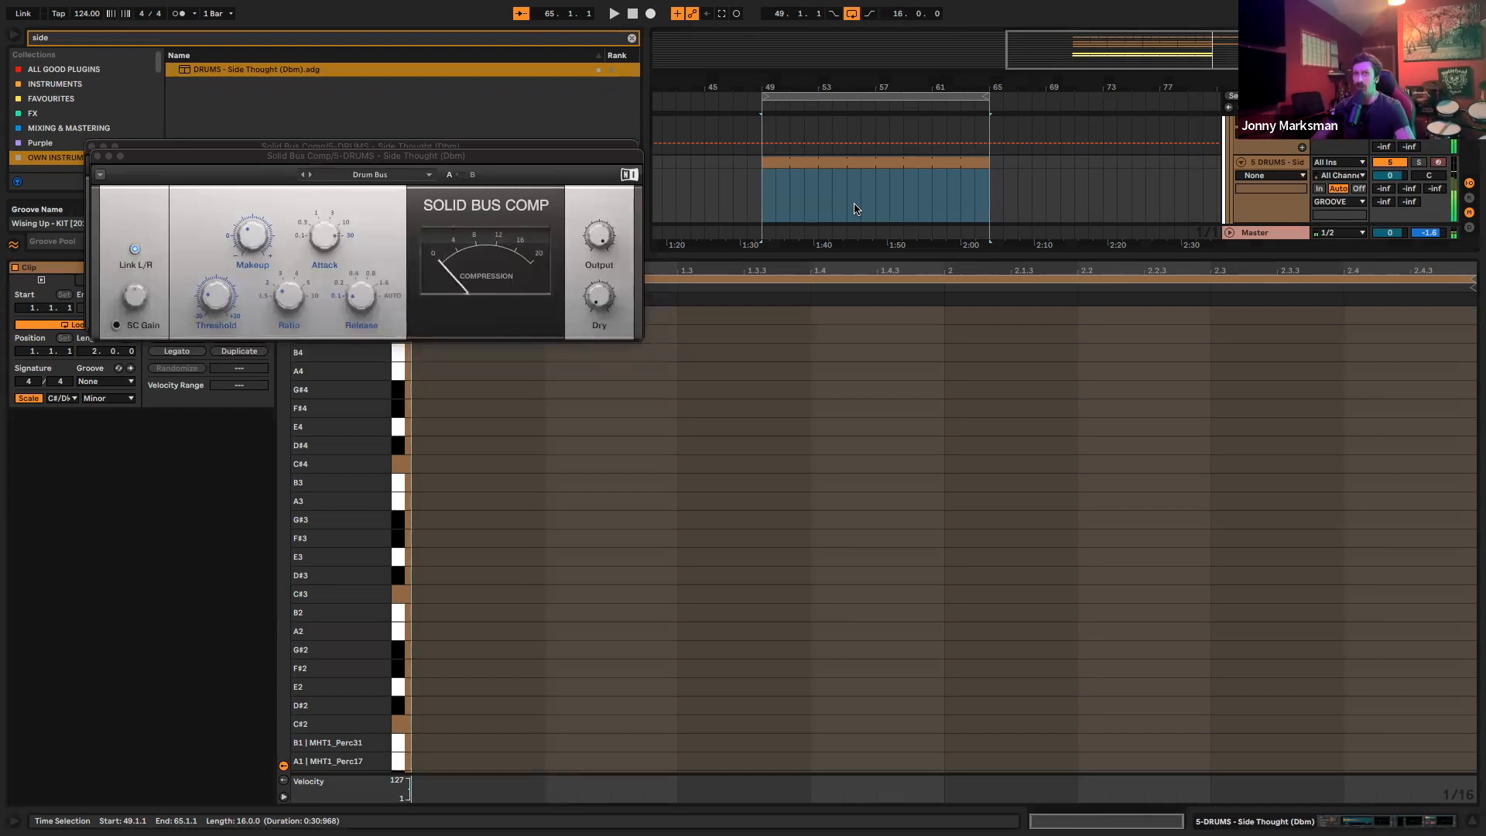
key(space)
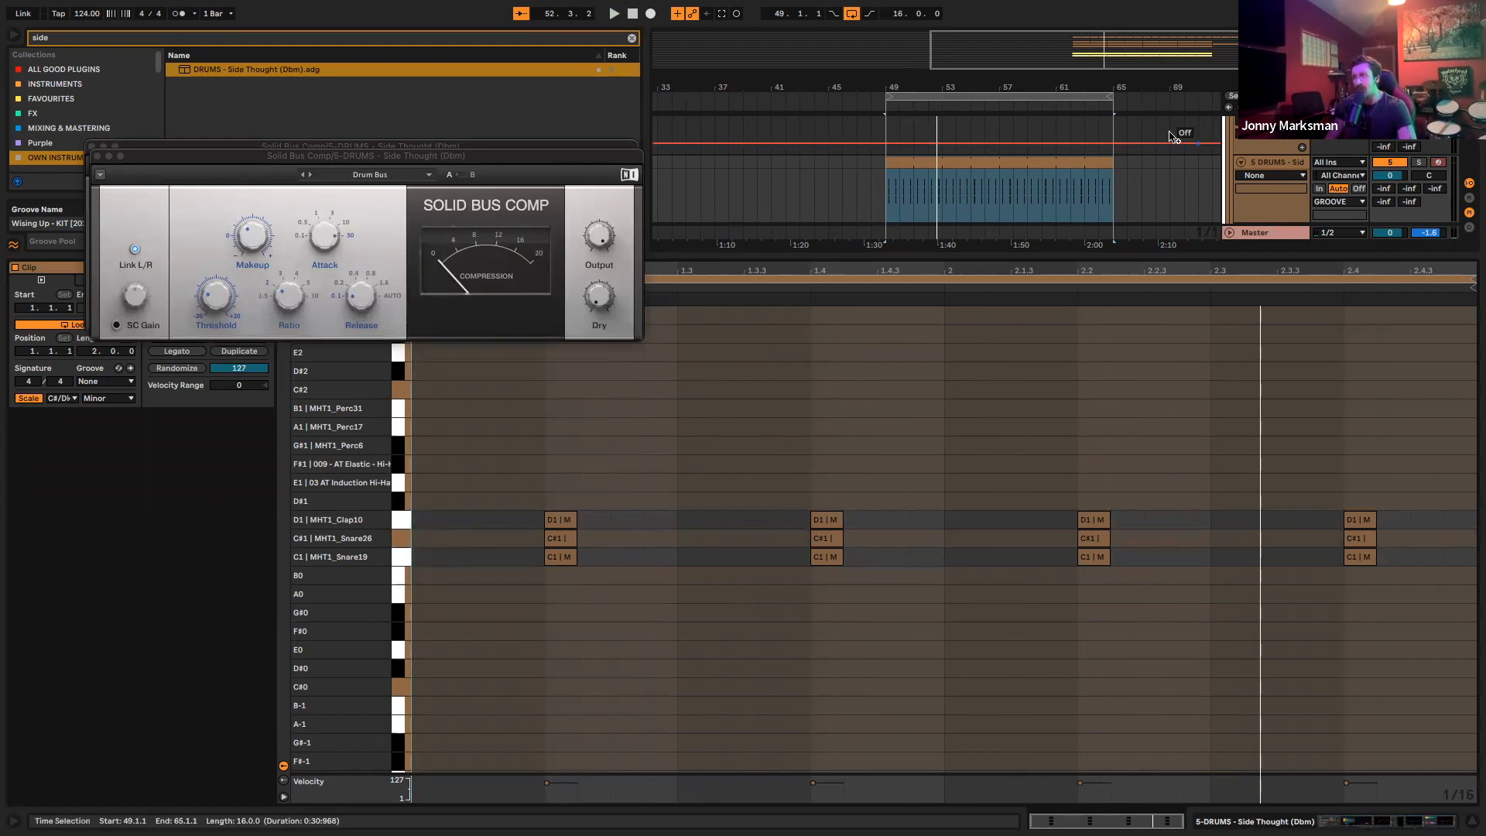
double_click(1286, 162)
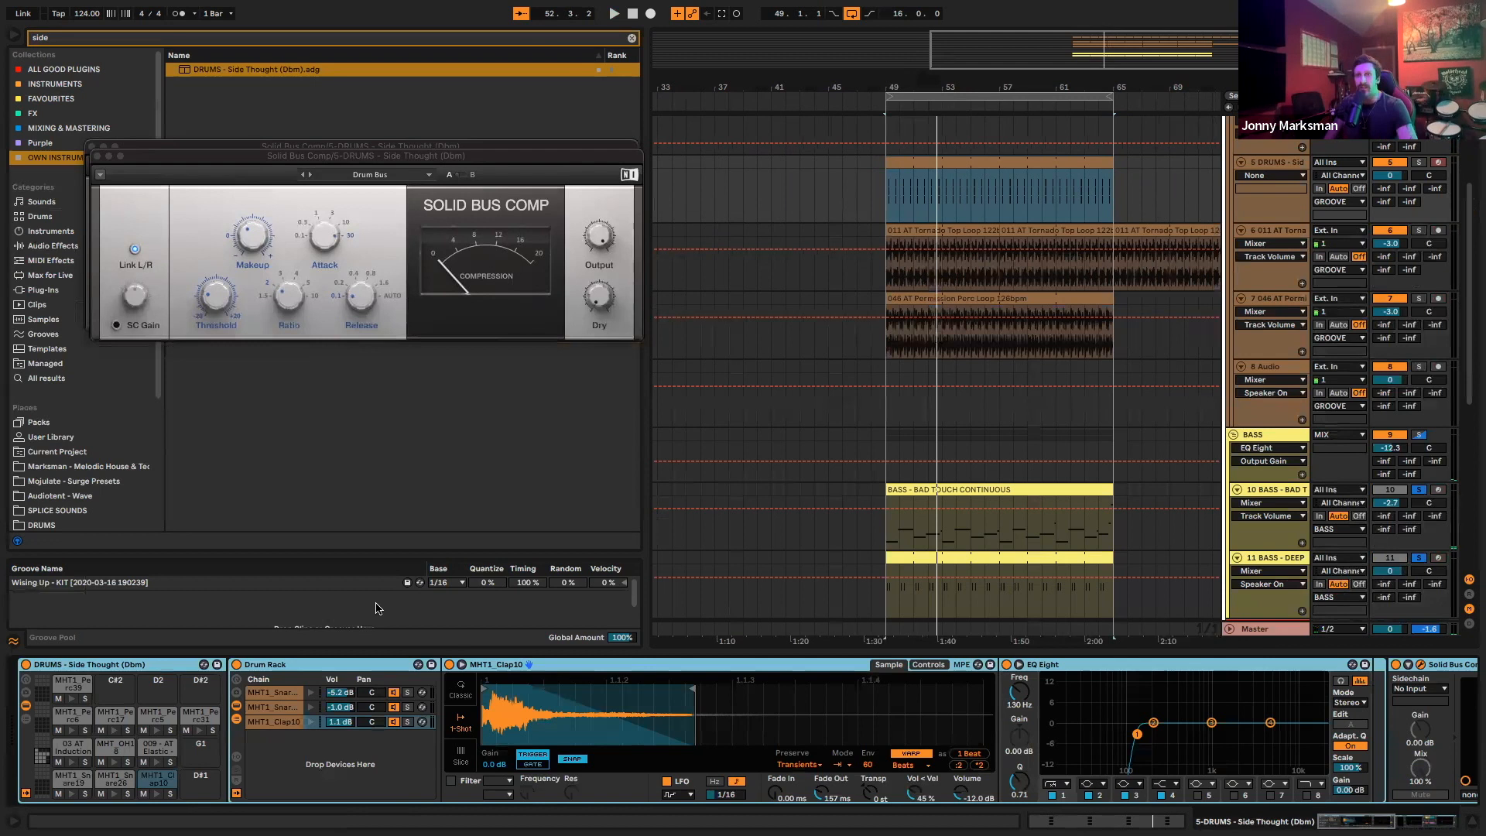
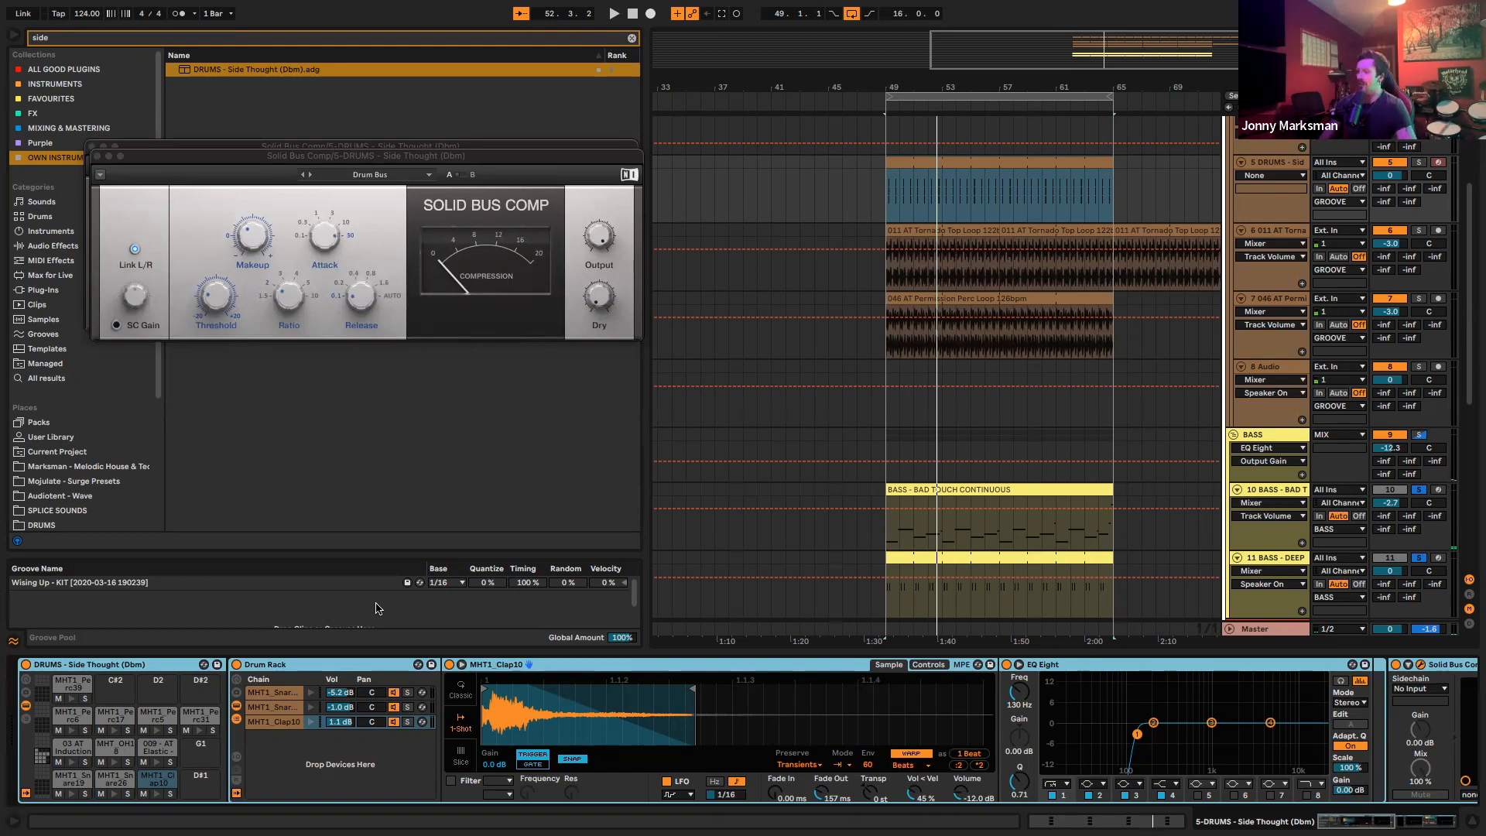
key(space)
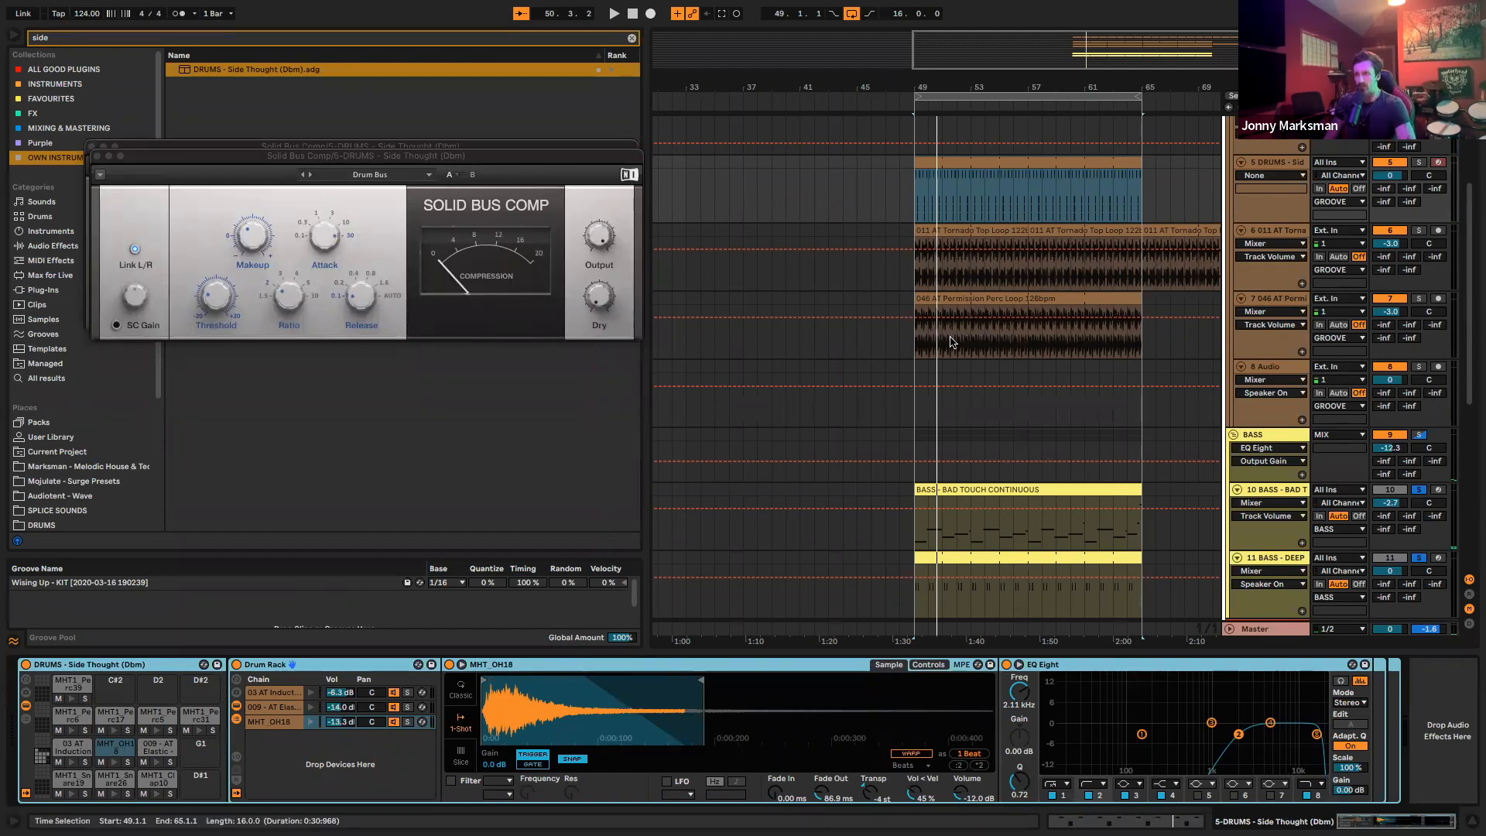
Unfold the kit's HATS chains in the mixer and reset the MHT_OH18, 009 - AT Elastic and 03 AT Induction volumes to 0 dB
key(Tab)
click(966, 56)
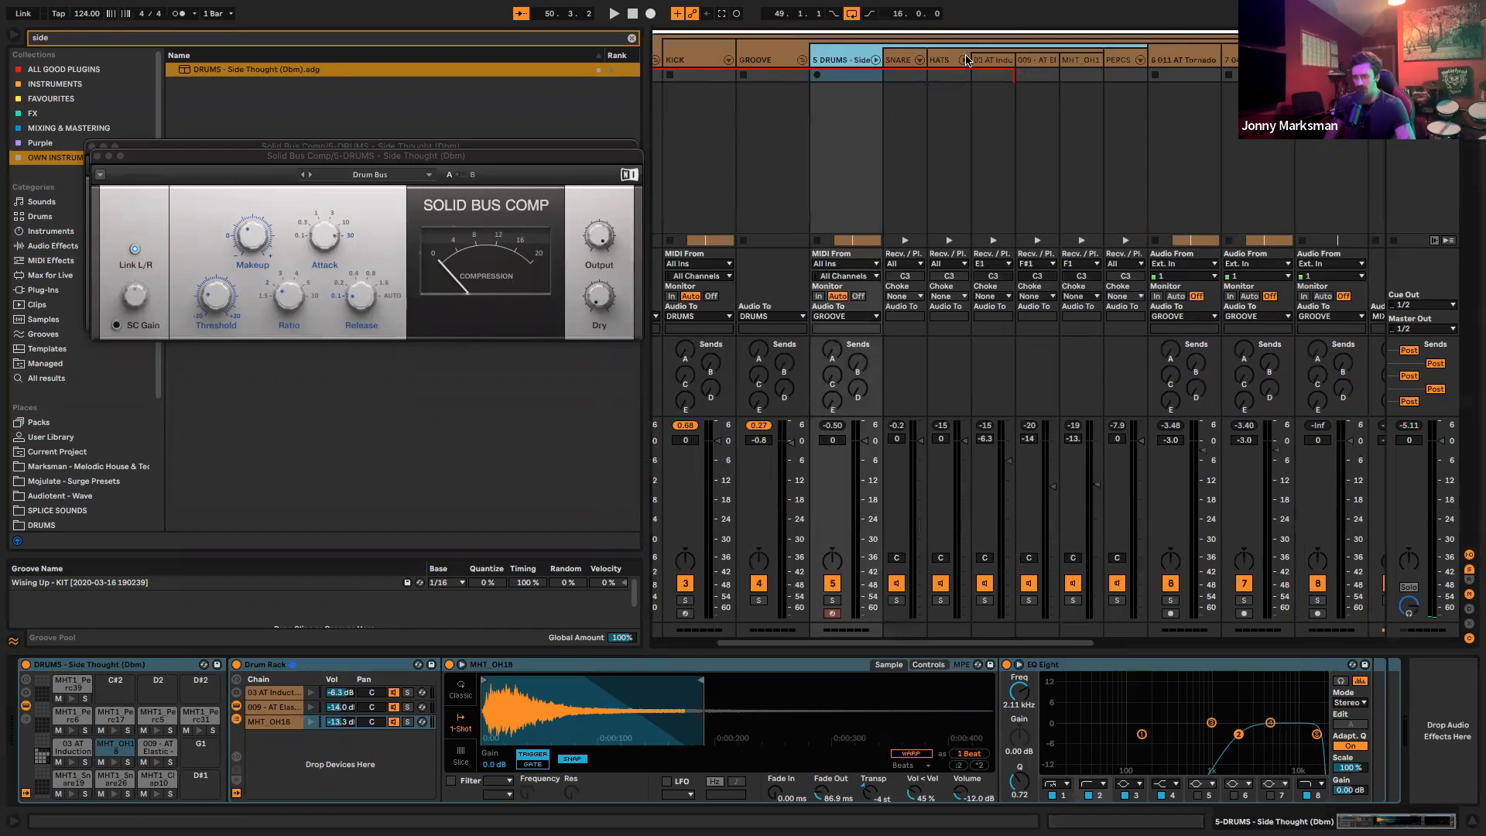
key(space)
double_click(1074, 439)
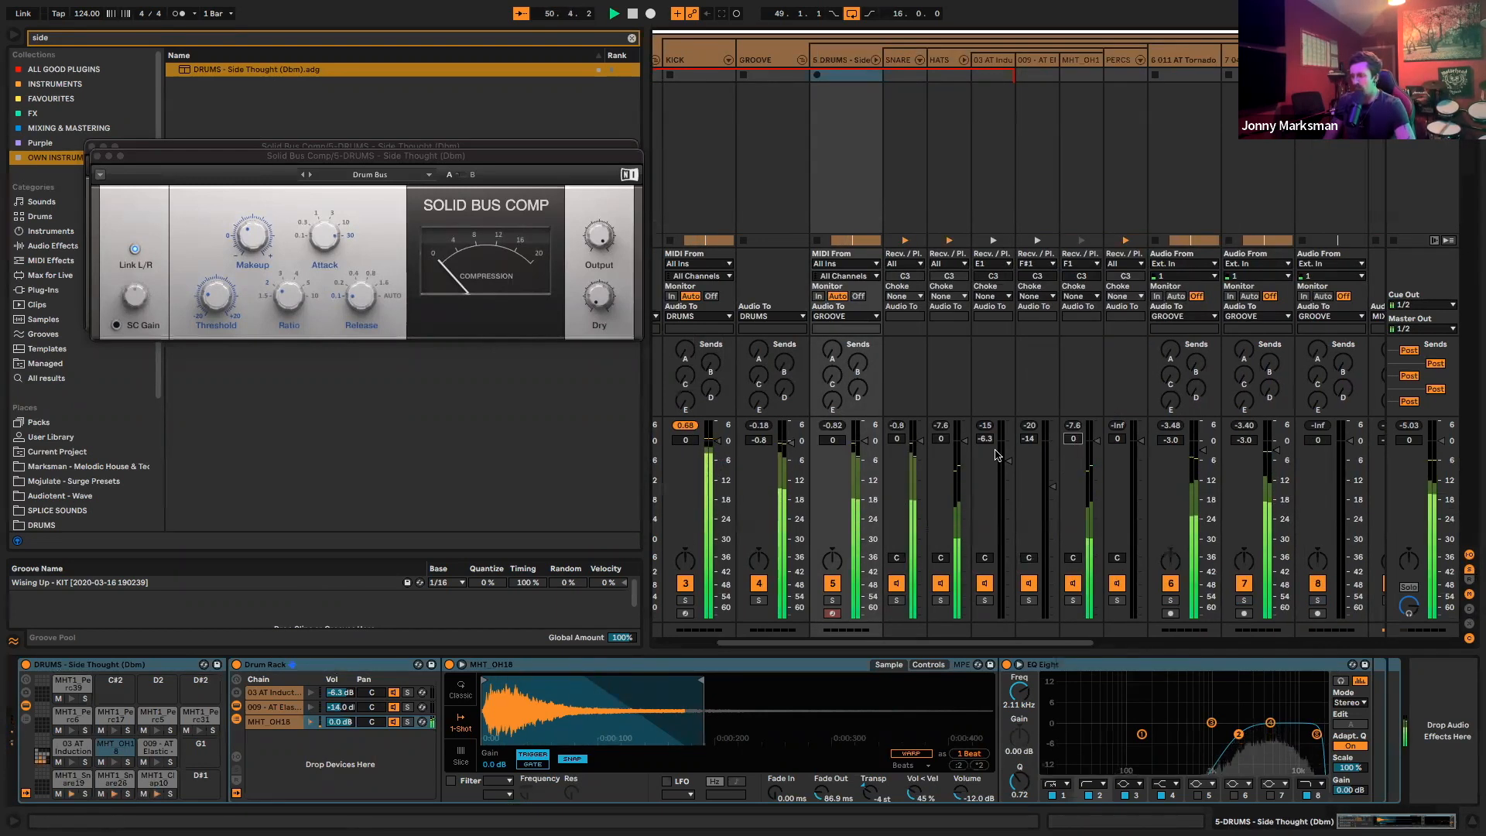
double_click(1029, 439)
double_click(985, 439)
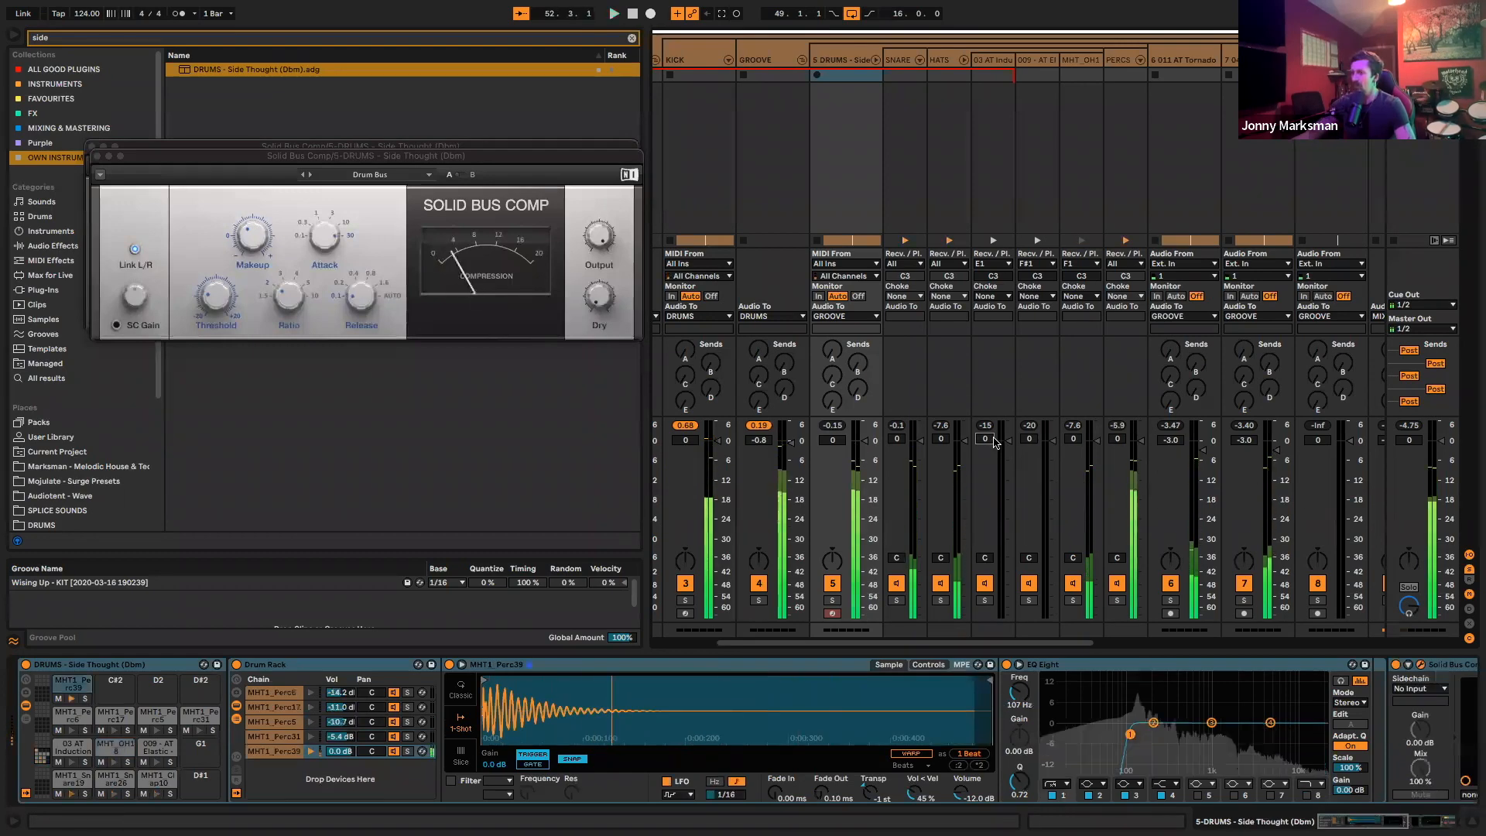
key(space)
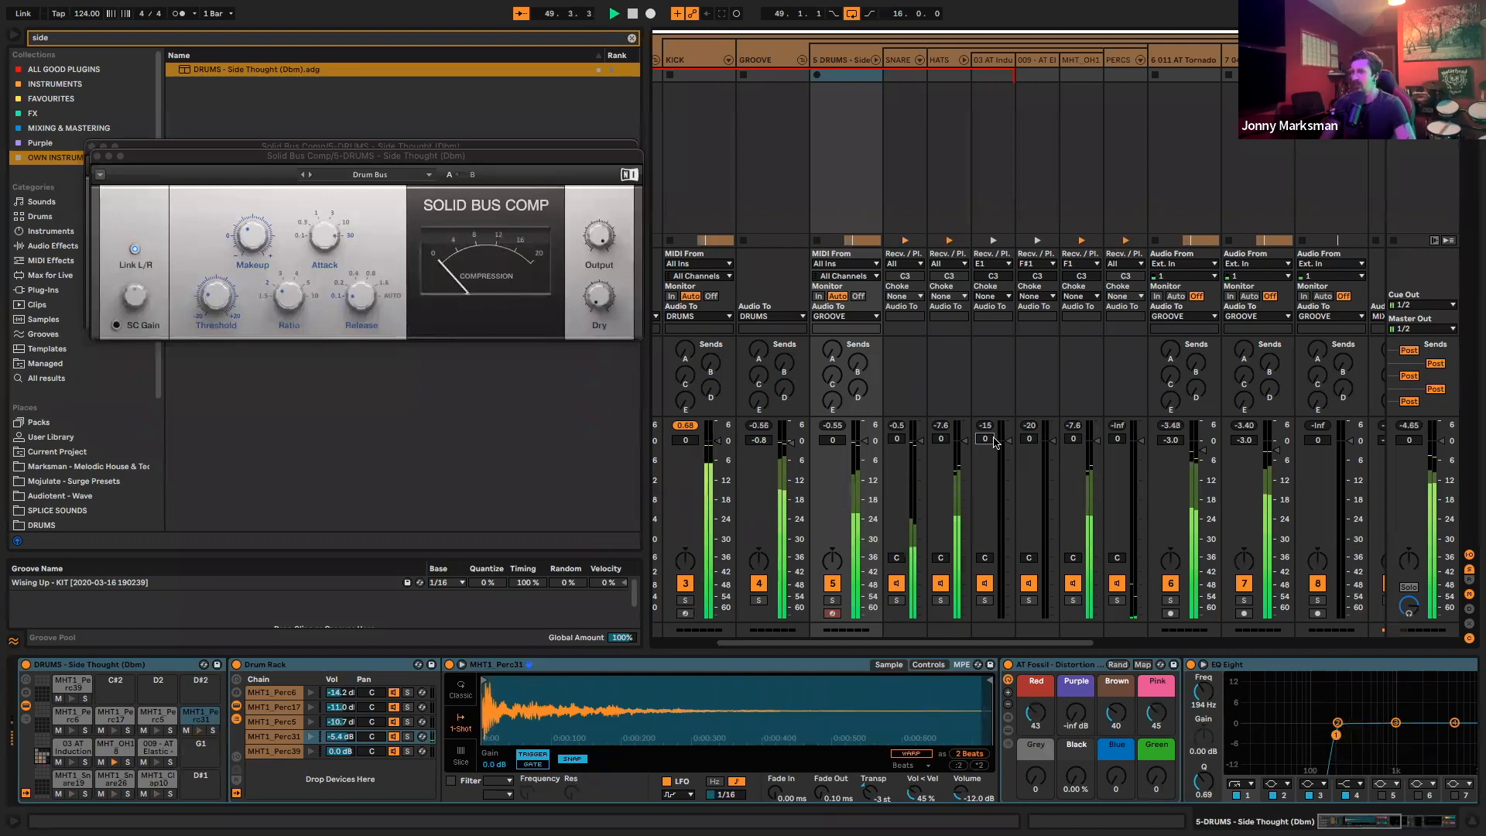
Play the looped section in the arrangement to check the kit's percussion against the loops and bass
key(Tab)
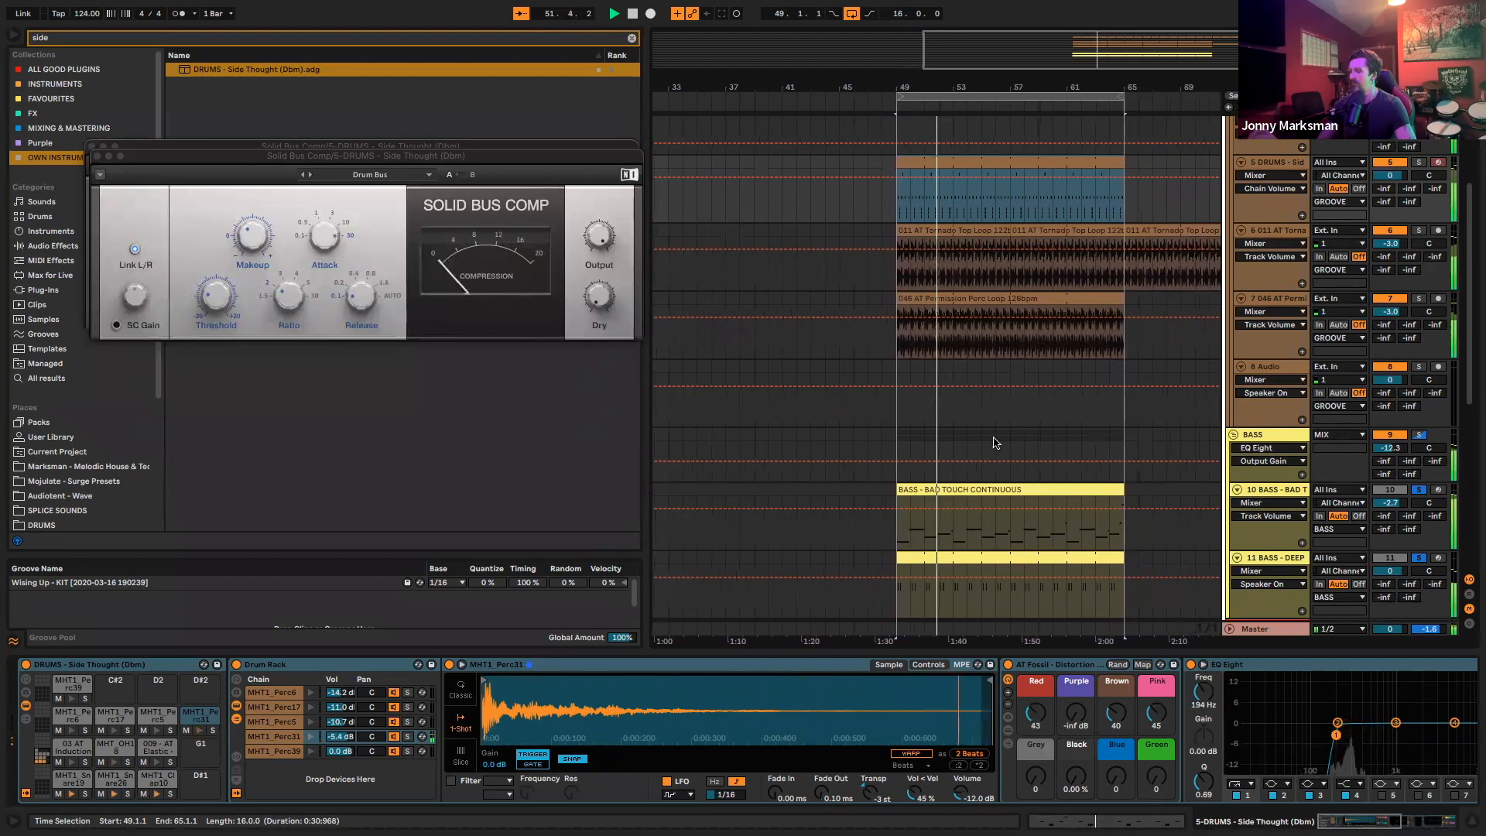
key(space)
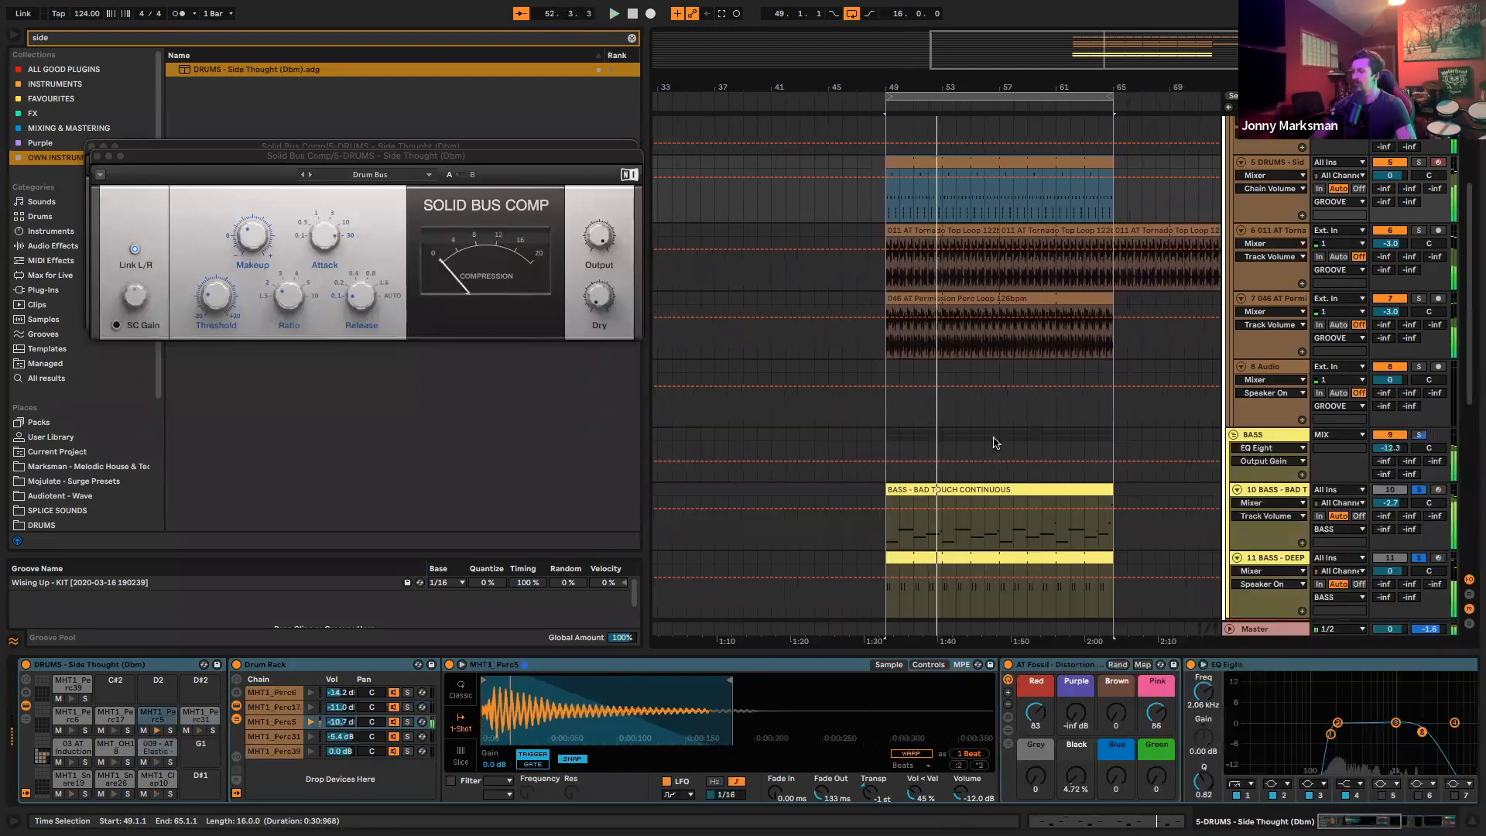
key(space)
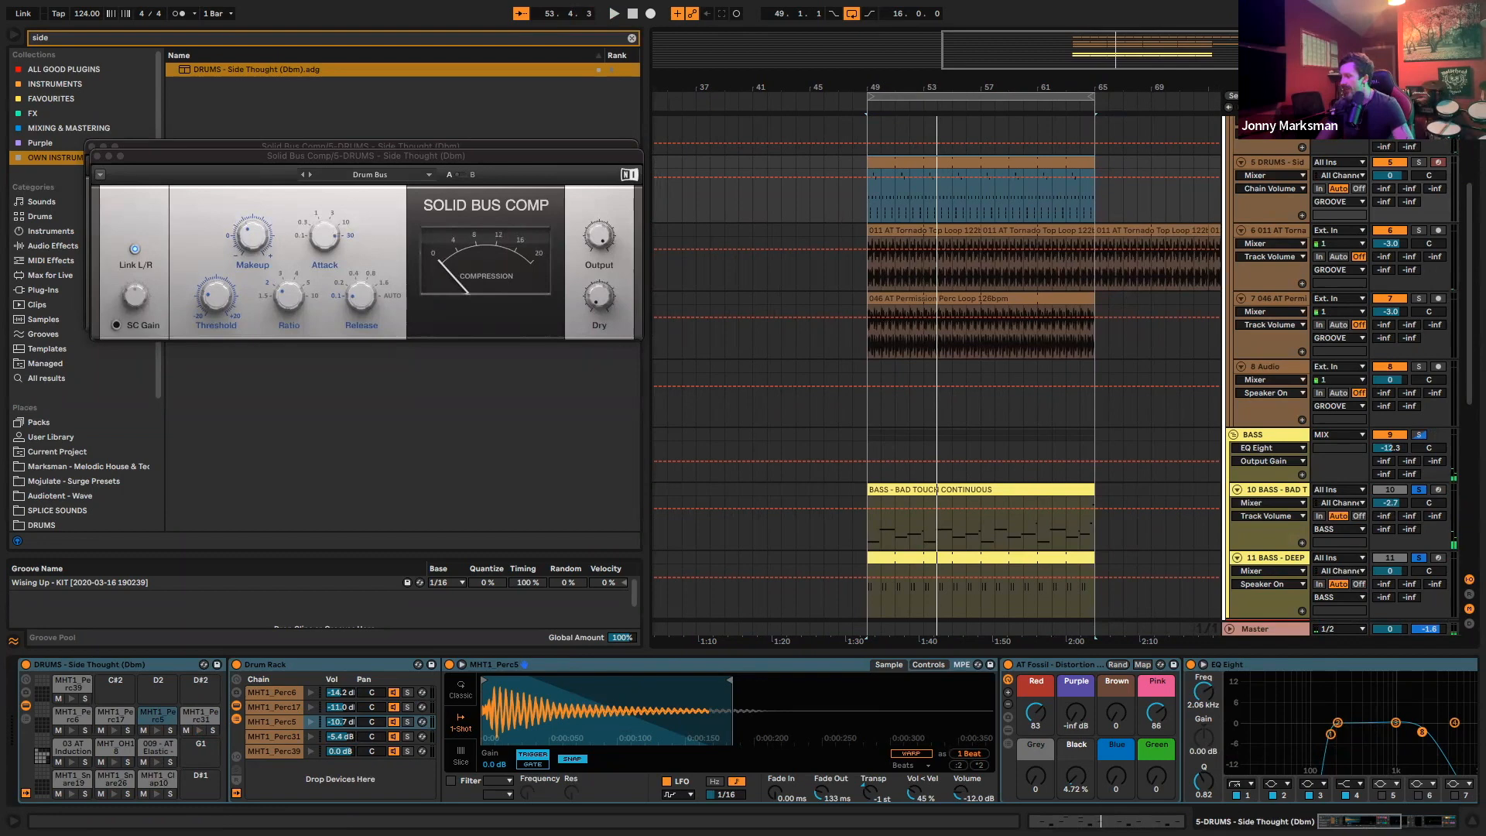
click(115, 761)
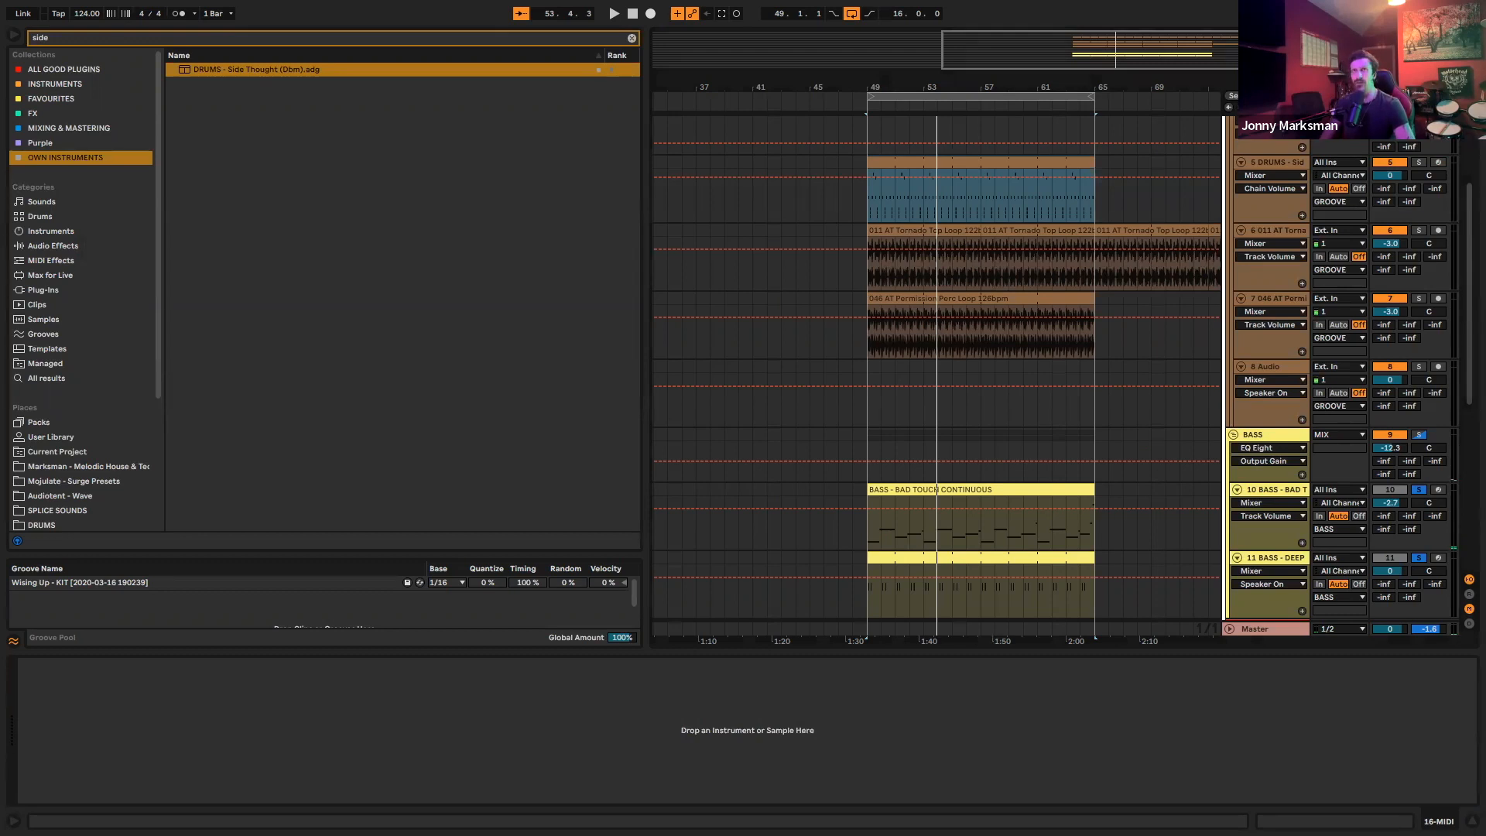
click(954, 173)
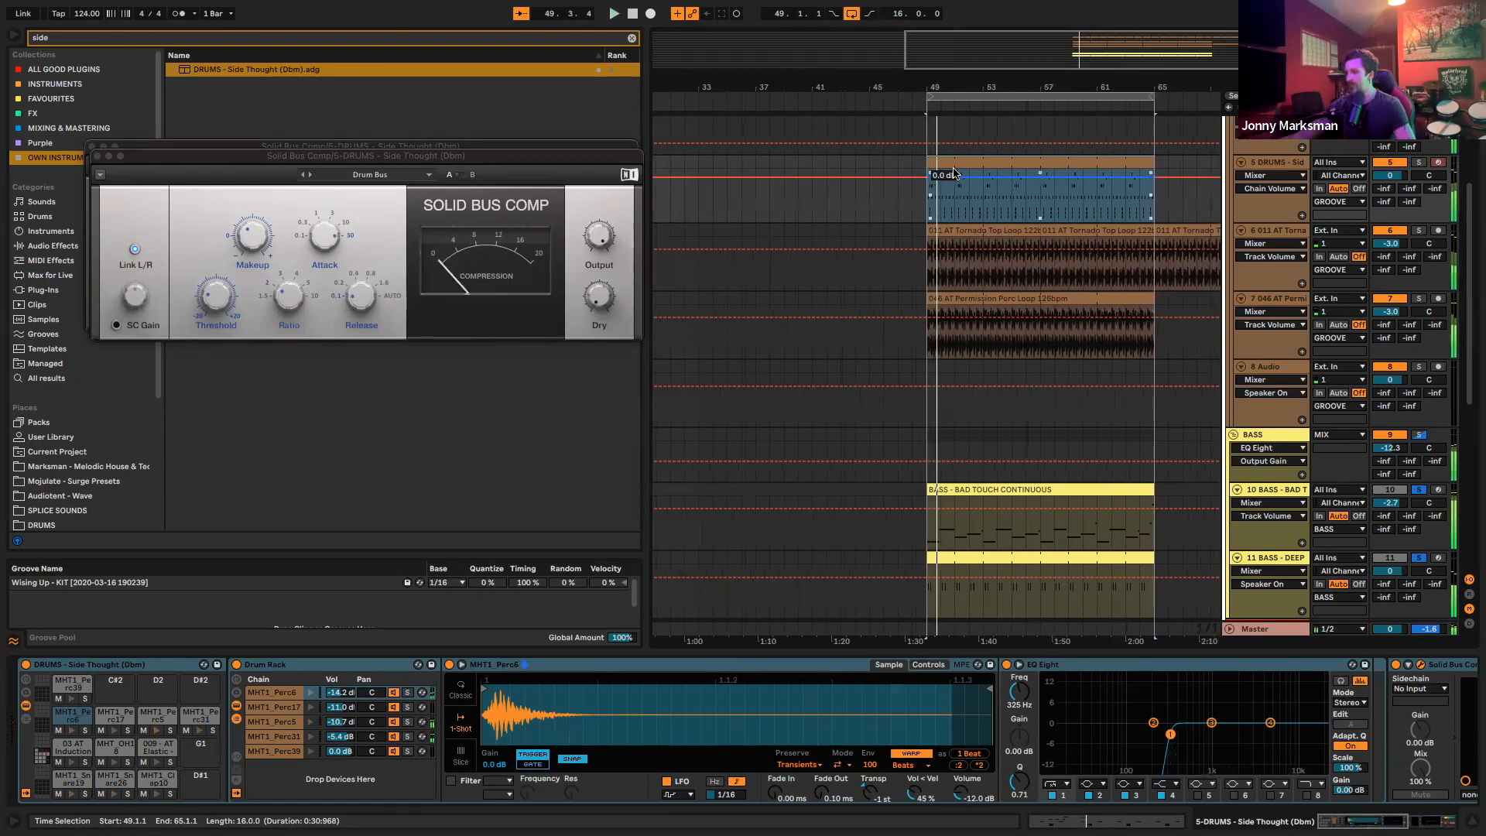
key(space)
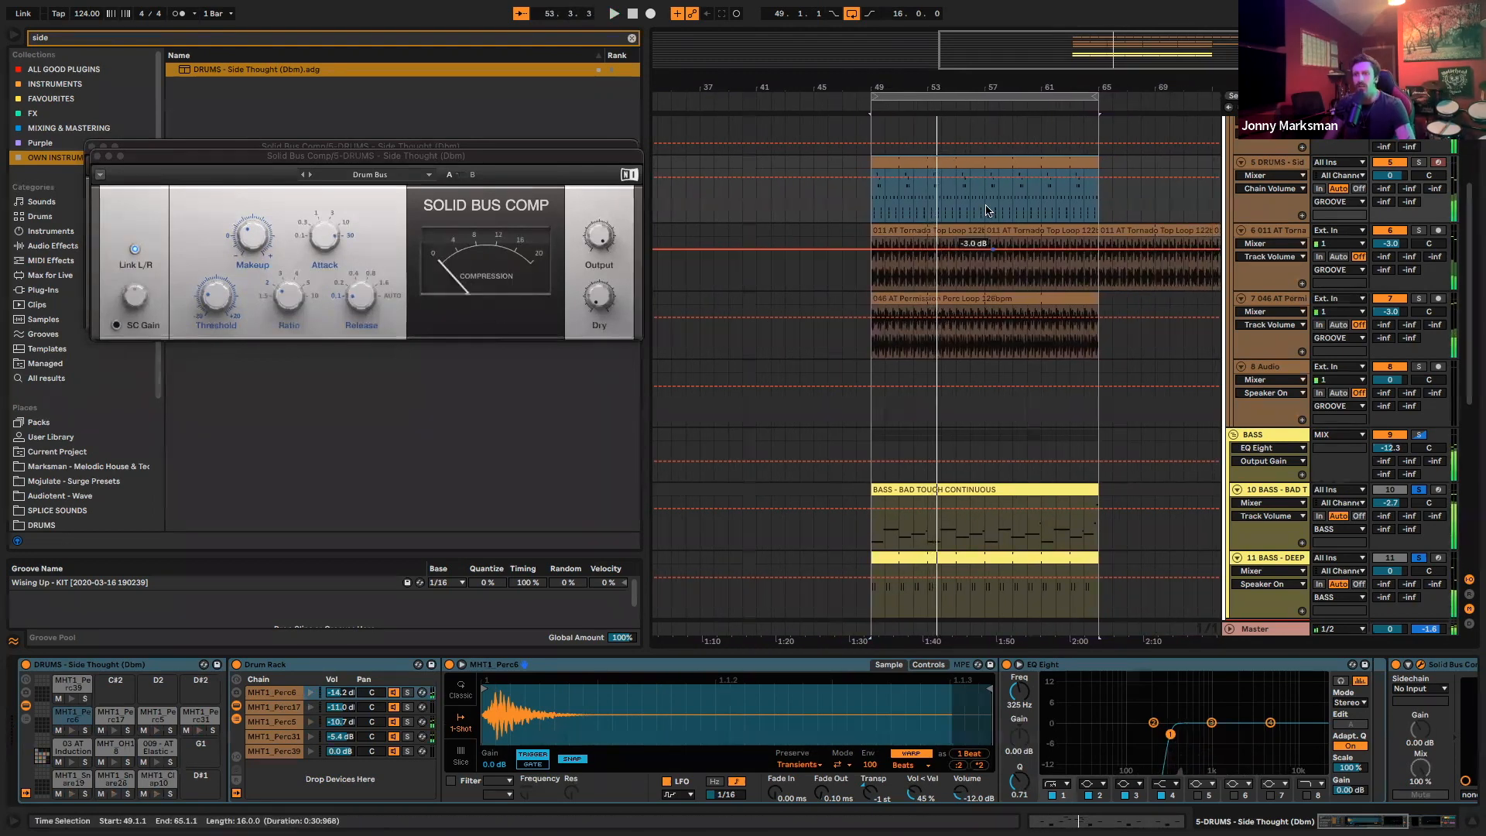
Show the drum kit clip alongside the Tornado and Permission loop clips of the GROOVE group, hiding the detail view
scroll(929, 287, right, 5)
click(851, 300)
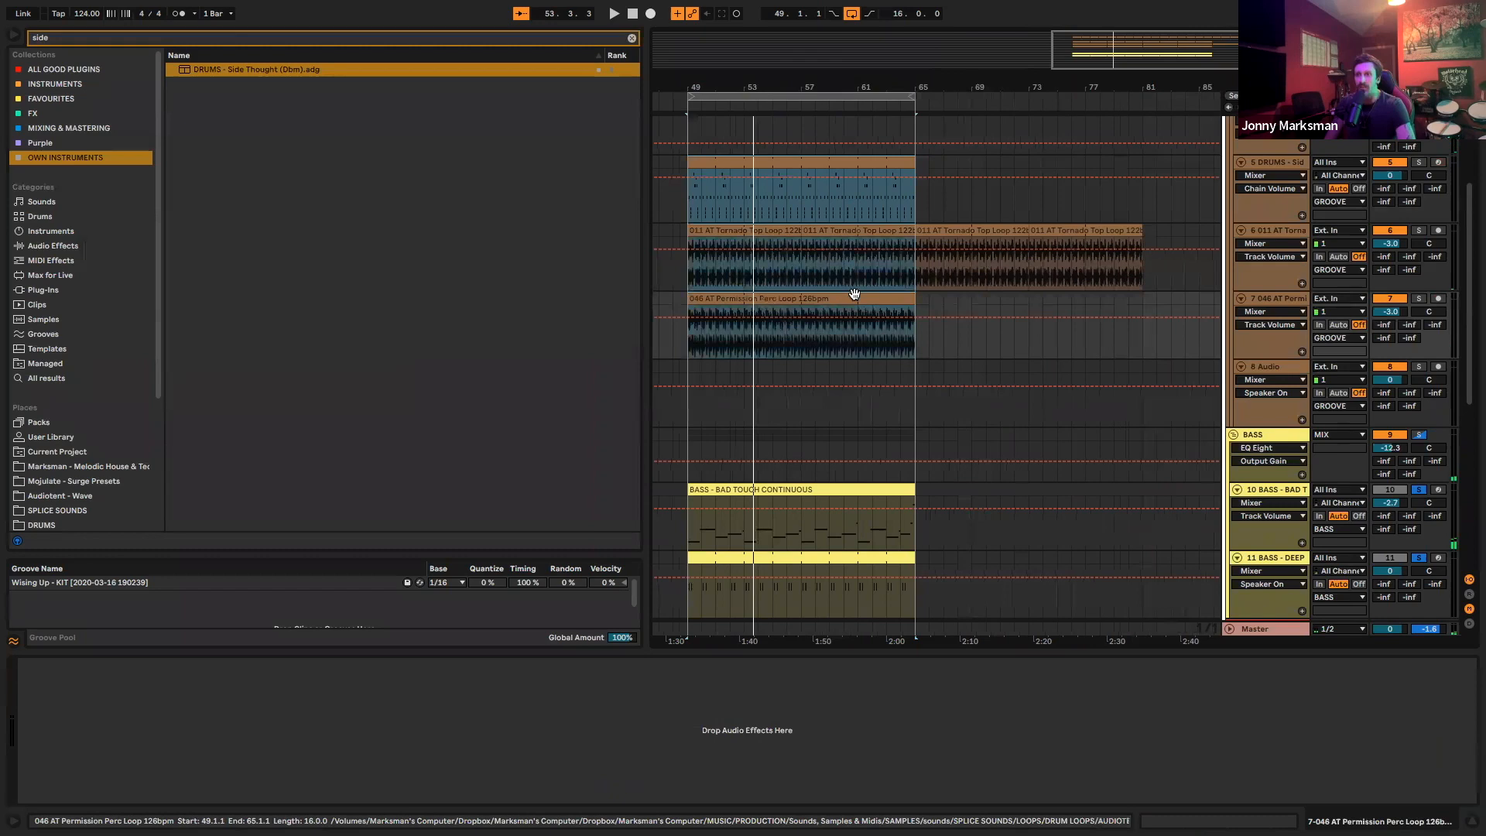
double_click(856, 166)
key(super+alt+l)
click(857, 296)
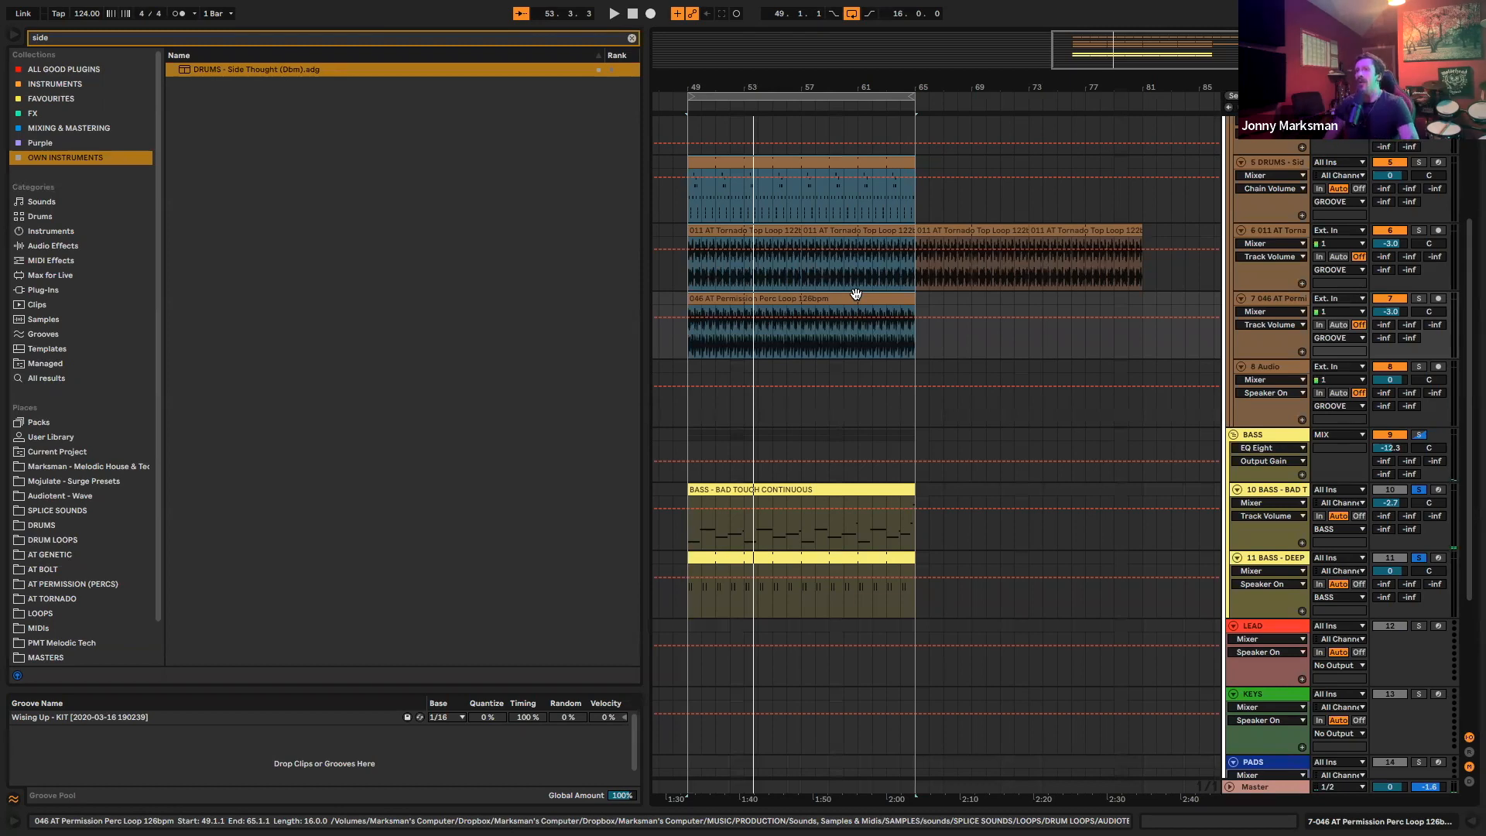
scroll(867, 251, up, 5)
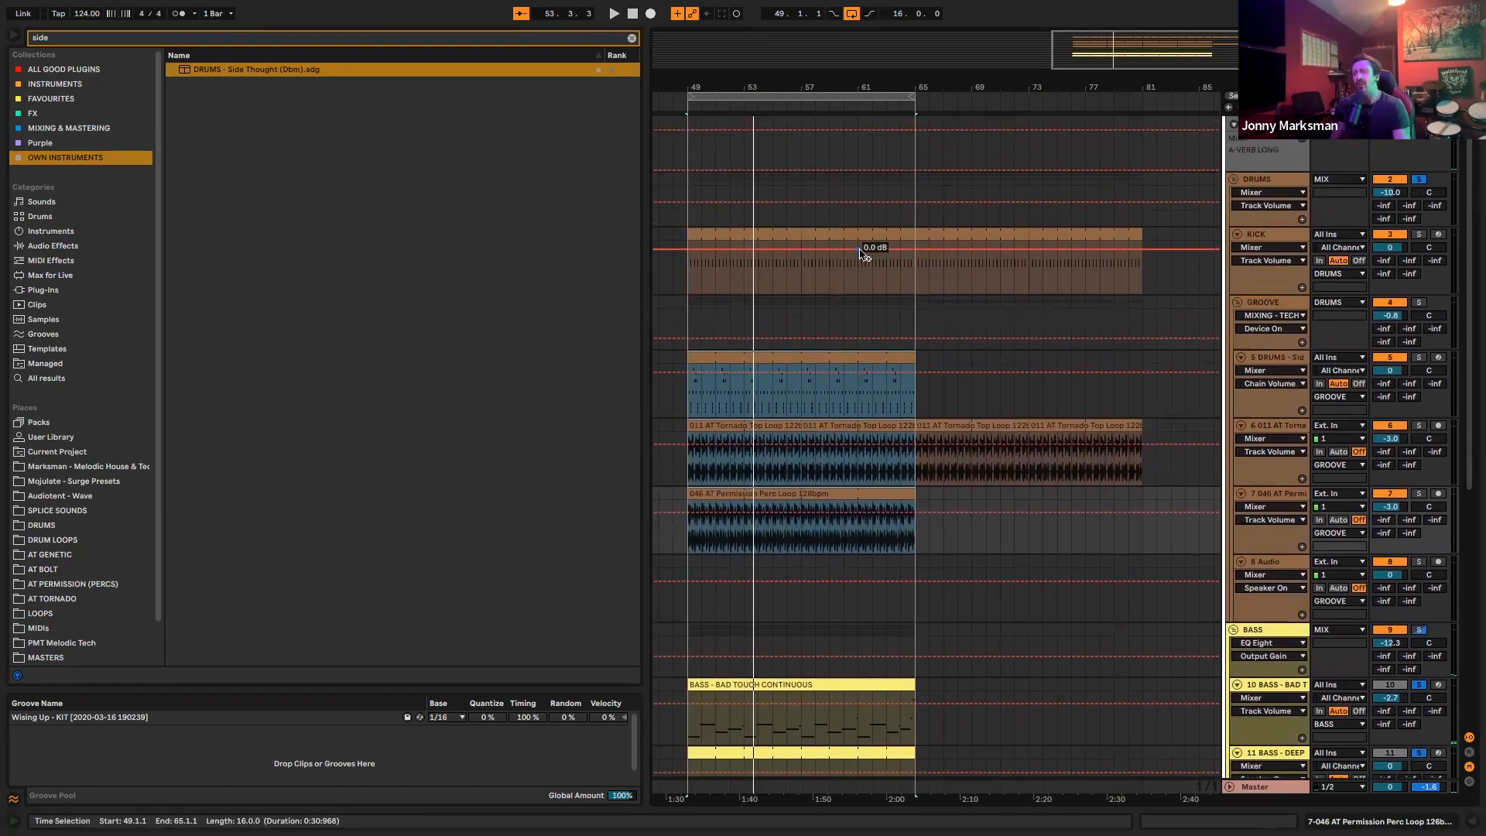
double_click(810, 357)
key(super+alt+l)
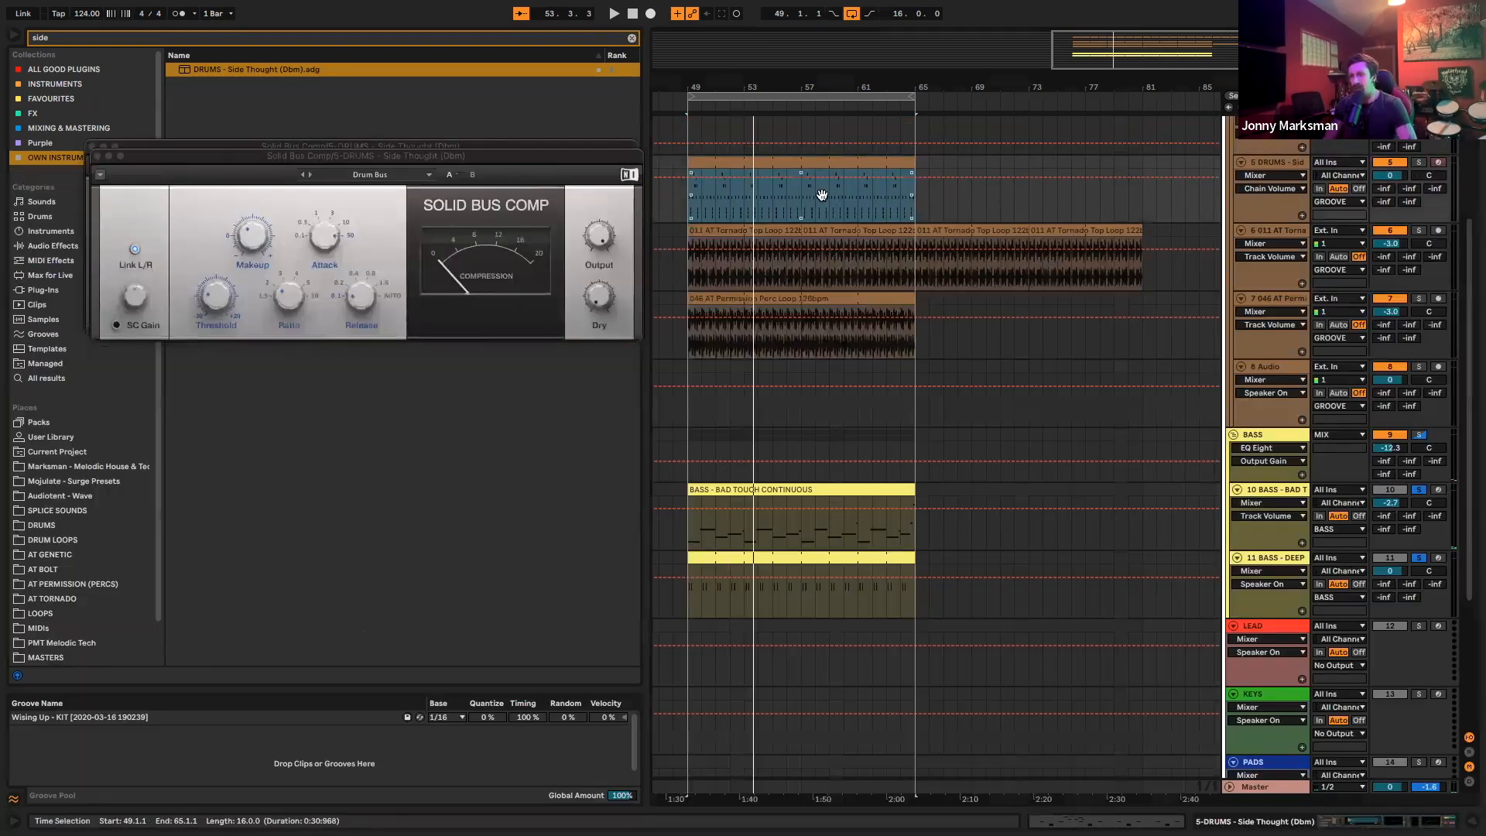
Select the drum kit, Tornado and Permission clips together and open groove hot-swapping for them in an enlarged browser
shift+double_click(821, 298)
scroll(822, 153, down, 2)
scroll(822, 153, down, 2)
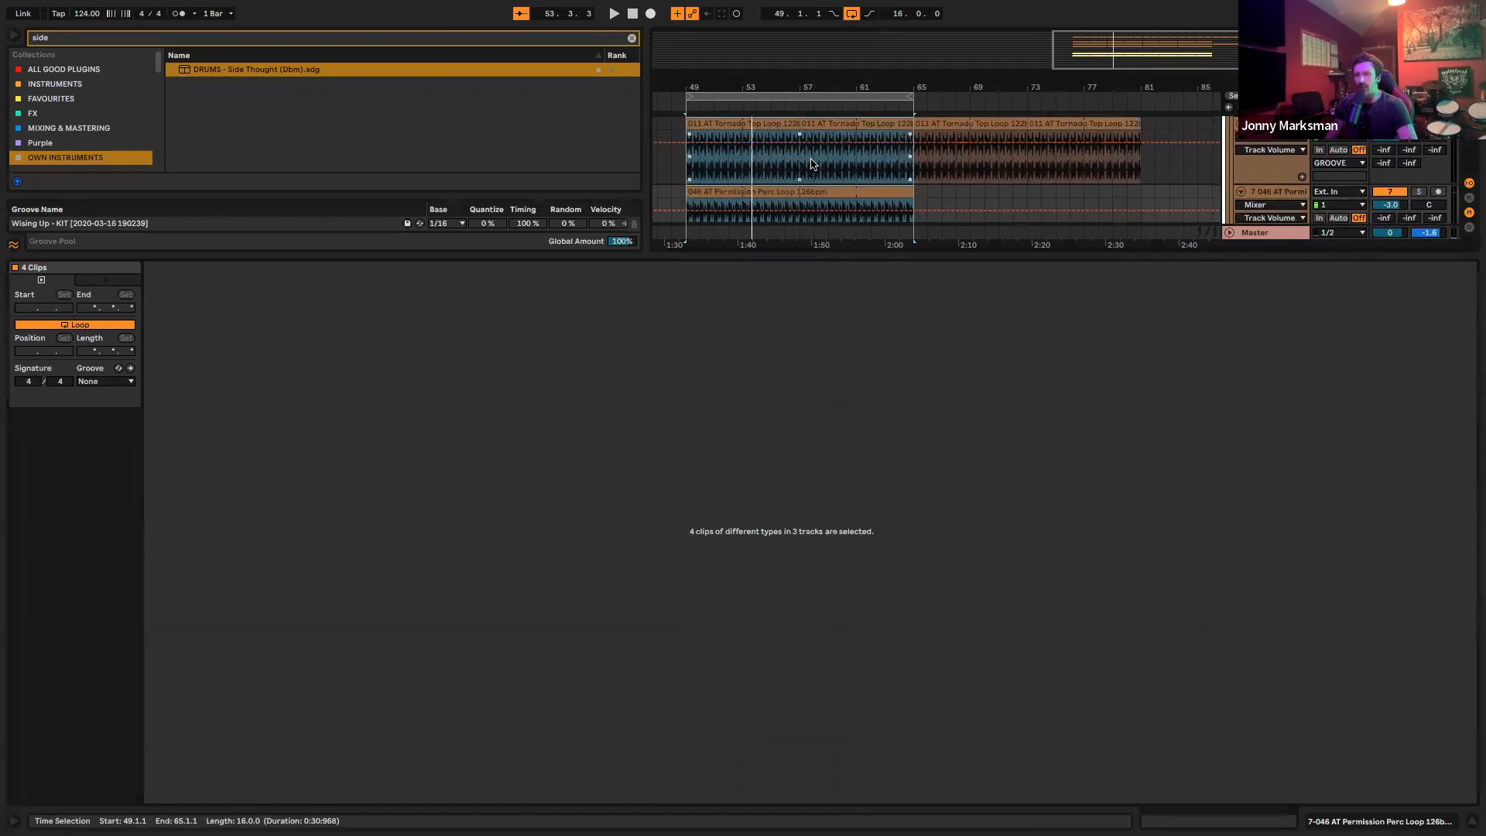
click(118, 369)
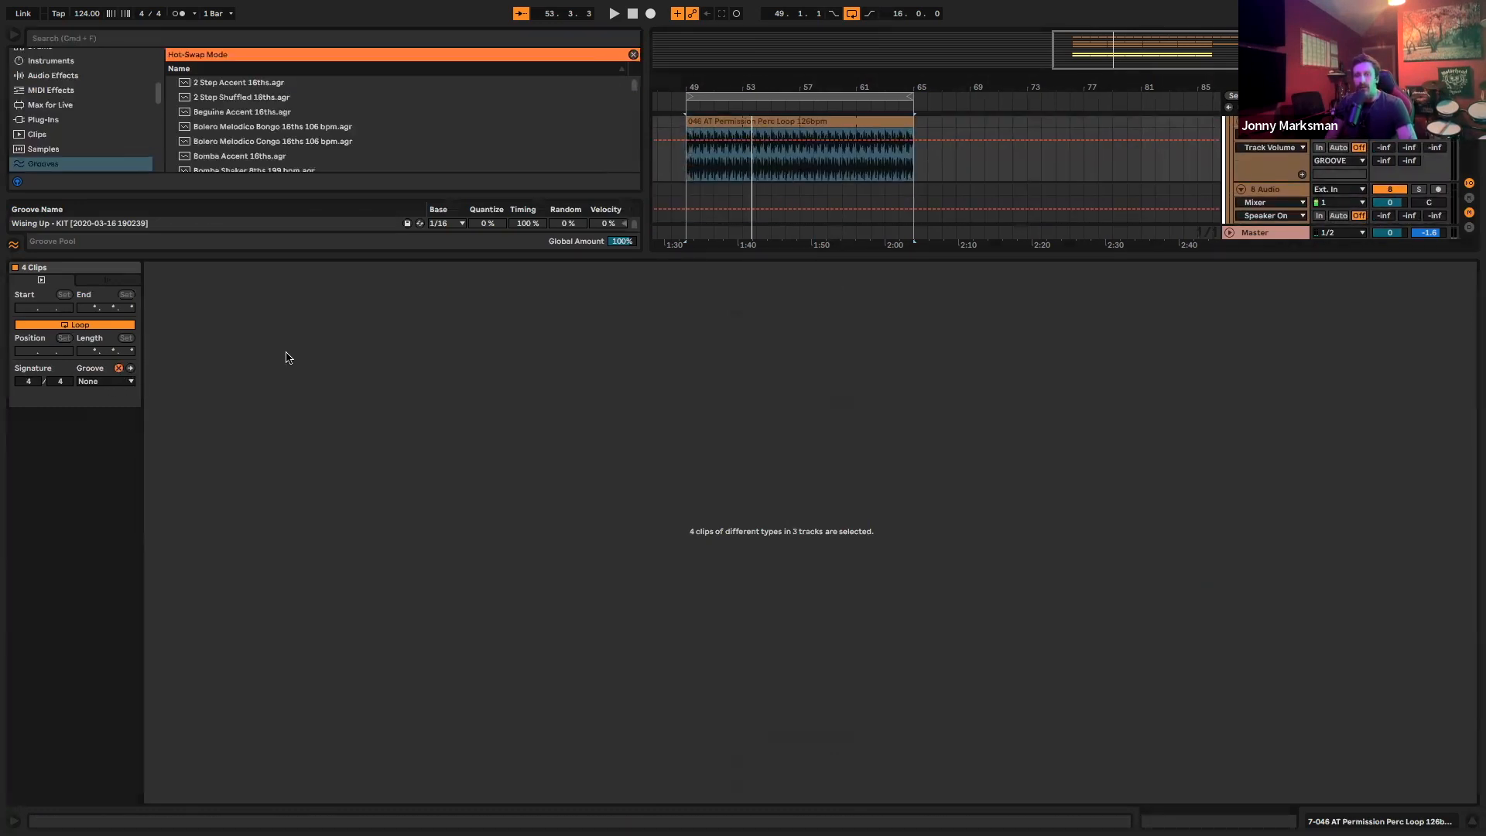
drag(575, 192, 598, 411)
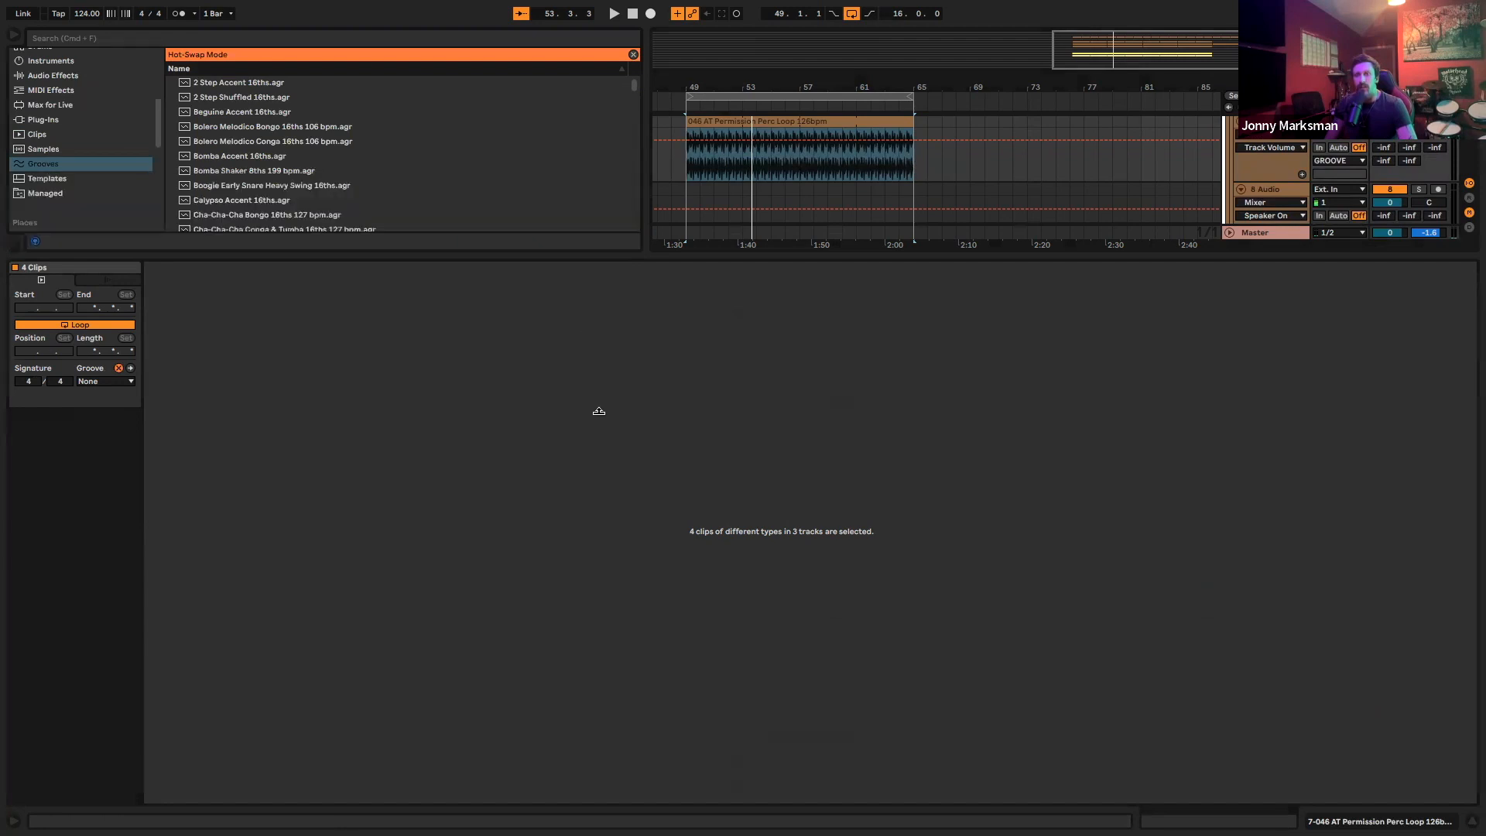
drag(480, 254, 488, 501)
Find the Swing 16ths 57 groove, apply it to the selected clips and commit it
scroll(441, 332, down, 10)
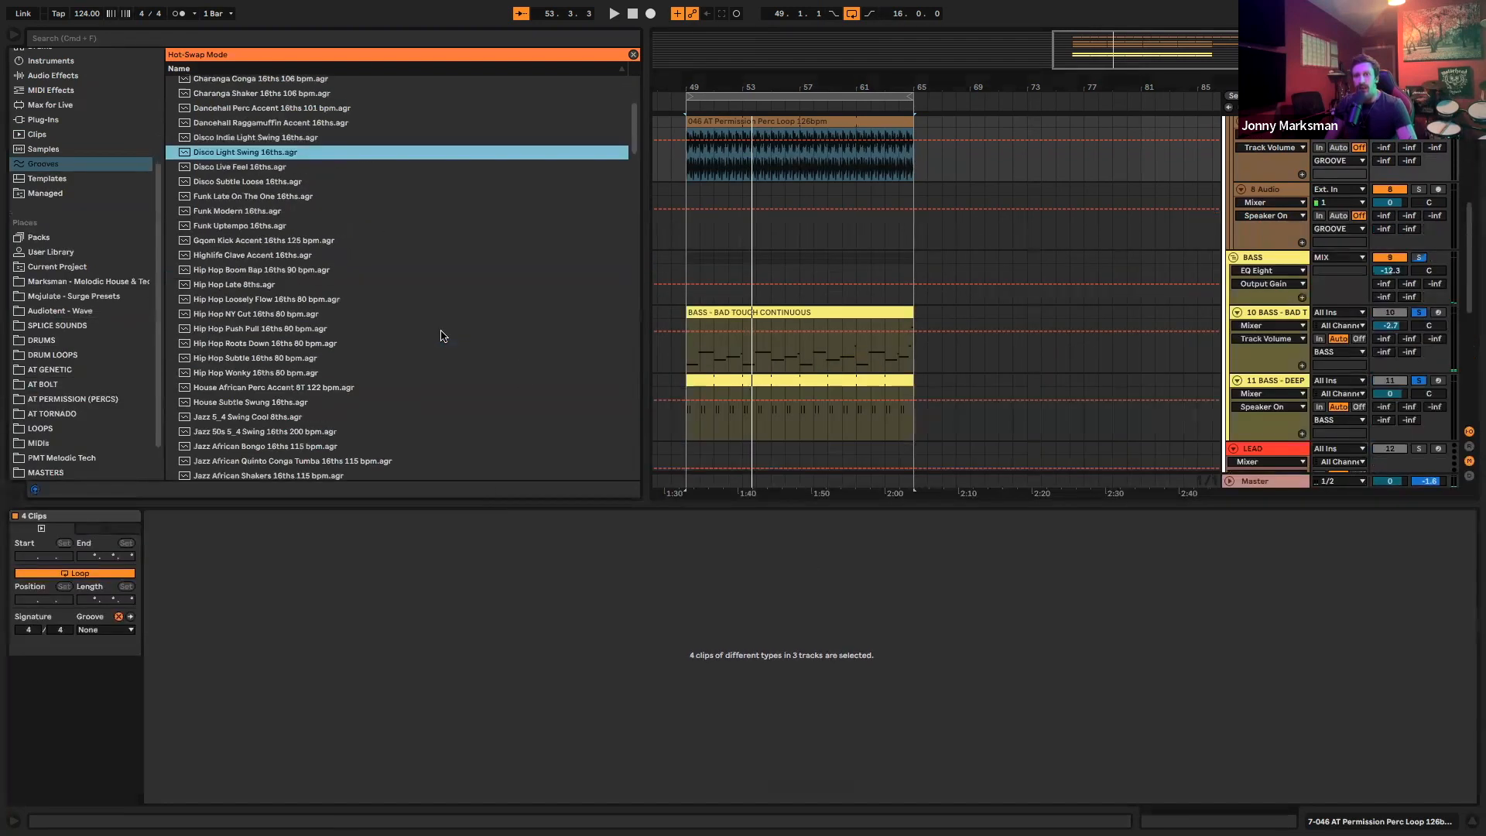
scroll(444, 338, up, 10)
scroll(442, 338, down, 15)
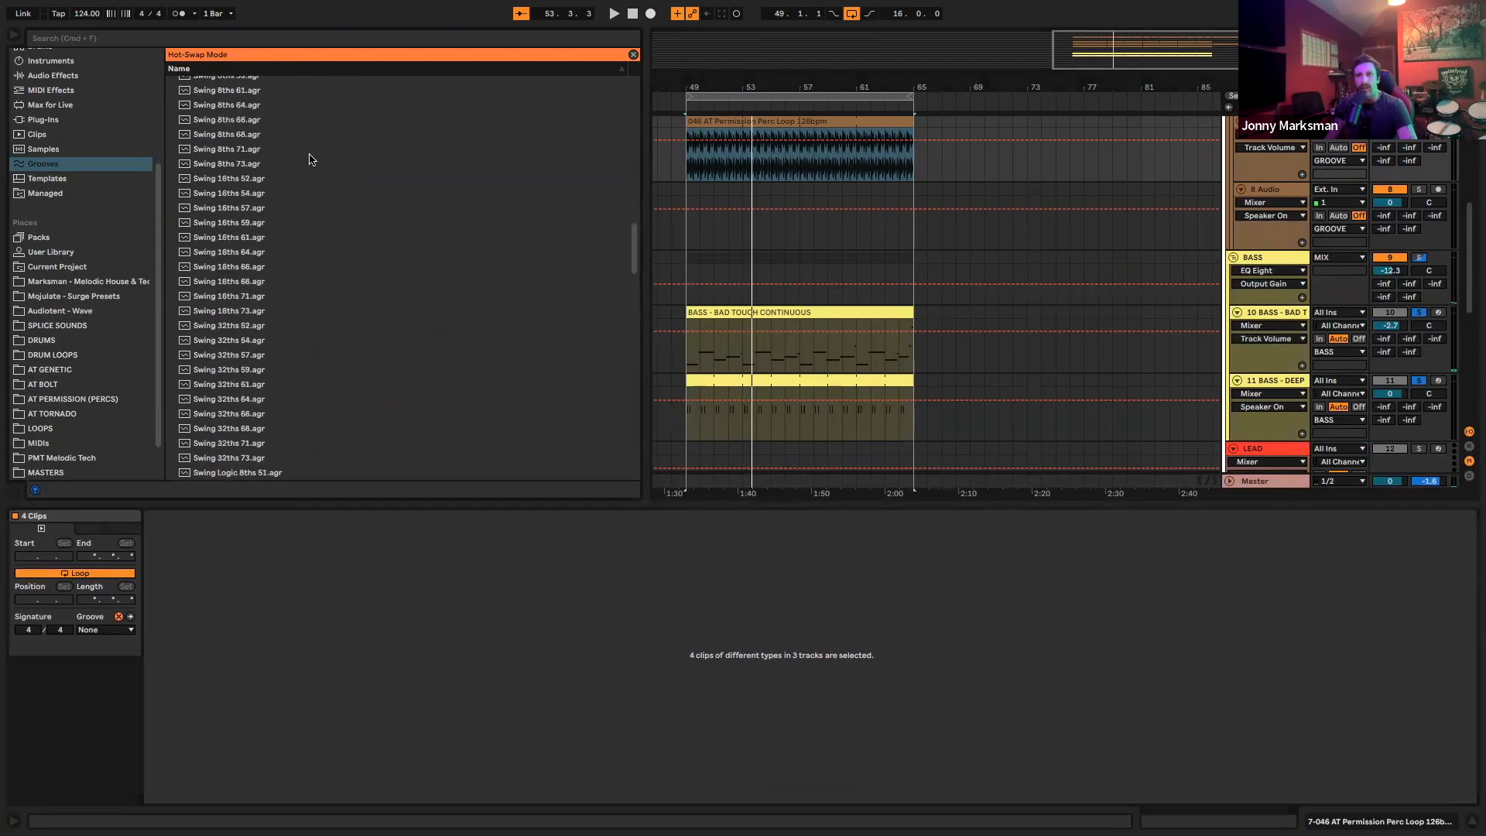
click(310, 171)
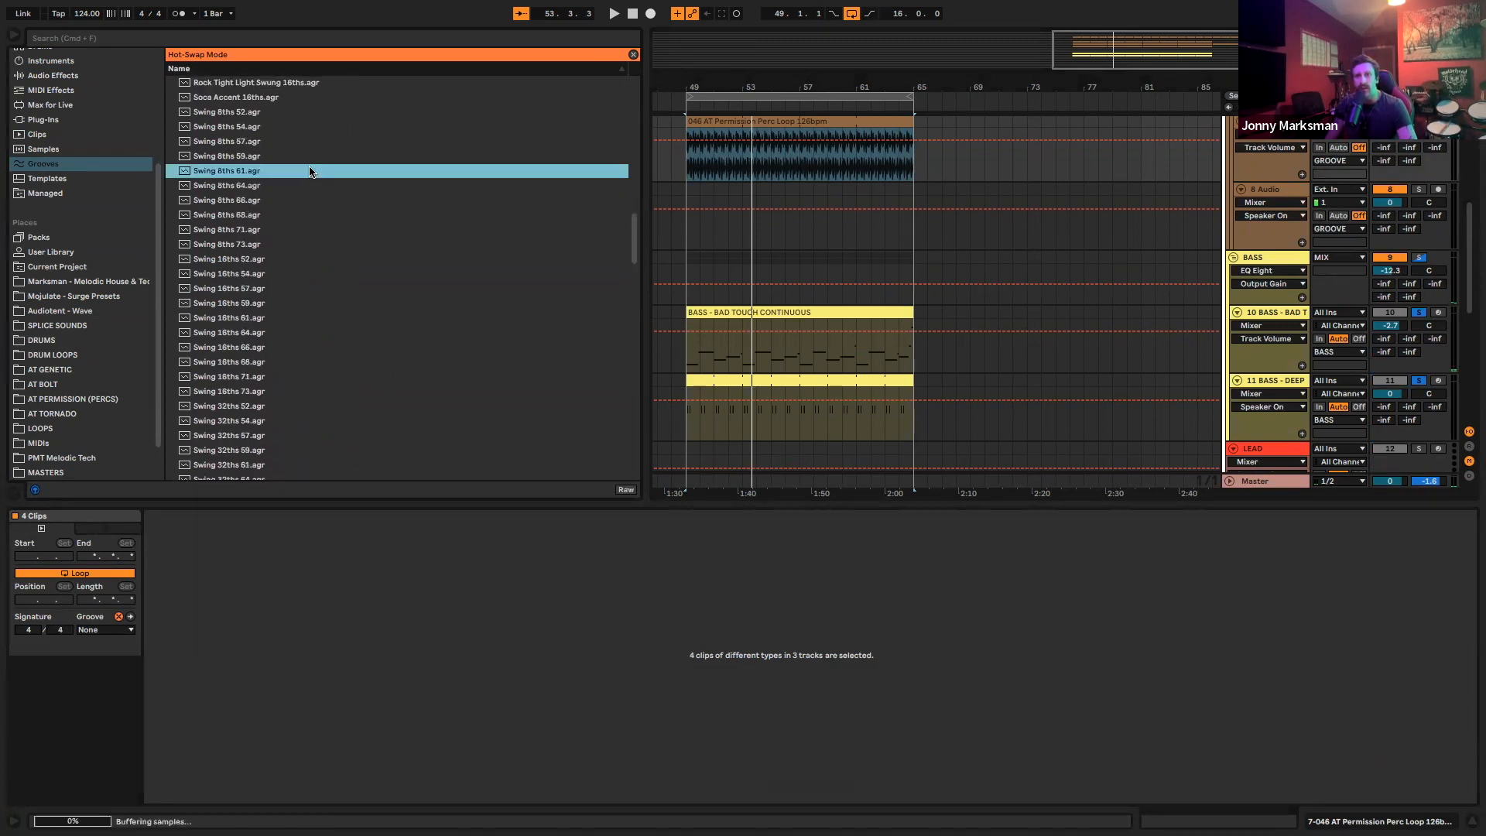
scroll(340, 209, up, 2)
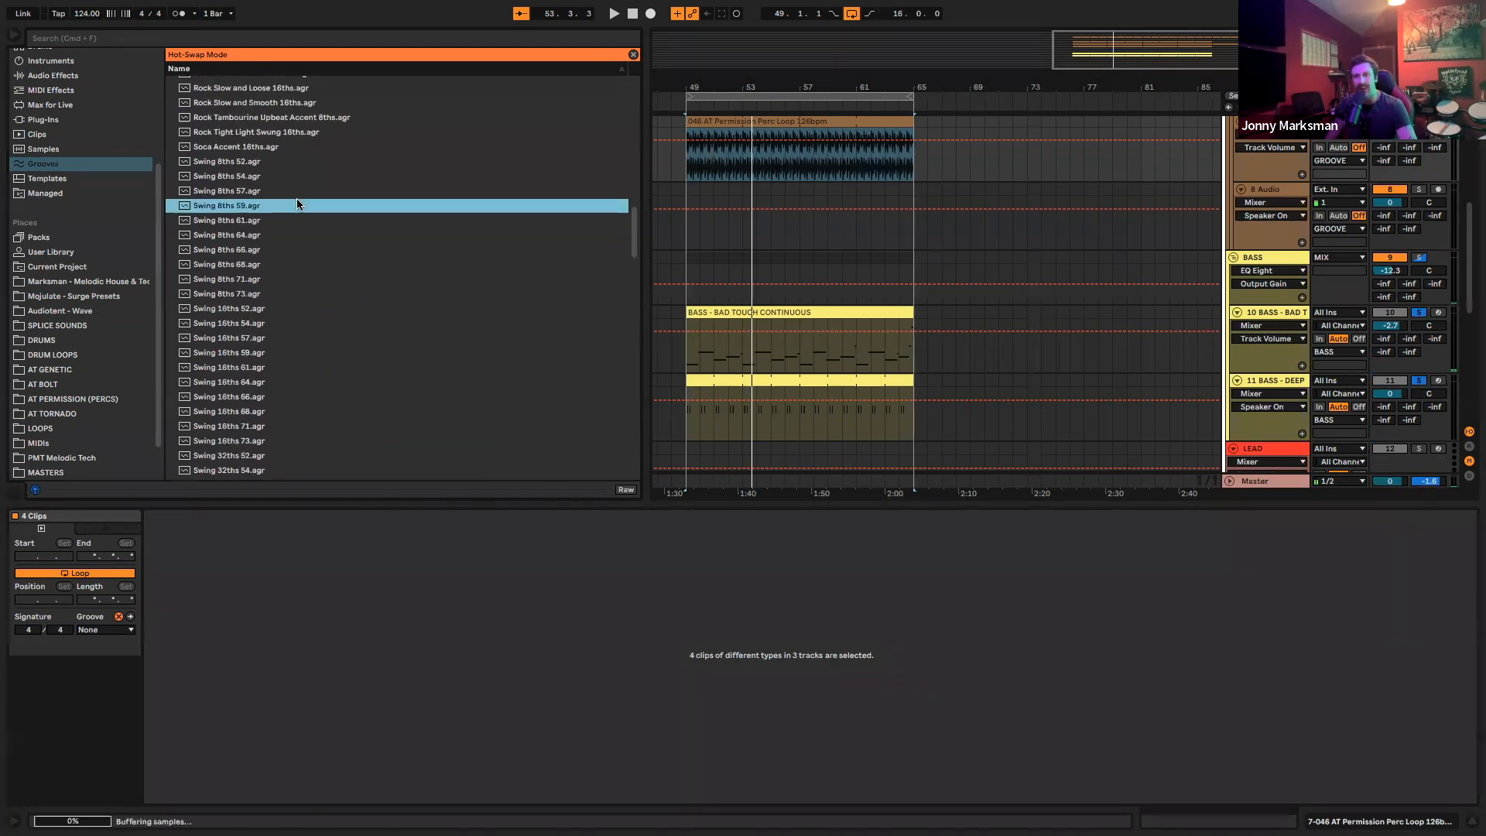
click(304, 323)
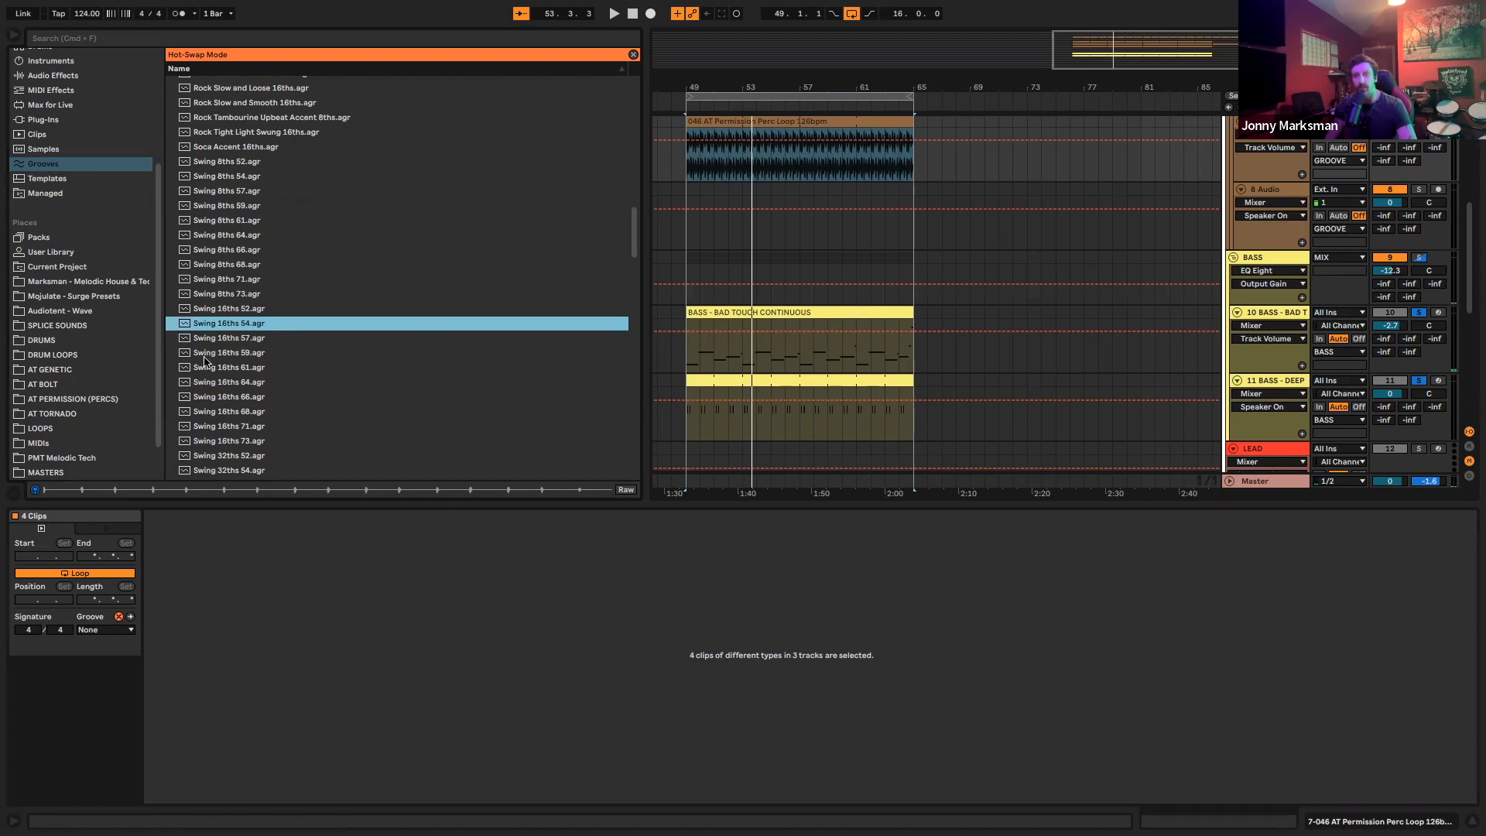
scroll(263, 346, down, 6)
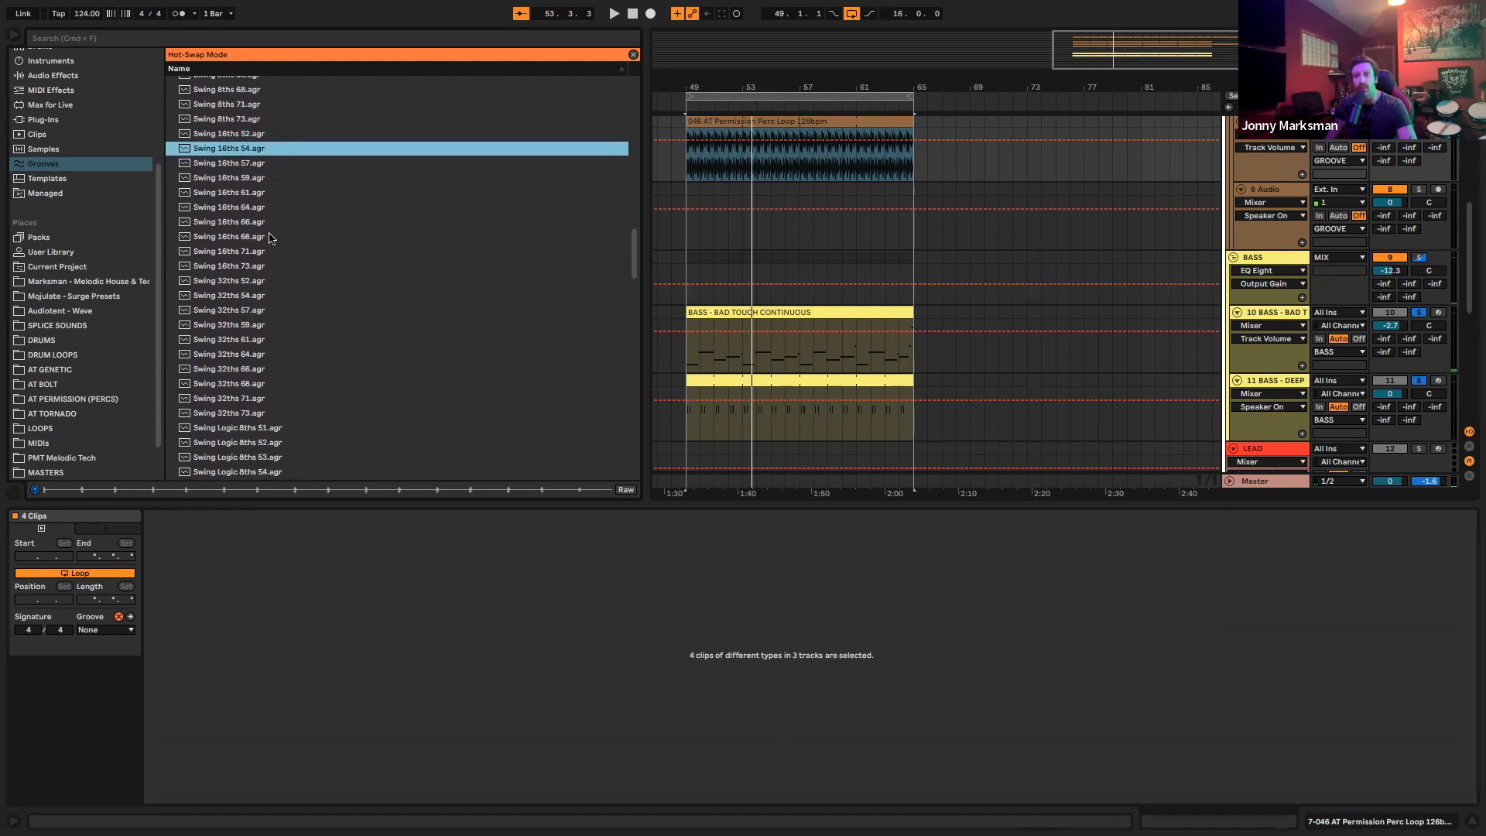
scroll(263, 255, up, 3)
scroll(265, 209, up, 2)
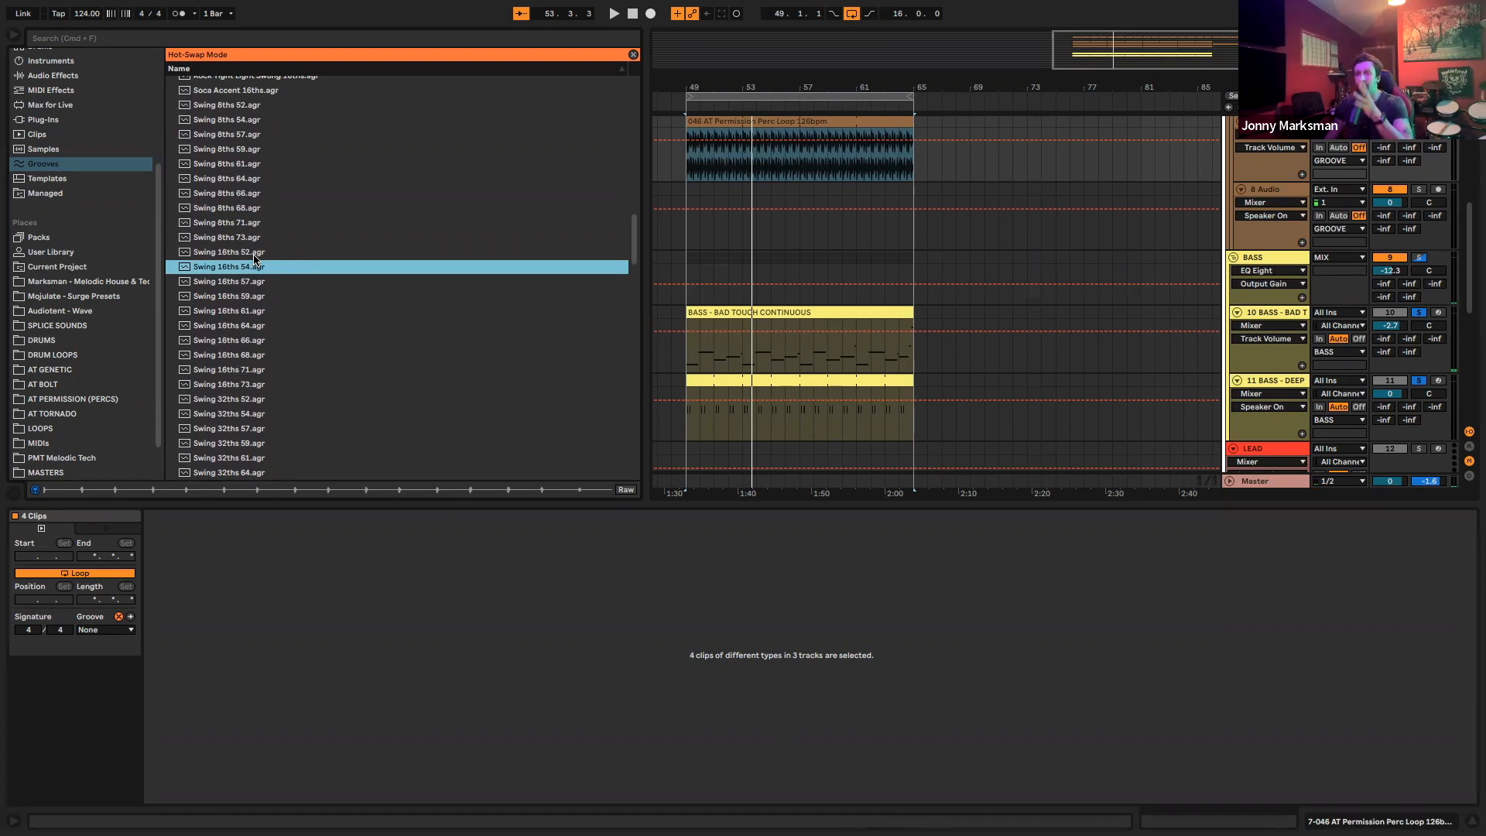
click(257, 283)
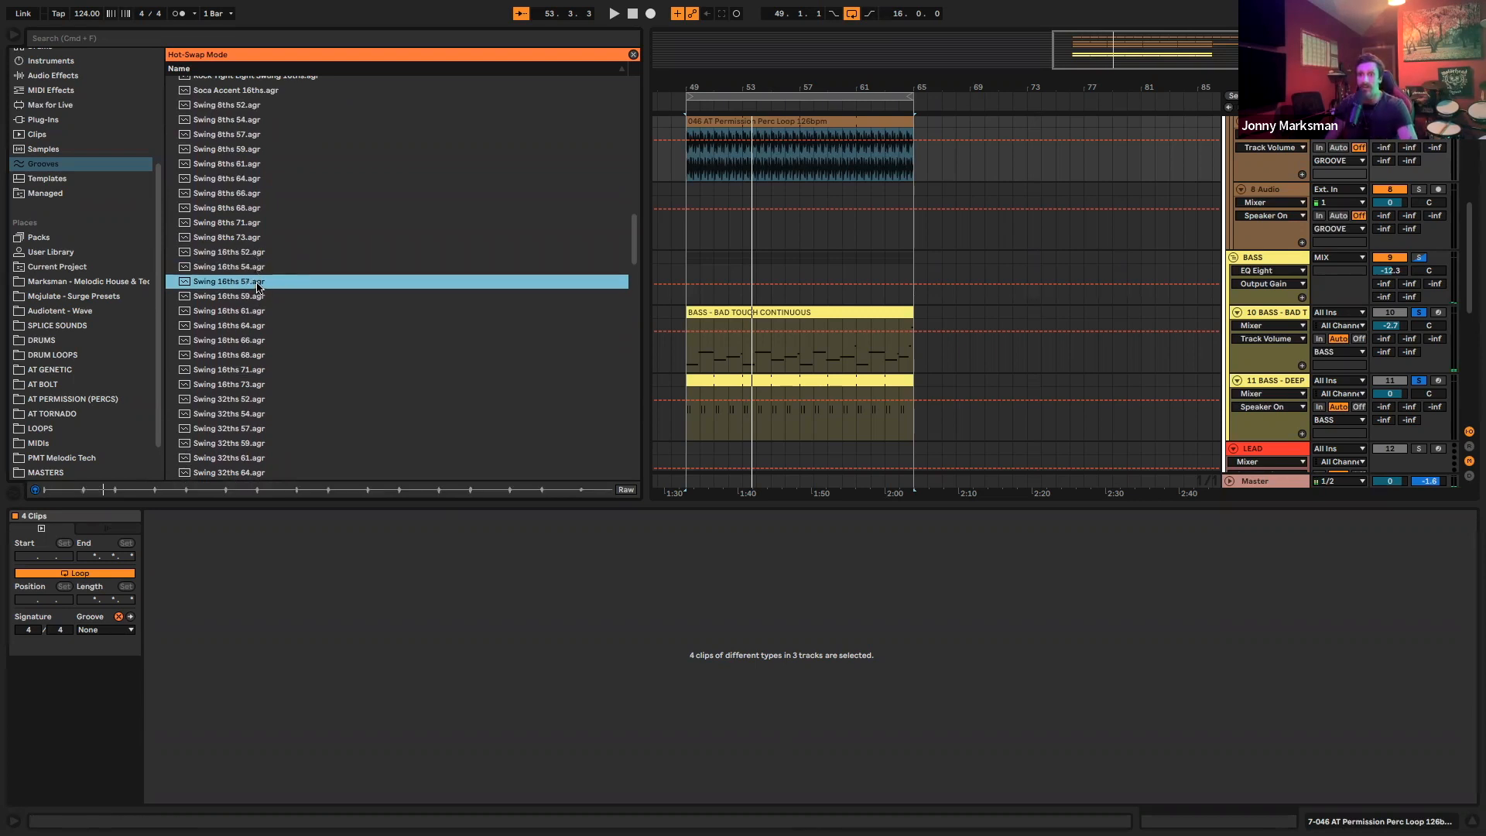
double_click(257, 286)
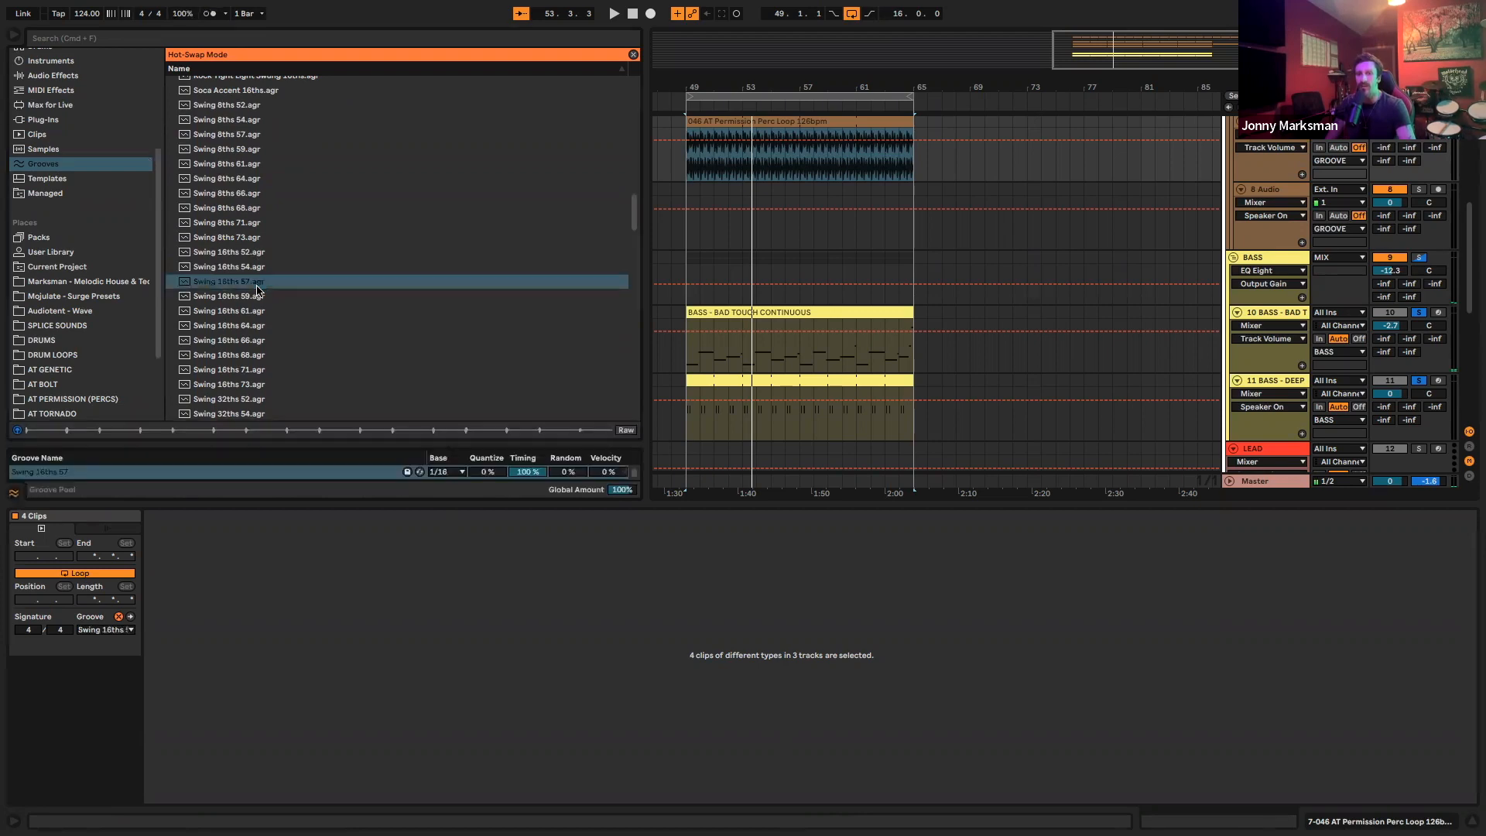
click(130, 617)
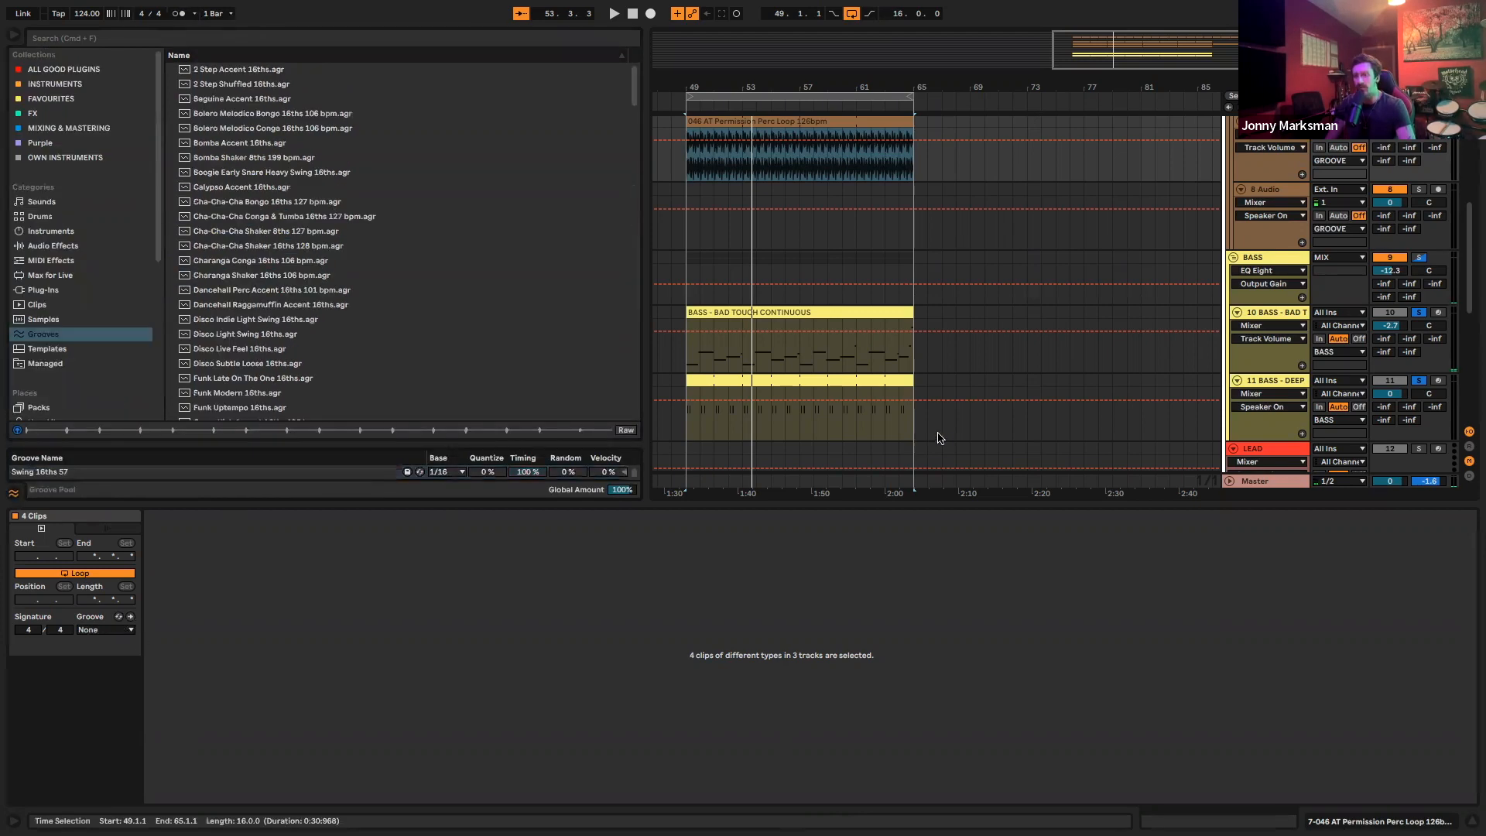
Play the looped section from bar 49 to hear the swung percussion in the GROOVE group
key(space)
scroll(1399, 230, up, 8)
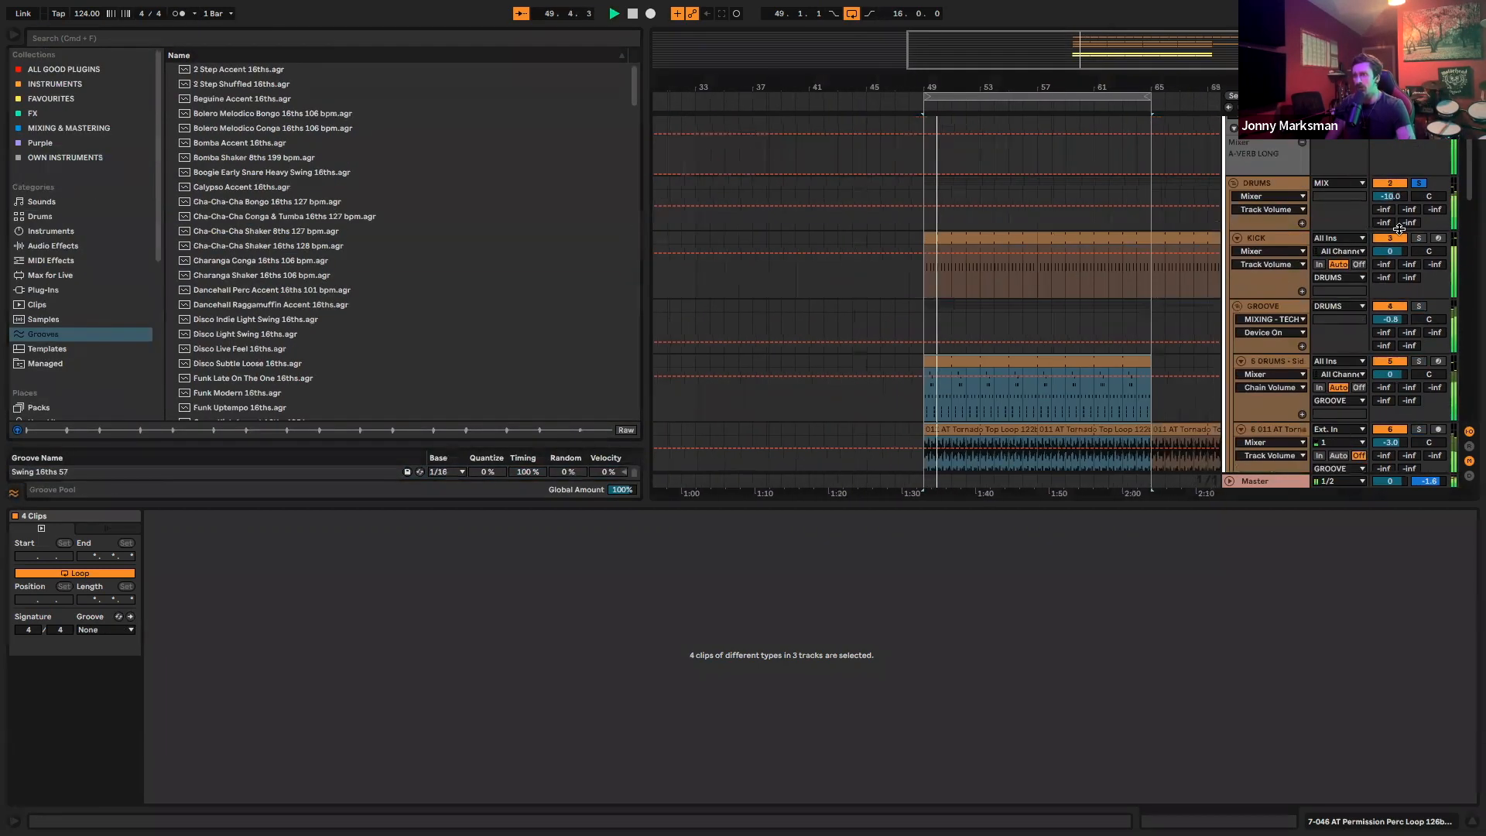
scroll(1116, 240, down, 3)
scroll(1115, 239, down, 1)
scroll(1114, 239, right, 1)
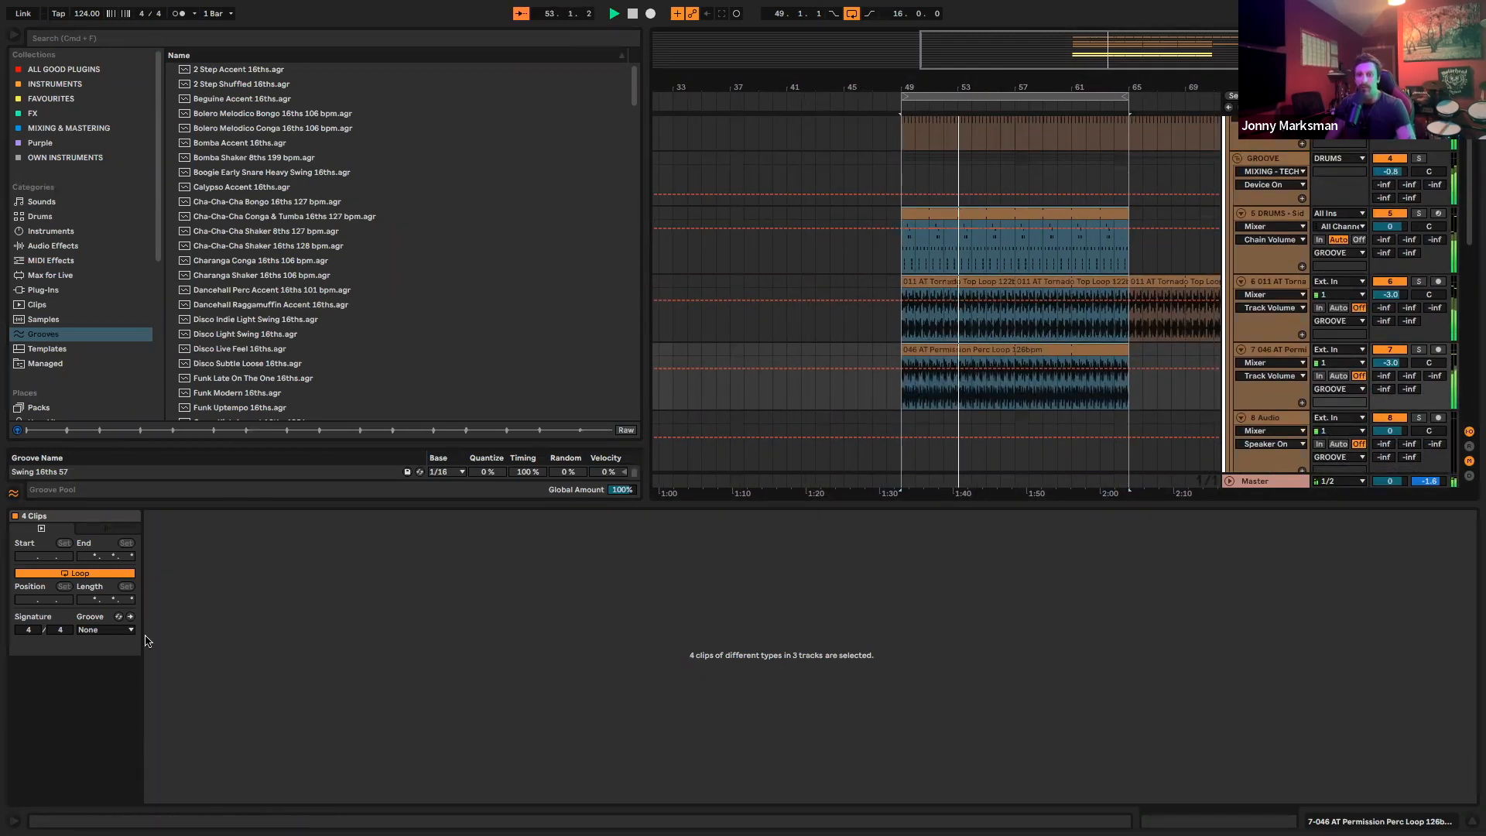
Reapply the Swing 16ths 57 groove to the selected clips and commit it twice more during playback
click(187, 644)
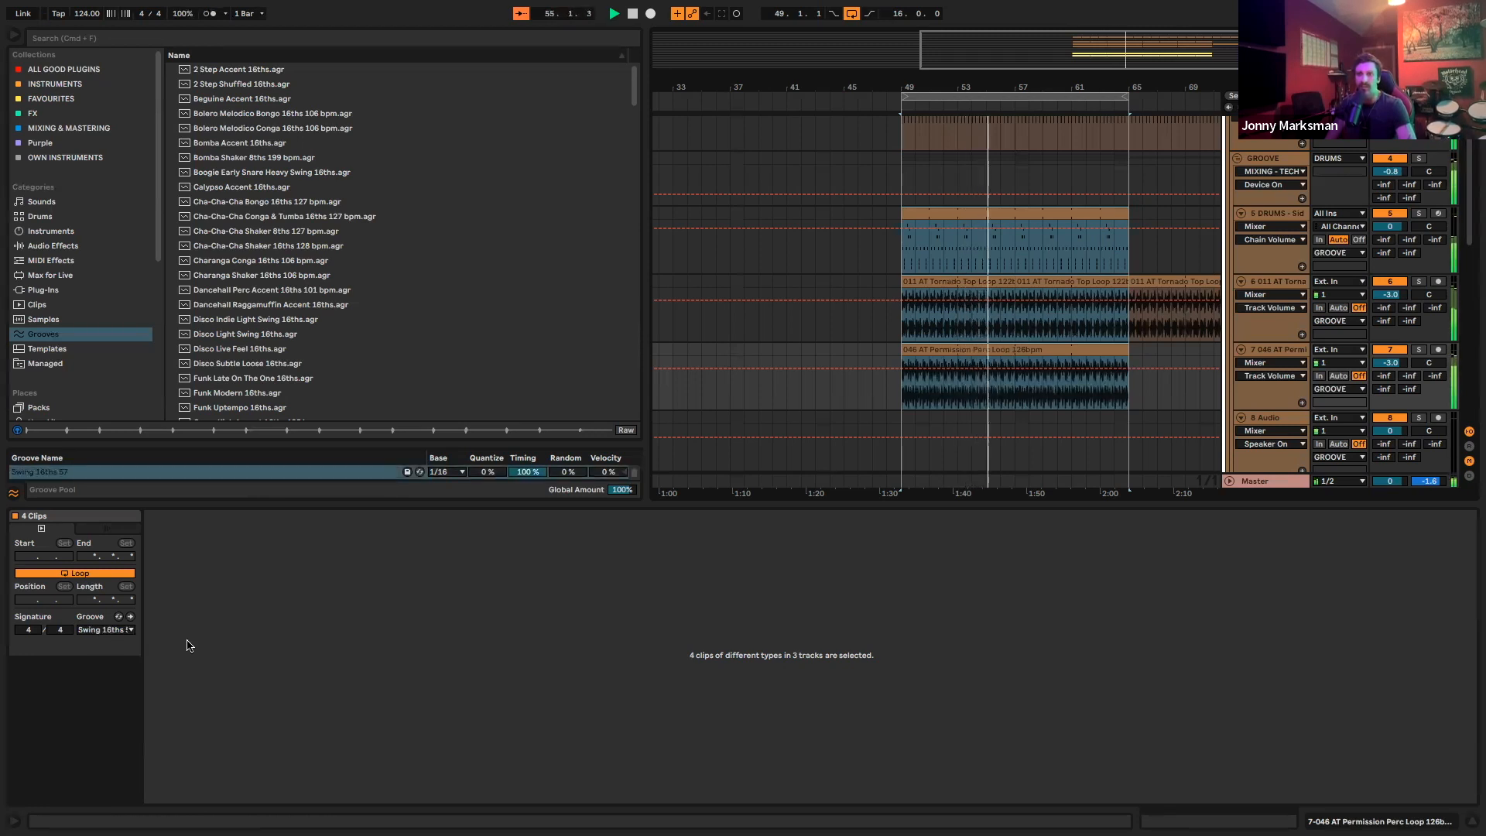
click(131, 618)
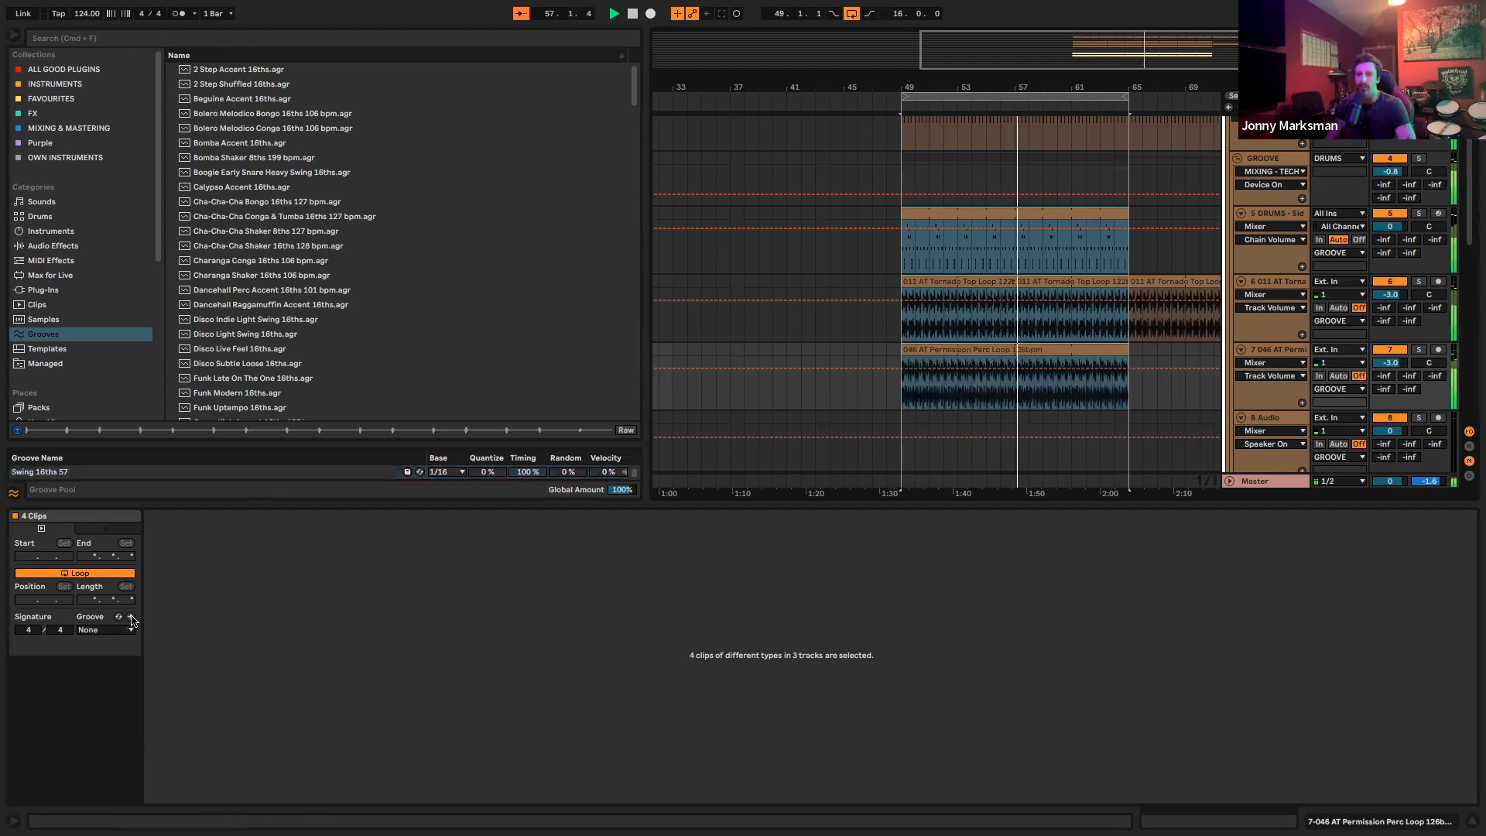
click(130, 630)
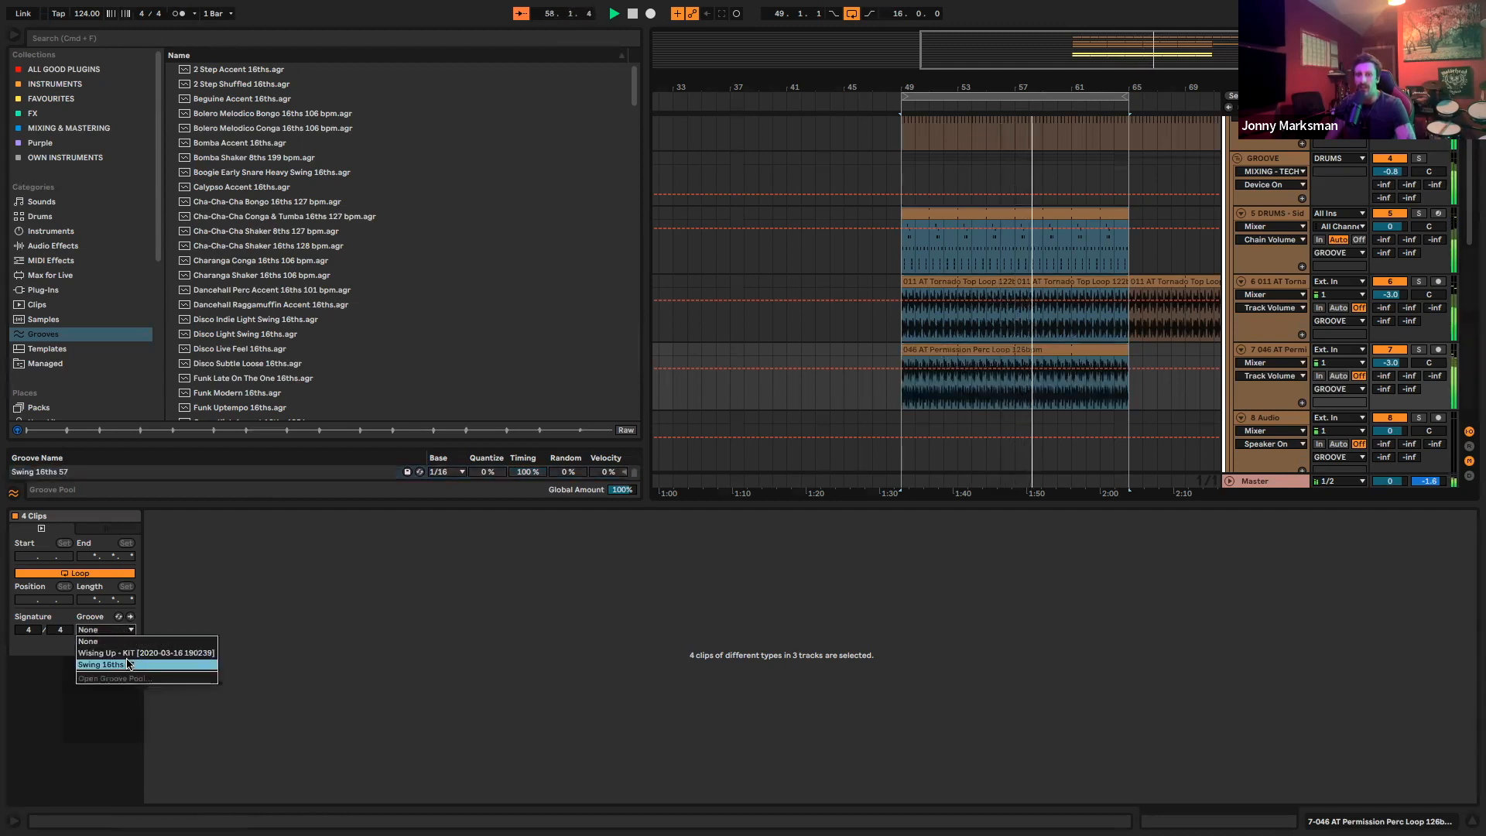
click(131, 660)
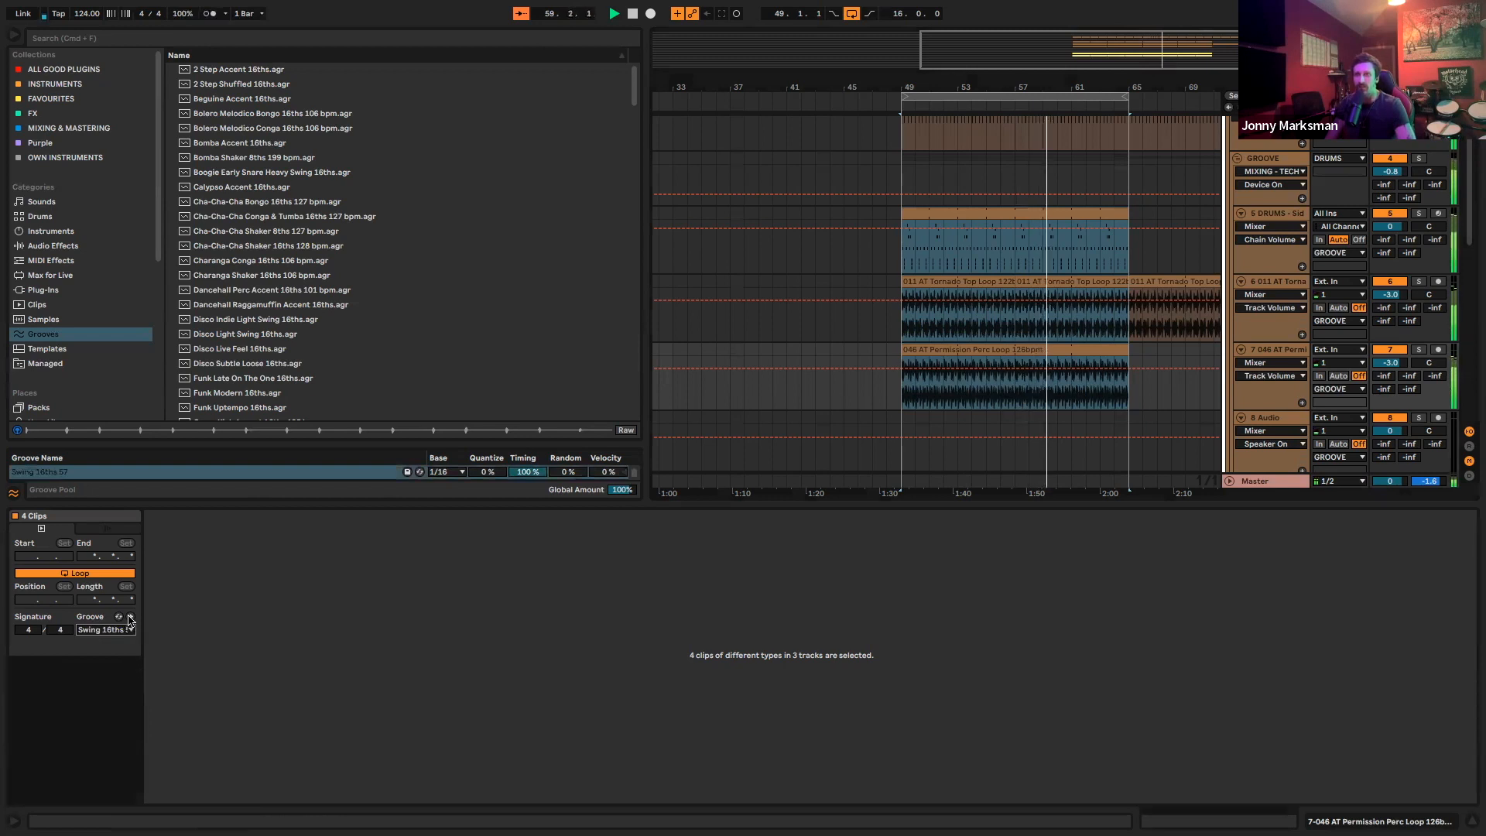
click(130, 618)
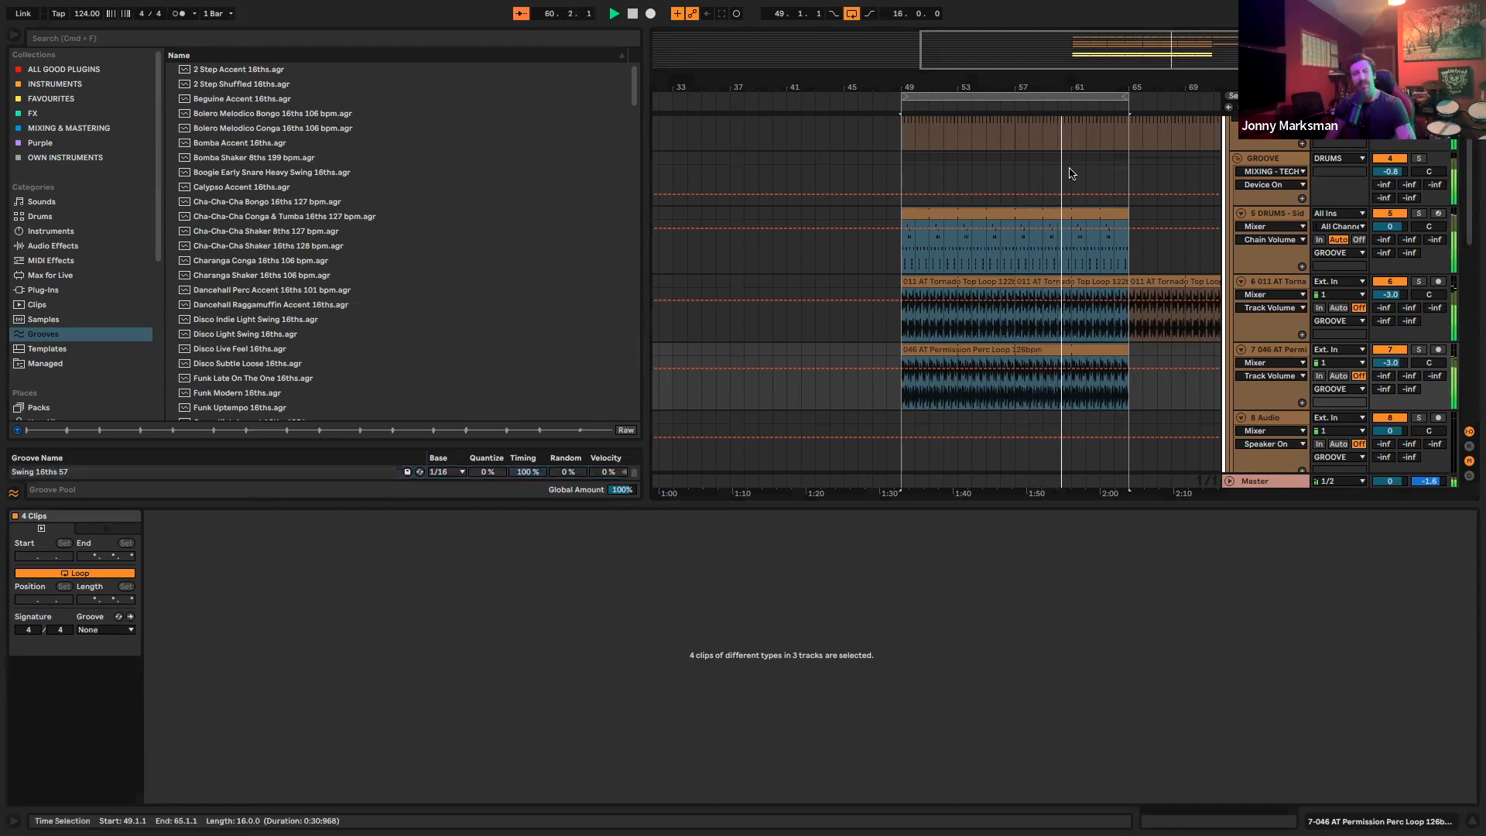
Solo the BASS group alongside the drums and play the looped section from bar 49
scroll(1129, 197, down, 5)
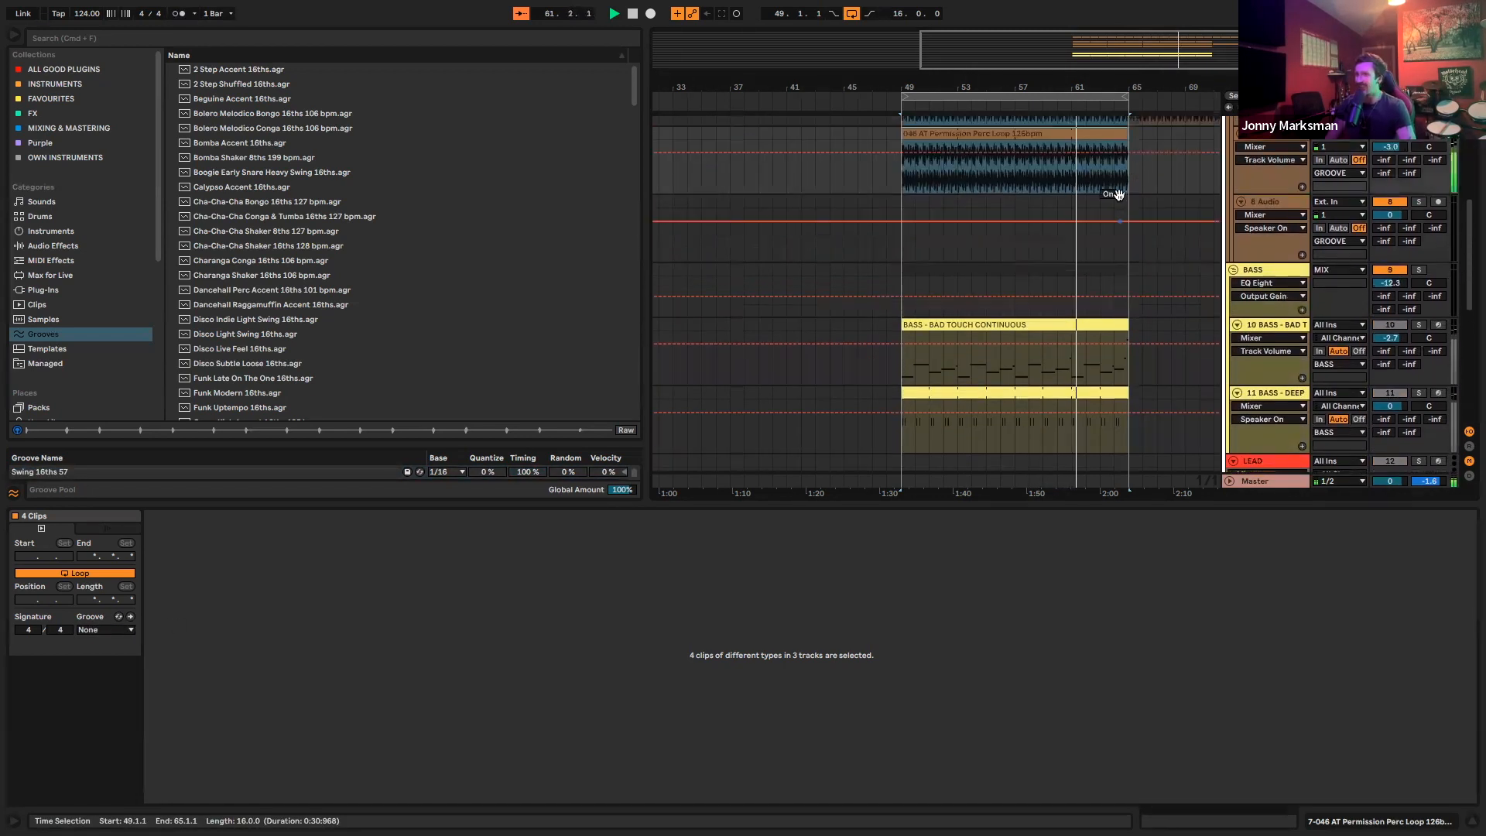
scroll(1115, 197, down, 6)
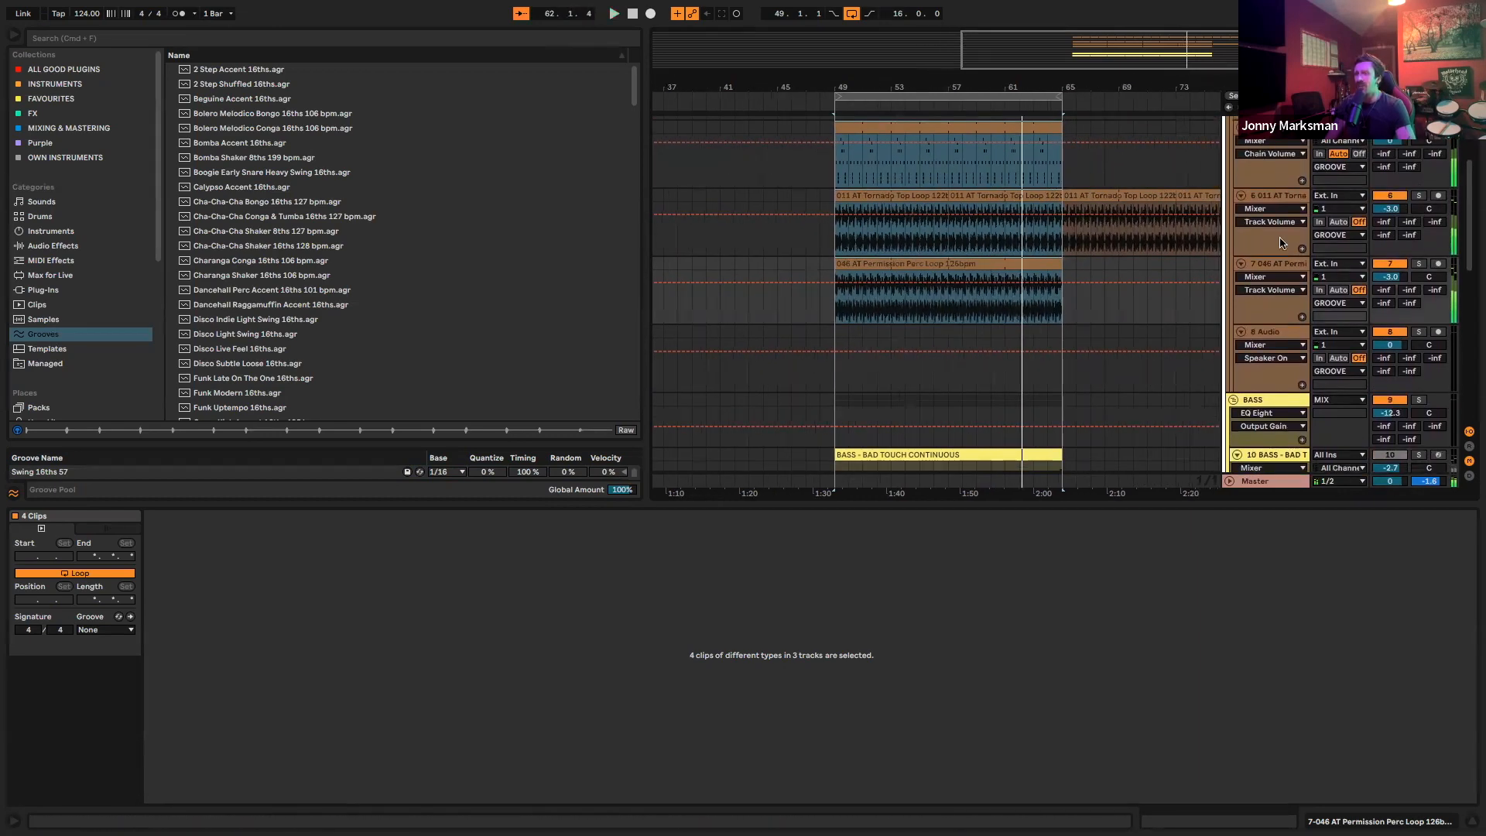
key(space)
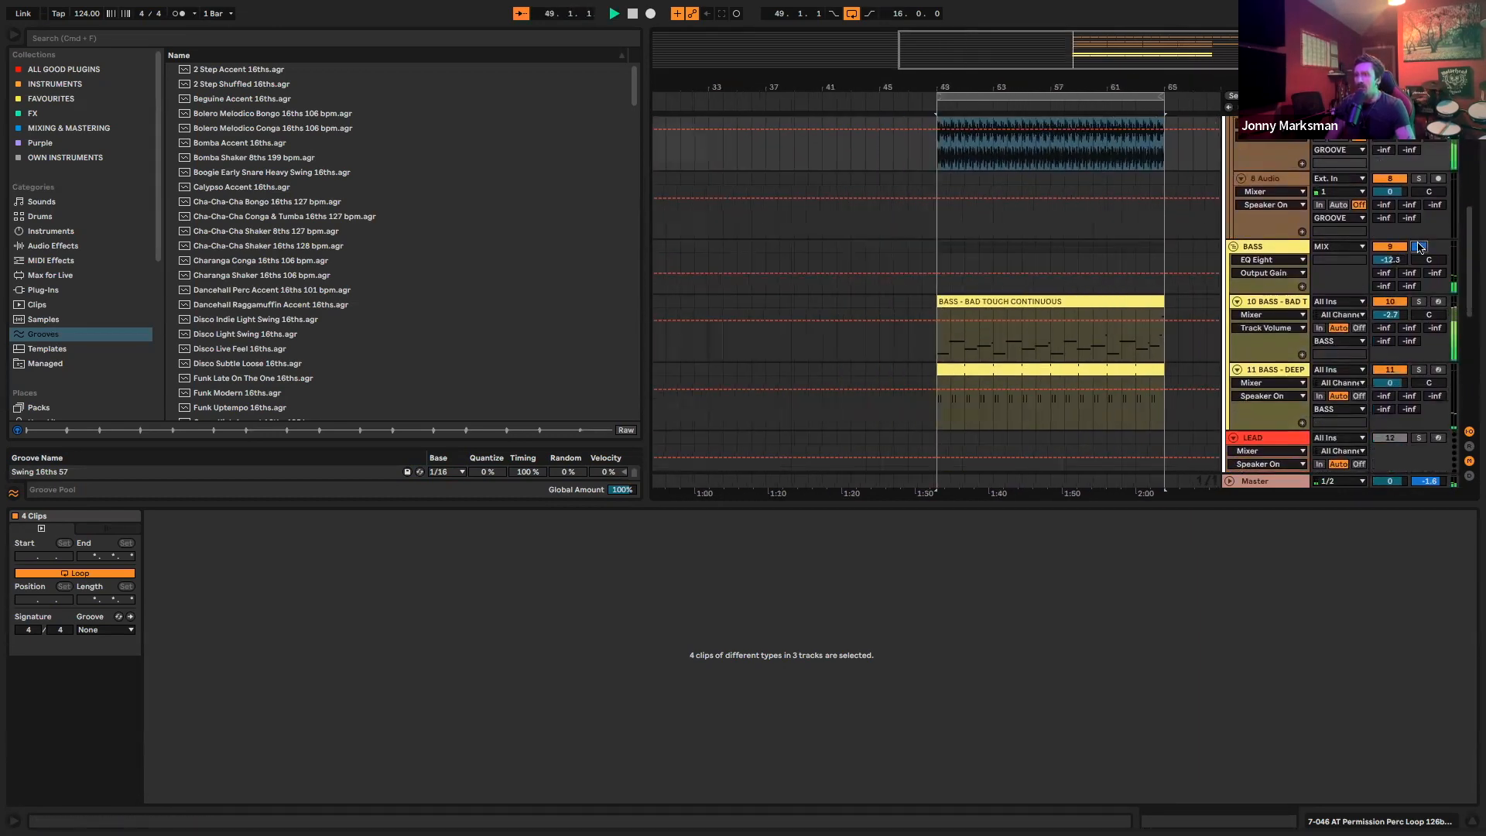
scroll(1007, 256, down, 3)
scroll(1048, 272, up, 3)
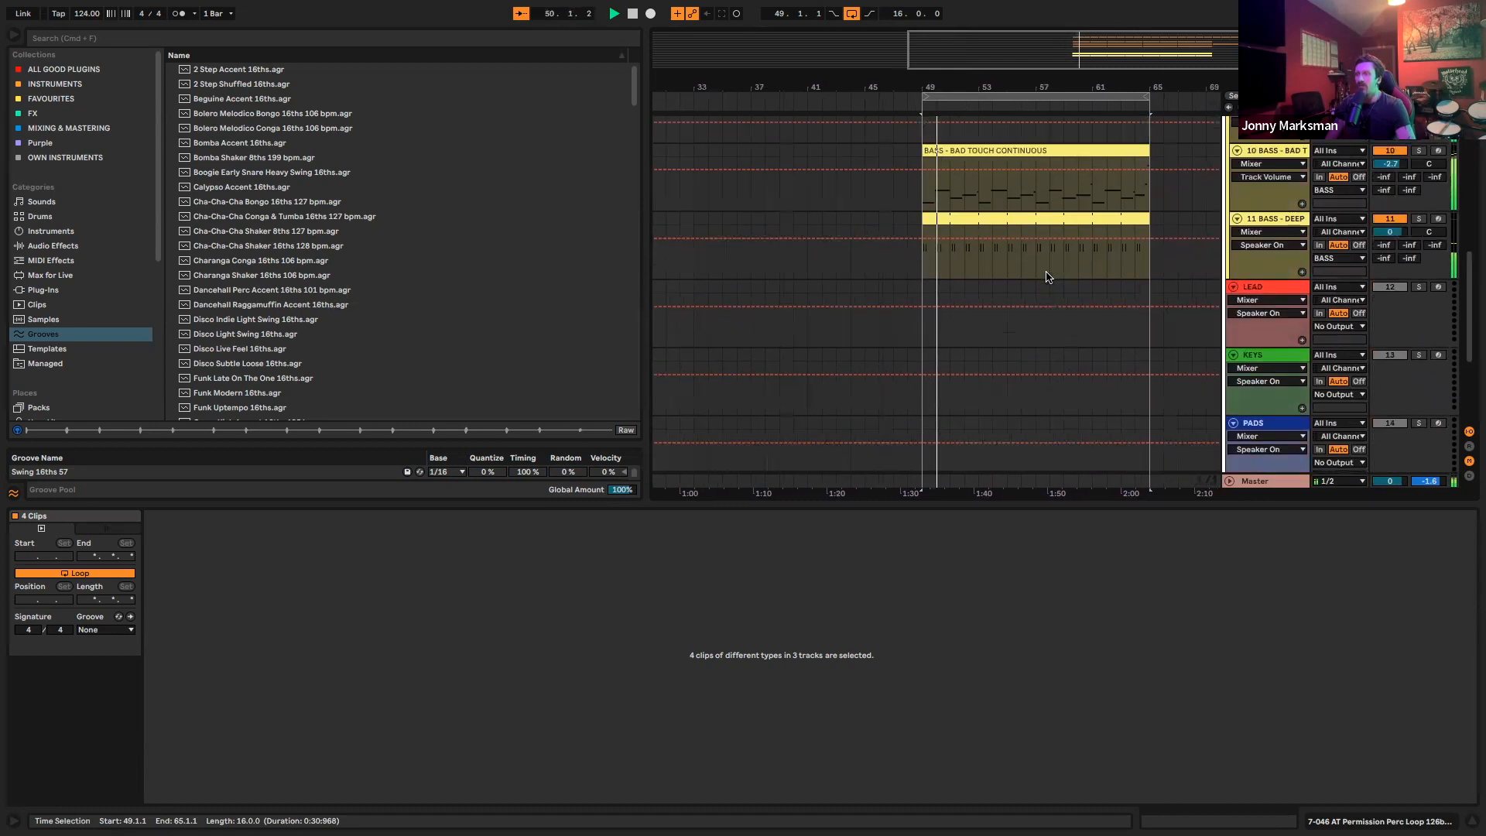
scroll(1048, 272, right, 5)
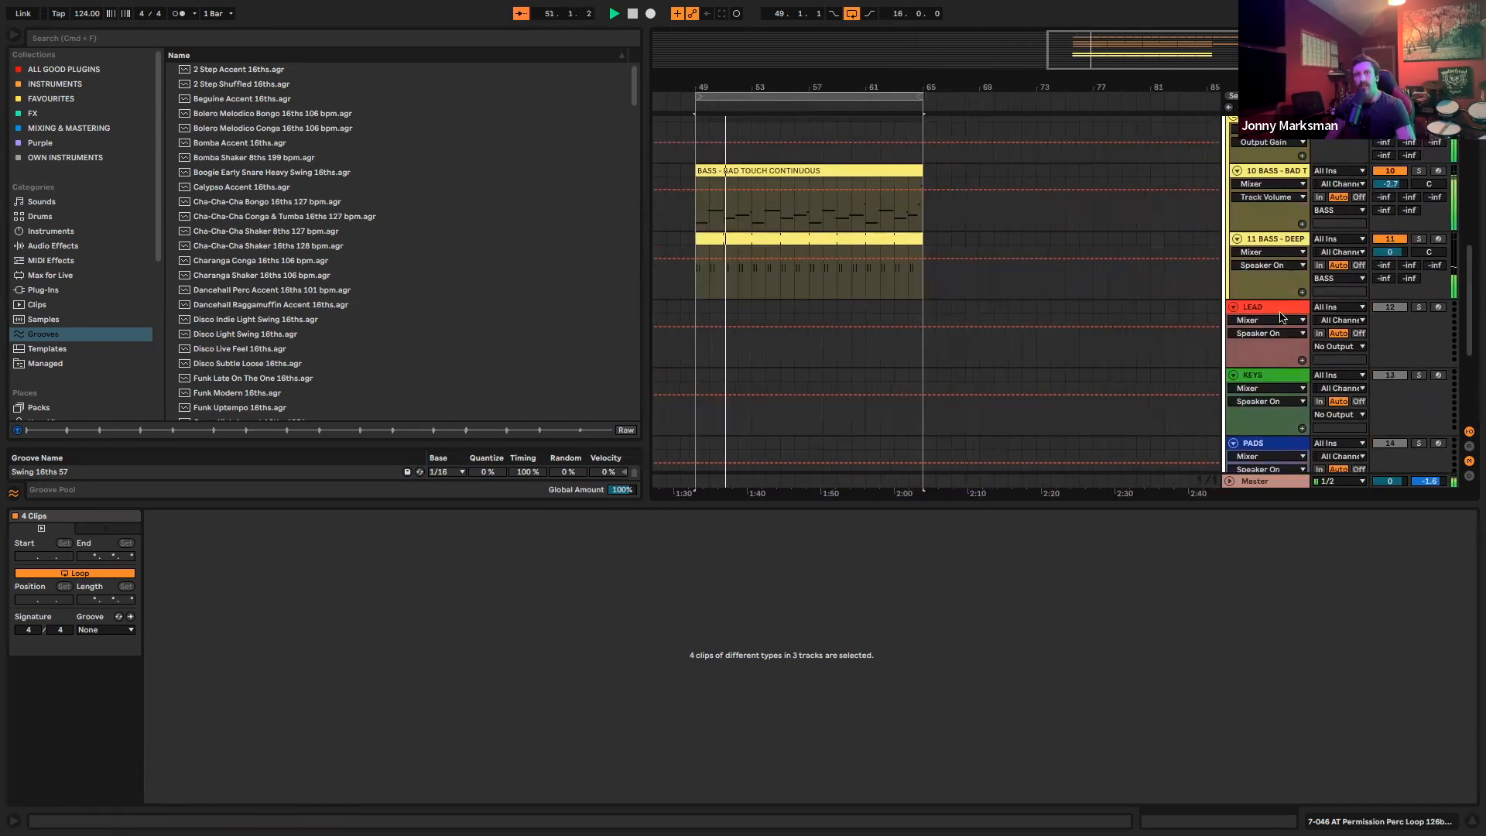
Switch to the Session View mixer, show the GROOVE group's effects, solo the group and play it
key(Tab)
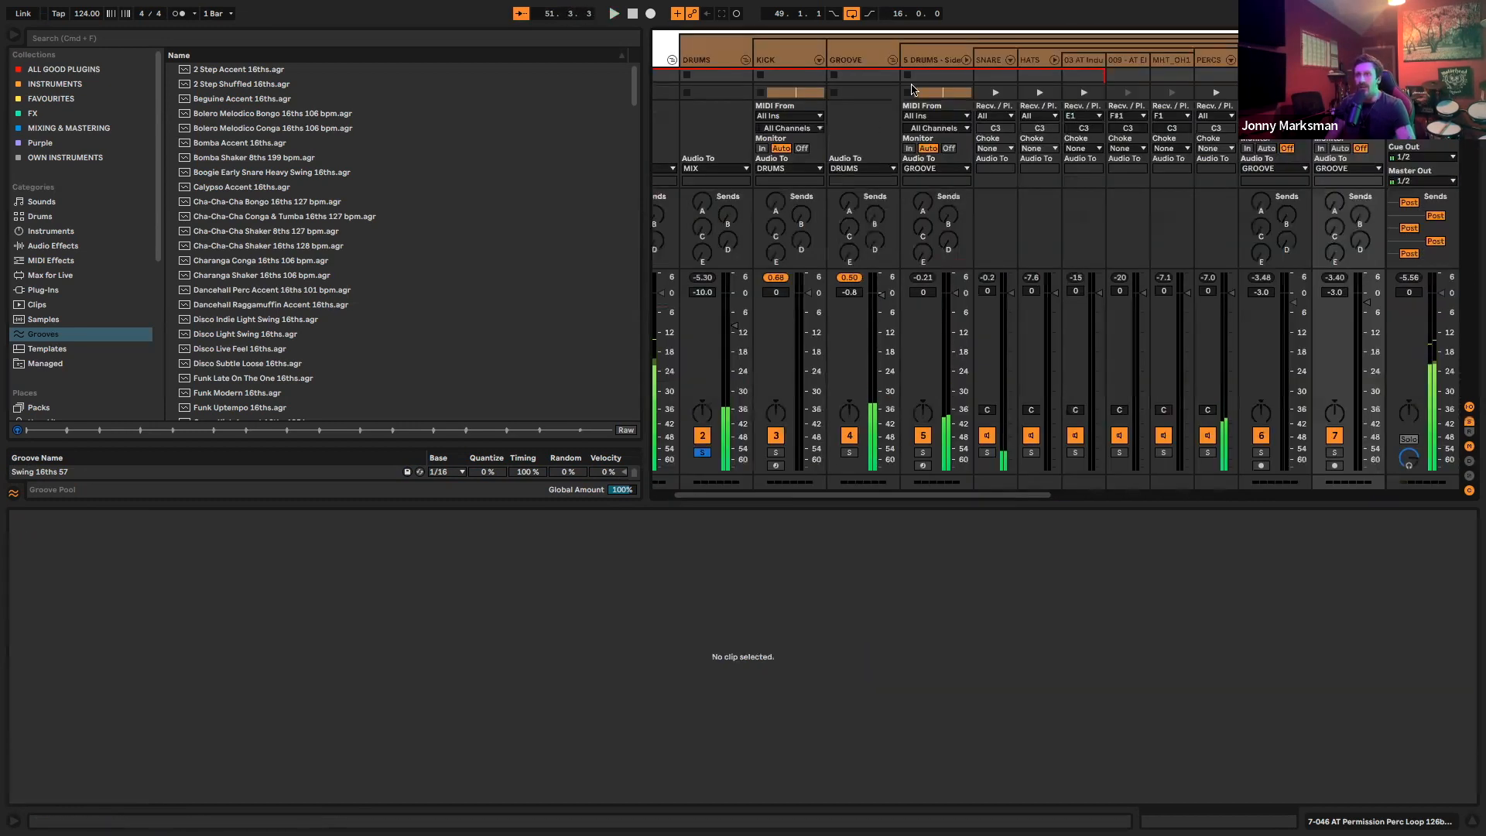
click(857, 54)
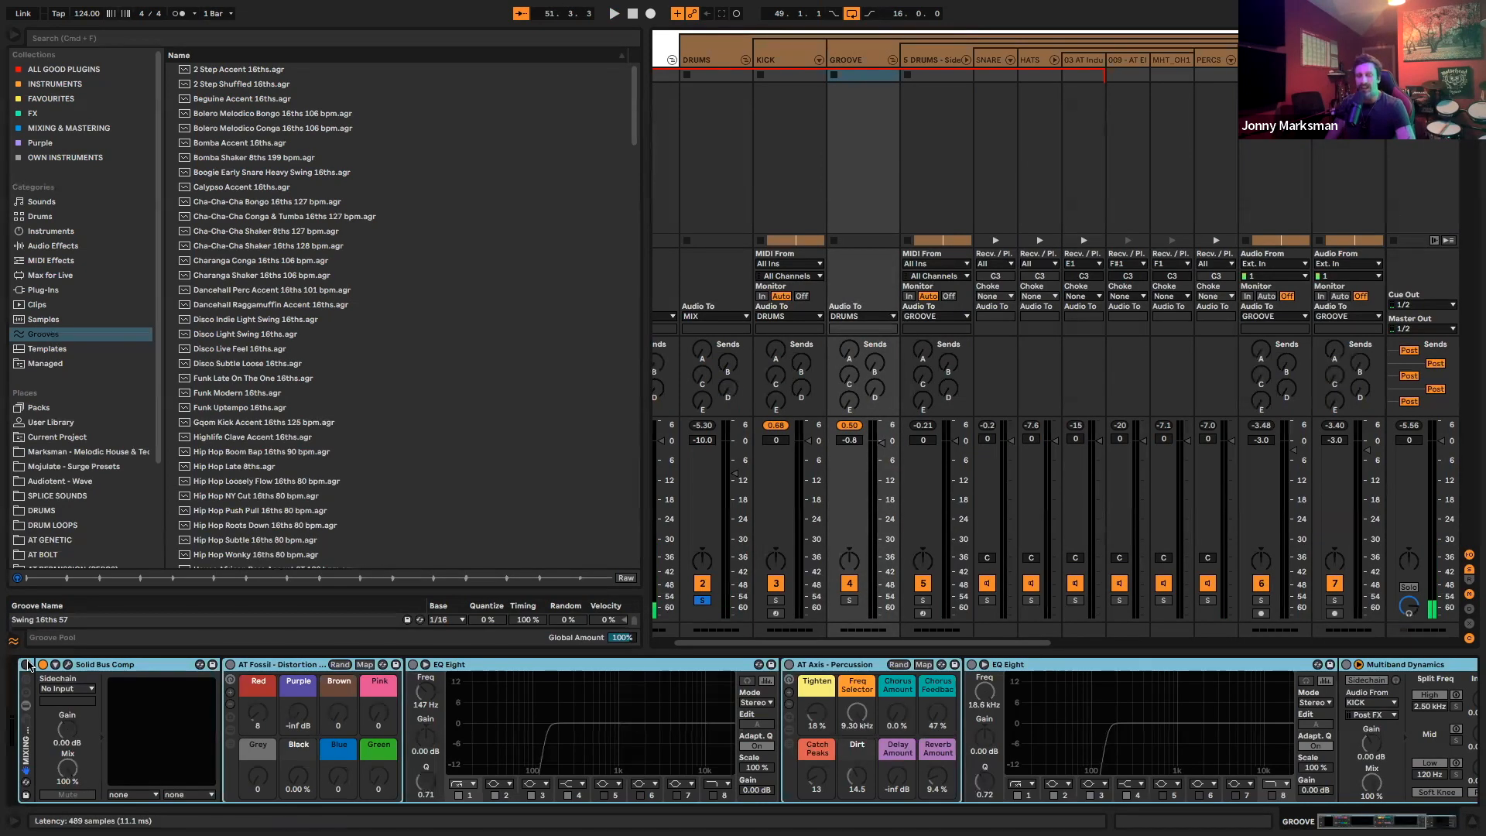
click(851, 600)
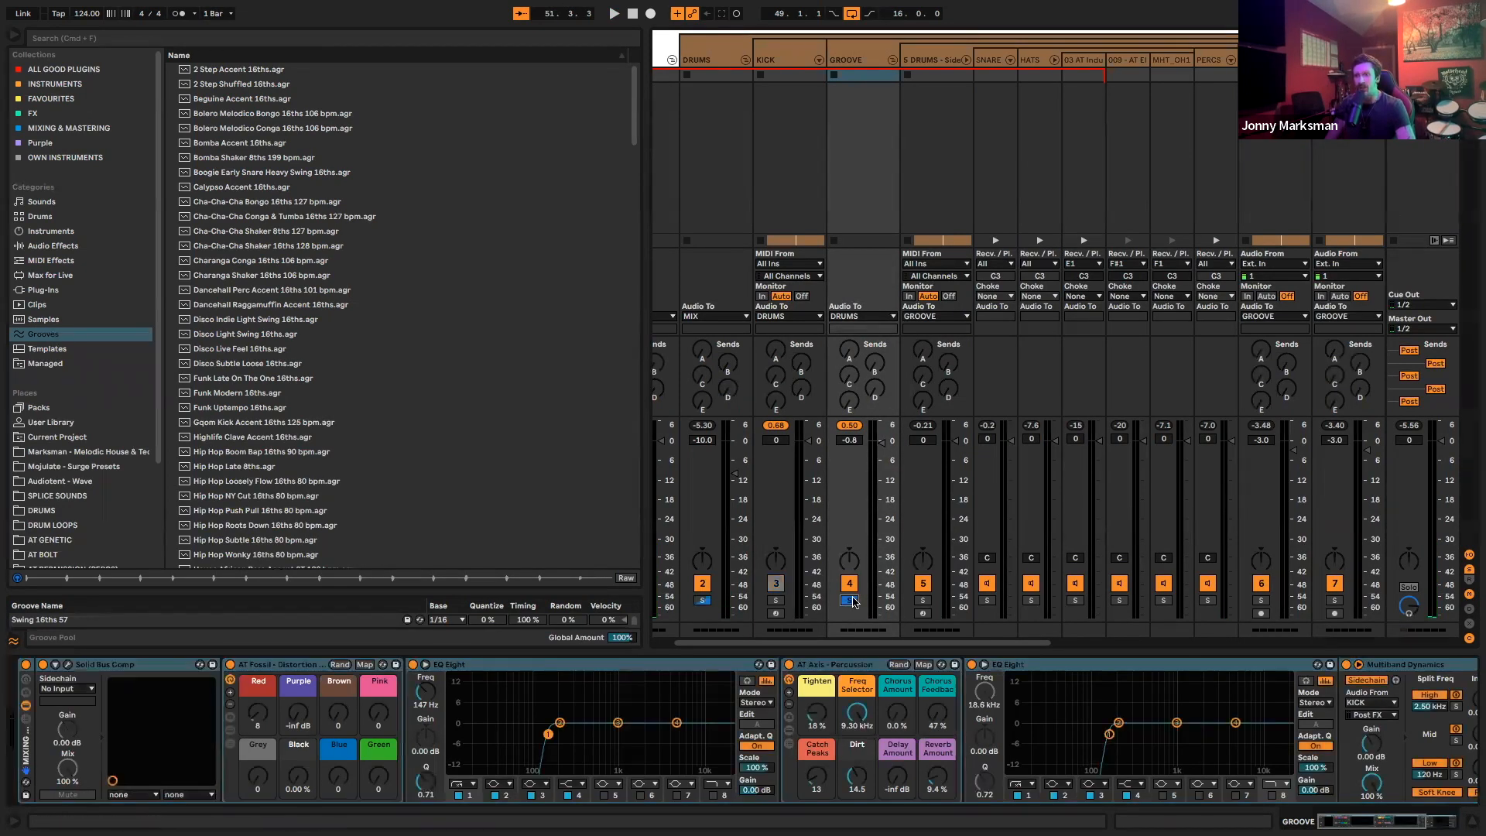
key(space)
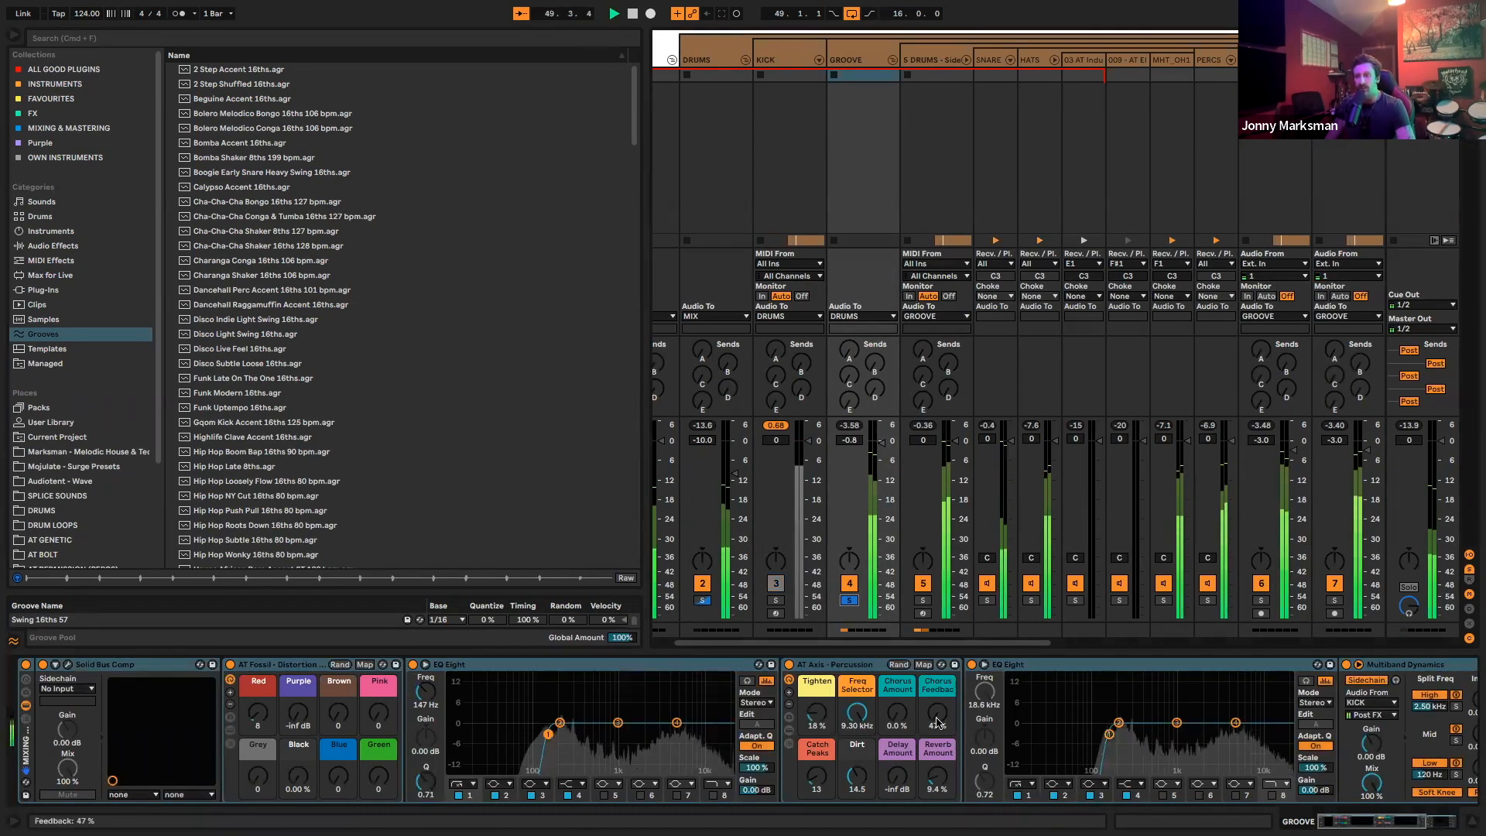
Set the GROOVE group's volume to 0 dB and compare the sound with its percussion mixing rack bypassed and enabled
scroll(925, 736, down, 3)
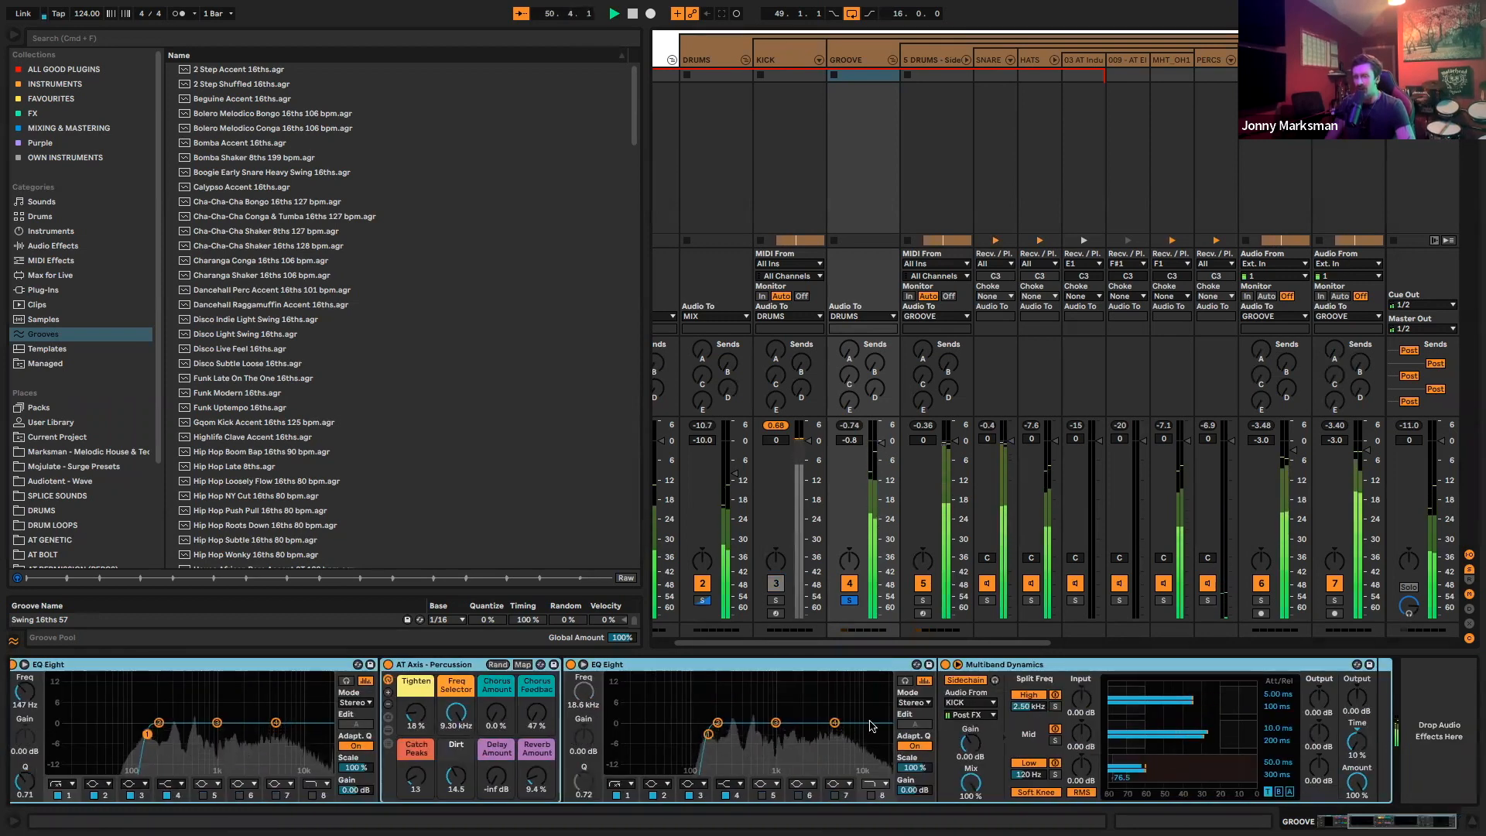
scroll(890, 730, up, 2)
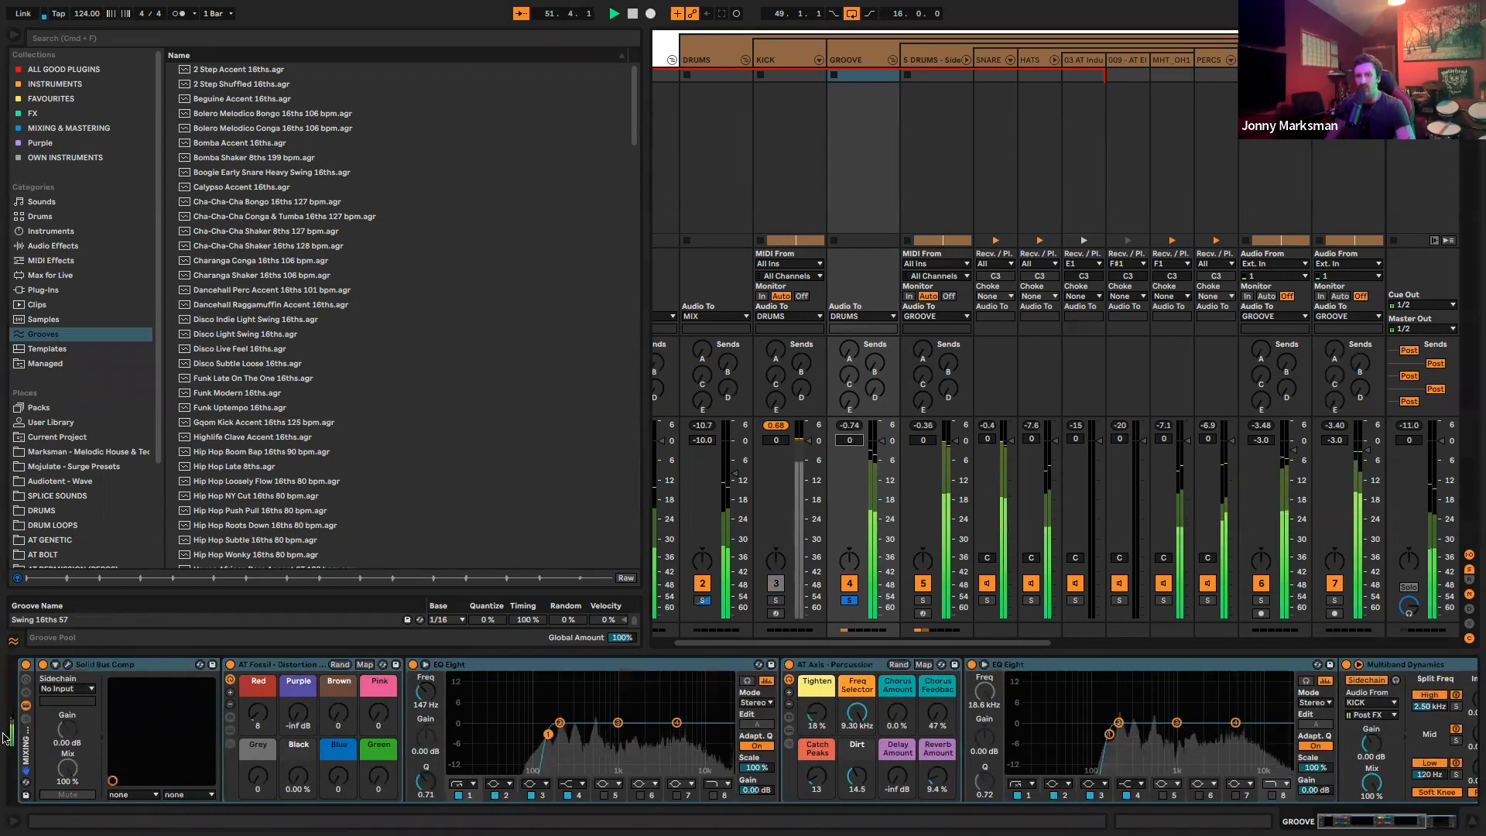
click(26, 664)
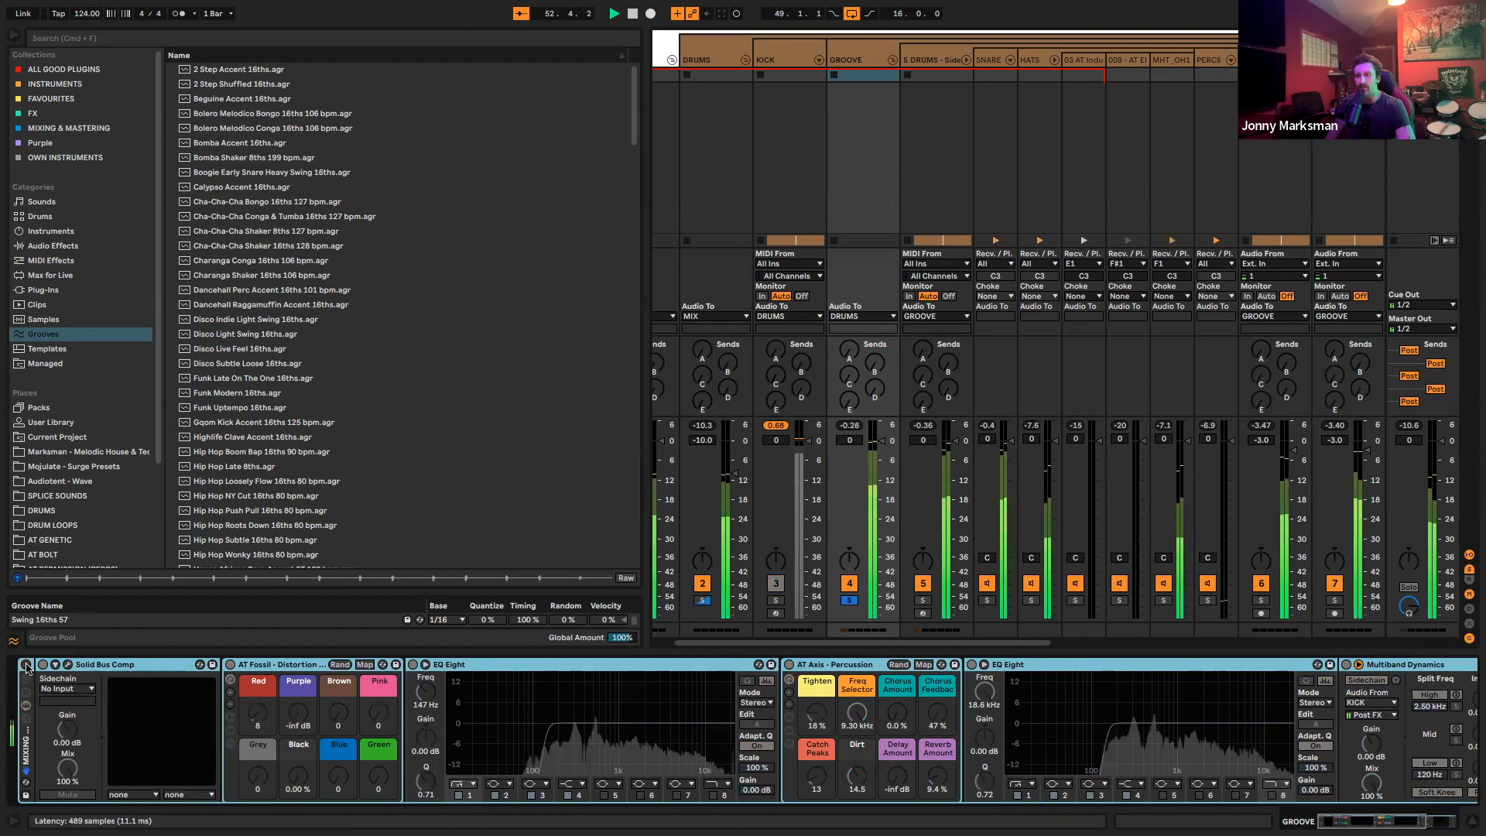
click(26, 664)
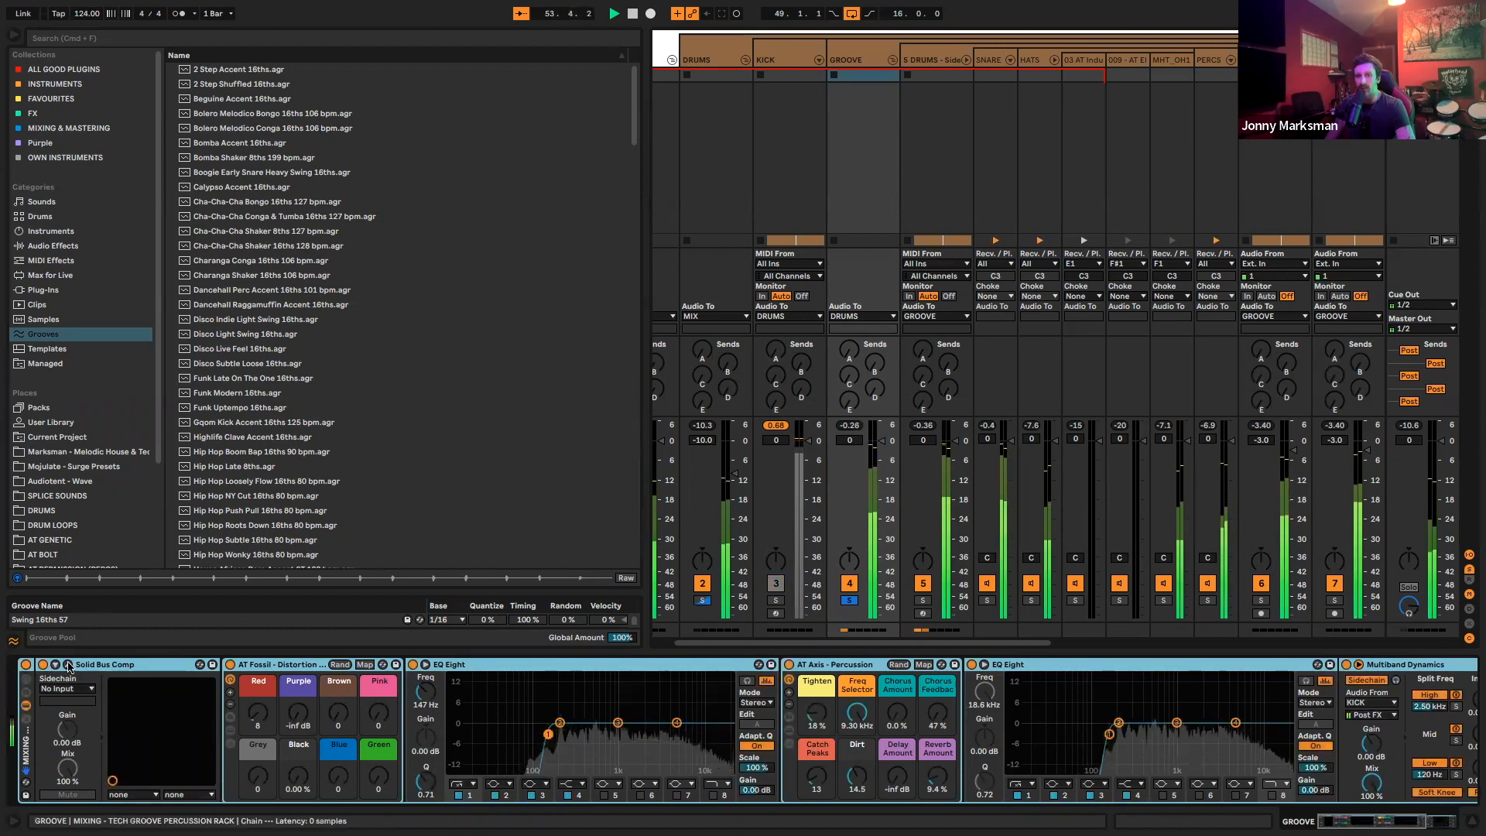
Raise the threshold of the GROOVE group's Solid Bus Comp and lower the first EQ Eight's low-cut frequency to 93.8 Hz
click(69, 665)
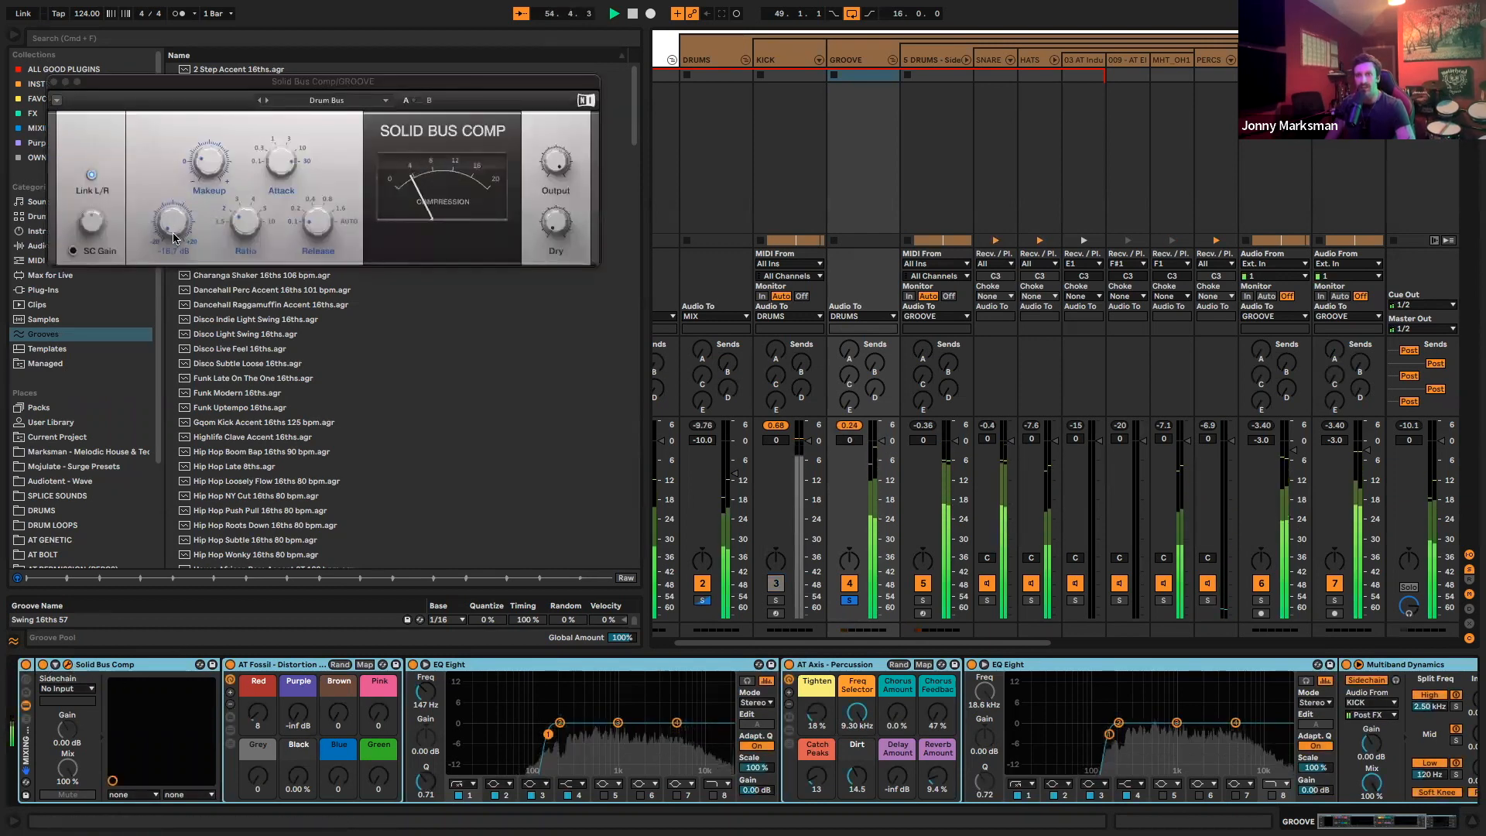
drag(177, 241, 177, 243)
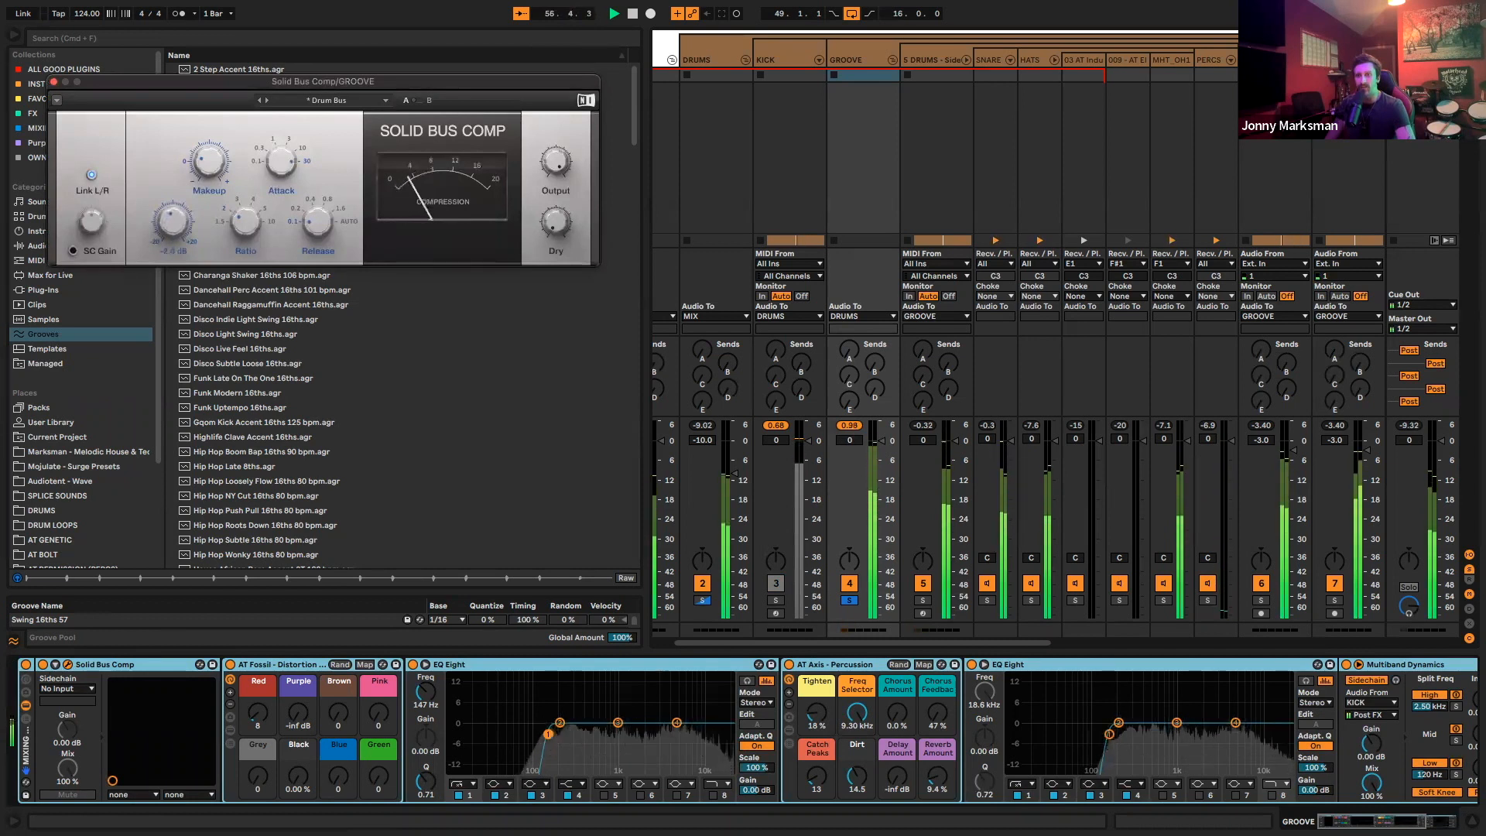
click(26, 667)
click(25, 667)
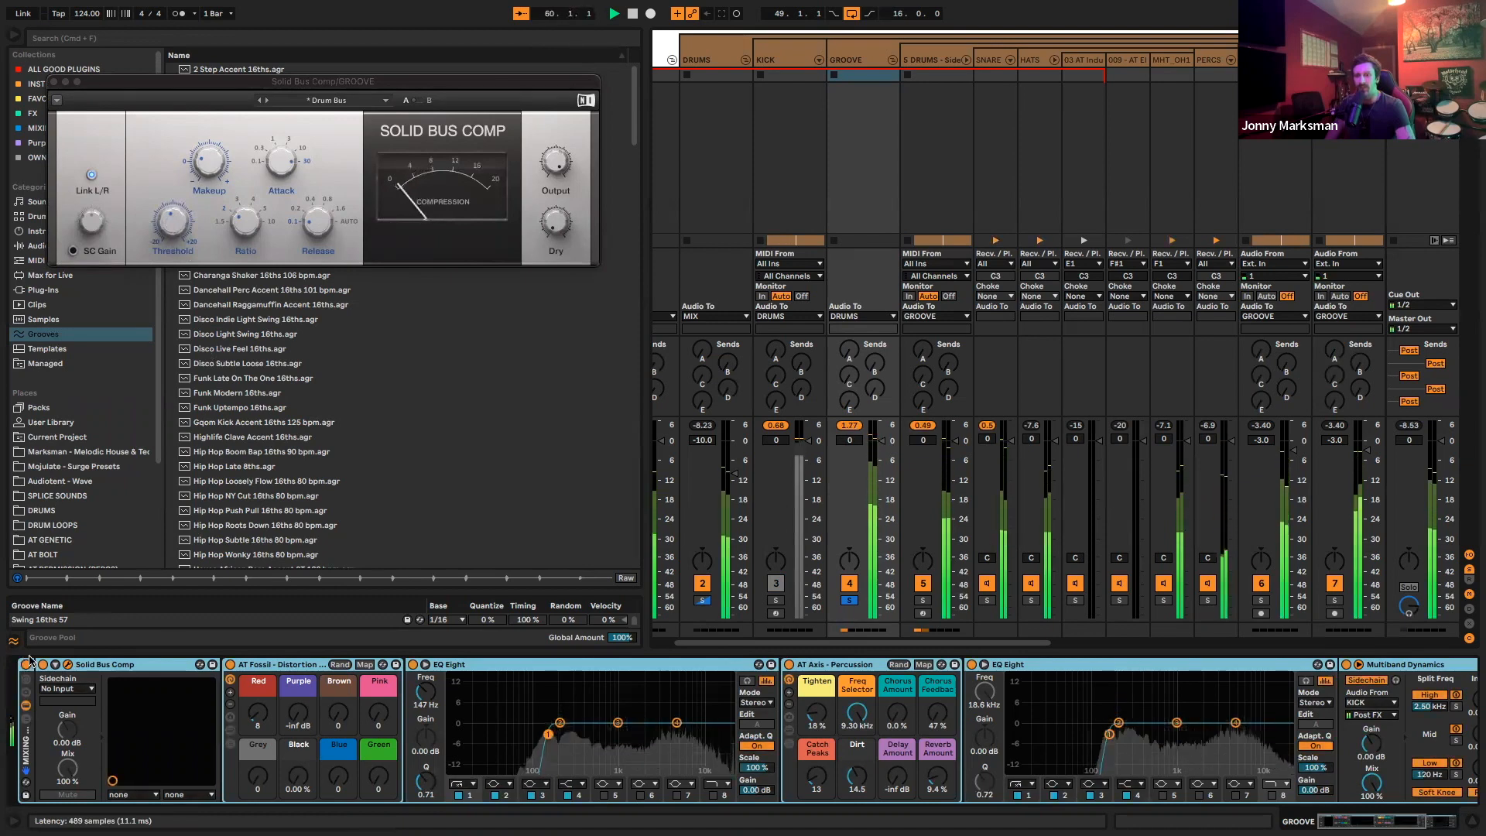
drag(865, 784, 865, 780)
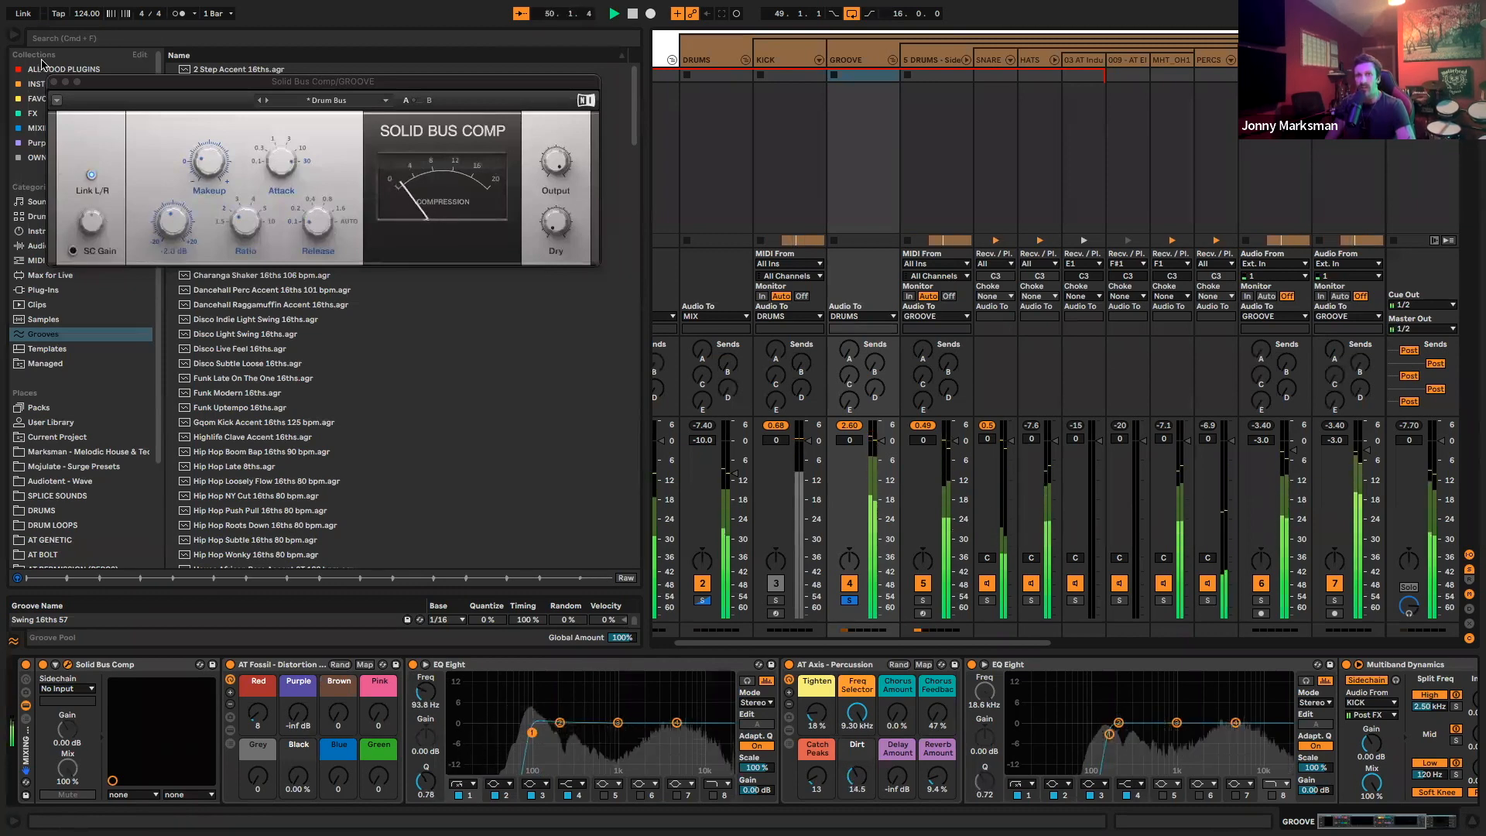
click(52, 82)
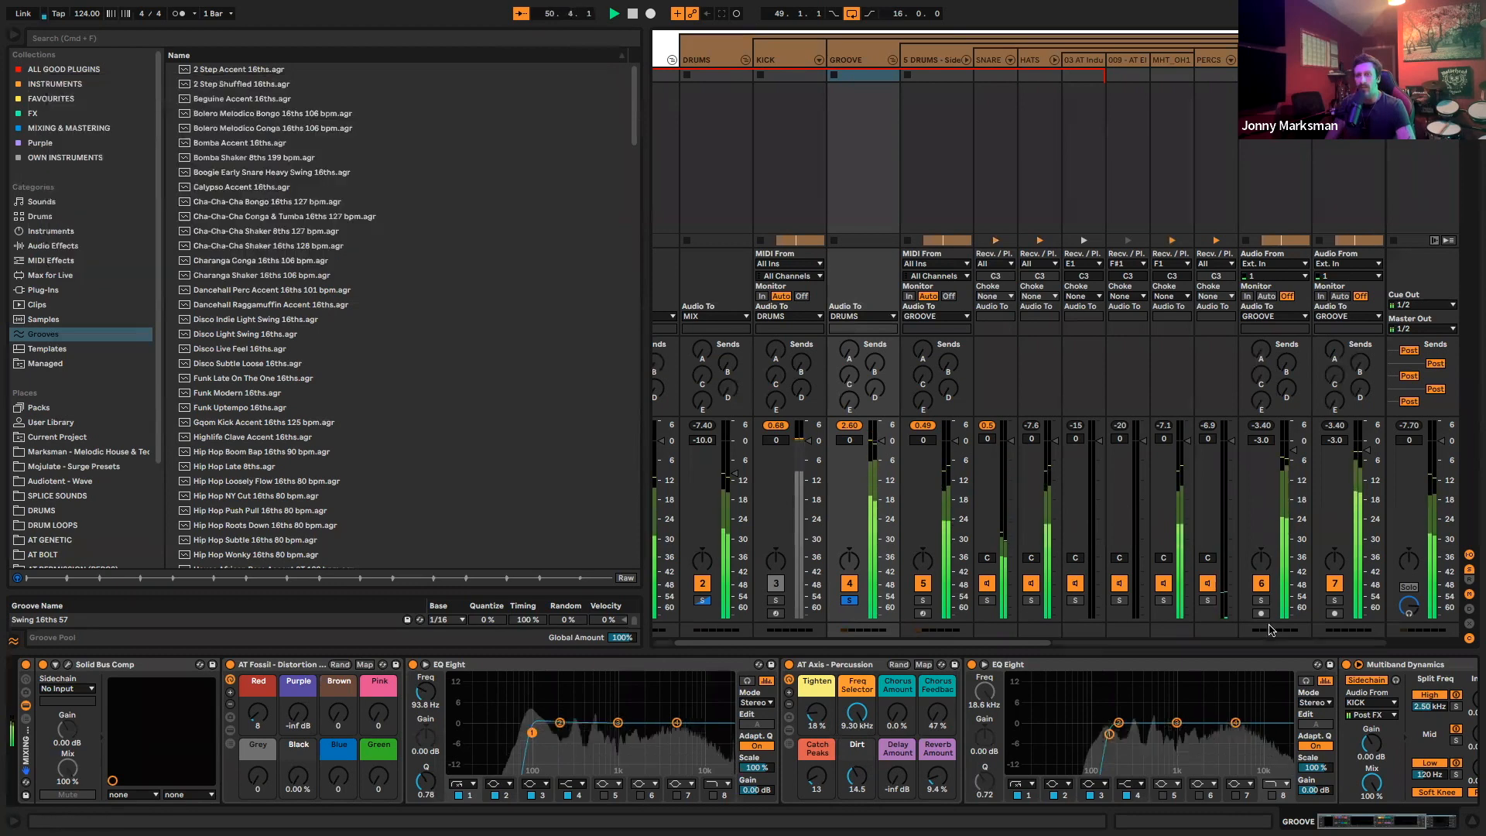
Turn the KICK track back on and compare the playing DRUMS group with its mixing rack bypassed and enabled
click(776, 582)
key(space)
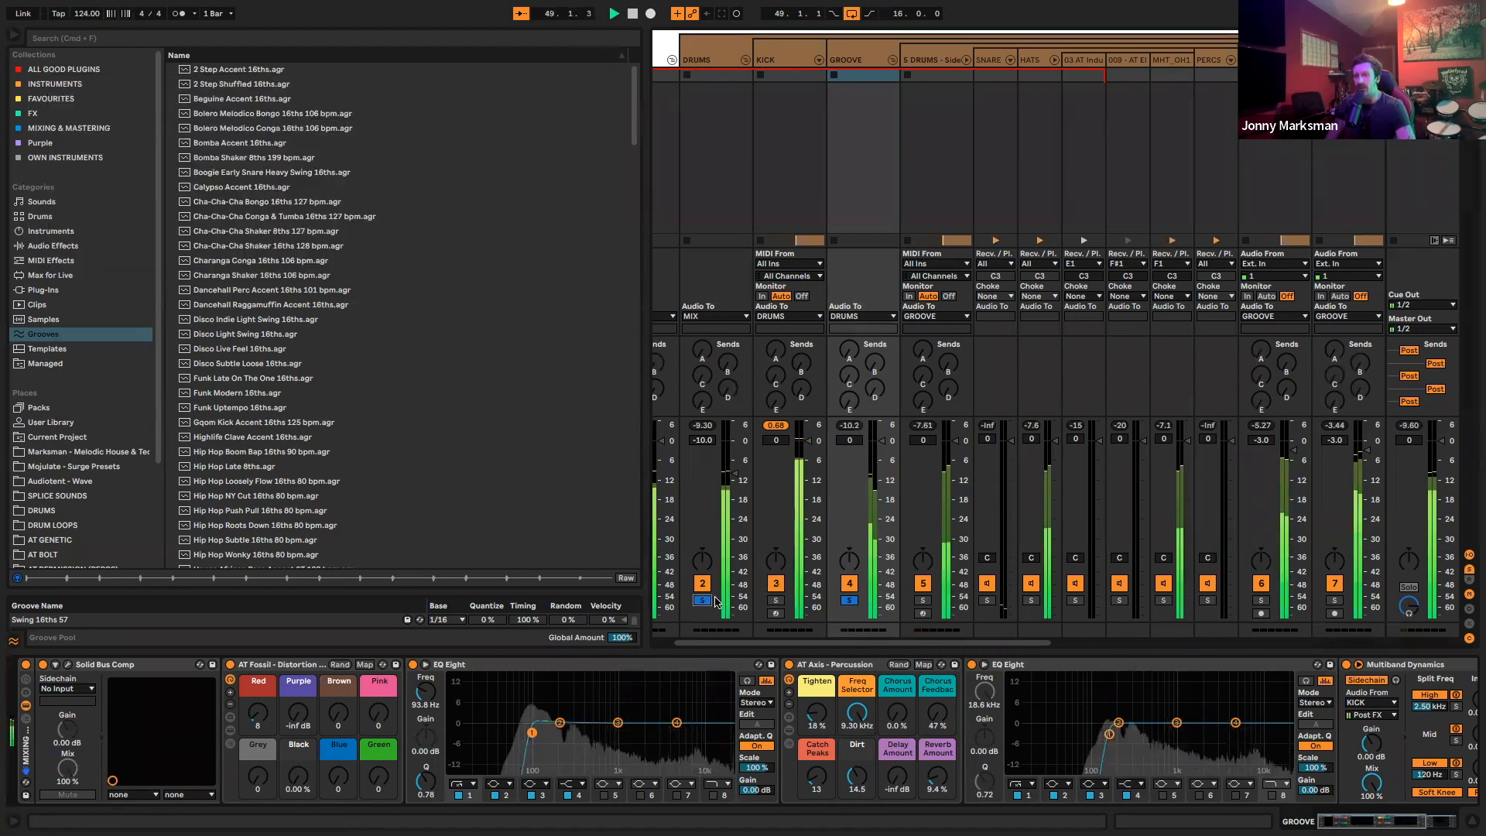
click(713, 77)
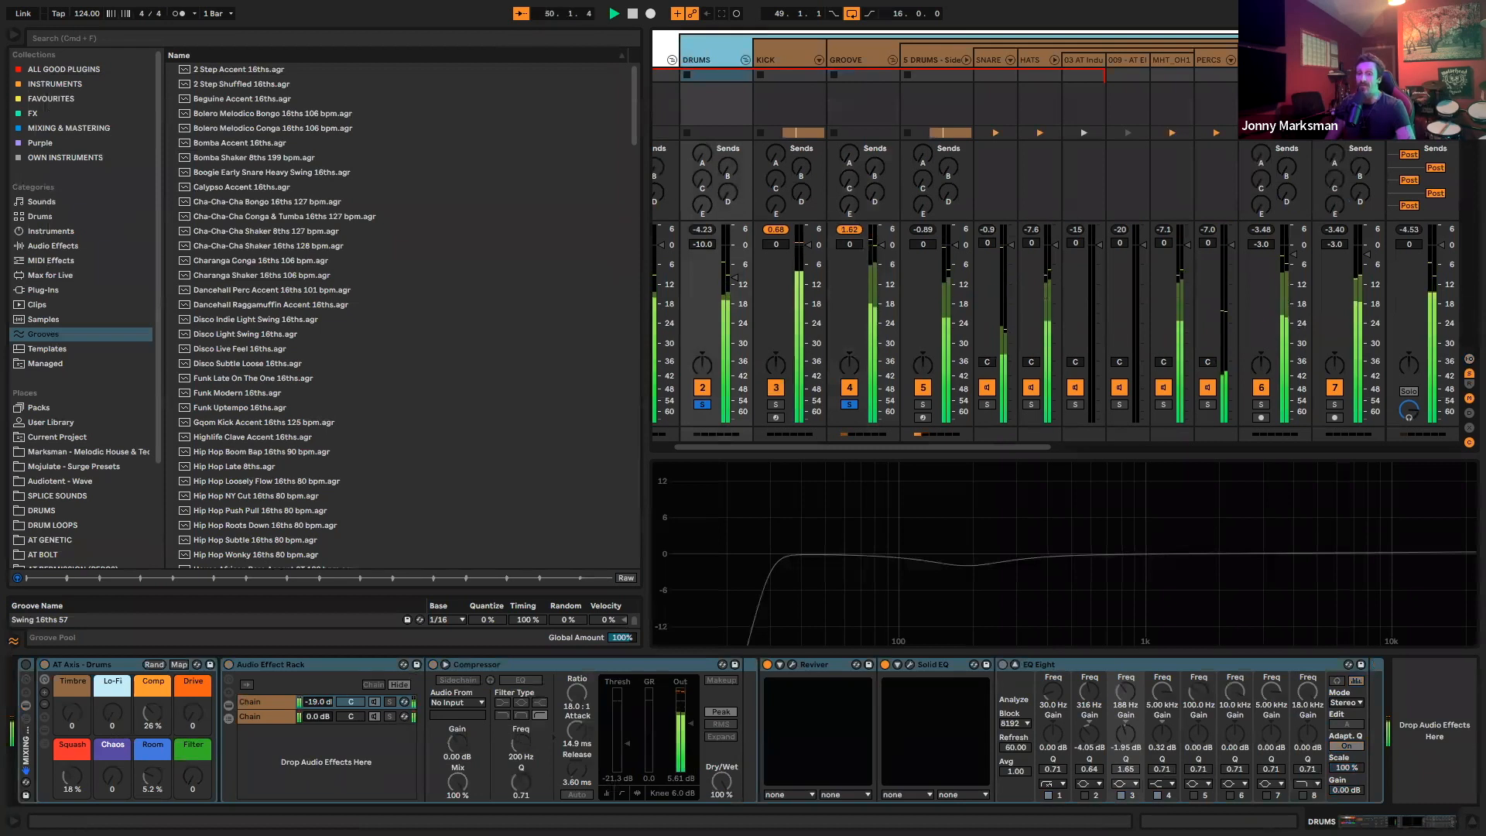
click(29, 667)
click(27, 665)
key(space)
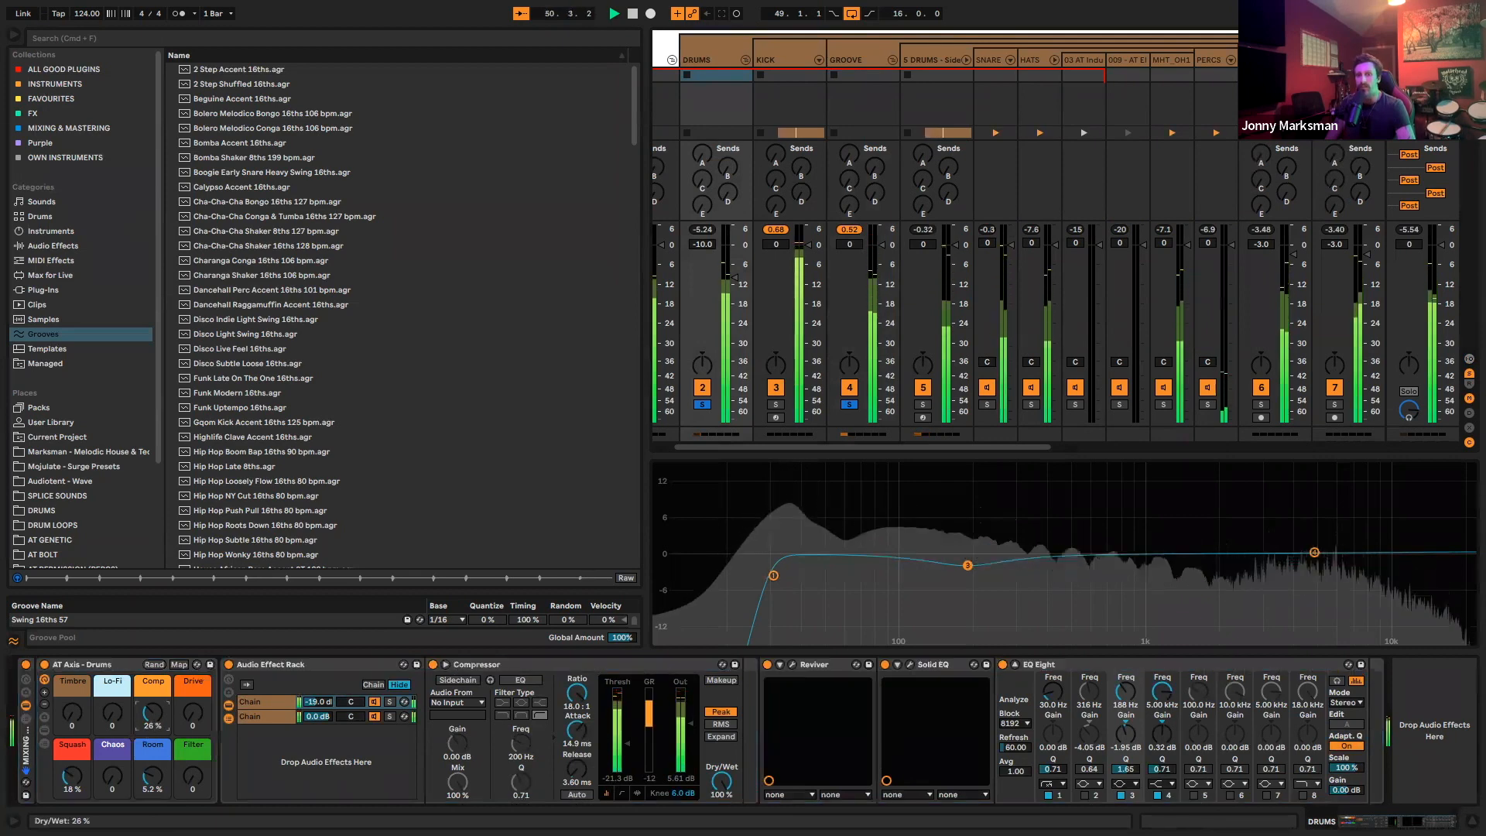
In the DRUMS group's AT Axis - Drums rack, set Comp to 19 %, Squash to 12 % and Timbre to 92
drag(72, 777, 72, 786)
drag(72, 713, 72, 558)
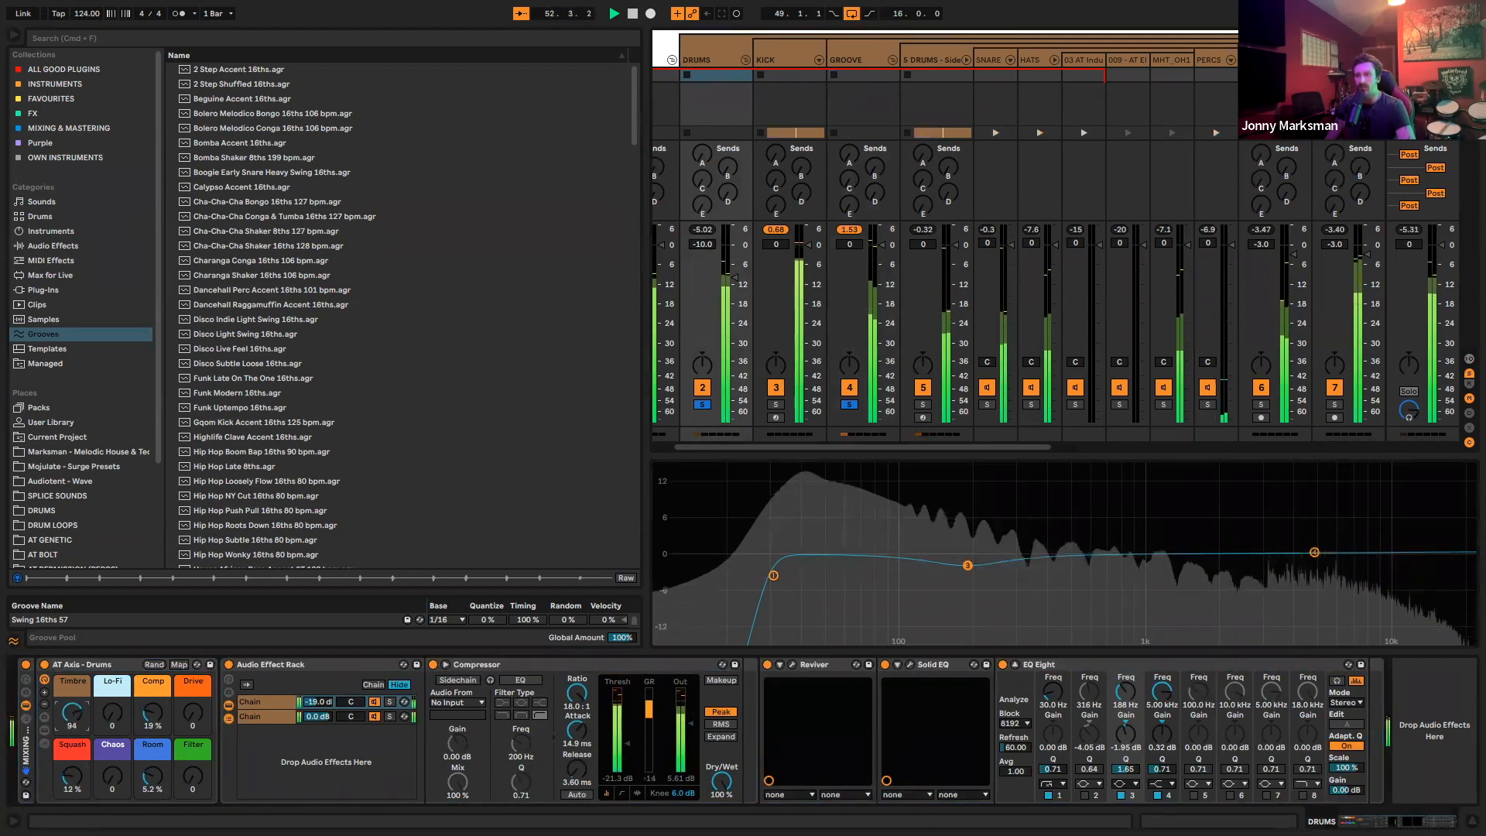
drag(68, 713, 68, 751)
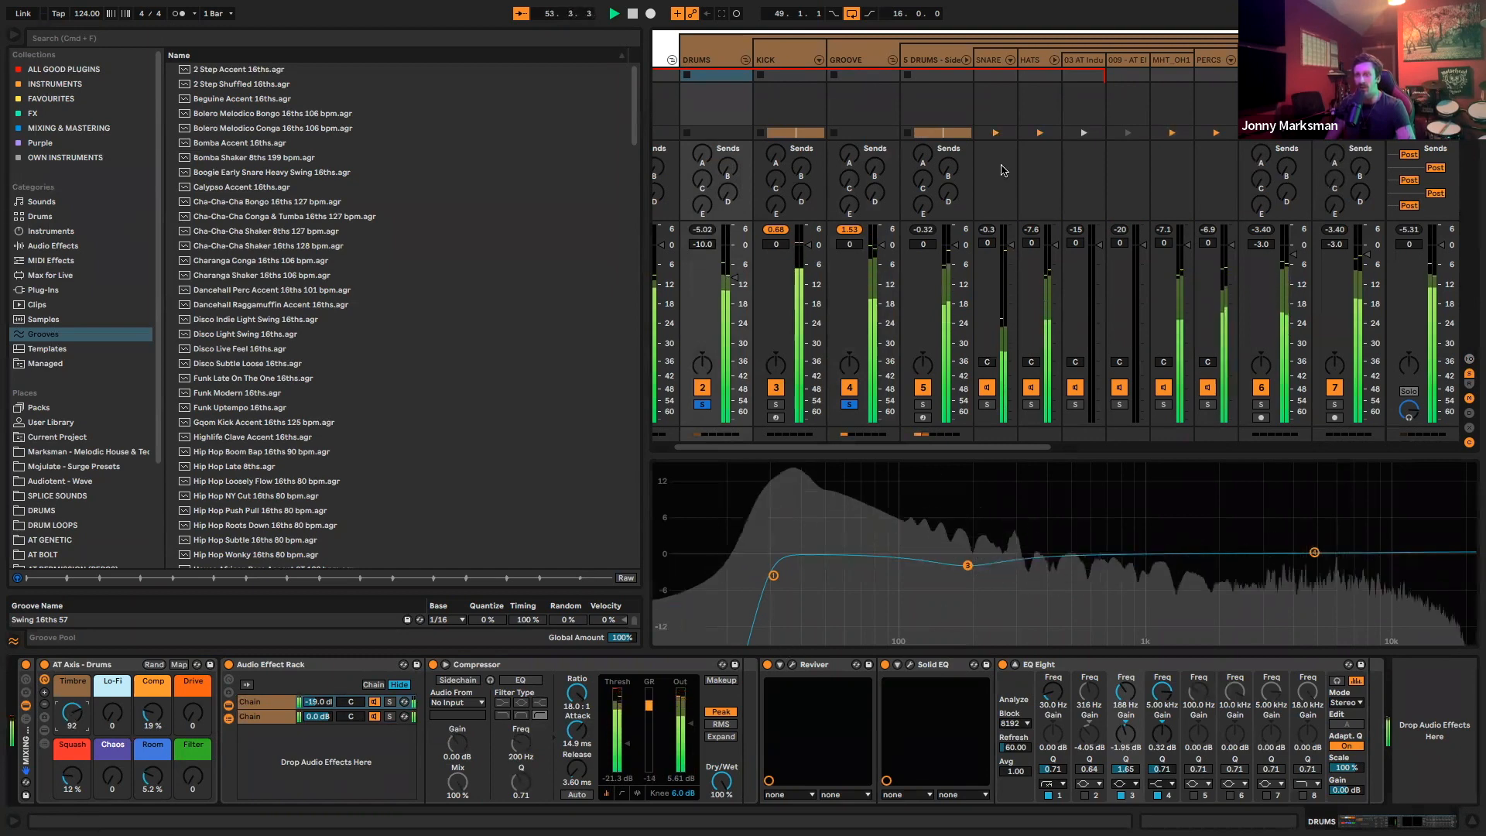
Fold the DRUMS group to view the bass and melodic tracks, unfold it again and stop playback
scroll(1129, 214, right, 1)
click(712, 59)
click(737, 59)
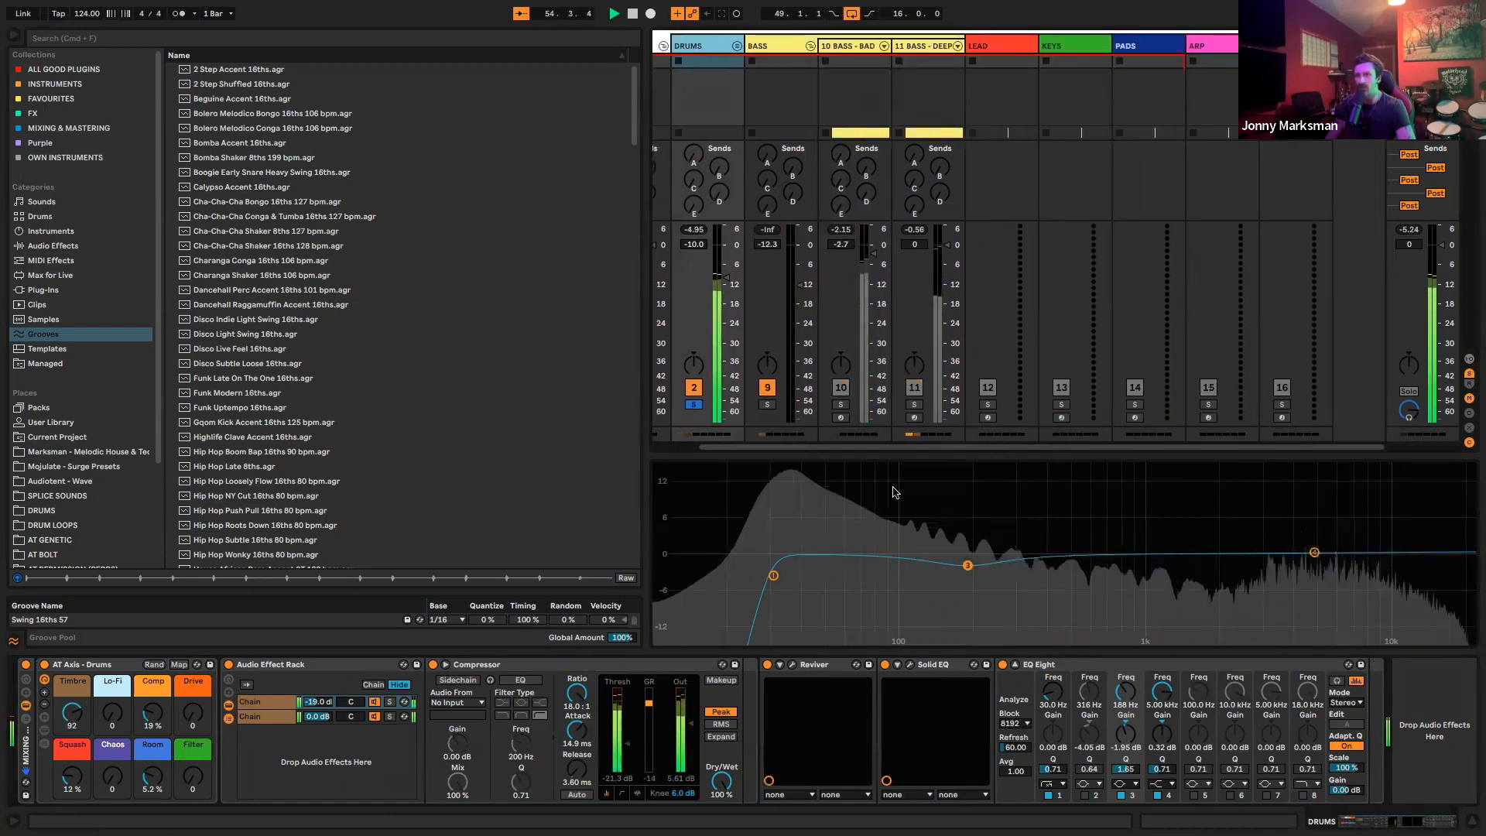
click(738, 46)
key(space)
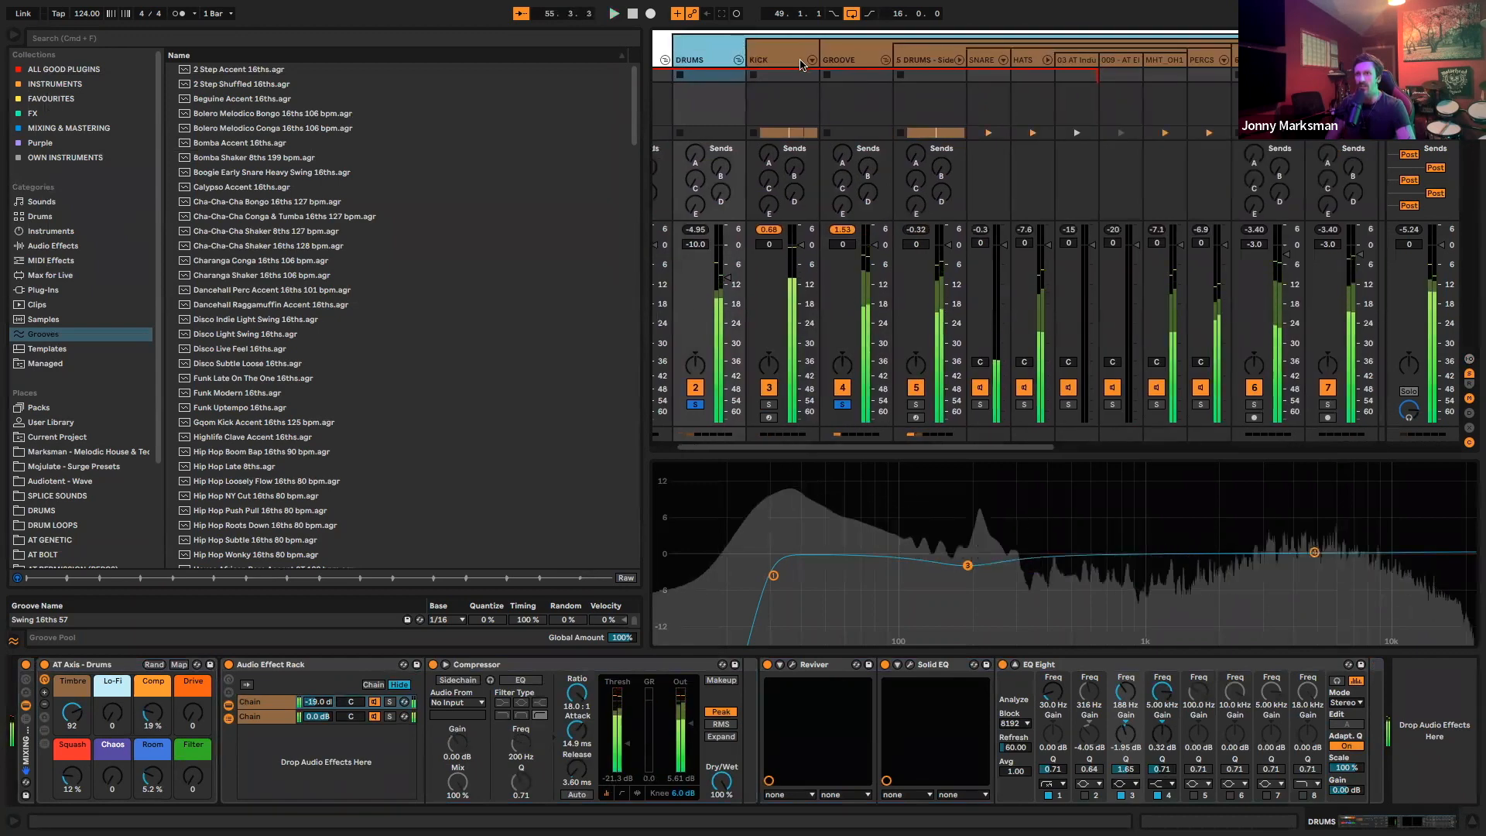
Solo the KICK track in place of the GROOVE group and play the loop
click(845, 403)
click(769, 404)
key(space)
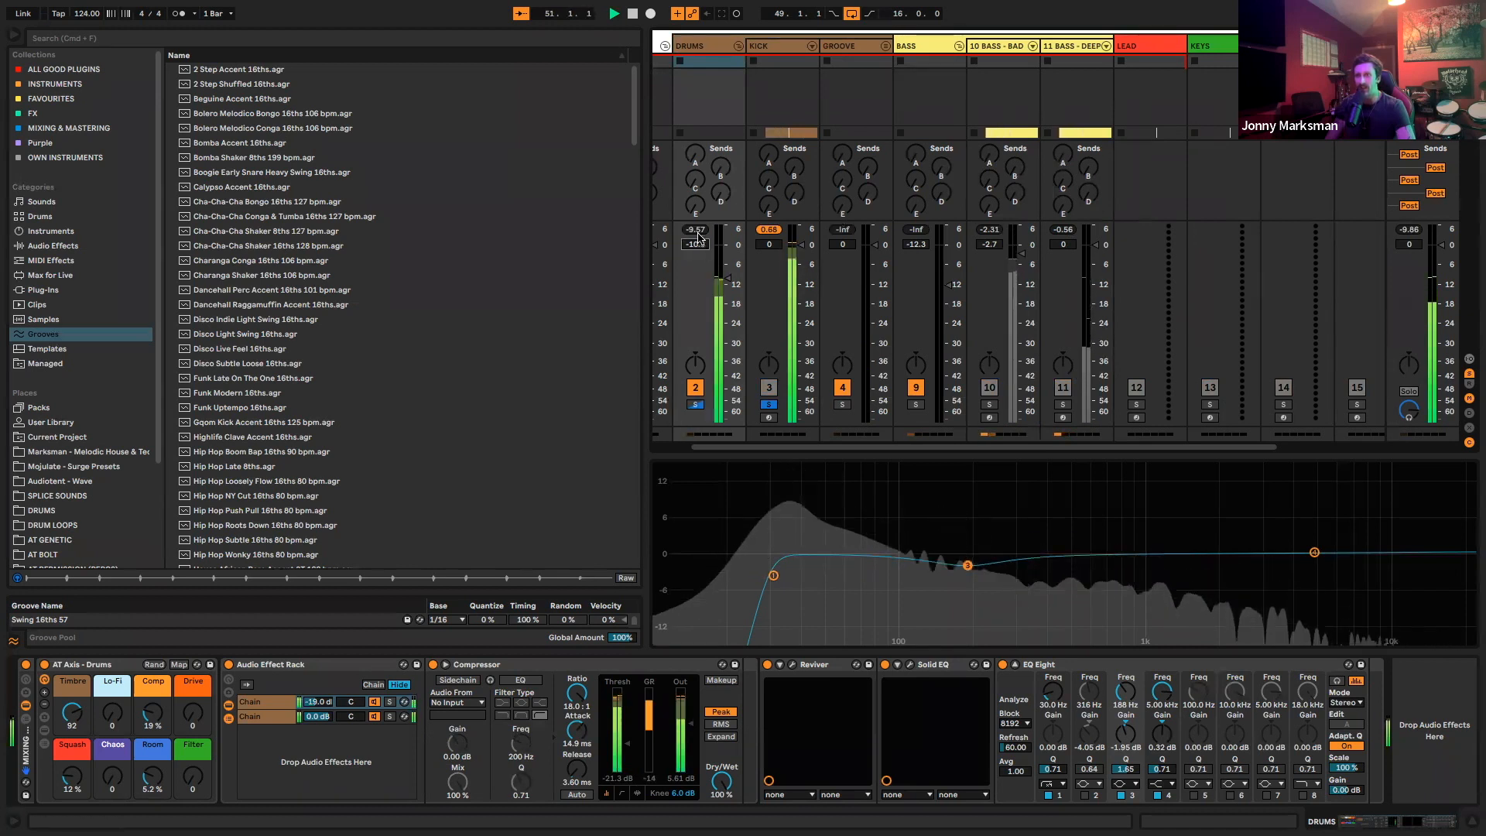
Solo GROOVE alongside KICK, then lower the KICK volume to -1.0 dB and the GROOVE volume to -2.5 dB
click(841, 404)
drag(844, 245, 802, 249)
click(769, 230)
click(843, 230)
drag(845, 245, 845, 248)
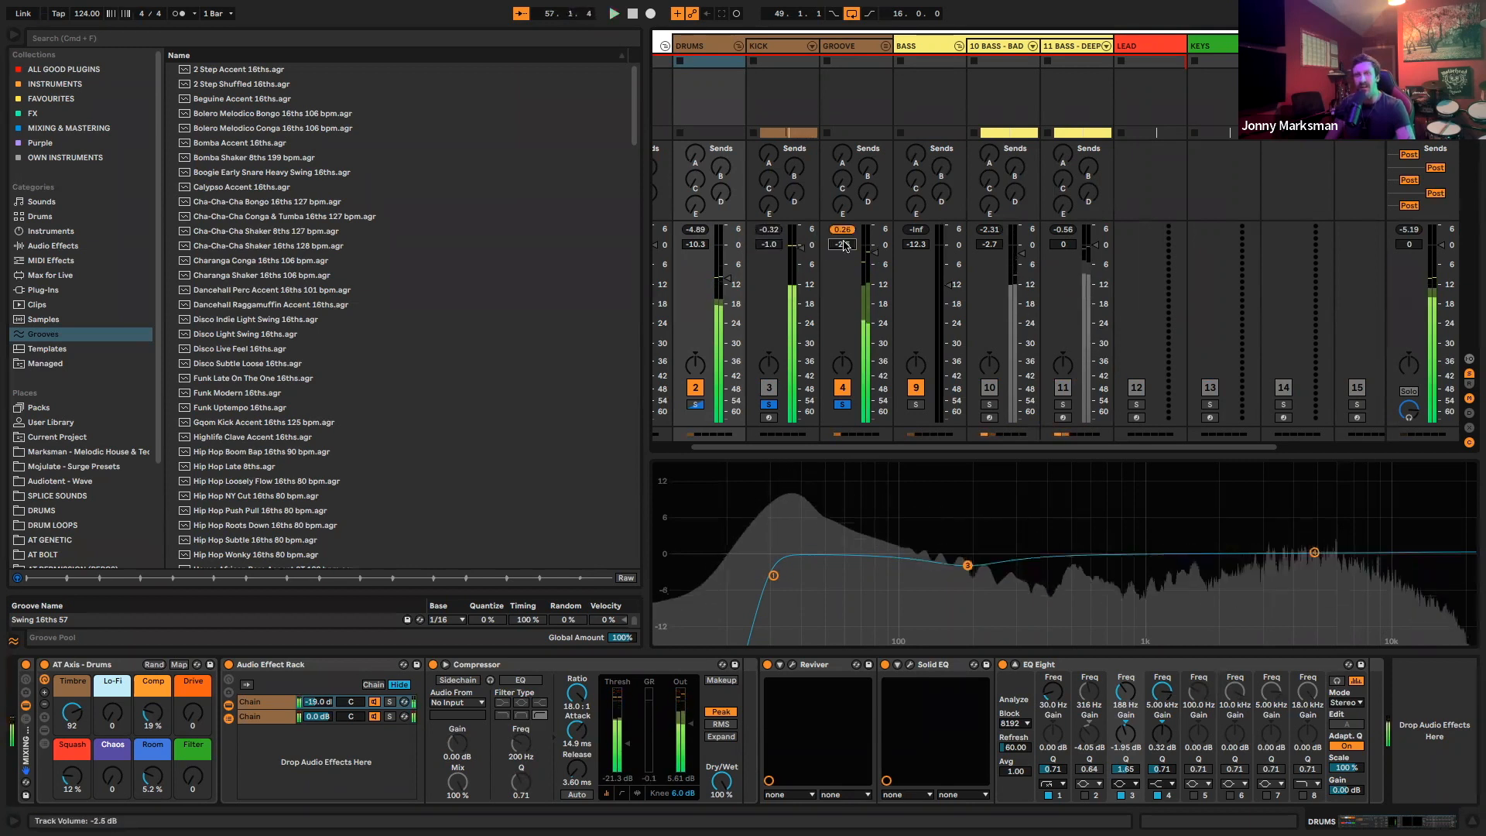
key(space)
click(843, 230)
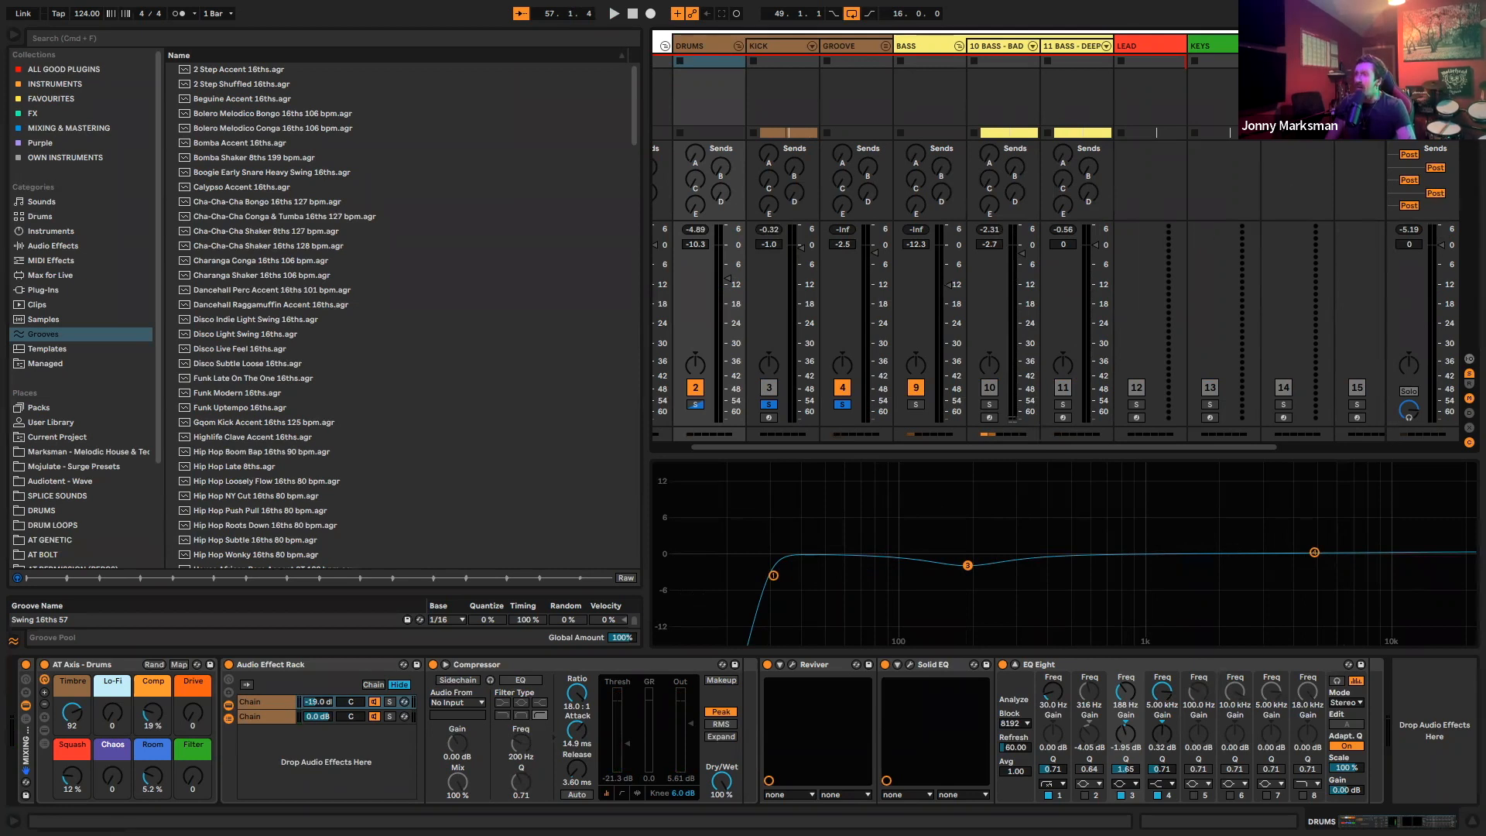
Show the DRUMS group's device chain and play the loop with the BASS group soloed too
click(1469, 359)
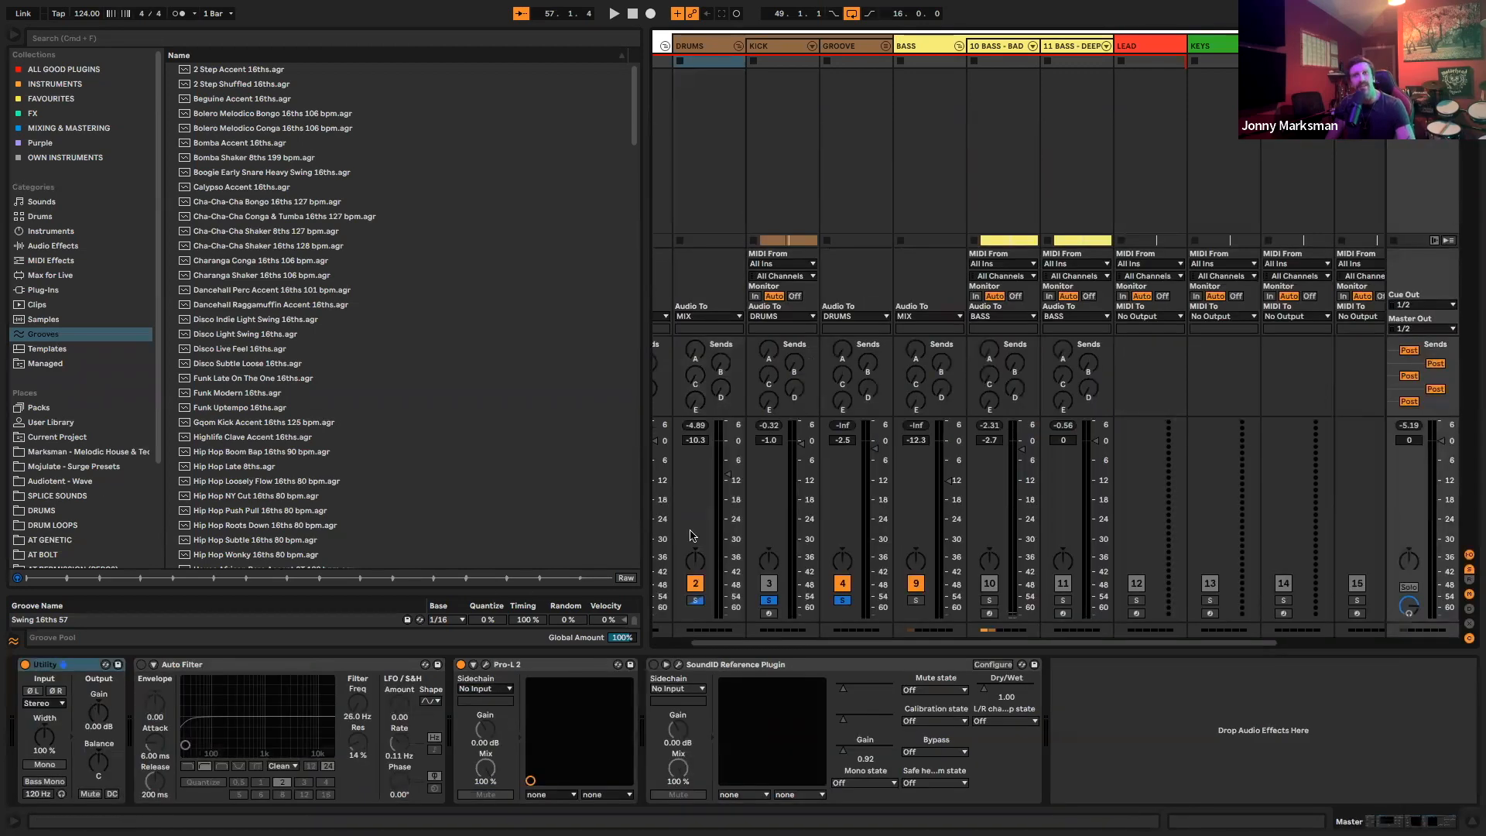
click(714, 53)
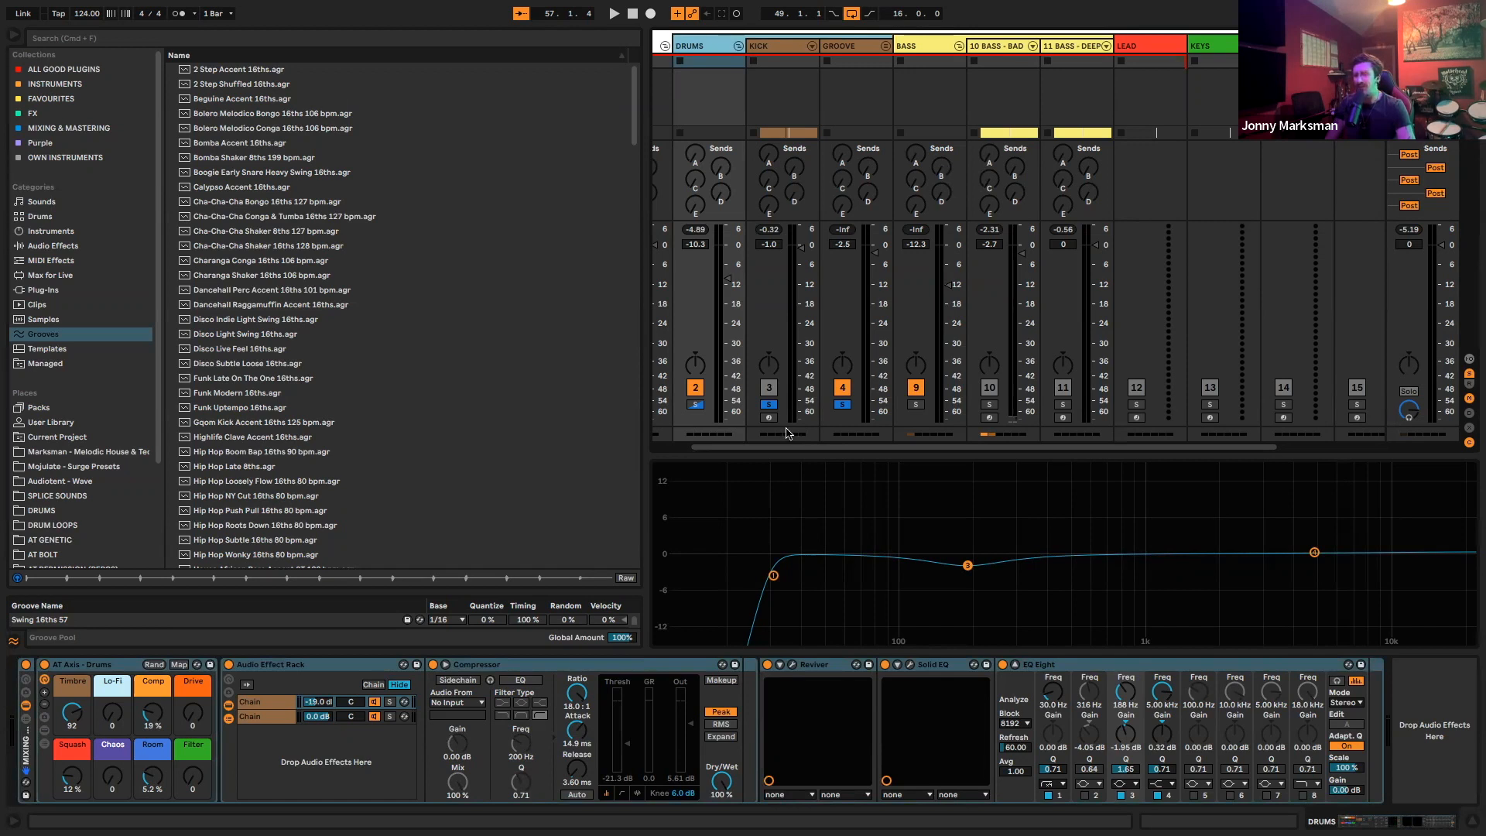
key(space)
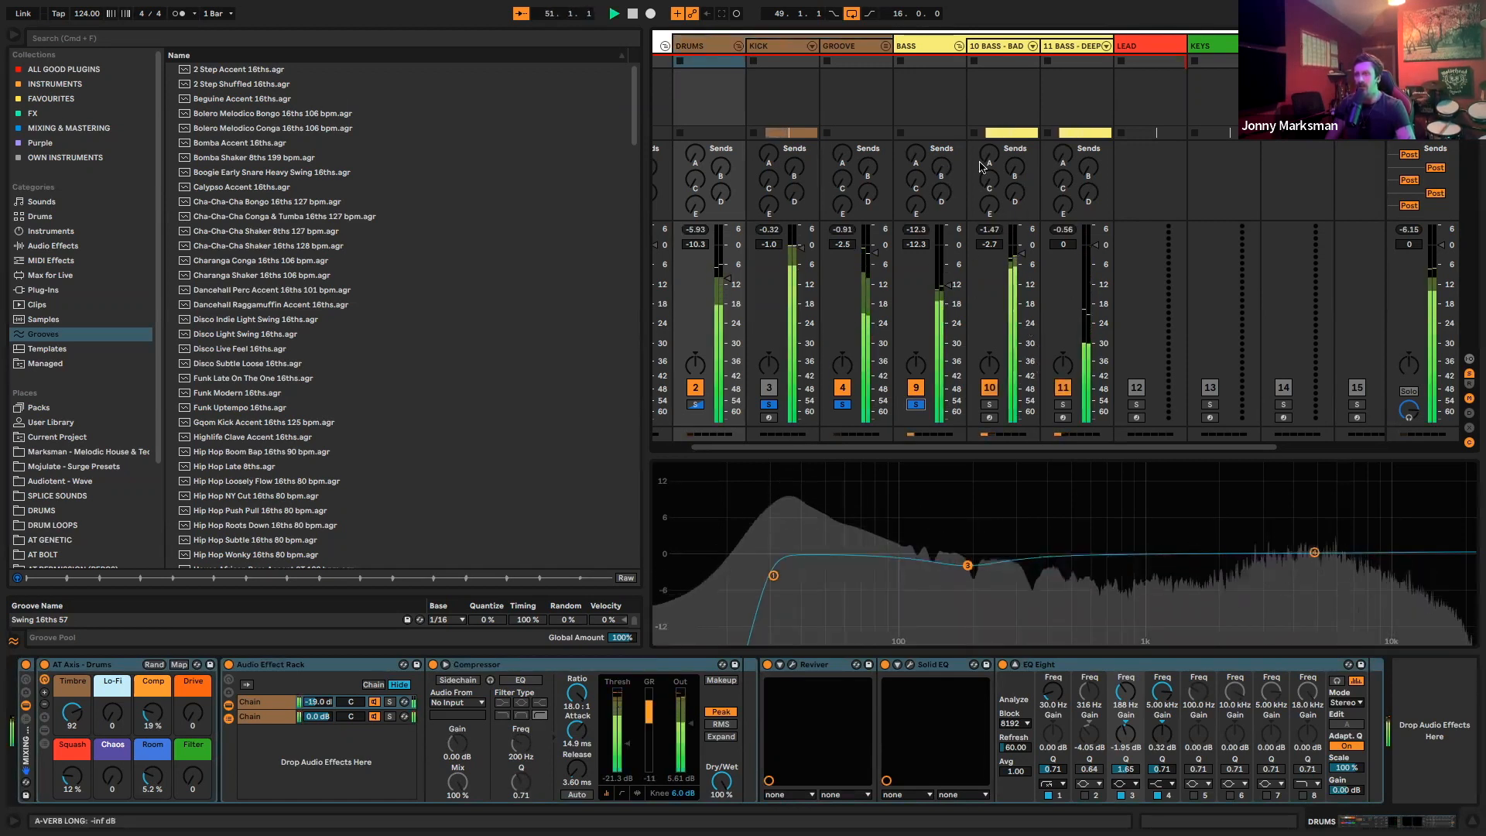
Examine the device chains of the deep plucky bass, the bad touch bass and the BASS group during playback
click(1012, 46)
click(1062, 47)
scroll(1375, 718, right, 3)
scroll(1375, 719, right, 5)
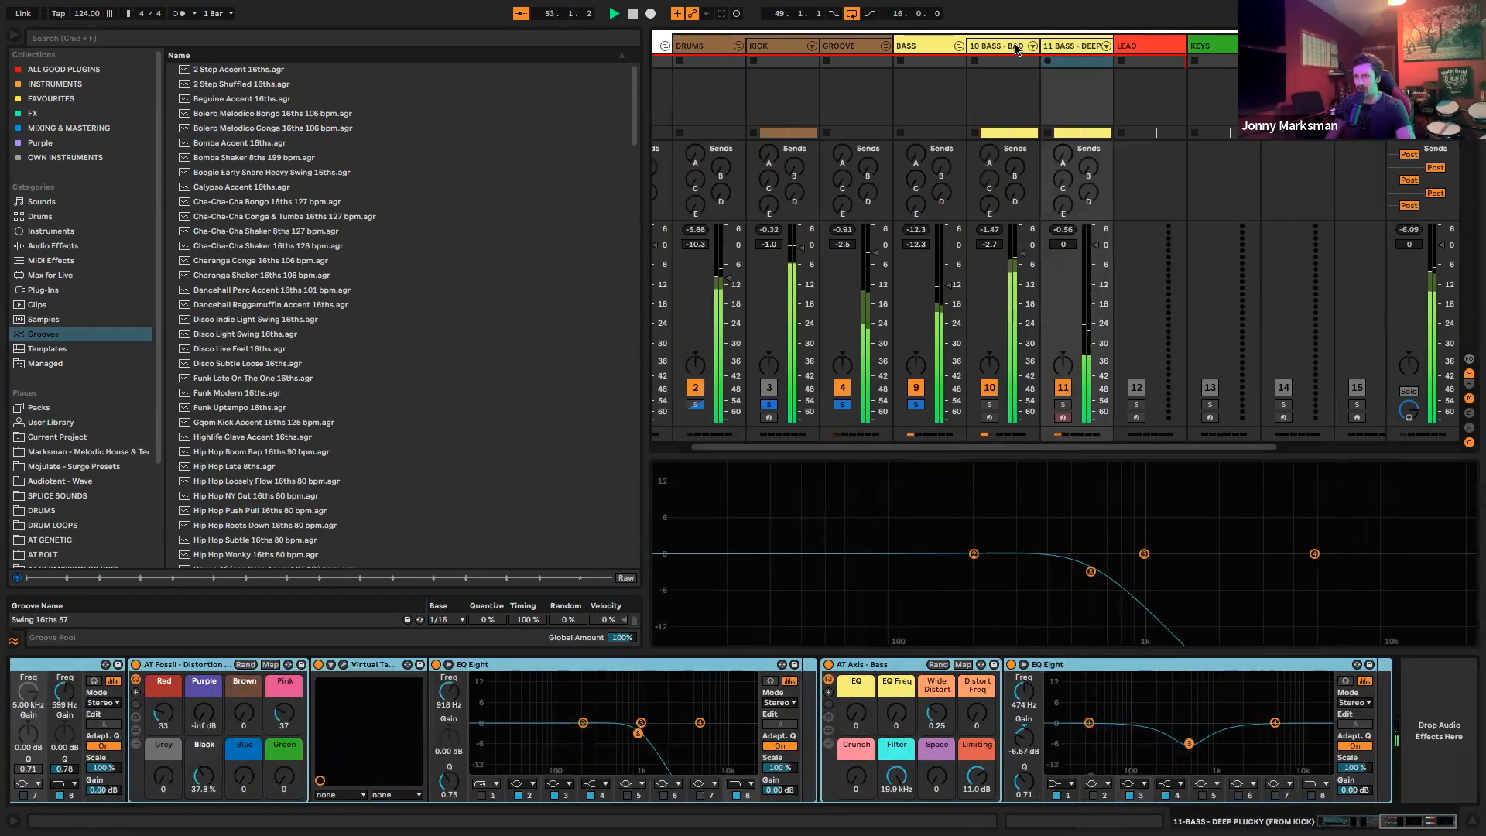
click(1018, 49)
scroll(1171, 724, right, 10)
scroll(1170, 723, right, 10)
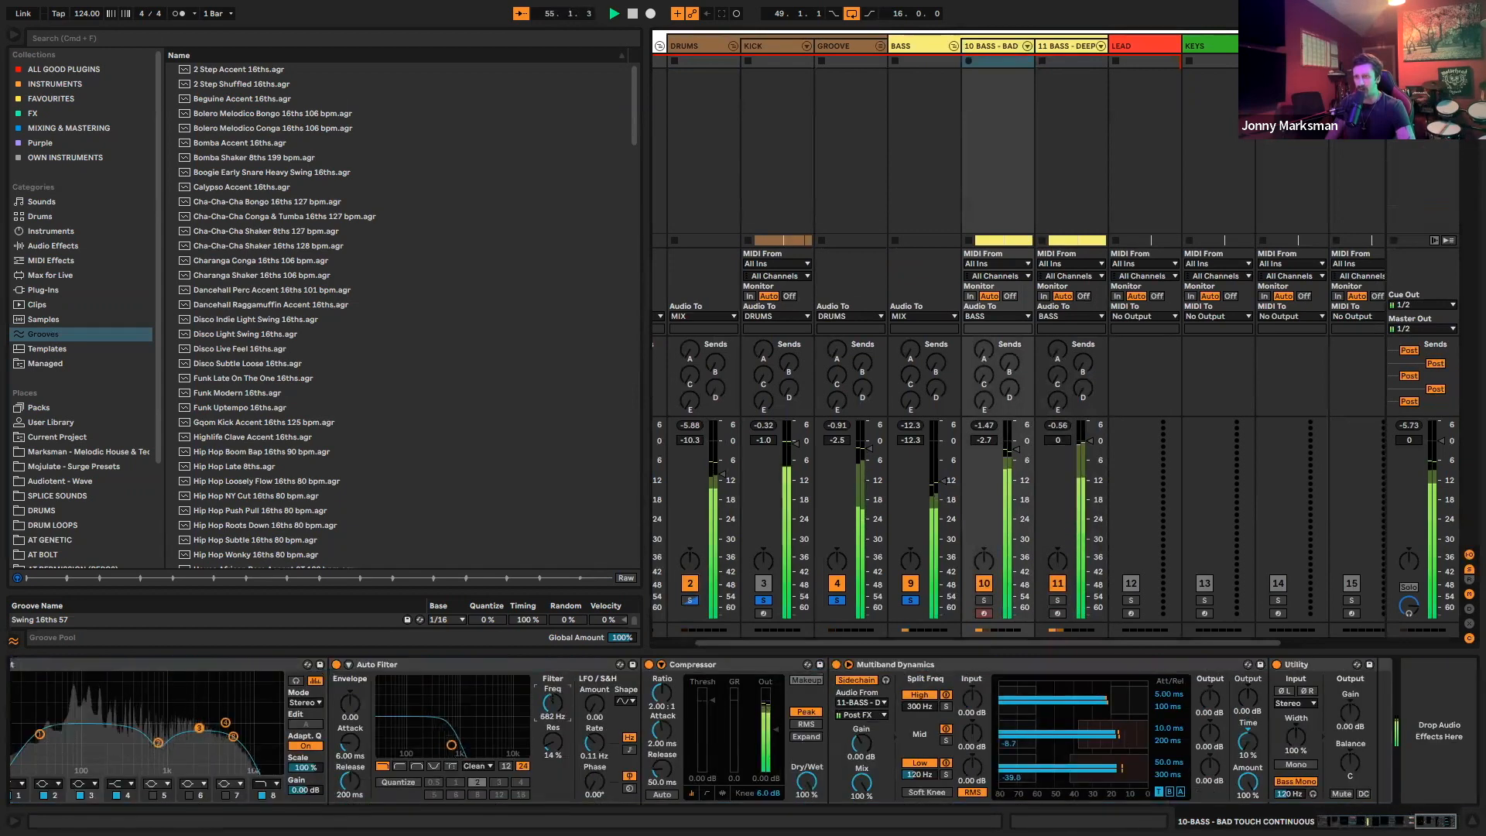
click(954, 46)
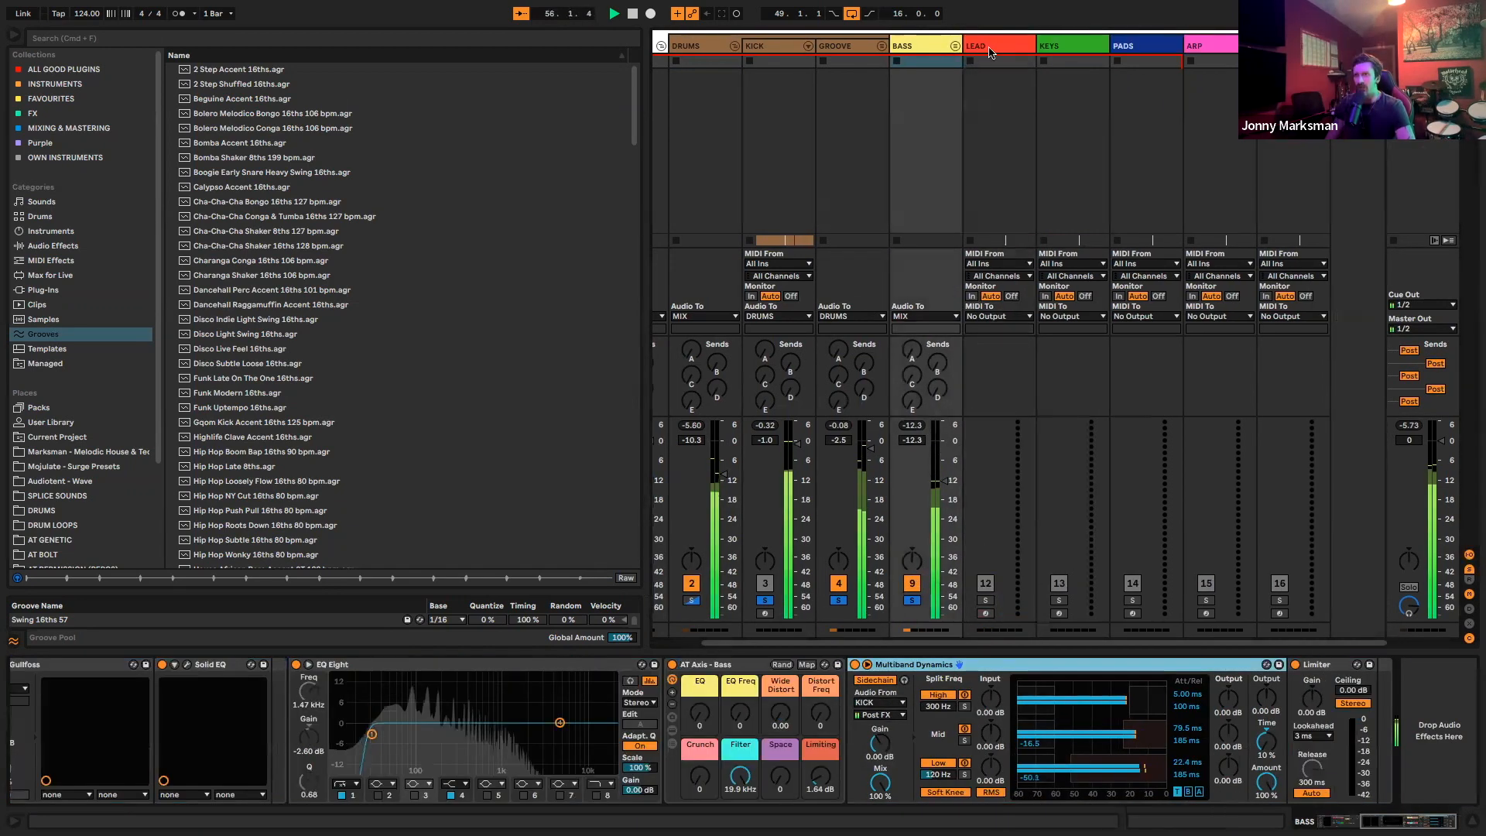
click(931, 46)
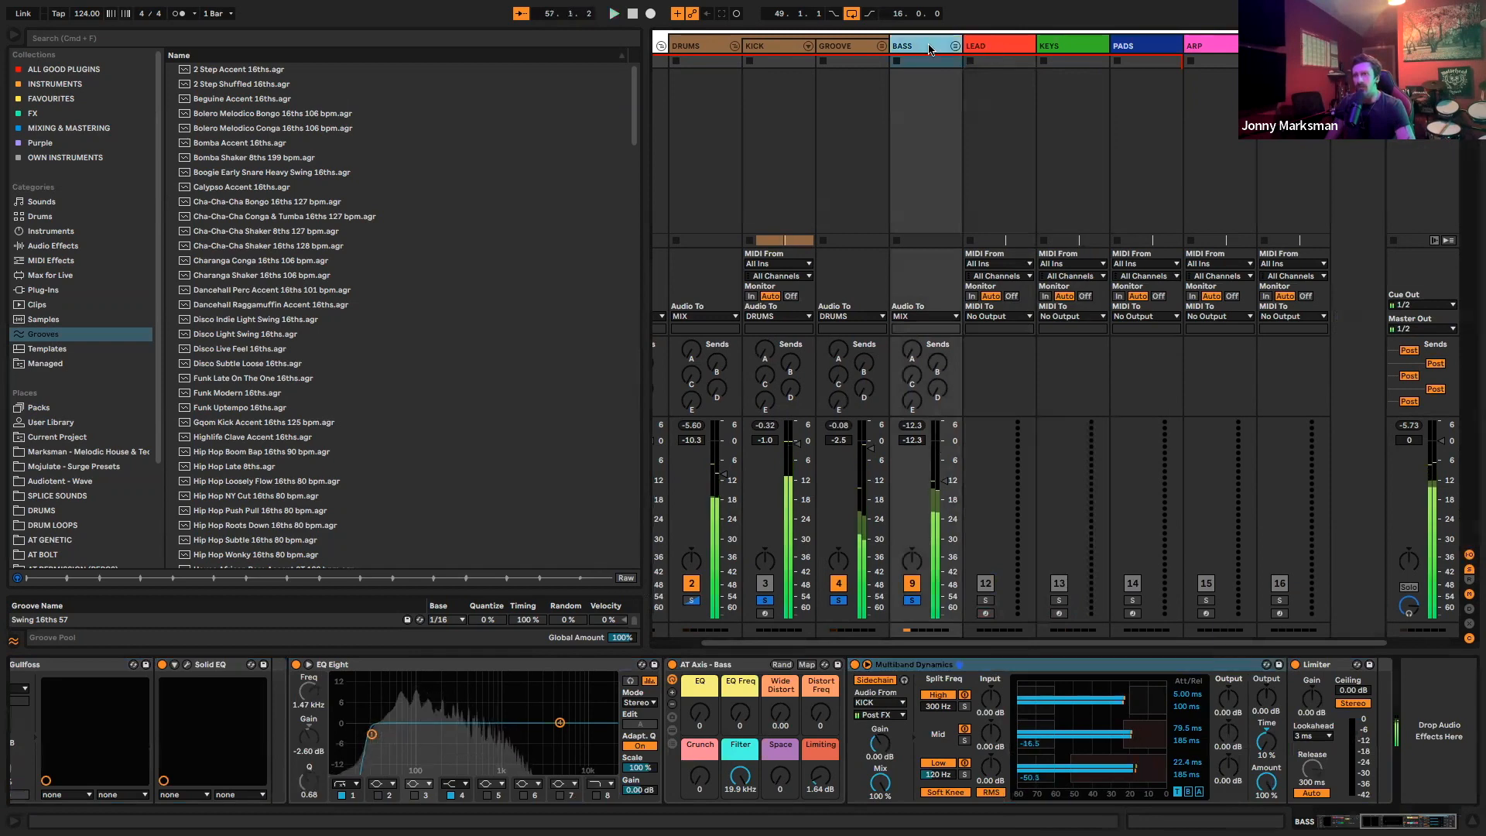
click(954, 46)
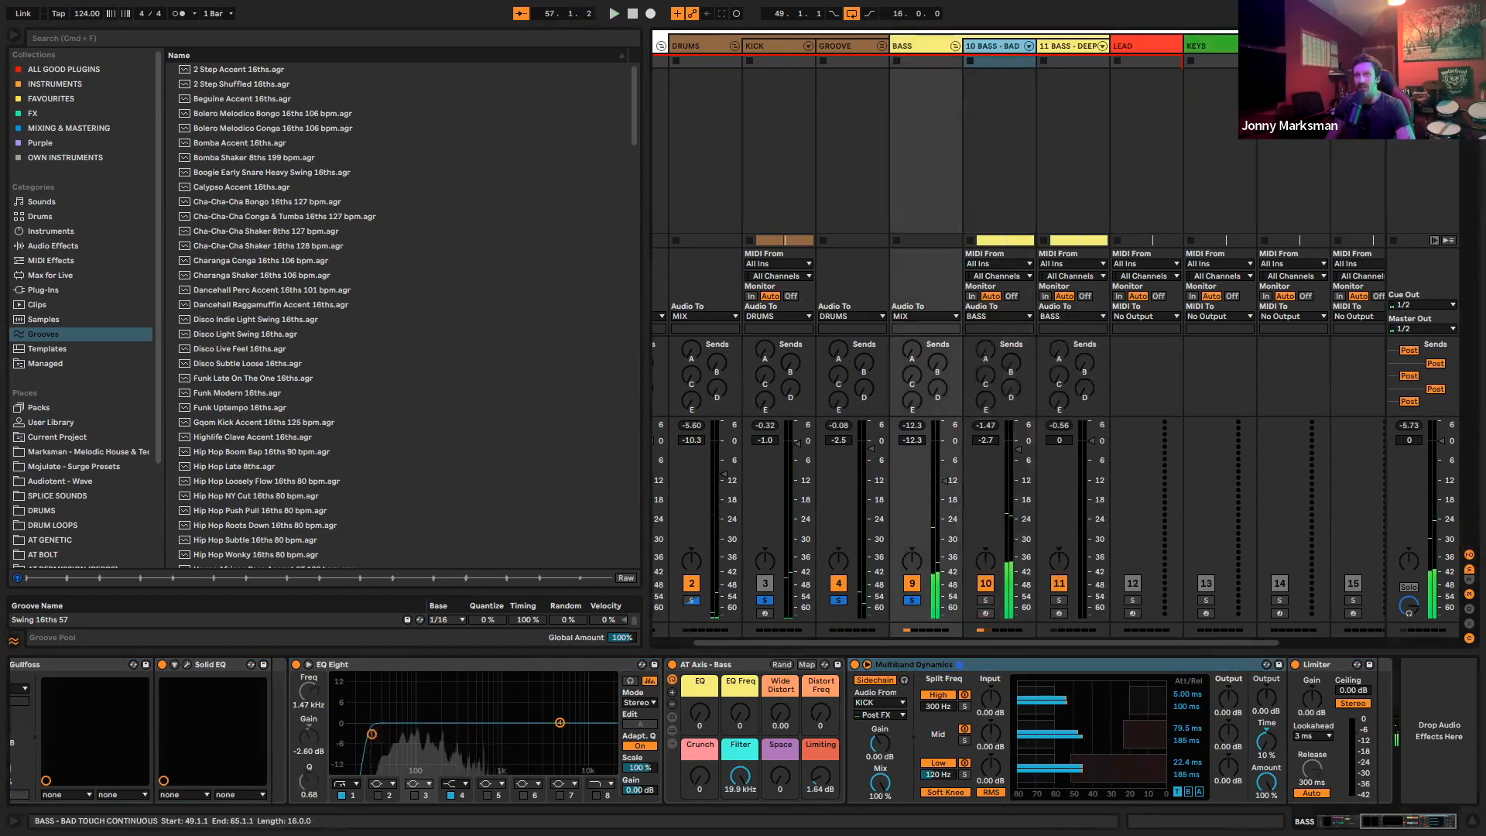
Open the BASS - BAD TOUCH CONTINUOUS clip's notes in Arrangement view and start playback
double_click(993, 45)
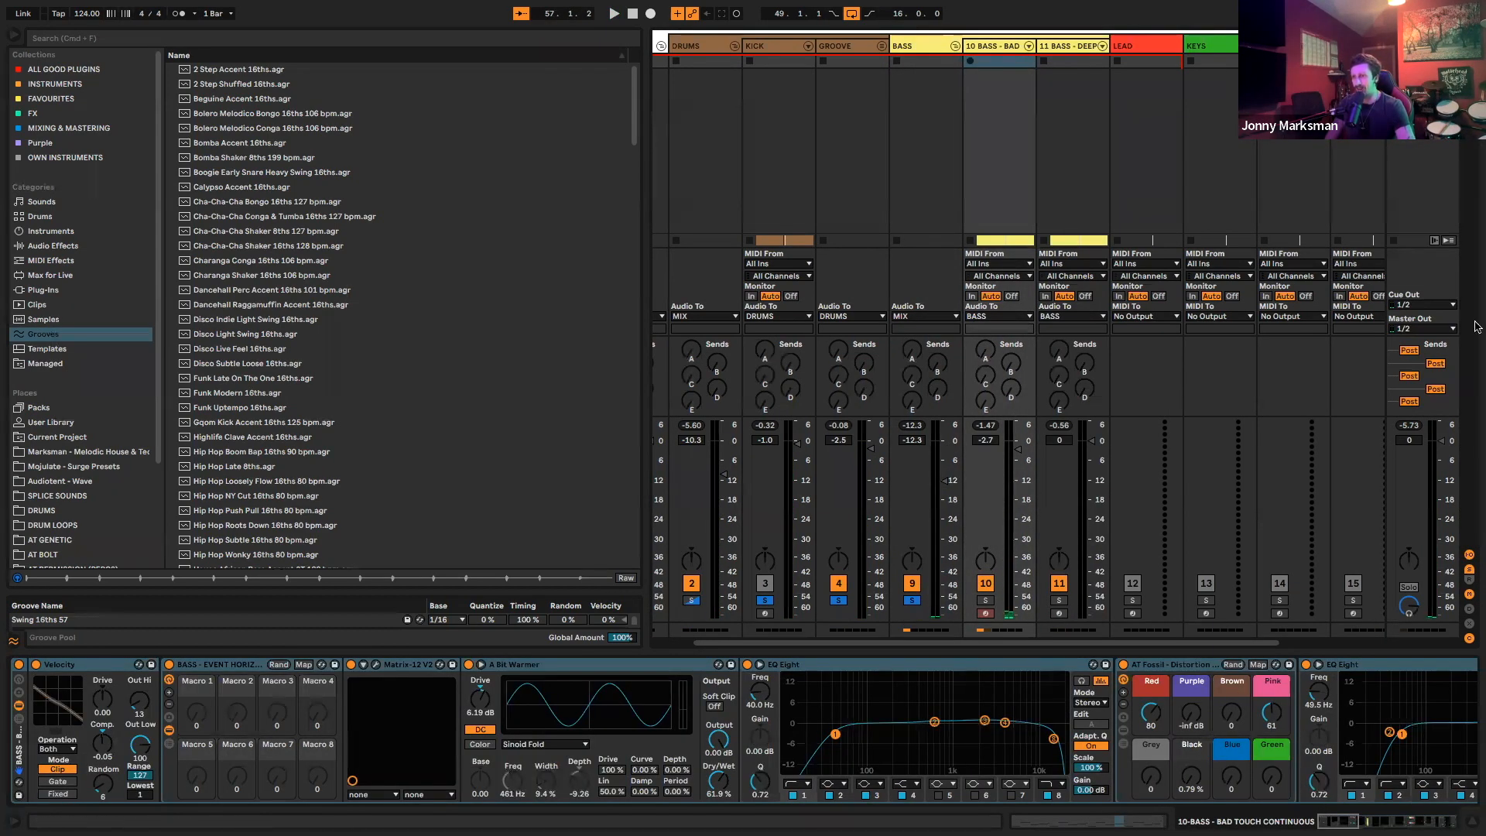
key(Tab)
key(shift+Tab)
scroll(1072, 649, down, 5)
key(space)
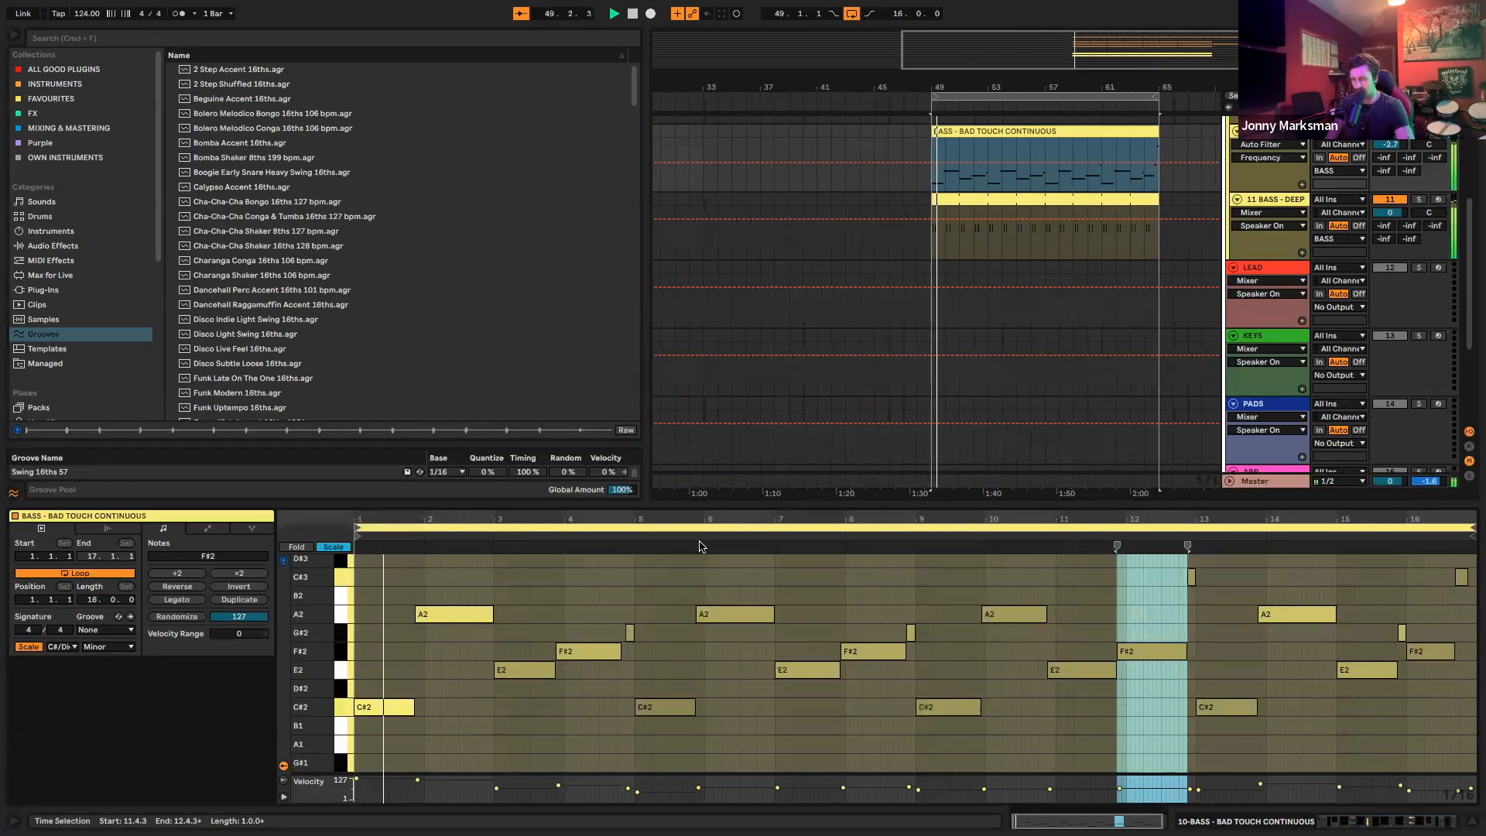
Examine the lengths and gaps of the bass notes across the whole clip
drag(709, 521, 854, 576)
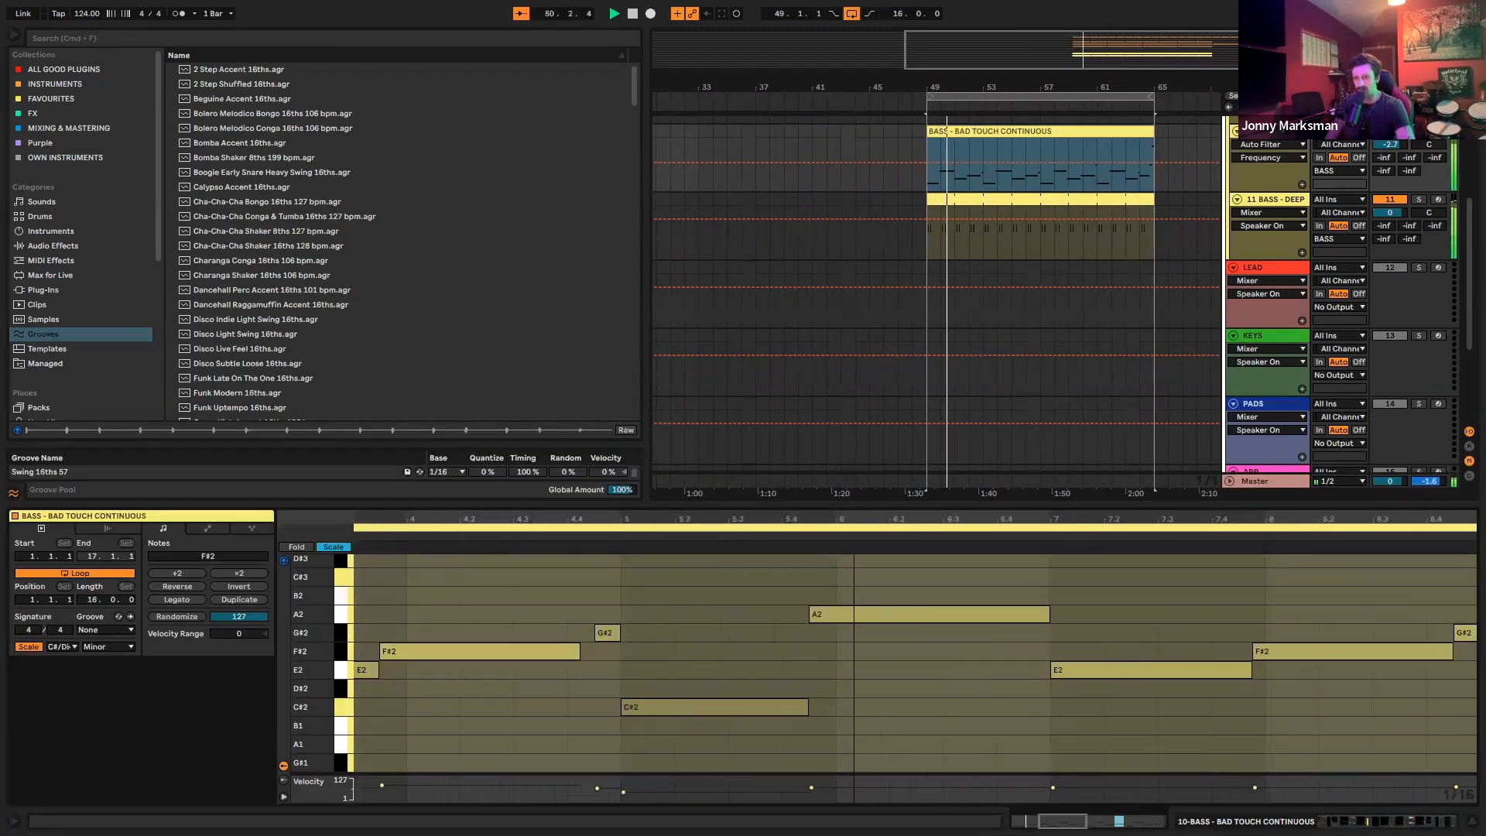
scroll(824, 669, right, 10)
scroll(825, 657, right, 5)
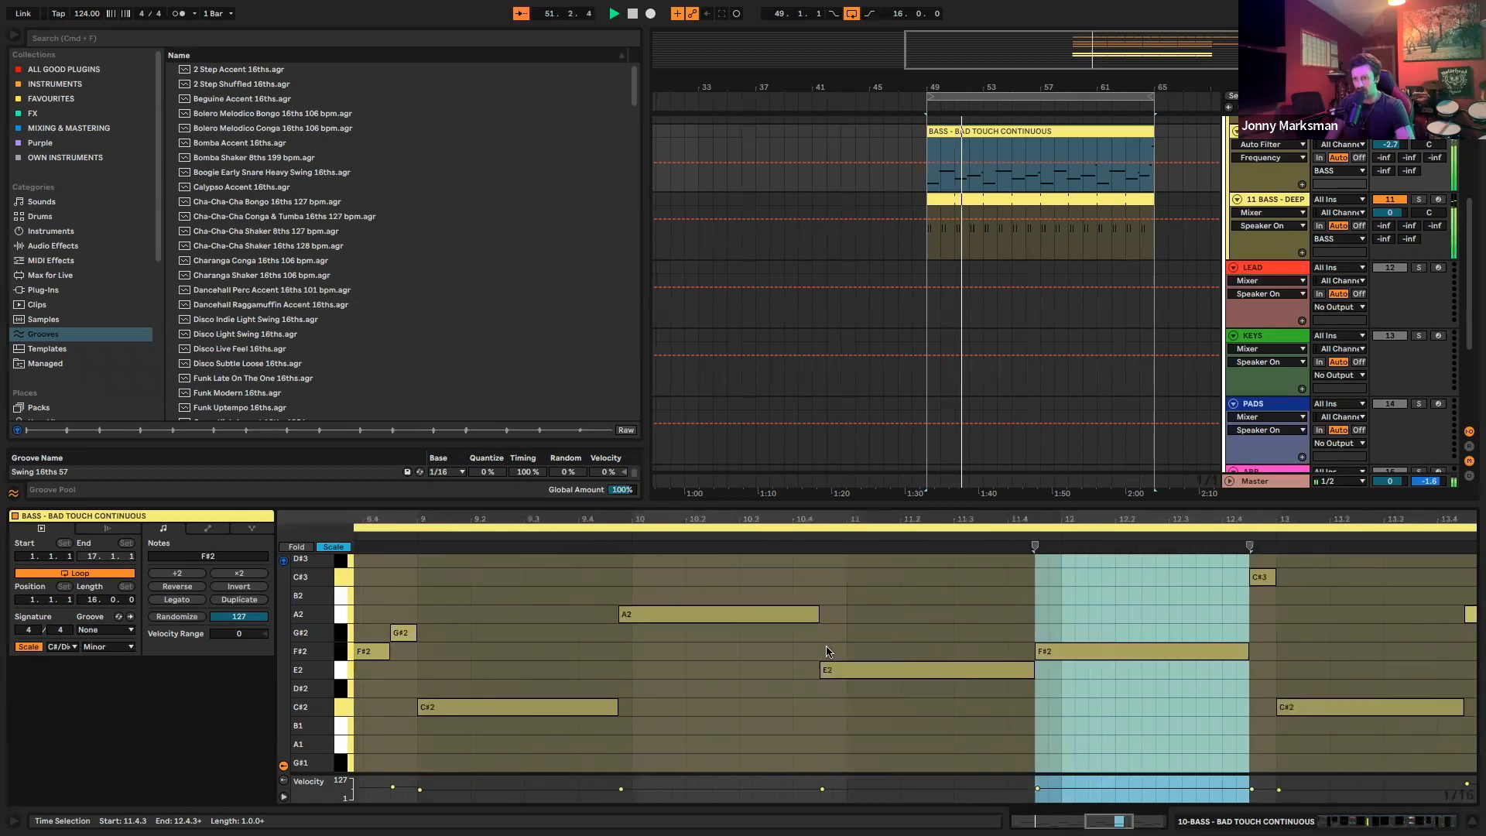
click(929, 620)
scroll(926, 620, right, 4)
scroll(921, 607, left, 10)
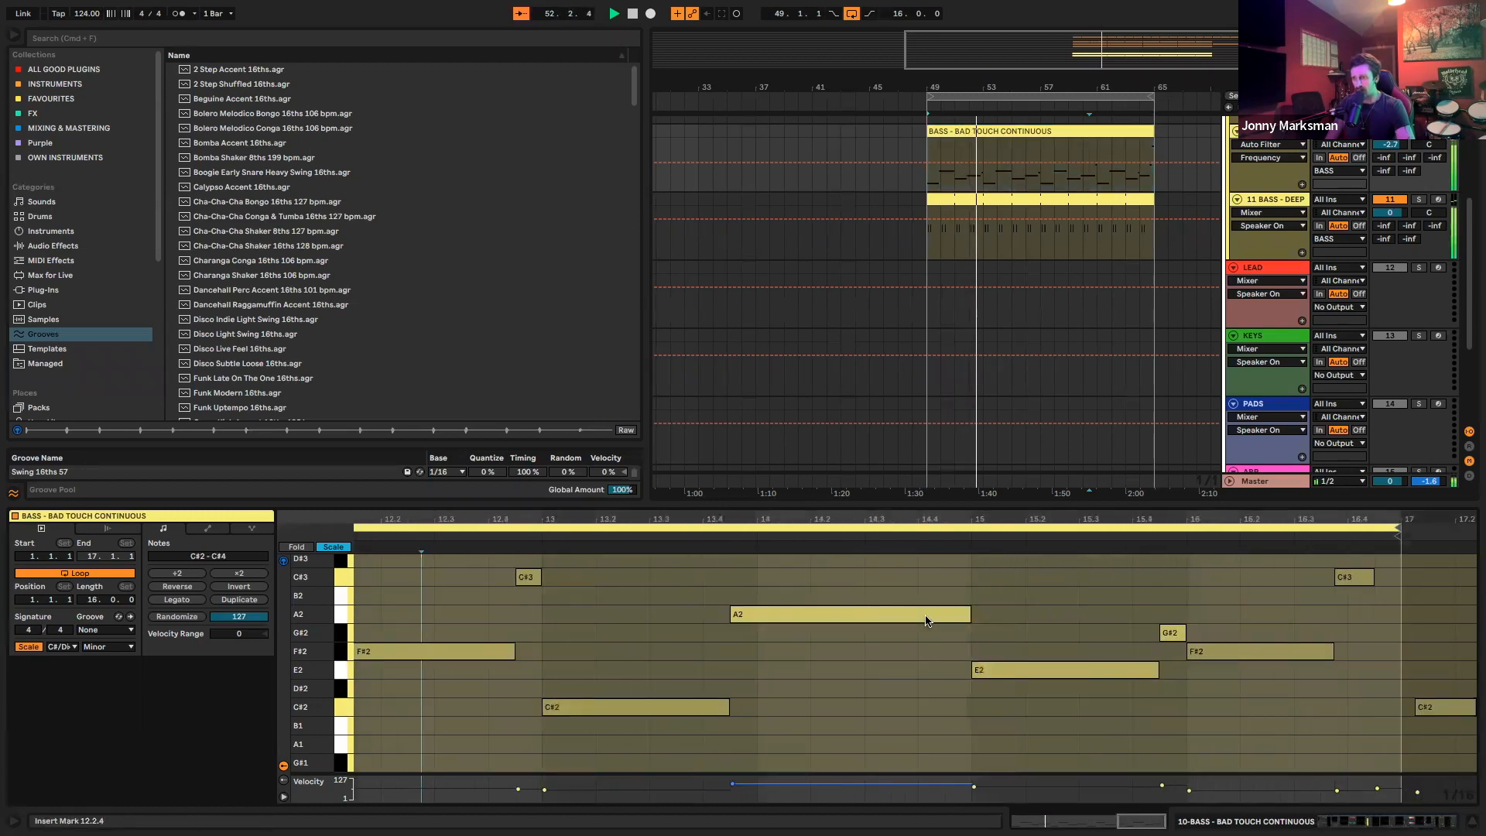
scroll(983, 604, left, 6)
scroll(1000, 601, right, 6)
scroll(982, 604, left, 2)
Apply Legato to all notes in the BASS - BAD TOUCH CONTINUOUS clip
click(776, 652)
key(Left)
key(ctrl+a)
click(177, 600)
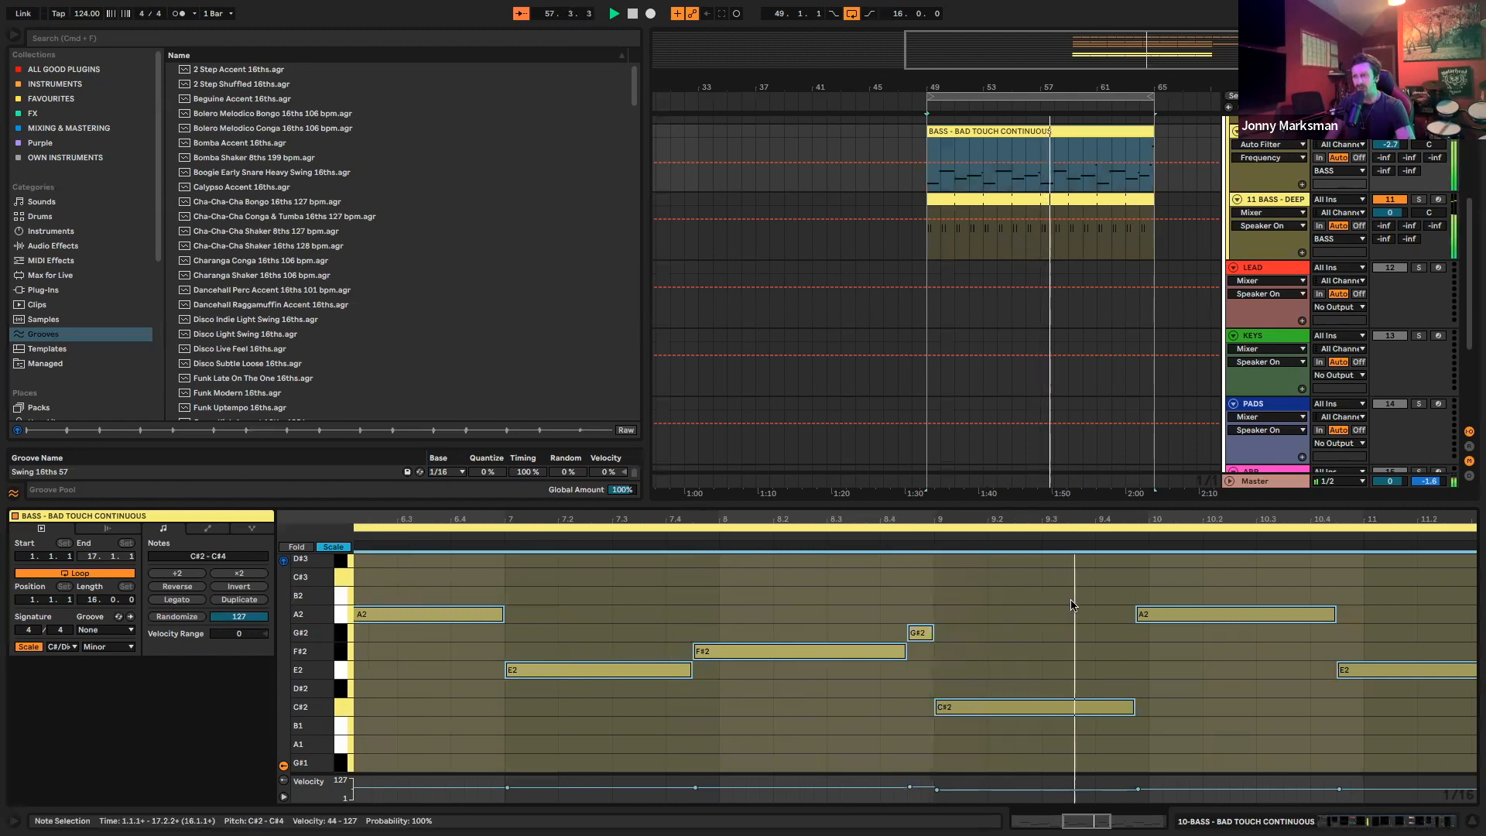
Reselect every note in the bass clip, apply Legato again and check the notes during playback
click(815, 617)
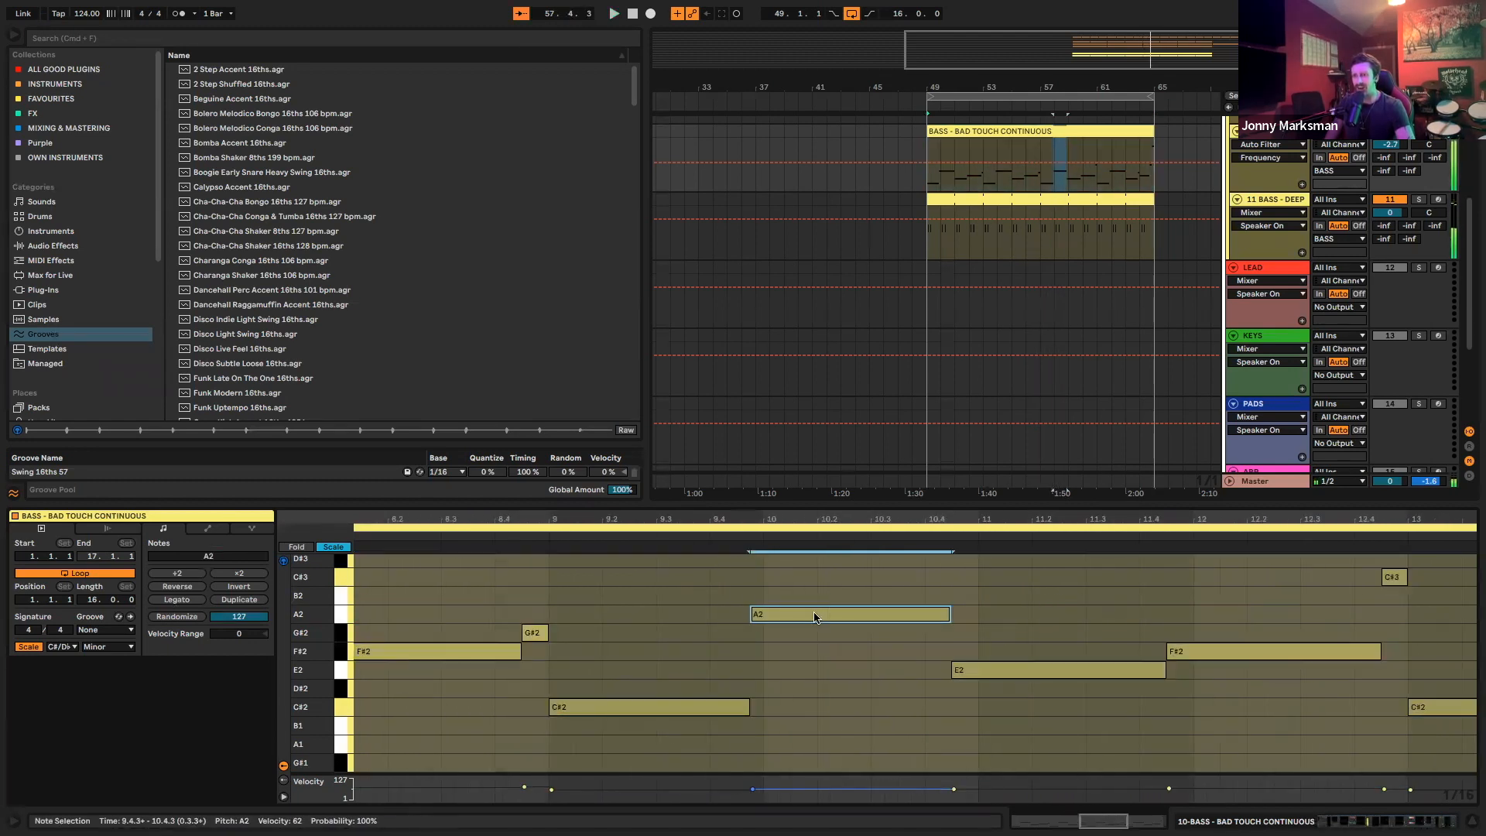
key(super+a)
click(177, 600)
key(space)
scroll(1025, 650, right, 10)
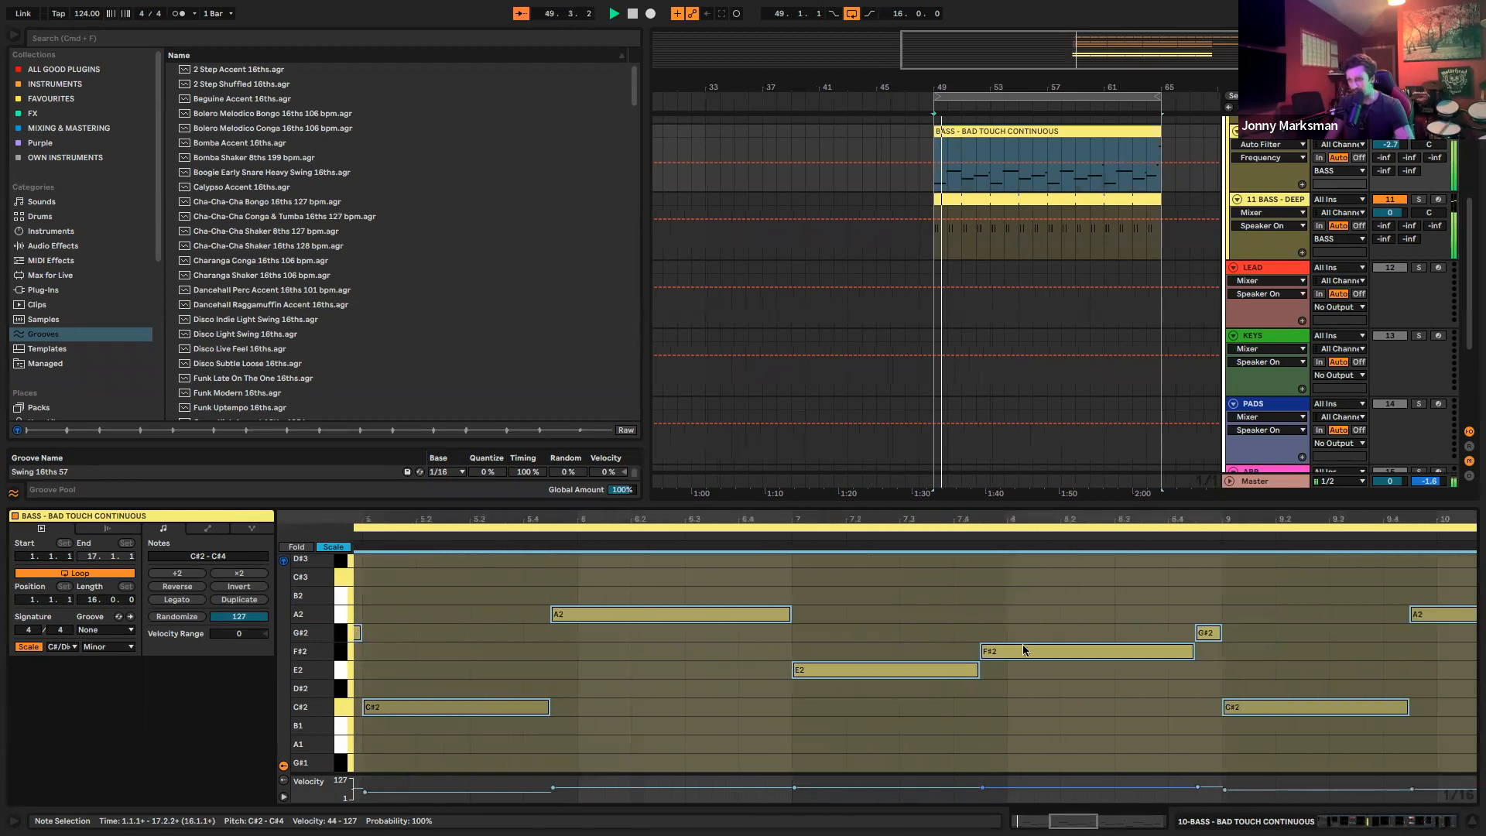
scroll(1115, 654, right, 6)
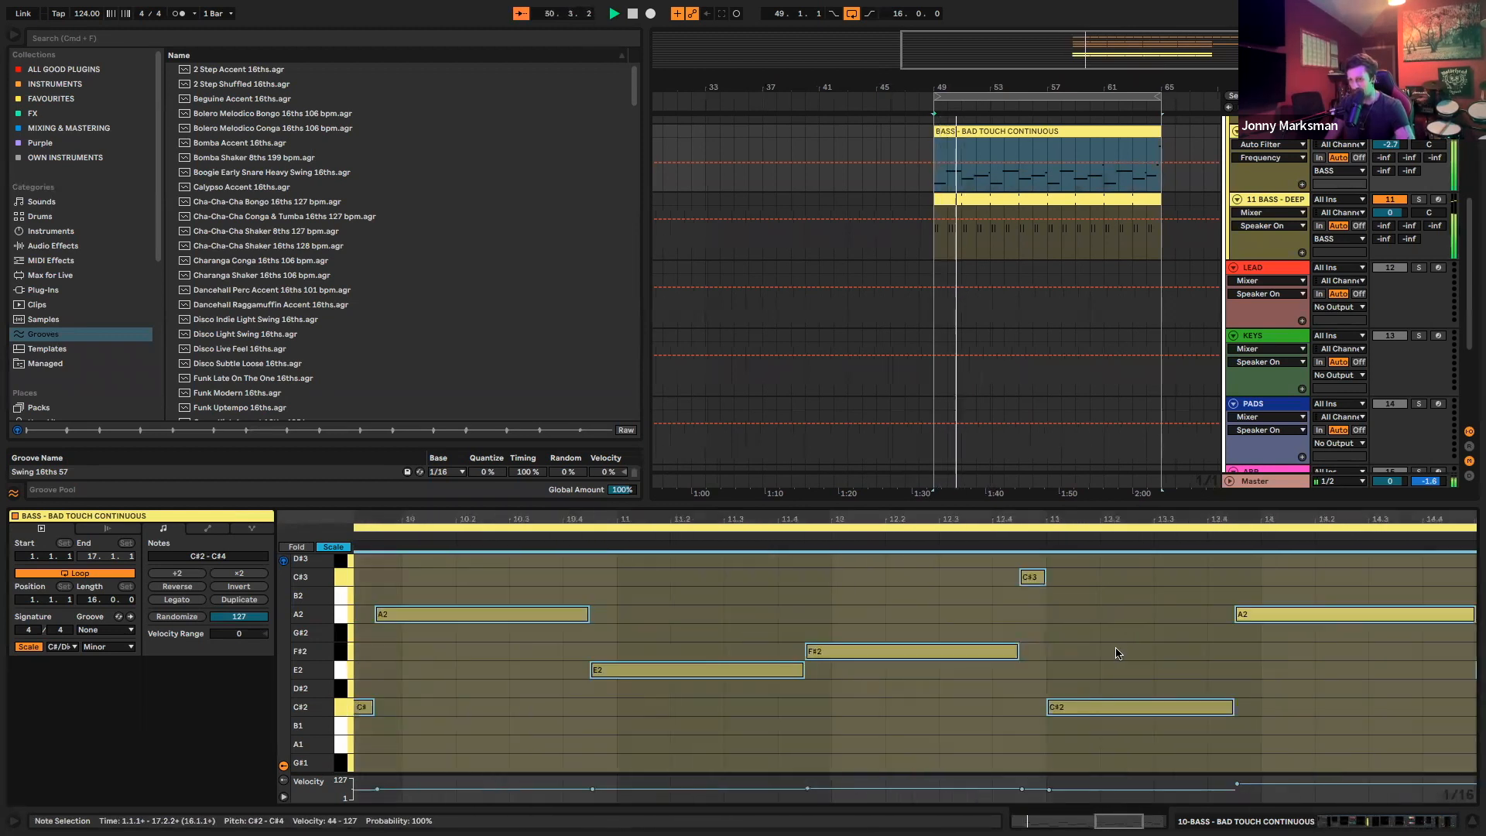
scroll(975, 631, right, 4)
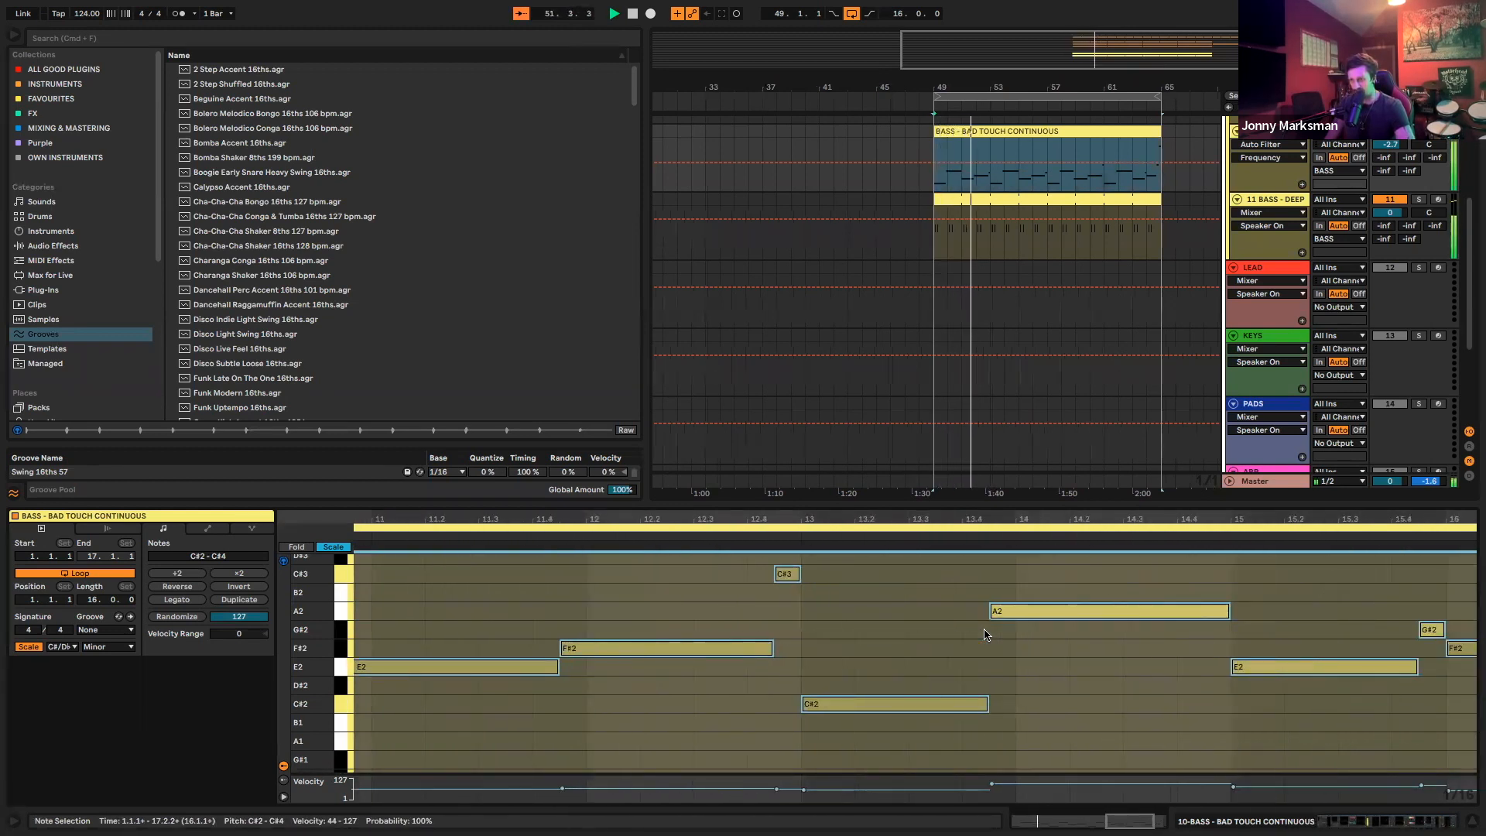
scroll(984, 635, up, 1)
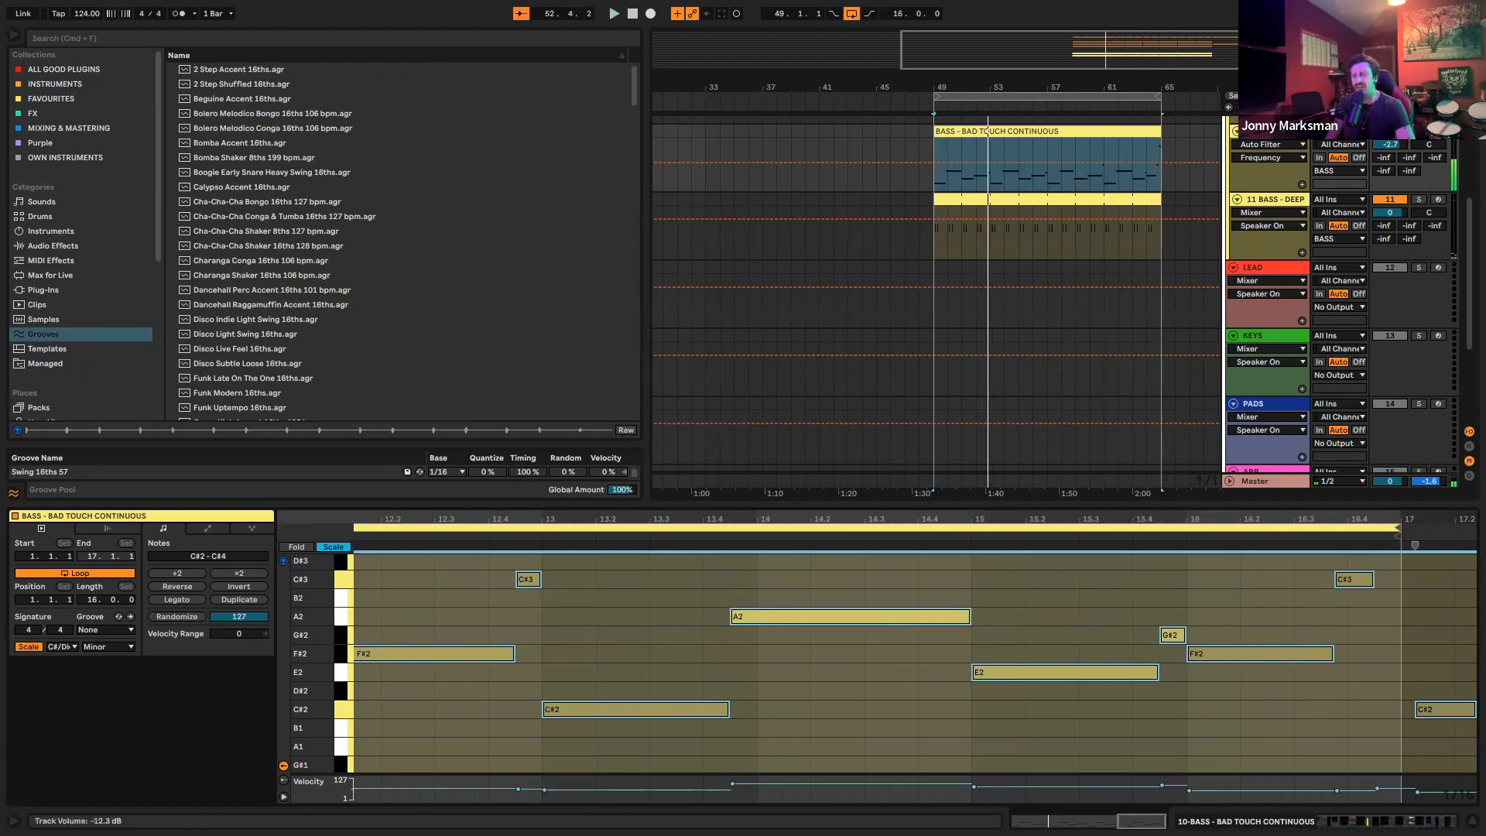
Deselect the notes and play back the bass line while reviewing it from the clip's beginning
click(825, 701)
scroll(763, 666, left, 5)
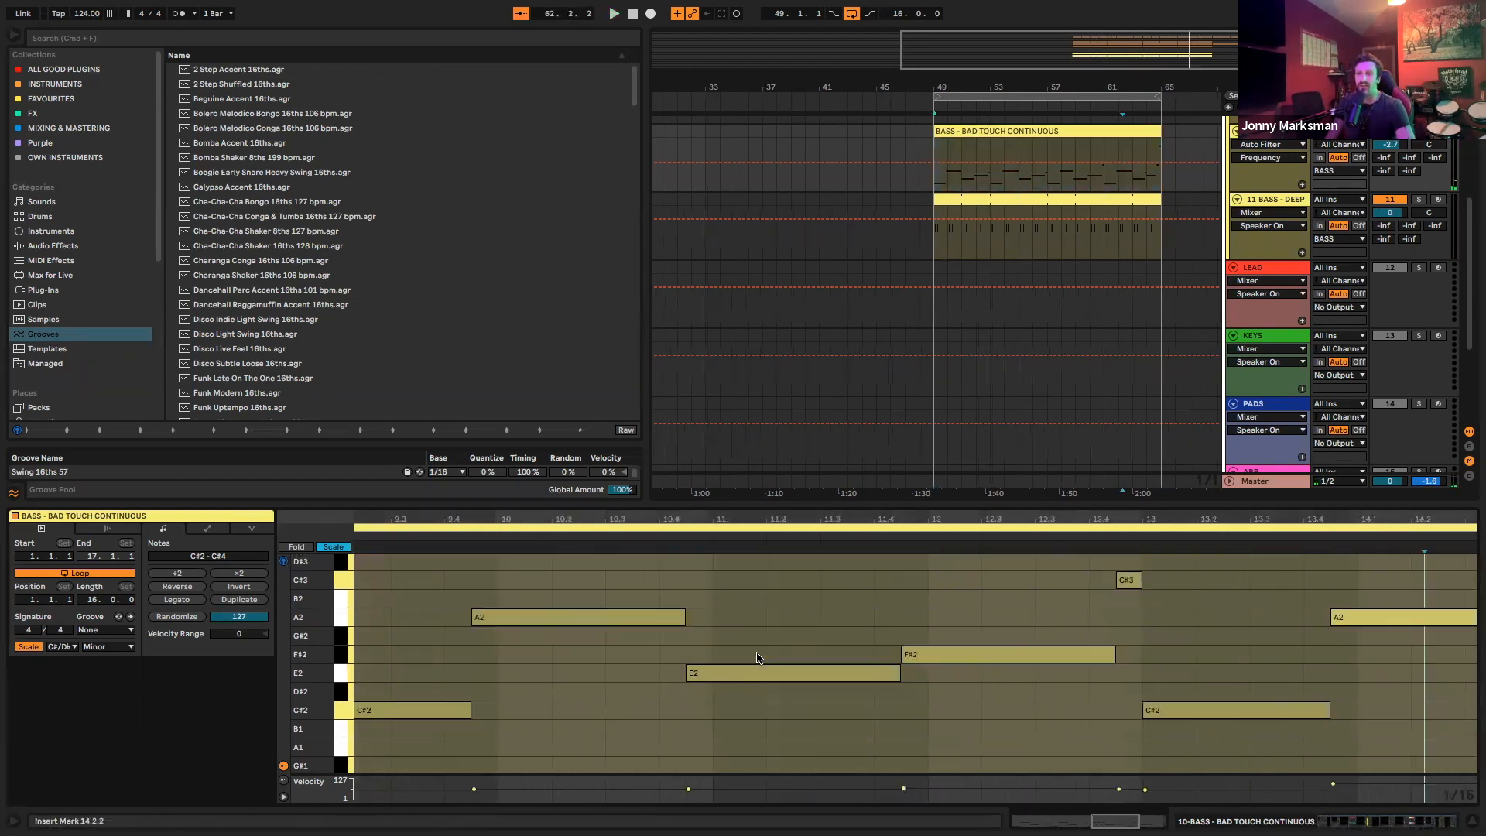
scroll(755, 650, left, 10)
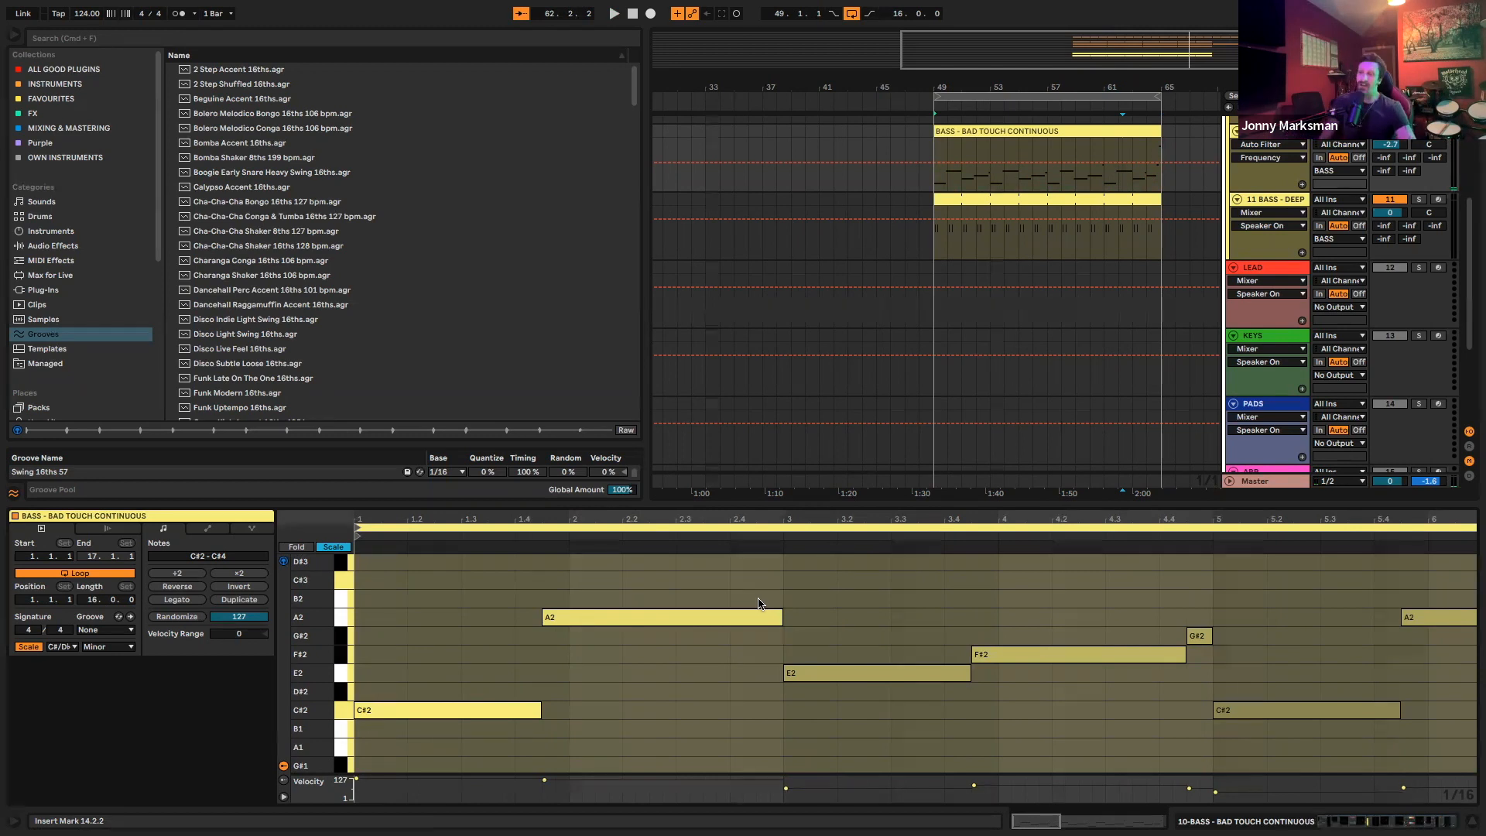
key(space)
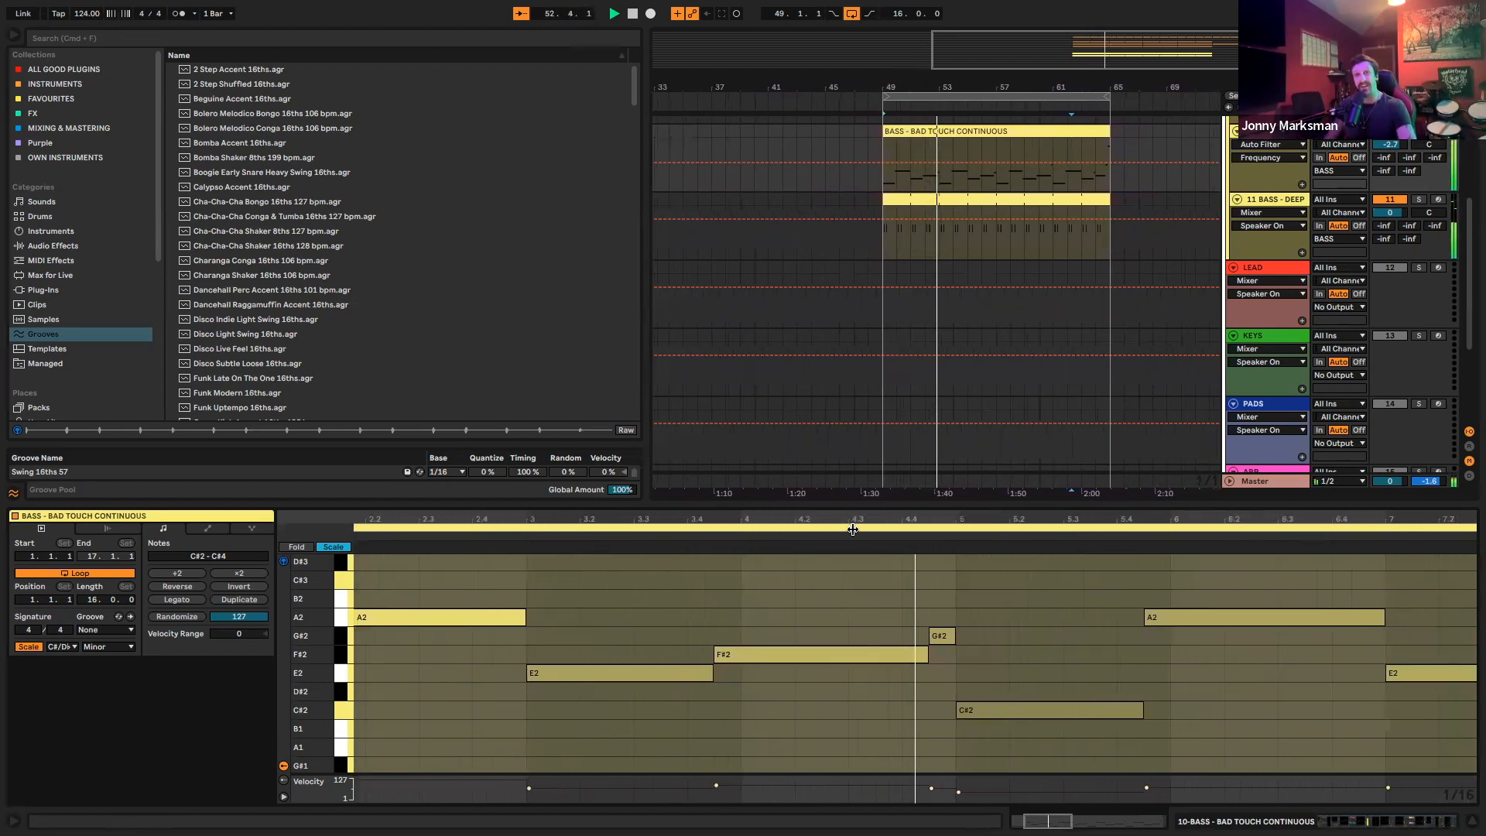
key(space)
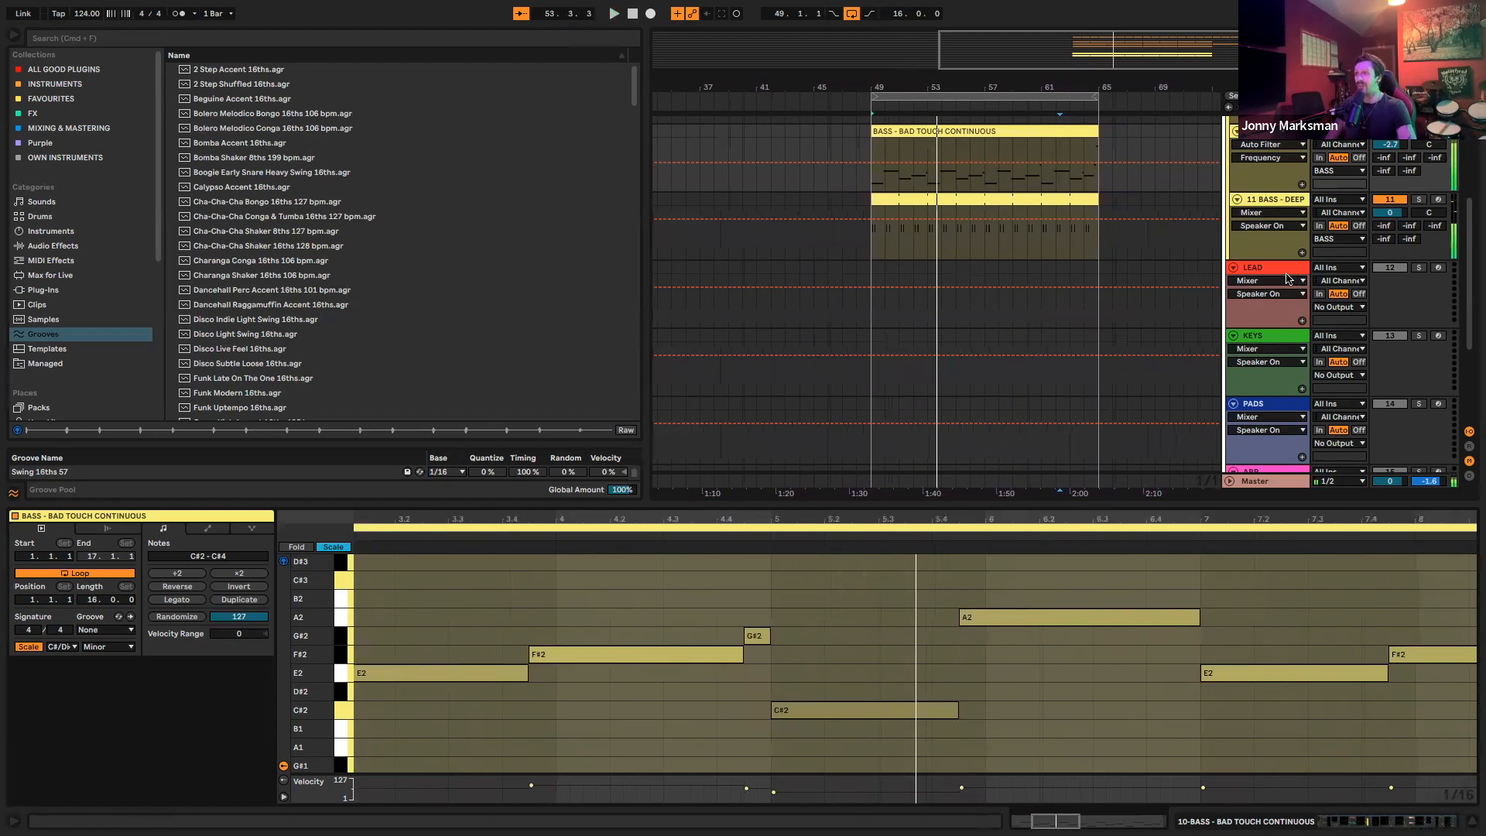
Select the LEAD track and arm it for recording
click(1300, 280)
click(1428, 273)
scroll(418, 286, down, 5)
Browse the OWN INSTRUMENTS collection and sort its presets by rank
click(51, 87)
click(78, 71)
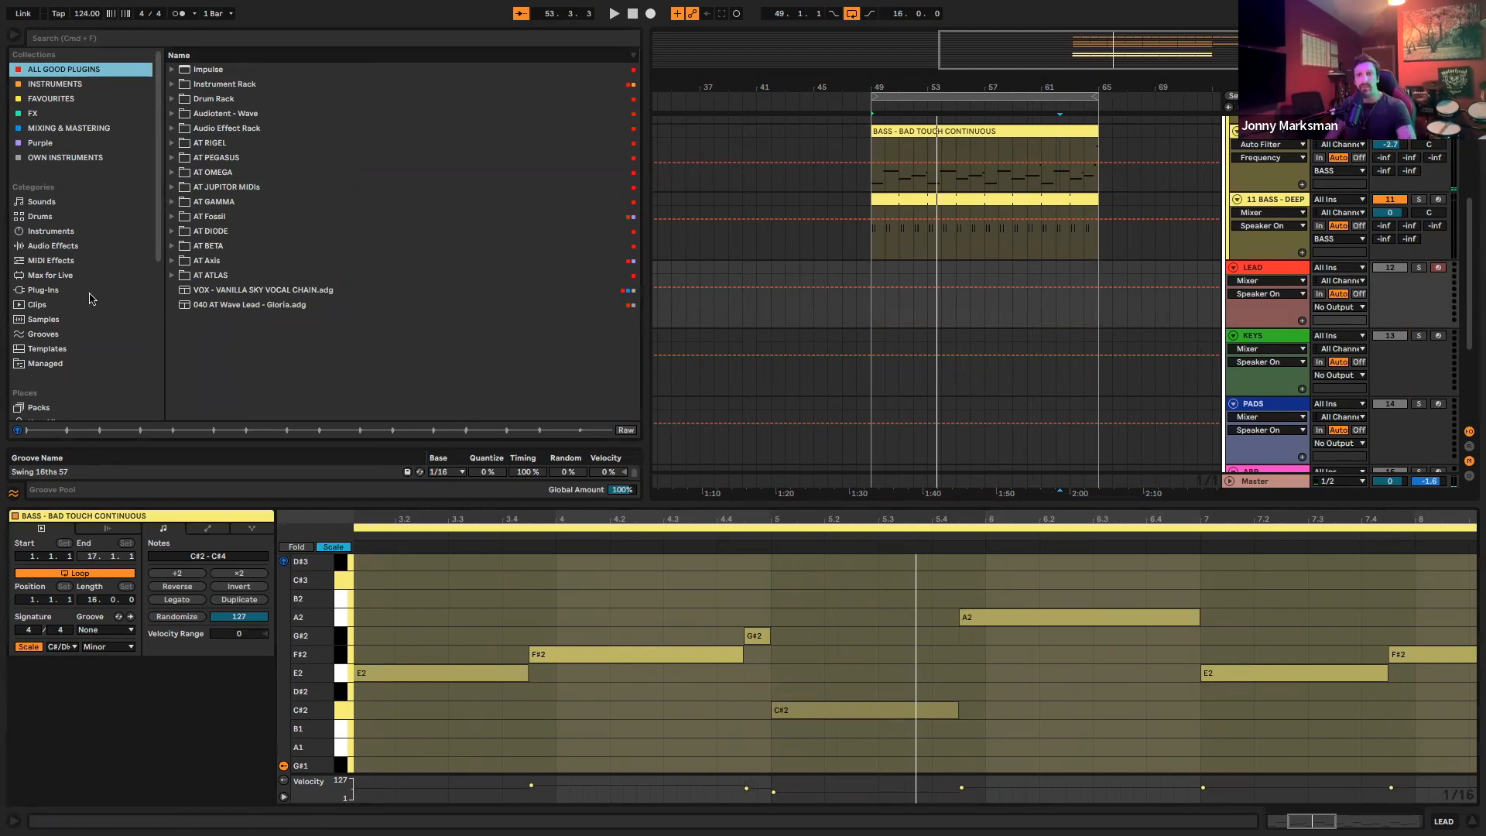
click(47, 291)
click(51, 130)
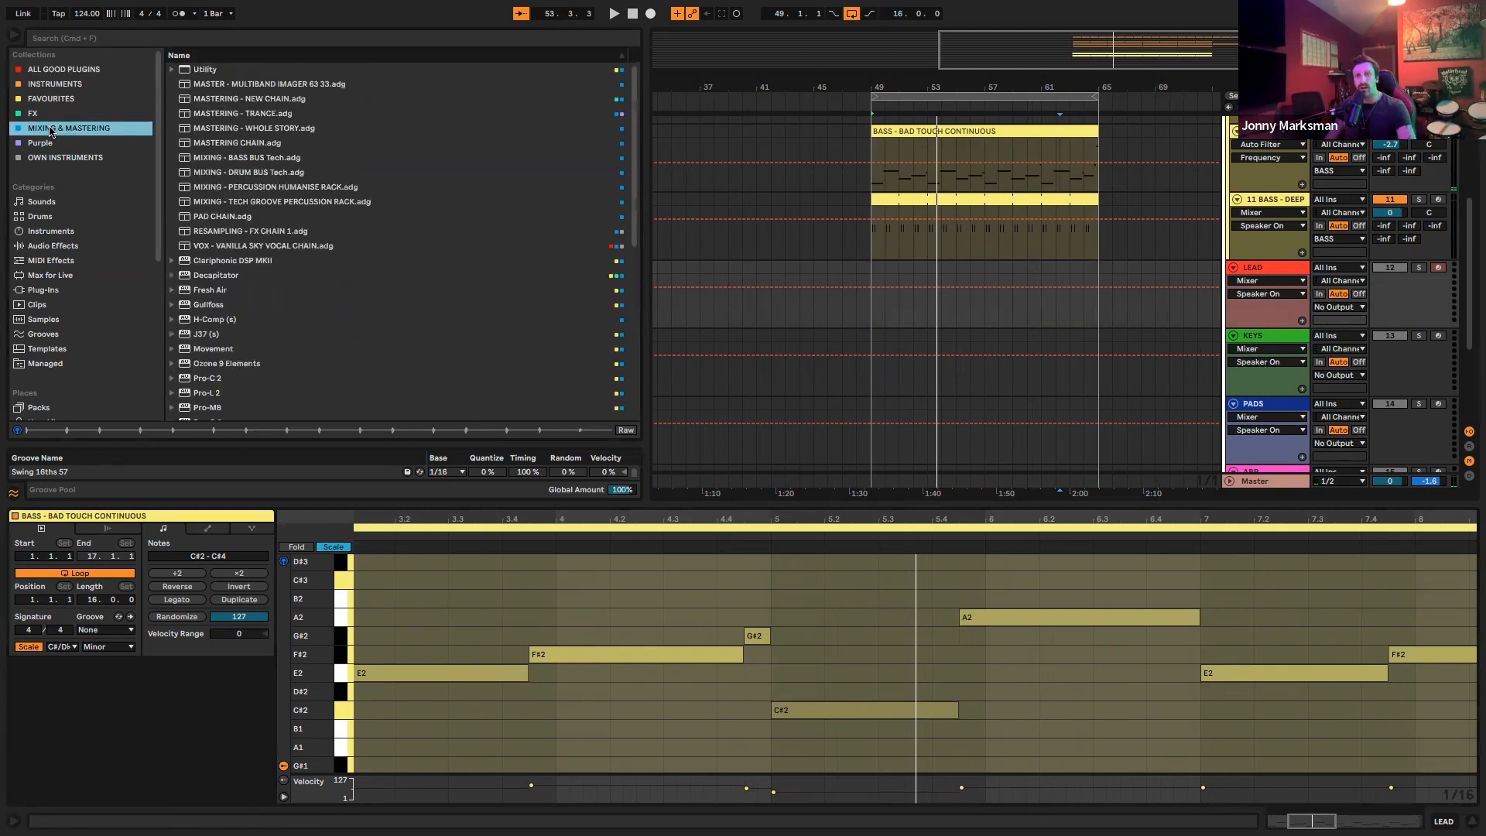
click(52, 156)
scroll(328, 199, down, 15)
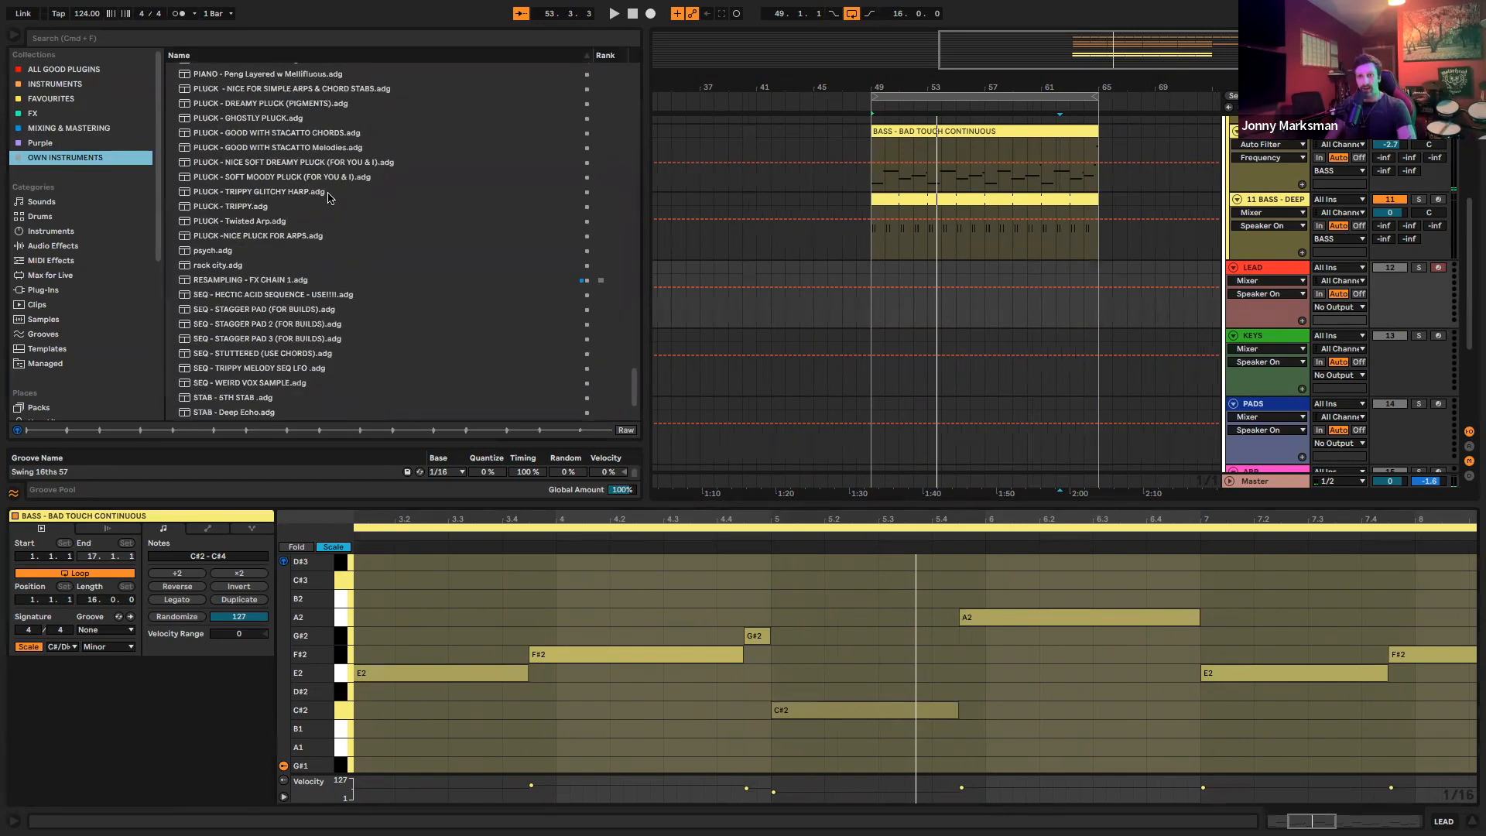
scroll(330, 201, up, 7)
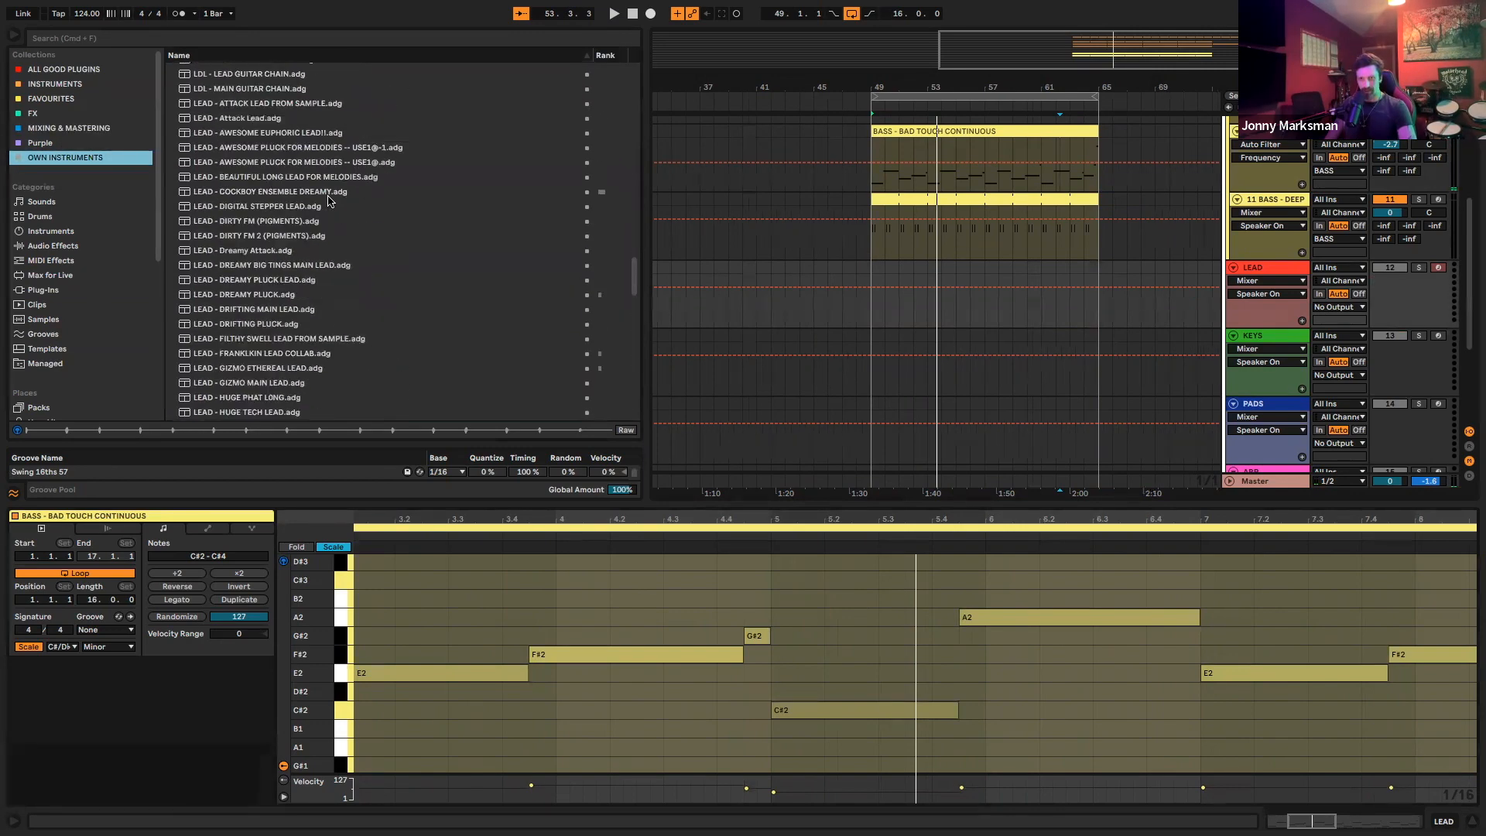
scroll(331, 201, up, 20)
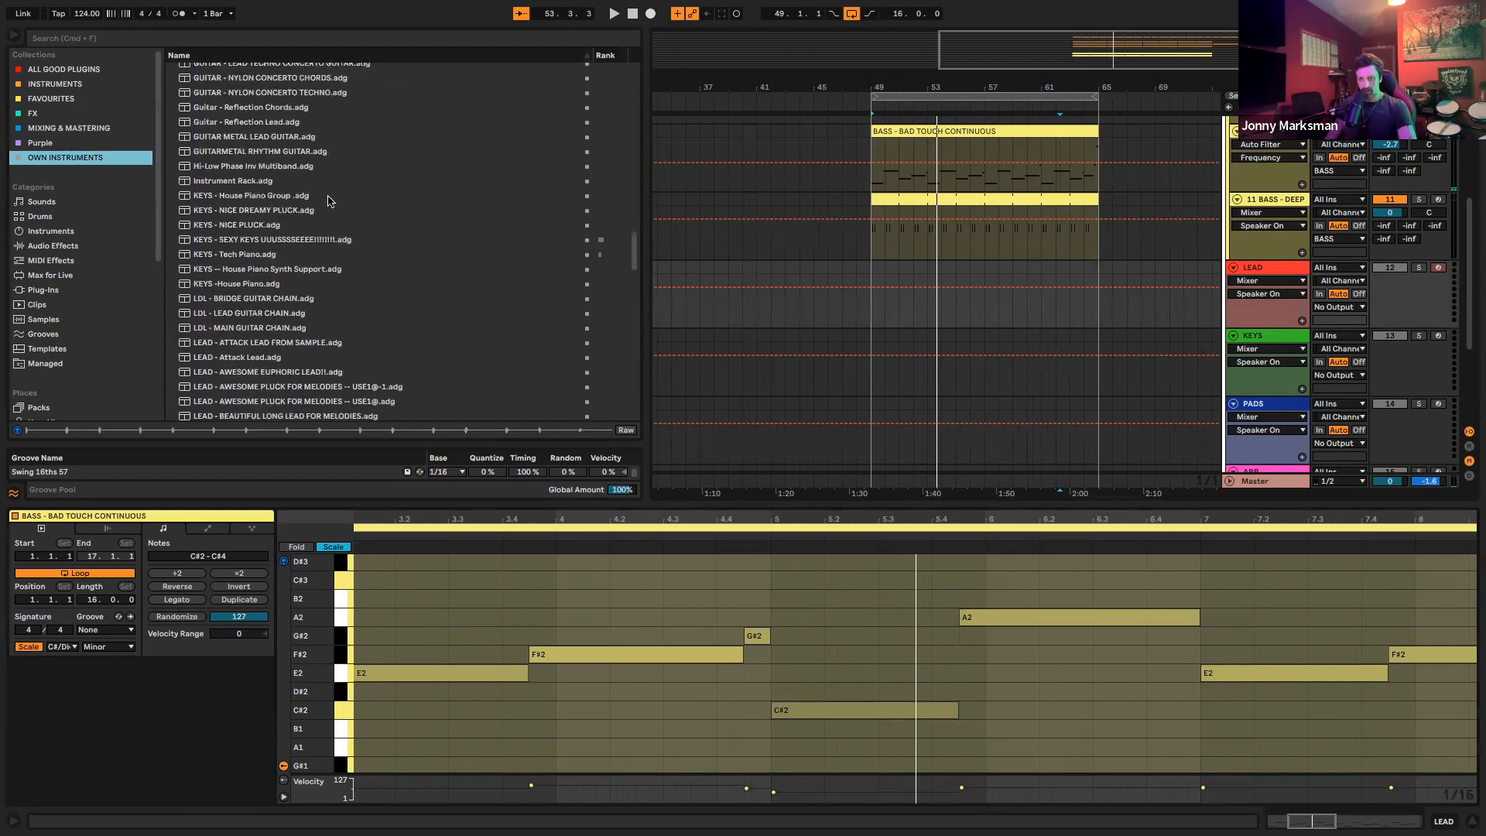
click(608, 56)
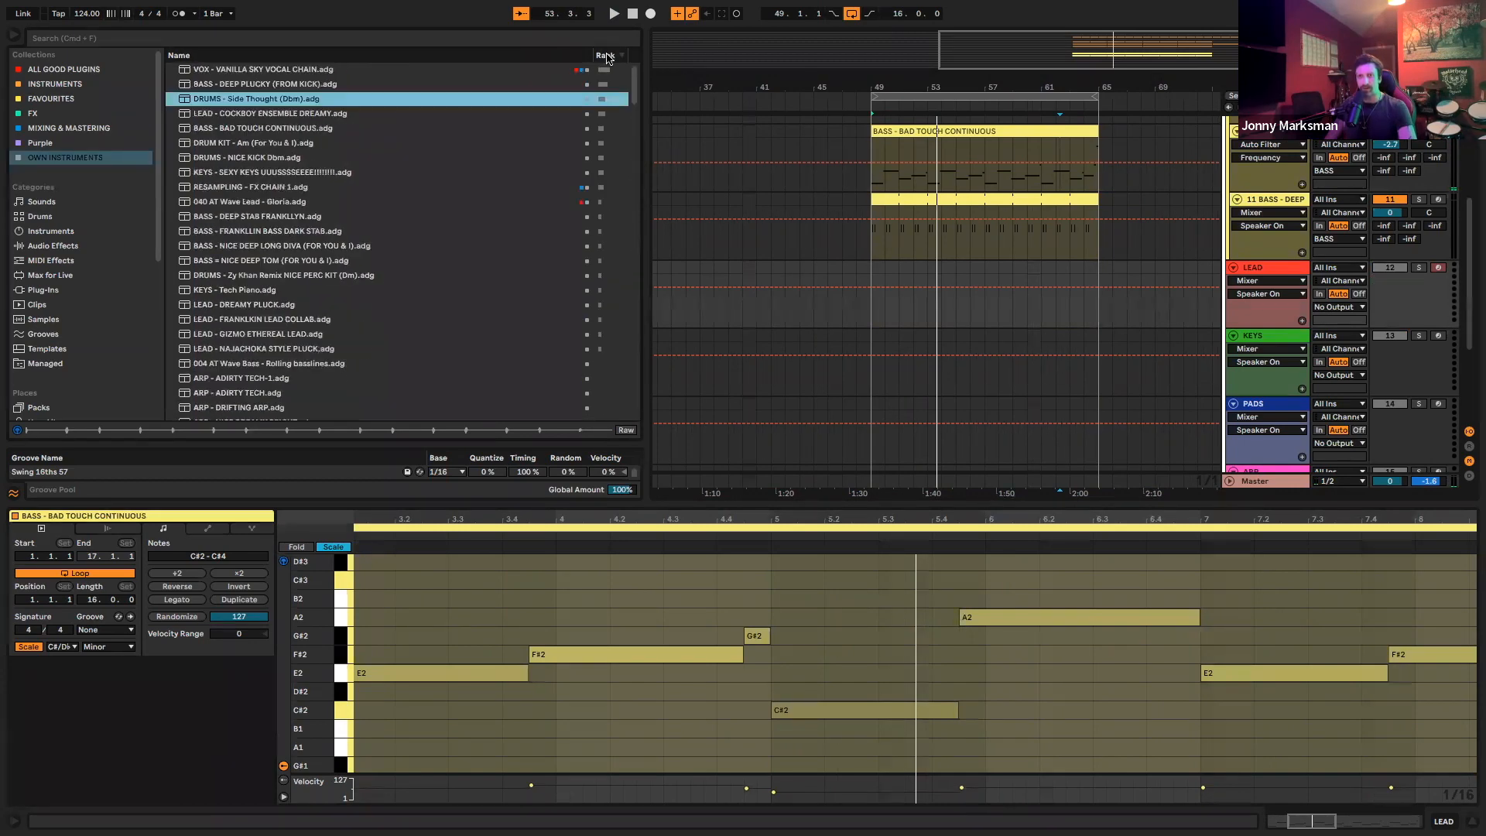
Load the LEAD - COCKBOY ENSEMBLE DREAMY.adg preset onto the LEAD track and close its plug-in windows
click(324, 115)
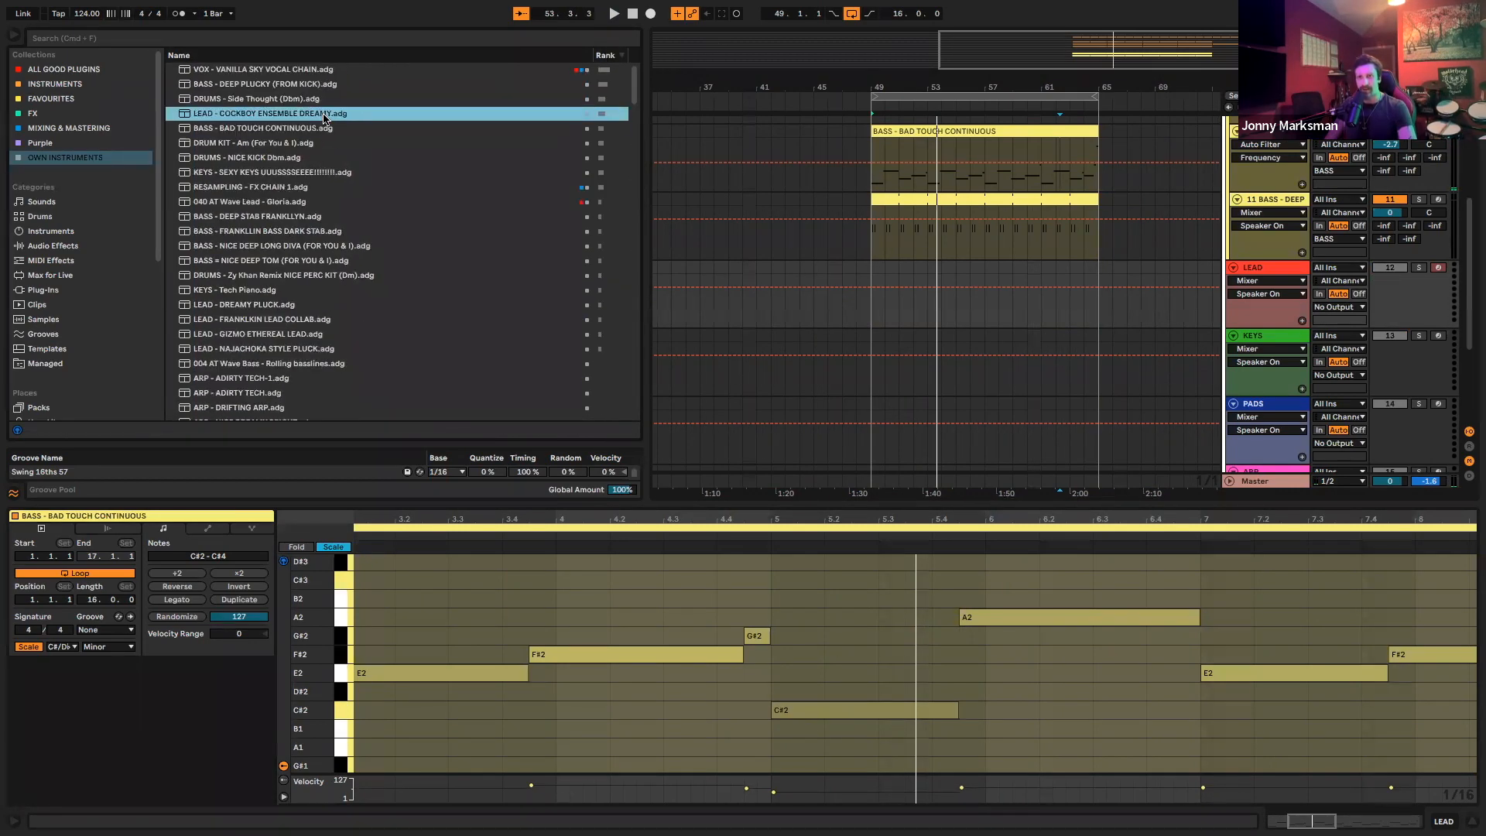
click(1263, 269)
click(65, 104)
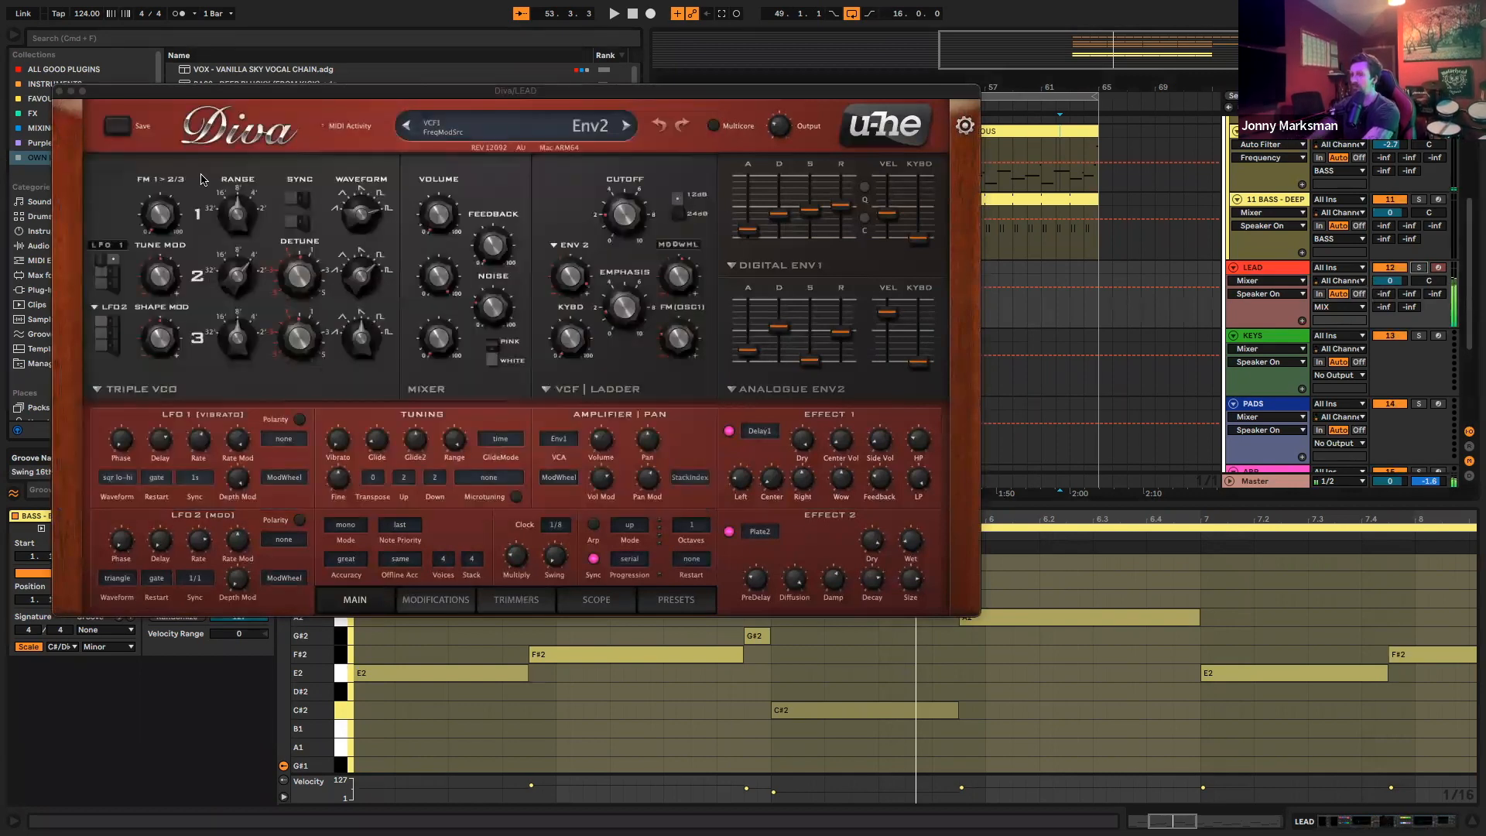
click(59, 92)
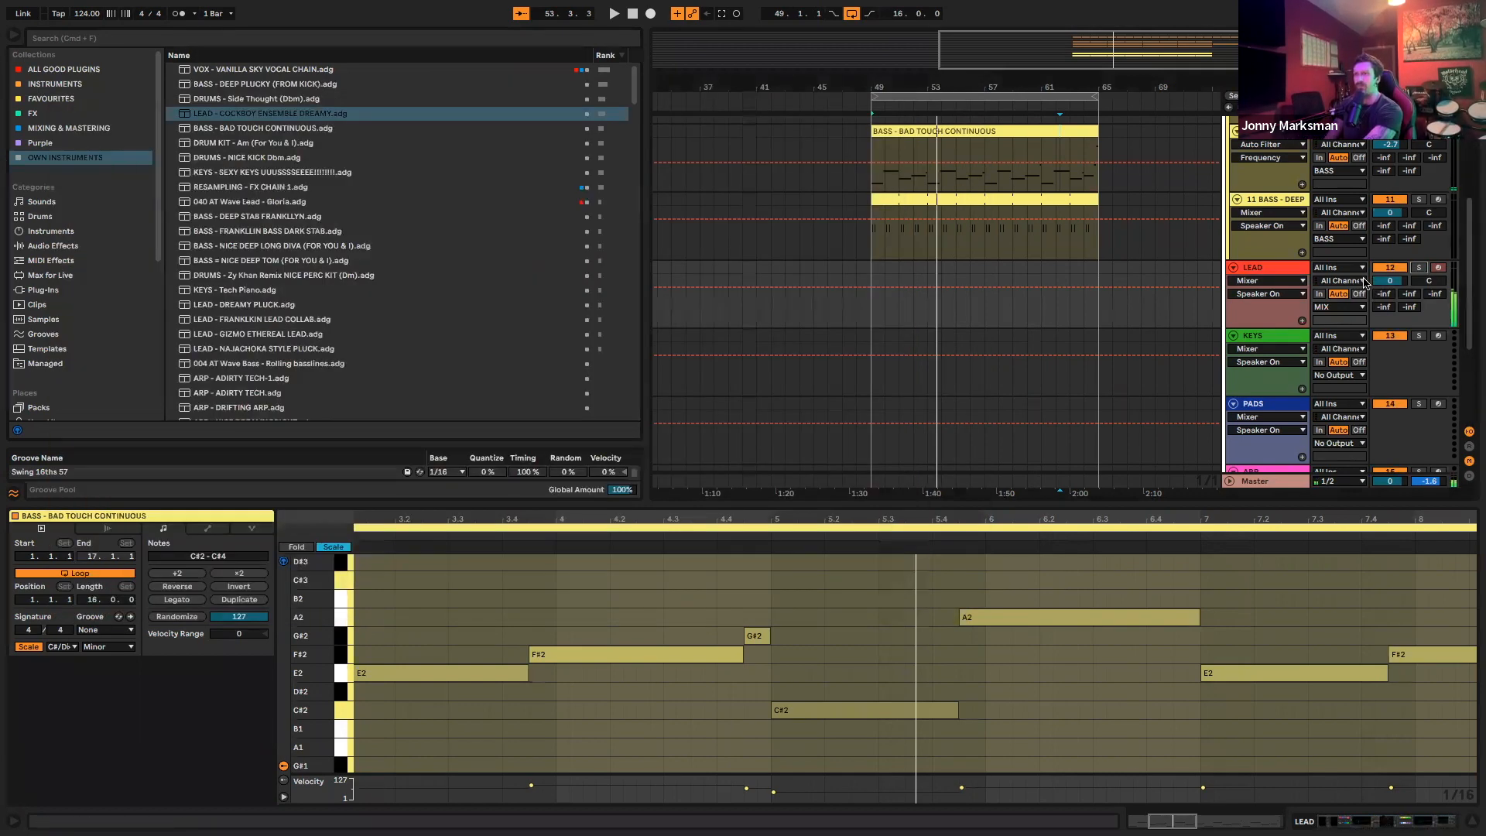
In the LEAD track's device chain, set AT Axis - Leads Reverb to 11 % and Noise to 59, and Echo Dry/Wet to 13 %
click(1289, 277)
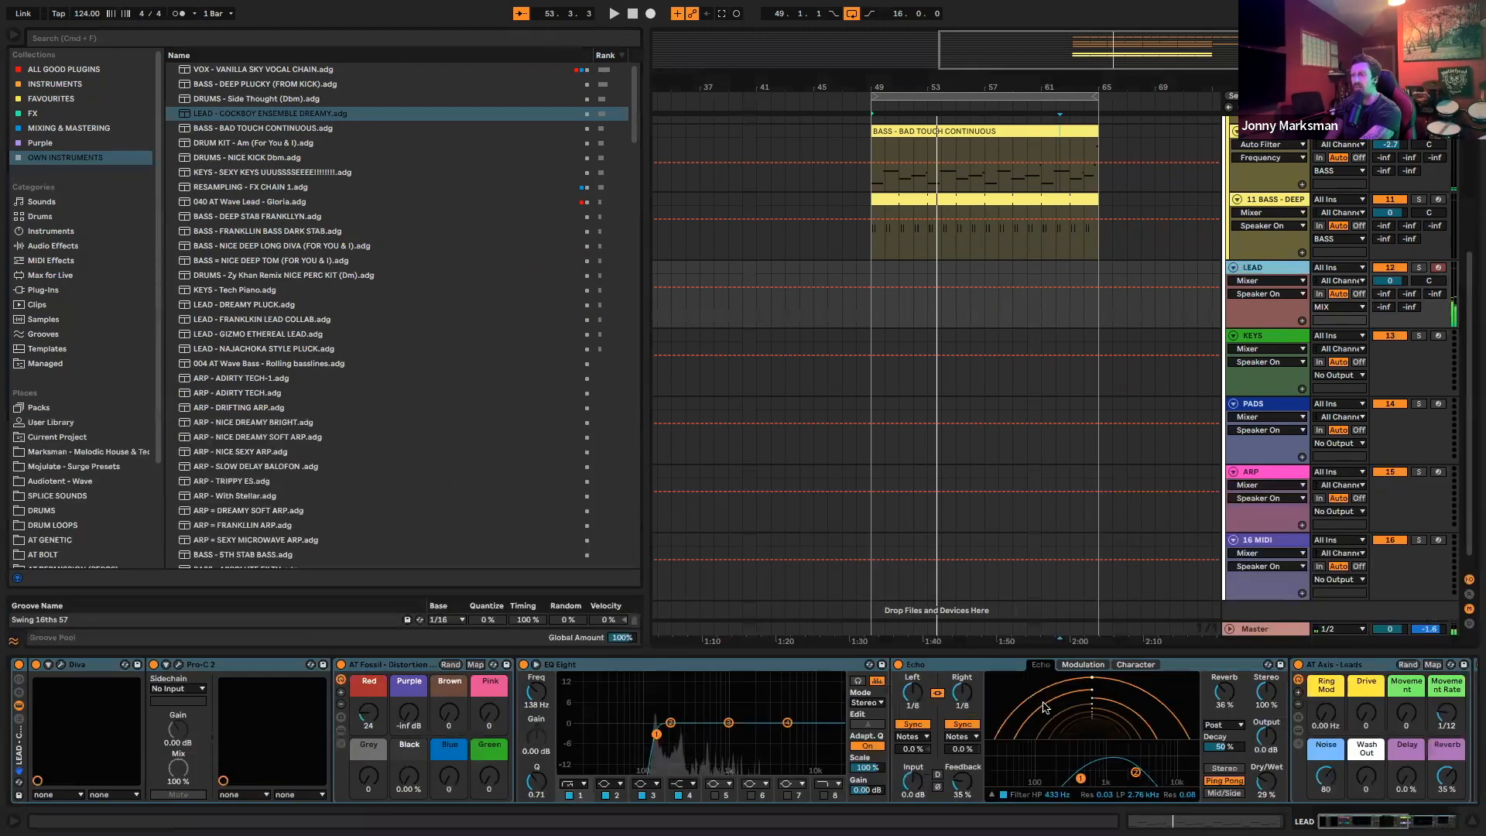
scroll(1043, 708, right, 10)
drag(915, 777, 916, 812)
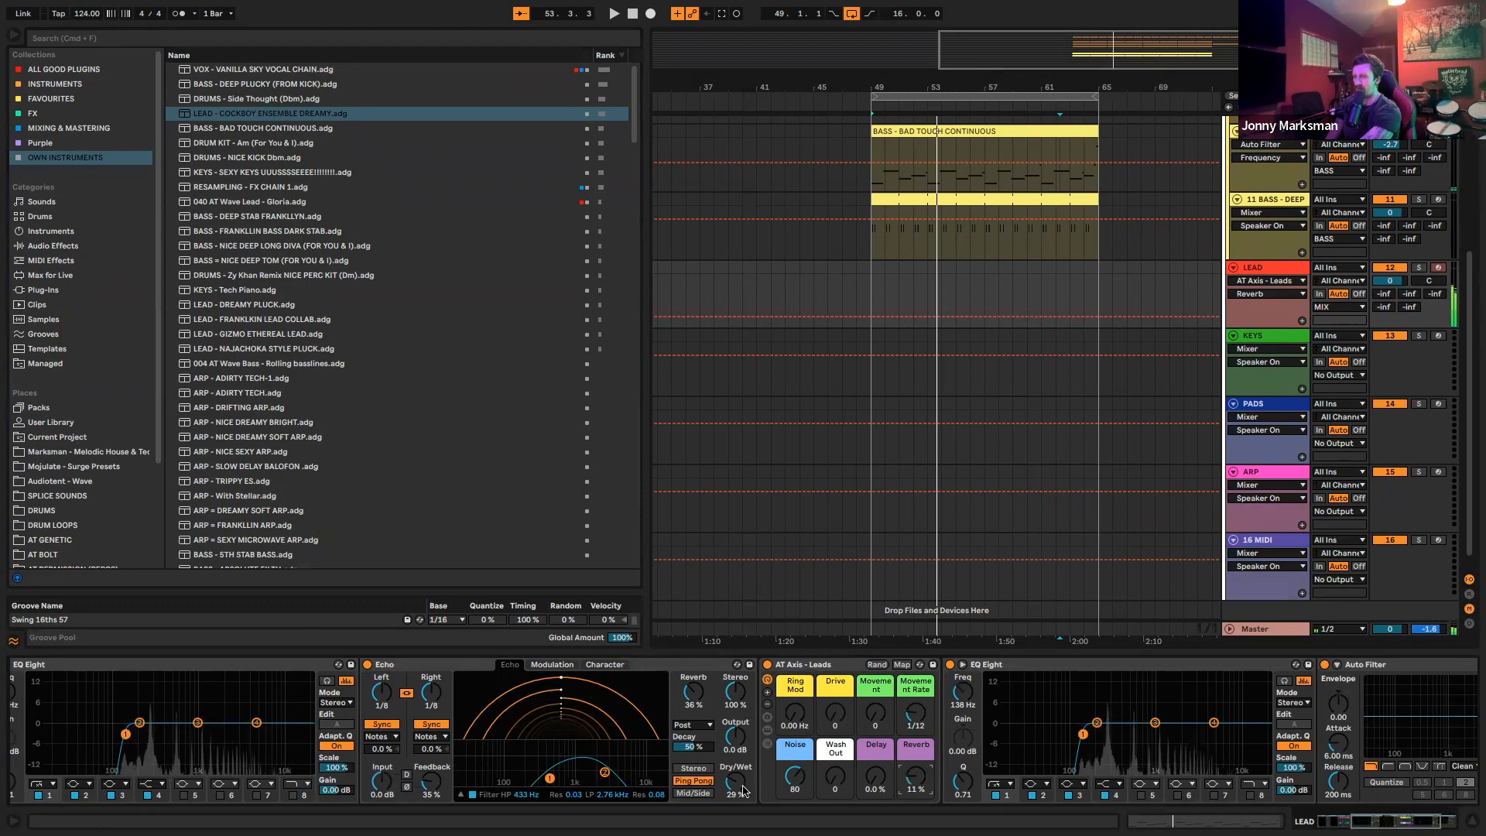
drag(740, 809, 739, 833)
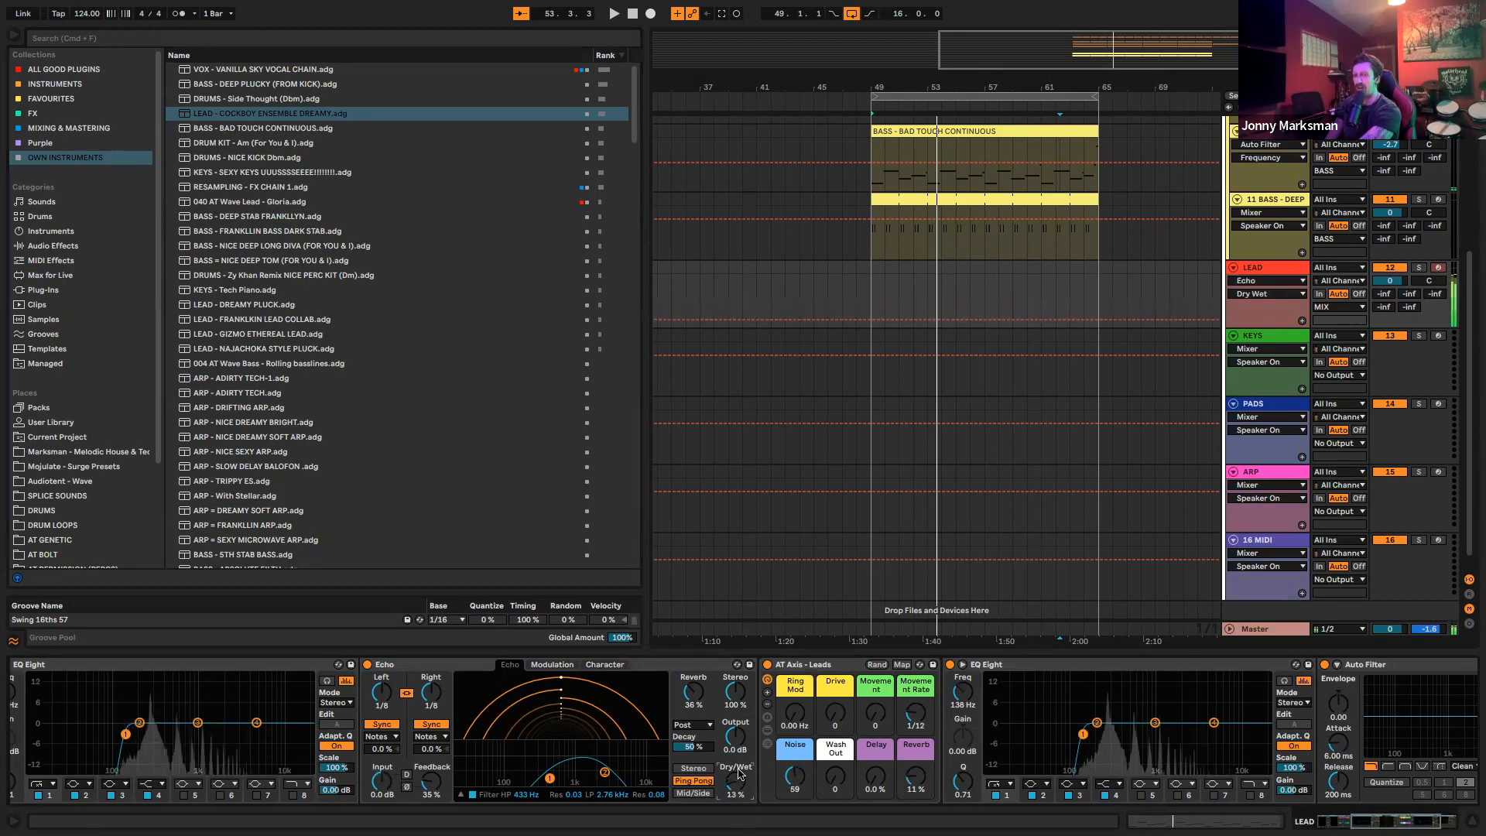
scroll(805, 716, right, 5)
scroll(805, 716, left, 15)
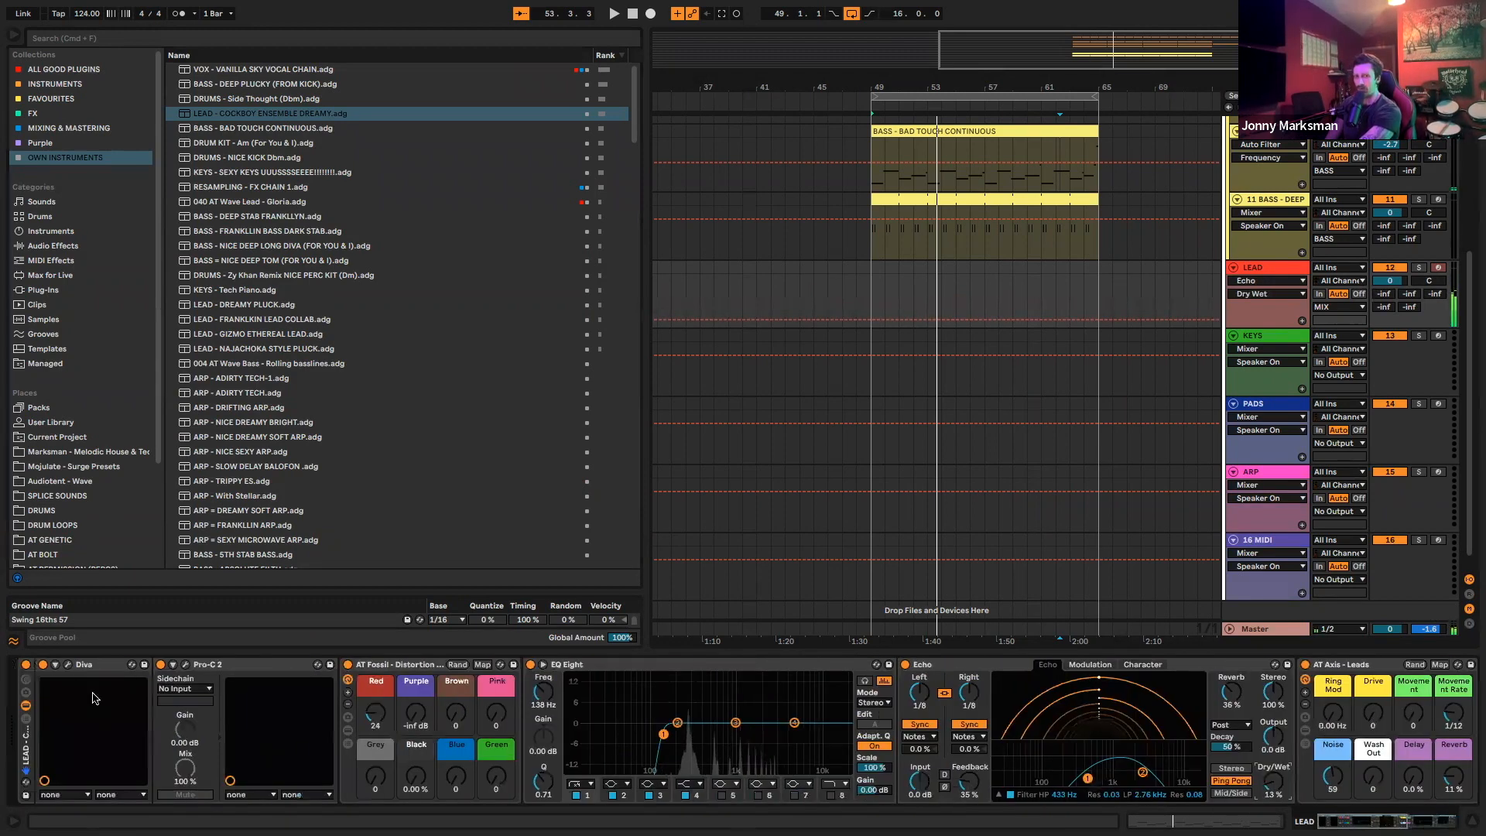
Turn off the Plate2 effect in the LEAD track's Diva and play back the loop
click(68, 664)
click(729, 534)
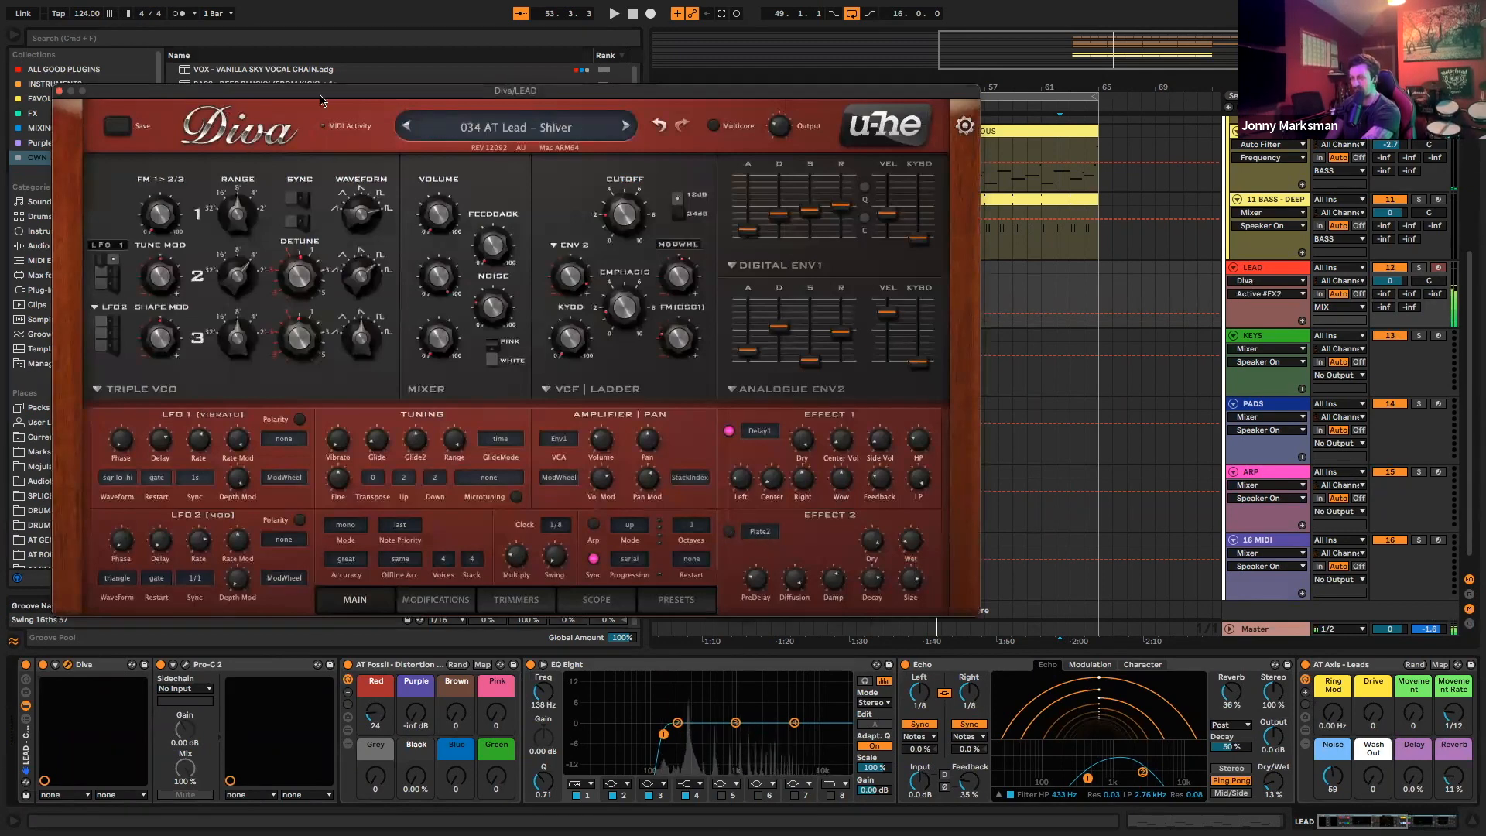
click(59, 92)
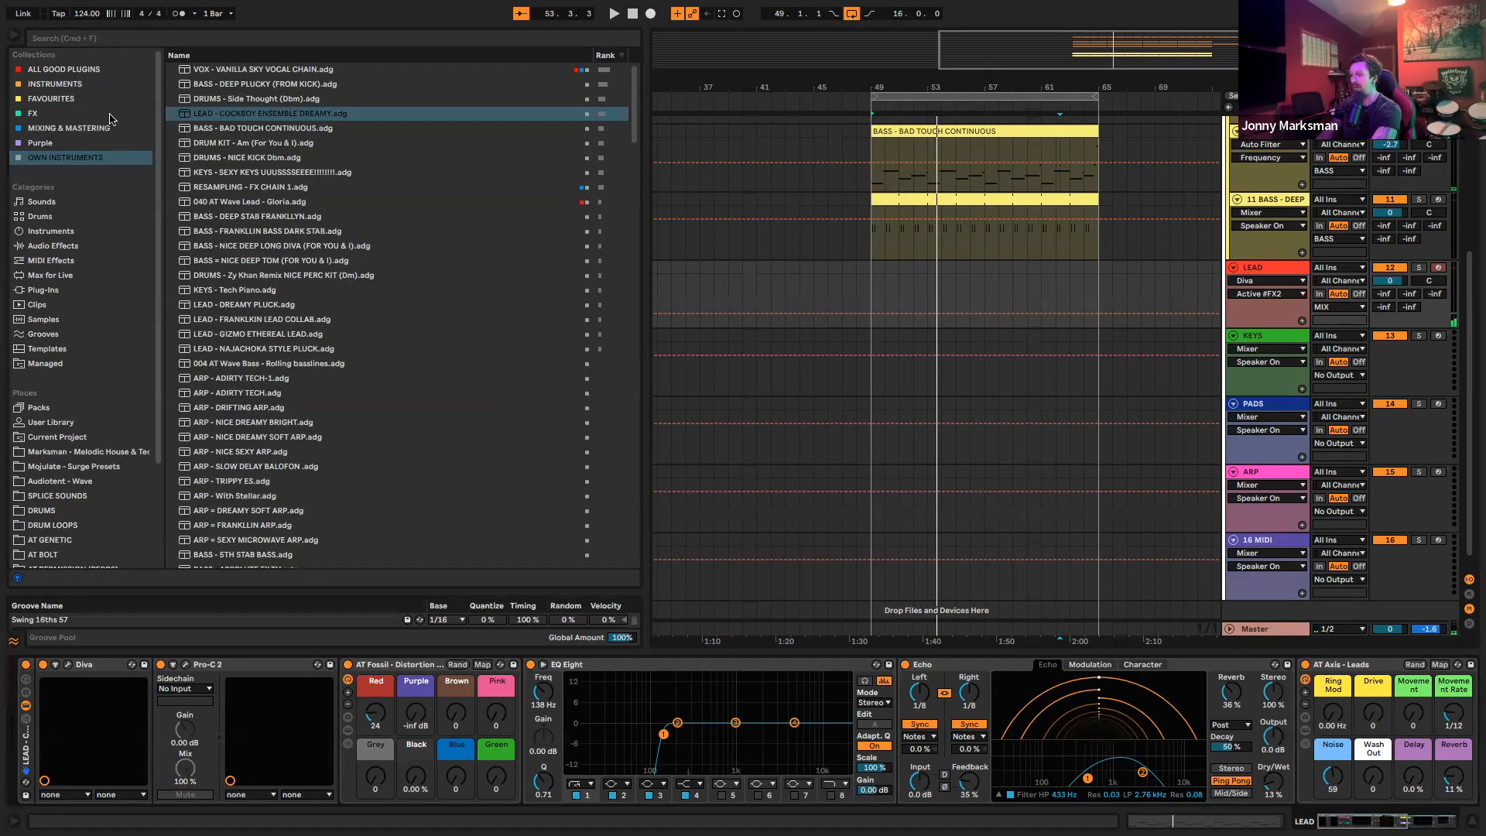
key(space)
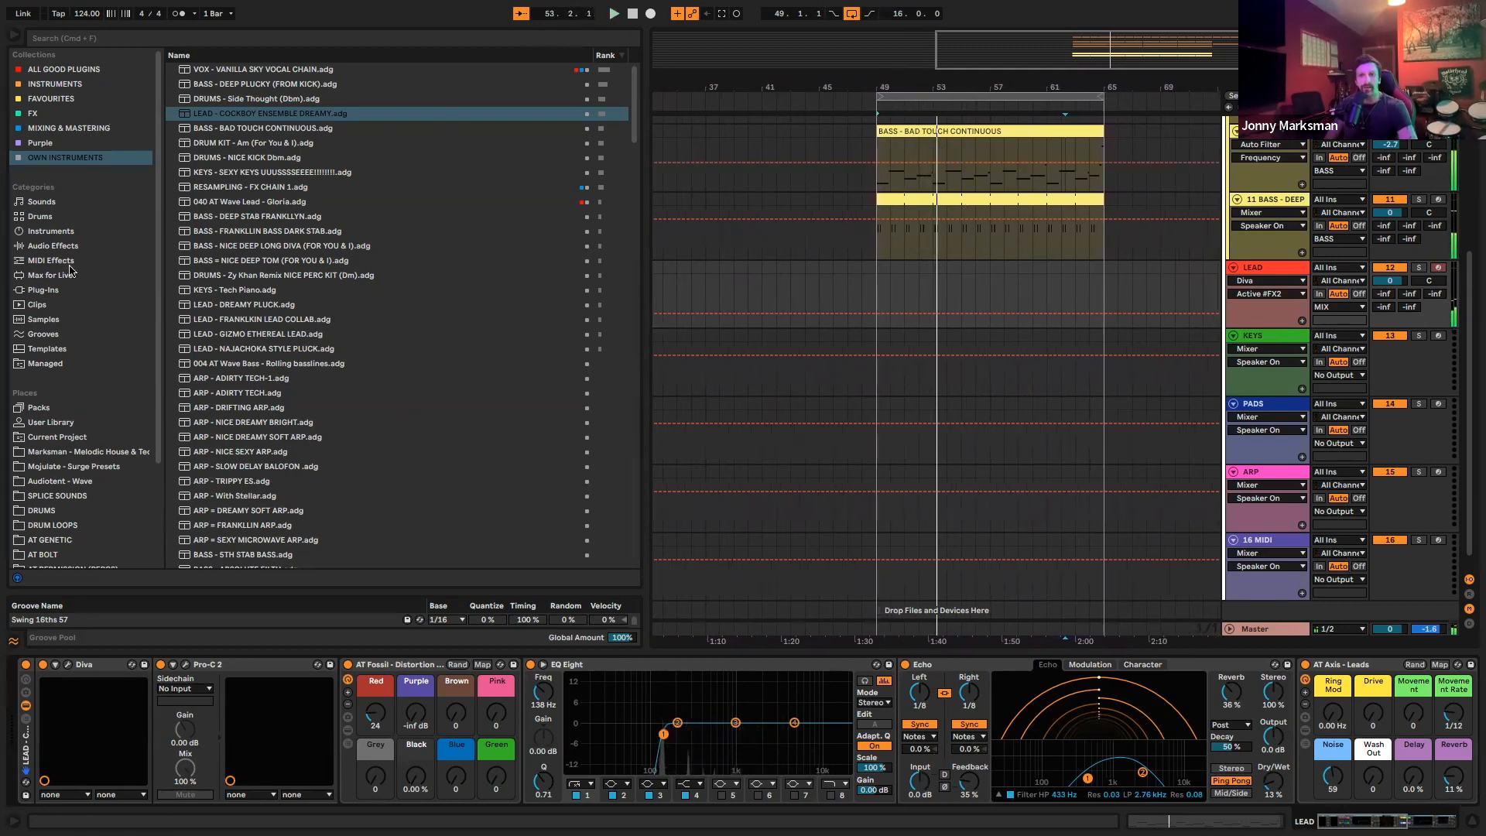
key(space)
Add the Arpeggiator MIDI effect to the LEAD track and set its rate to 1/16
scroll(70, 270, down, 4)
scroll(70, 270, up, 5)
click(83, 158)
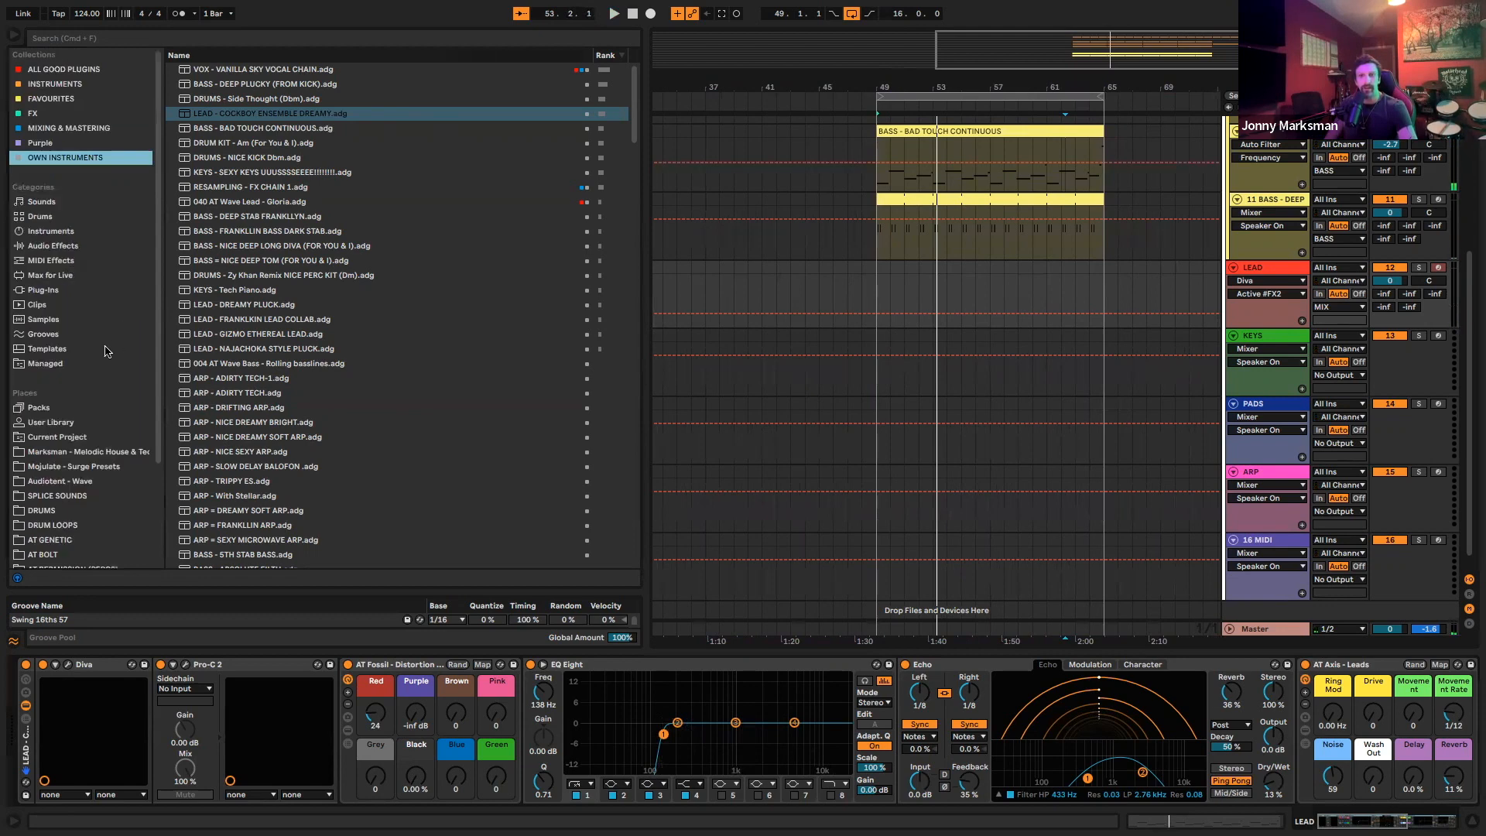
click(36, 274)
click(47, 247)
click(45, 262)
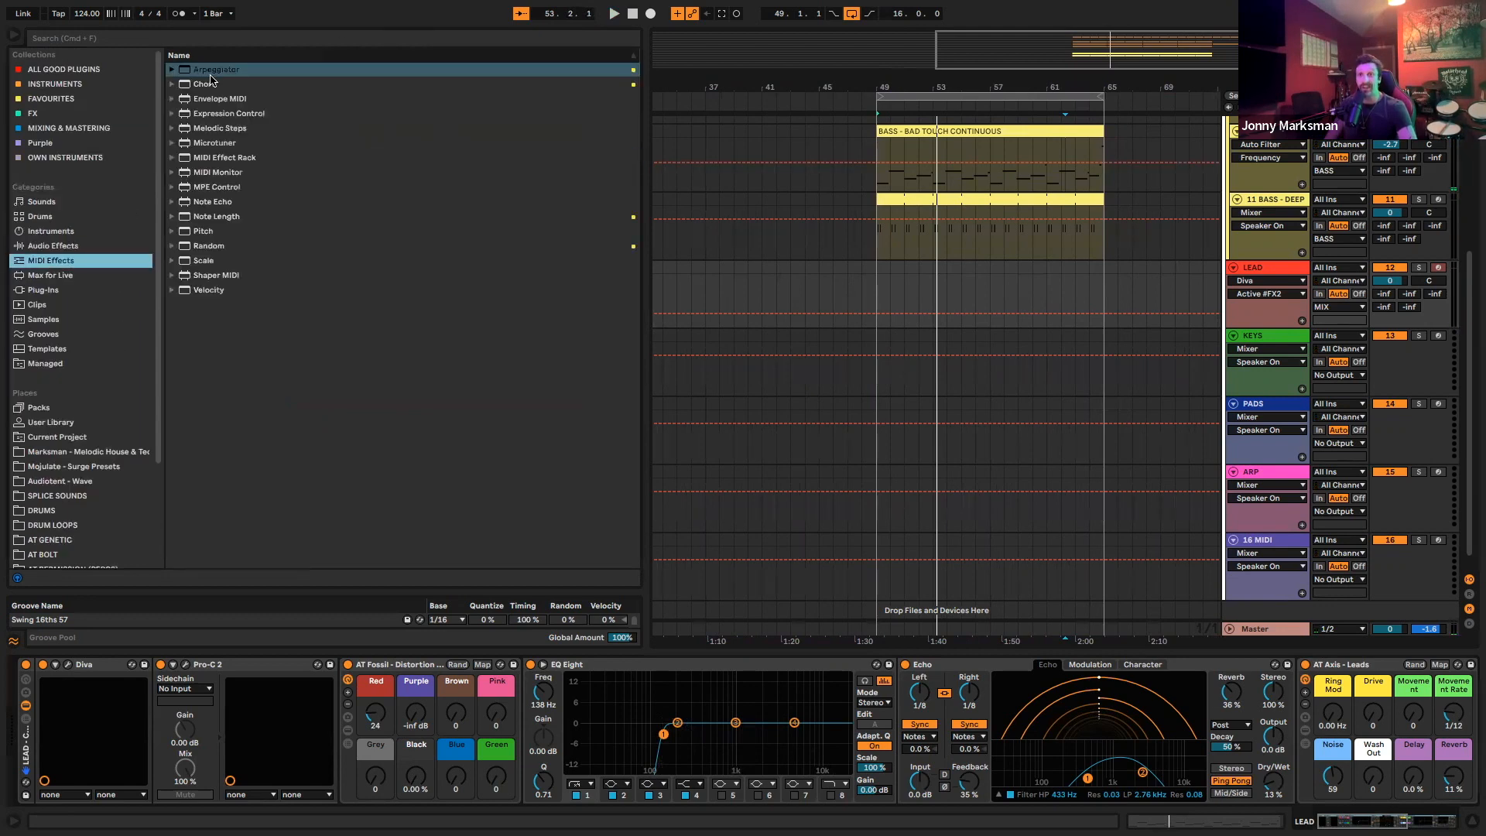
drag(209, 74, 358, 77)
drag(935, 289, 936, 295)
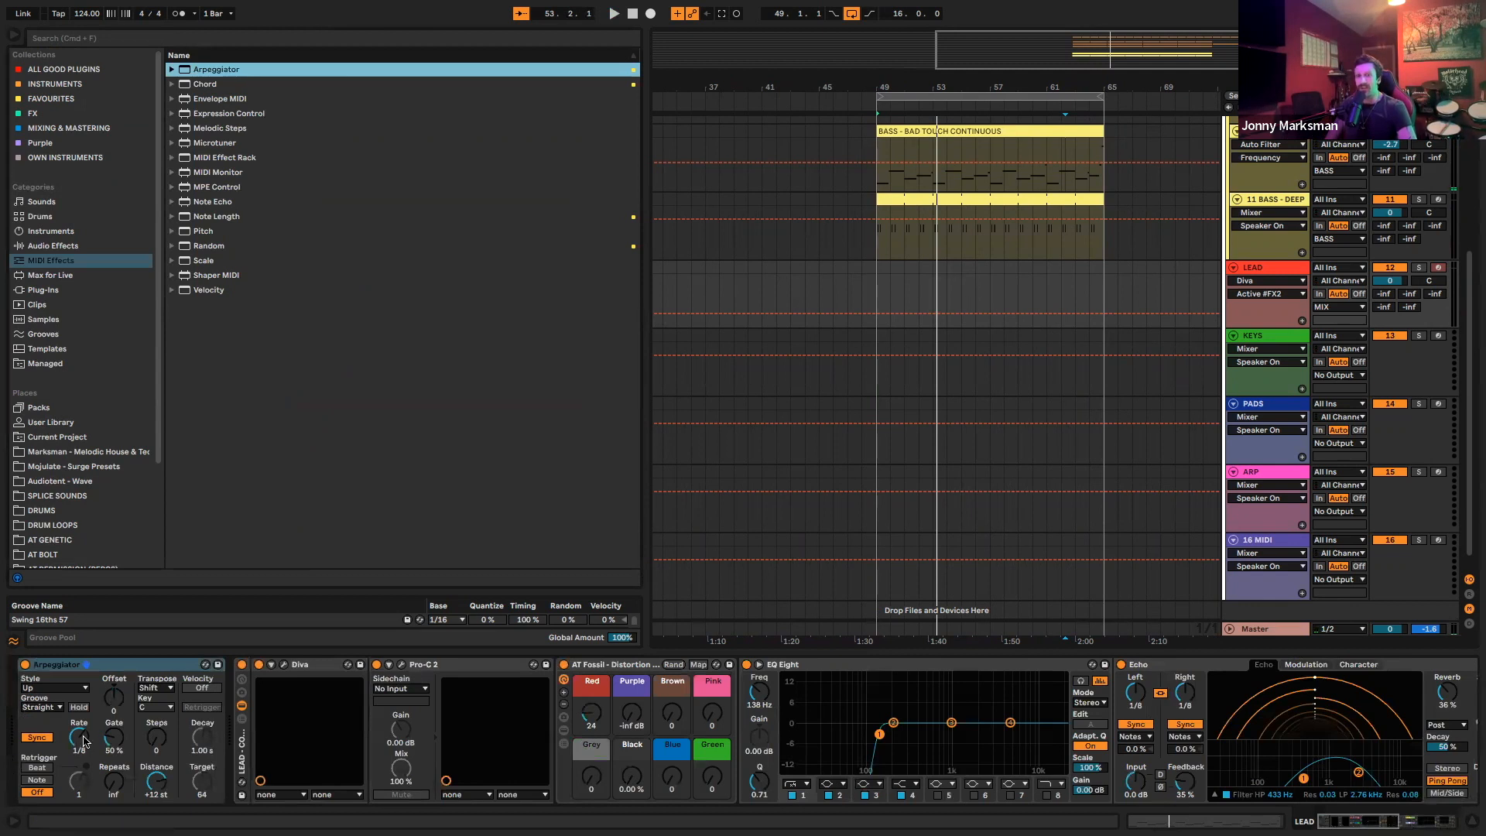
drag(83, 741, 83, 736)
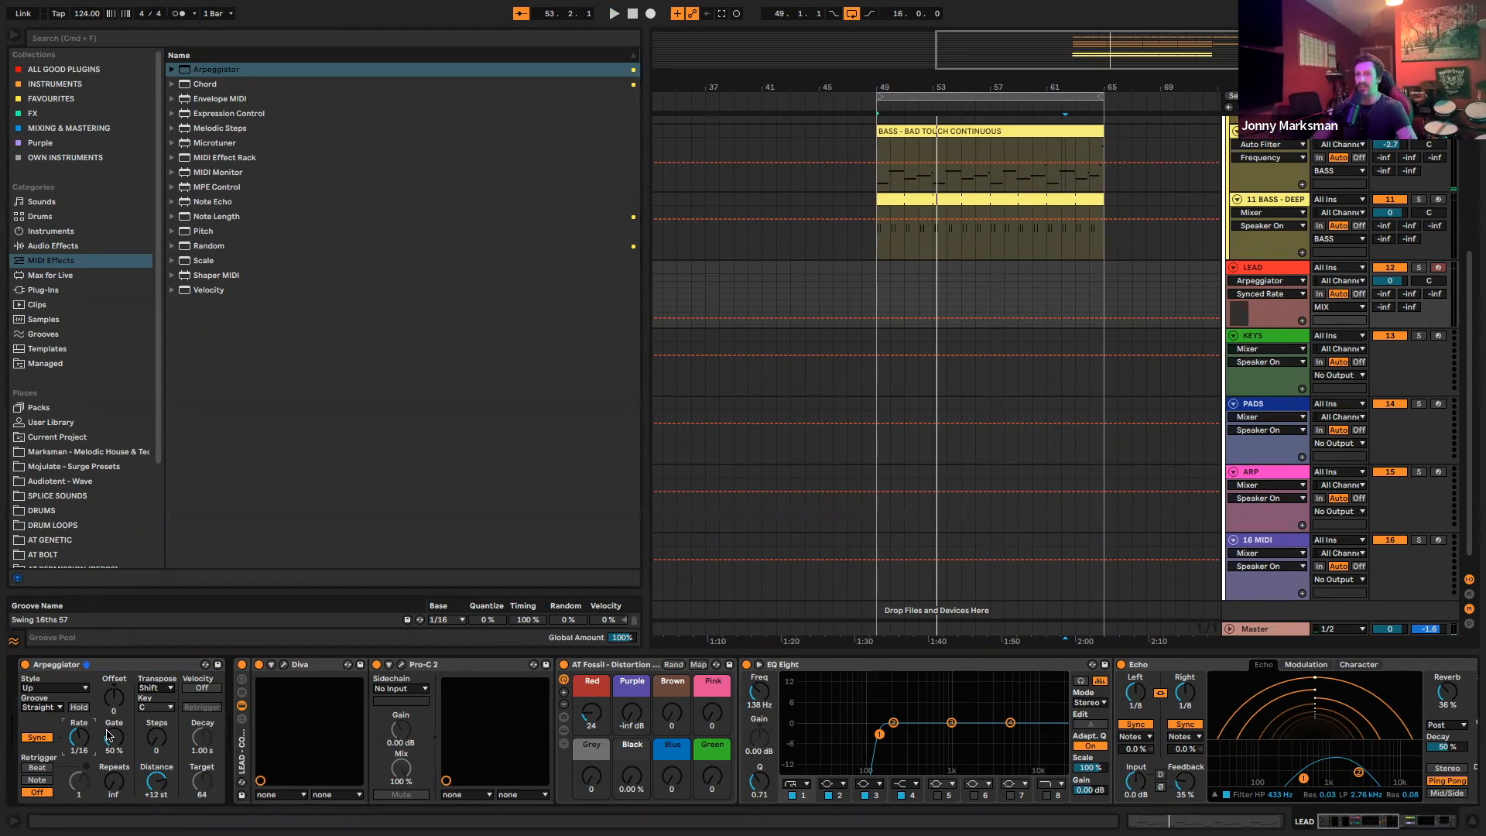
Lower the LEAD track's volume to -12.6 dB and shorten Diva's envelope releases, with Env2 Release at 42
key(Tab)
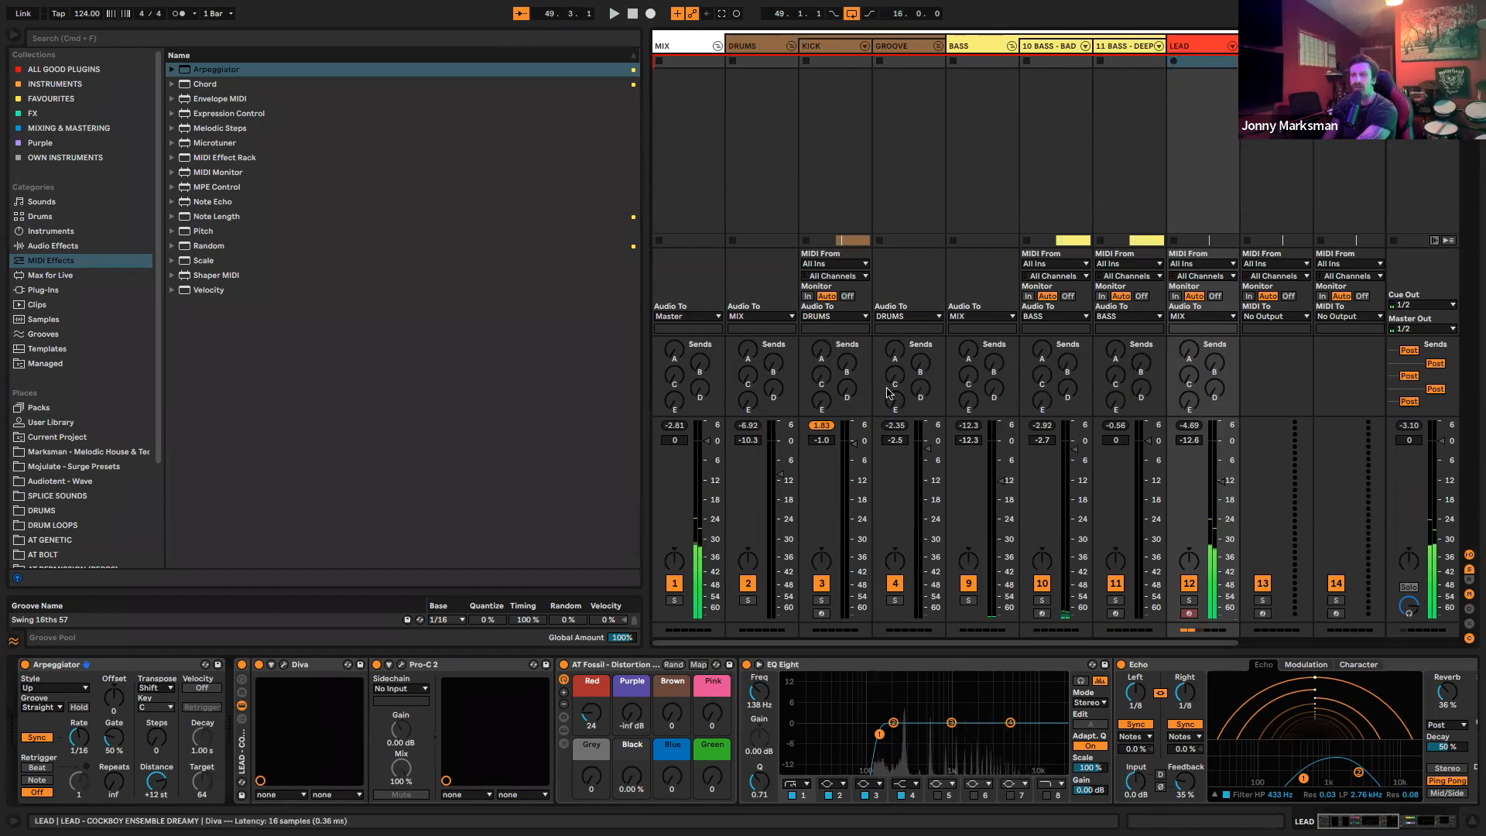
drag(842, 207, 841, 215)
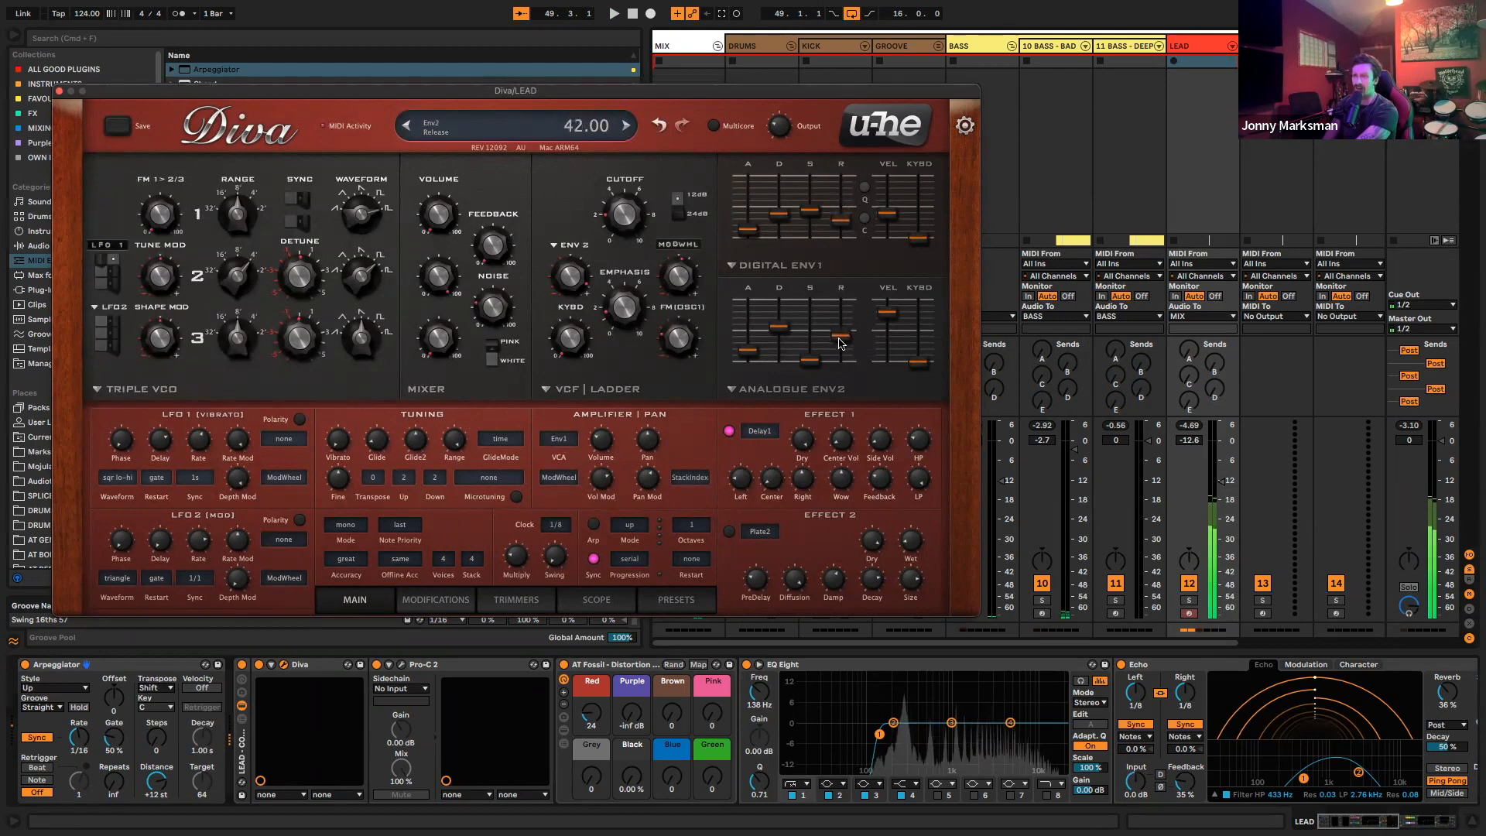
click(59, 92)
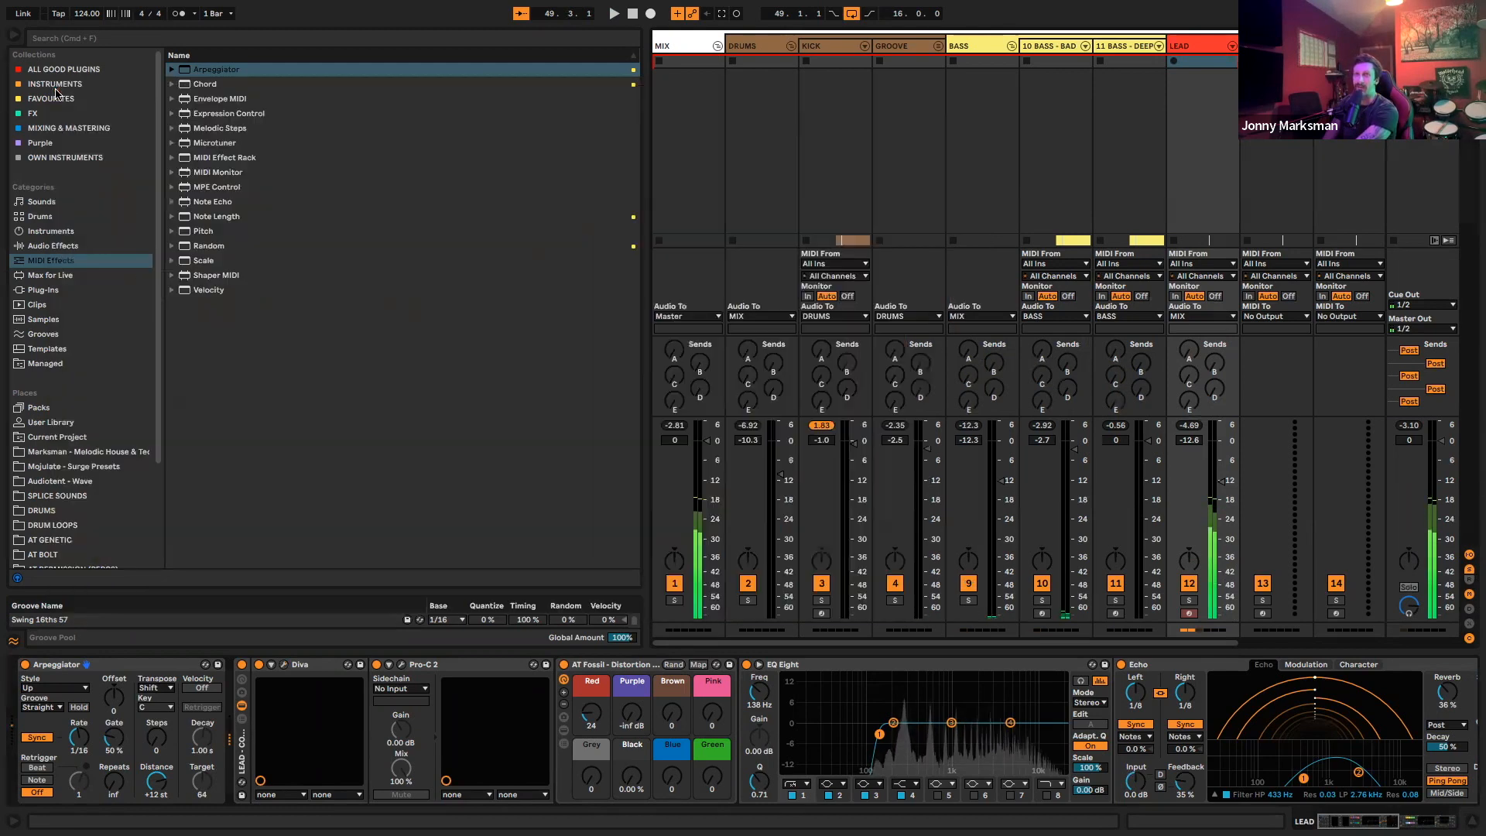
Adjust the feedback of the Delay1 effect in the LEAD track's Diva and play back the loop
scroll(223, 671, right, 2)
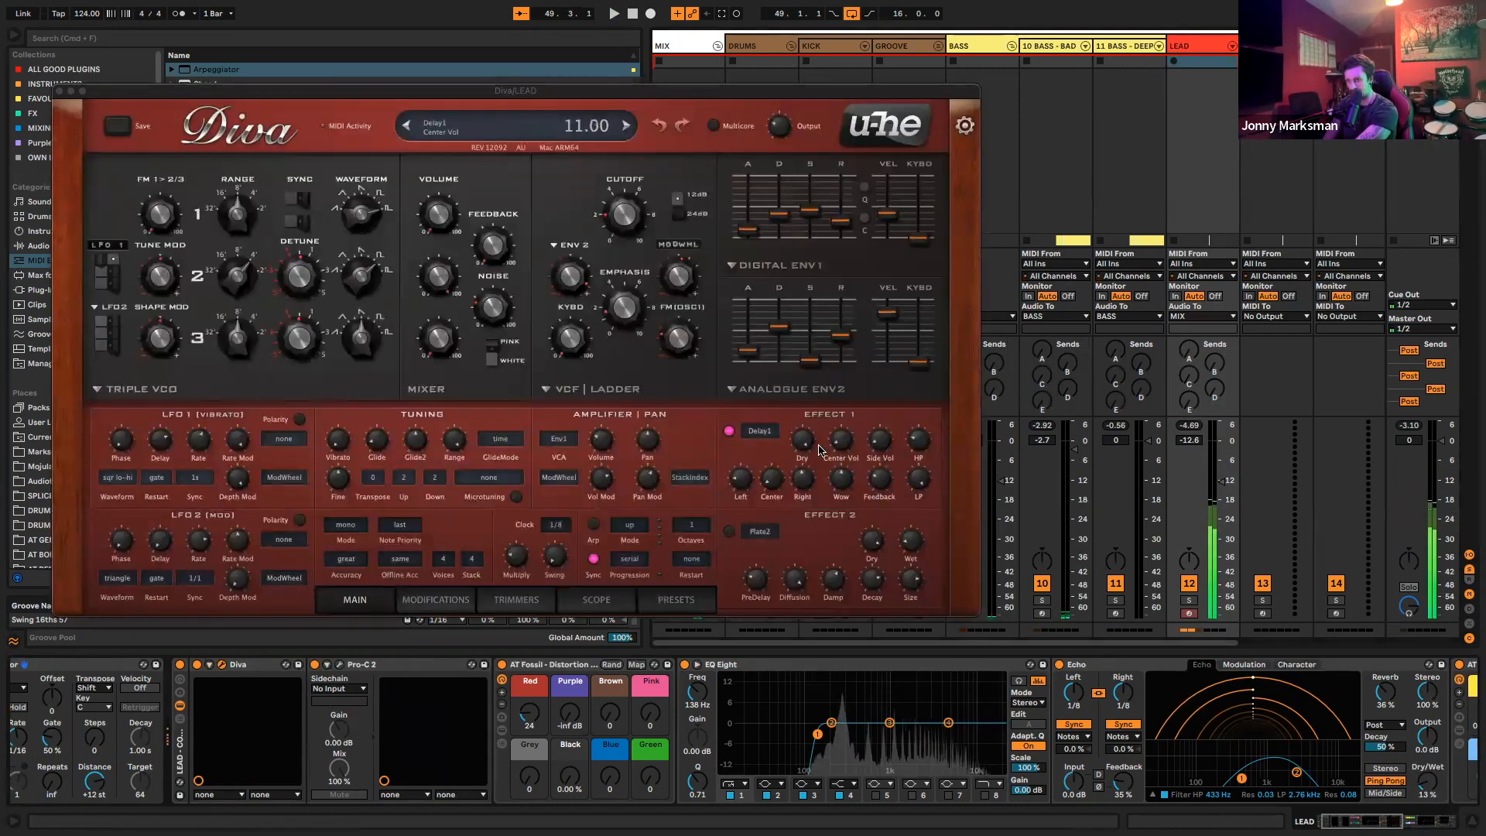
scroll(843, 448, down, 3)
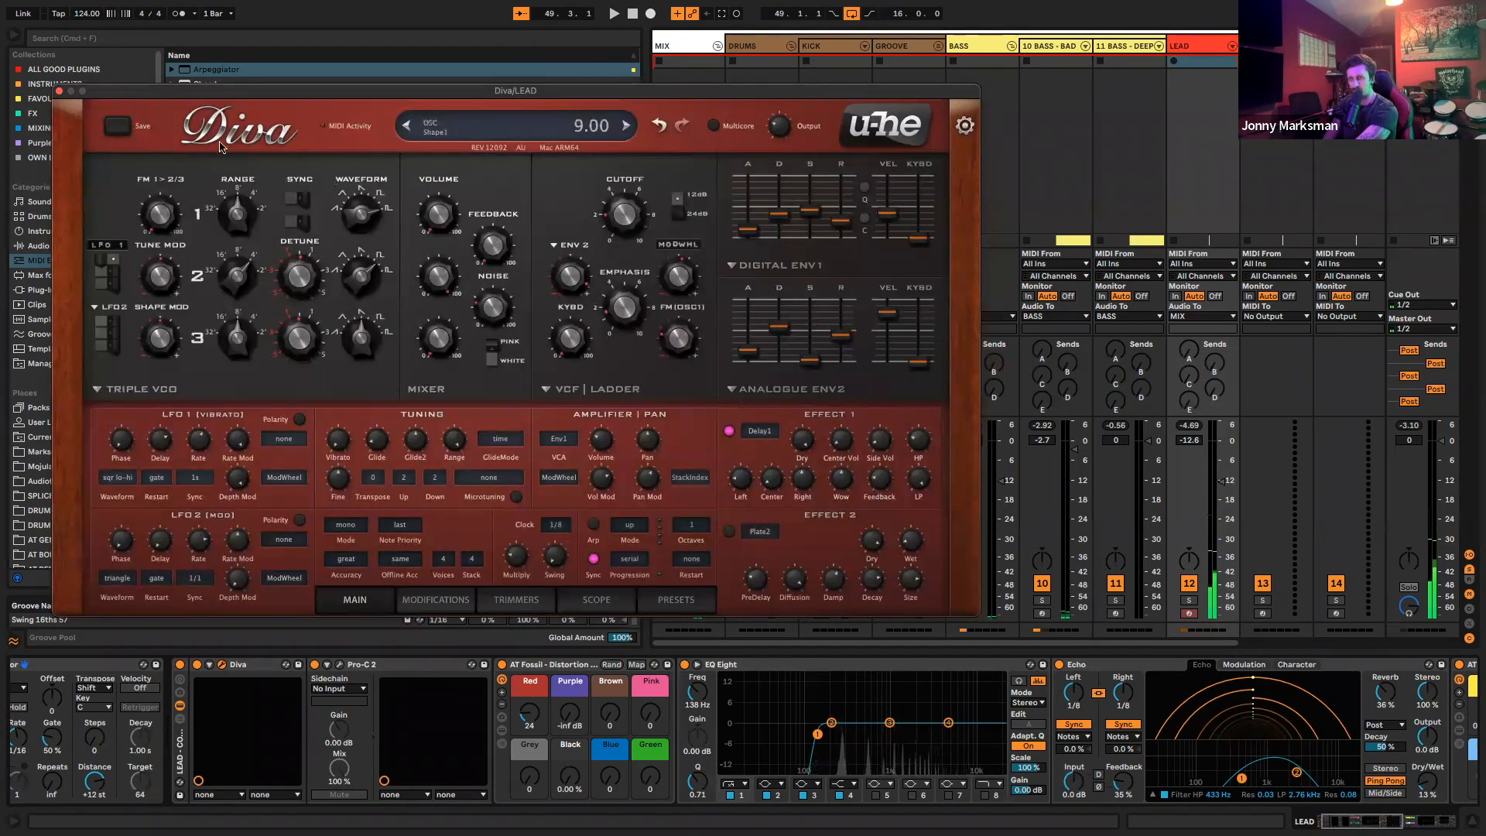
click(60, 91)
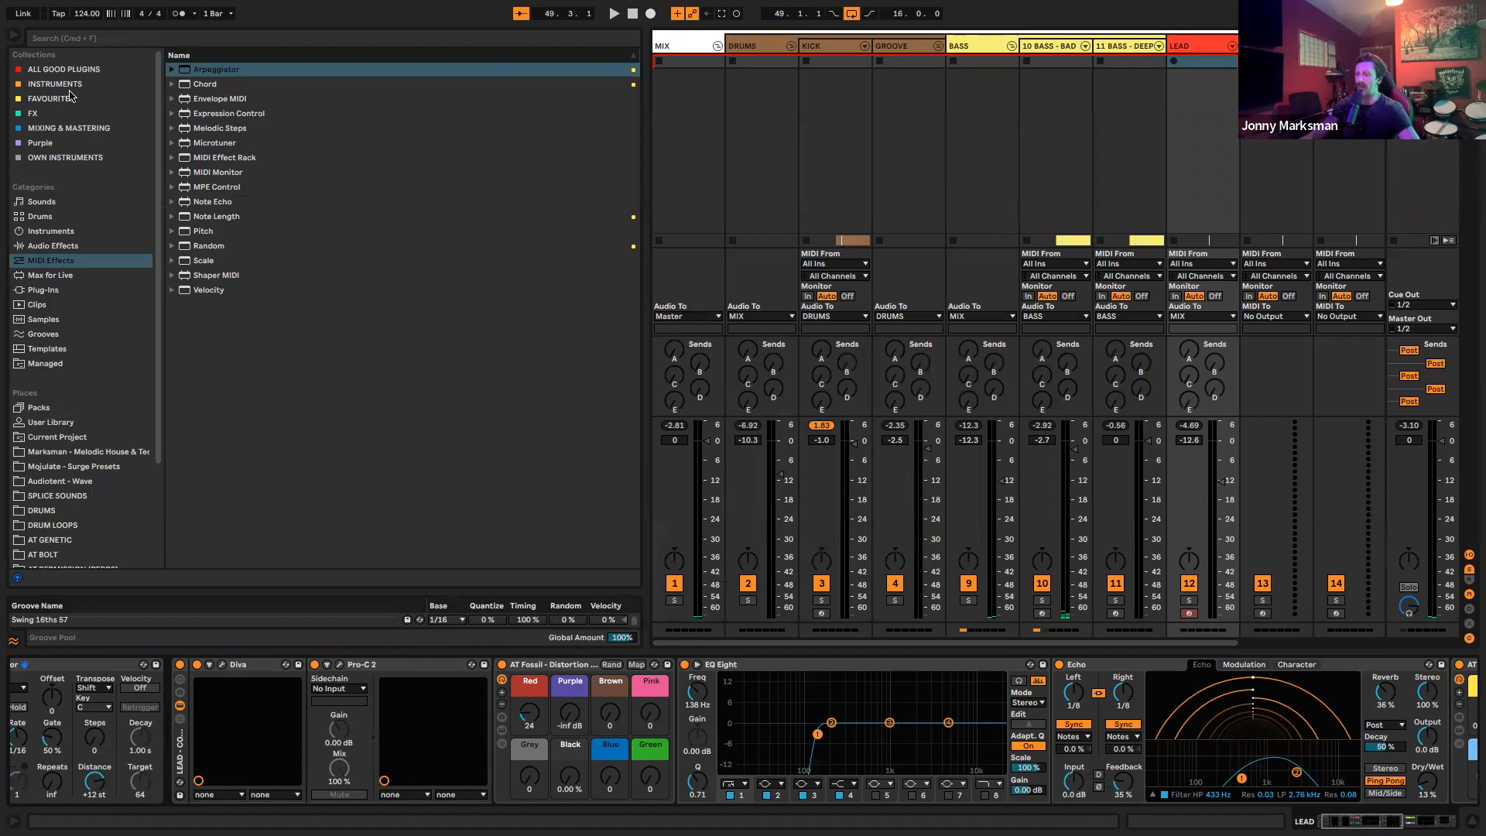
key(space)
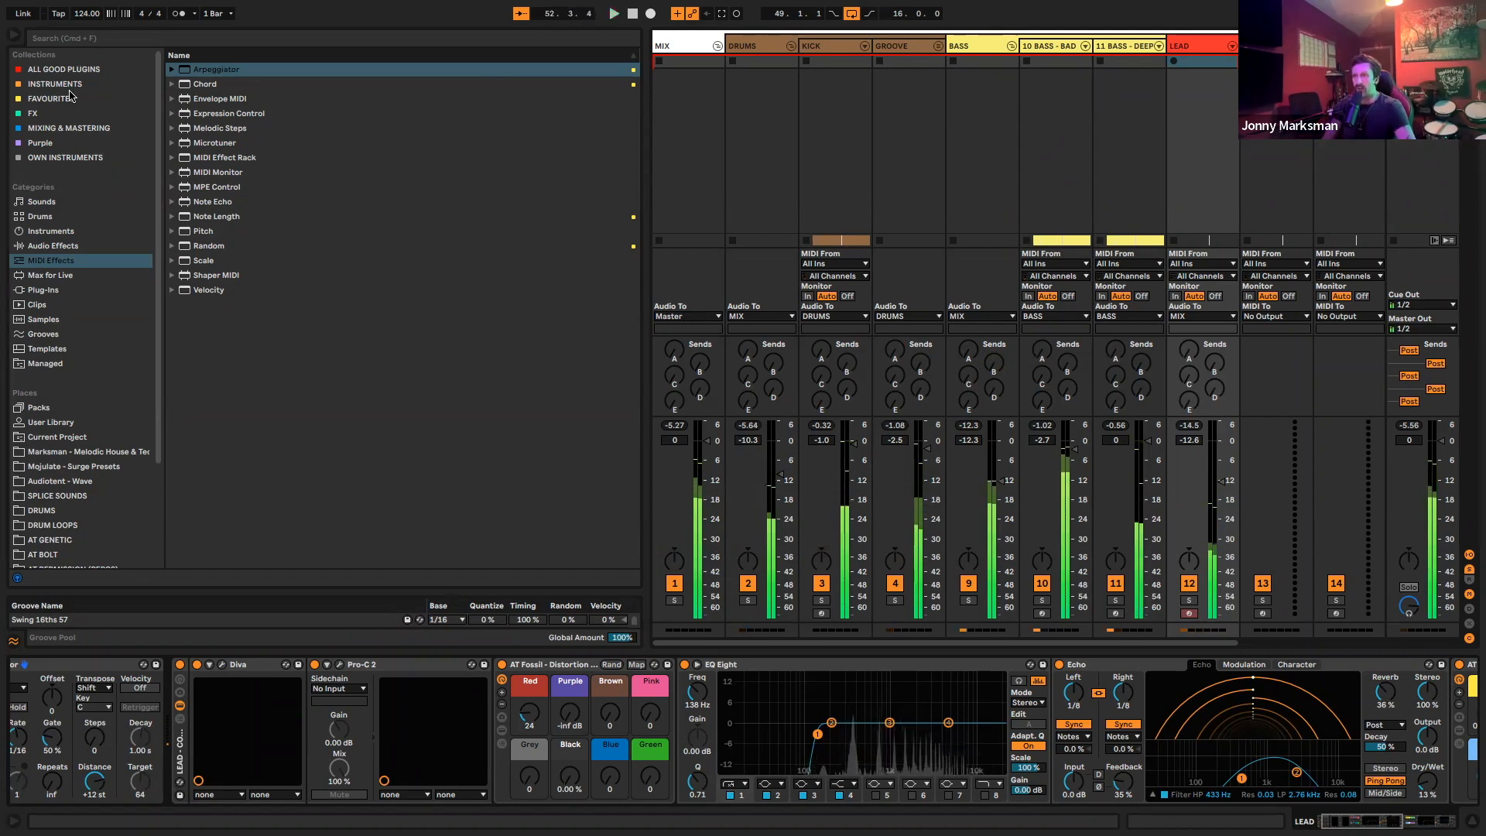
Copy the BASS - BAD TOUCH CONTINUOUS clip to the LEAD track at bar 49 in the arrangement
key(Tab)
scroll(776, 232, up, 6)
scroll(793, 243, right, 6)
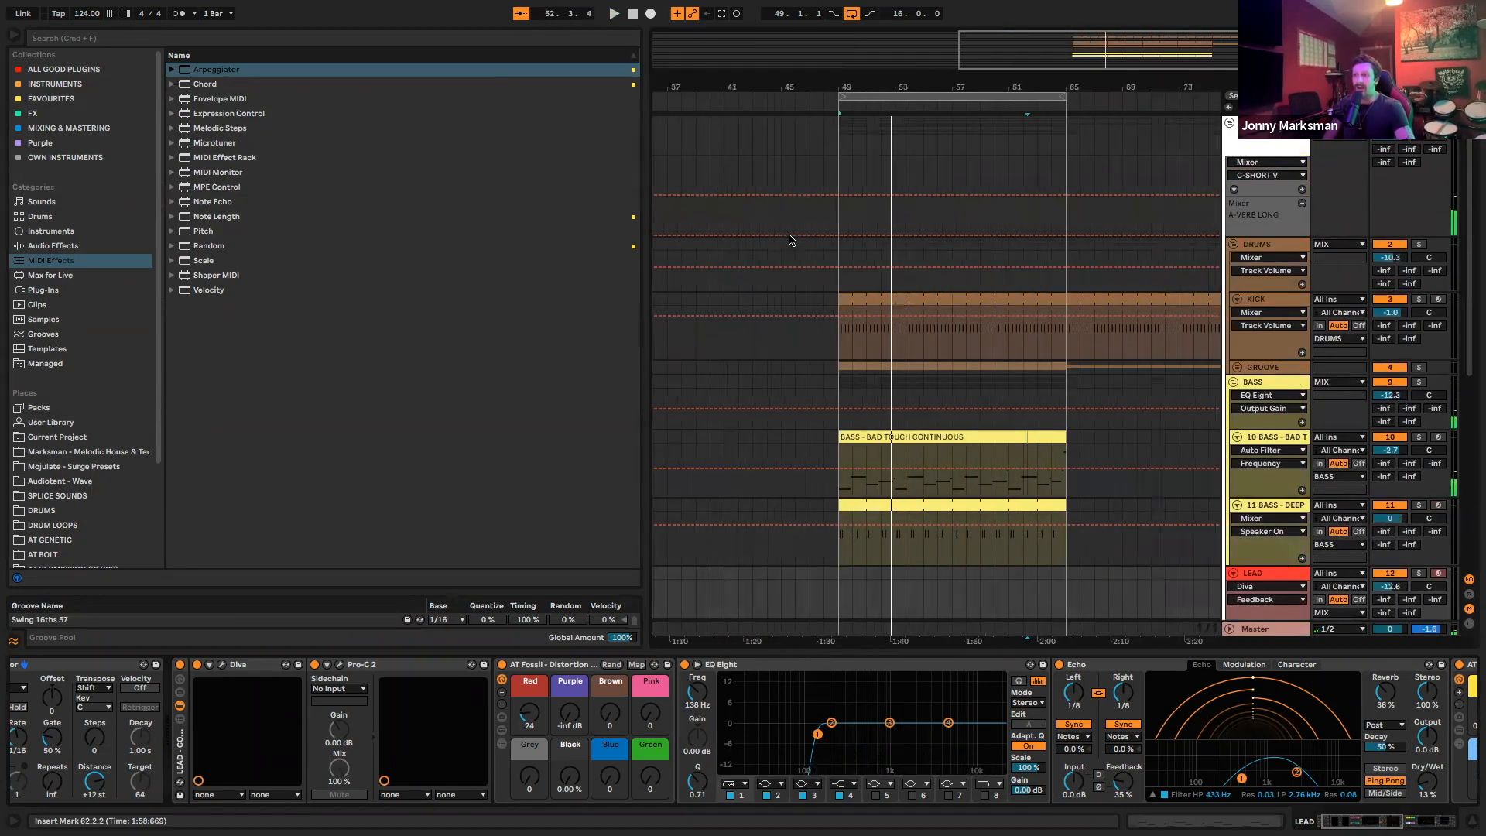
scroll(789, 243, right, 3)
scroll(866, 290, down, 3)
click(842, 323)
scroll(829, 370, down, 3)
click(759, 350)
key(super+v)
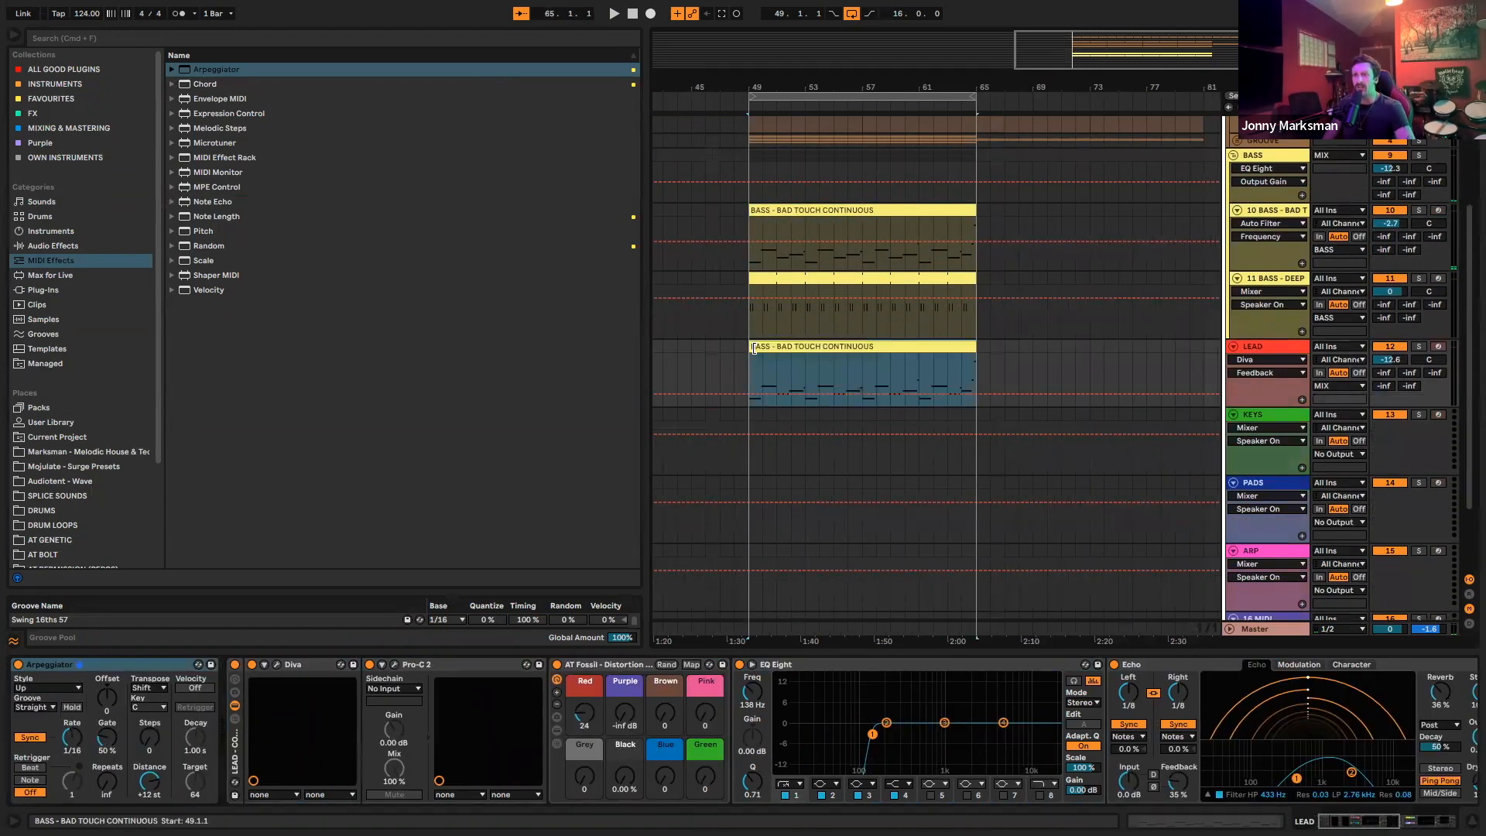
Delete the short G#2 and C#3 passing notes from the copied clip on the LEAD track
double_click(828, 349)
drag(565, 598, 653, 641)
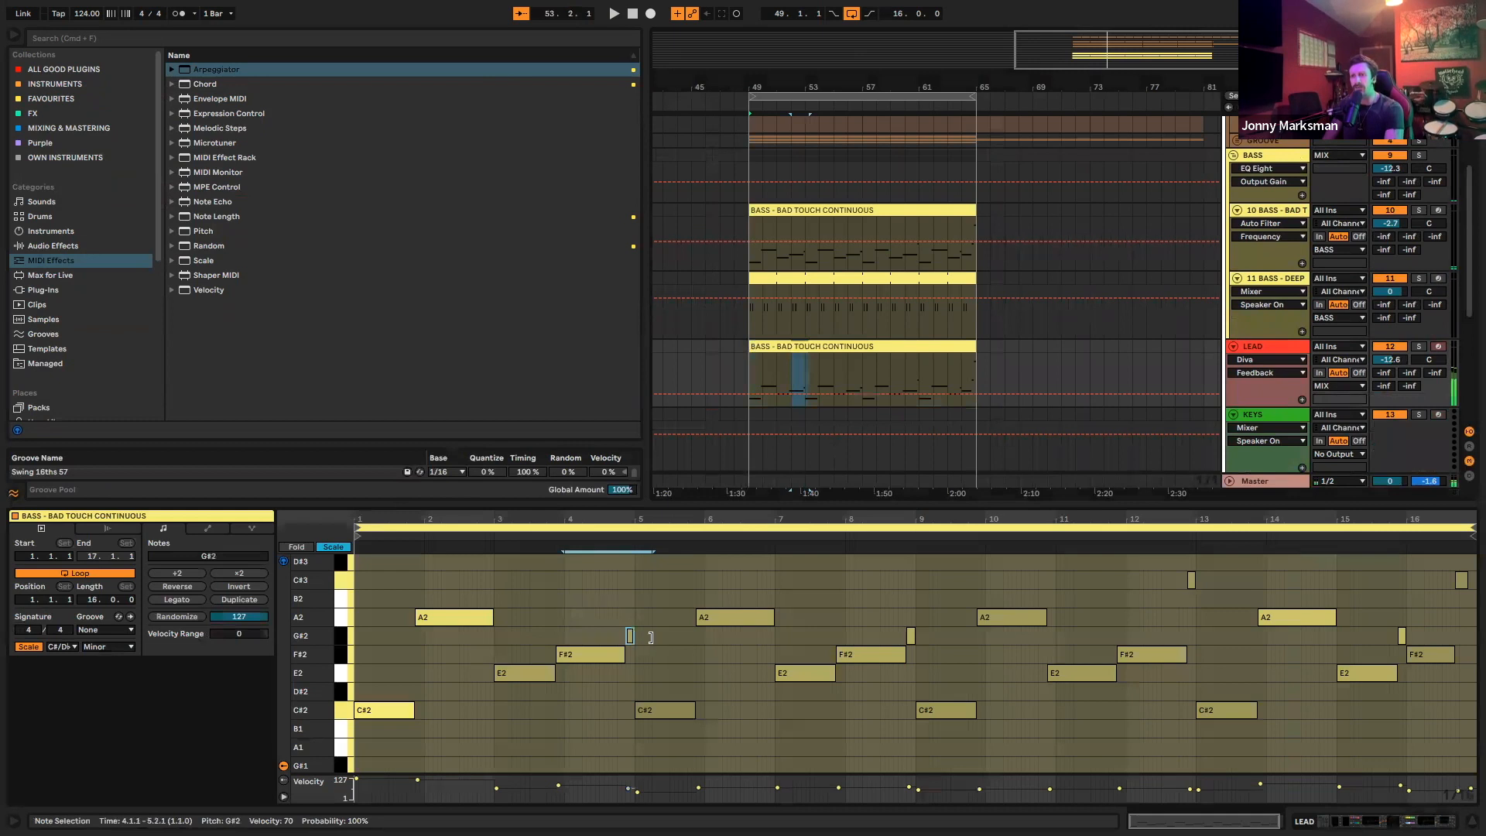
drag(912, 615, 901, 640)
key(Delete)
drag(672, 623, 604, 636)
key(Delete)
drag(1213, 608, 1162, 580)
key(Delete)
drag(1417, 593, 1391, 636)
key(Delete)
drag(1474, 568, 1430, 628)
key(Delete)
Apply Legato to all notes in the LEAD clip and play it back
click(1405, 600)
key(super+a)
click(177, 602)
key(space)
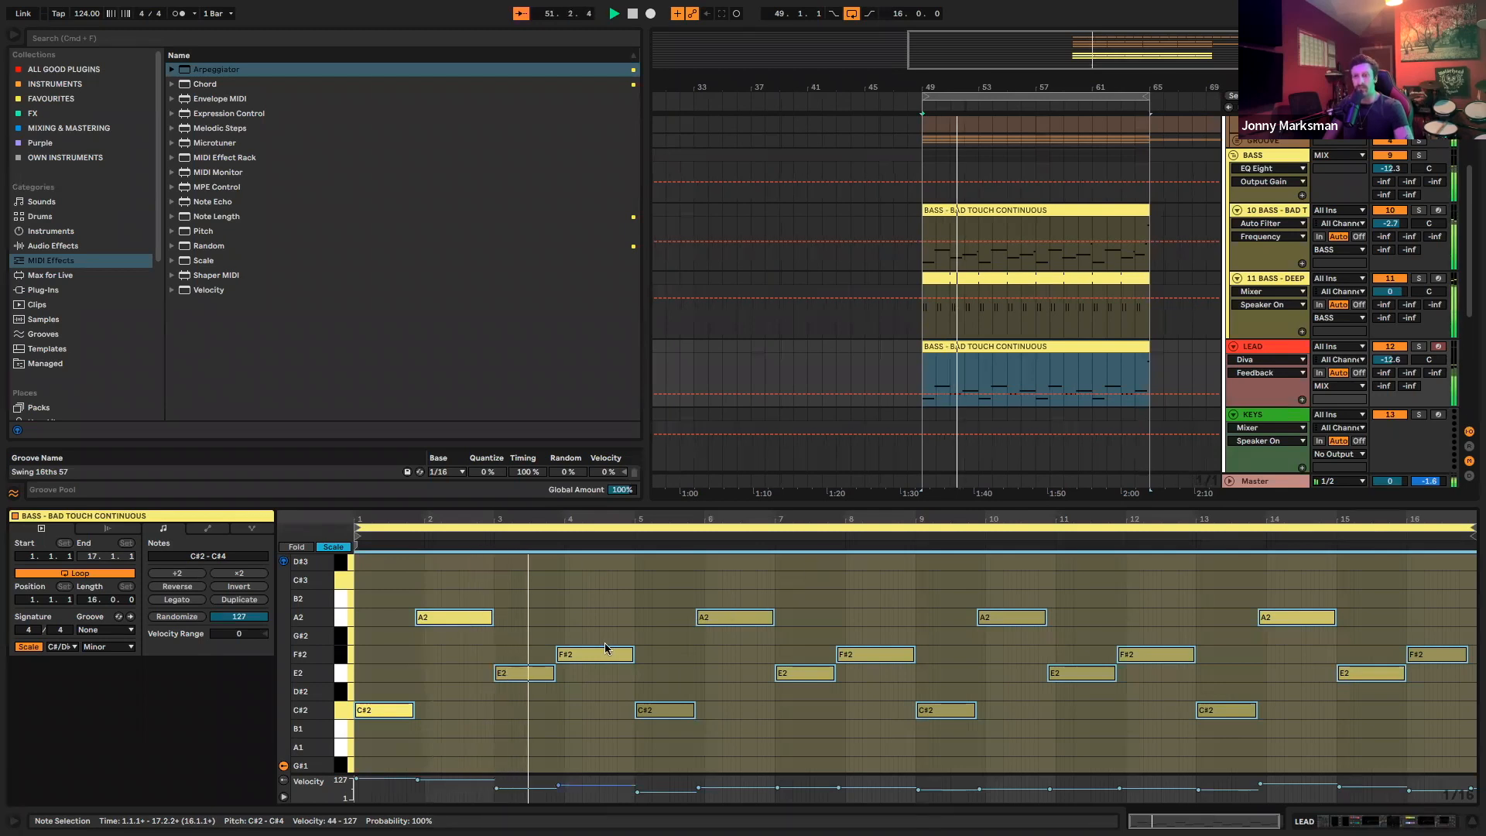
key(space)
Quantize the start of all notes in the LEAD clip to 1/4 with an amount of 60 %
drag(573, 619, 561, 619)
drag(411, 520, 590, 520)
drag(603, 617, 637, 619)
scroll(1011, 661, right, 3)
key(super+a)
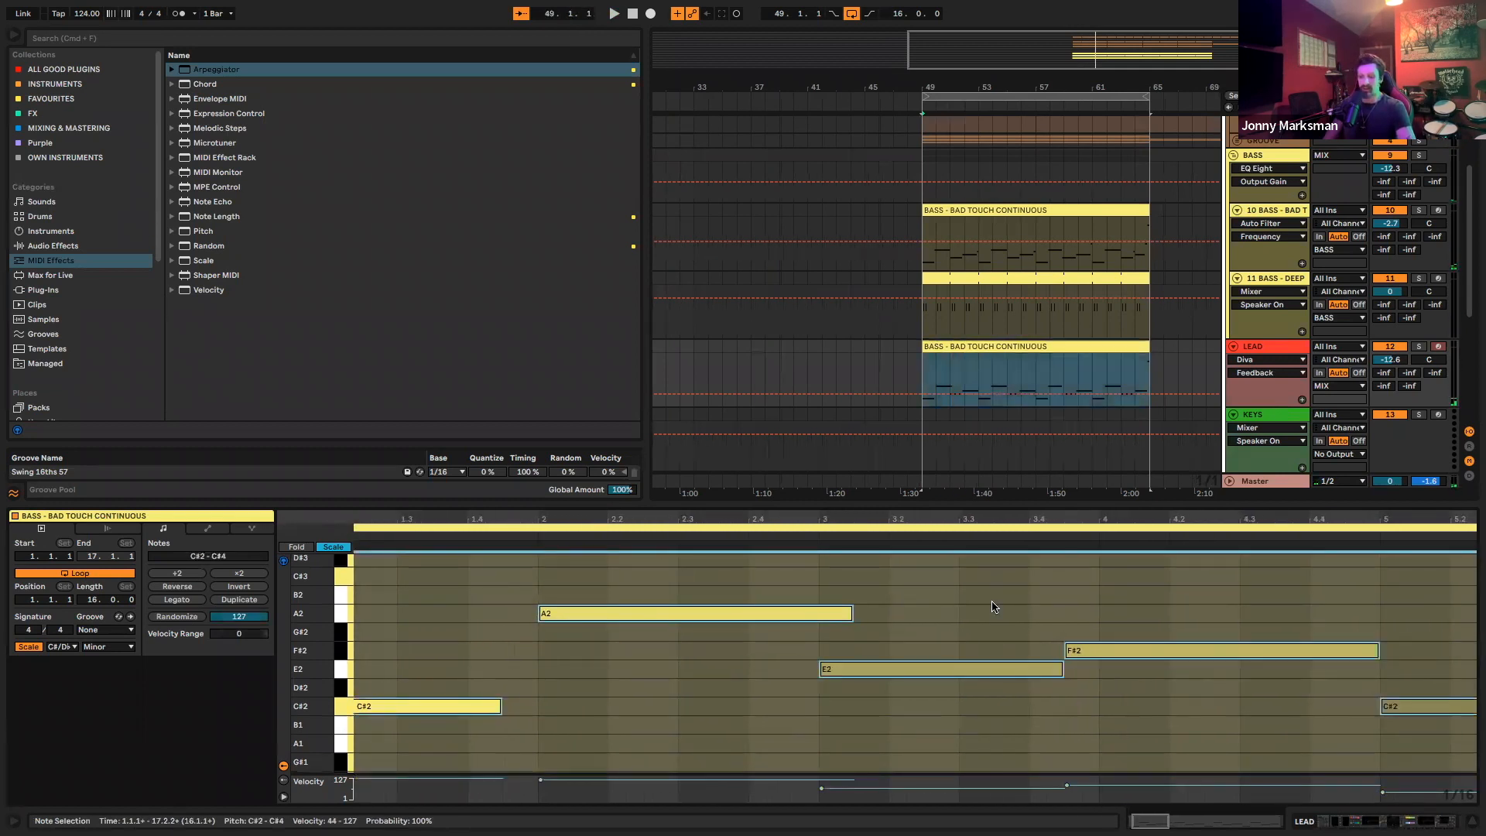
key(super+shift+u)
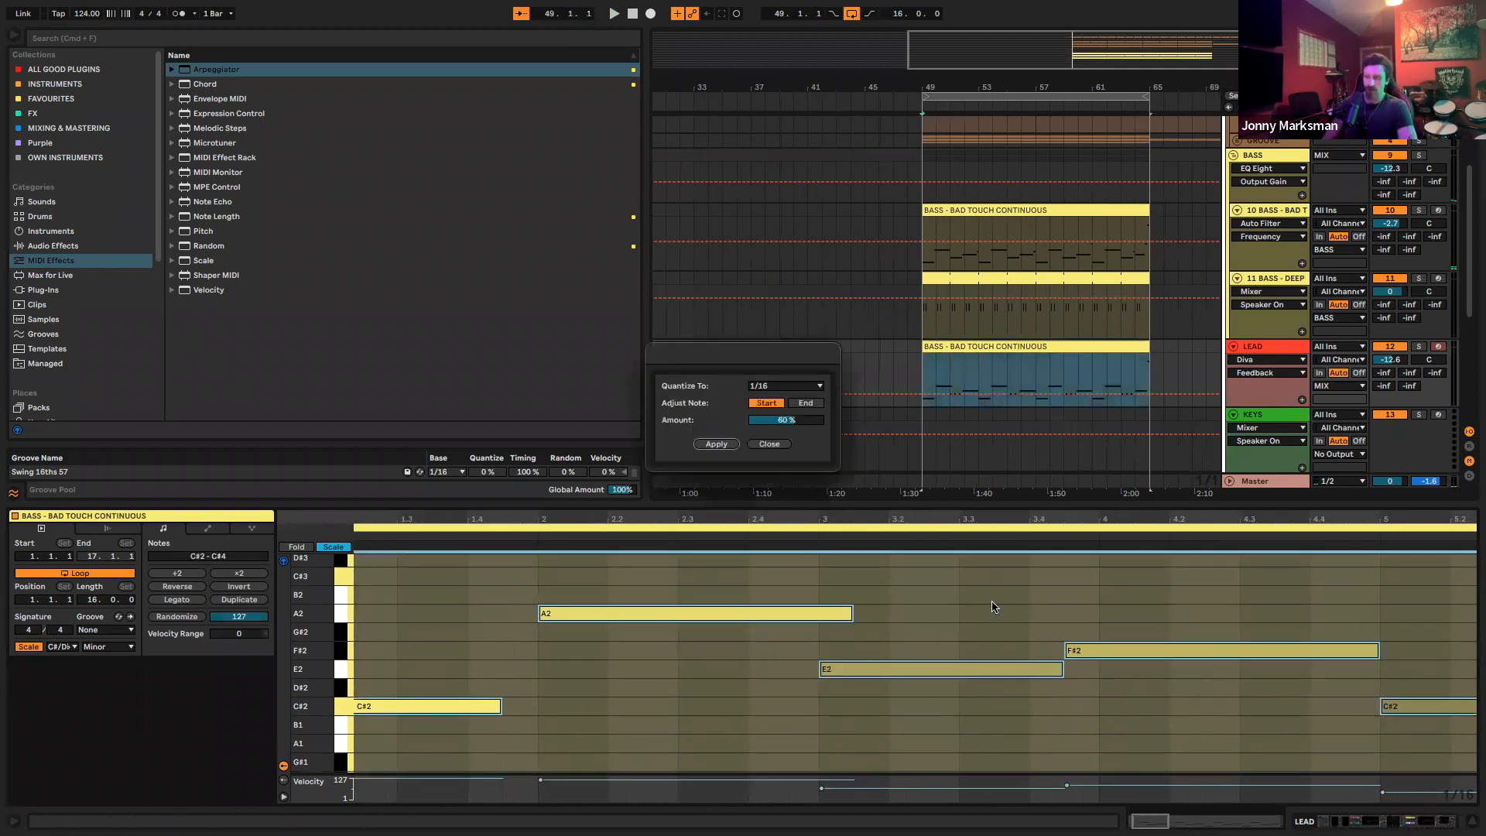
click(782, 386)
click(763, 409)
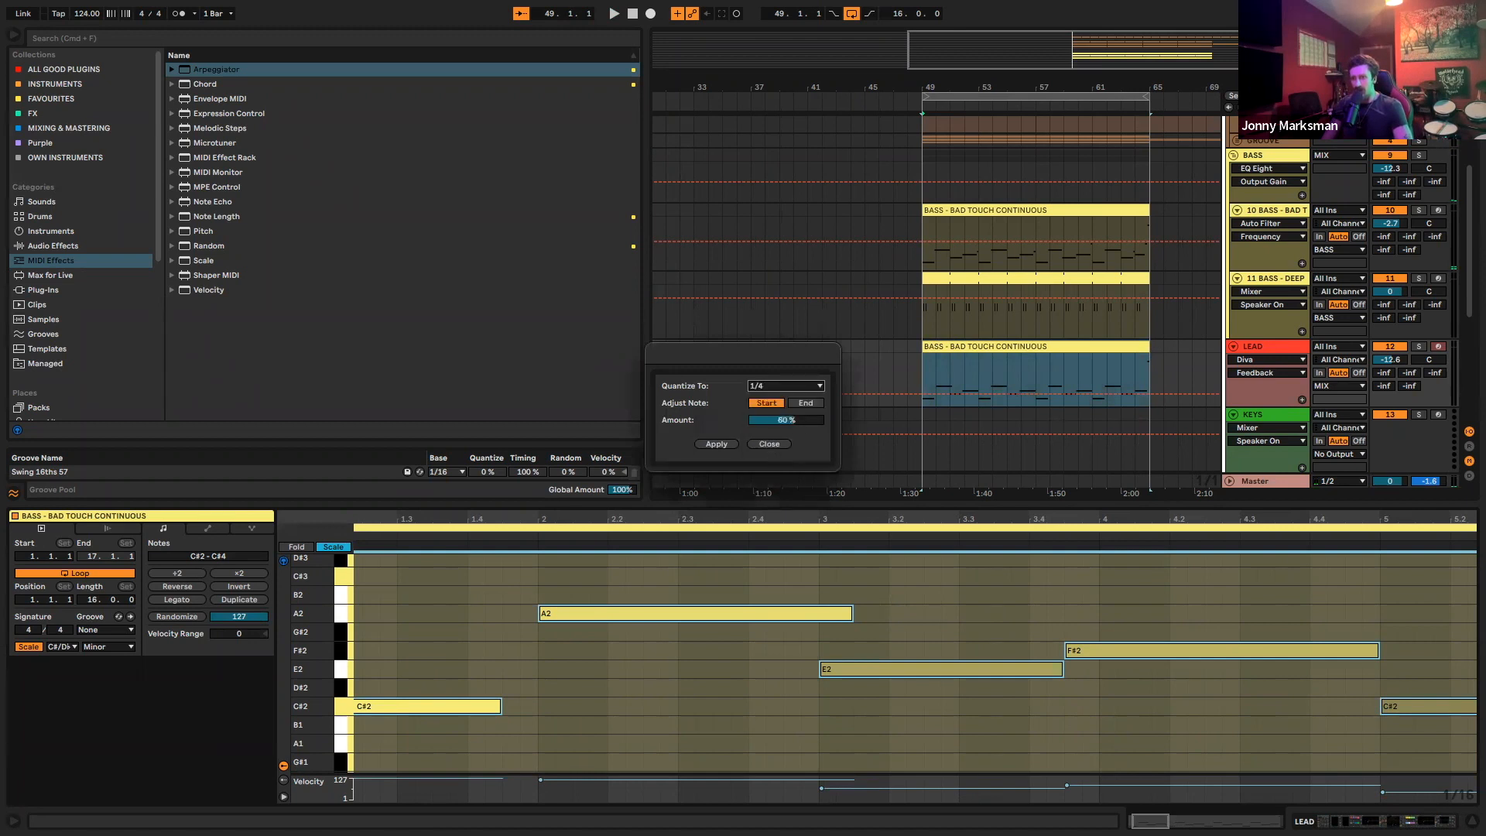
click(716, 443)
Move the first F#2 note to the start of bar 4, apply Legato to all the LEAD clip's notes, and play back
key(minus)
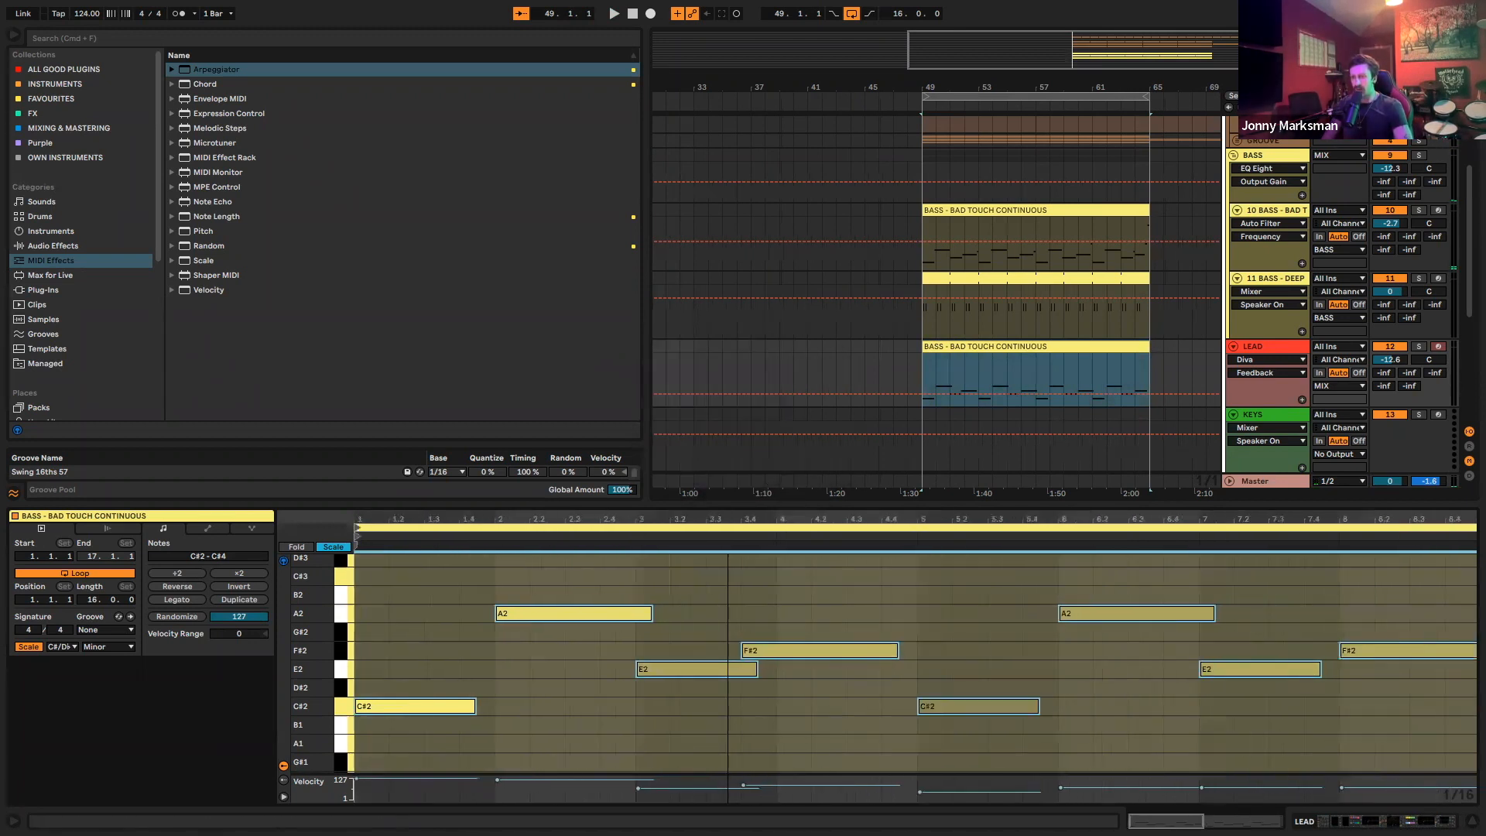
key(minus)
click(579, 651)
drag(589, 653, 584, 653)
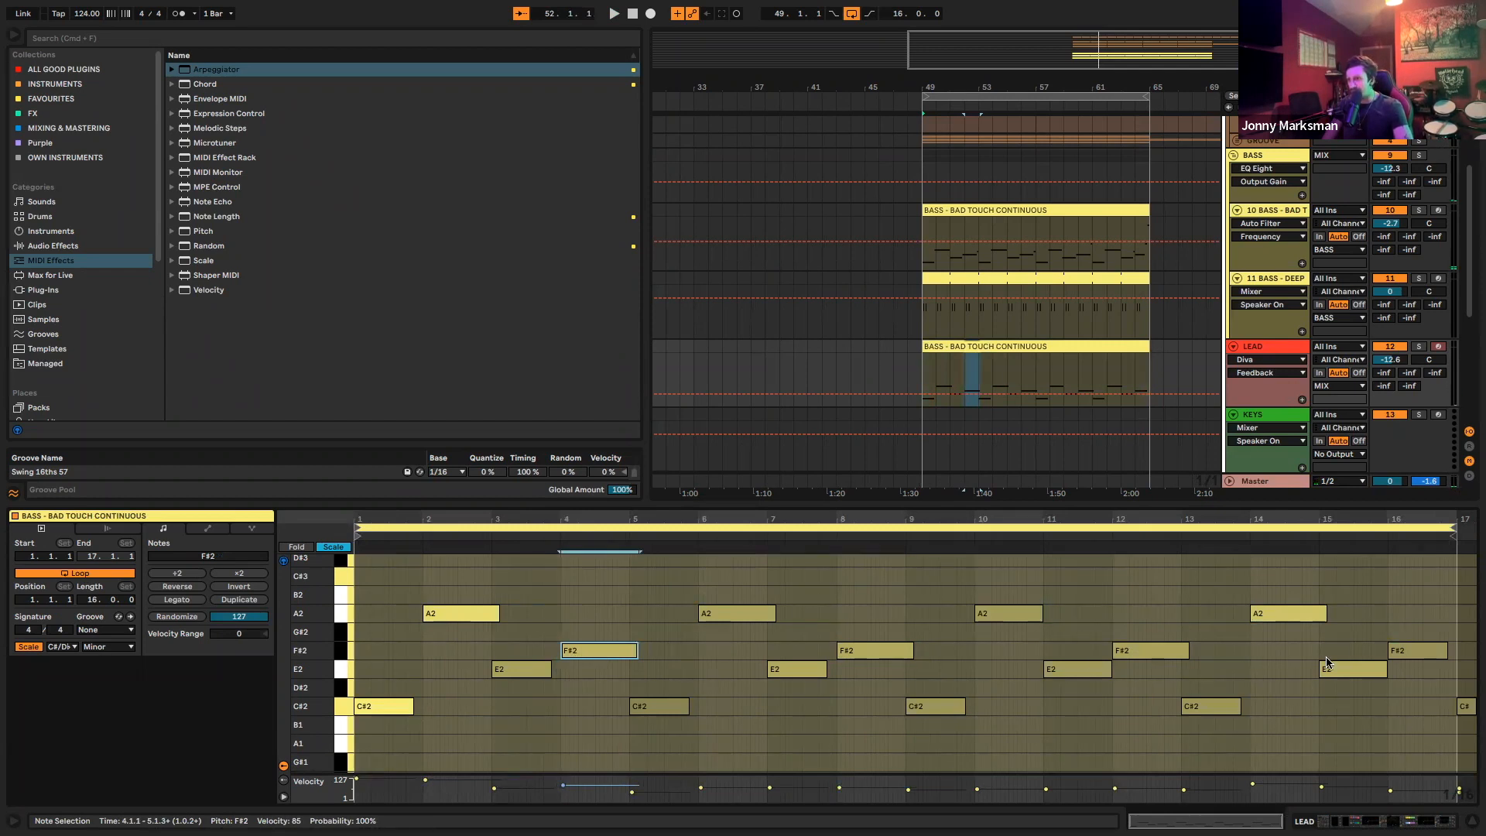
click(1268, 652)
key(super+a)
click(176, 600)
click(997, 589)
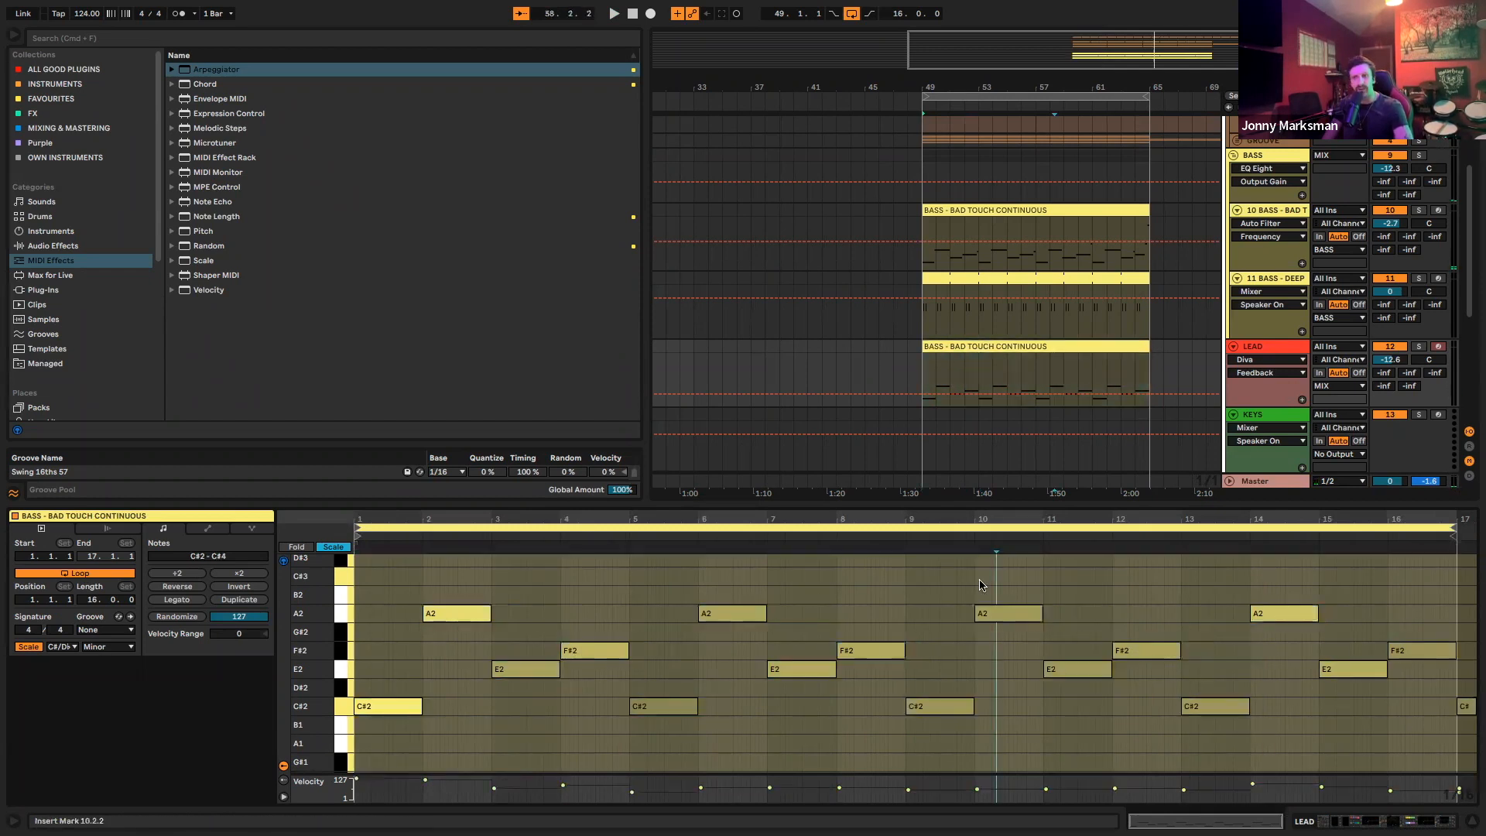
key(space)
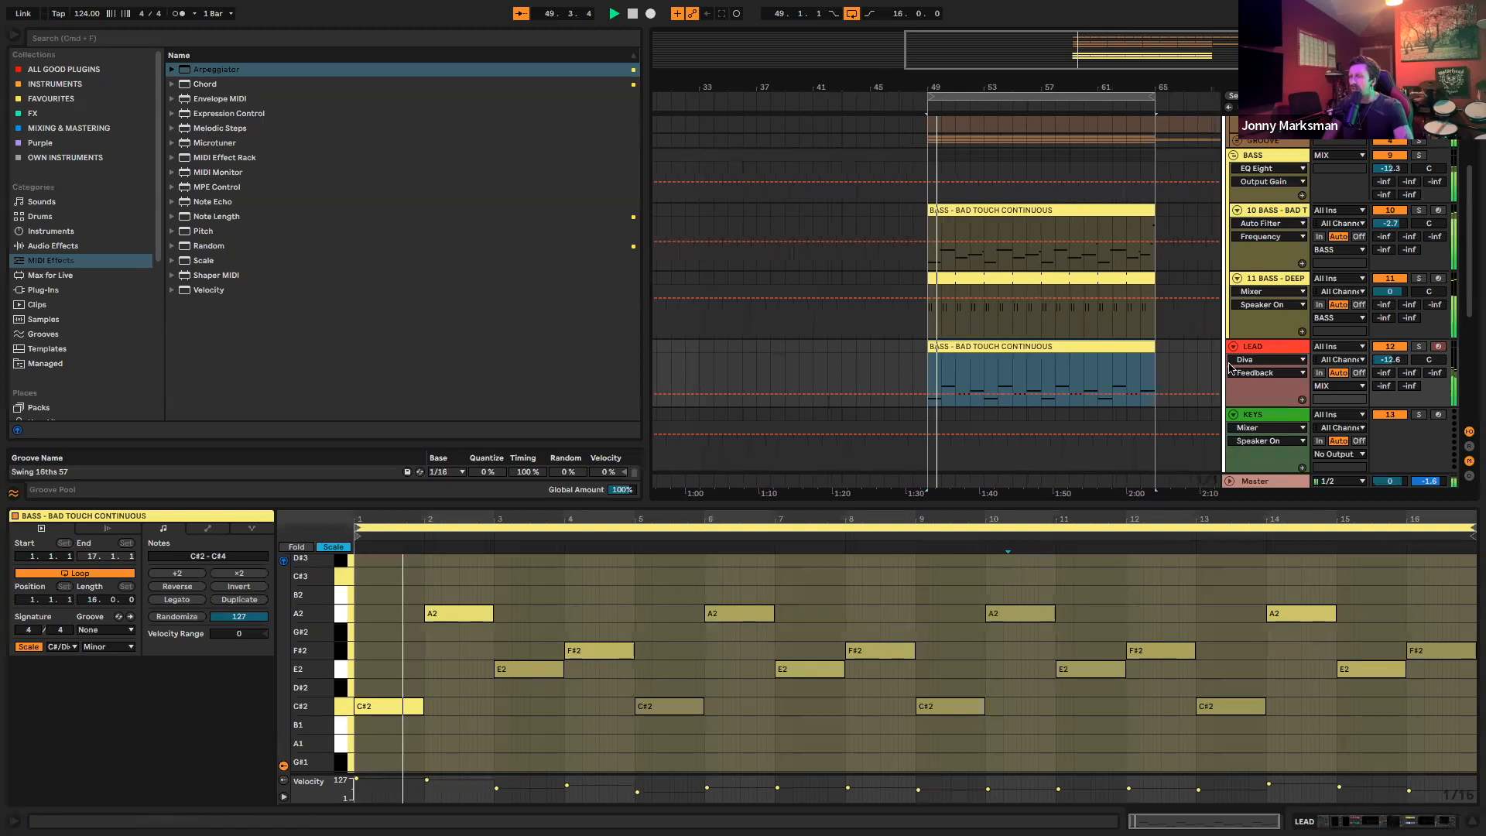
Try to raise the velocity of all notes during playback, with the arrangement's clips selected together
key(super+a)
click(696, 785)
key(super+a)
drag(695, 790, 699, 767)
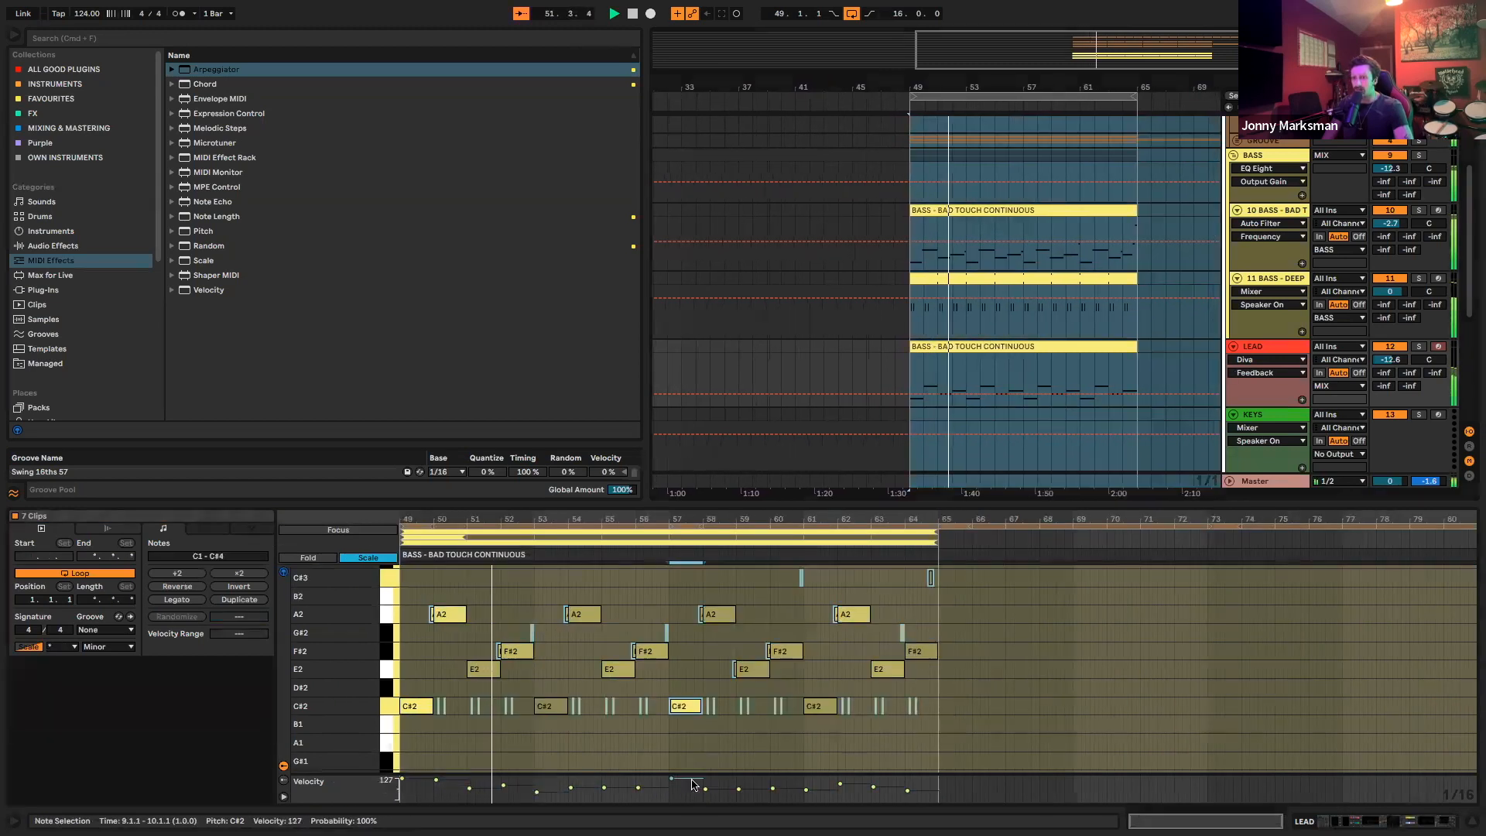
click(756, 745)
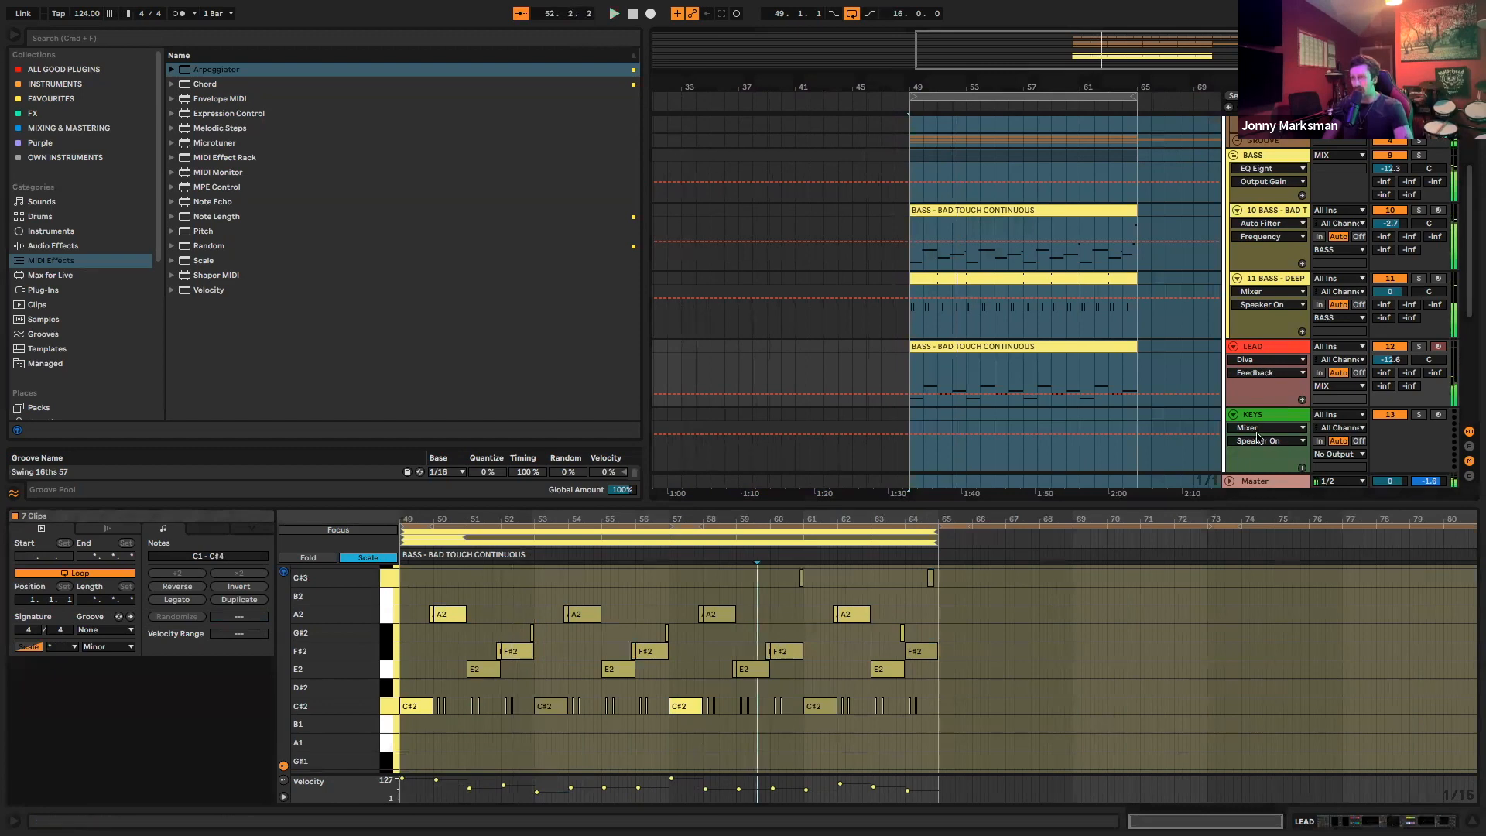
key(space)
Raise the velocity of all notes in the LEAD clip to 127 and play it back
click(1045, 346)
click(793, 733)
key(super+a)
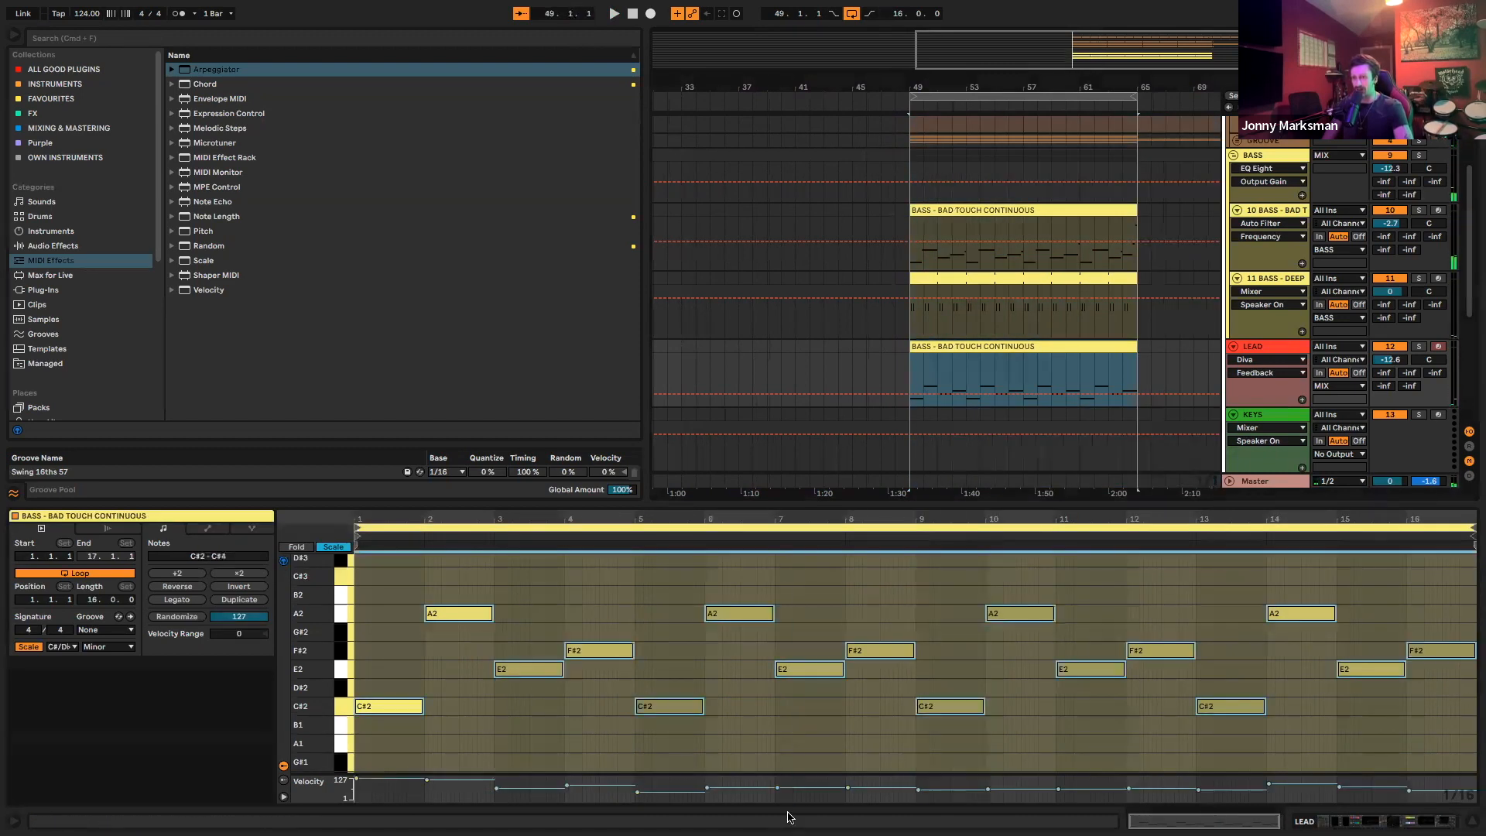
drag(777, 788, 782, 771)
key(space)
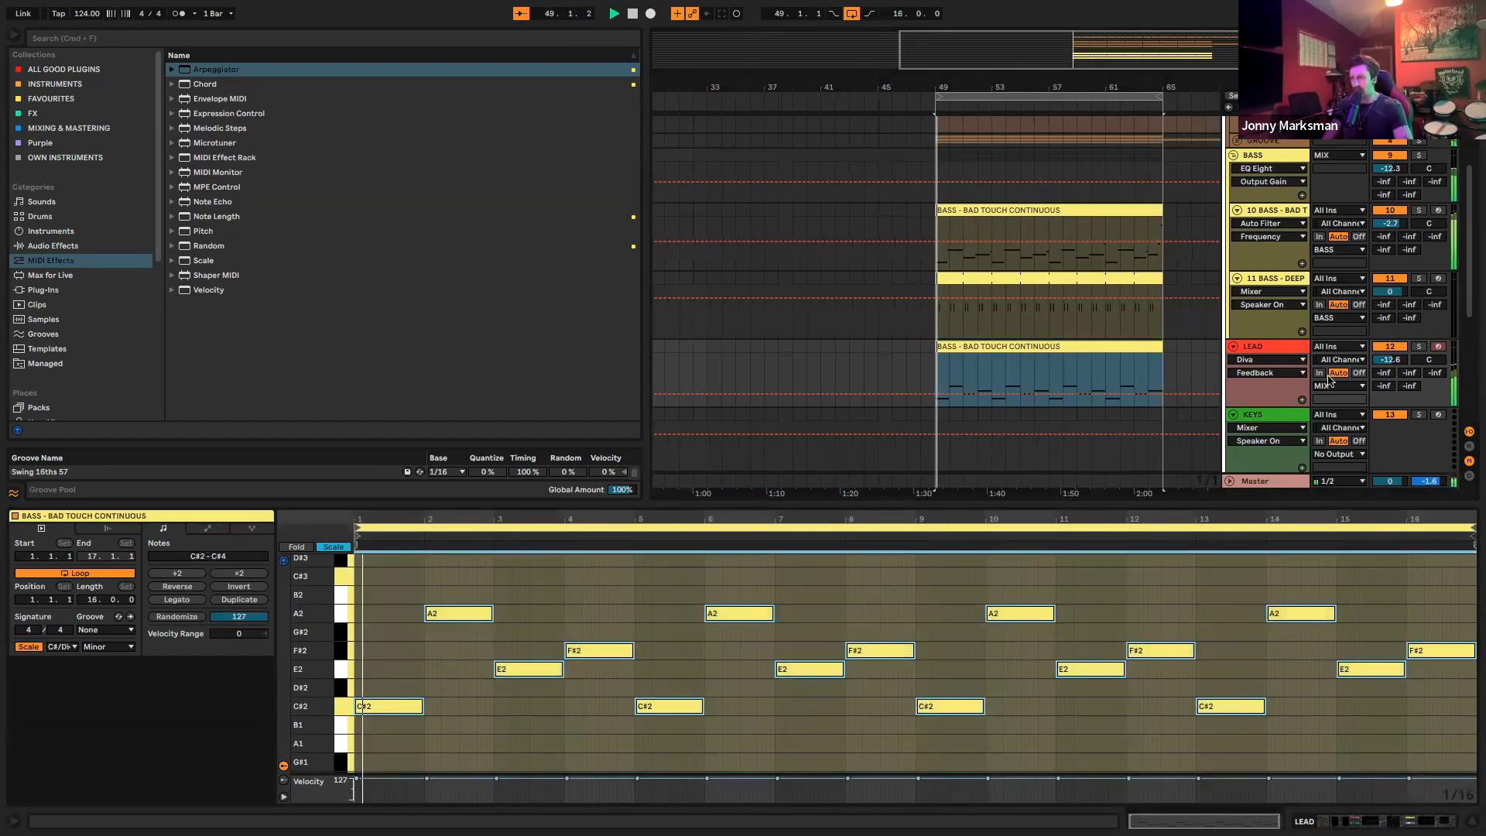
Group the LEAD track and name the group ARPS
click(1283, 346)
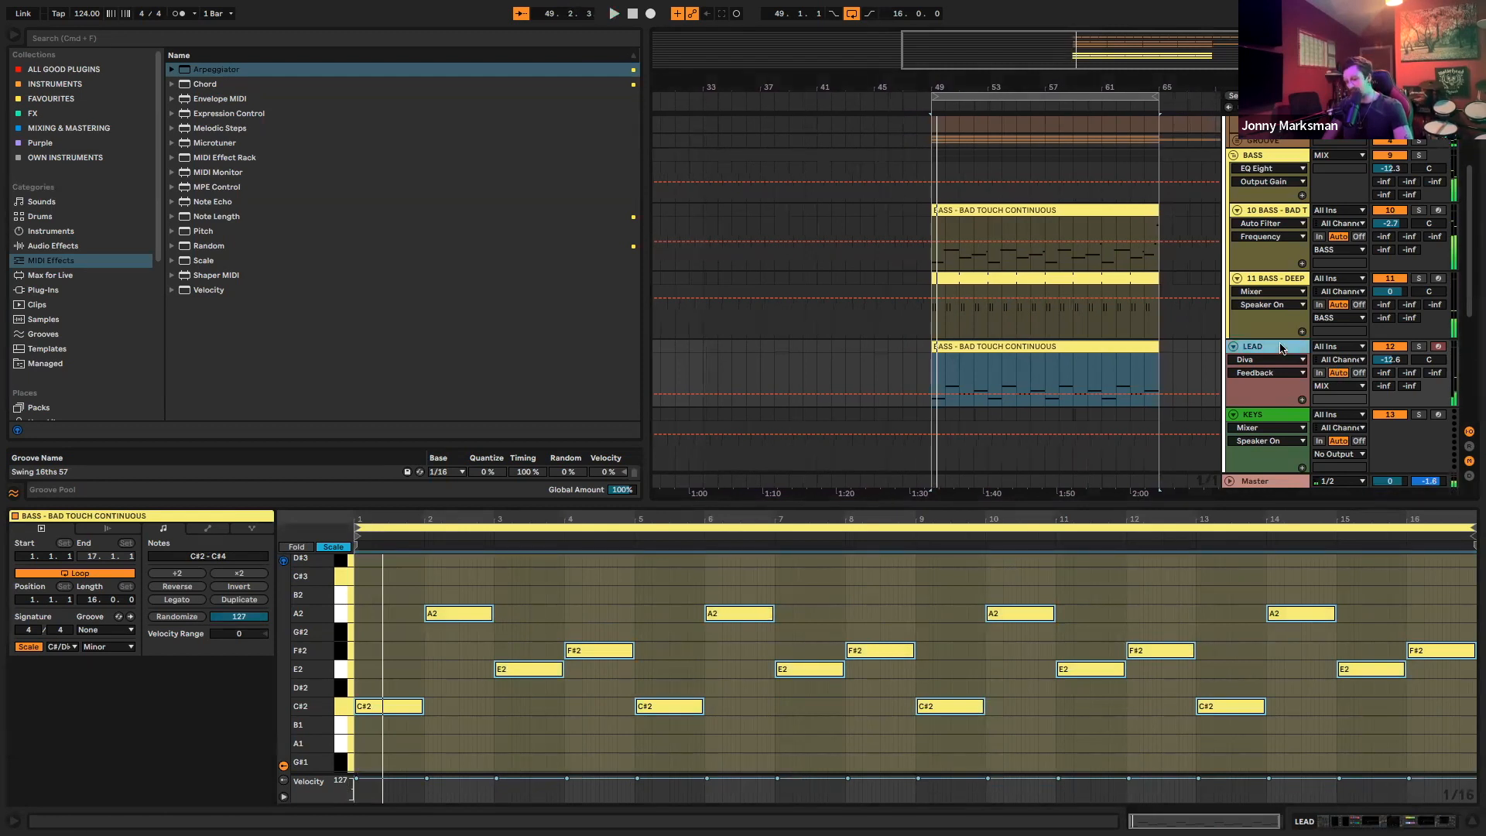
key(super+g)
key(super+r)
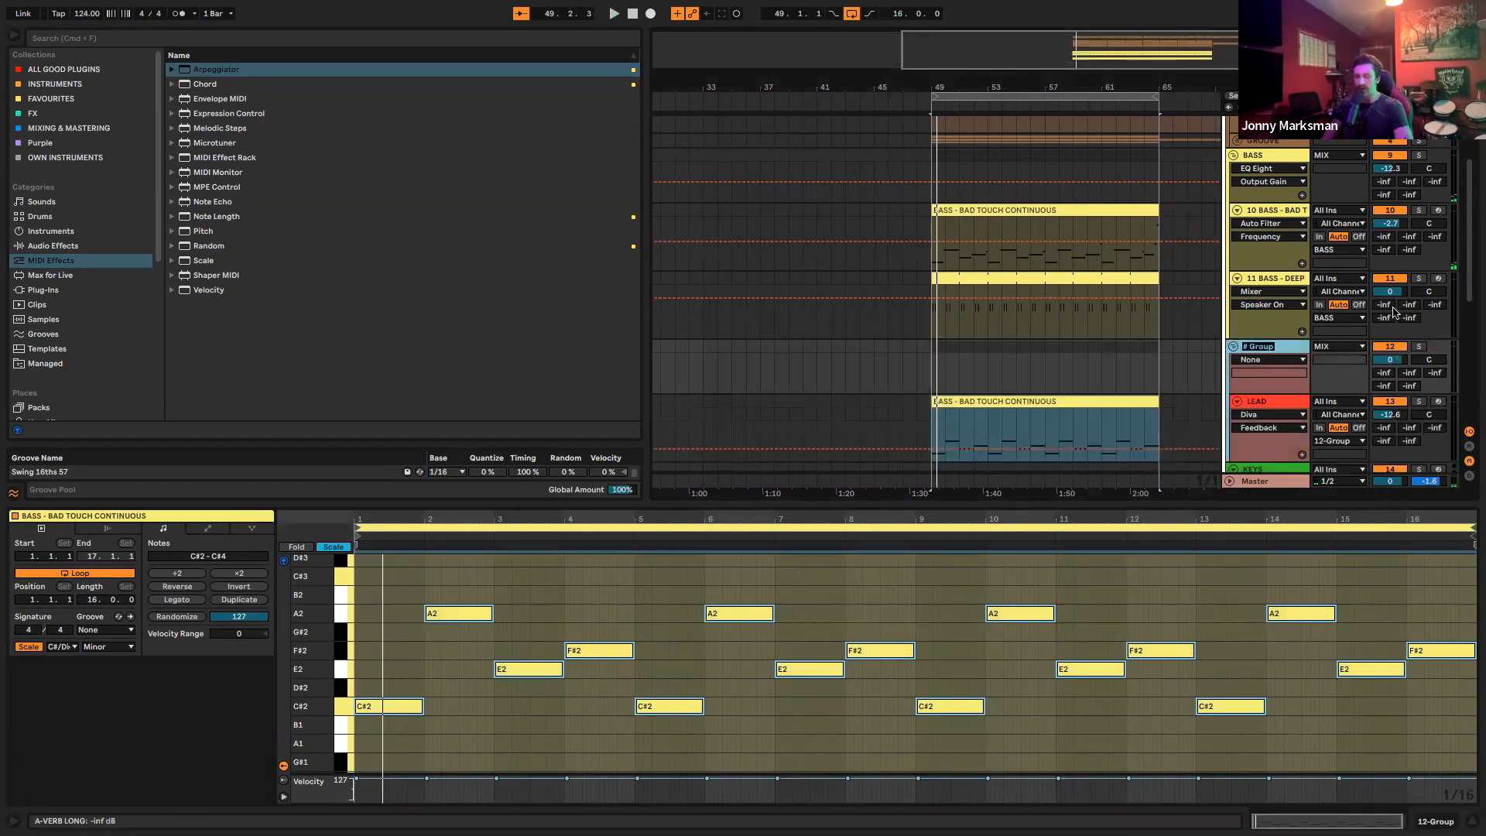
text(ARPS)
key(Return)
Duplicate the LEAD track within ARPS, delete the copy's clip, and play the loop back
scroll(1394, 309, down, 5)
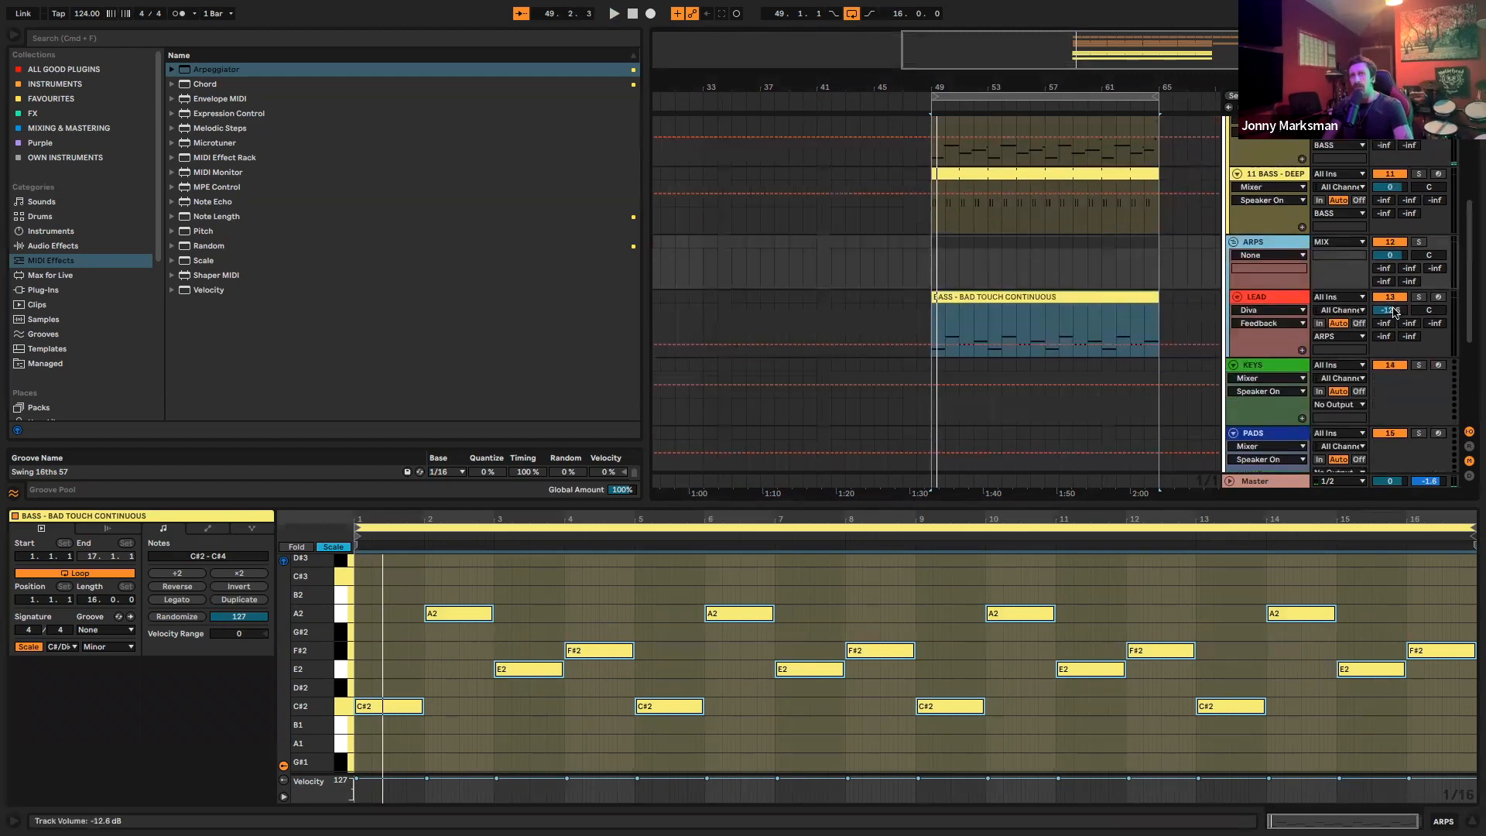
click(1270, 217)
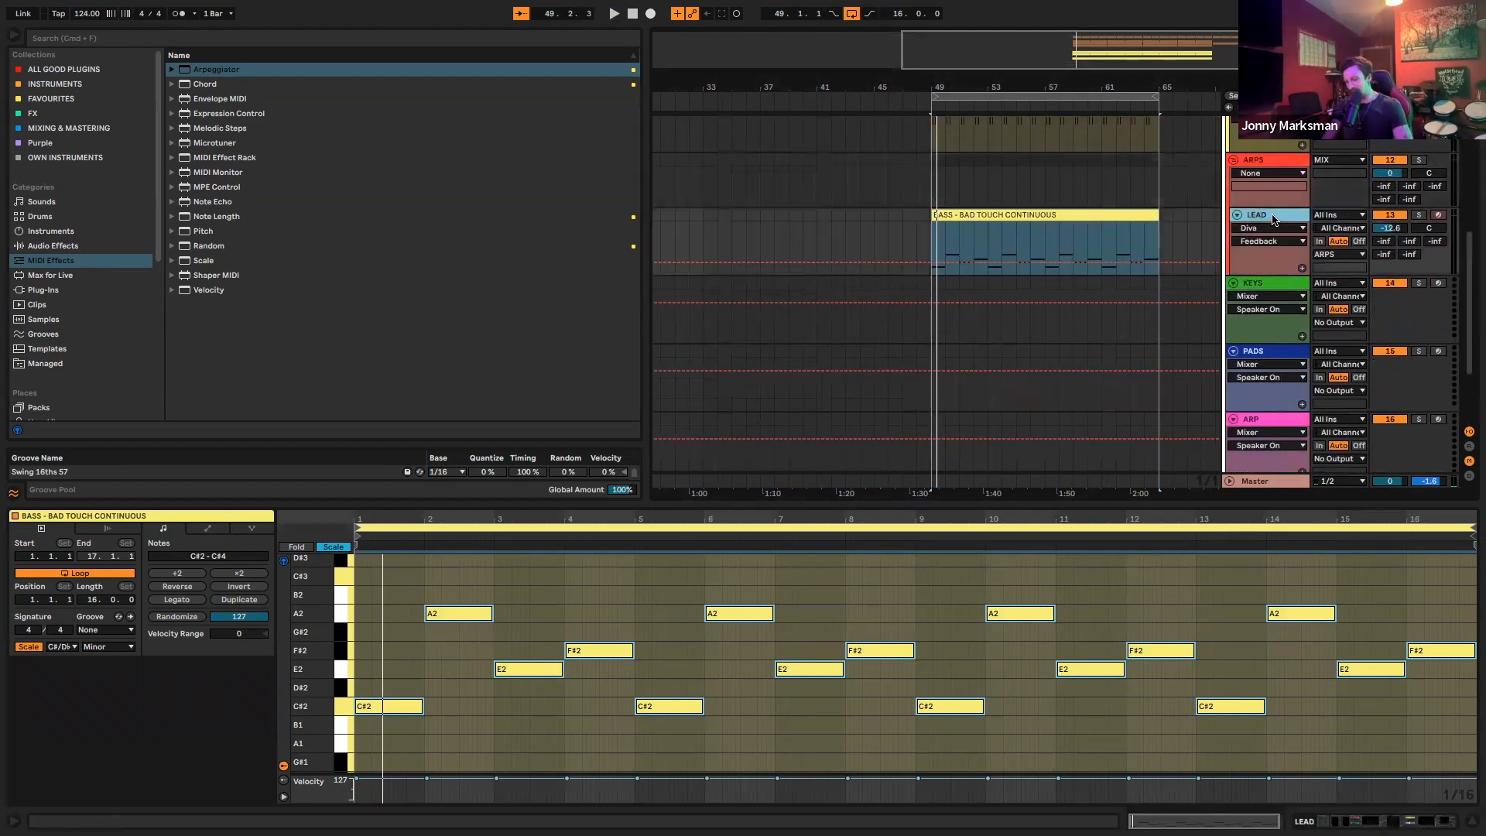
key(super+d)
key(Delete)
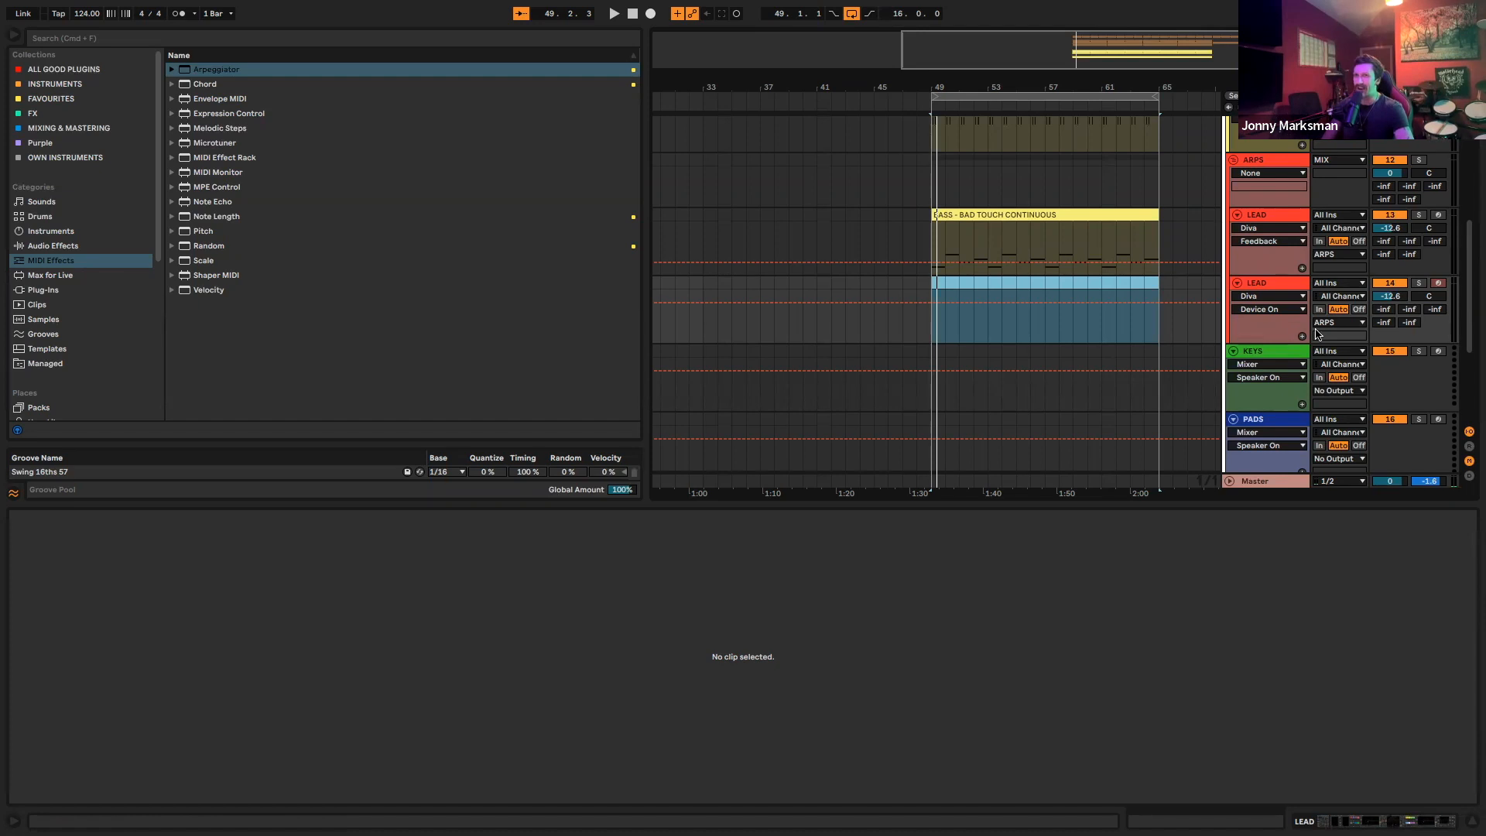
key(space)
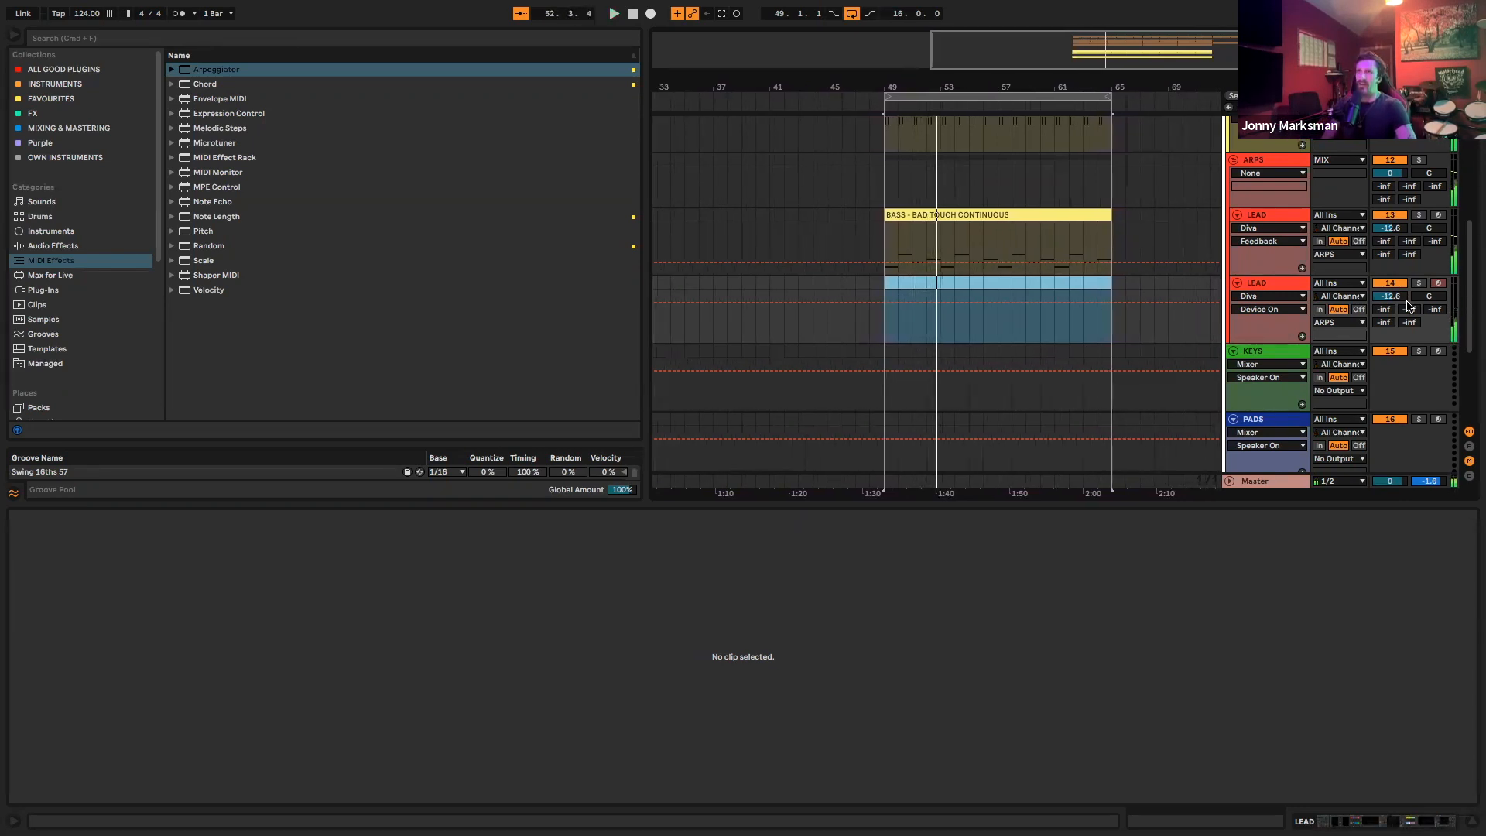
Record a four-bar phrase of E3, D#3, B2 and C#3 on the second LEAD track, starting at bar 49
key(Tab)
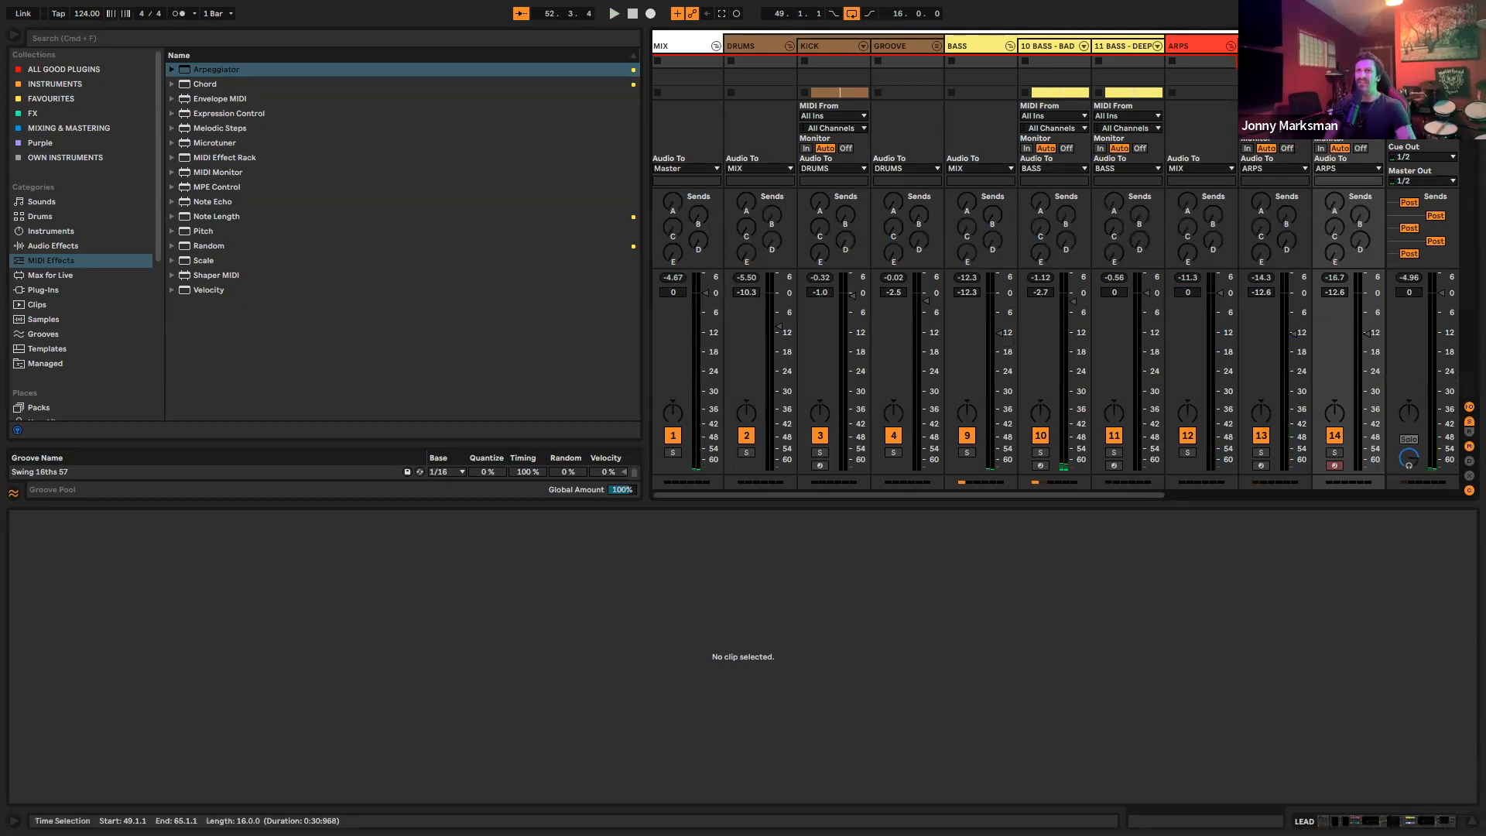
key(Left)
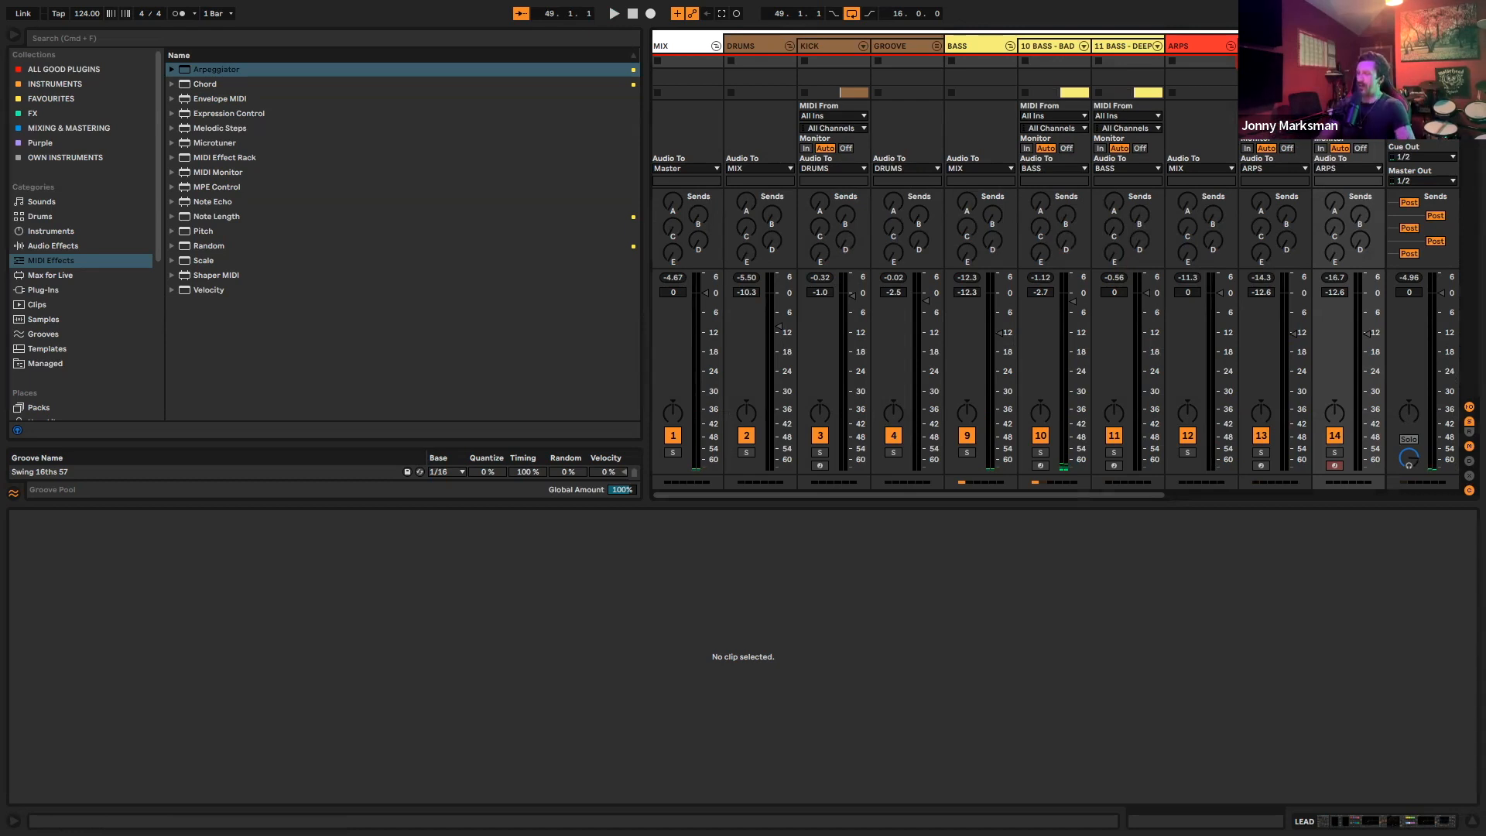
key(F9)
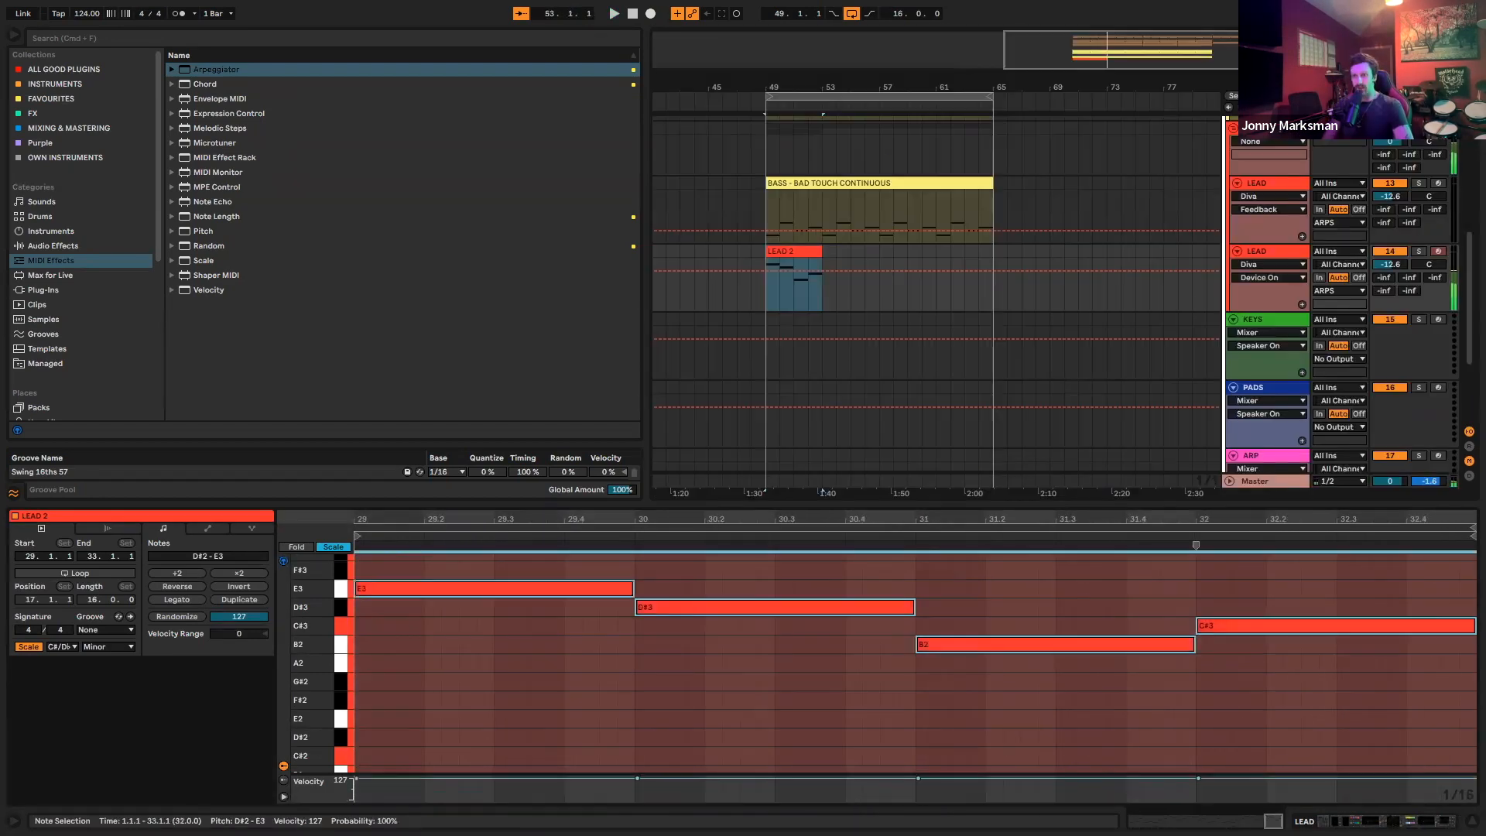
Crop the LEAD 2 clip to its four recorded bars, loop it, and extend it to bar 65
key(space)
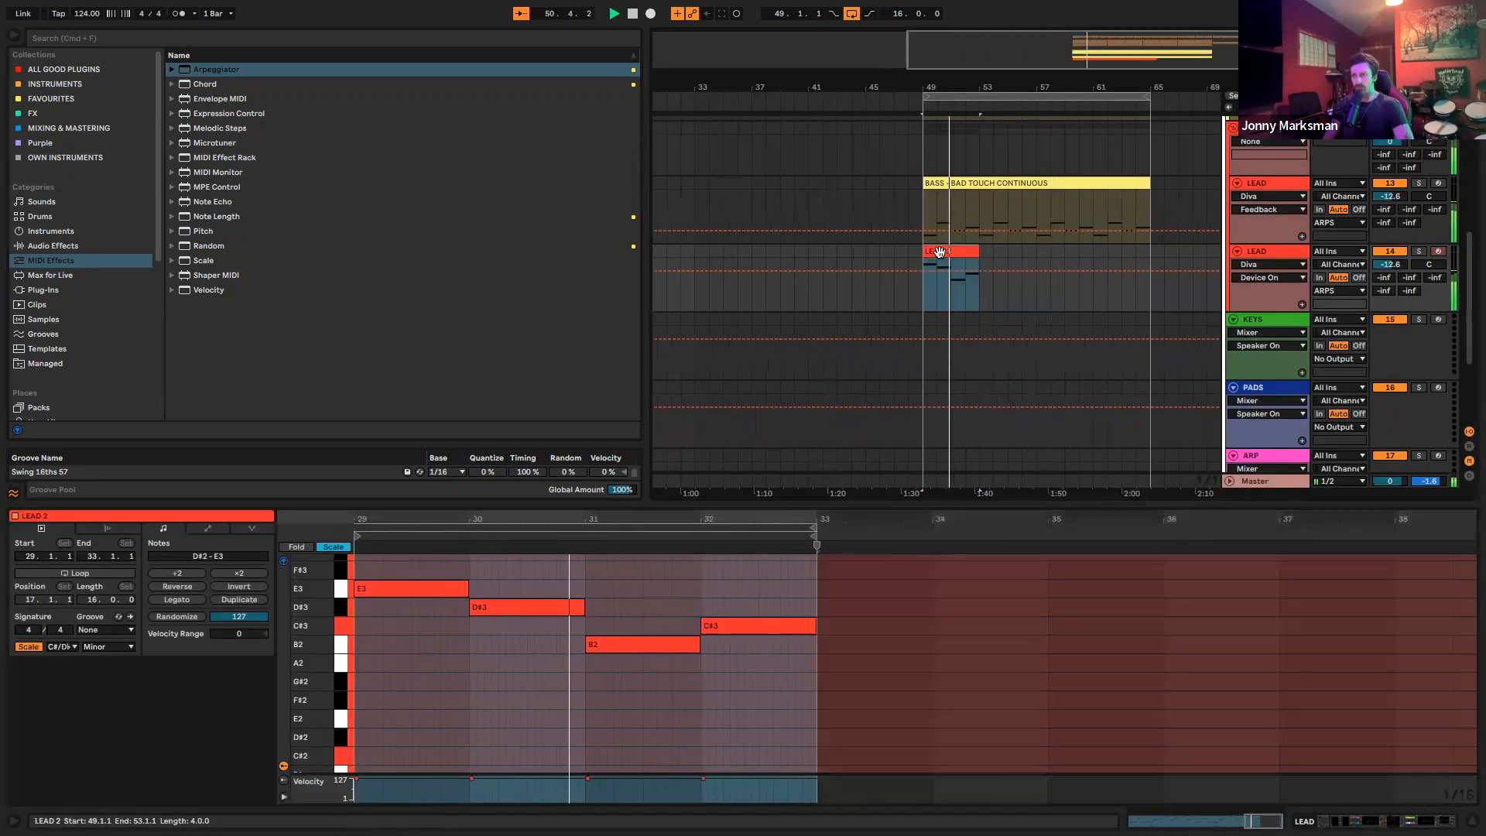
click(85, 574)
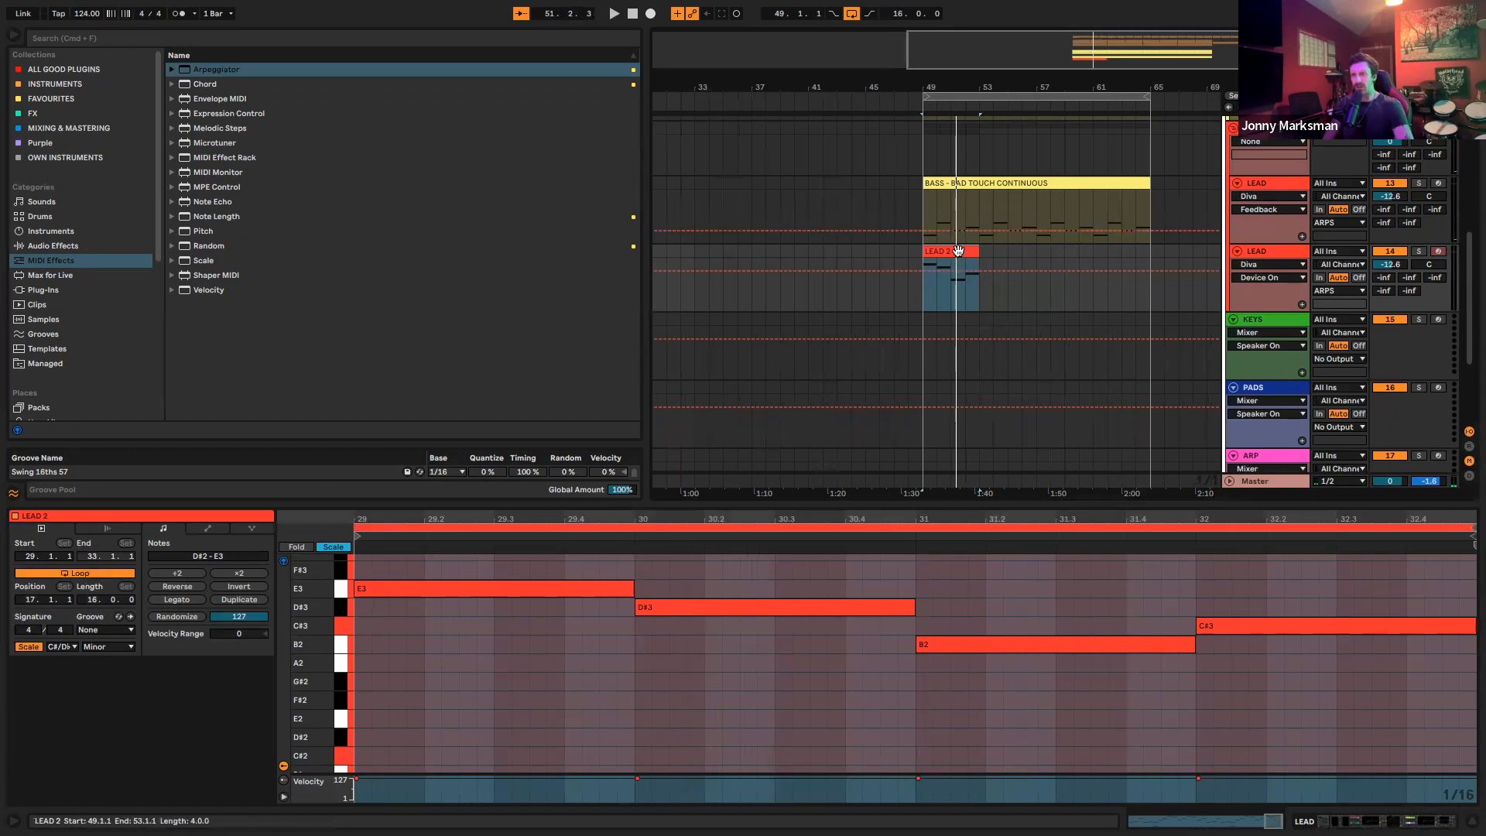
click(127, 574)
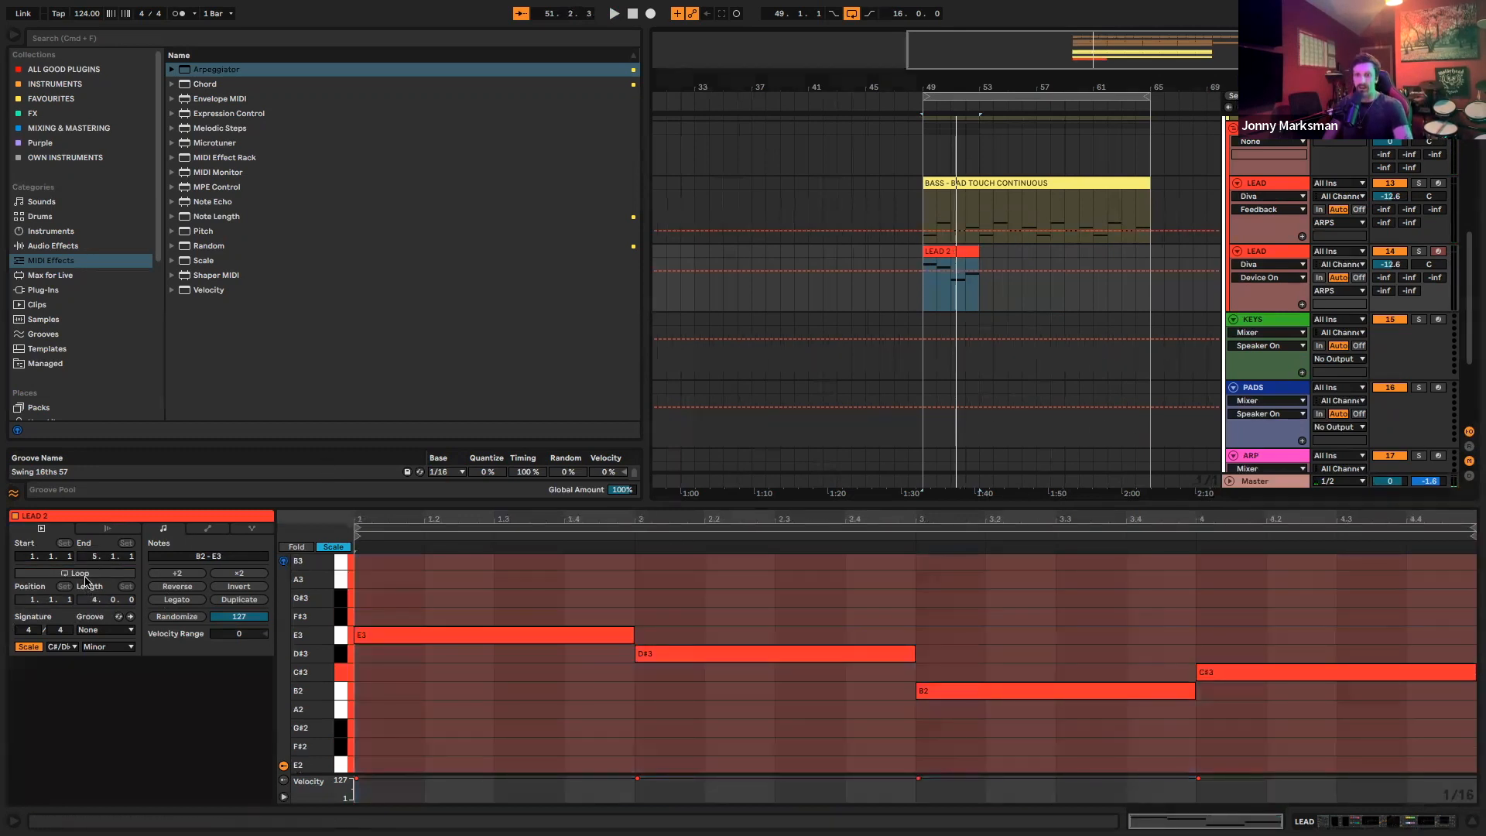
click(53, 574)
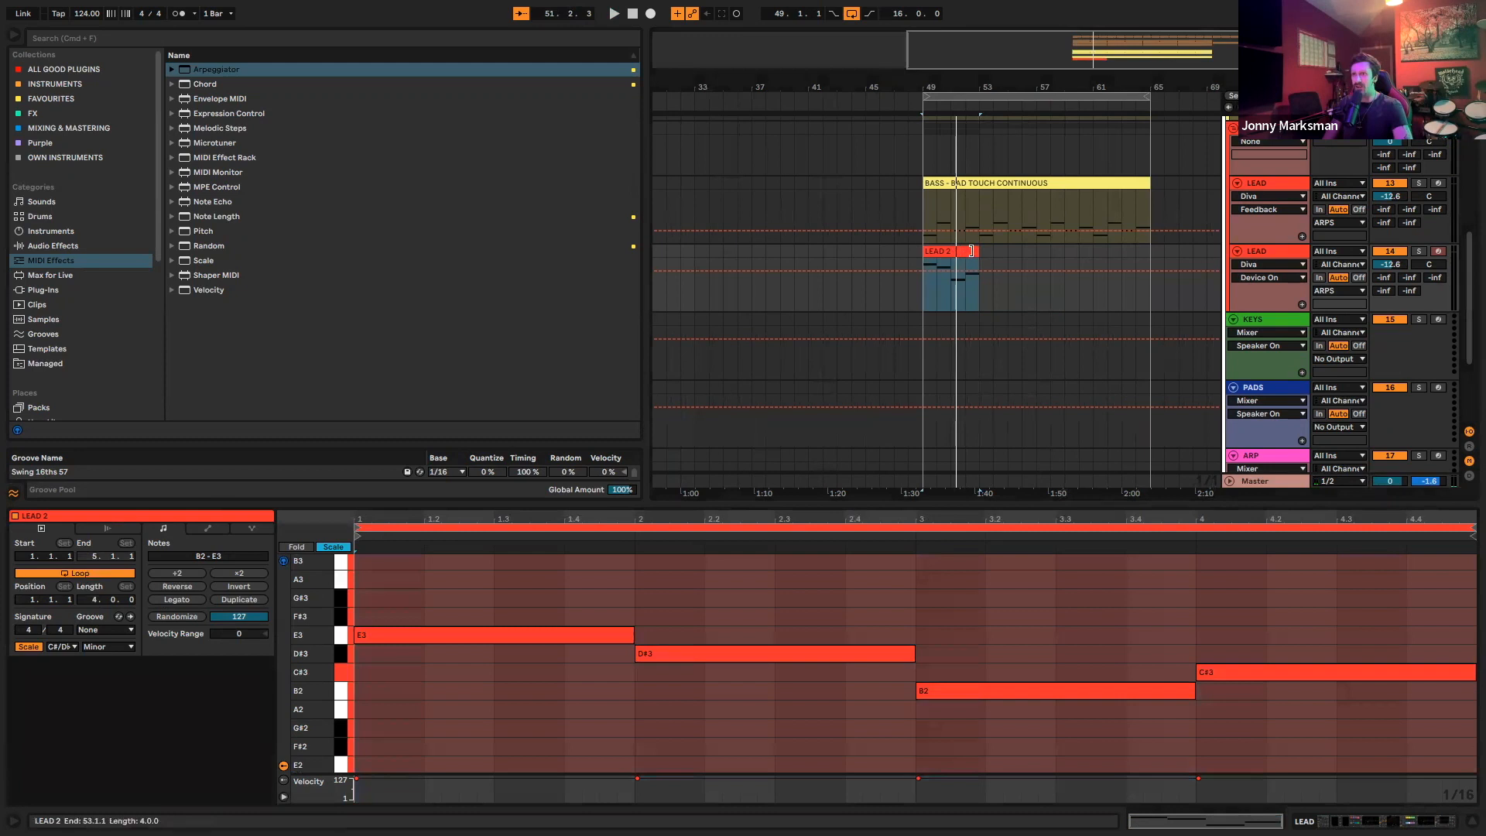
drag(979, 251, 1151, 251)
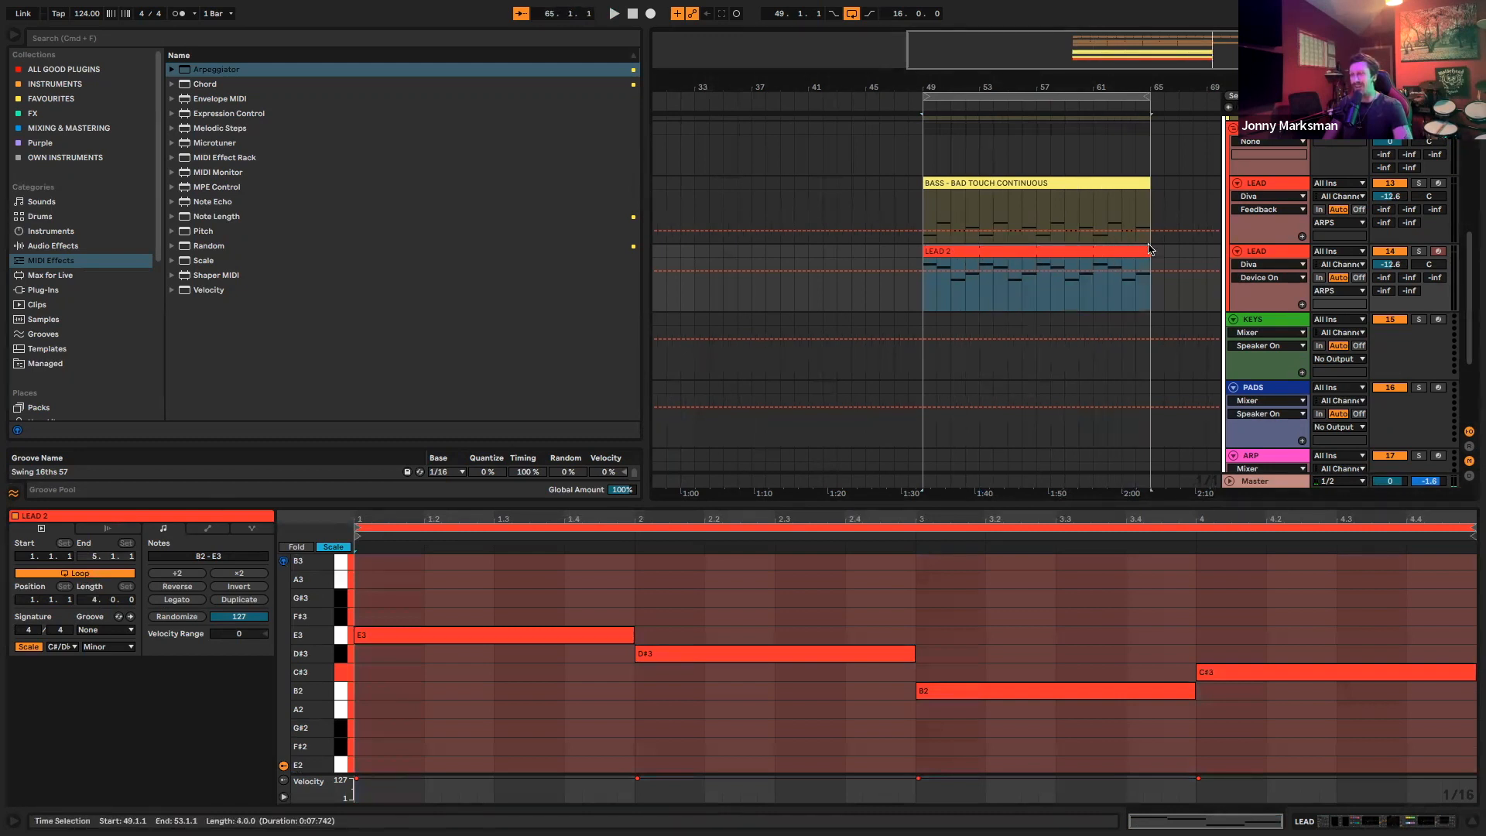
Solo the first LEAD track during playback and enable band 8 of its EQ Eight as a high cut at 1.50 kHz
click(1250, 254)
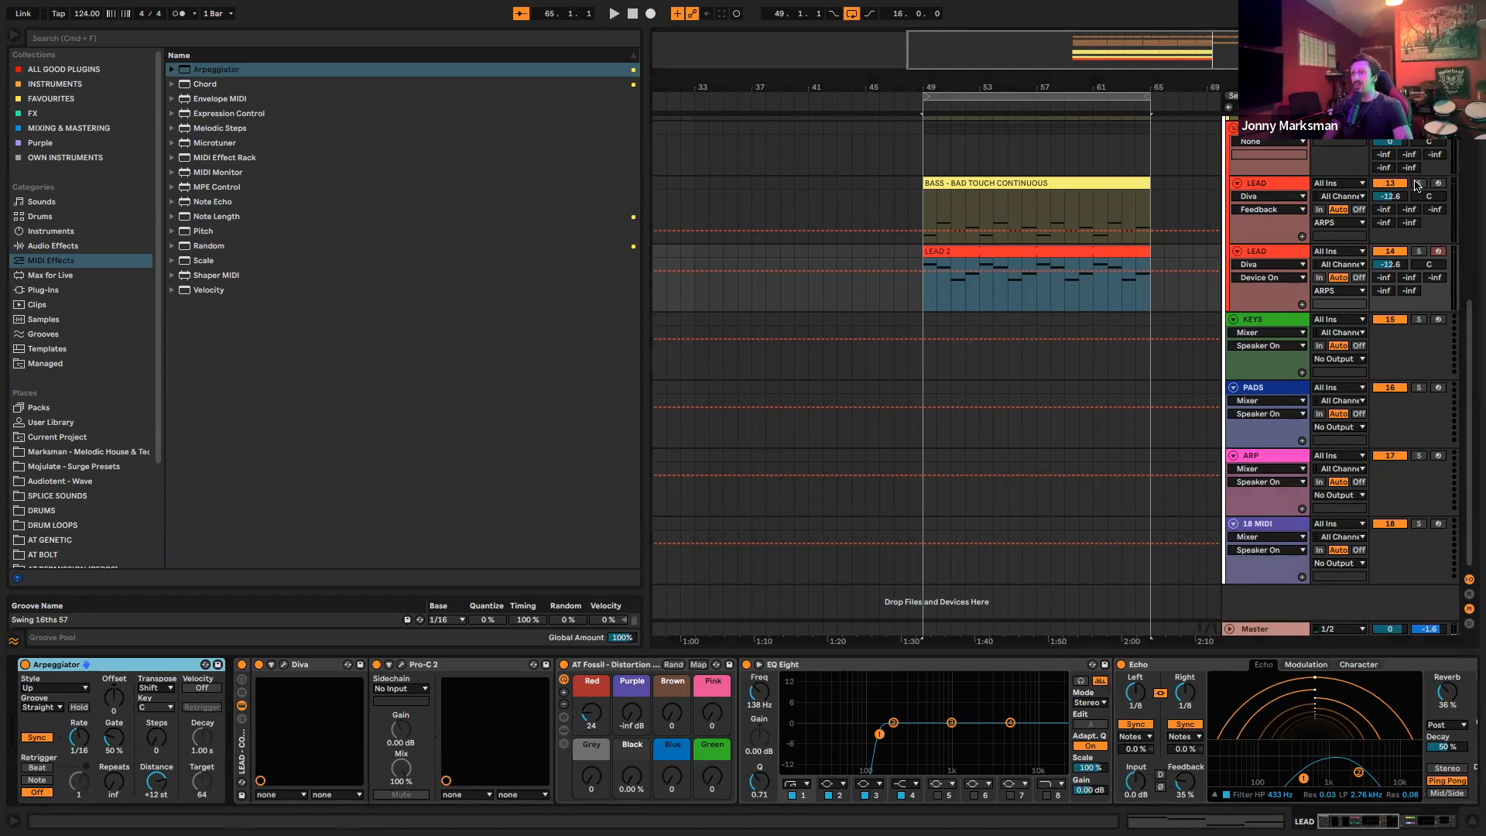
click(1419, 184)
key(space)
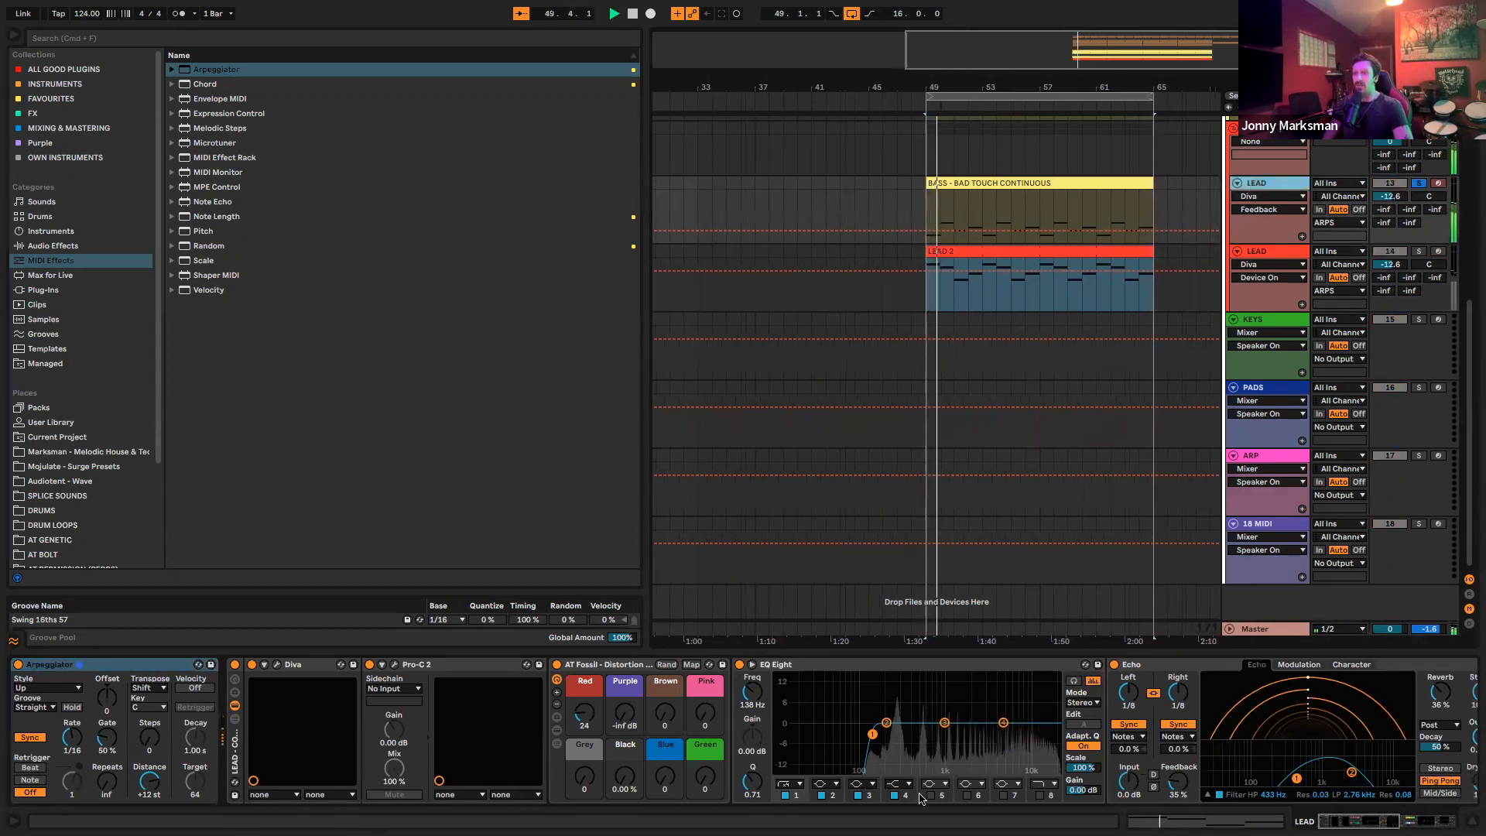
click(1042, 796)
drag(1054, 734, 959, 733)
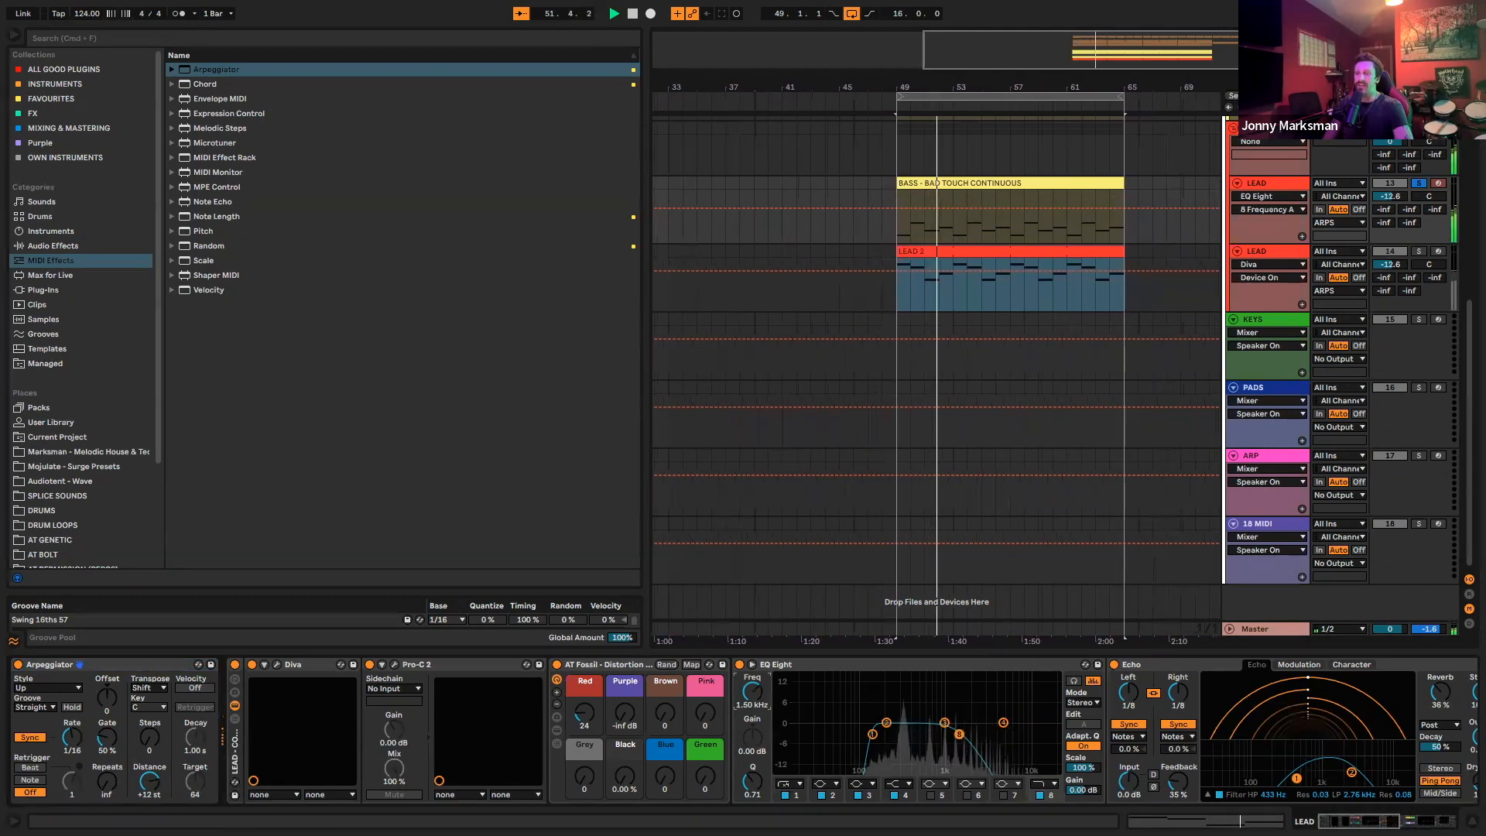
Move the AT Fossil distortion rack and Pro-C 2 from the first LEAD track to the ARPS group
scroll(755, 691, right, 10)
scroll(755, 691, left, 4)
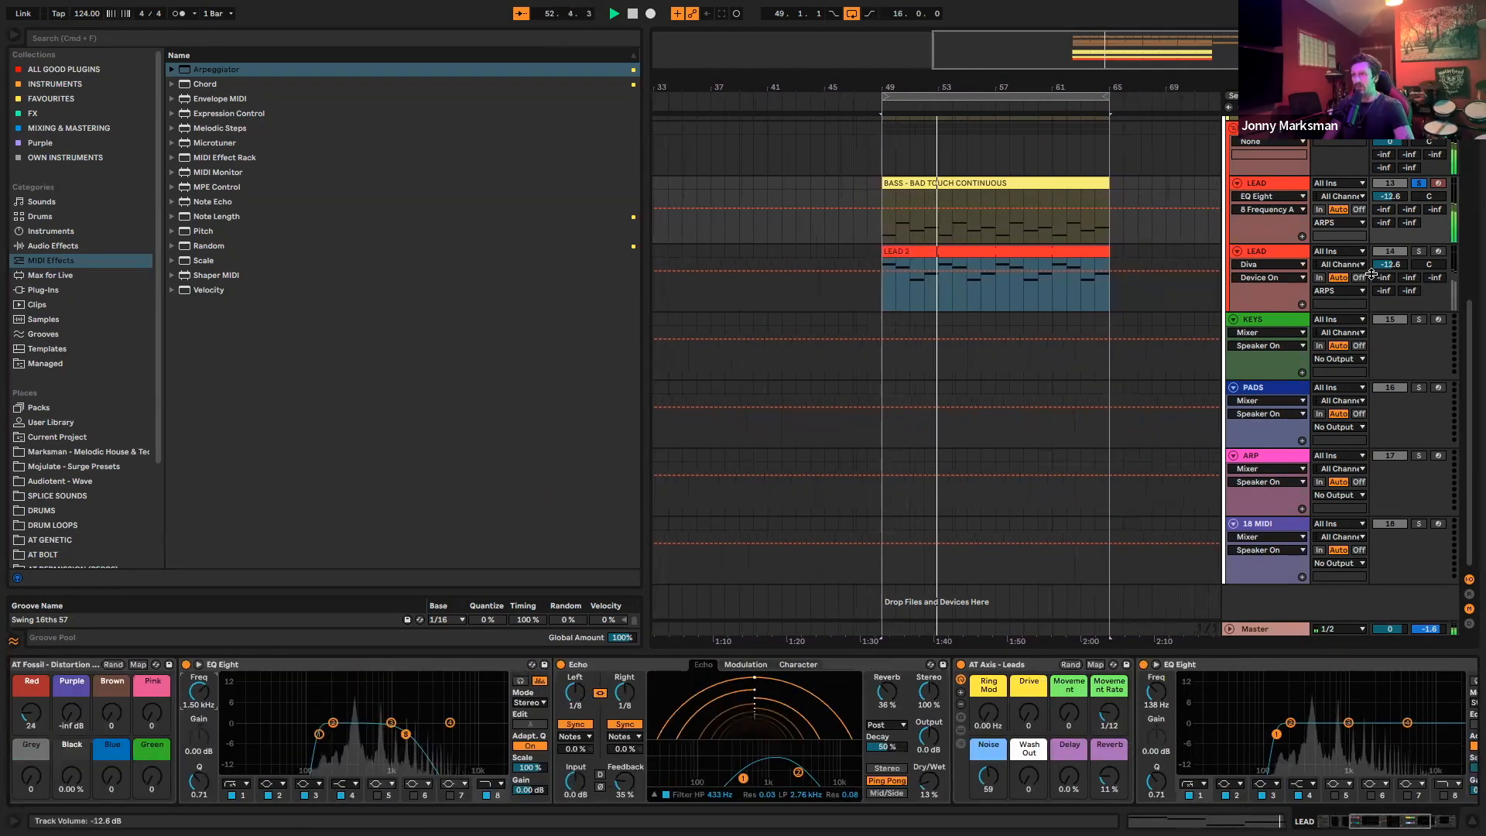
scroll(616, 701, left, 6)
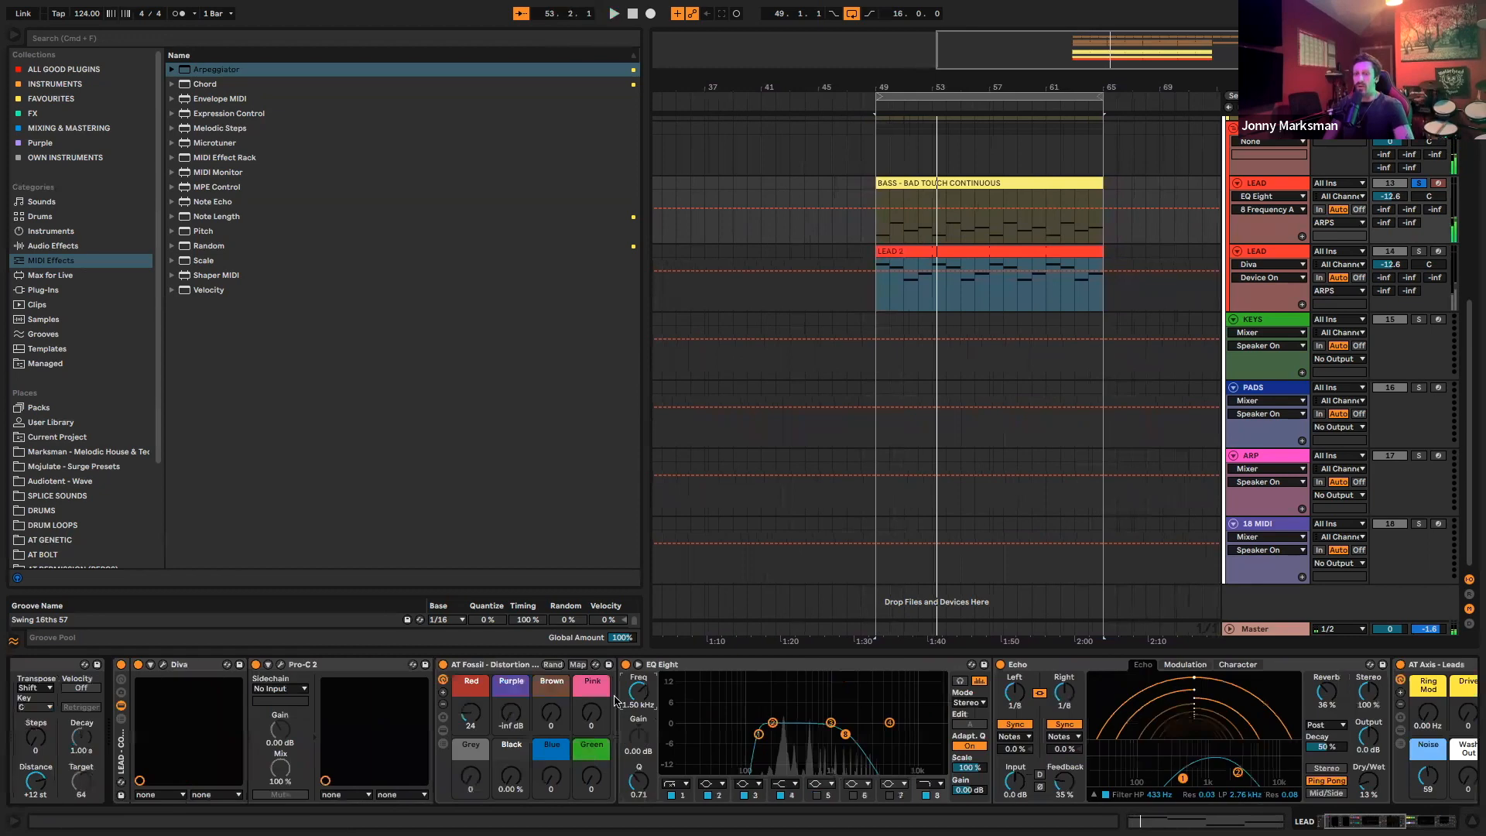
scroll(616, 701, right, 6)
click(149, 666)
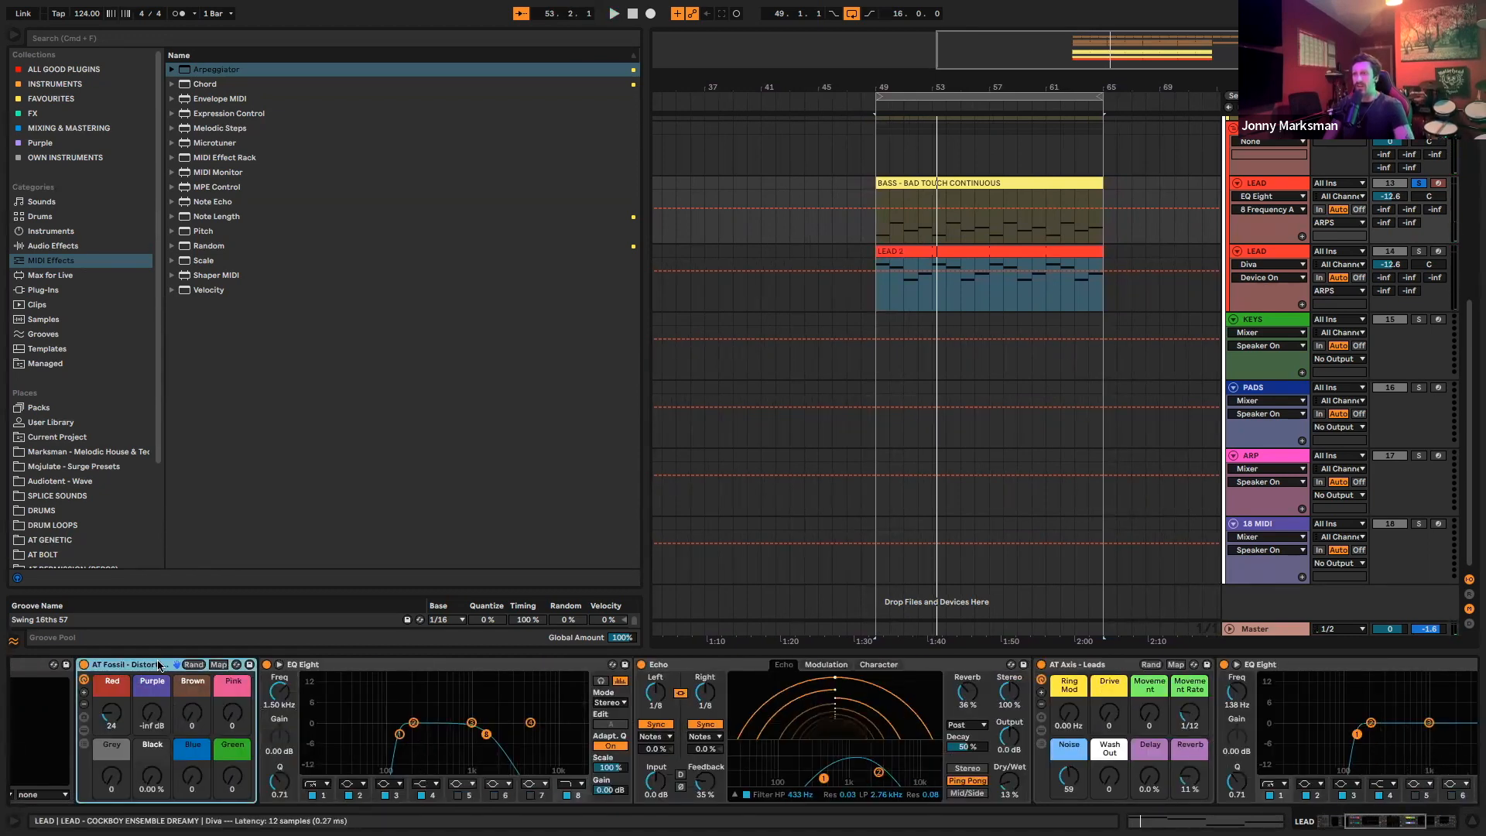
key(Delete)
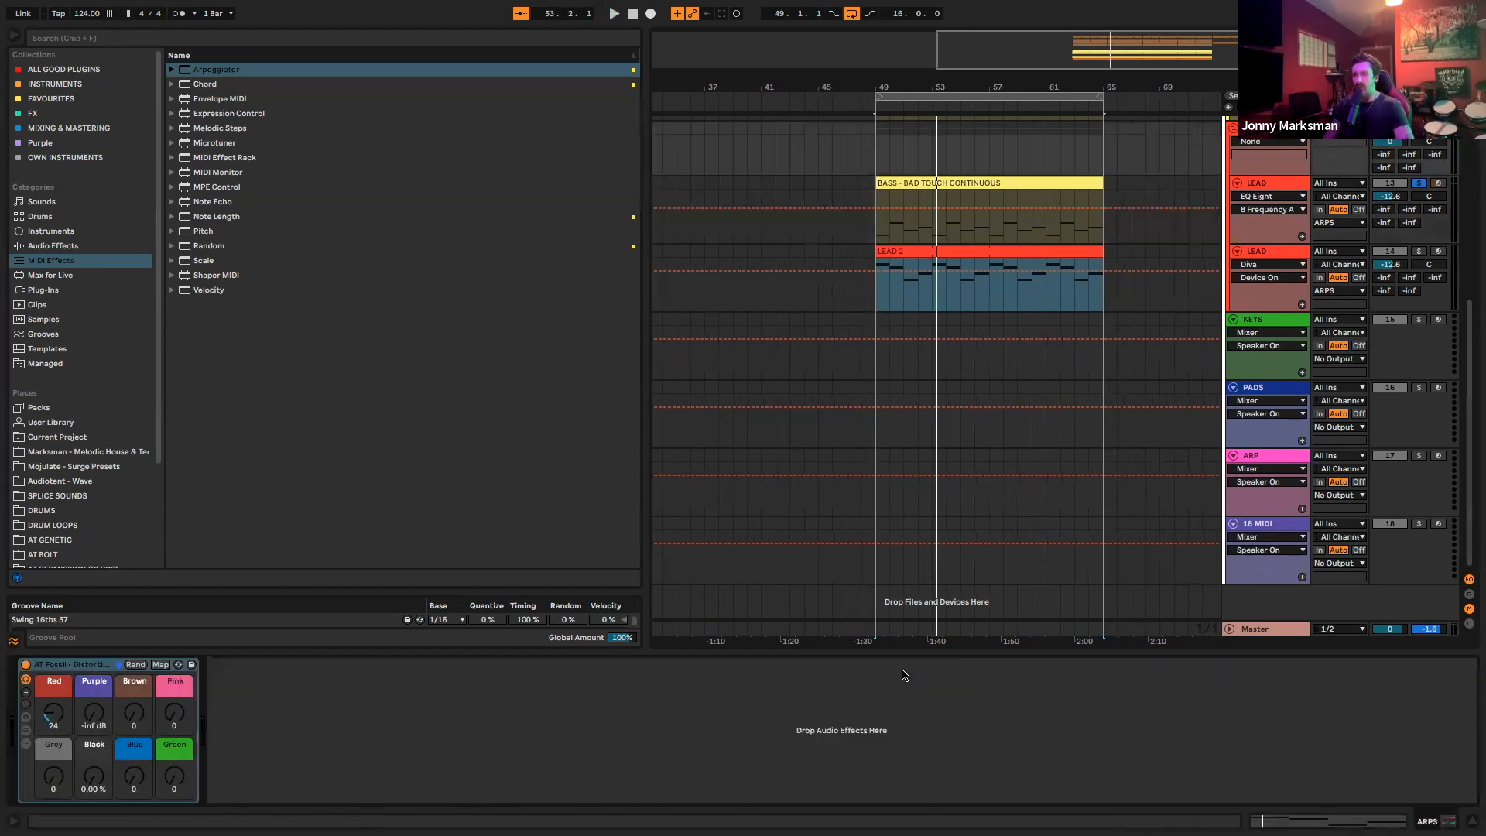
click(455, 672)
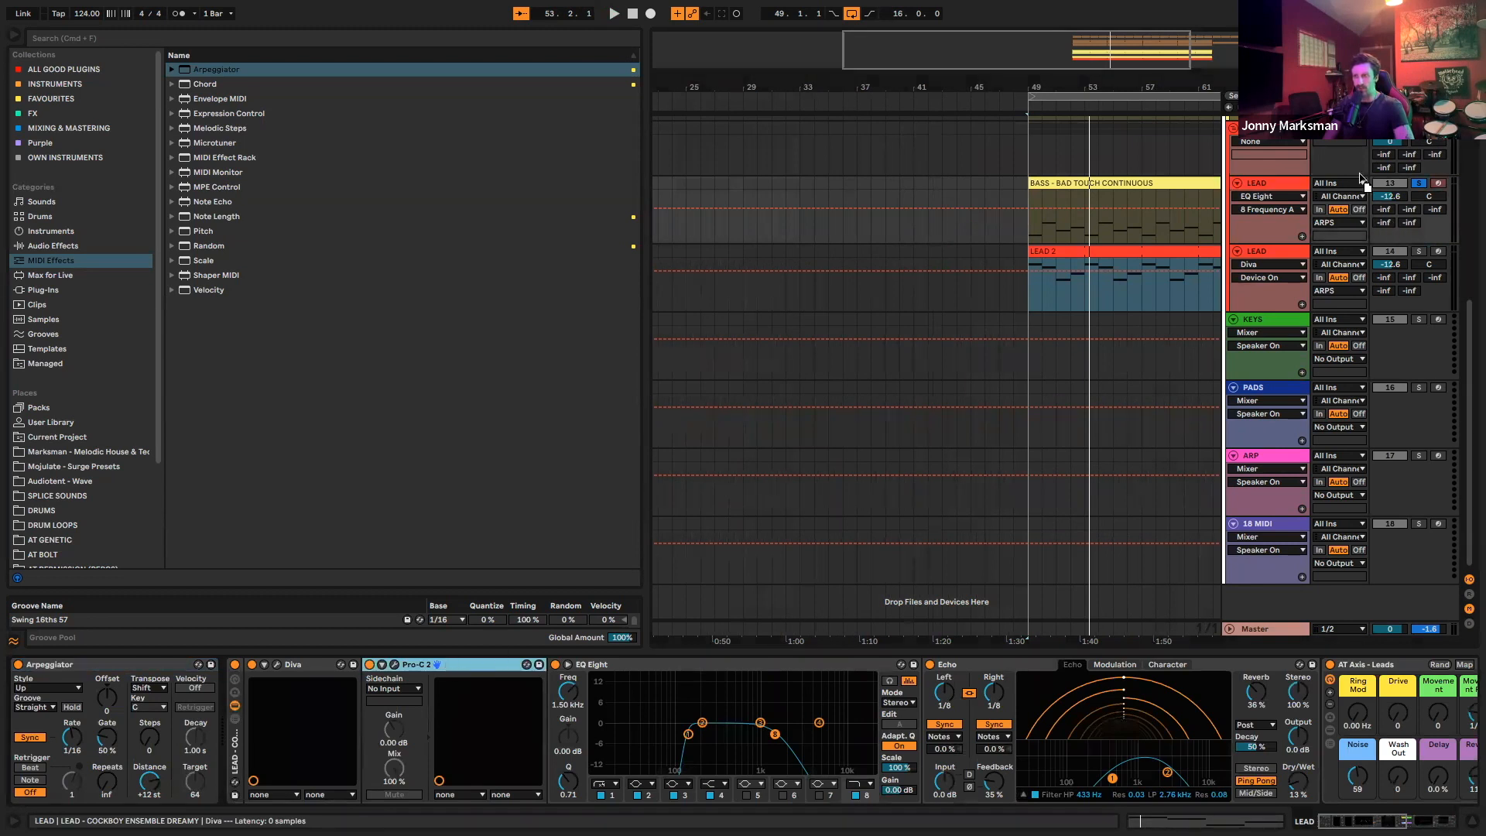
scroll(1362, 178, up, 3)
click(1256, 164)
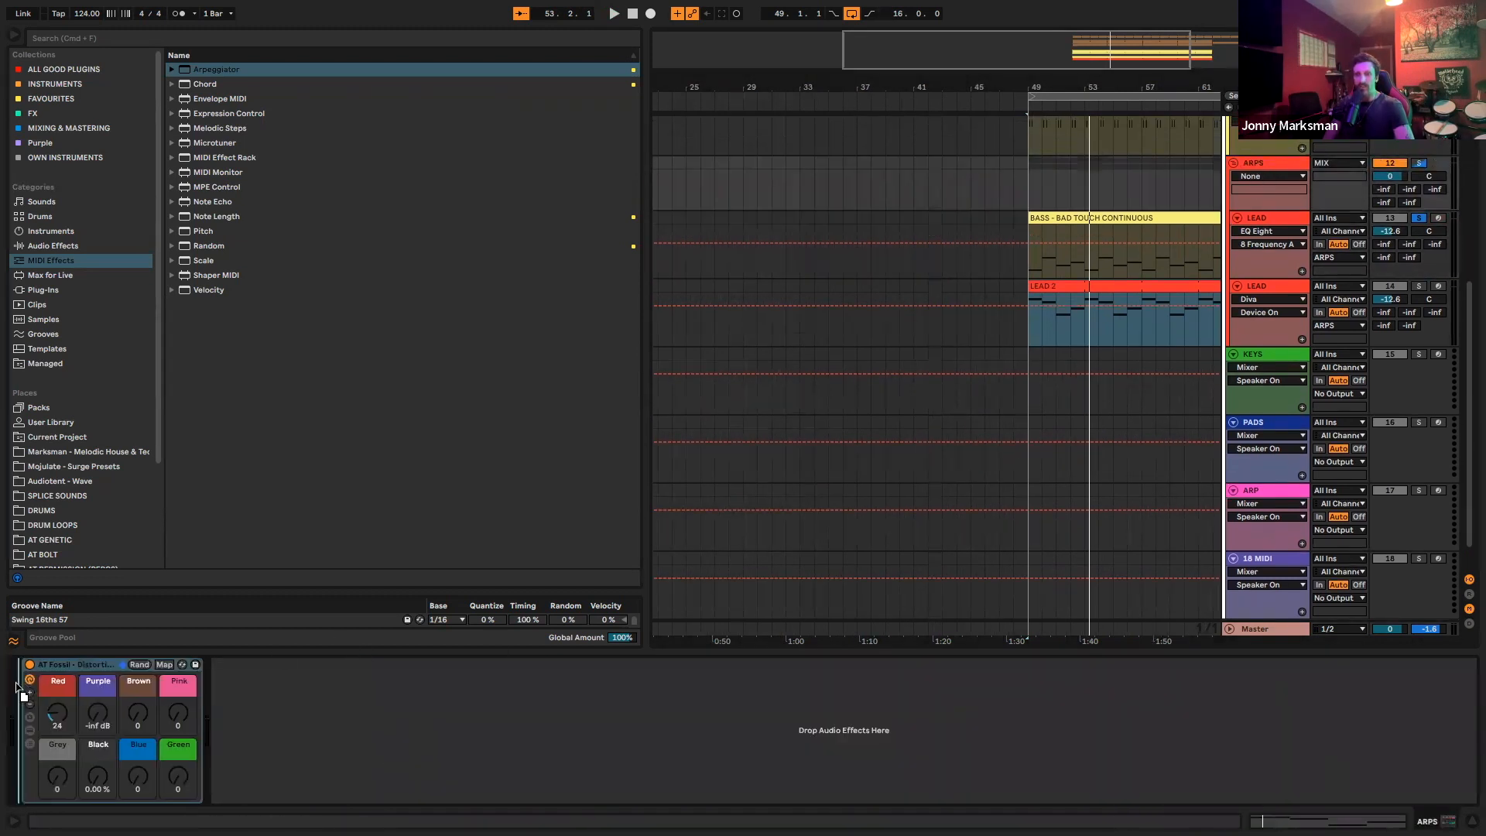
click(833, 255)
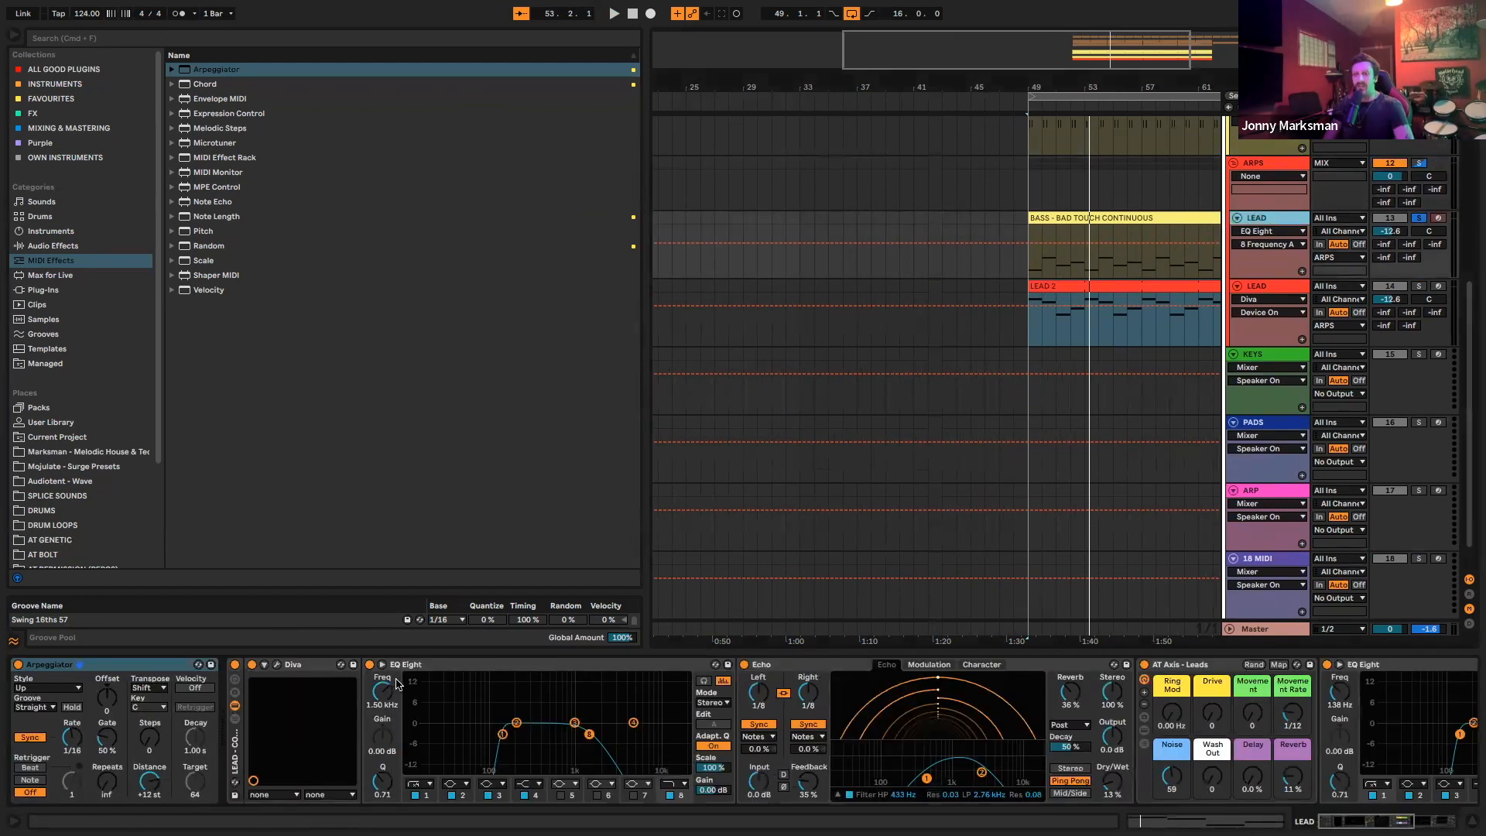
Move Echo, AT Axis - Leads, the second EQ Eight and Auto Filter from the first LEAD track to the ARPS group
scroll(511, 716, right, 3)
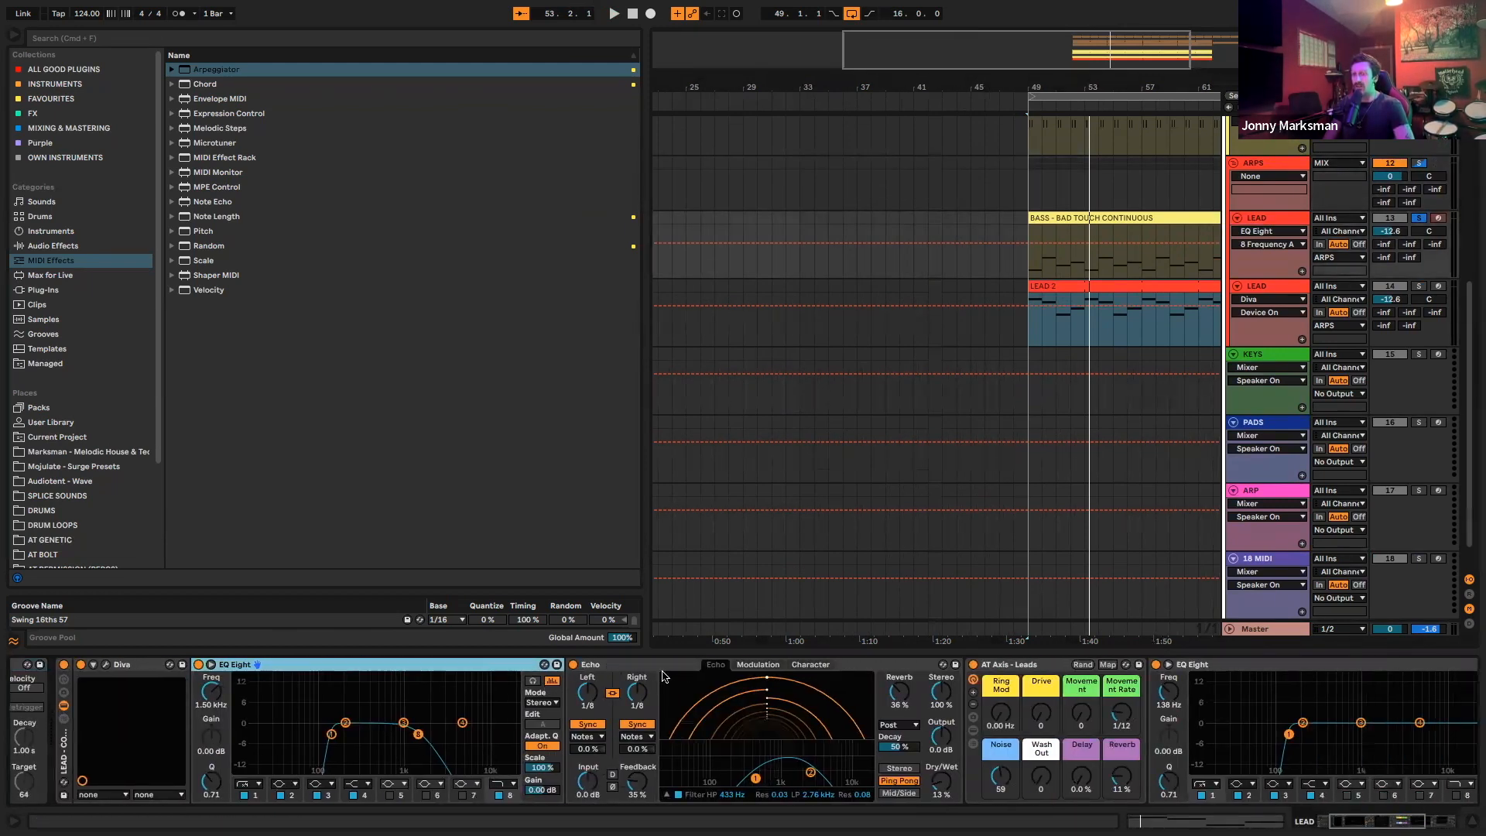
scroll(673, 674, right, 8)
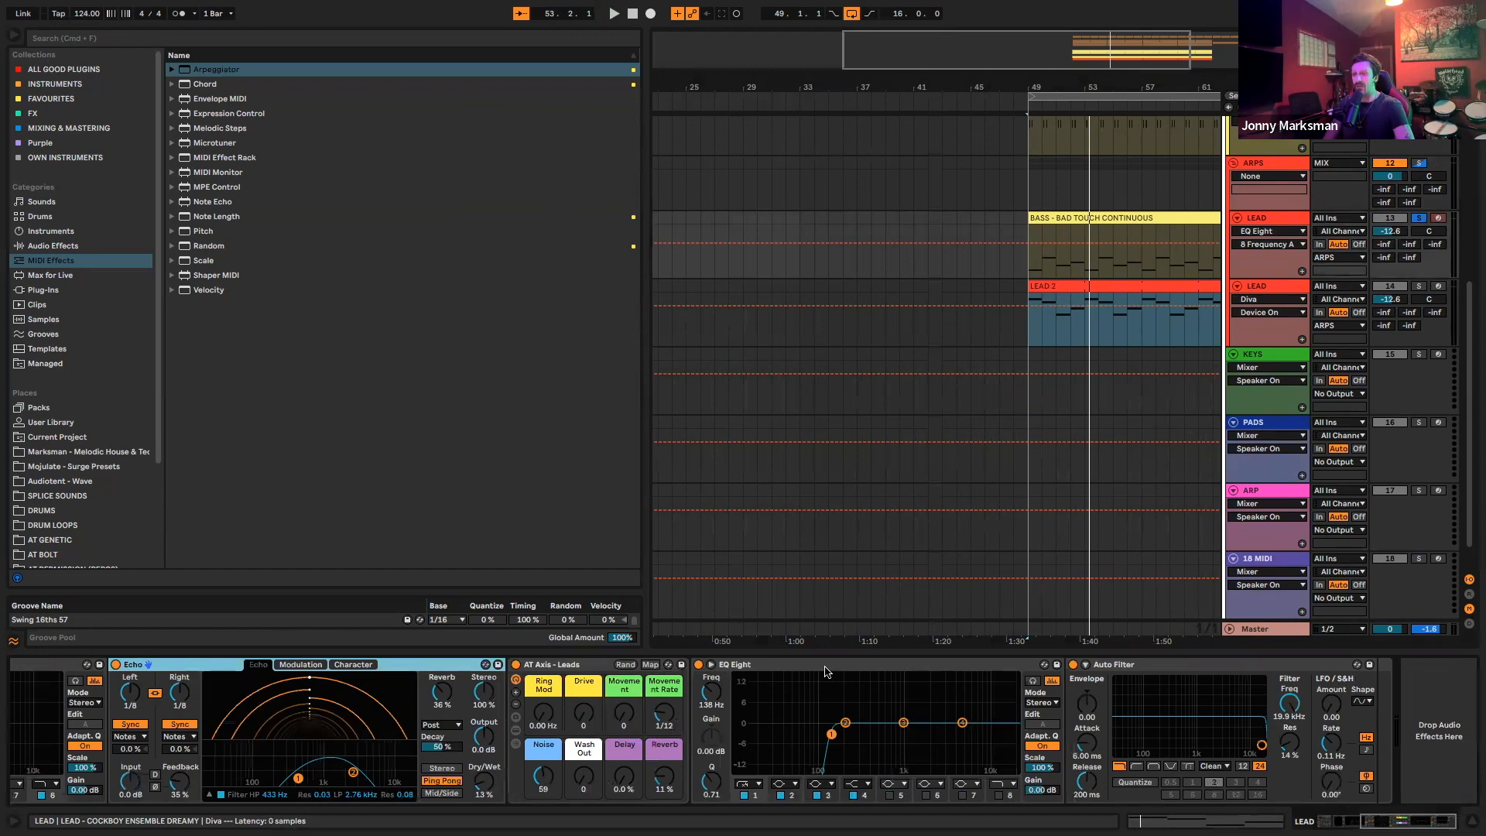
click(1316, 151)
click(1275, 219)
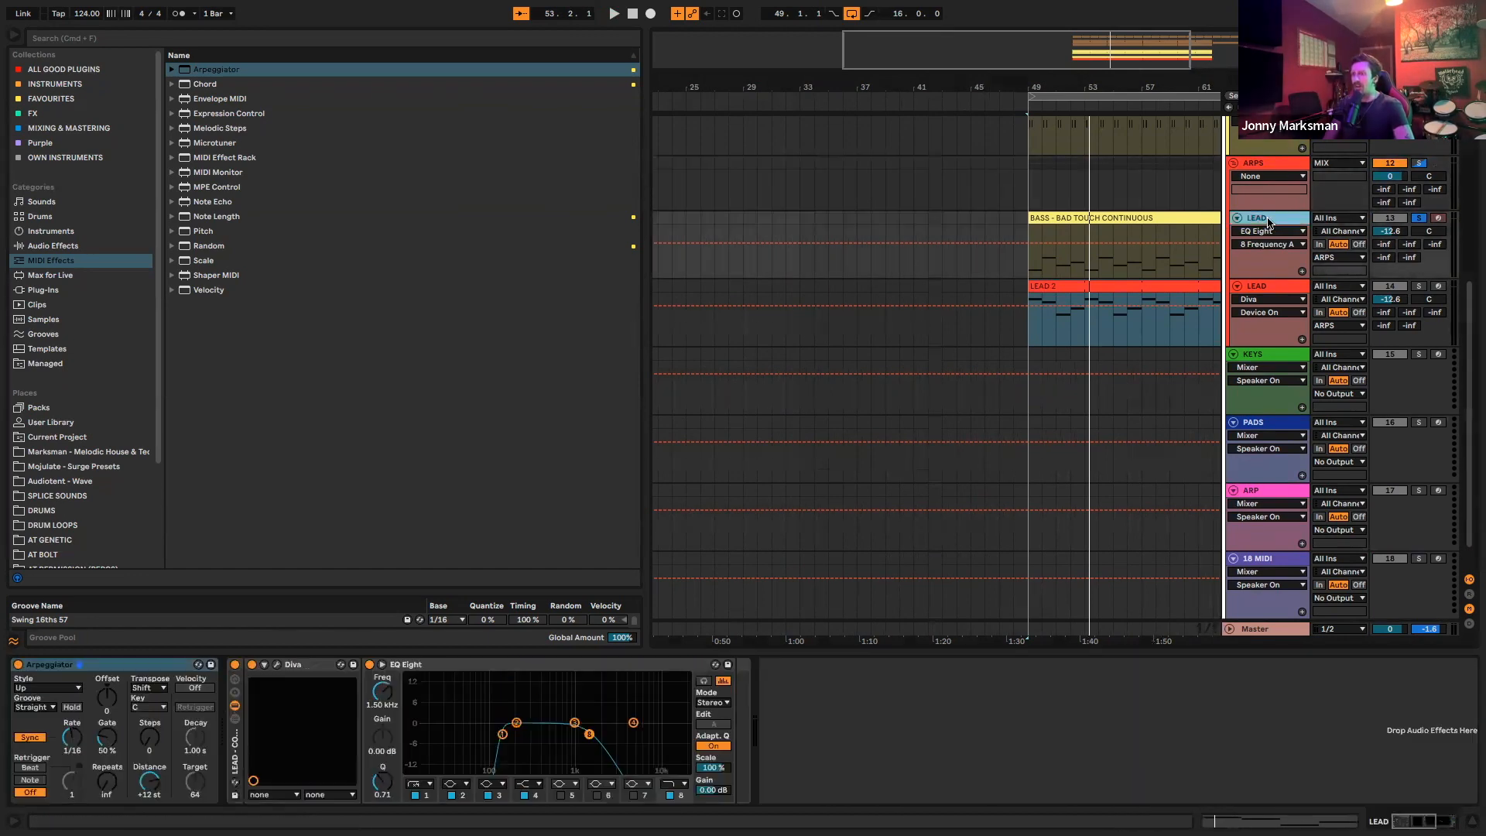
scroll(1091, 485, left, 1)
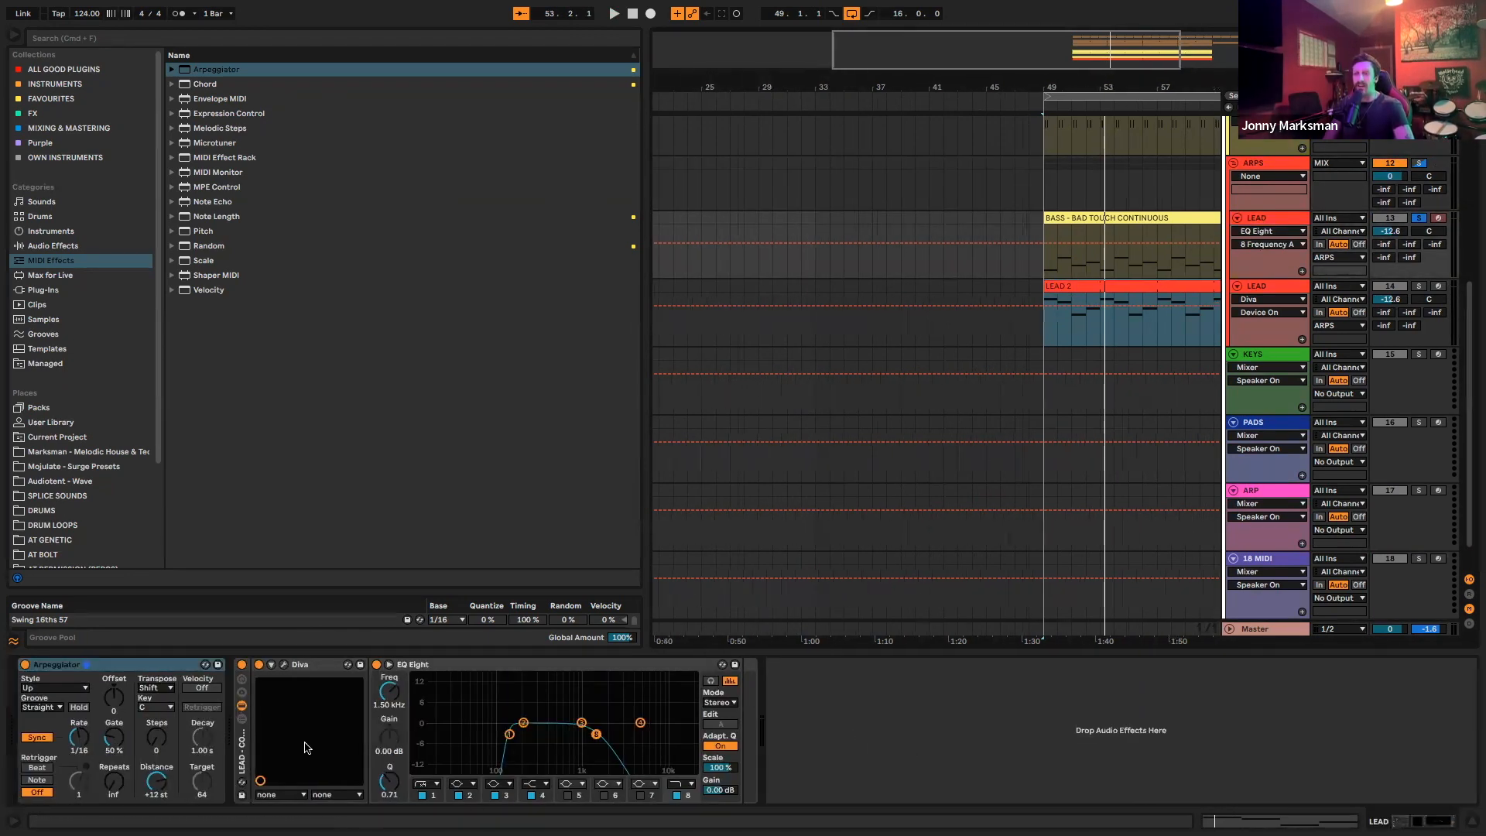
scroll(1084, 310, right, 2)
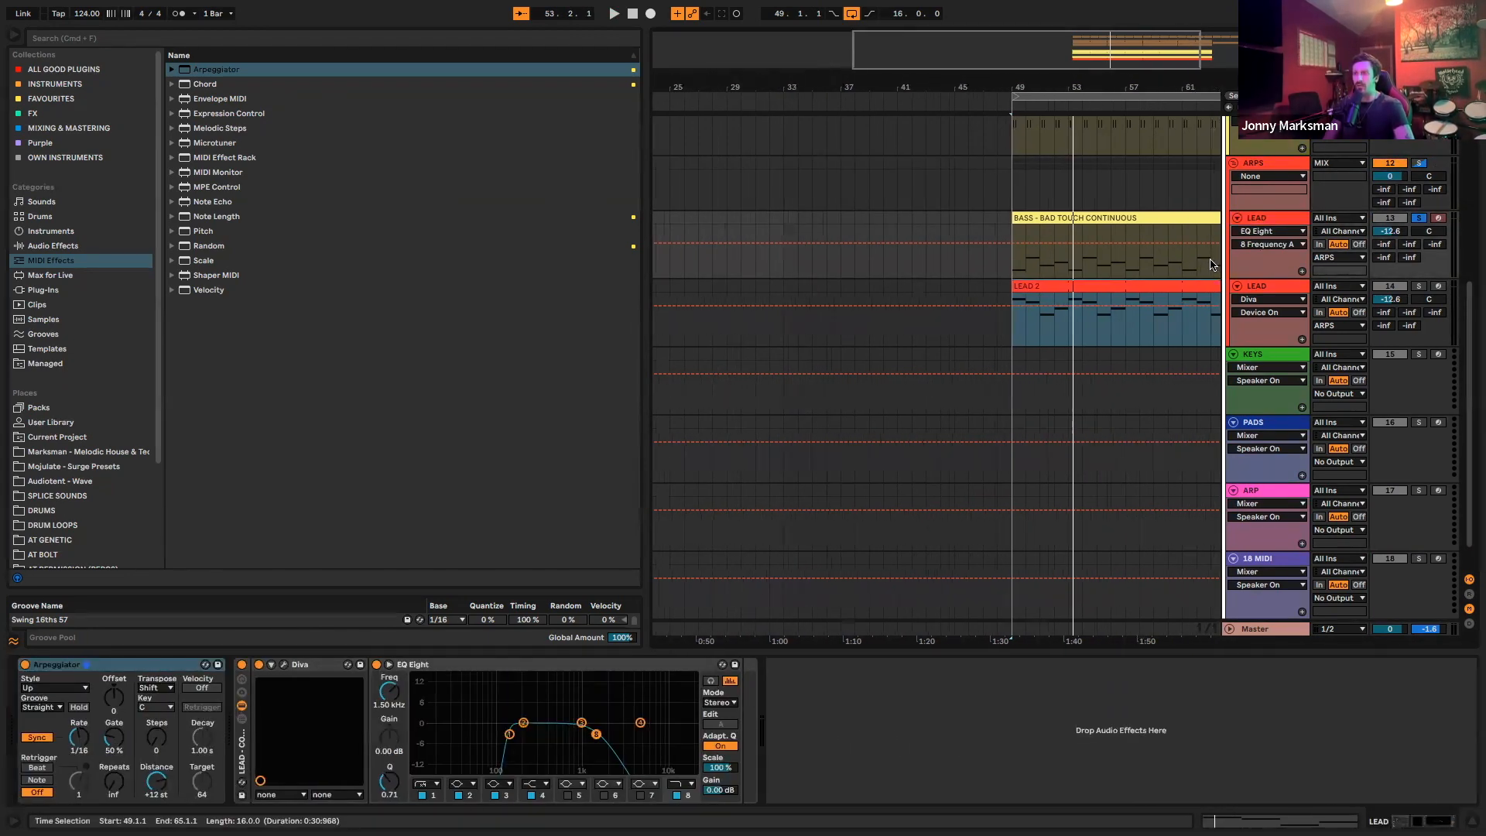
Delete Pro-C 2, AT Fossil, the first EQ Eight, Echo, AT Axis - Leads and Auto Filter from the second LEAD track
click(1262, 288)
shift+click(612, 667)
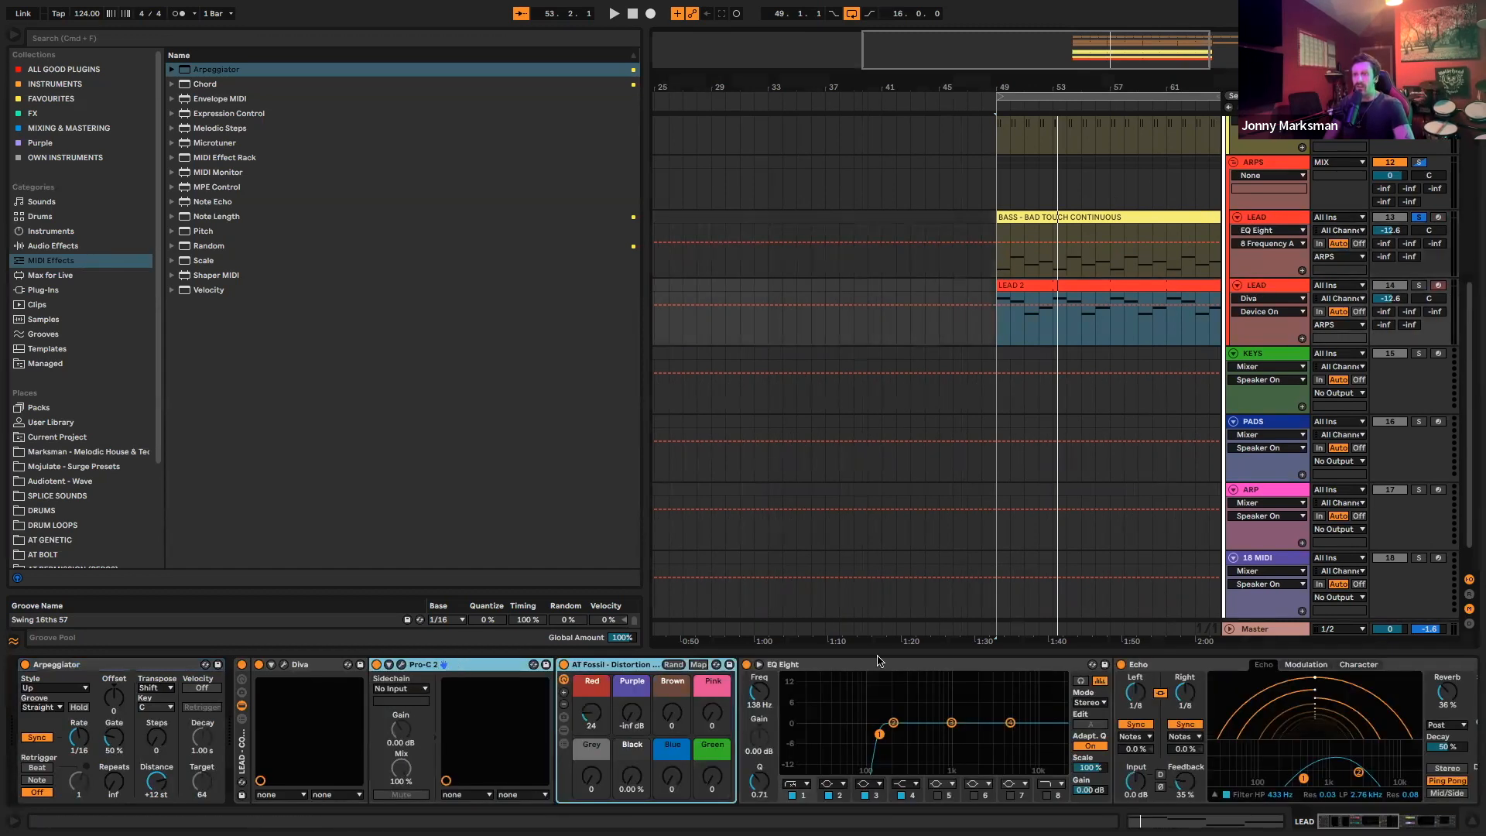
scroll(880, 665, right, 1)
shift+click(879, 666)
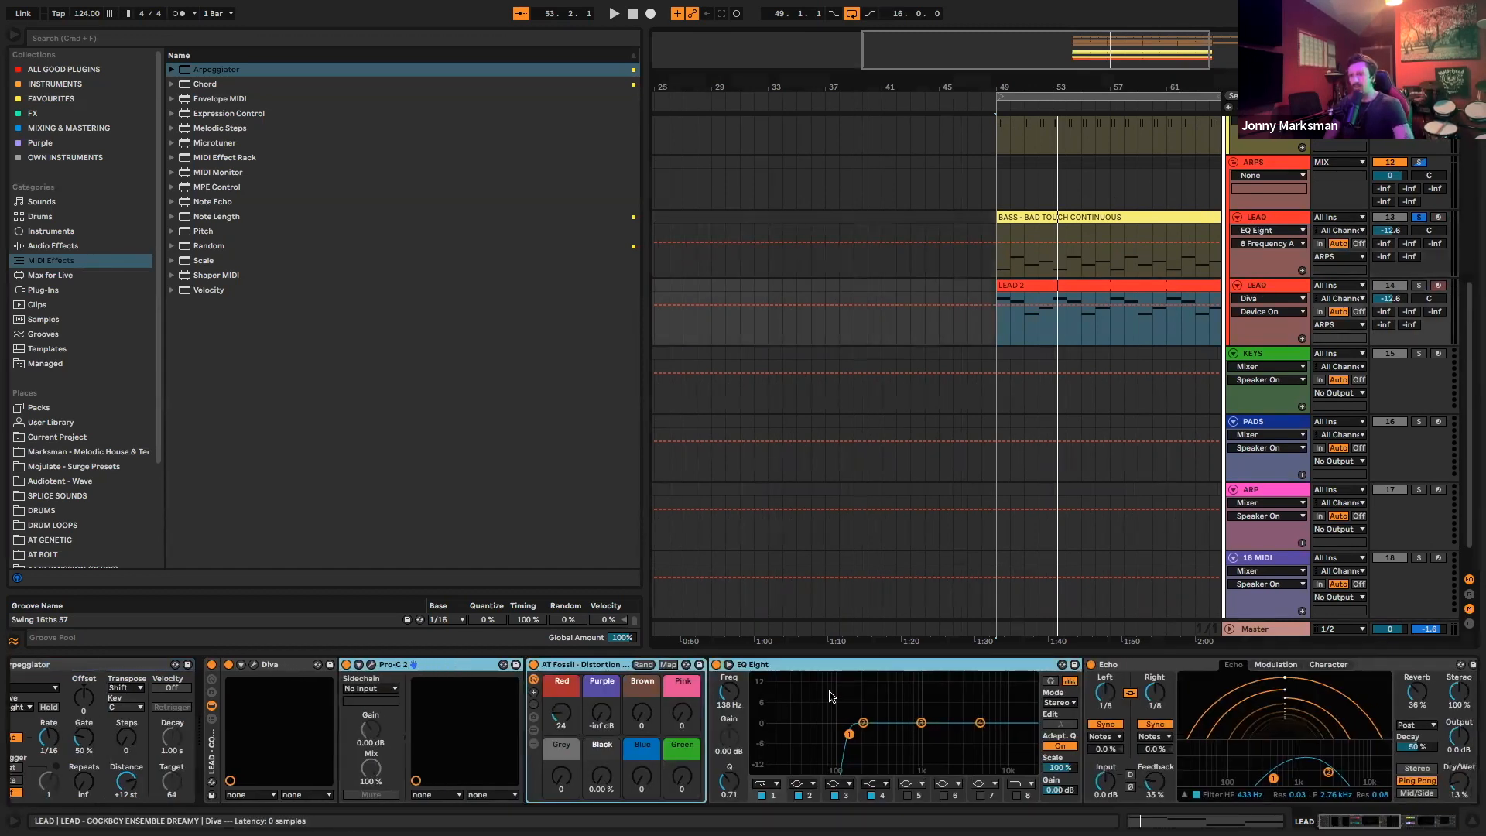
key(Delete)
shift+click(624, 668)
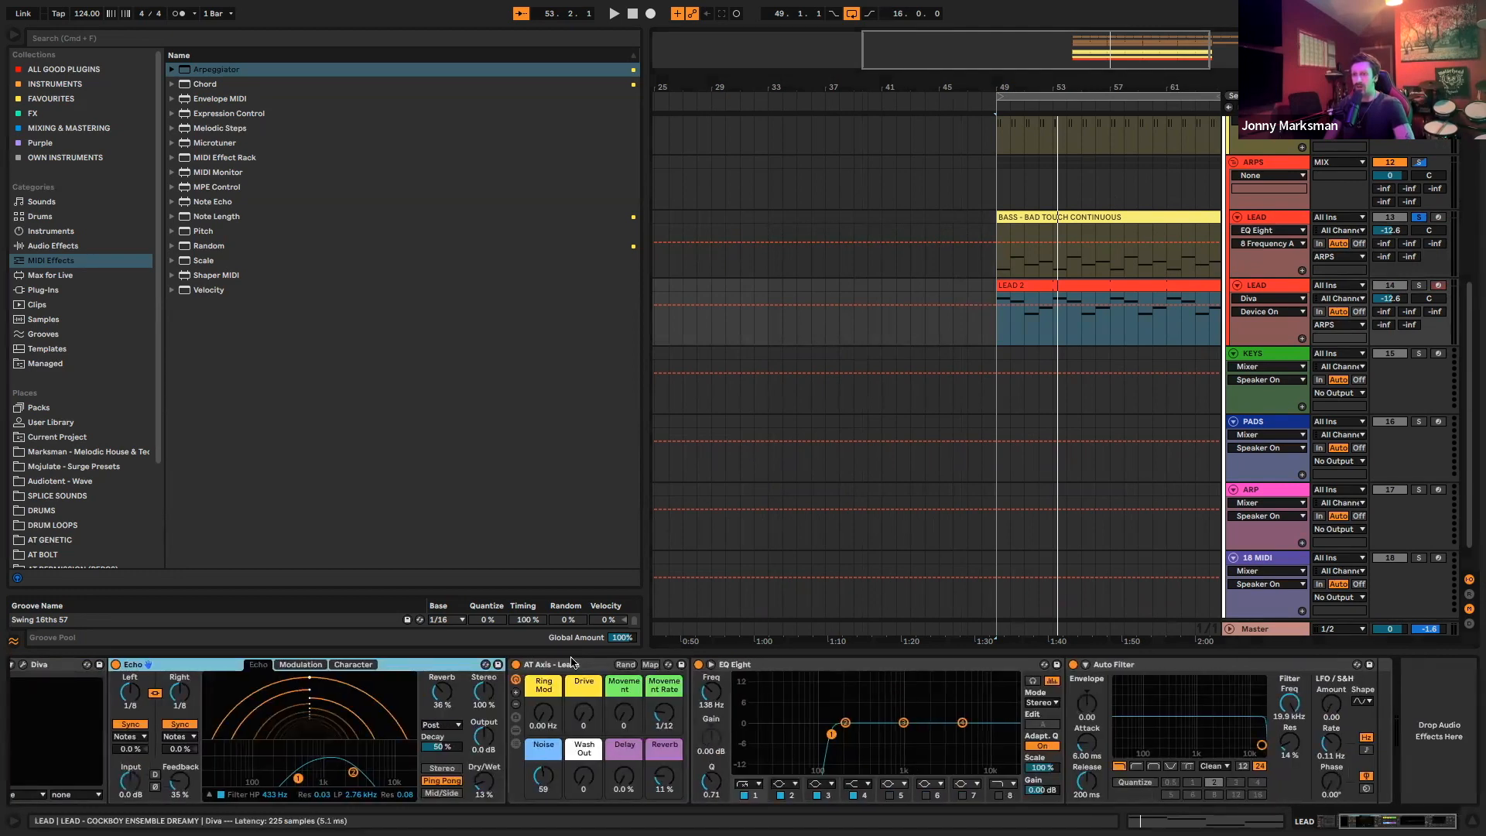
key(Delete)
click(647, 667)
key(Delete)
Play the loop and check the device chains of the ARPS group and the first LEAD track
key(space)
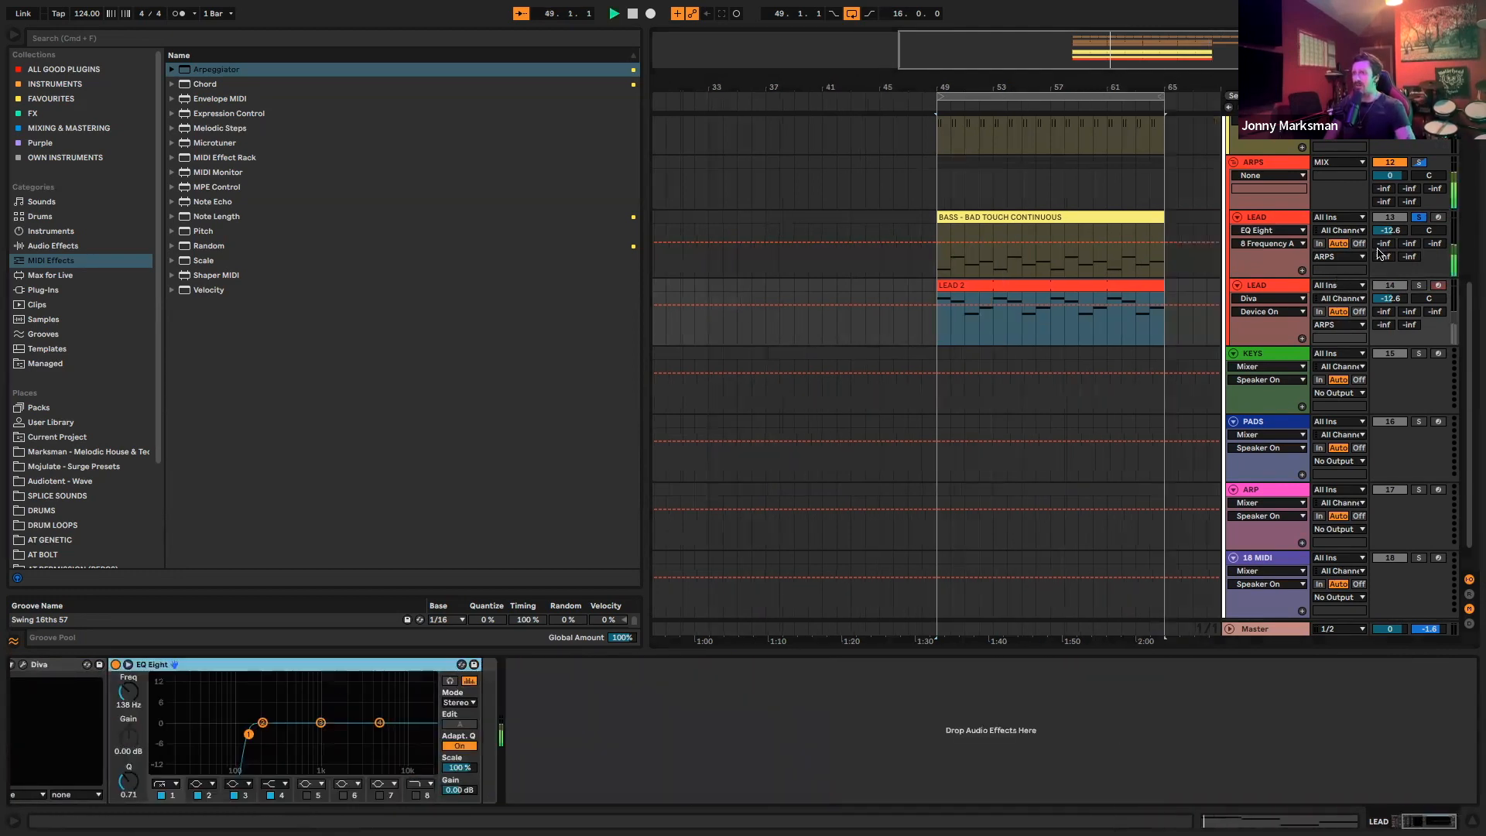
click(1278, 163)
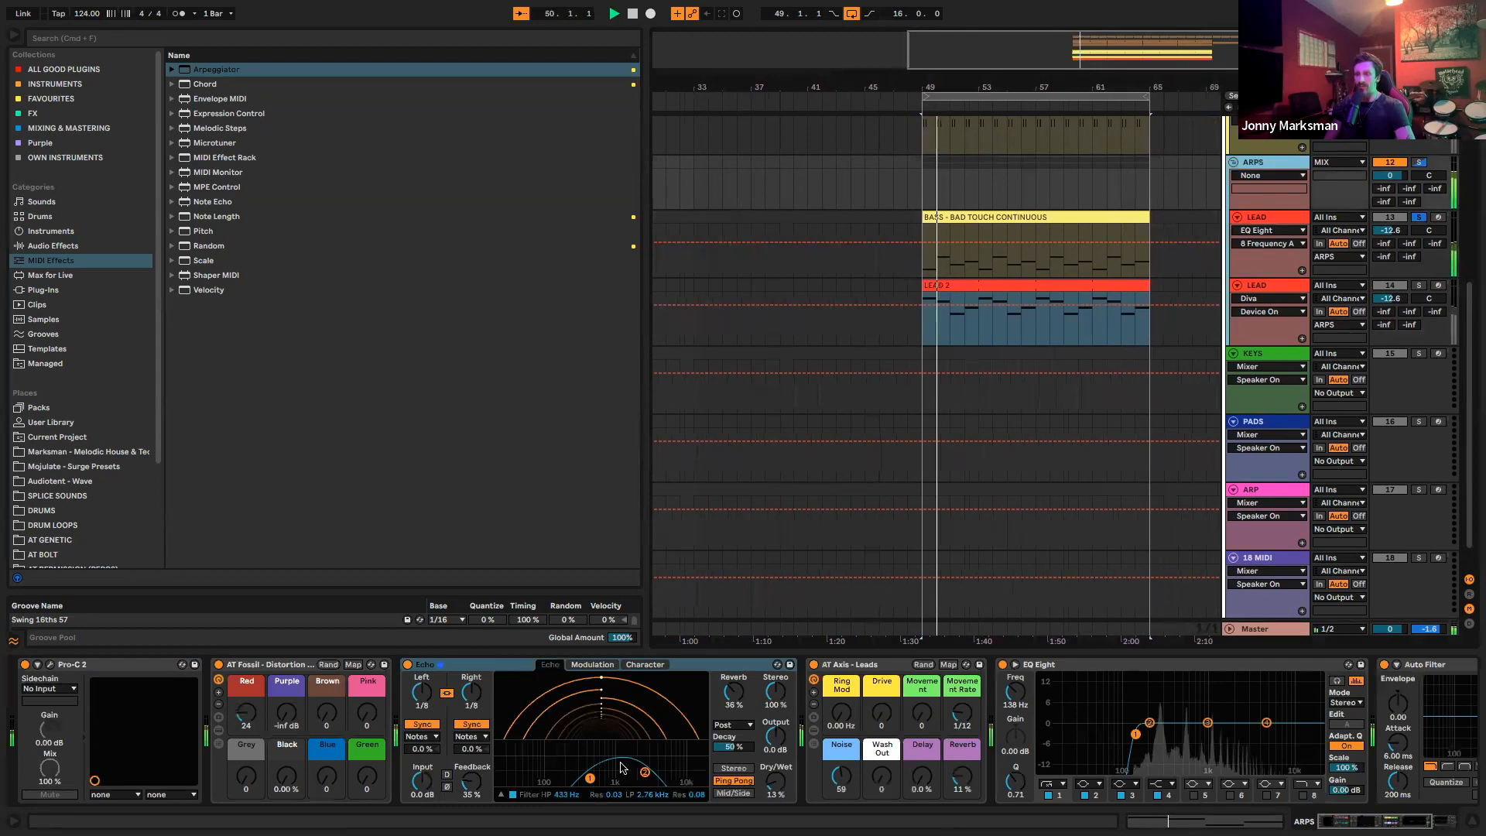
click(486, 665)
click(1259, 222)
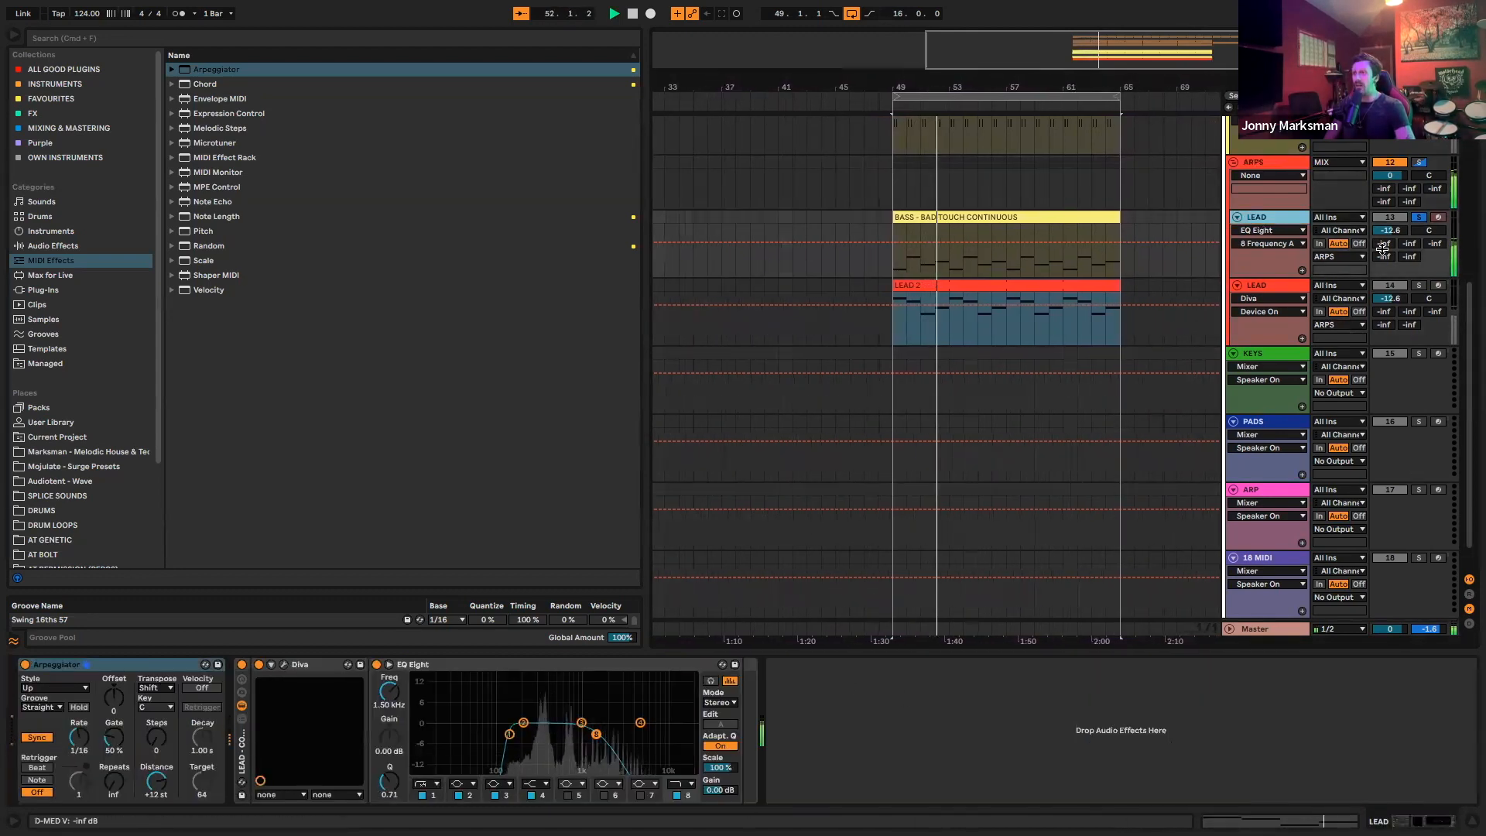
In the second LEAD track's EQ Eight, raise the low cut to 417 Hz and enable a high cut at about 3.91 kHz
click(1267, 288)
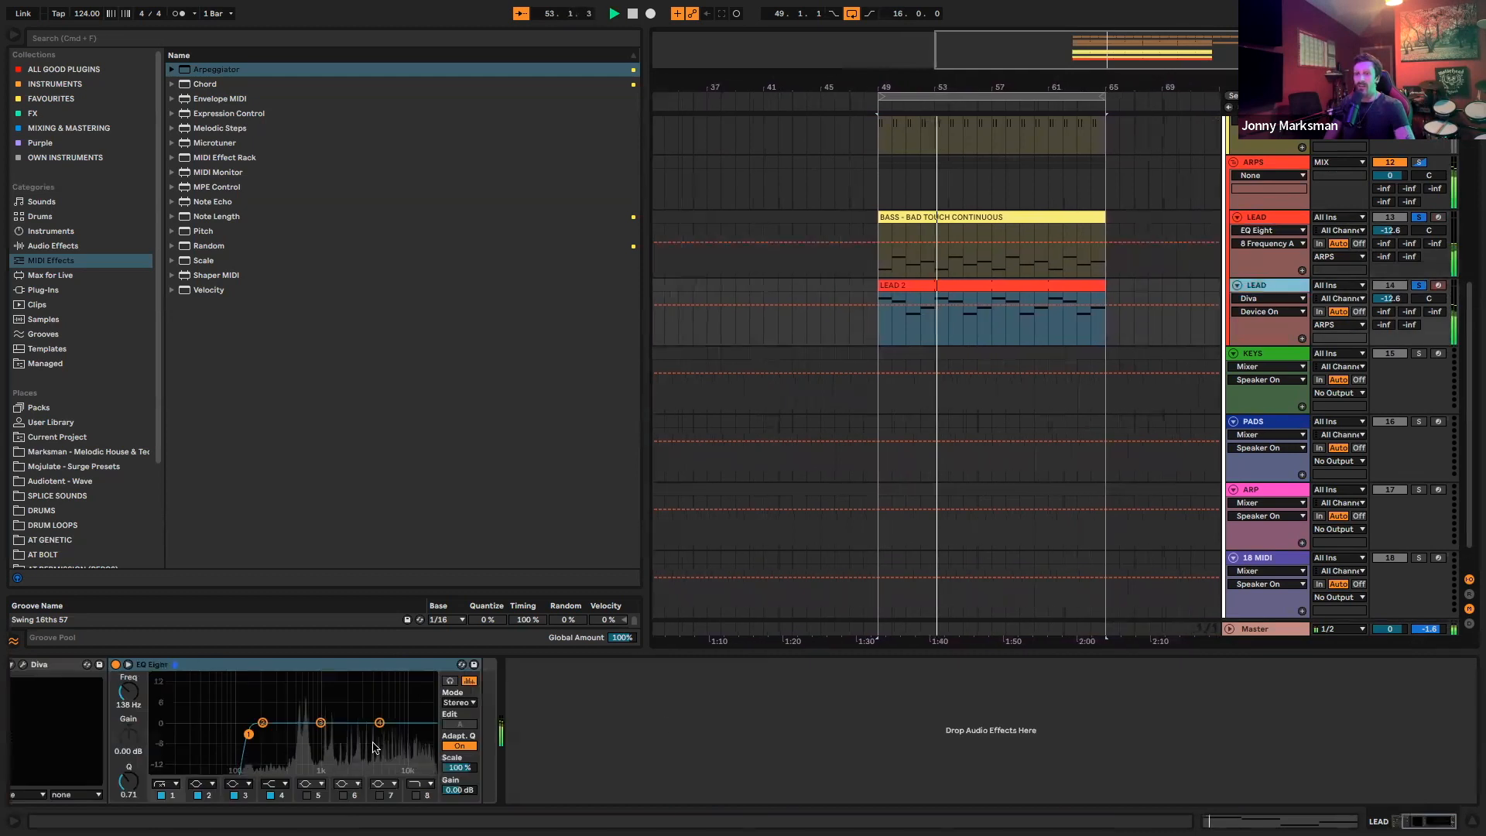
drag(249, 734, 288, 733)
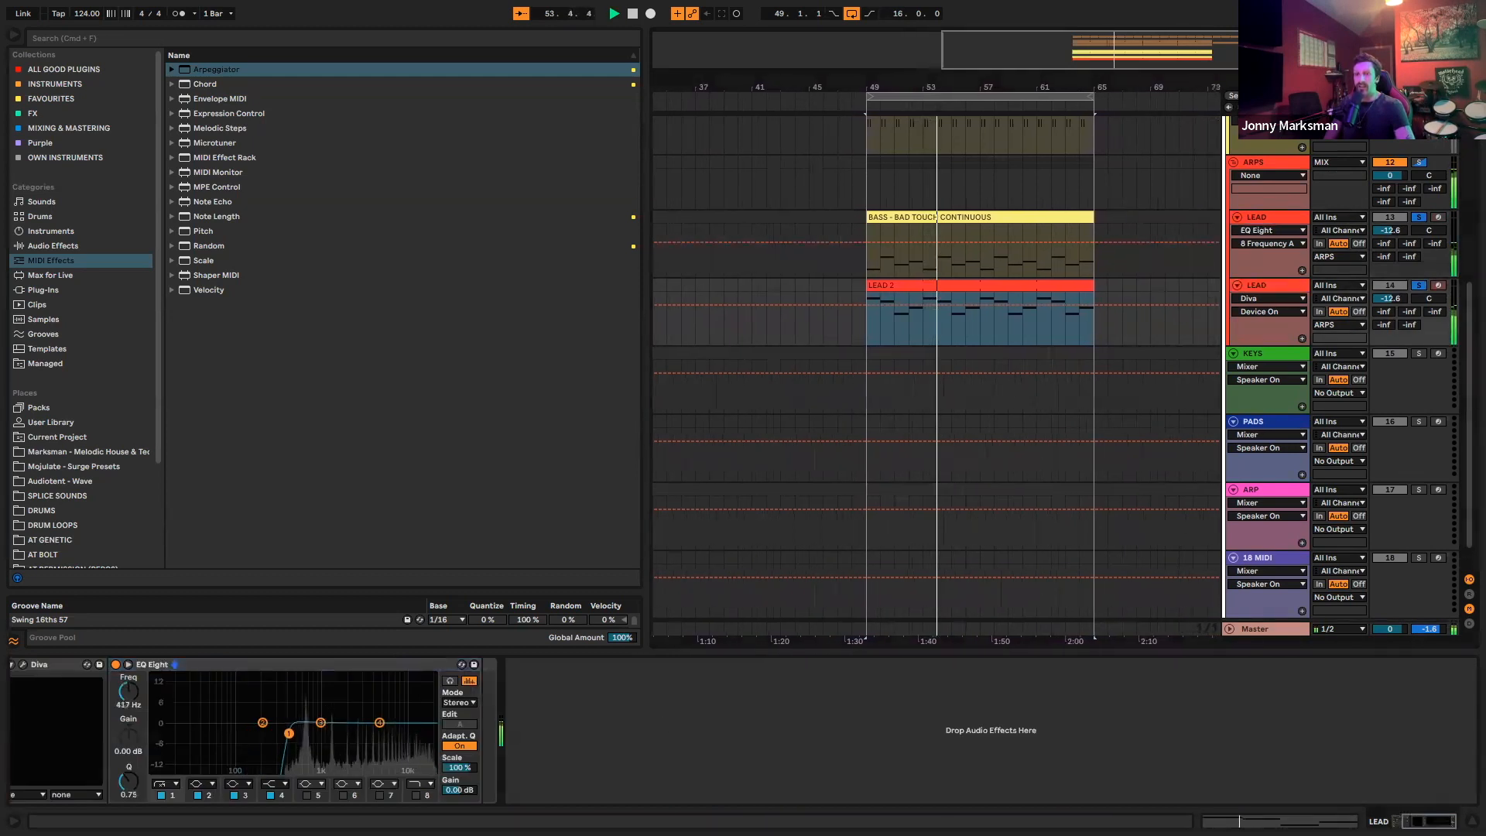
click(416, 795)
drag(385, 734, 370, 733)
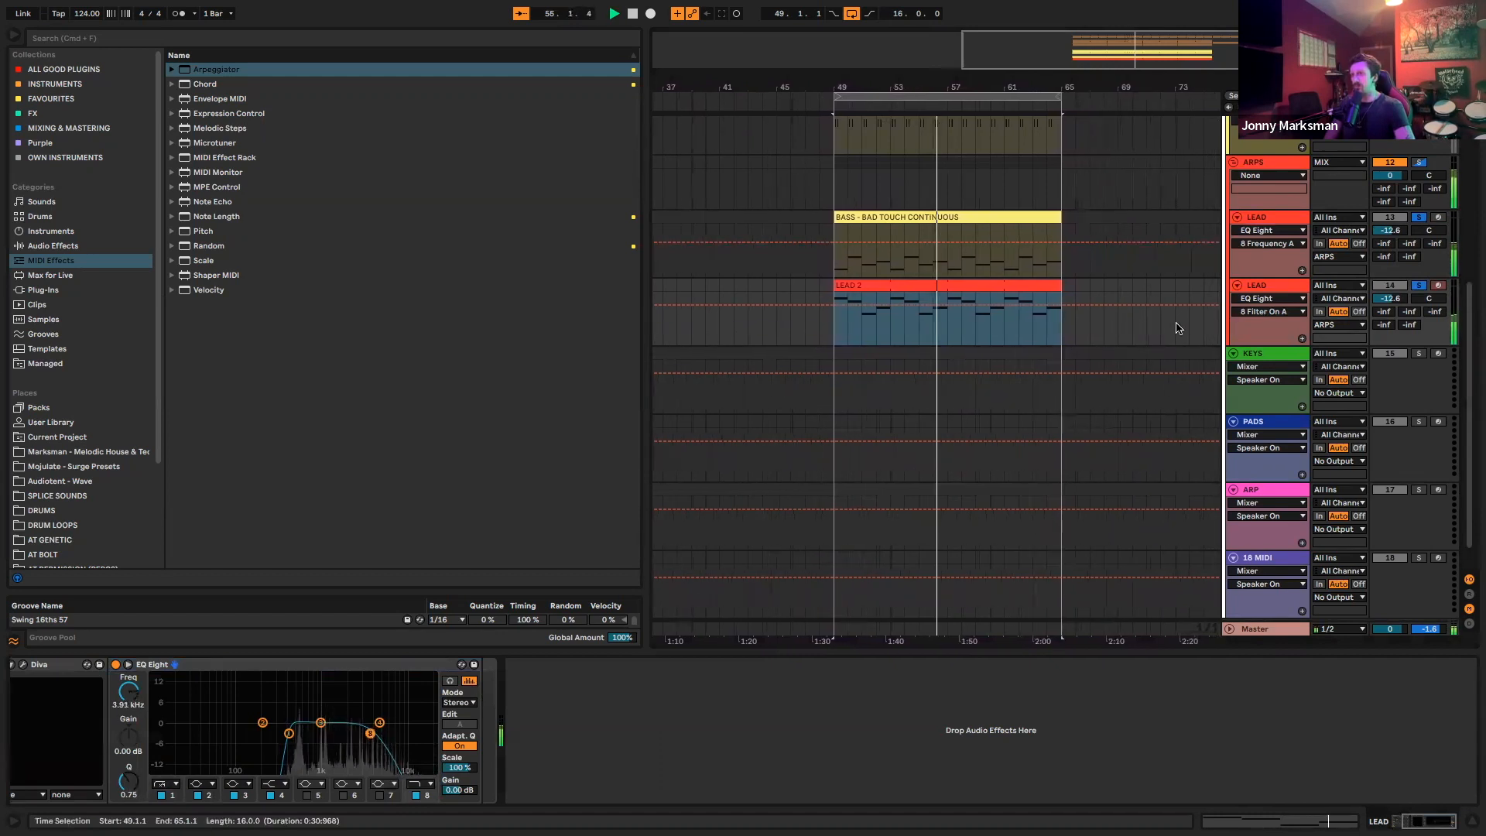
Duplicate the second LEAD track, leave the copy without a clip, and play the loop from bar 49
click(1272, 288)
key(ctrl+d)
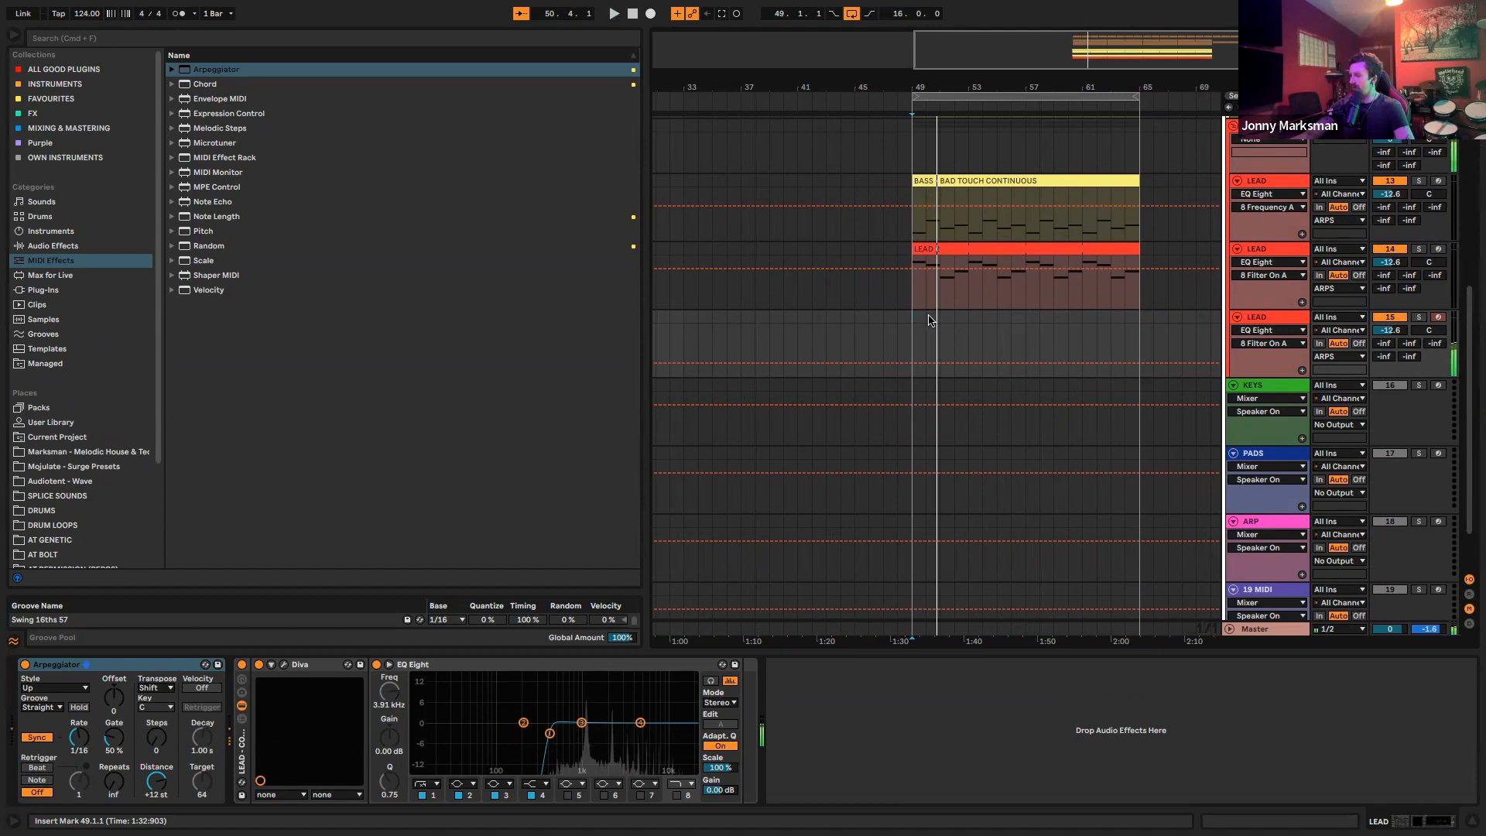
key(space)
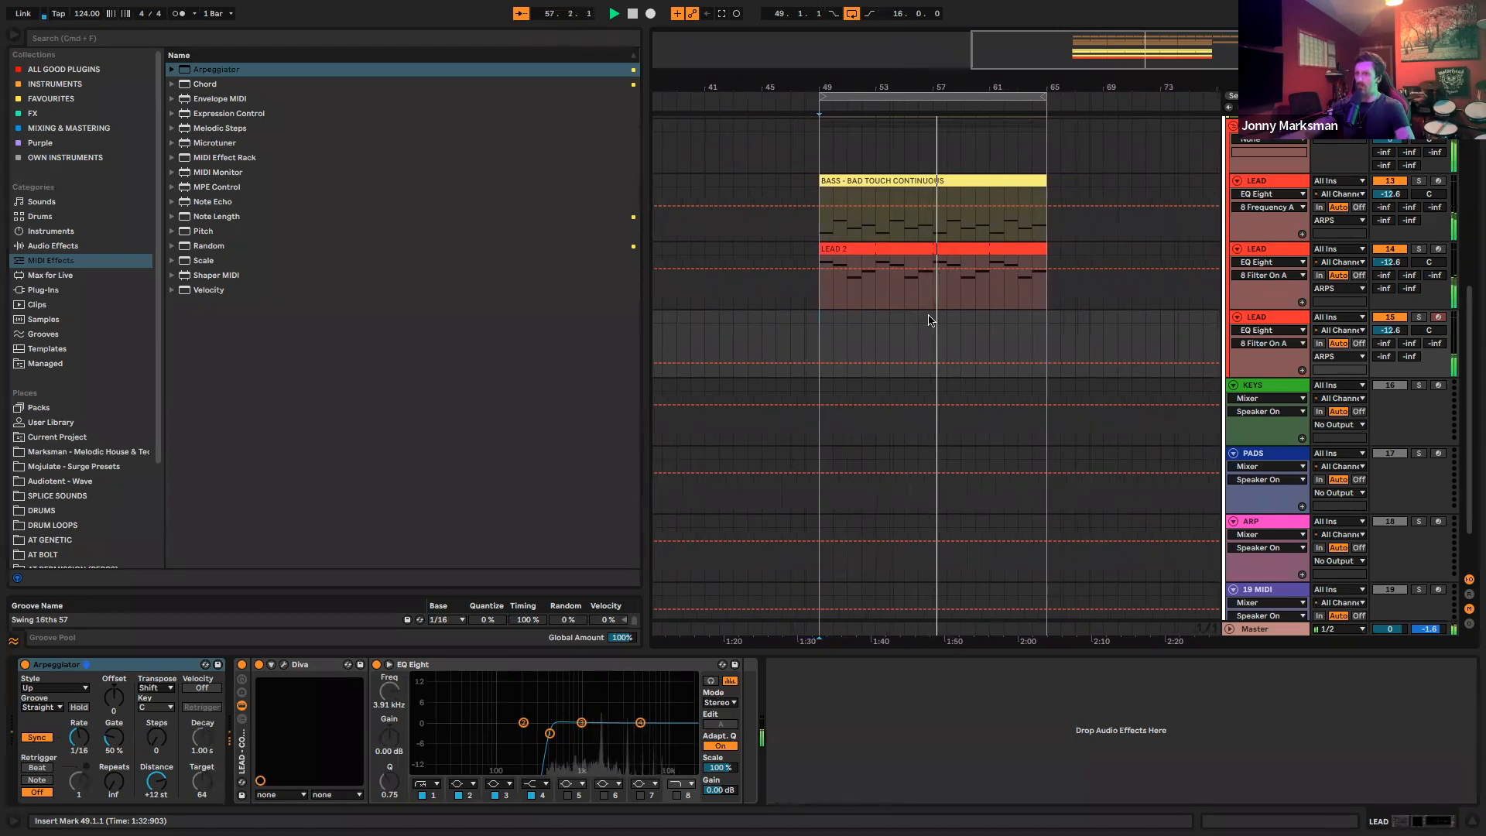
Create an empty four-bar MIDI clip from bar 49 on the third LEAD track and open it for note editing
key(ctrl+shift+m)
drag(838, 321, 872, 320)
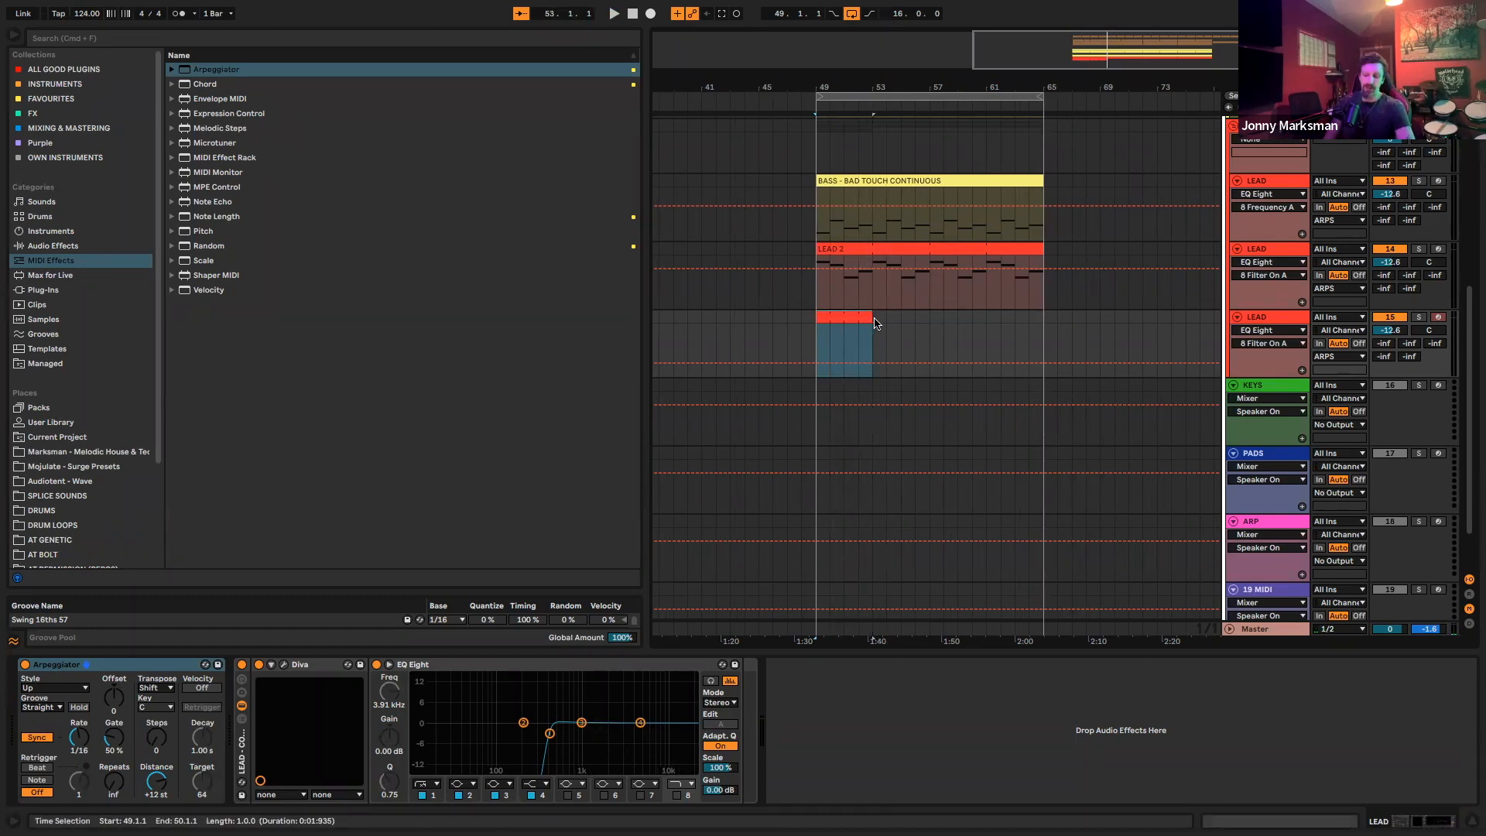
double_click(848, 315)
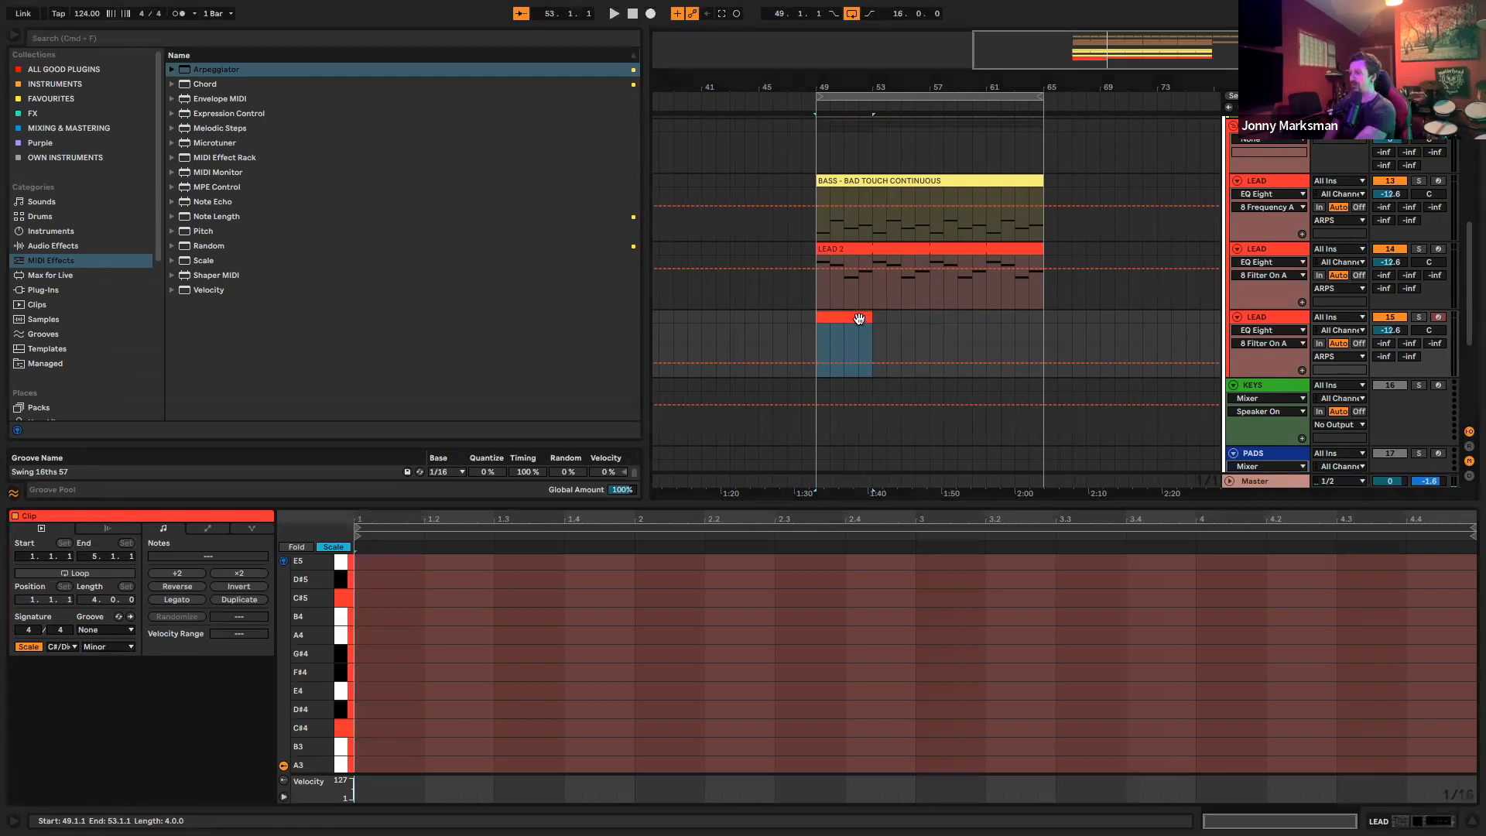
Write four one-bar notes in the new clip: G#4, G#4, E4 and F#4
scroll(382, 698, down, 3)
click(372, 672)
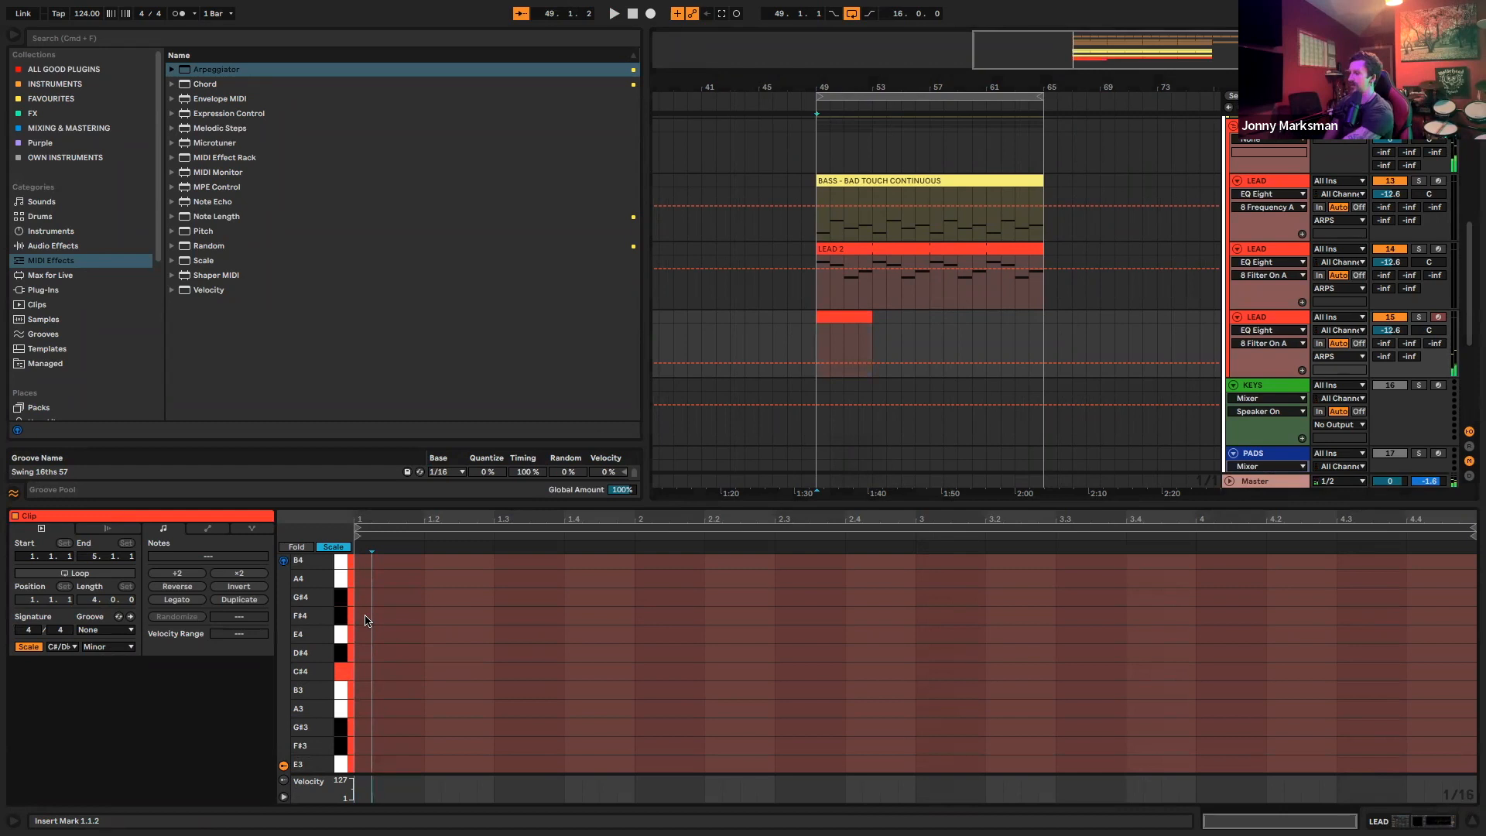
drag(361, 598, 612, 599)
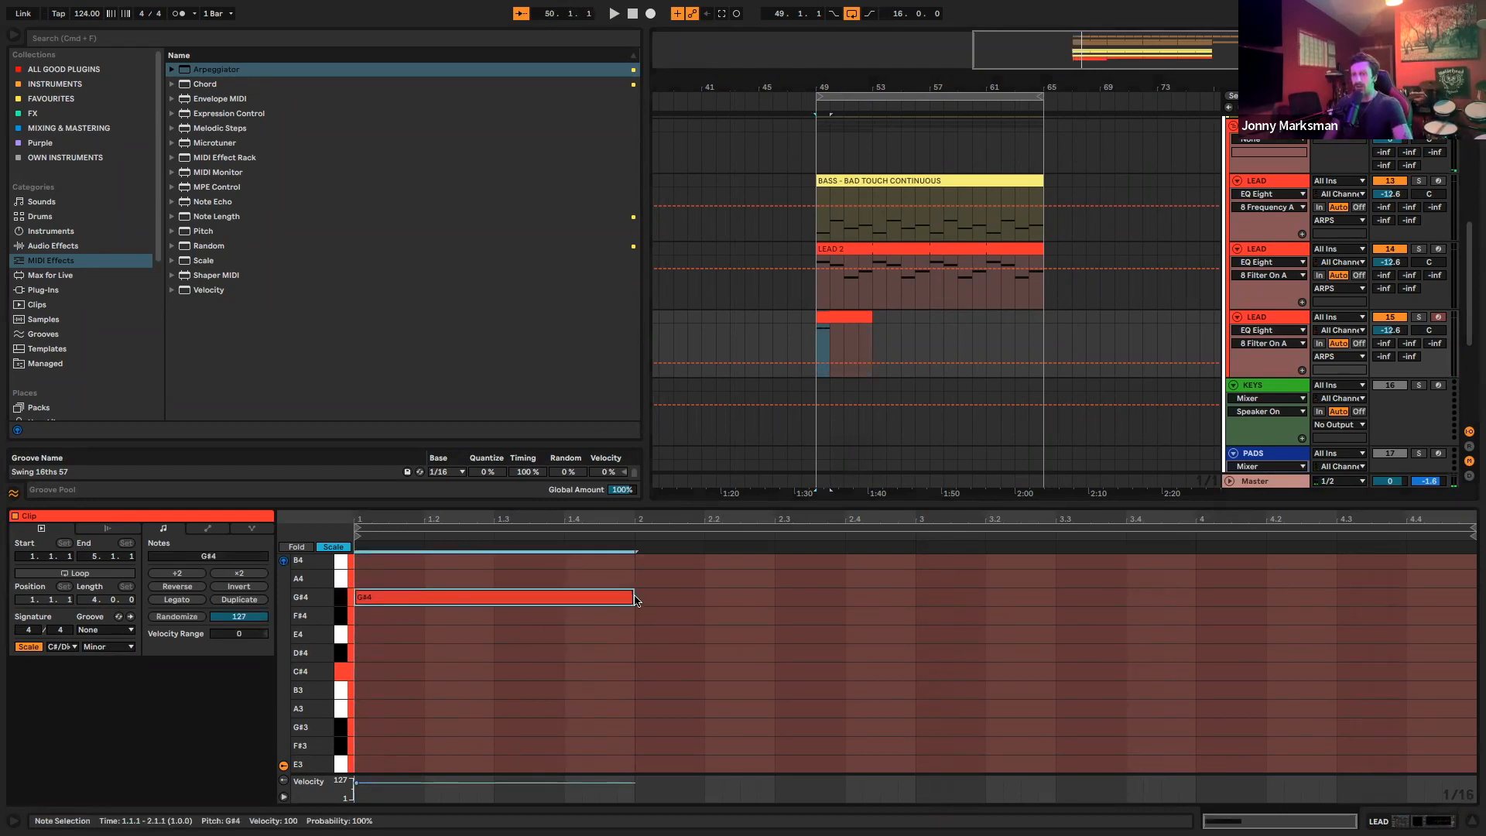
key(super+d)
key(super+d)
key(Down)
key(Down)
key(super+d)
key(Up)
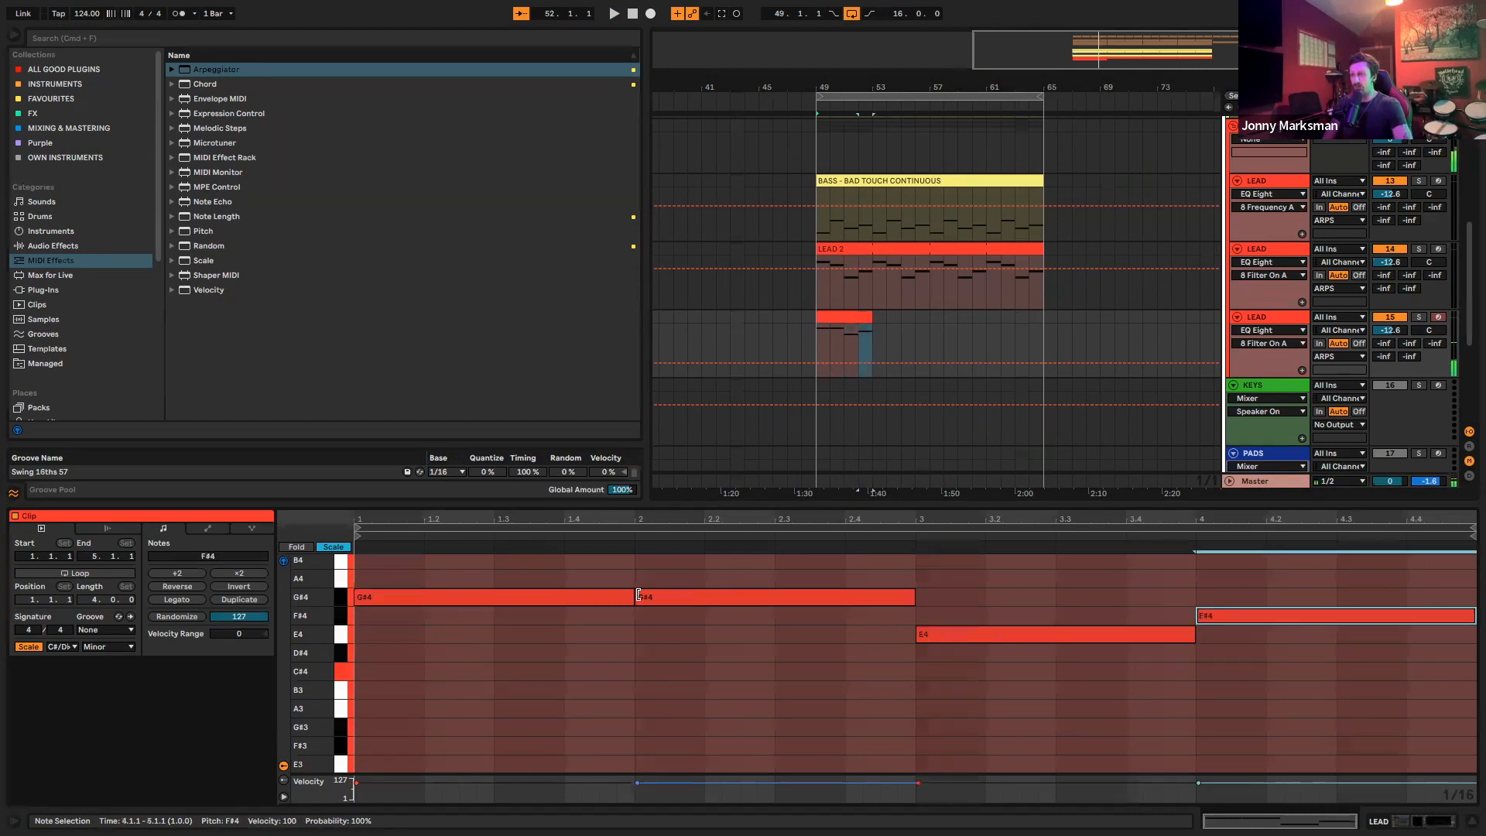
Play the loop, turn on looping for the new clip and extend it to bar 65
key(space)
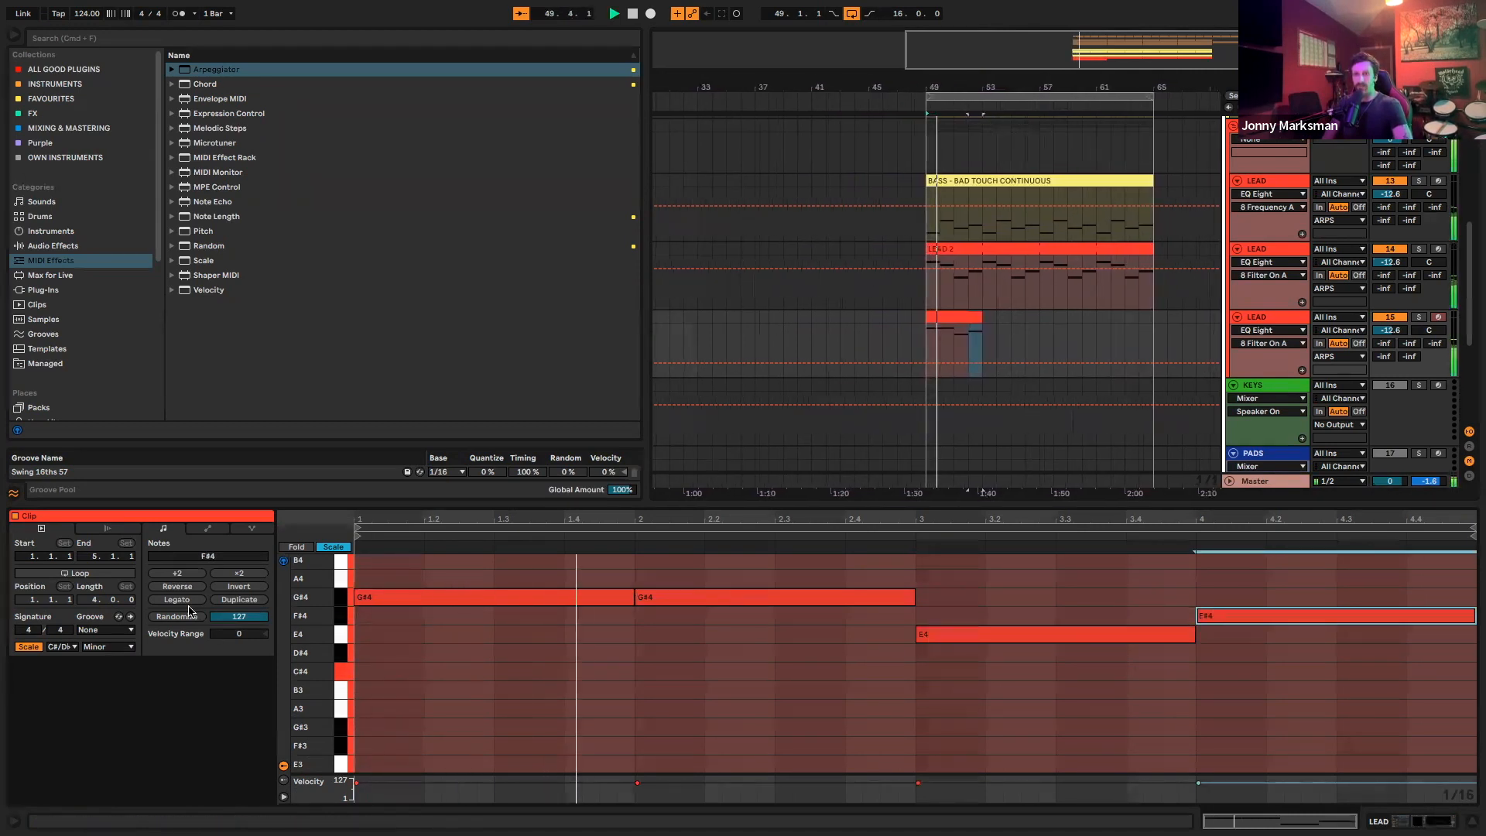
click(75, 573)
drag(969, 318, 1139, 319)
In the third LEAD track's EQ Eight, raise the low cut frequency and enable a high cut at 5.87 kHz
click(1258, 317)
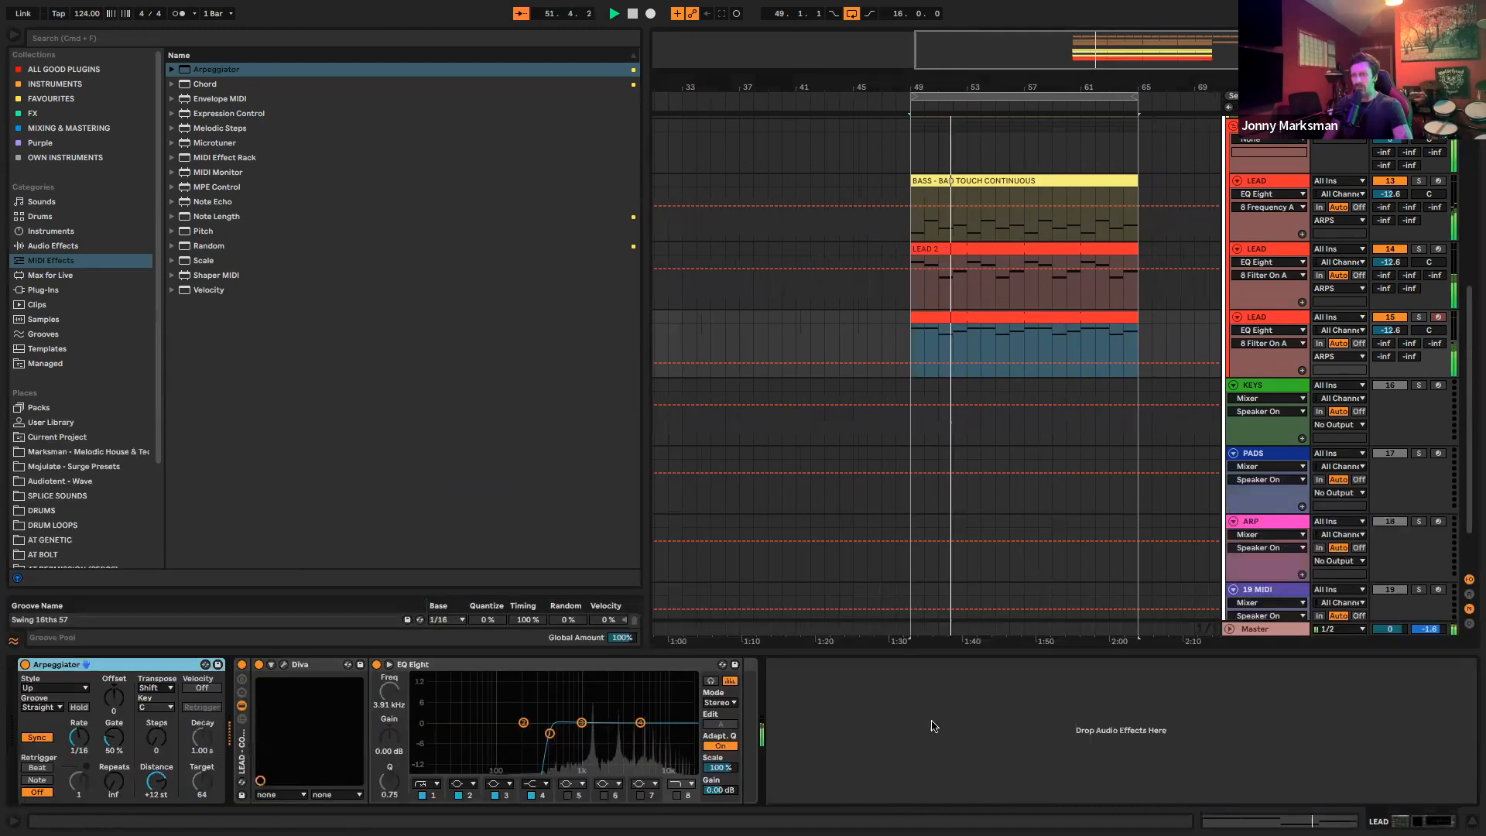
drag(549, 734, 581, 734)
click(677, 796)
In the mixer, lower the three LEAD track volumes to about -15.0, -20.0 and -22.7 dB in track order
key(Tab)
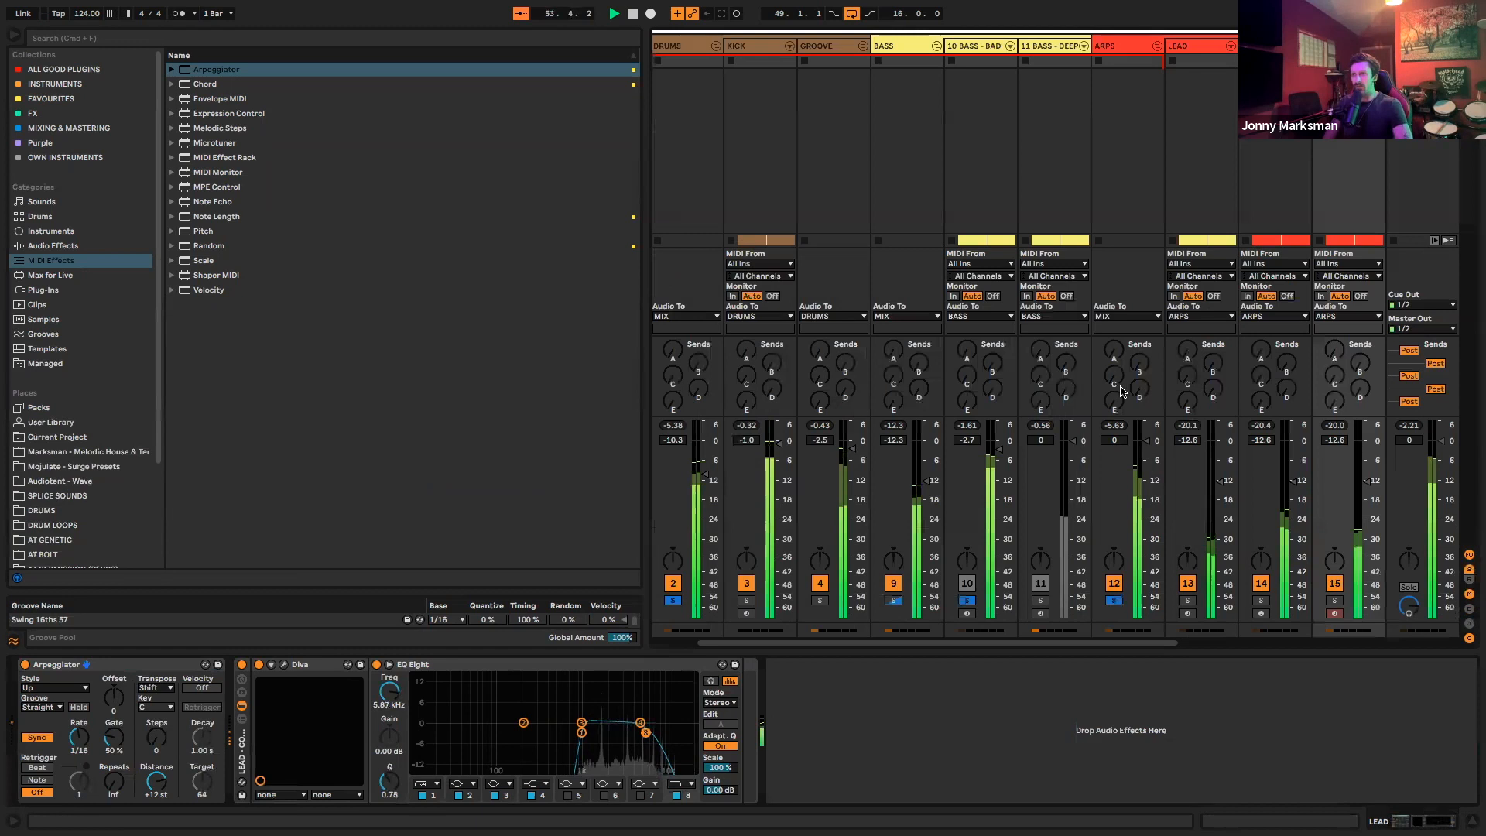
mouse_move(1030, 477)
mouse_down()
mouse_move(993, 514)
mouse_move(946, 506)
mouse_up()
drag(867, 425, 867, 428)
drag(1022, 490, 1022, 507)
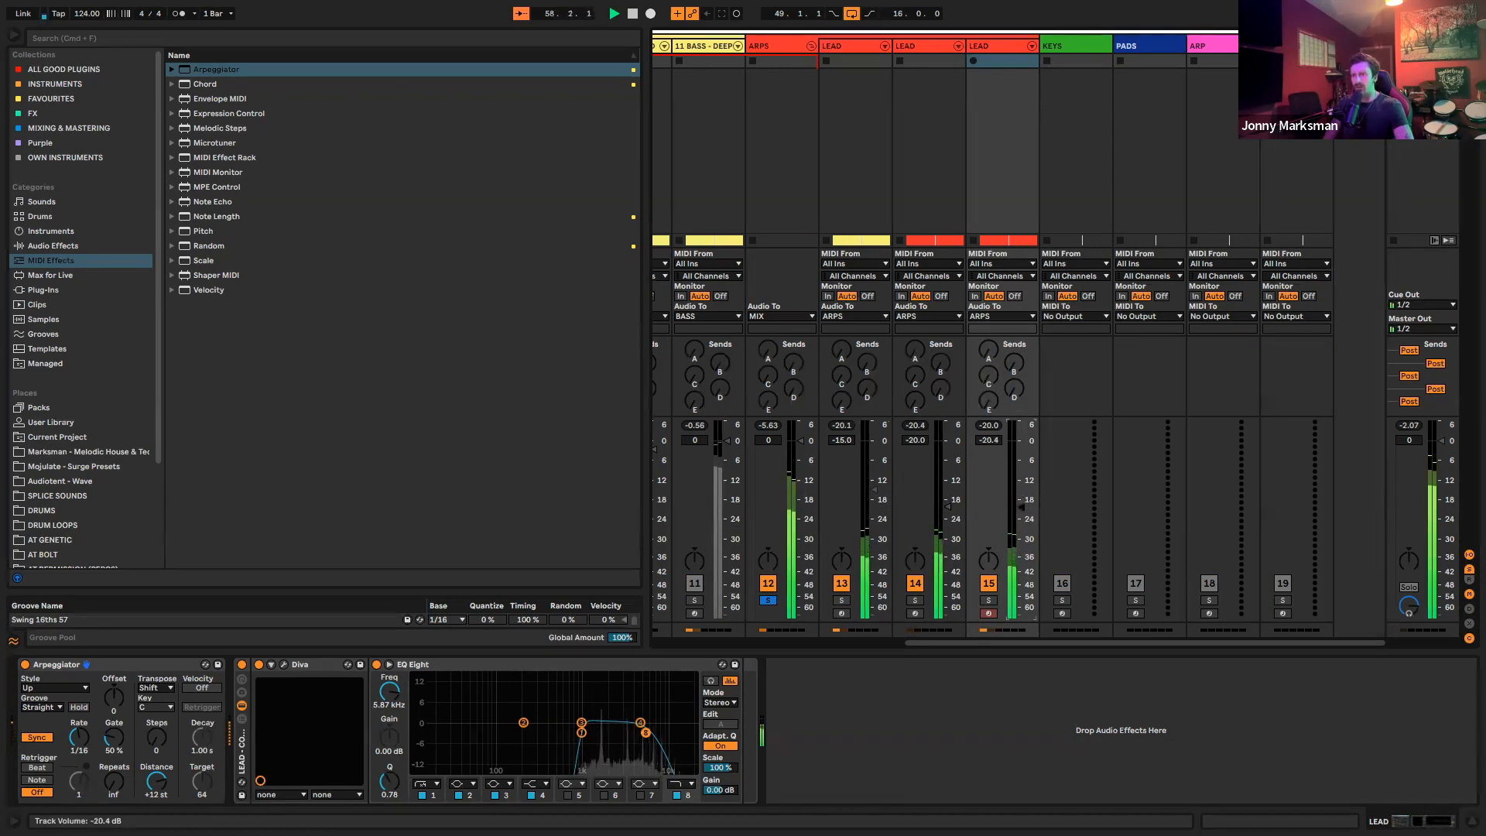
Clear the track solos and check the device chains of the ARPS group and the first LEAD track
double_click(983, 599)
click(777, 56)
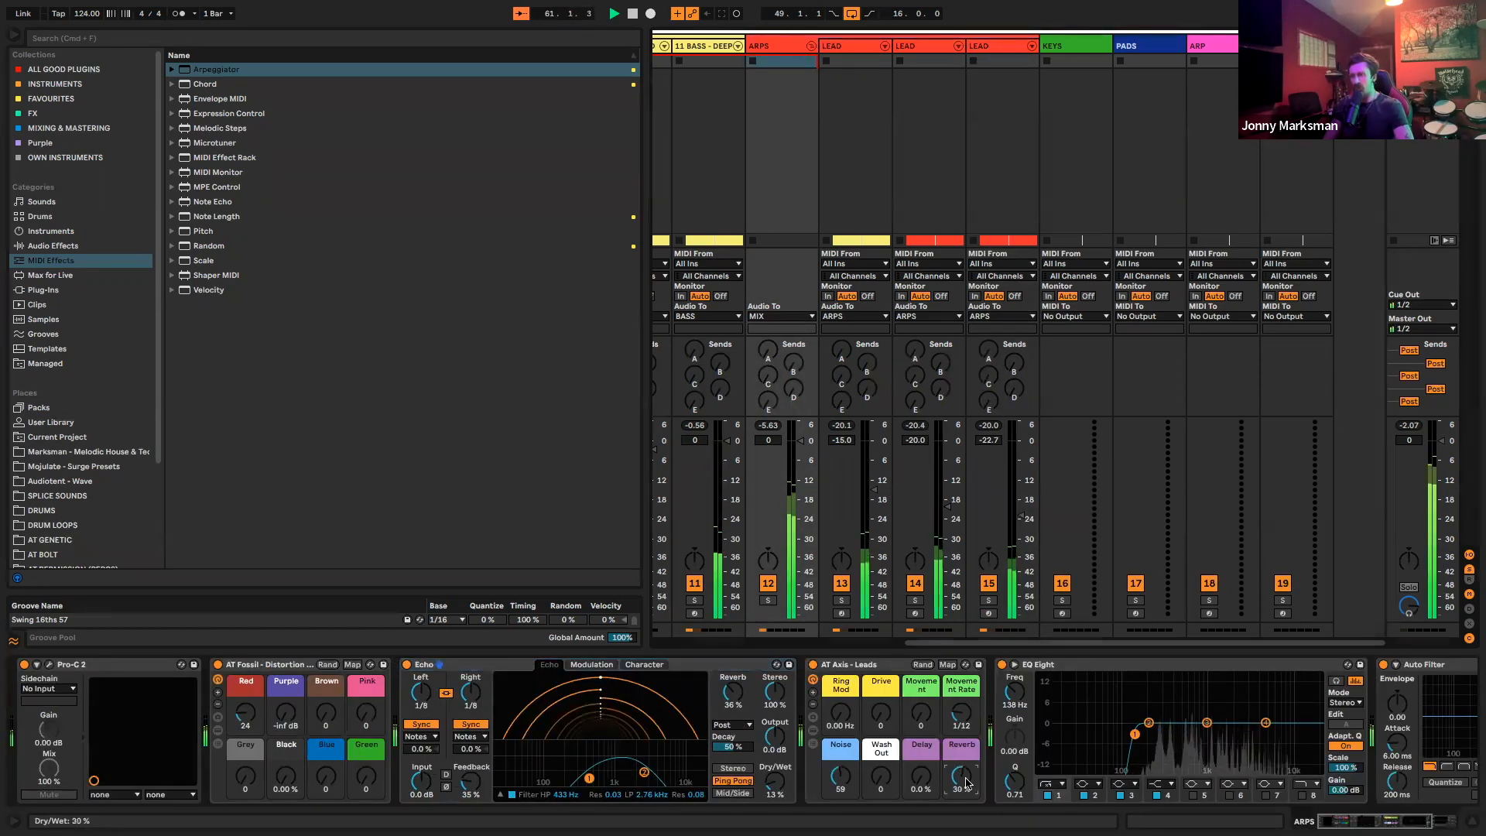
click(852, 55)
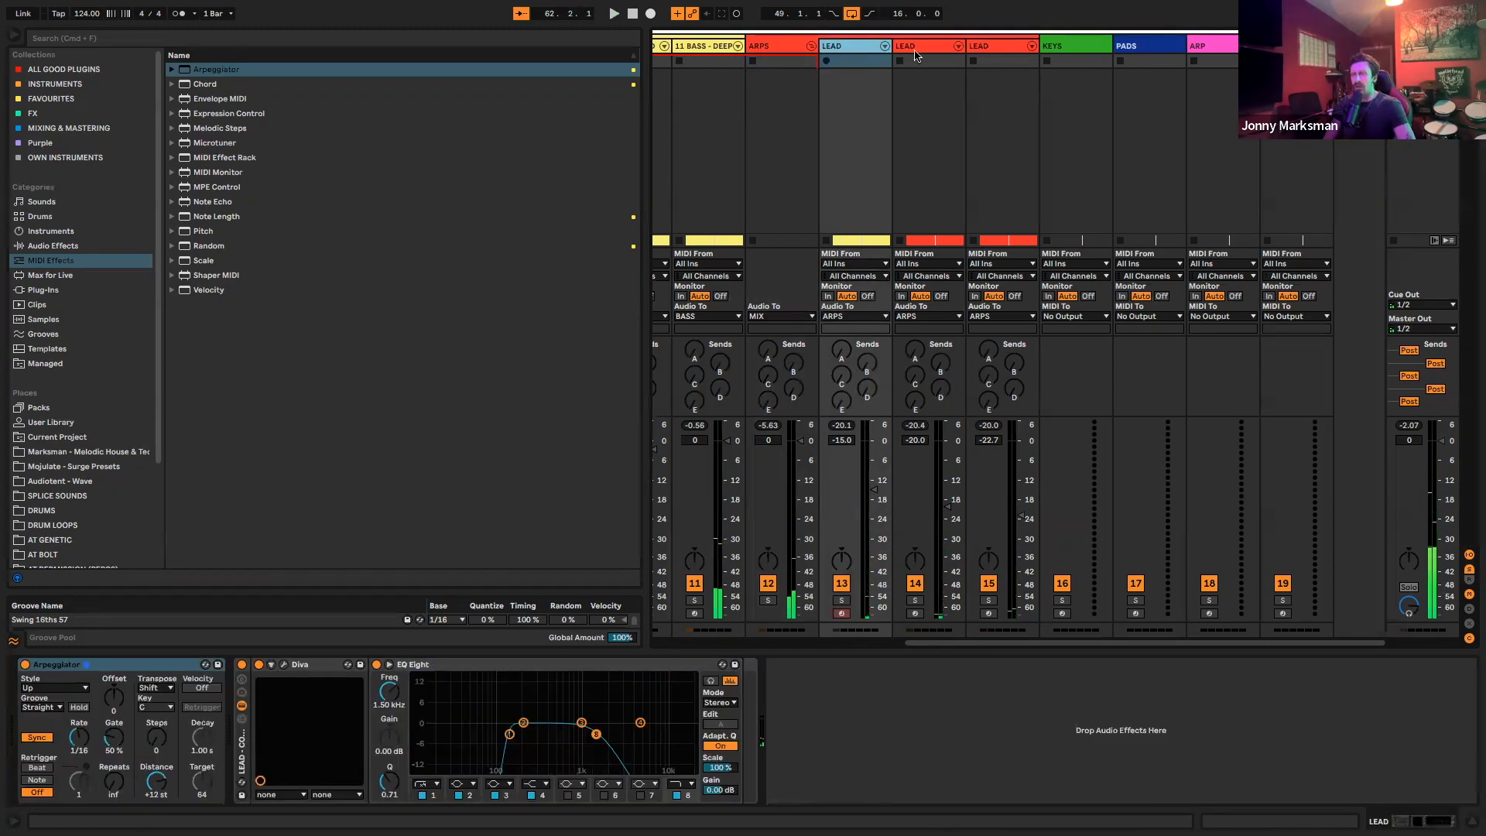
Load the LEAD - COCKBOY ENSEMBLE DREAMY.adg instrument rack from the own instruments collection onto the KEYS track
click(1062, 49)
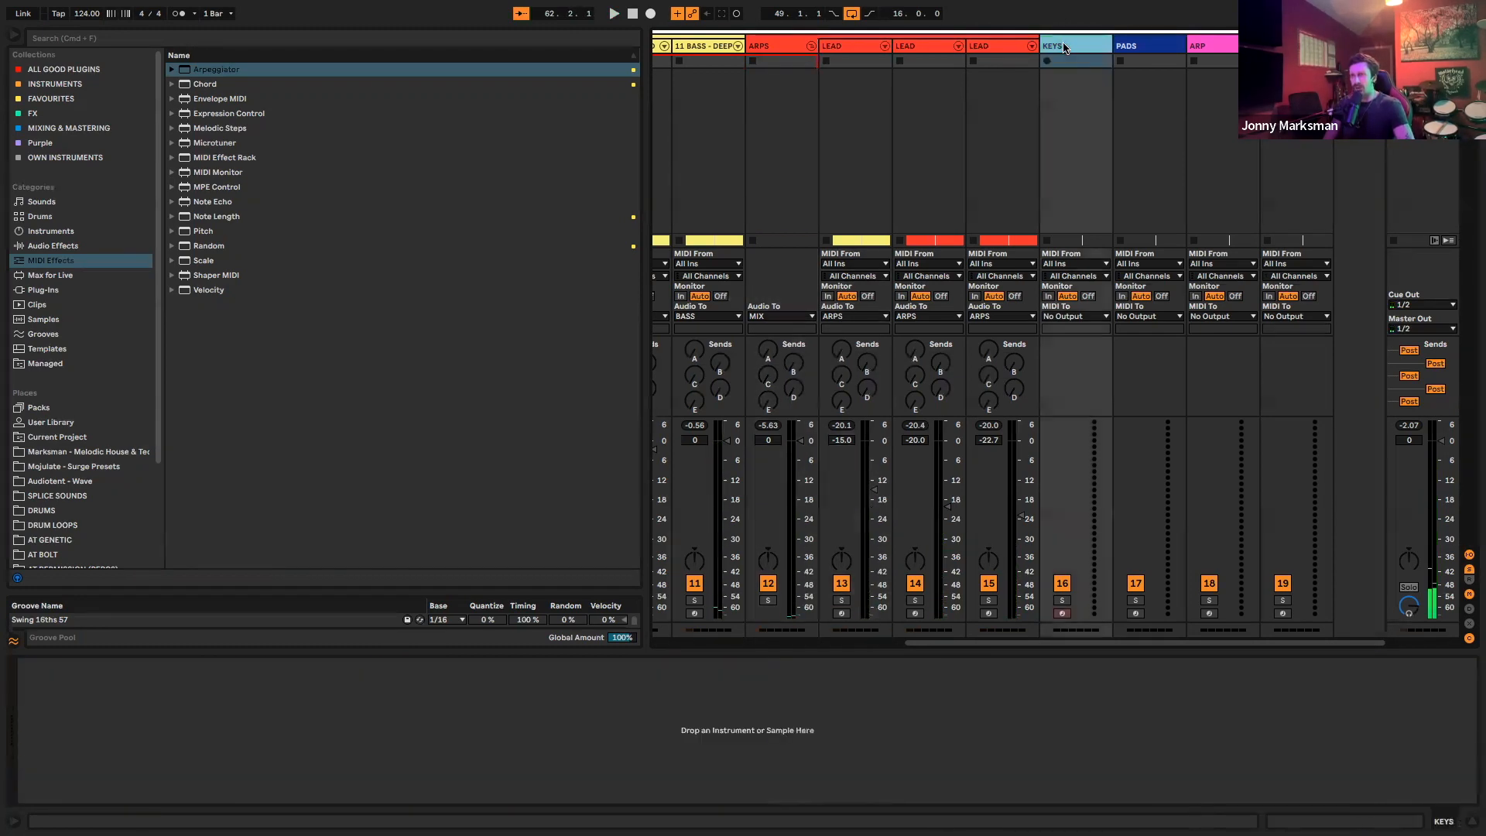
click(87, 159)
click(319, 94)
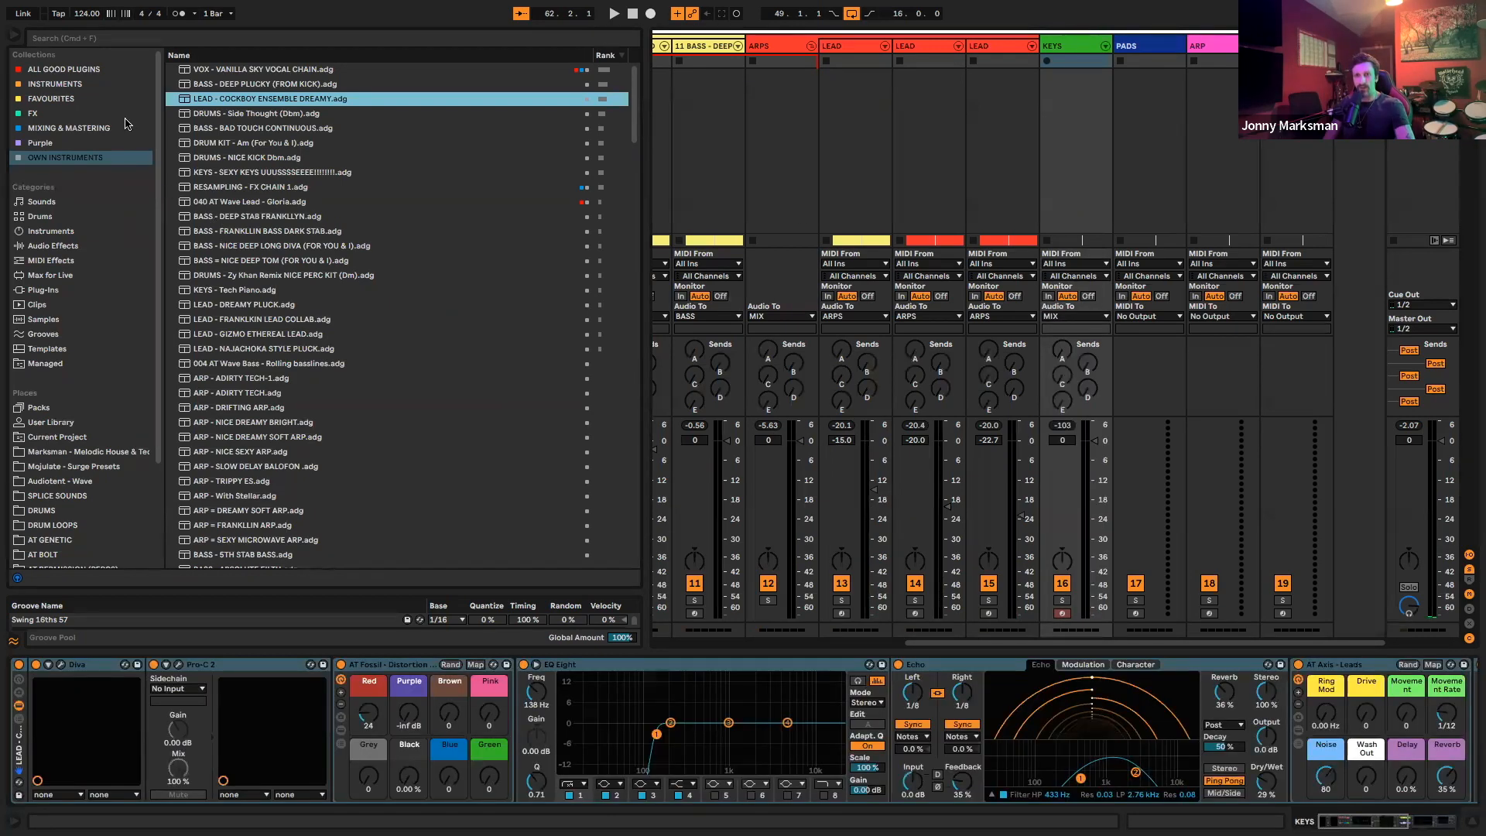
Find the Arpeggiator among the MIDI effects and insert it before Diva on the KEYS track
click(85, 114)
click(1256, 782)
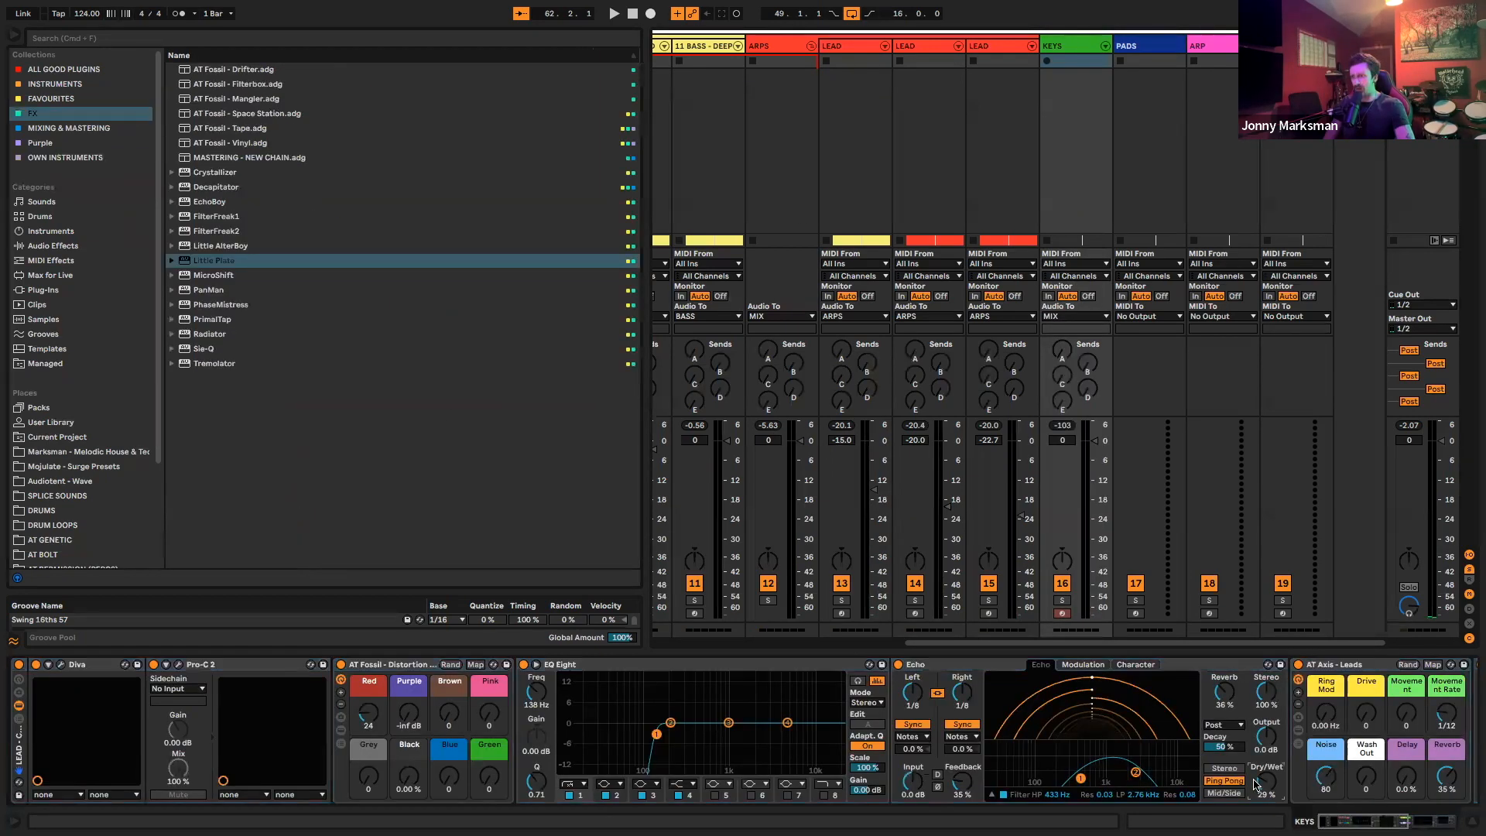
click(100, 160)
click(65, 246)
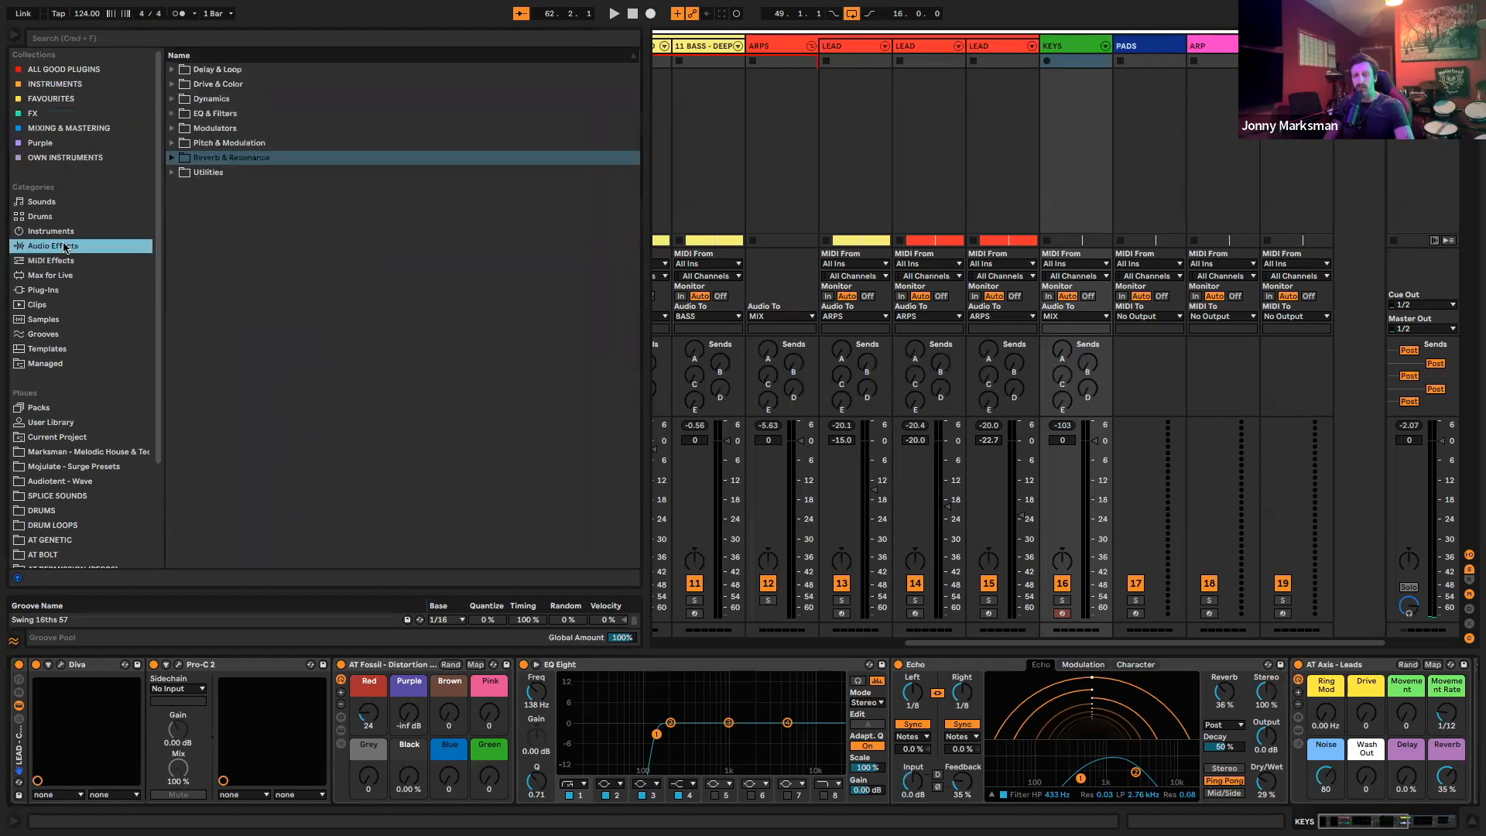
click(82, 142)
click(68, 244)
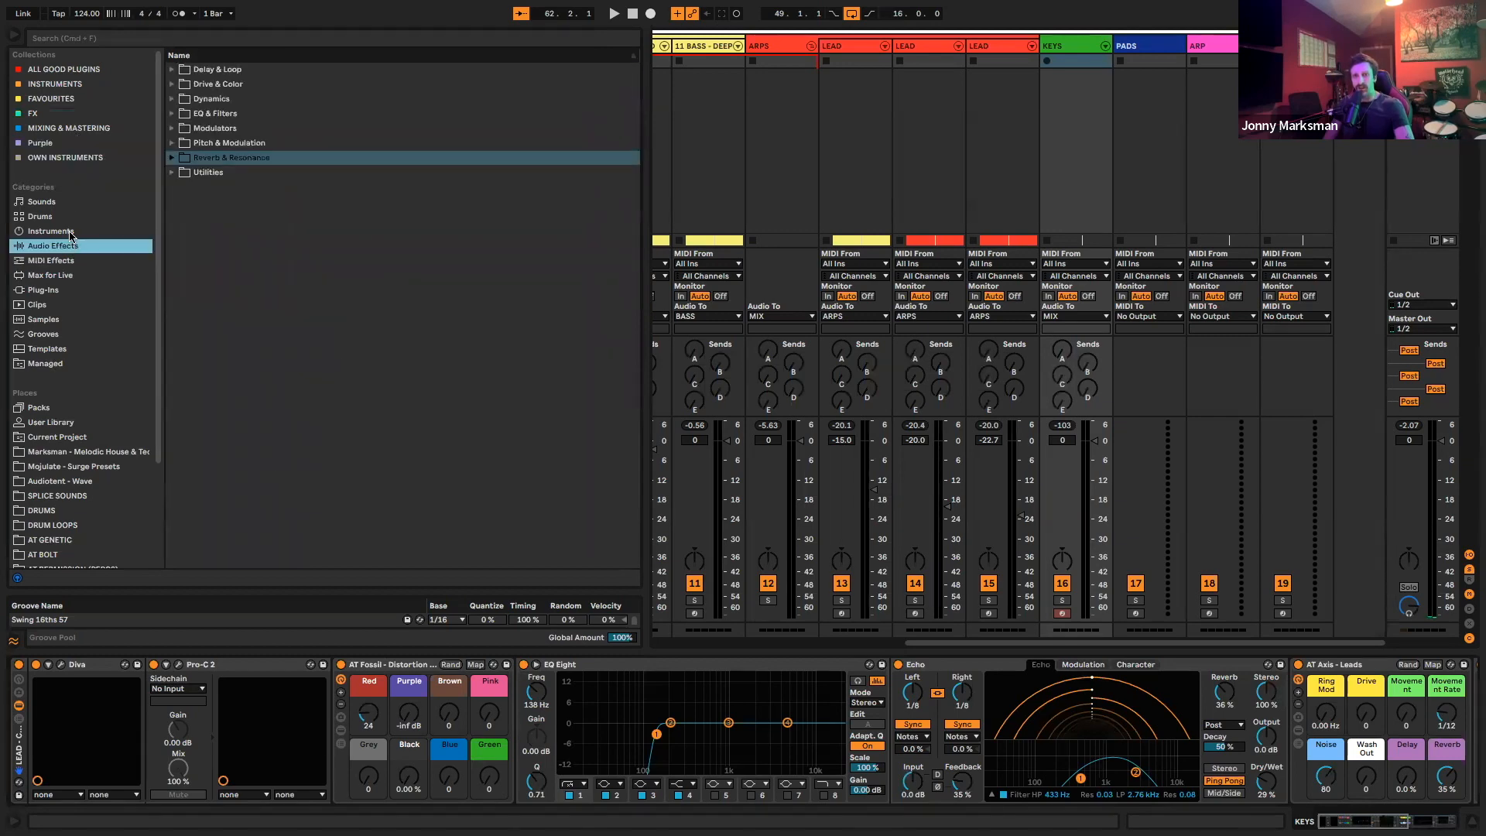
click(78, 336)
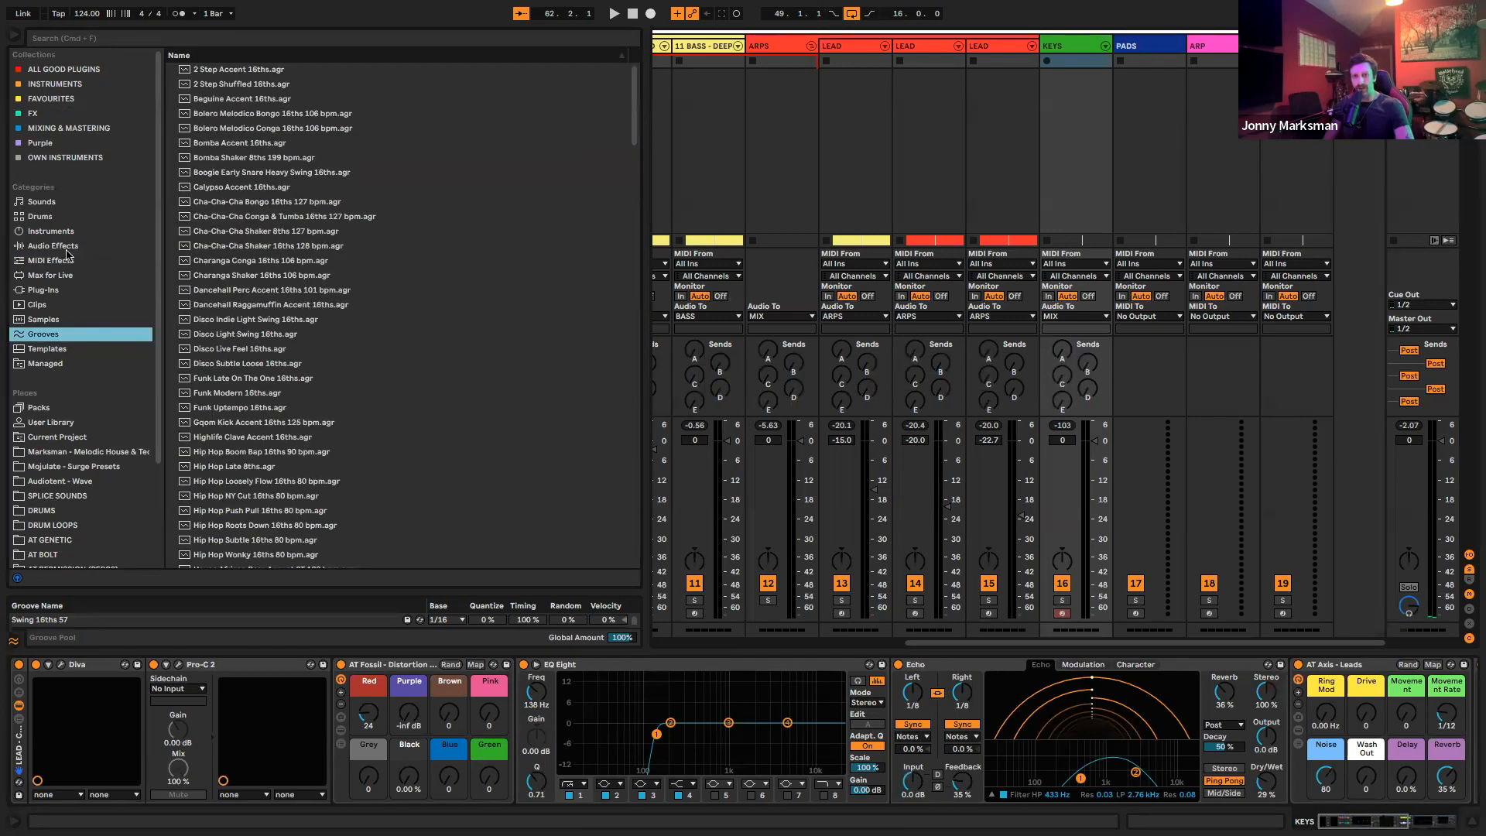
click(59, 262)
drag(250, 75, 28, 735)
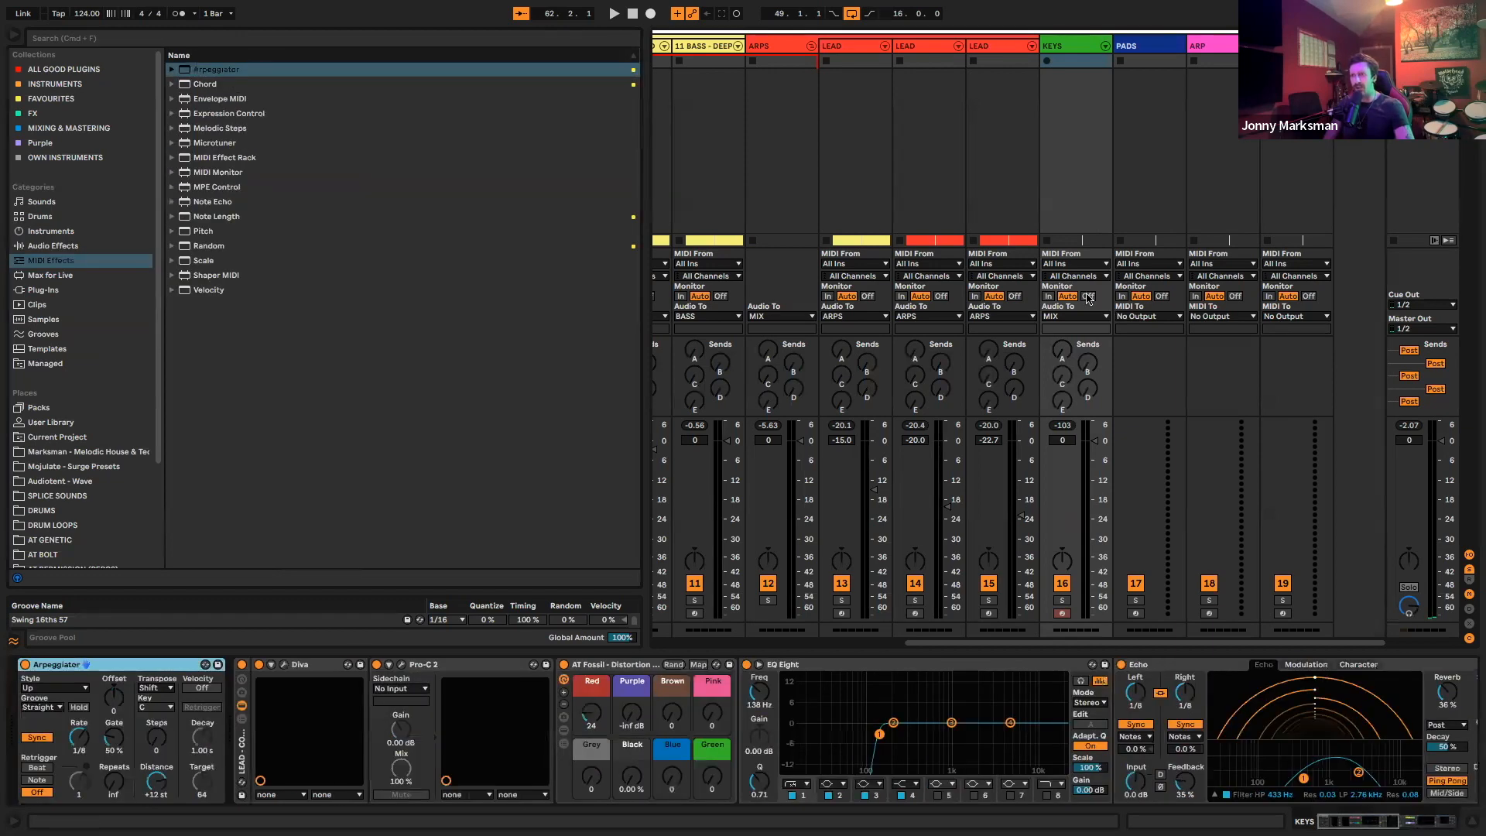
Set the KEYS Arpeggiator's rate to 1/16 and lower the KEYS track volume to about -5.8 dB
drag(1096, 456, 1094, 464)
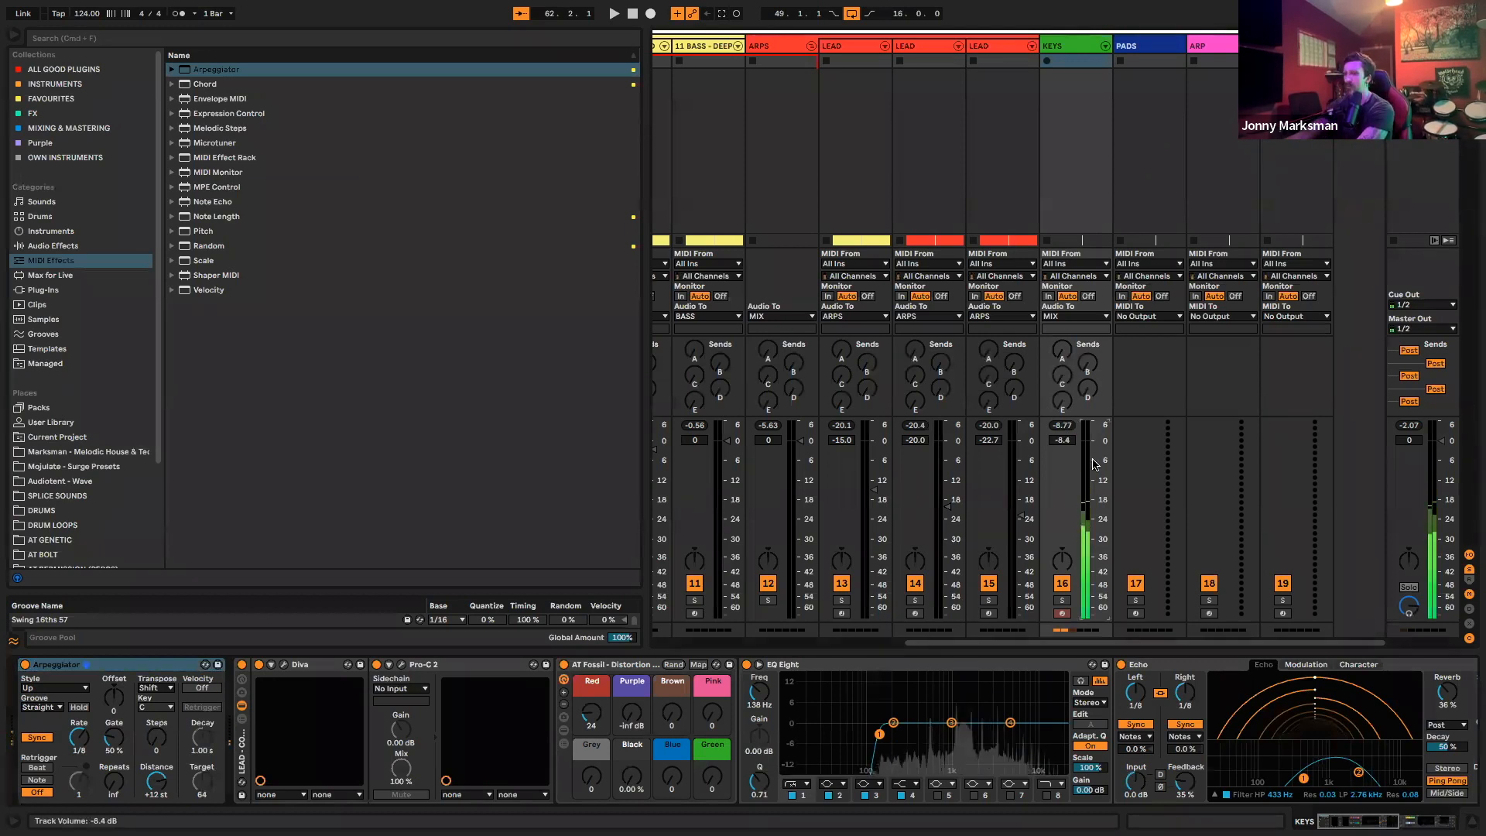
drag(79, 737, 79, 727)
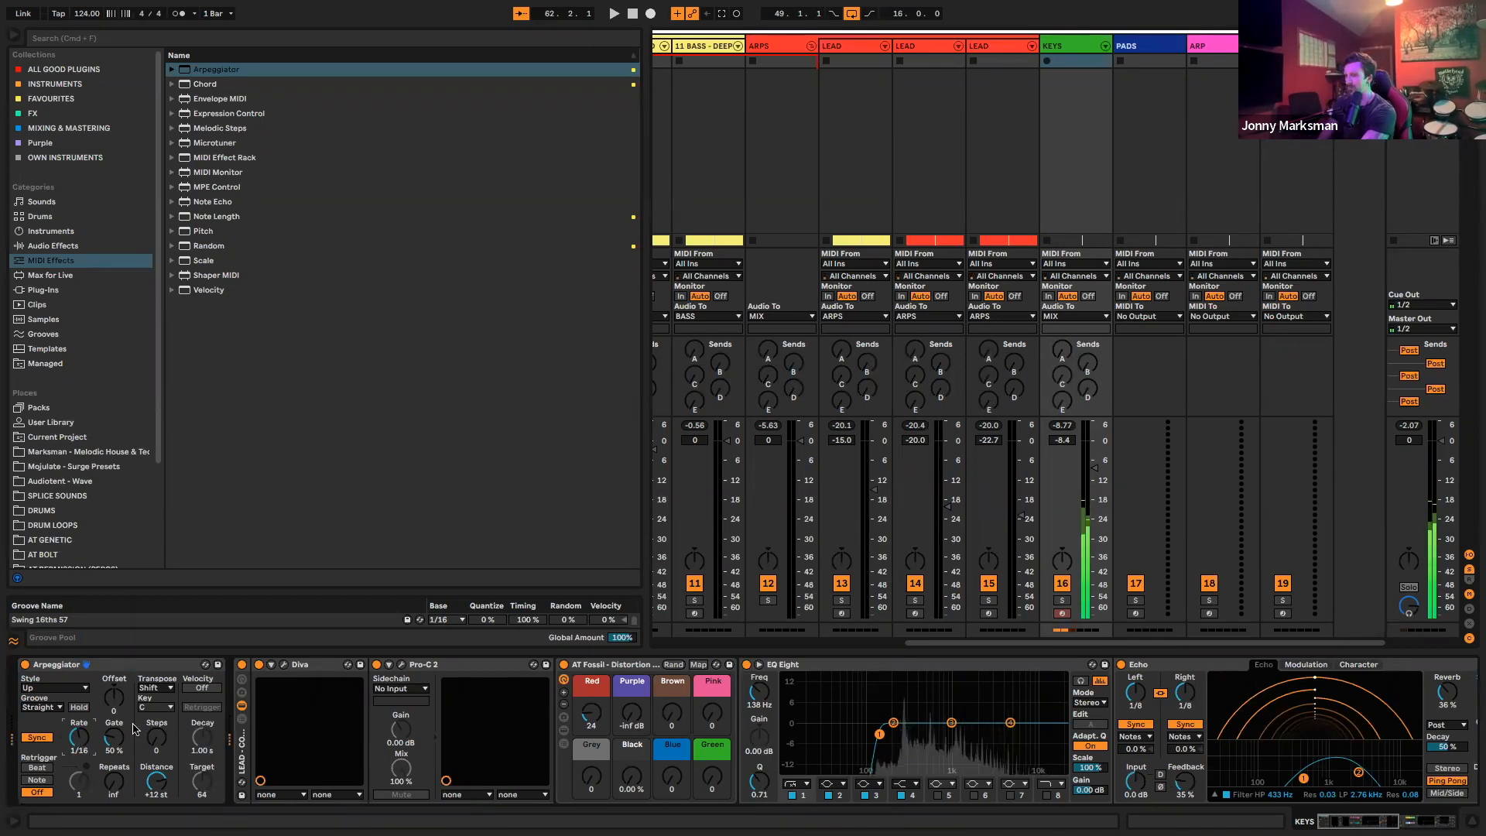
drag(1109, 479, 1109, 473)
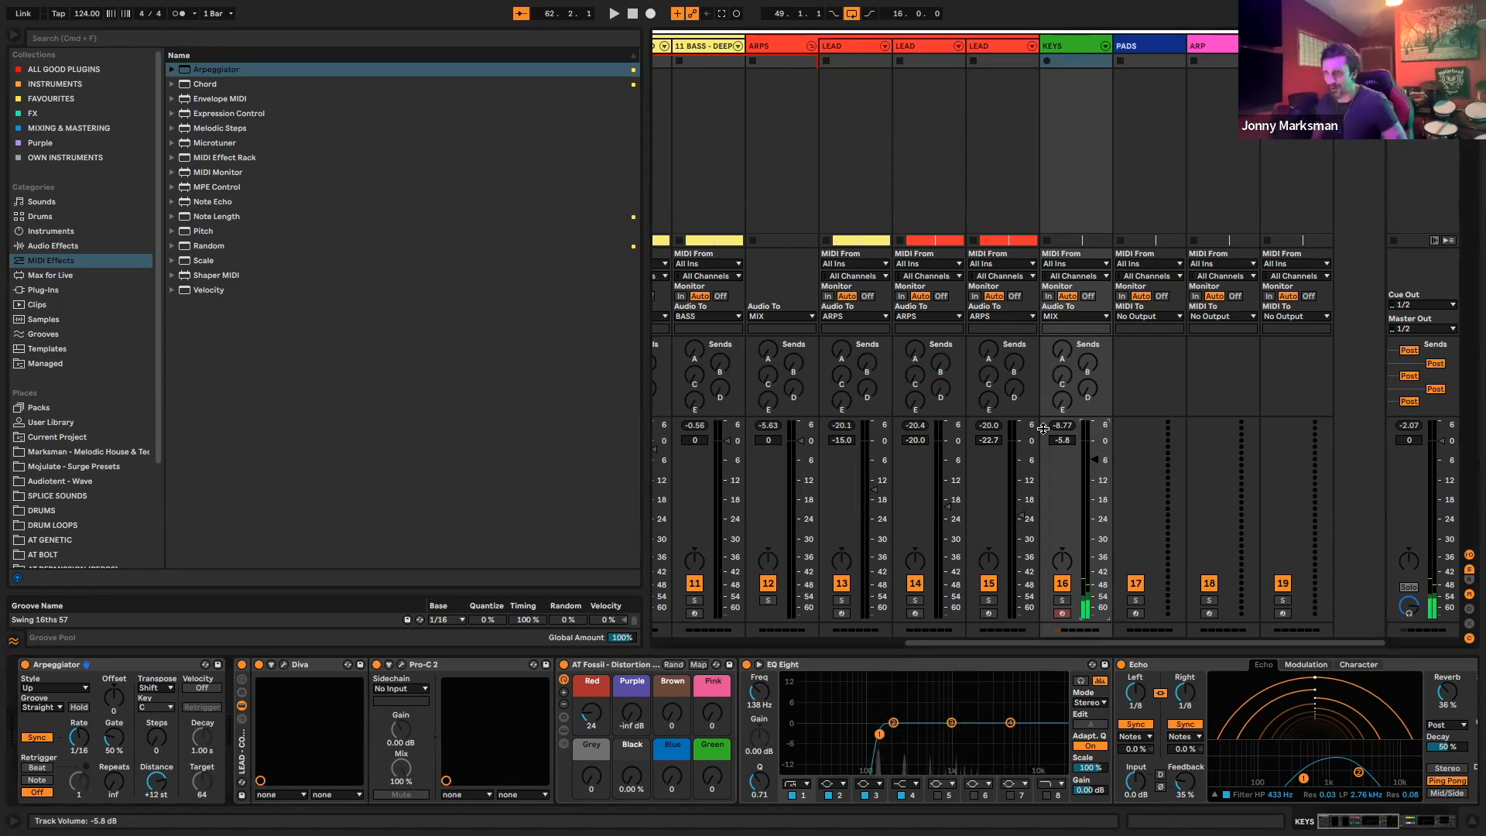
Play the loop and lower the three LEAD track volumes to about -17.8, -23.6 and -24.1 dB in track order
key(Tab)
key(space)
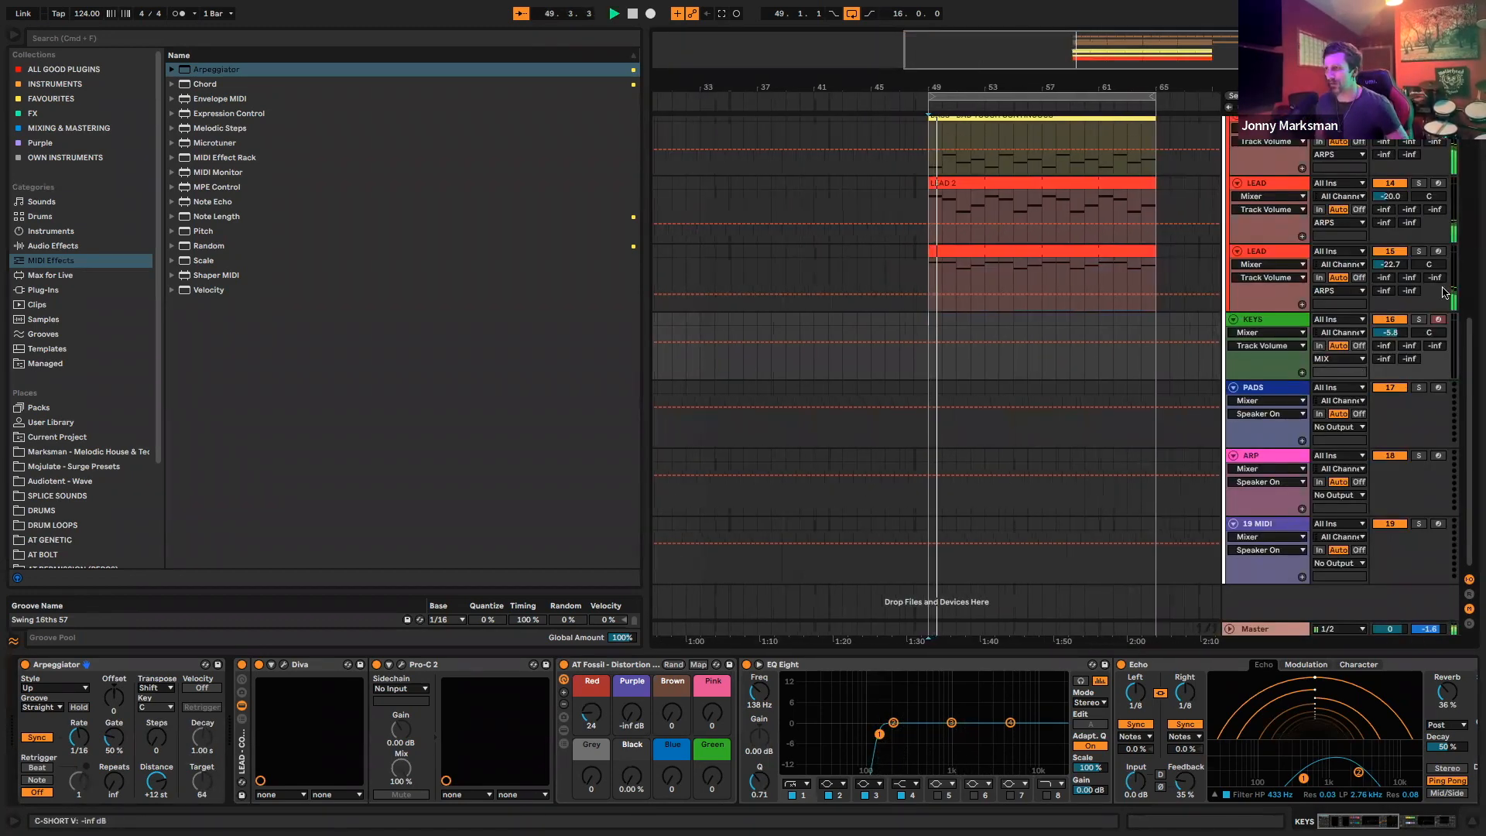
key(Tab)
drag(1019, 515, 946, 510)
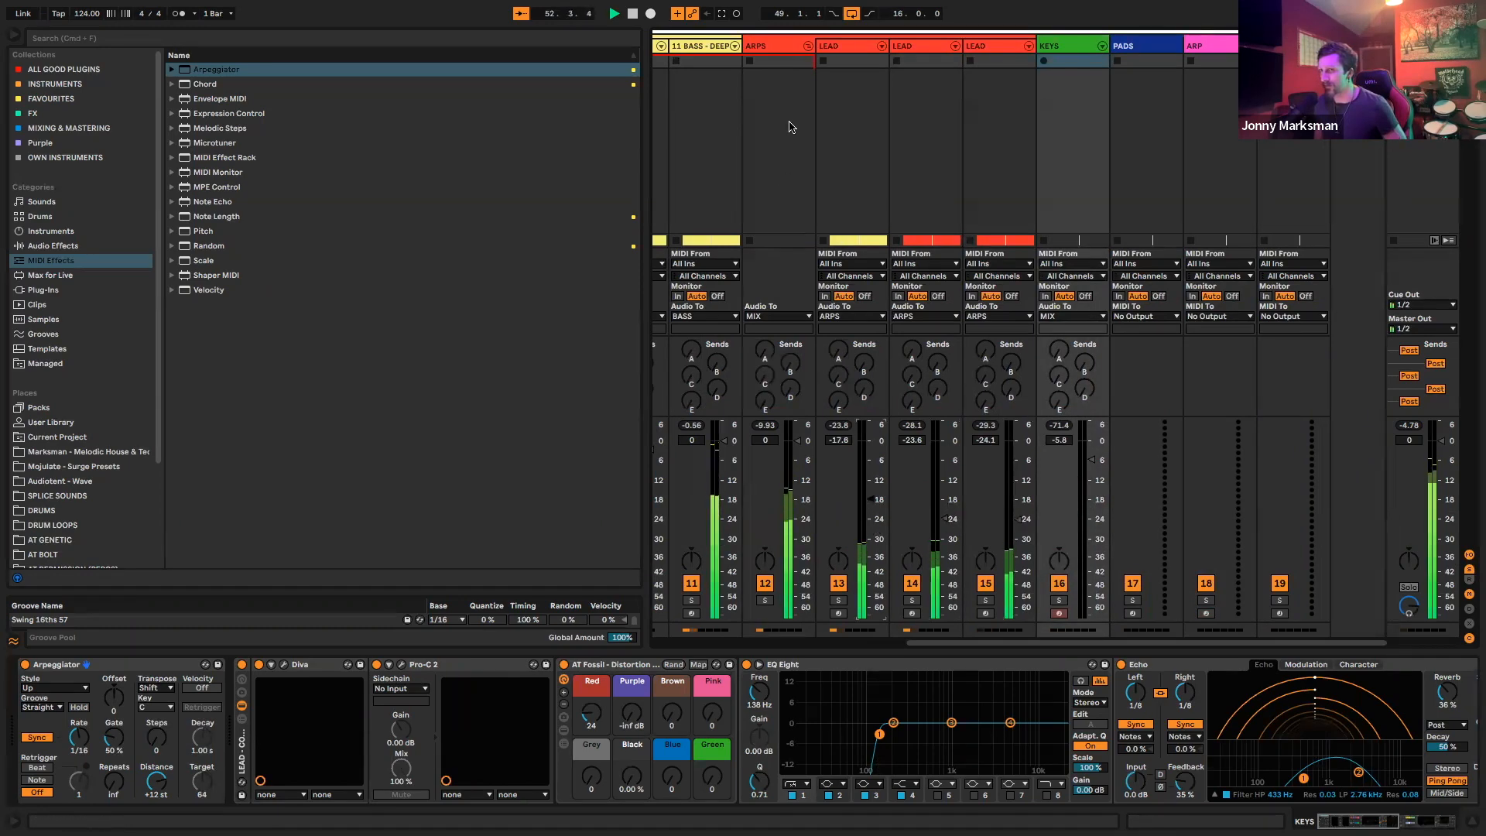
Enable a high cut in the ARPS group's EQ Eight and set its frequency to about 3.52 kHz
click(790, 139)
click(1302, 797)
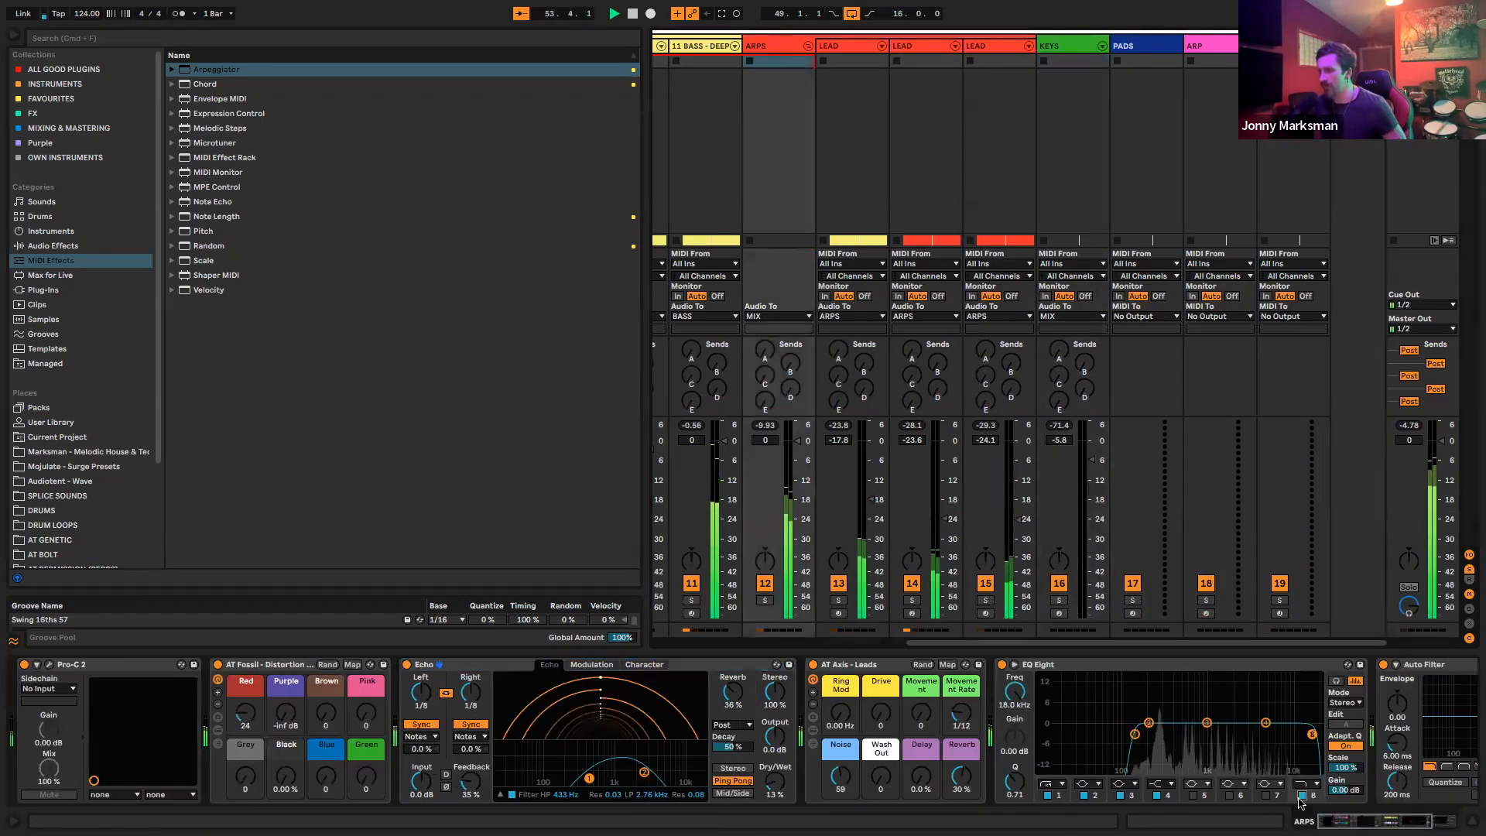
drag(1016, 699, 1016, 725)
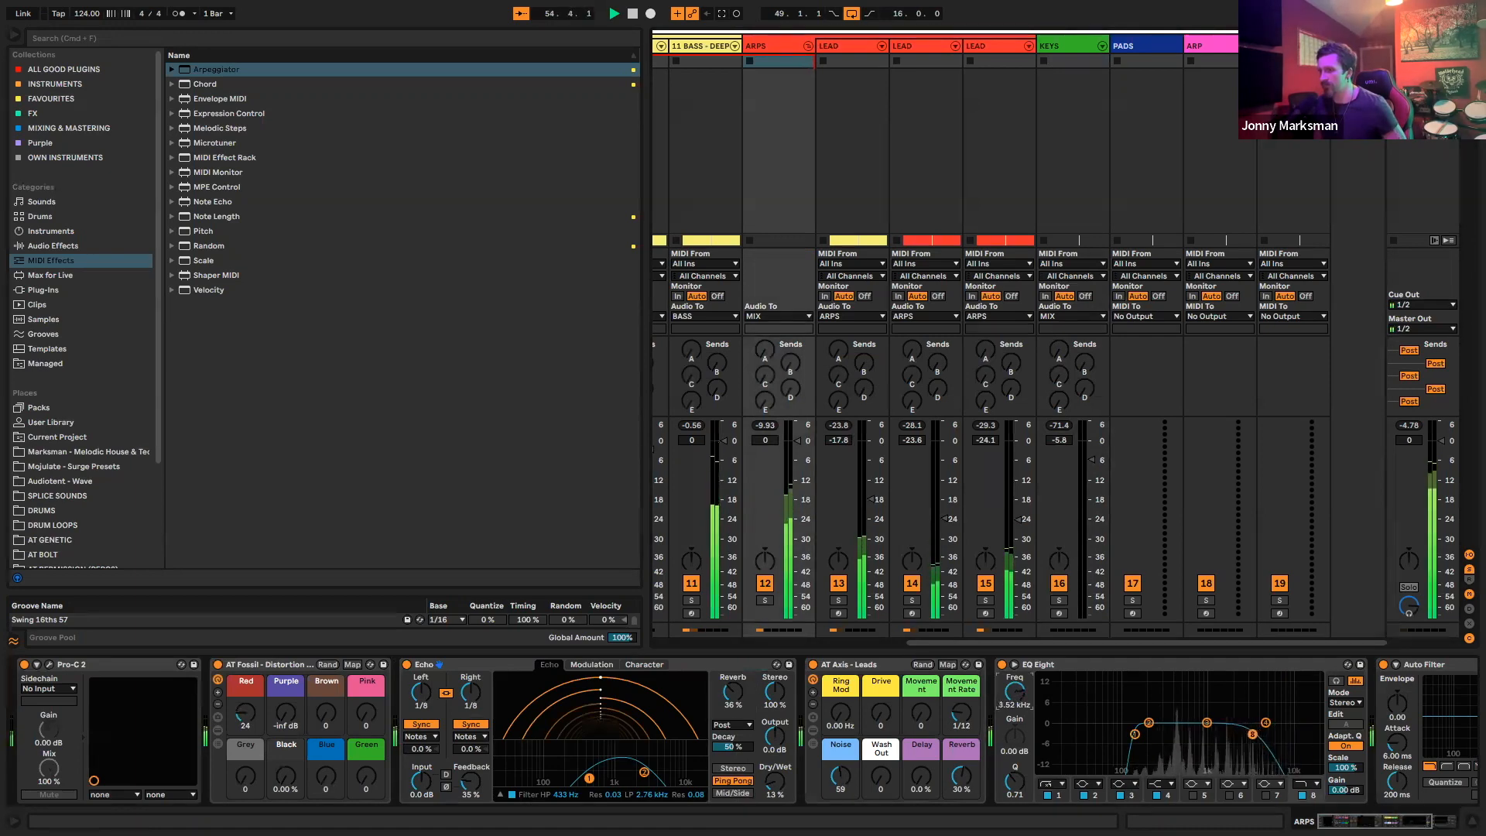
Return to the arrangement and slightly raise the Analogue Env2 release in the KEYS track's Diva
click(1061, 47)
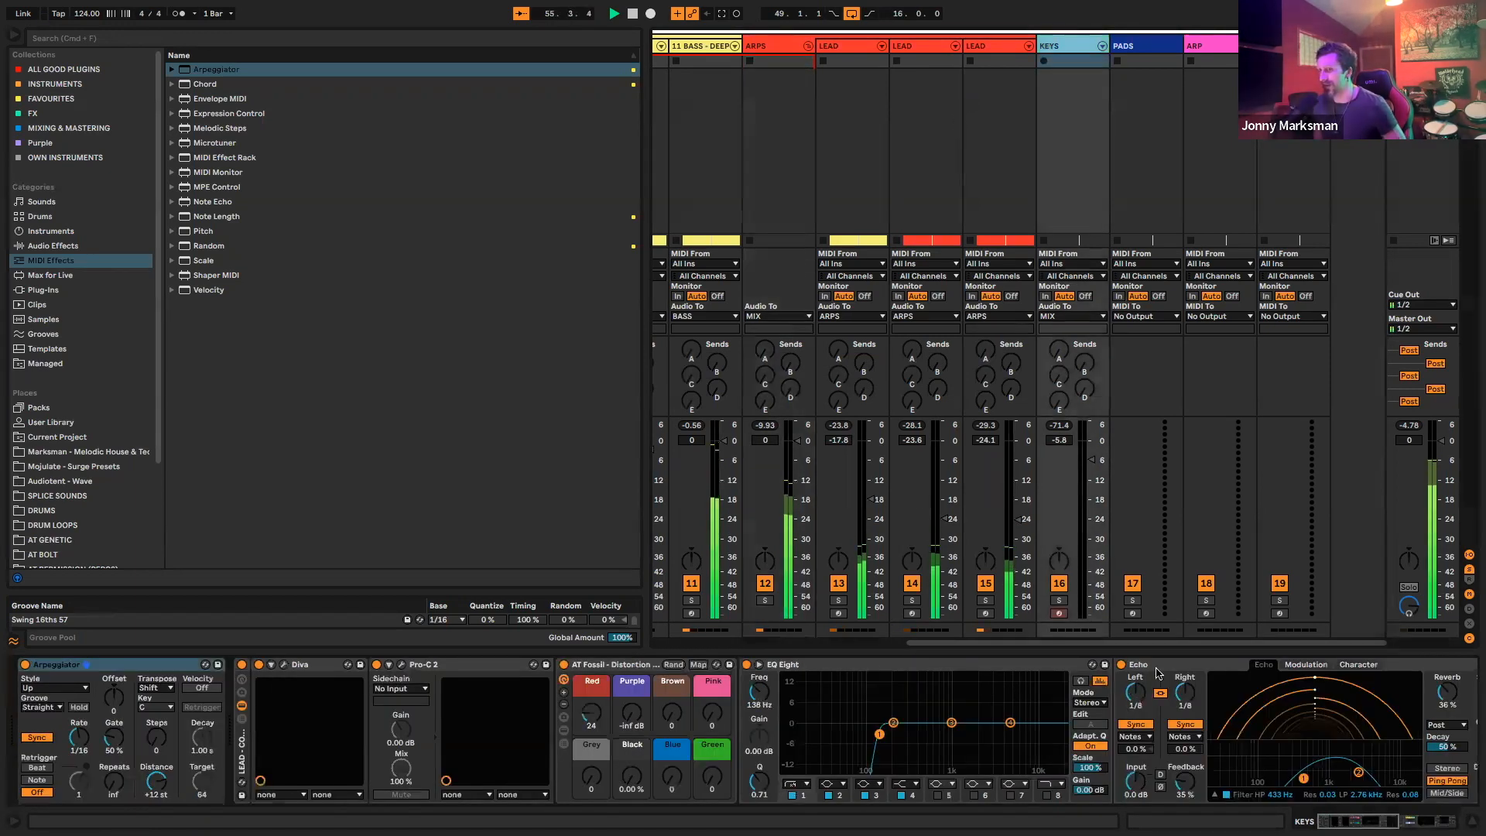
key(Tab)
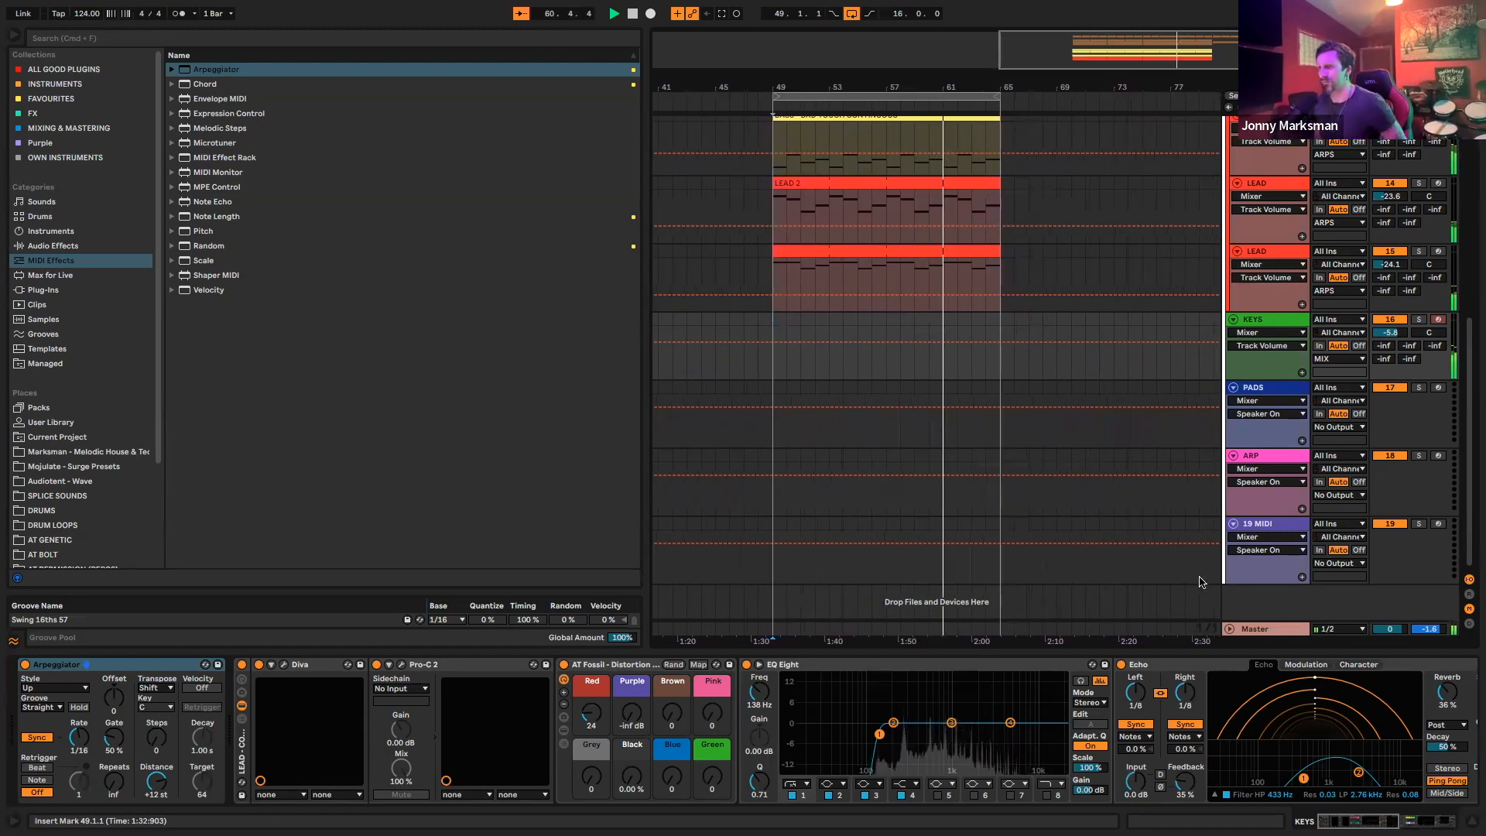
scroll(1200, 582, up, 4)
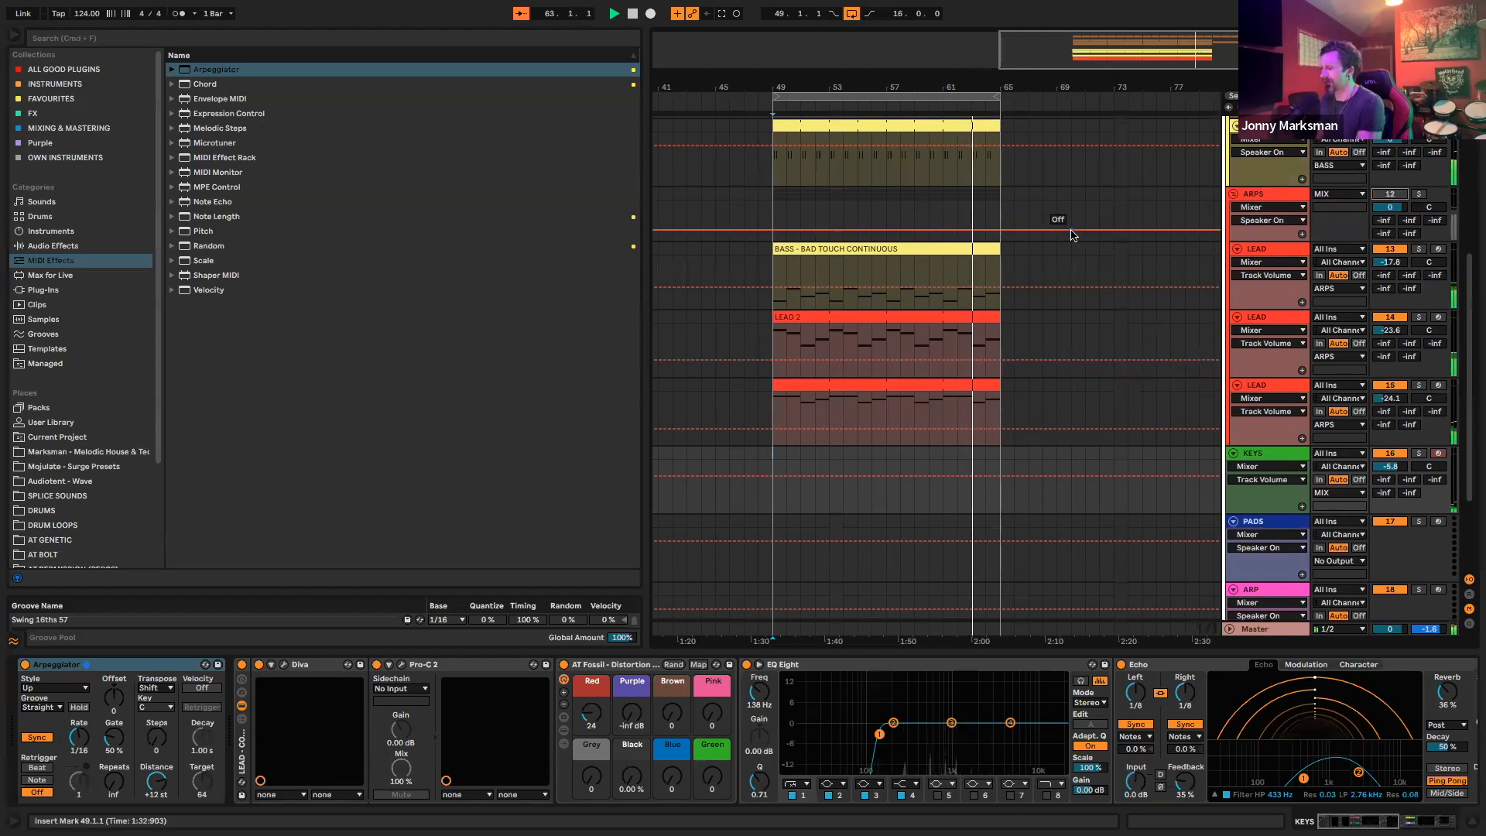
click(1274, 457)
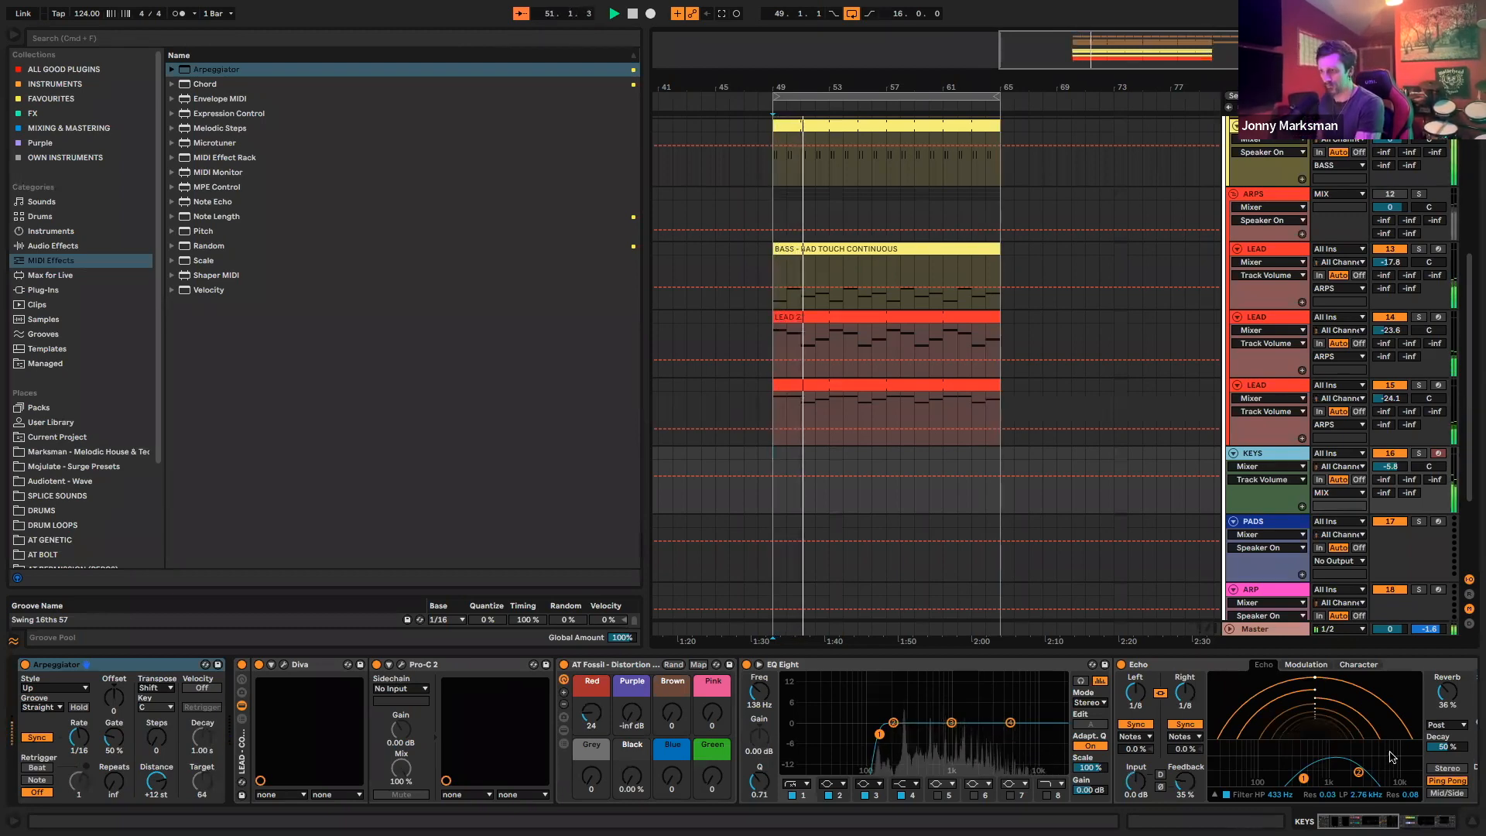
scroll(1371, 755, right, 3)
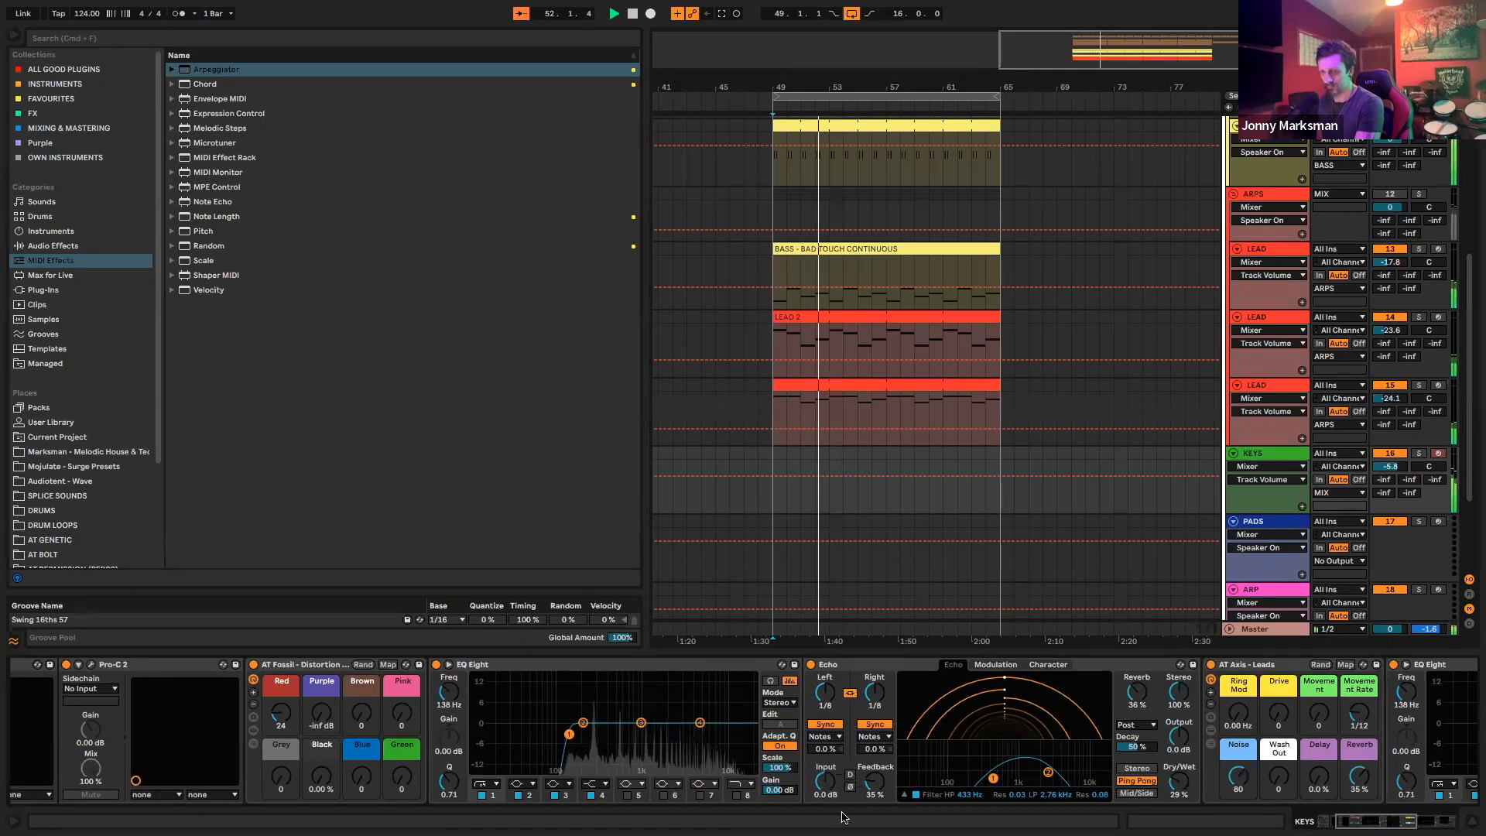
scroll(823, 784, left, 3)
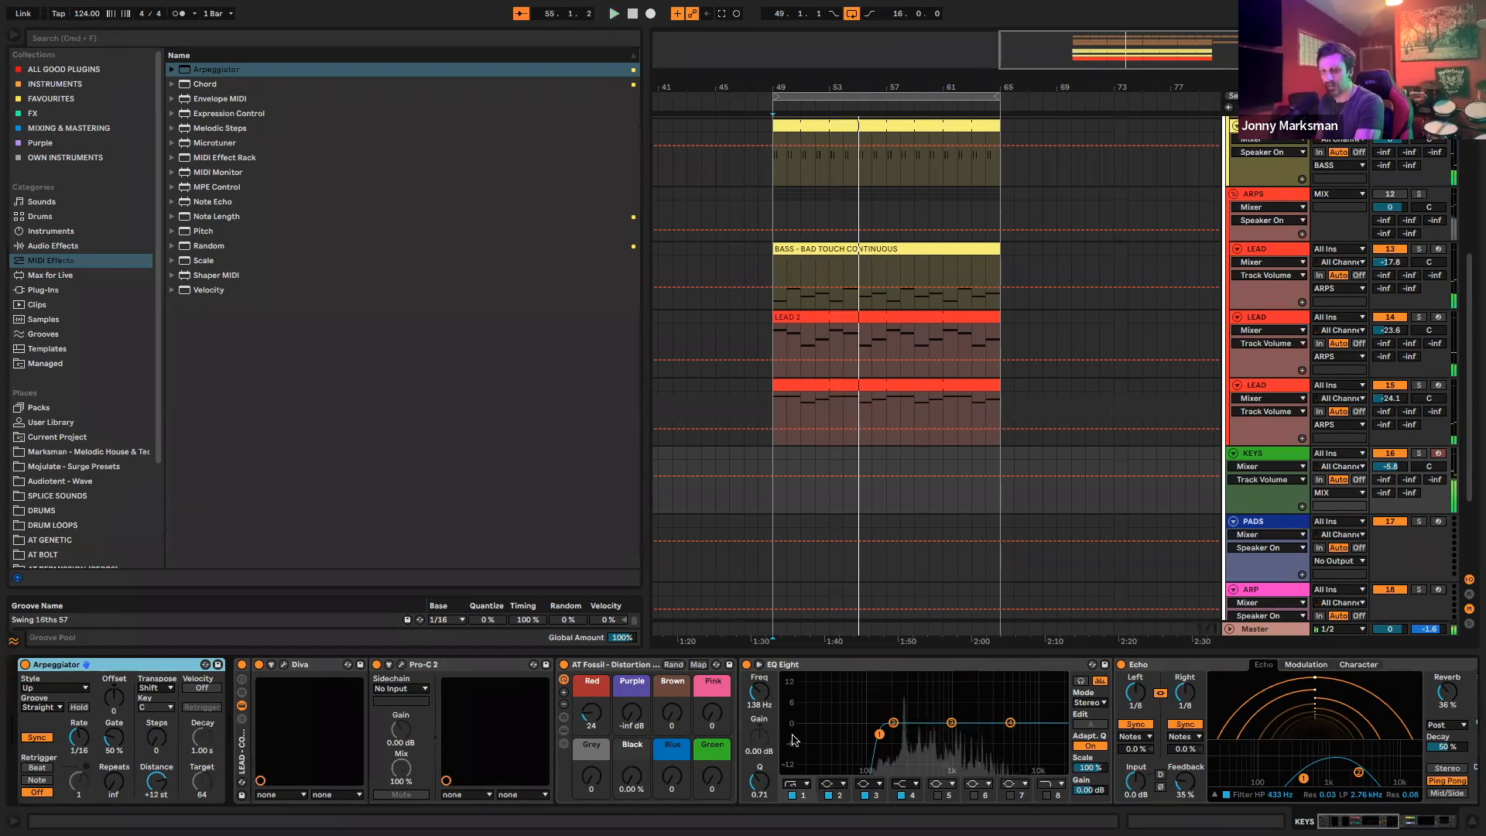
click(284, 664)
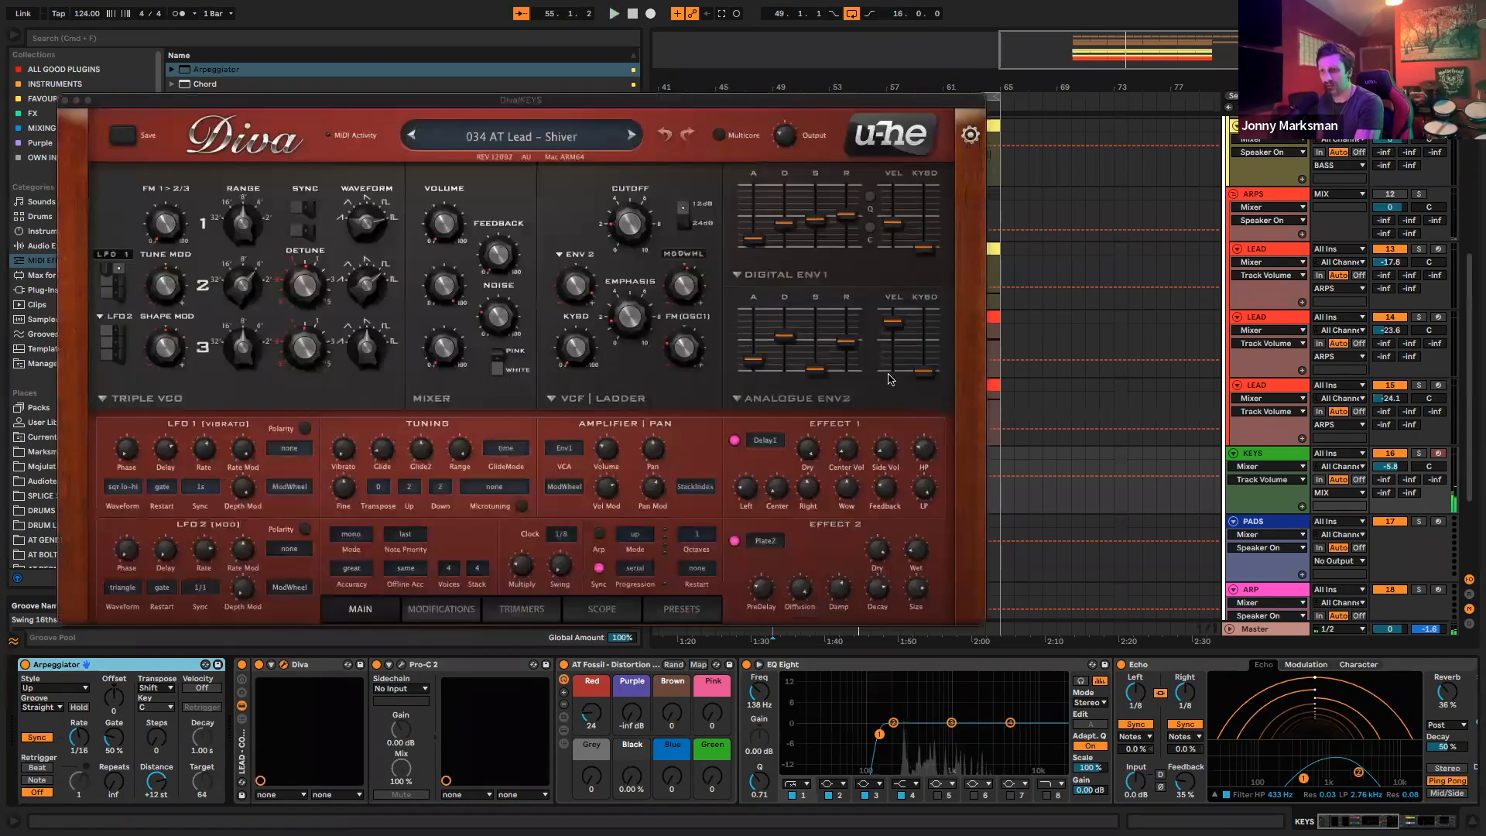
drag(849, 373, 854, 355)
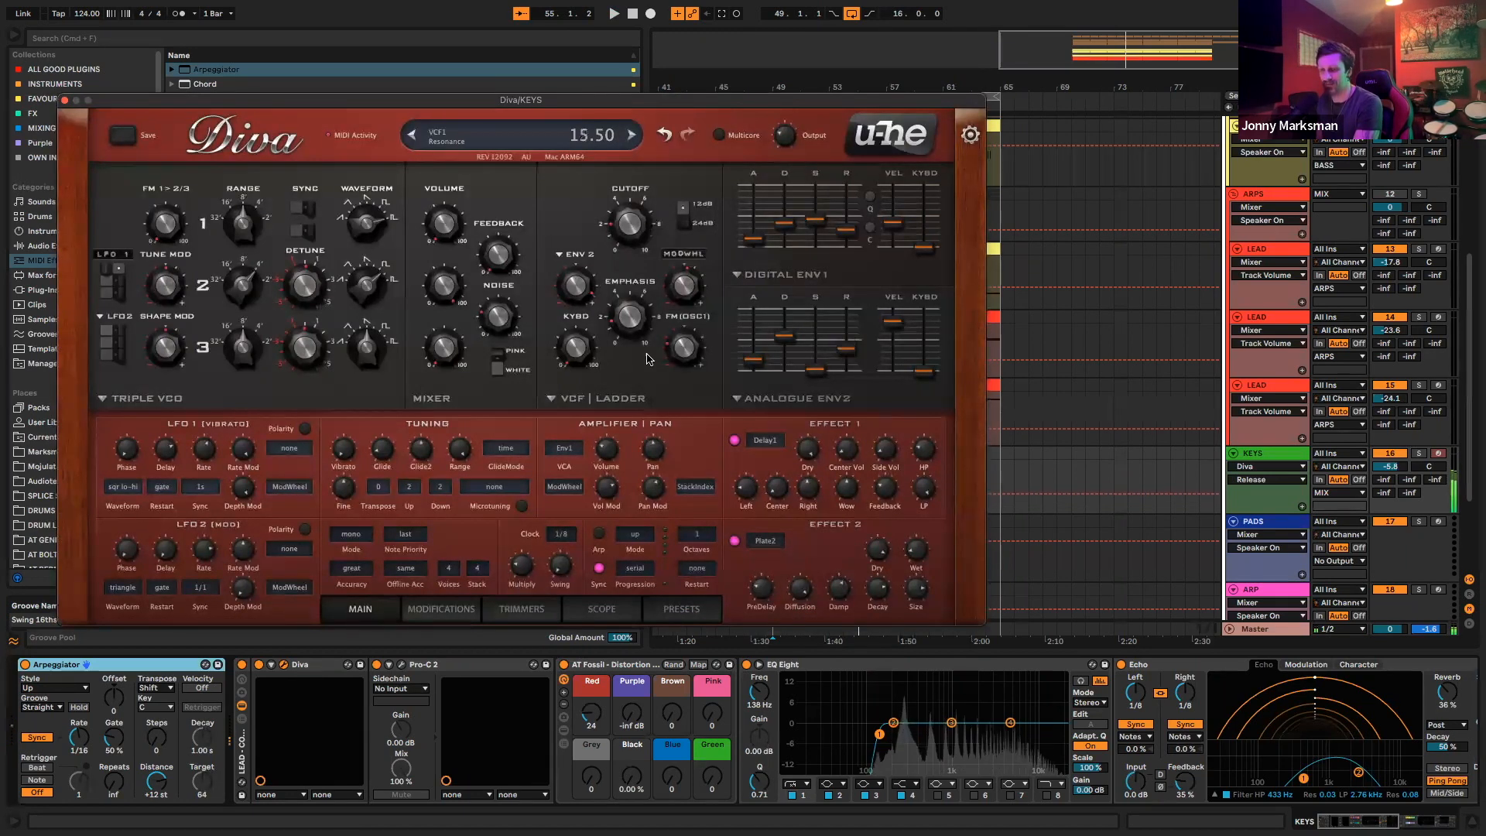
click(735, 541)
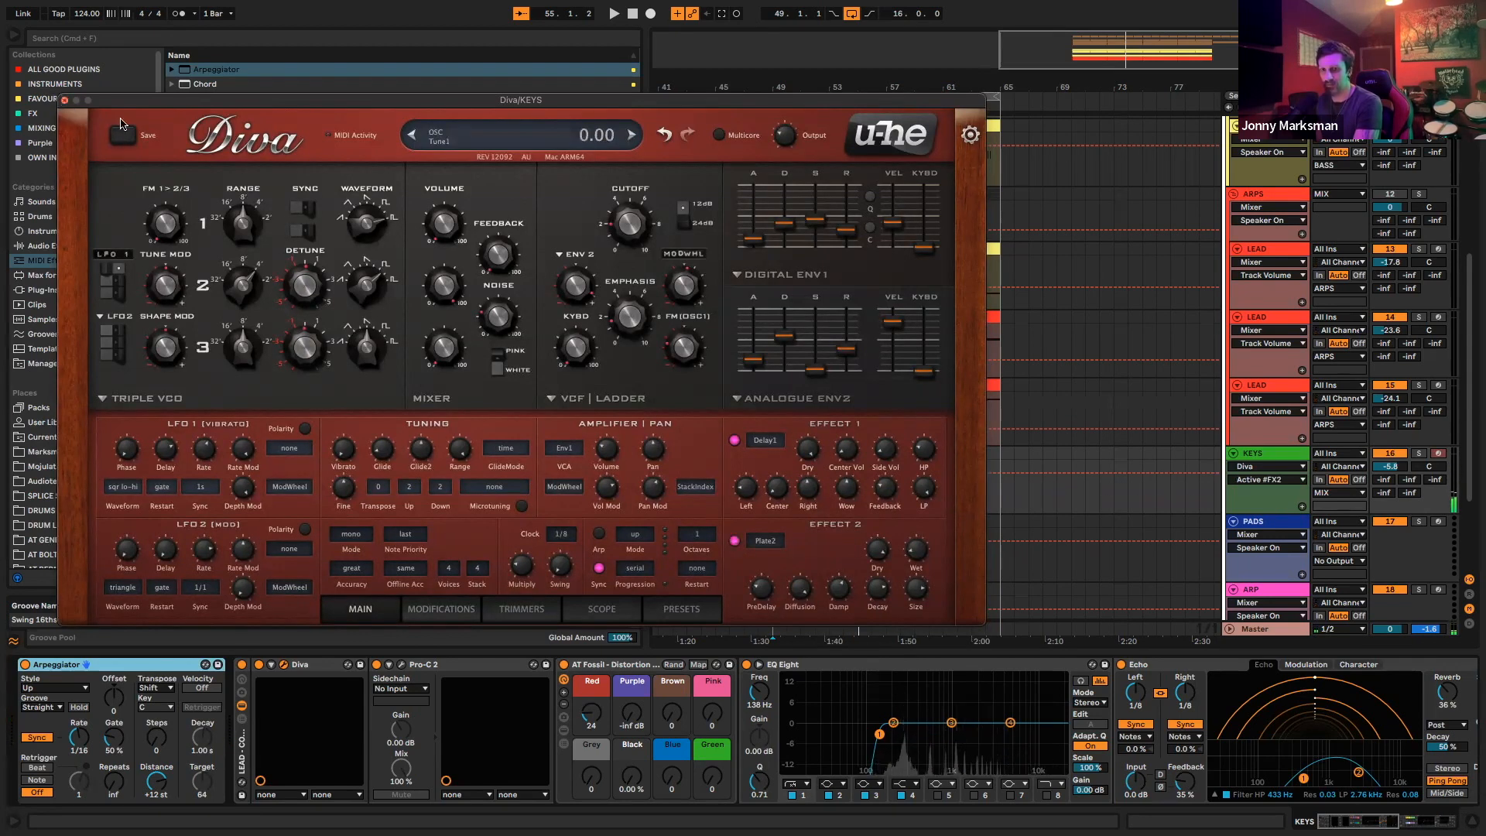
click(64, 100)
Play the loop and record the arpeggiated part on the KEYS track from bar 49 to bar 65
key(space)
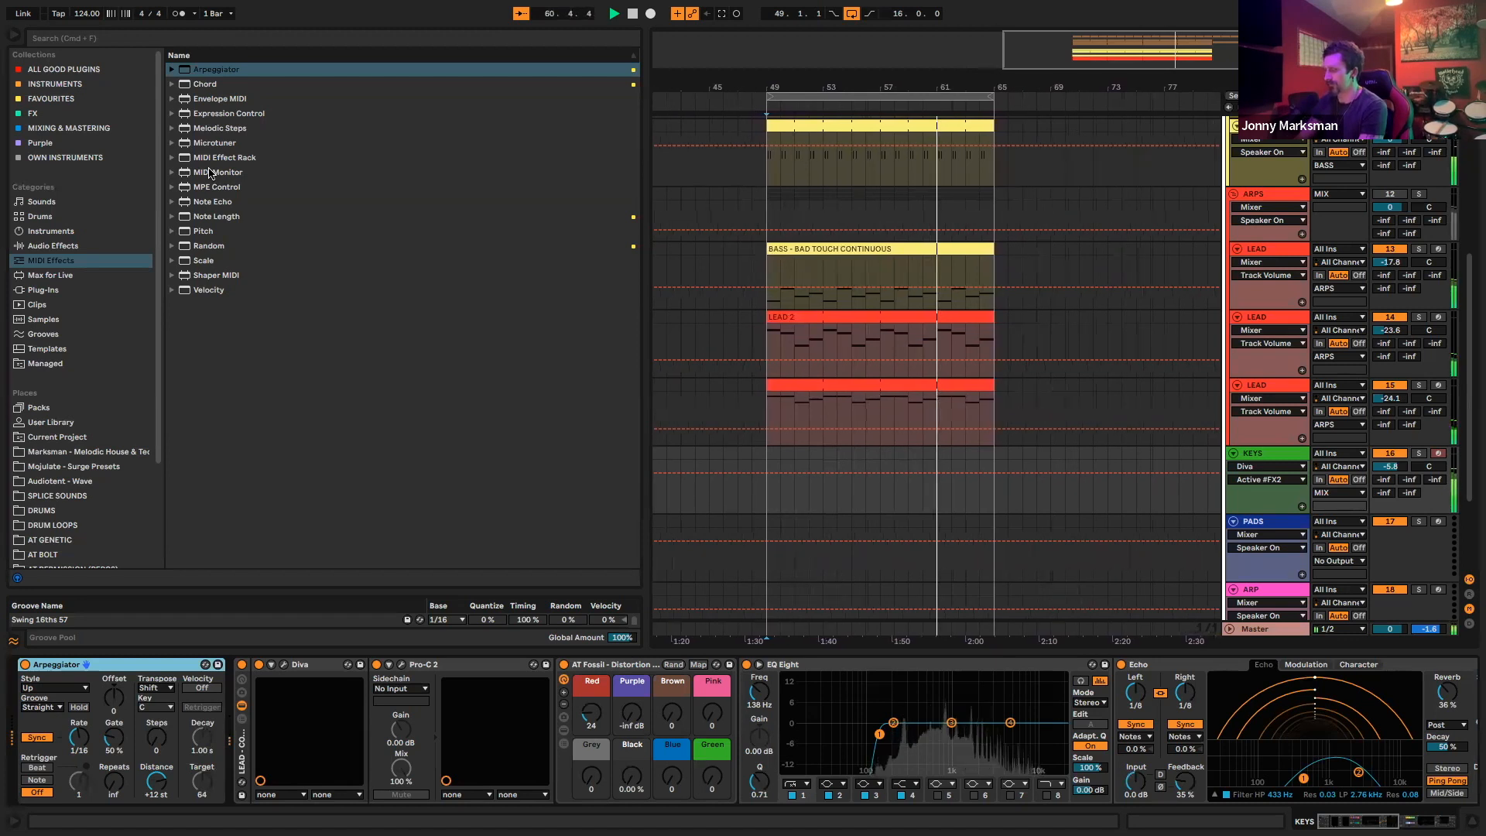
click(636, 16)
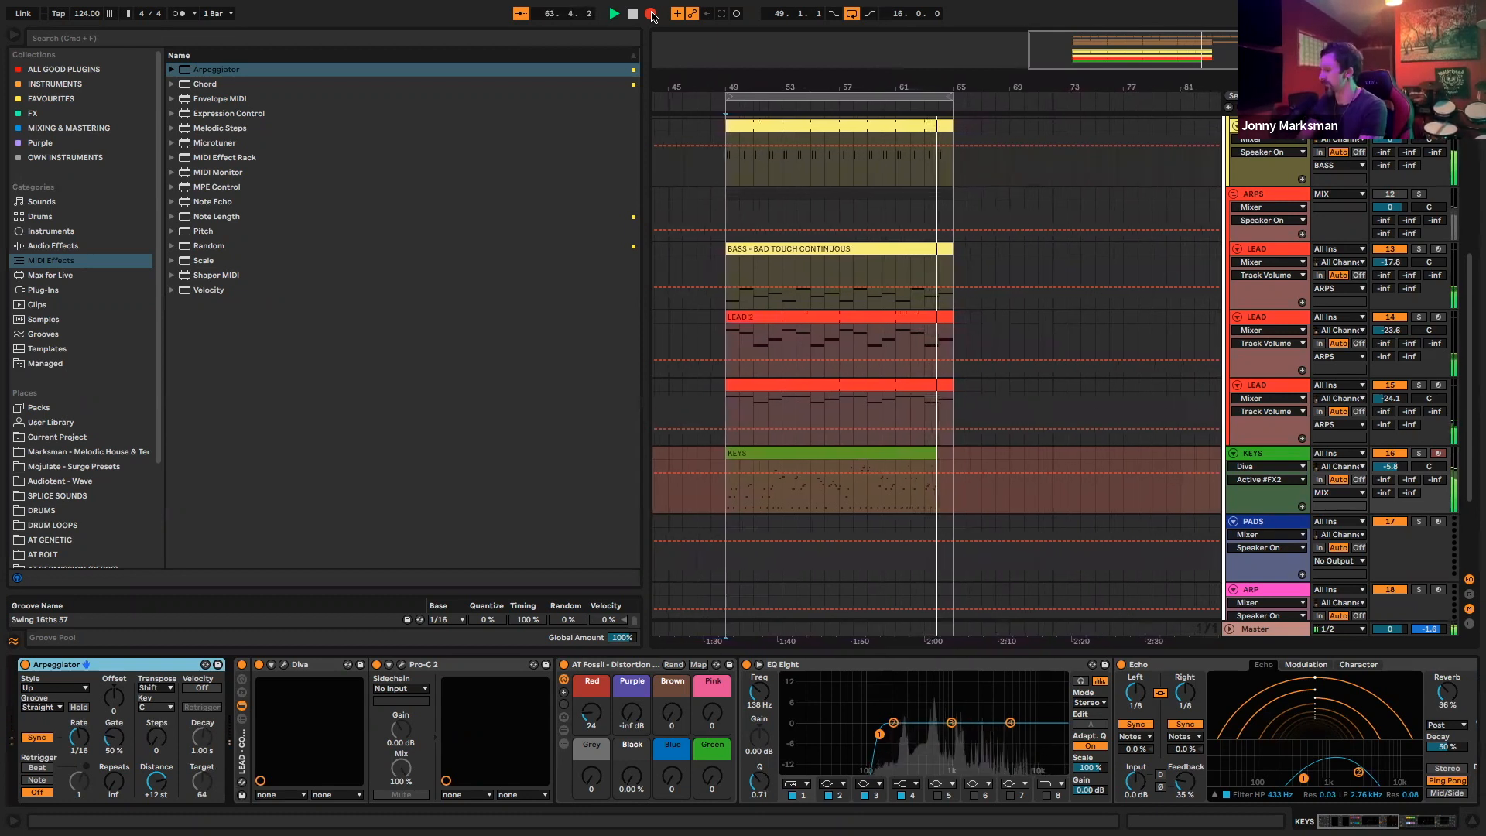
click(651, 14)
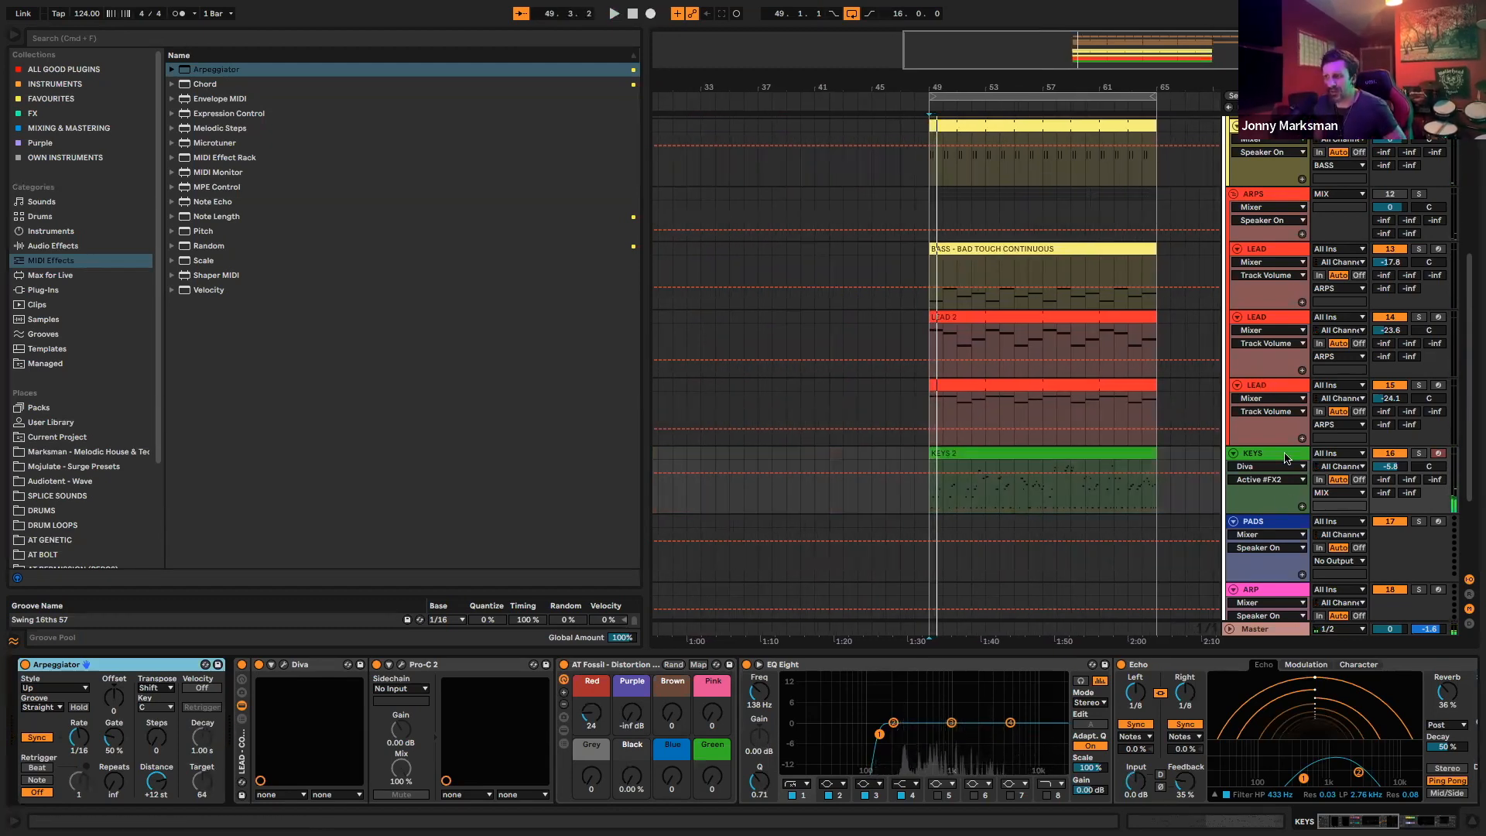
Select the PADS track and browse the OWN INSTRUMENTS collection for a sound
click(1262, 524)
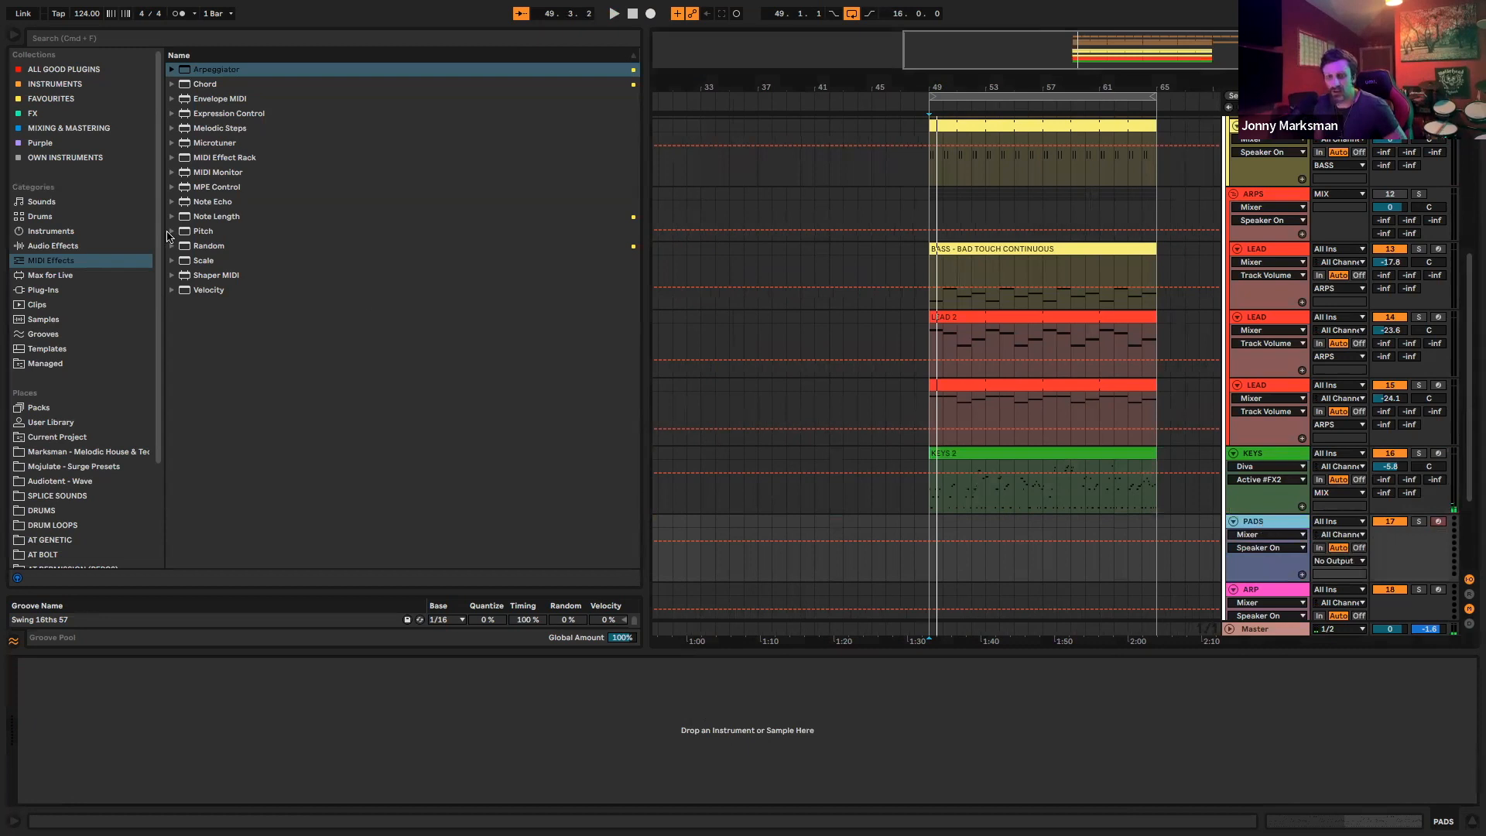
click(90, 320)
click(97, 276)
click(94, 262)
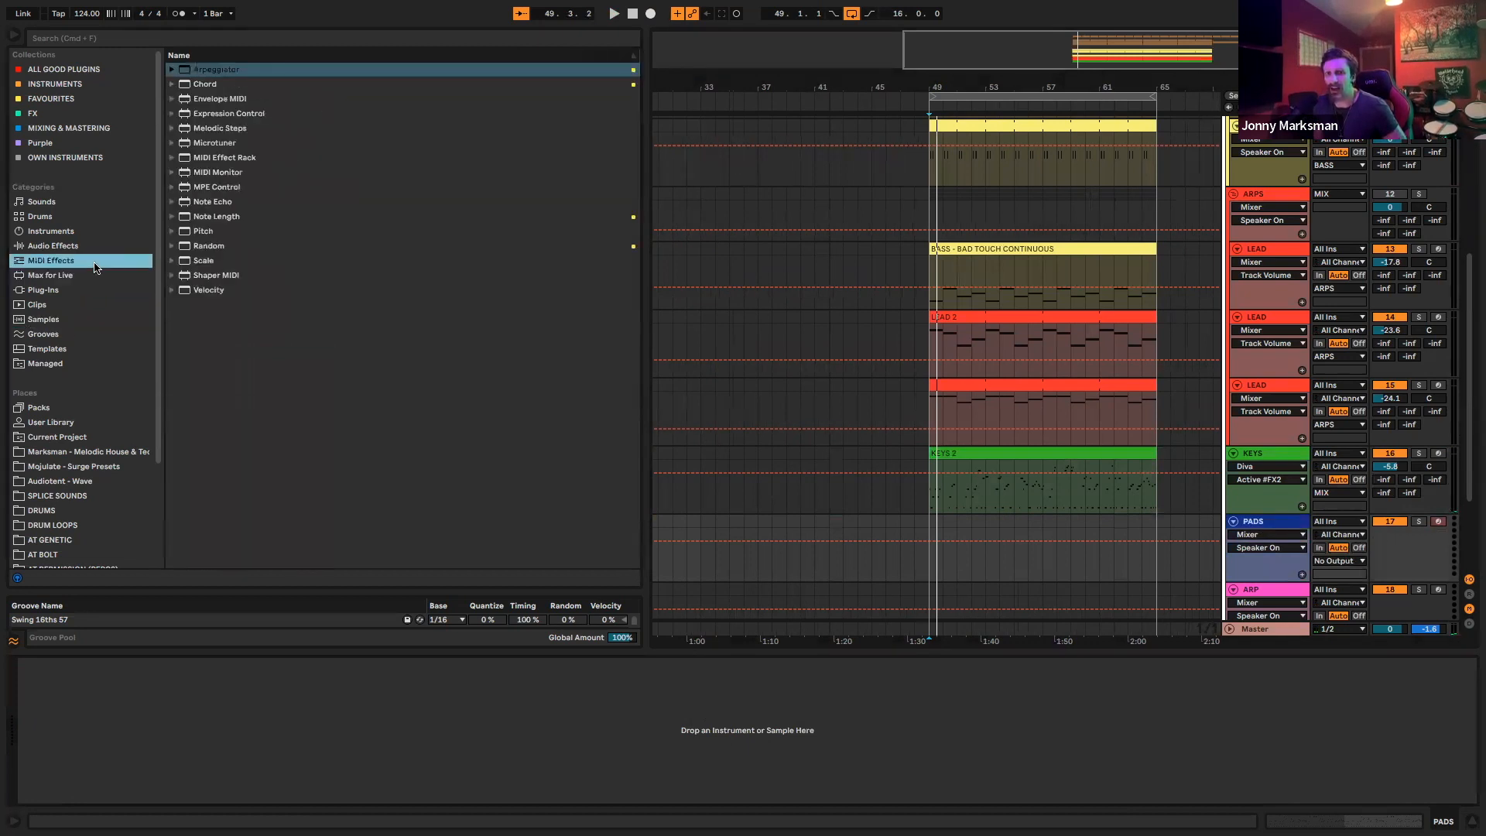
click(88, 248)
click(73, 129)
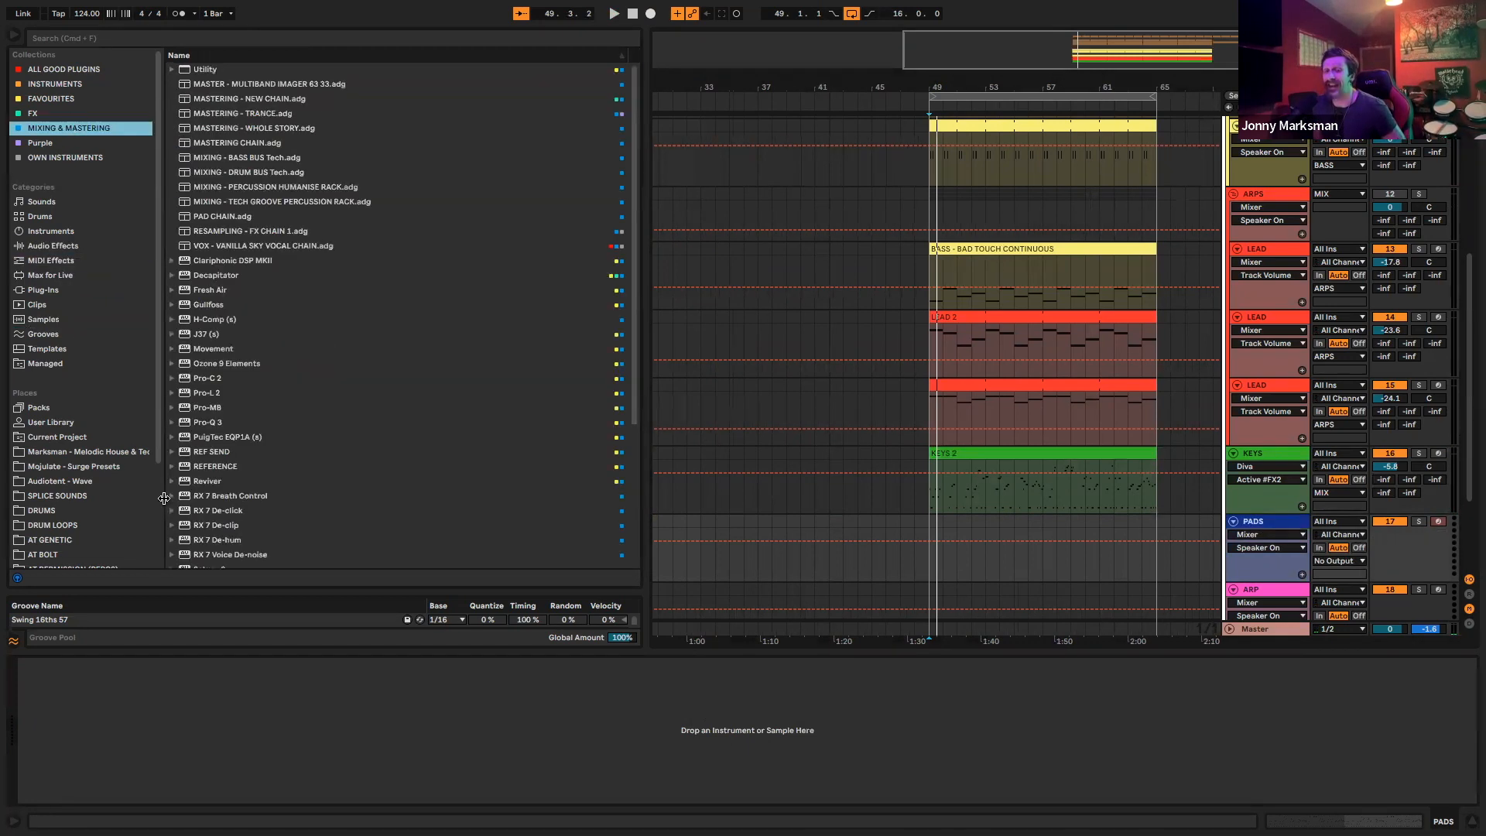
click(60, 247)
click(56, 276)
click(86, 160)
Try the LEAD - BEAUTIFUL LONG LEAD FOR MELODIES rack on the PADS track
scroll(268, 274, down, 15)
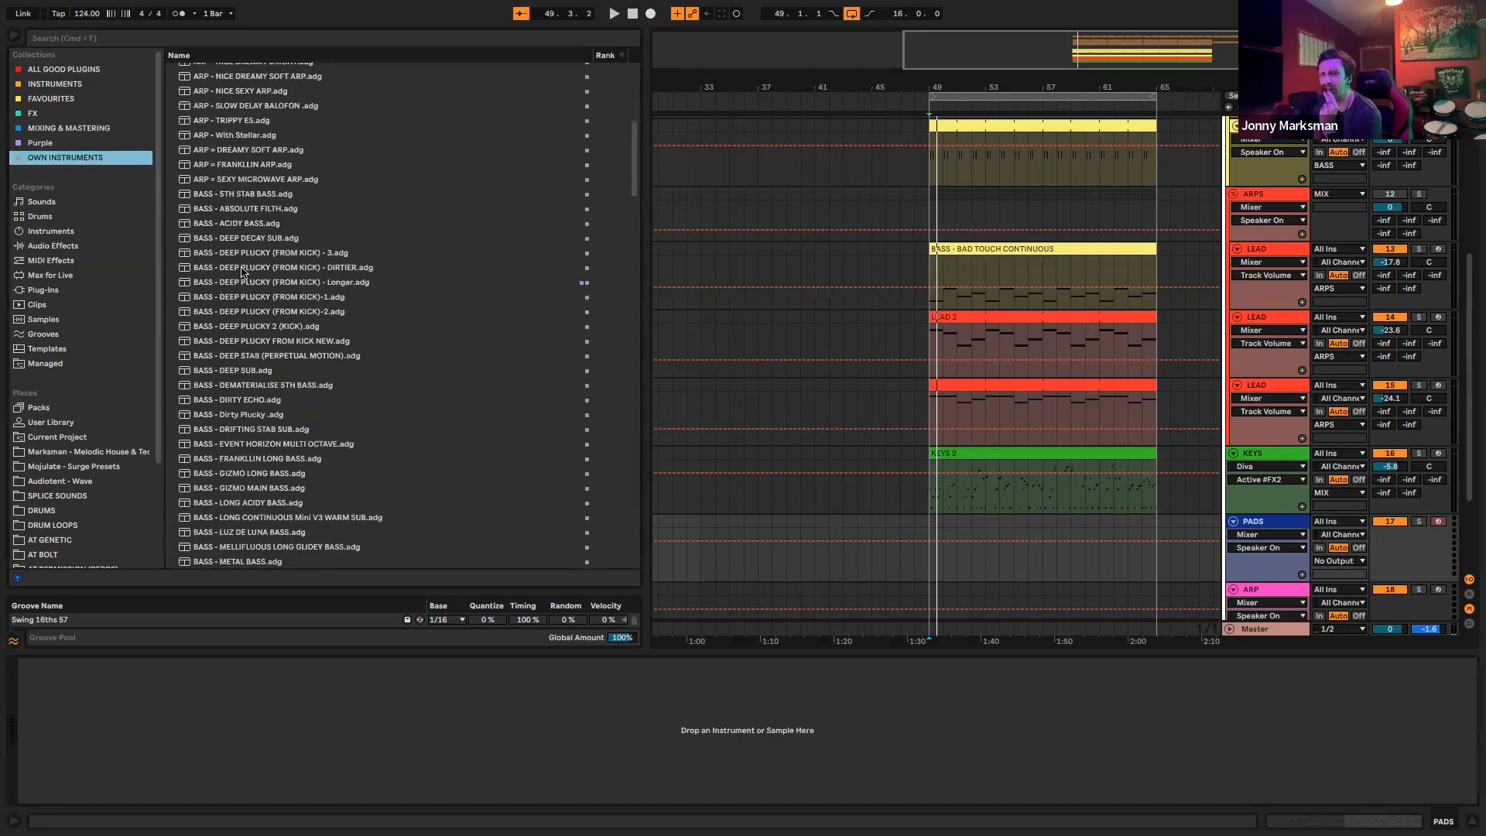
scroll(269, 275, down, 20)
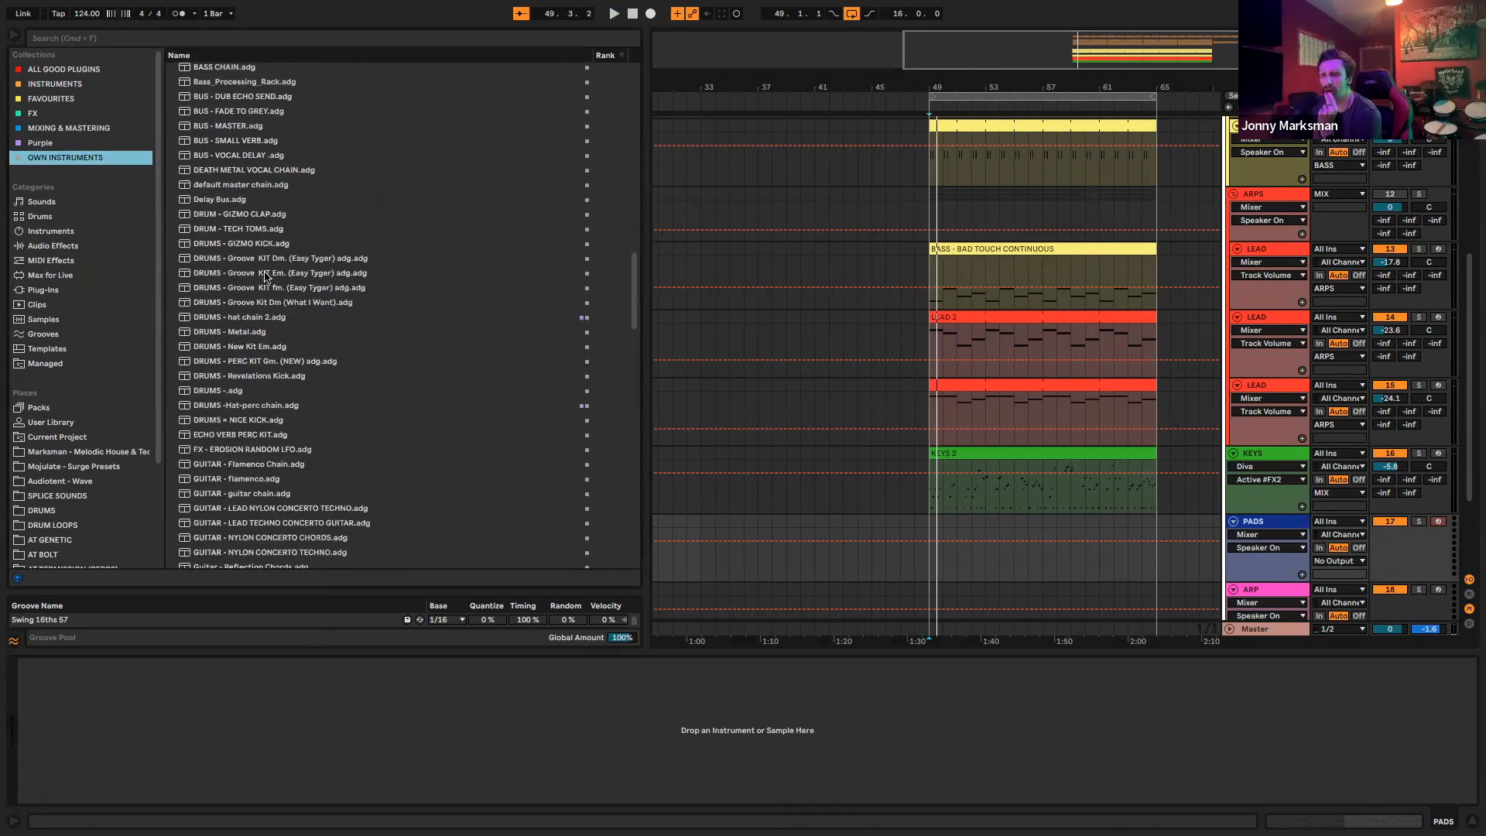
scroll(279, 275, up, 20)
scroll(279, 275, down, 15)
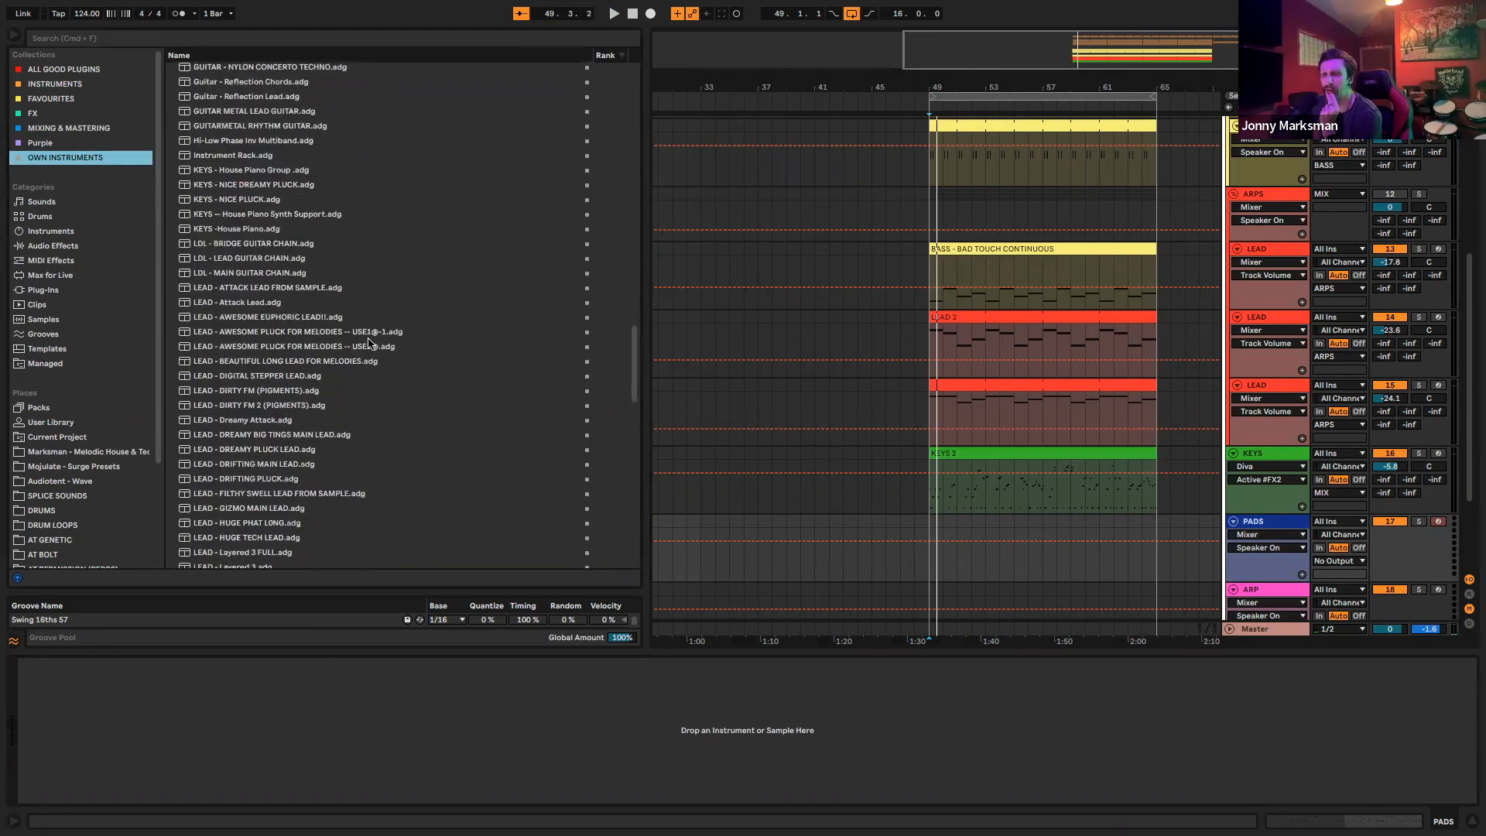
click(362, 347)
click(360, 392)
click(327, 377)
click(330, 363)
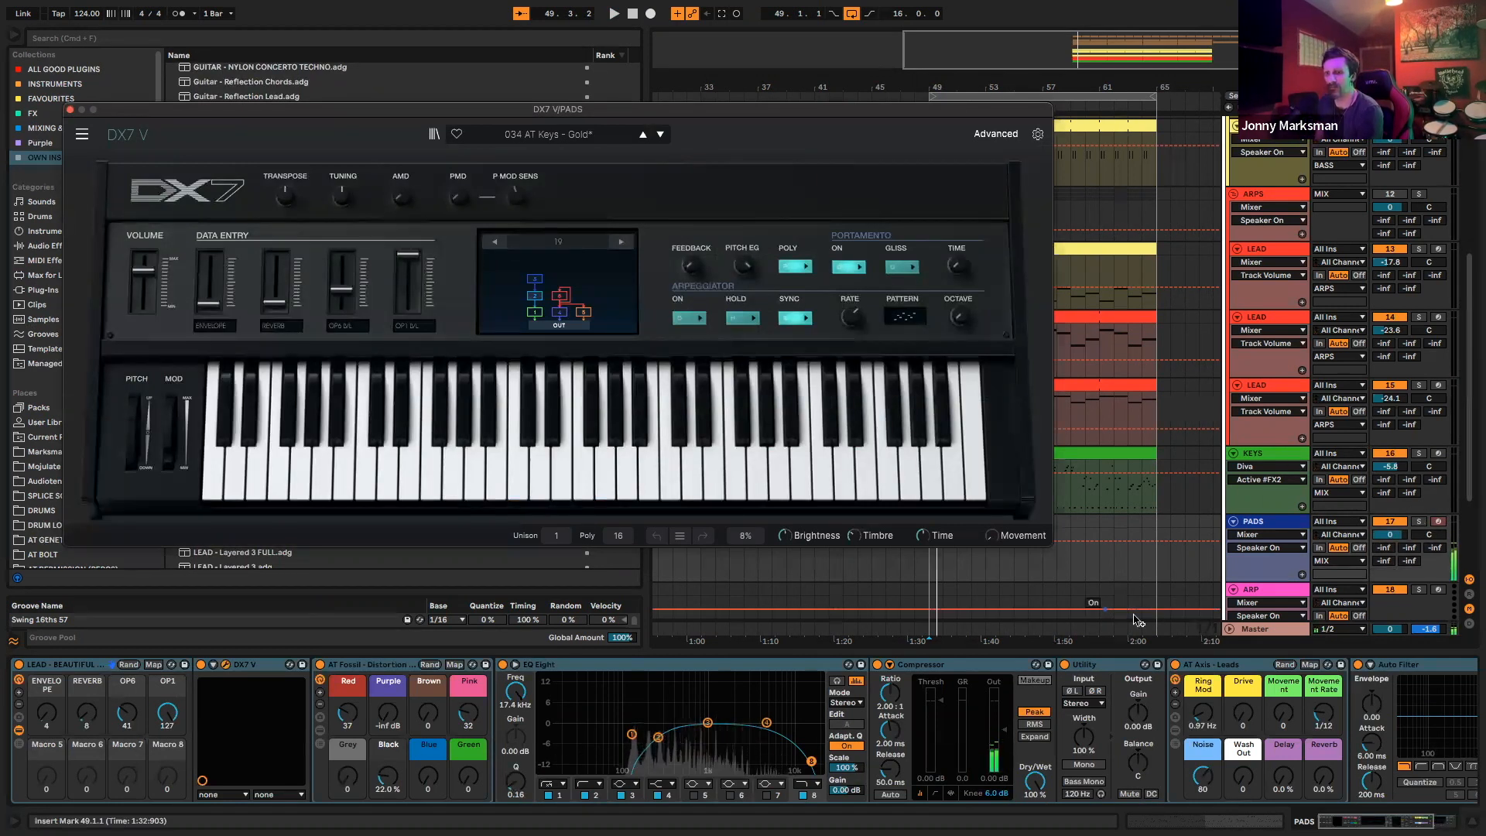
click(71, 111)
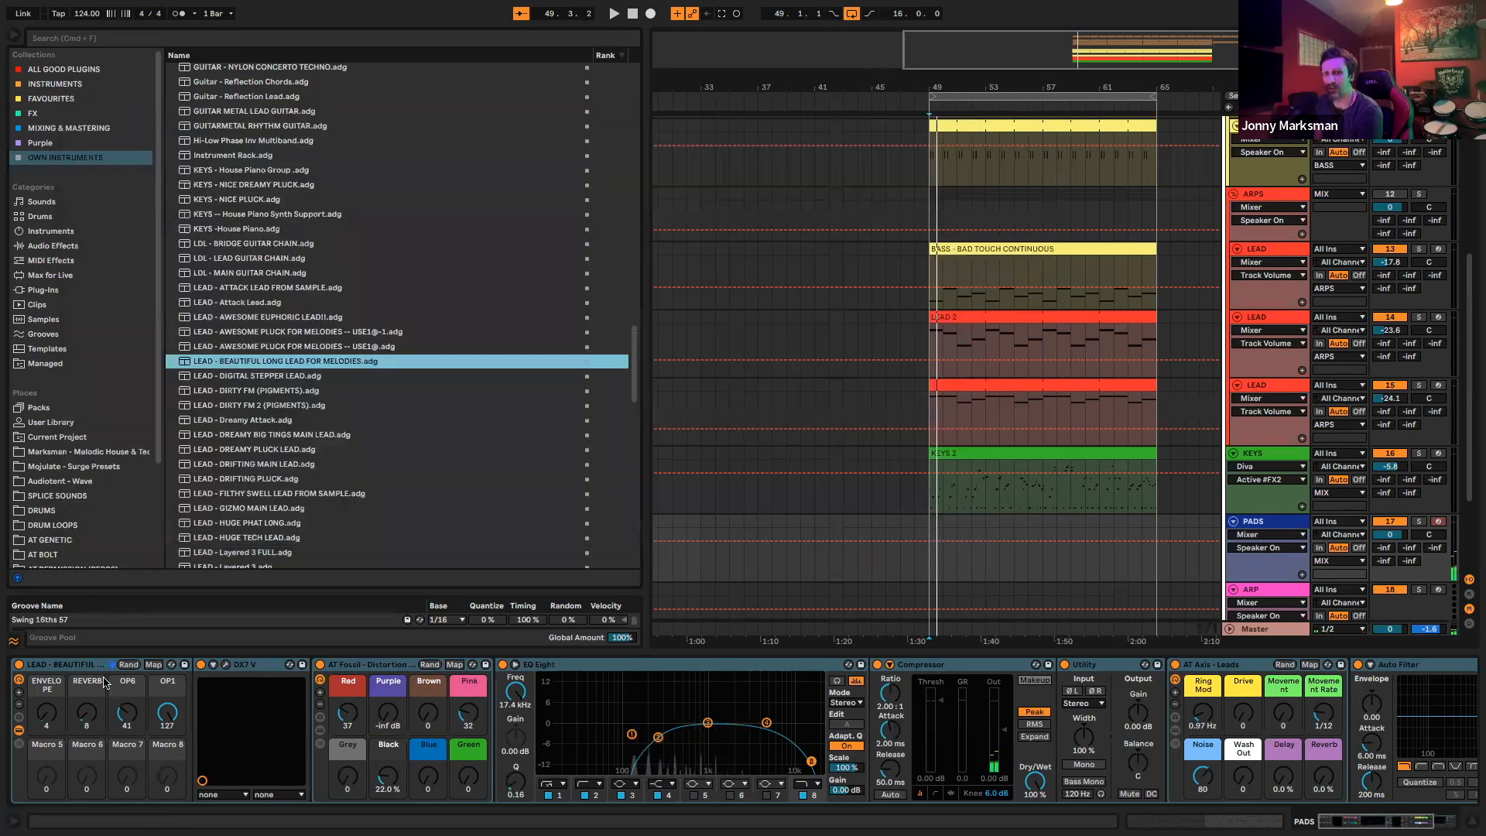
Swap the PADS instrument for the LEAD - NAJACHOKA STYLE PLUCK rack
click(172, 665)
scroll(435, 488, down, 15)
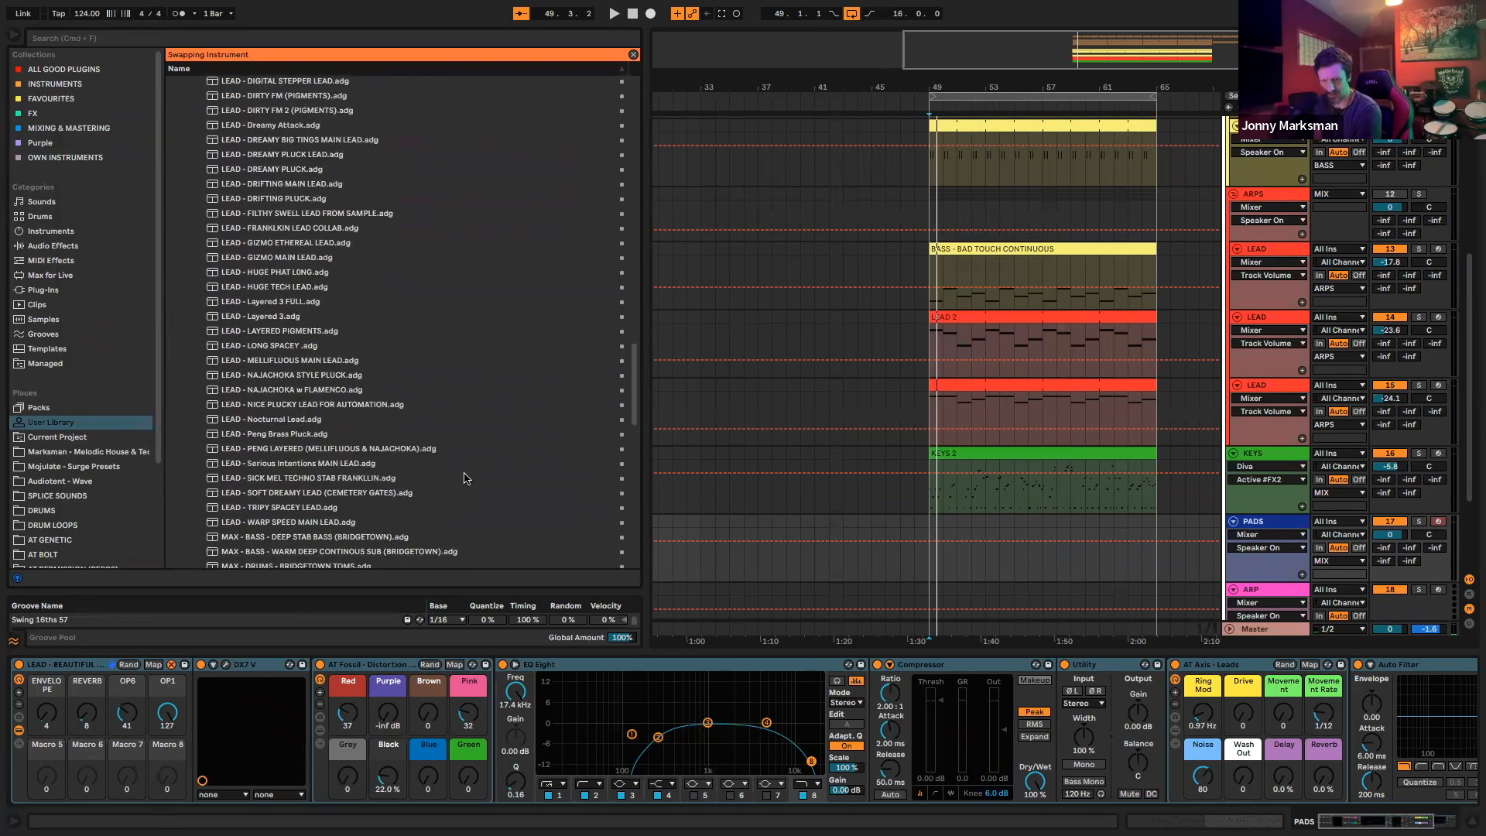
scroll(486, 399, down, 5)
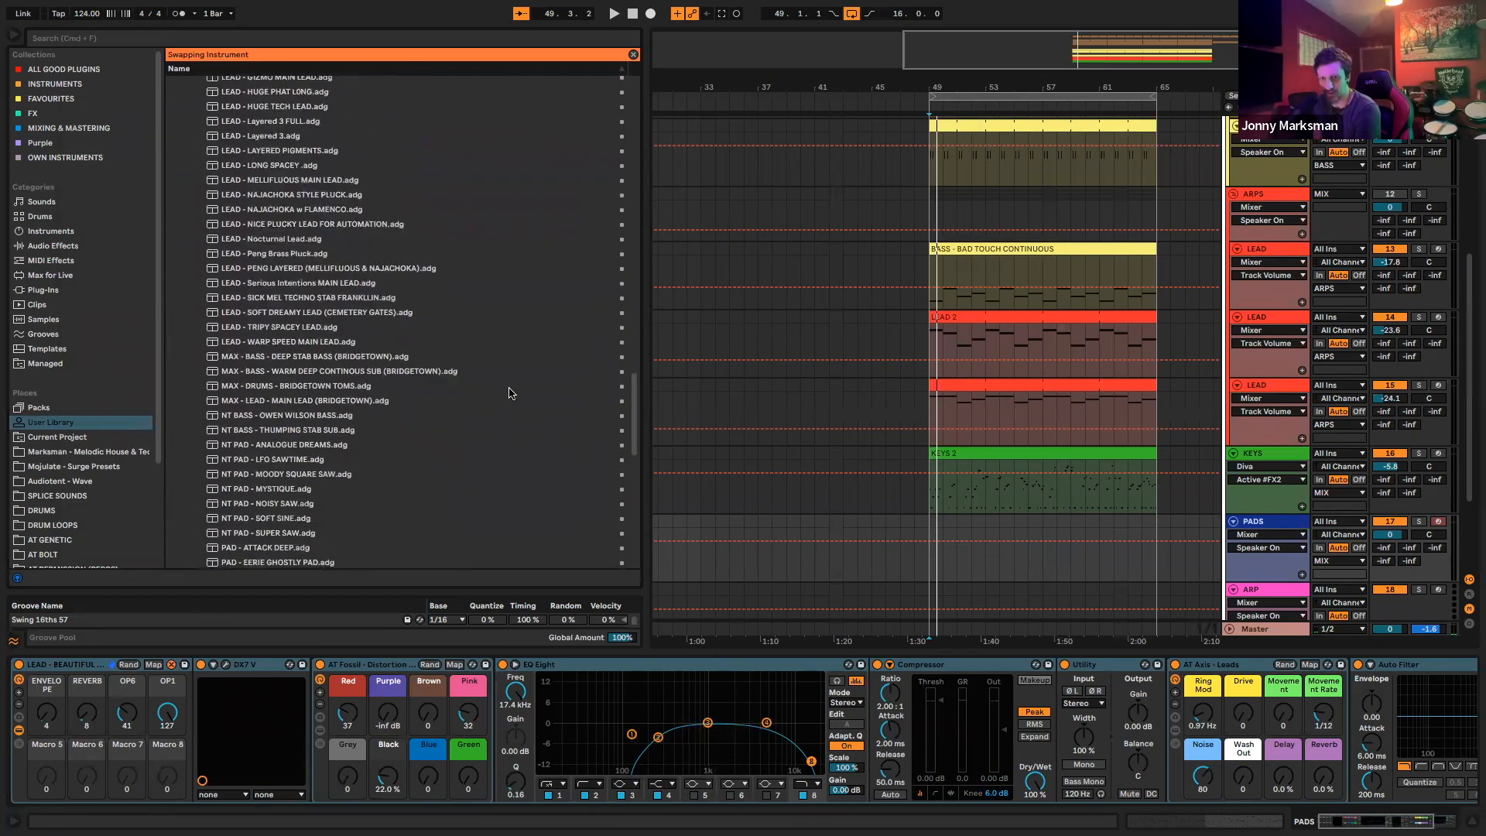
scroll(364, 357, up, 3)
double_click(335, 308)
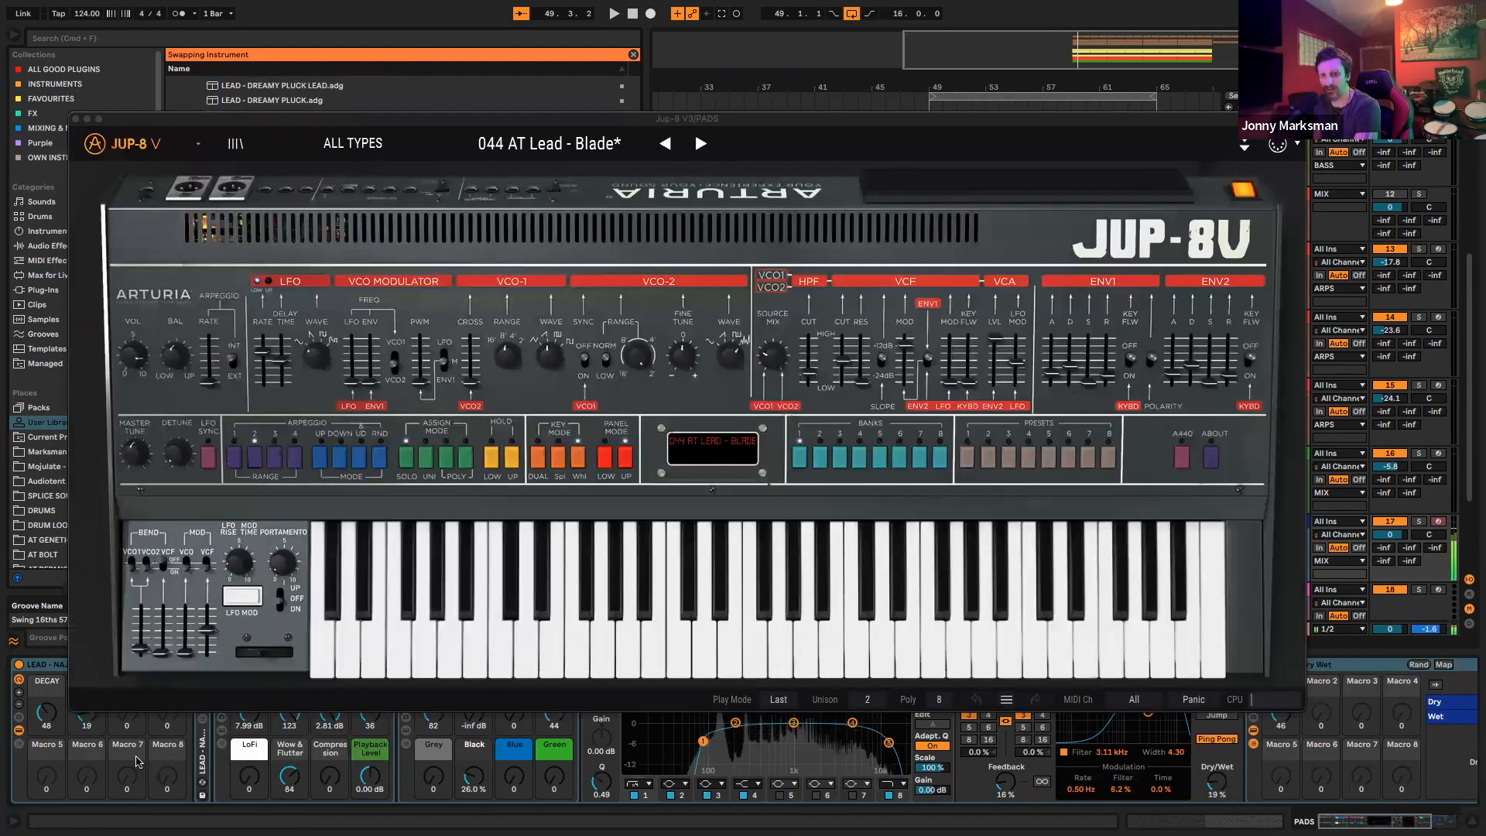
click(75, 119)
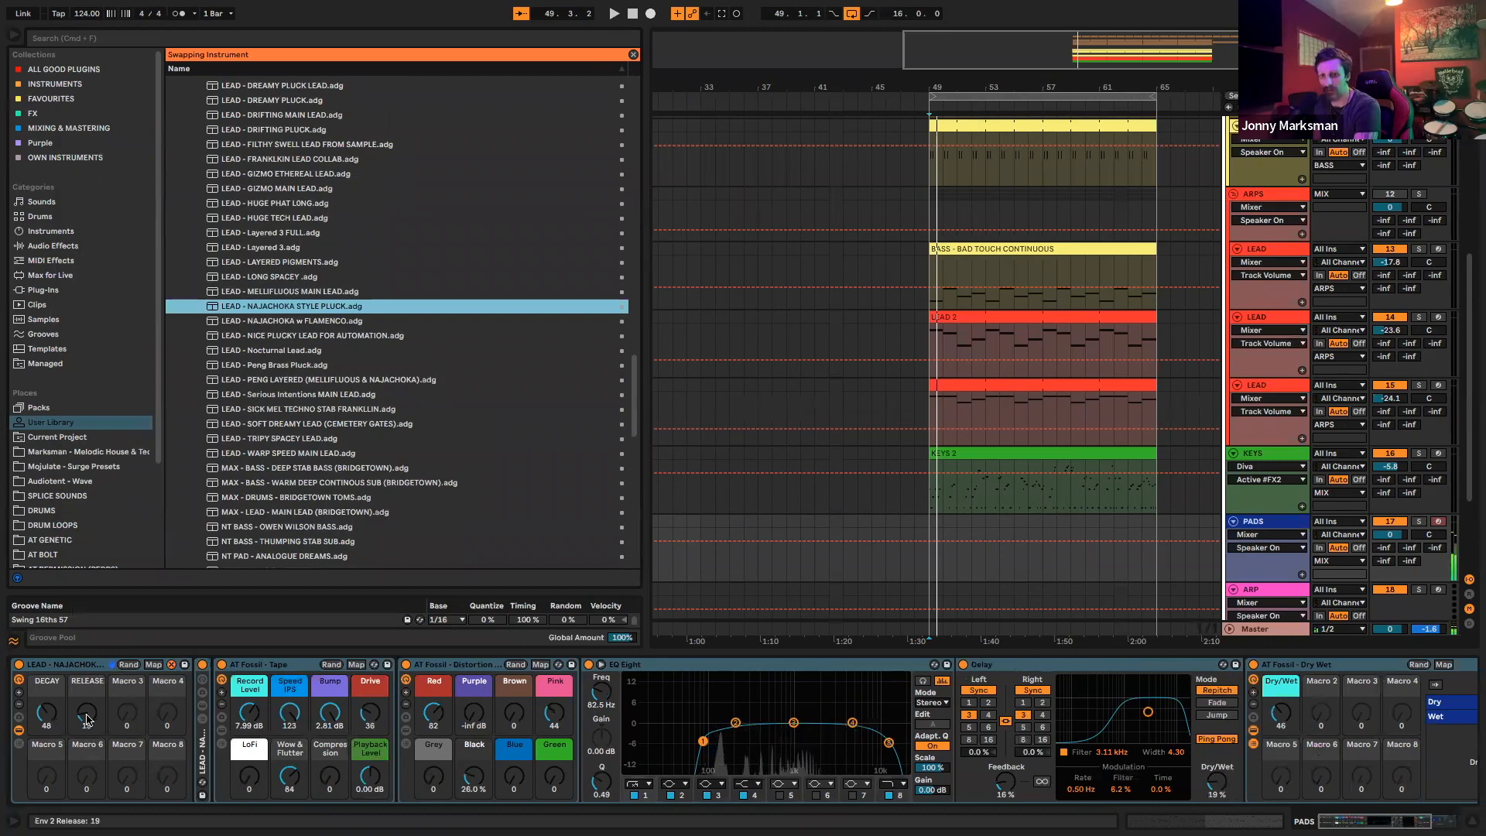
Set the PADS rack's DECAY to 81 and RELEASE to 50, and lower the track volume to about -9.8 dB
drag(48, 716, 48, 678)
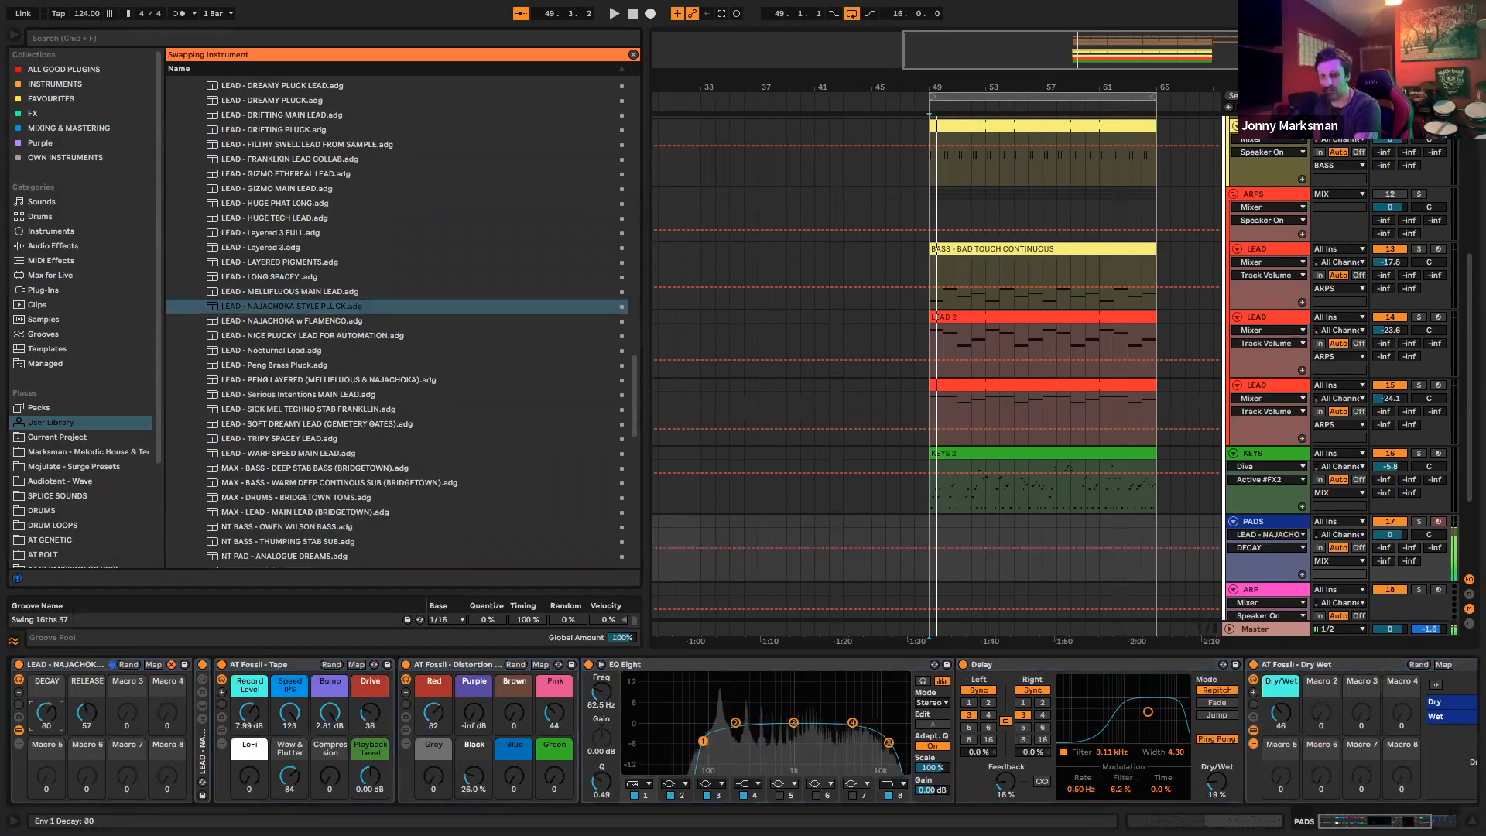
drag(1390, 535, 1390, 554)
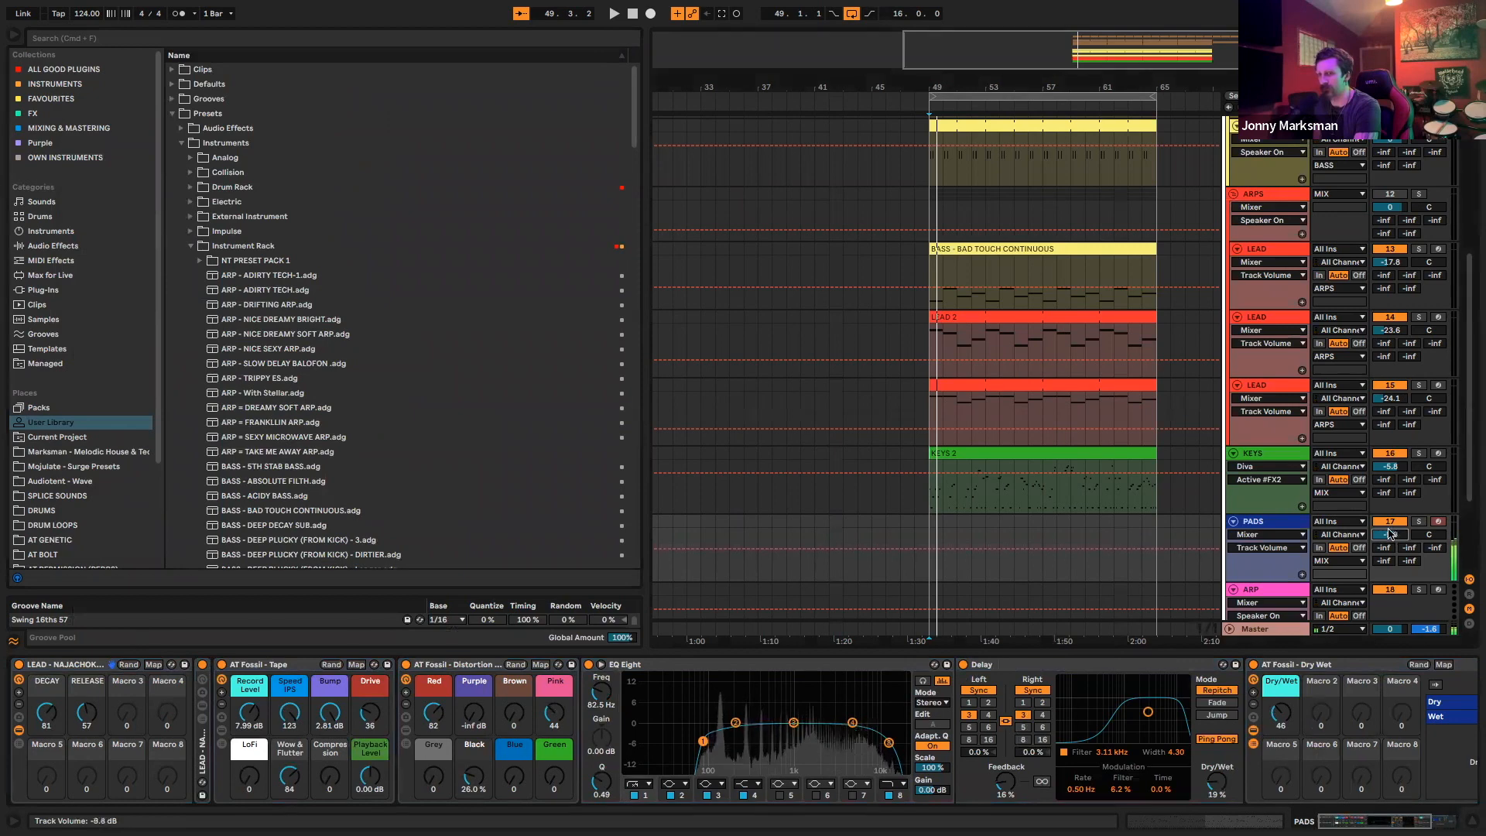
drag(87, 713, 87, 722)
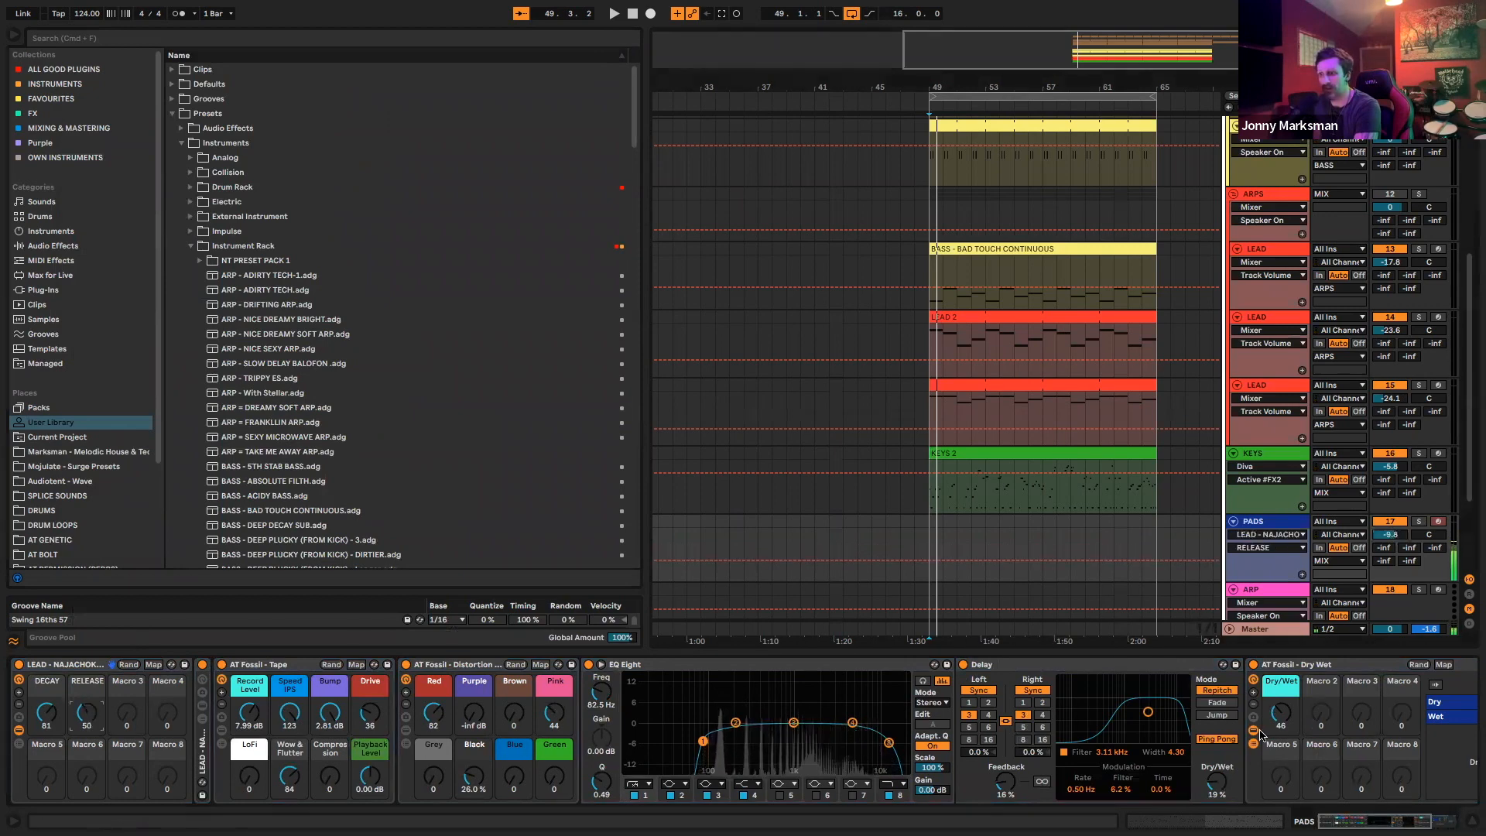
Lower the PADS Delay's dry/wet to 15% and the AT Fossil Dry/Wet macro to 21
scroll(1260, 736, right, 4)
drag(928, 783, 928, 789)
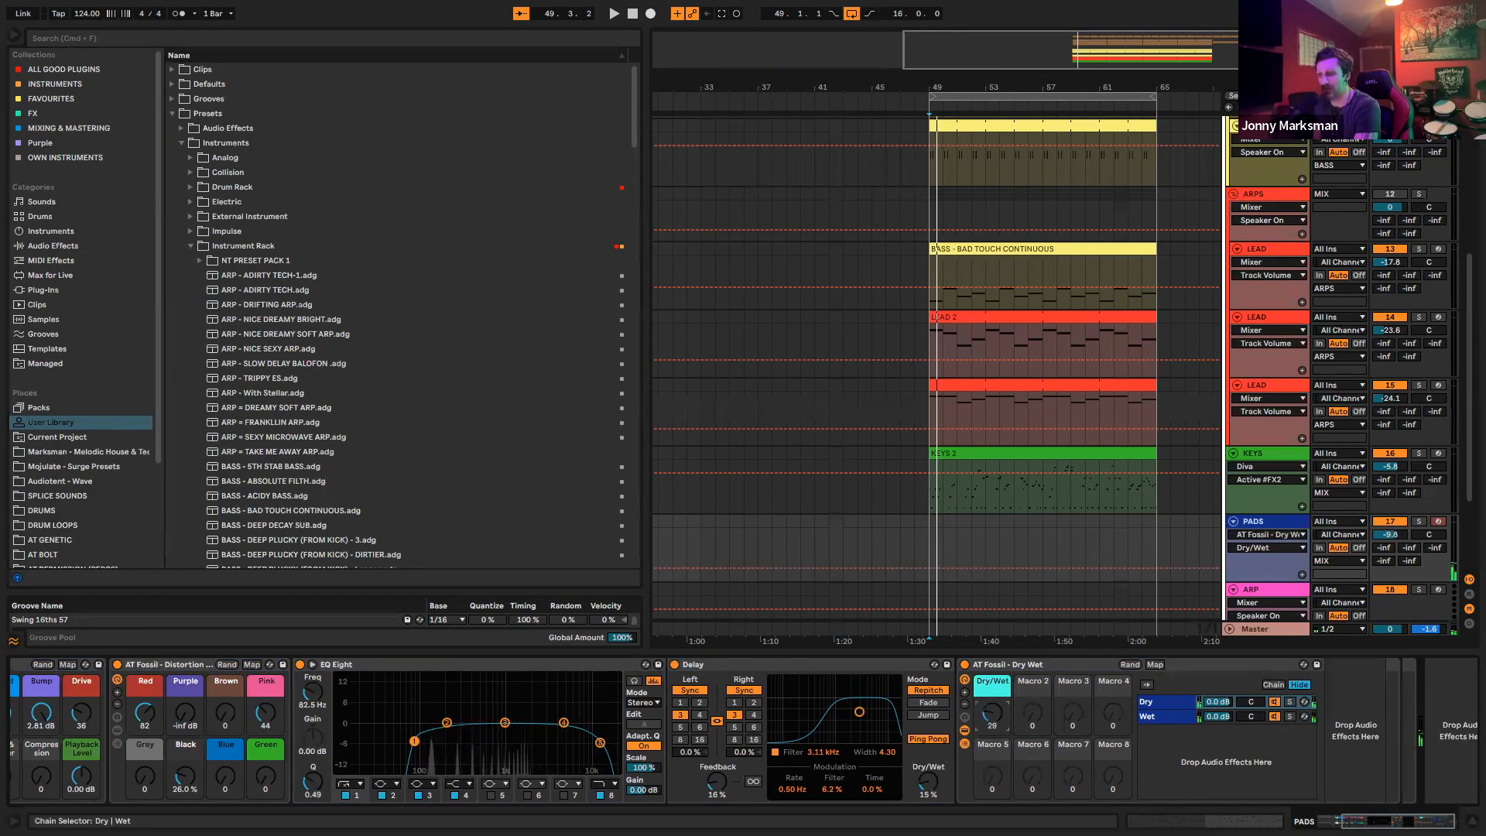
scroll(1043, 726, right, 1)
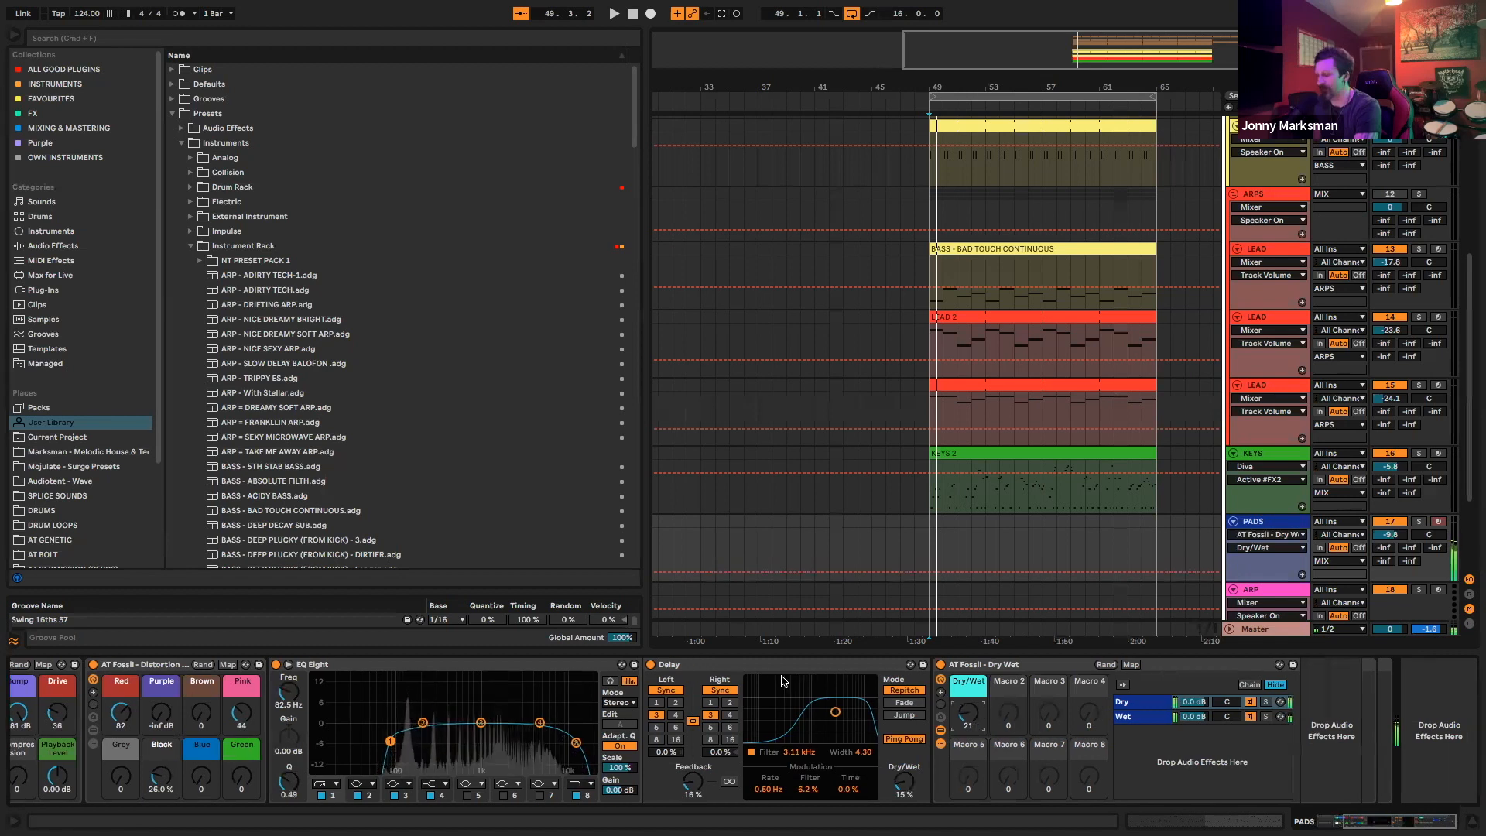
Play along with the loop on the PADS track, stop playback and capture the performance as a MIDI clip
key(space)
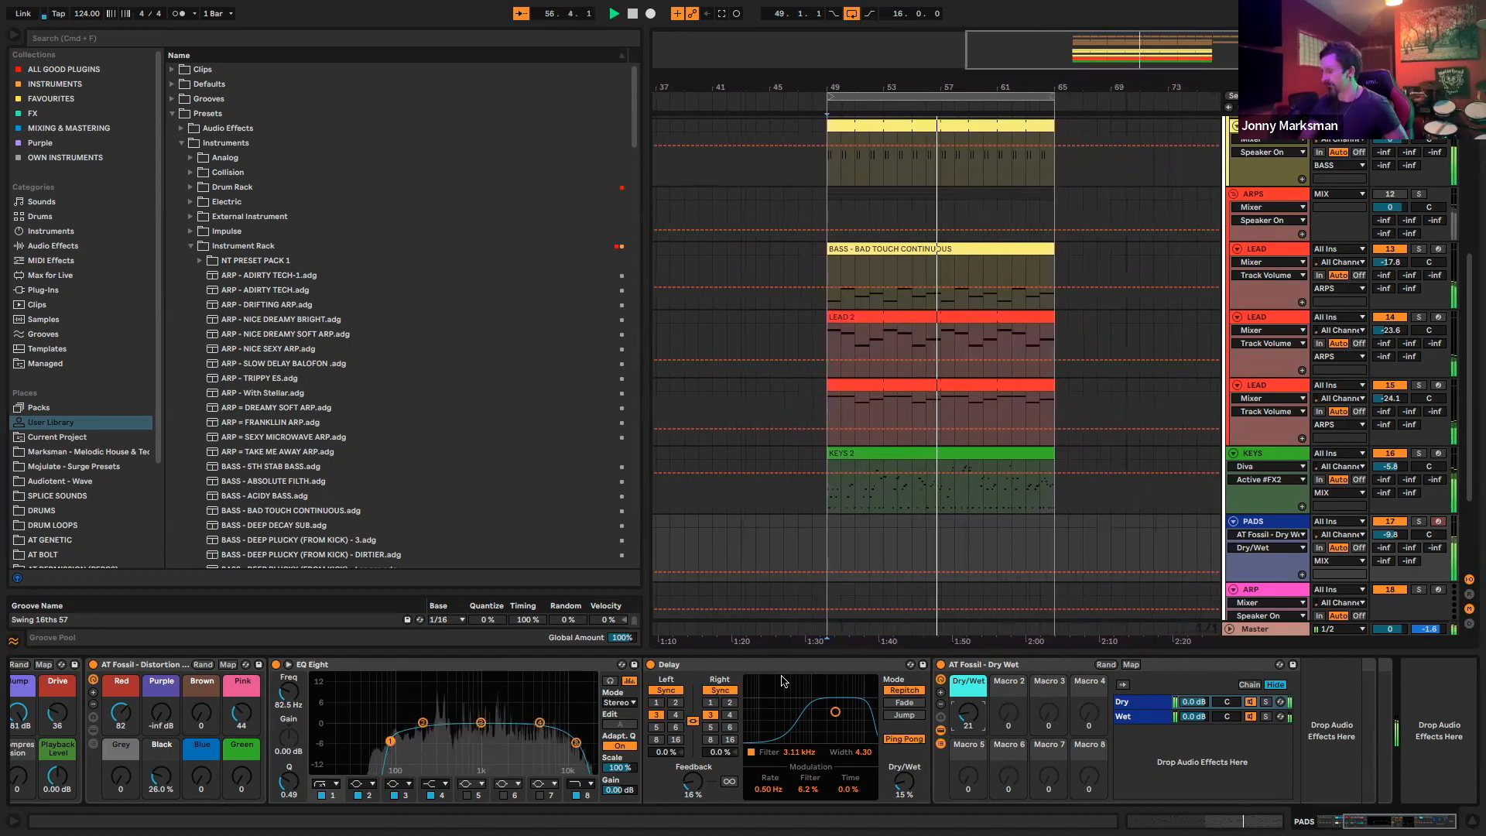
key(space)
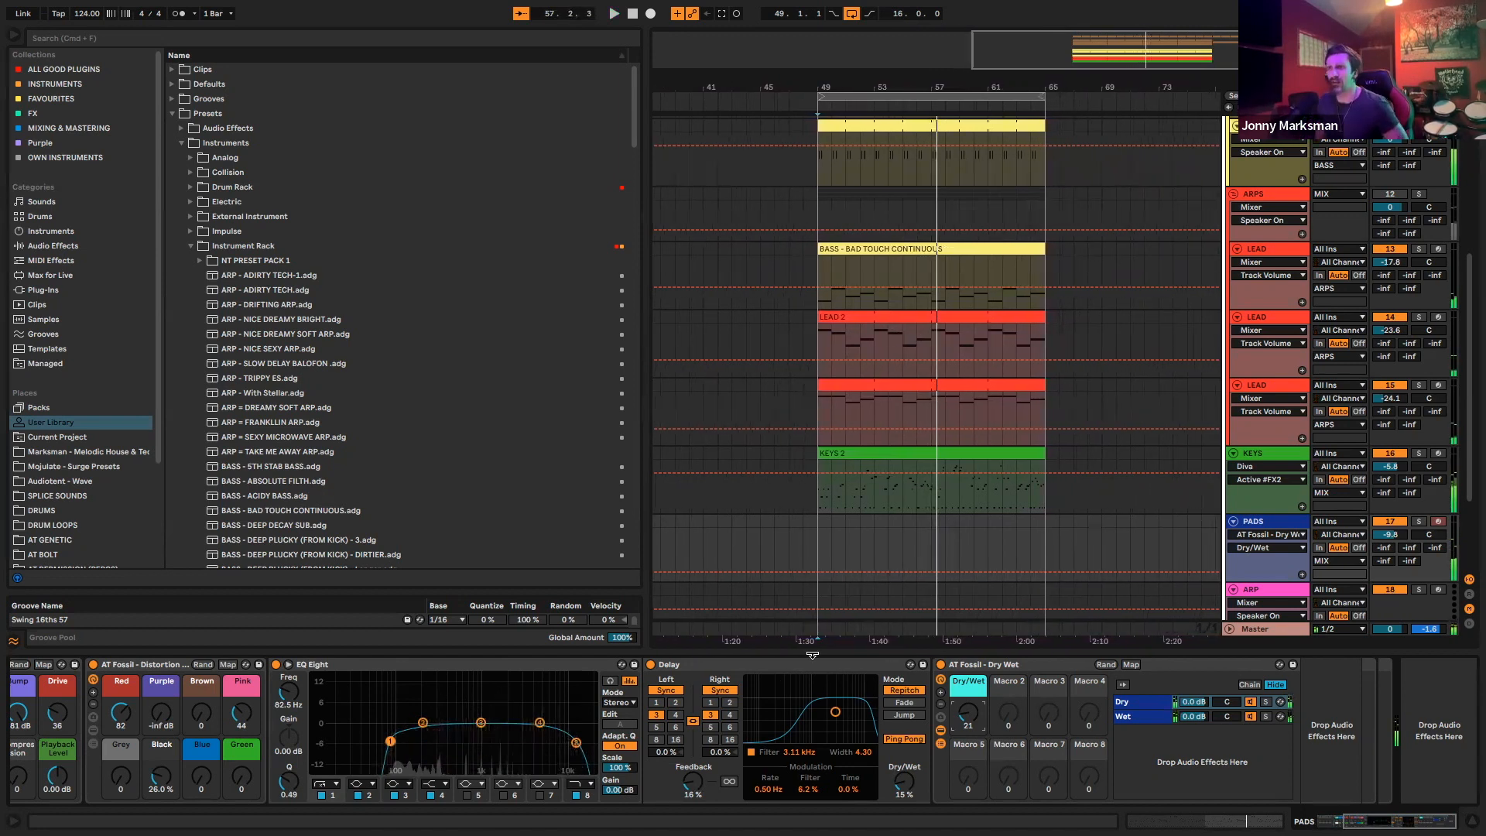
click(720, 15)
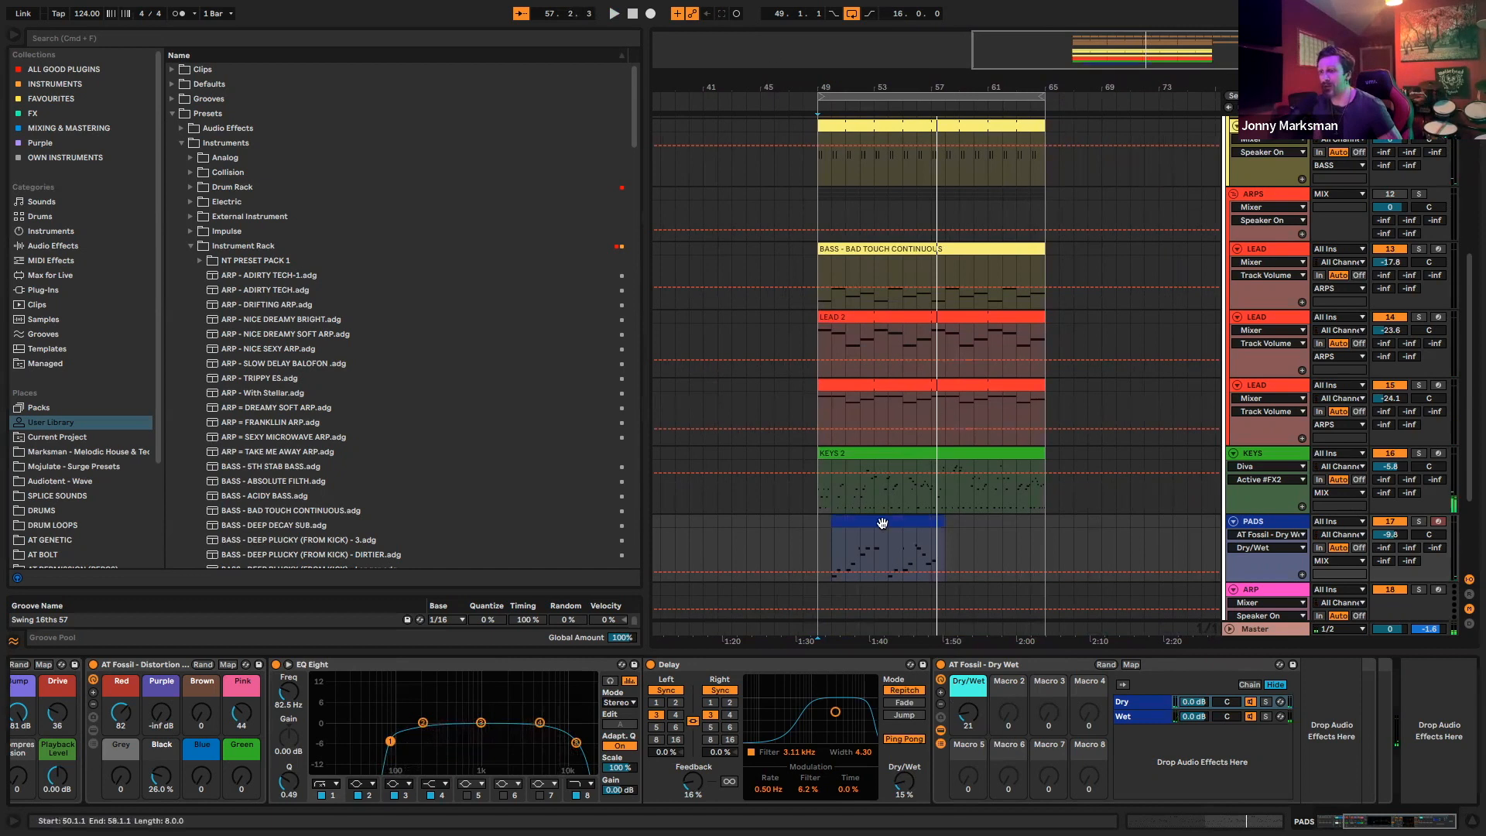
Extend the captured PADS clip's start to bar 49, open its notes and trim its end to bar 57
drag(832, 522, 820, 521)
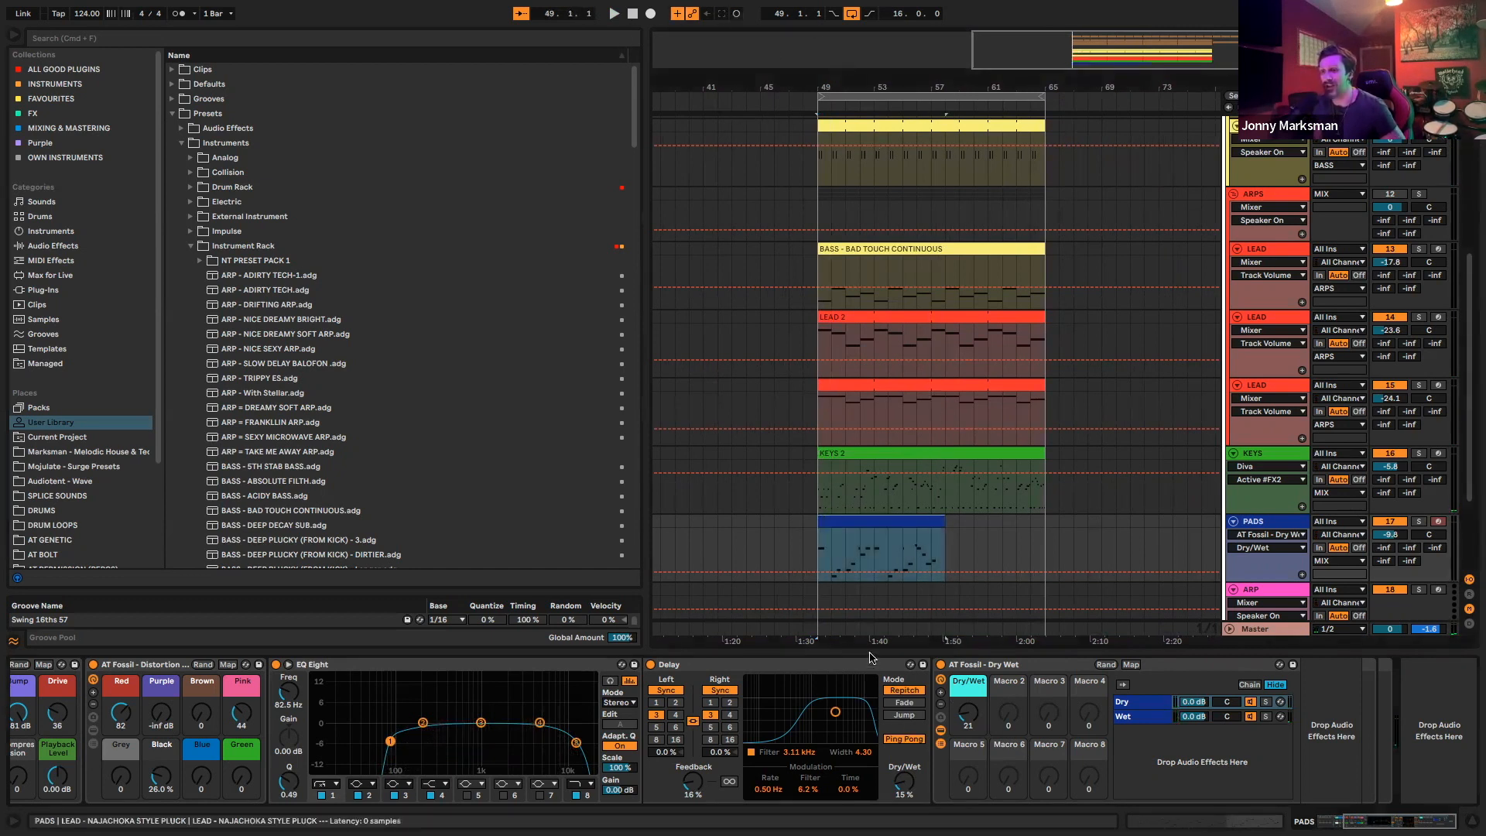
double_click(877, 522)
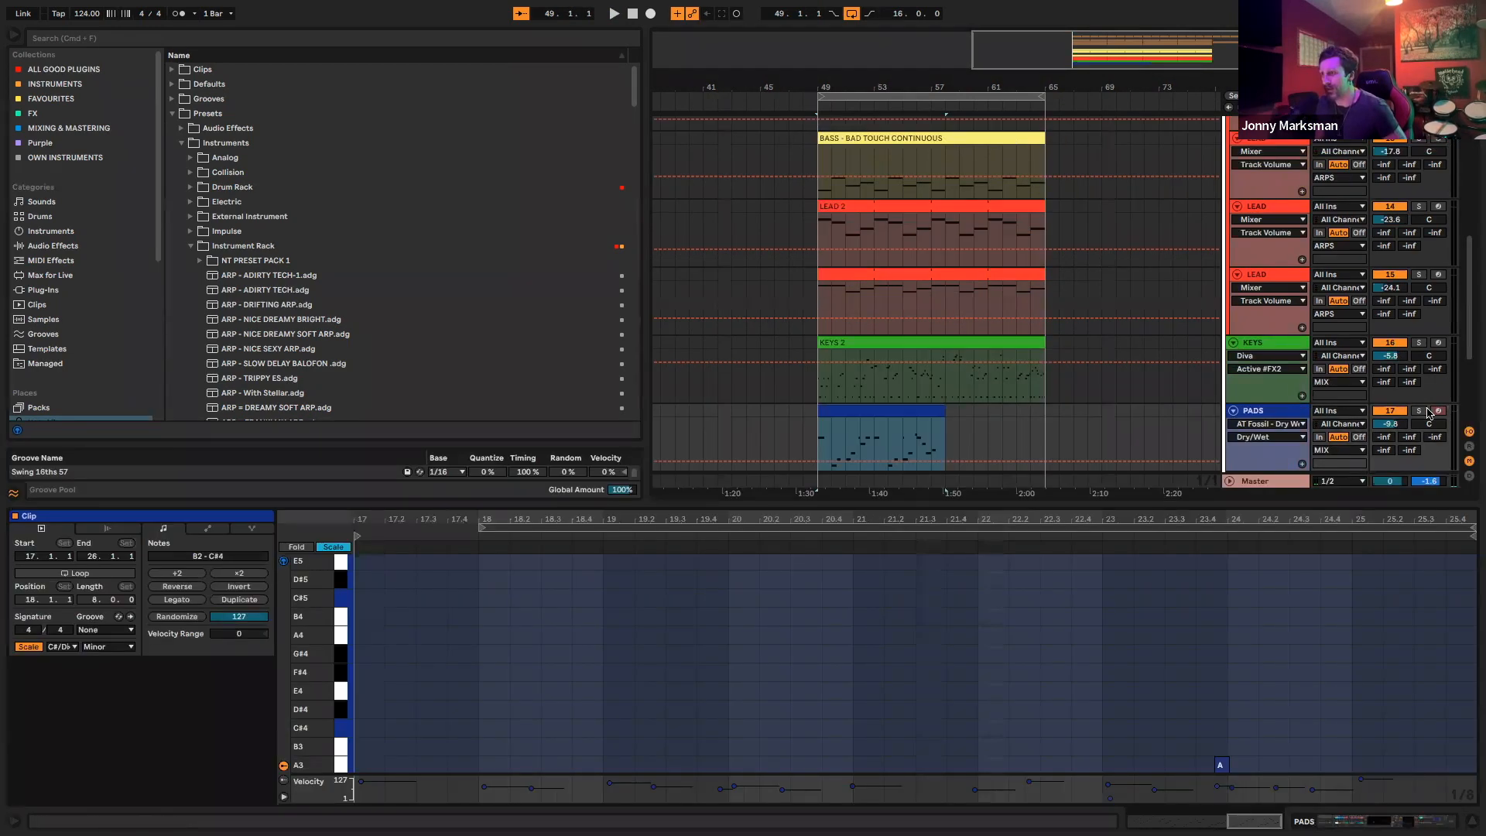
drag(936, 409, 920, 410)
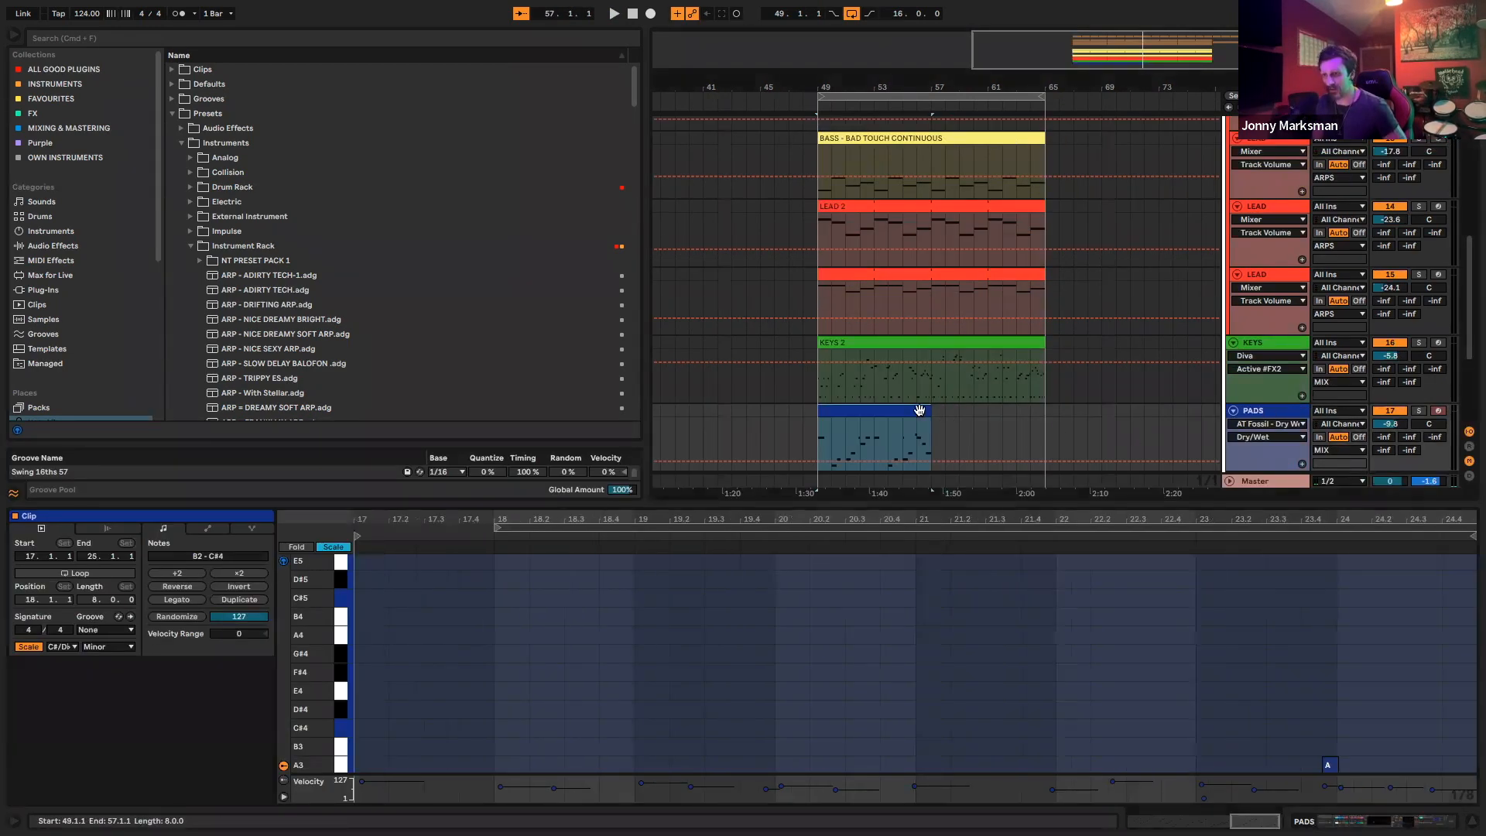
Quantize all the notes in the PADS clip to 1/16 at 100% amount
scroll(943, 301, down, 4)
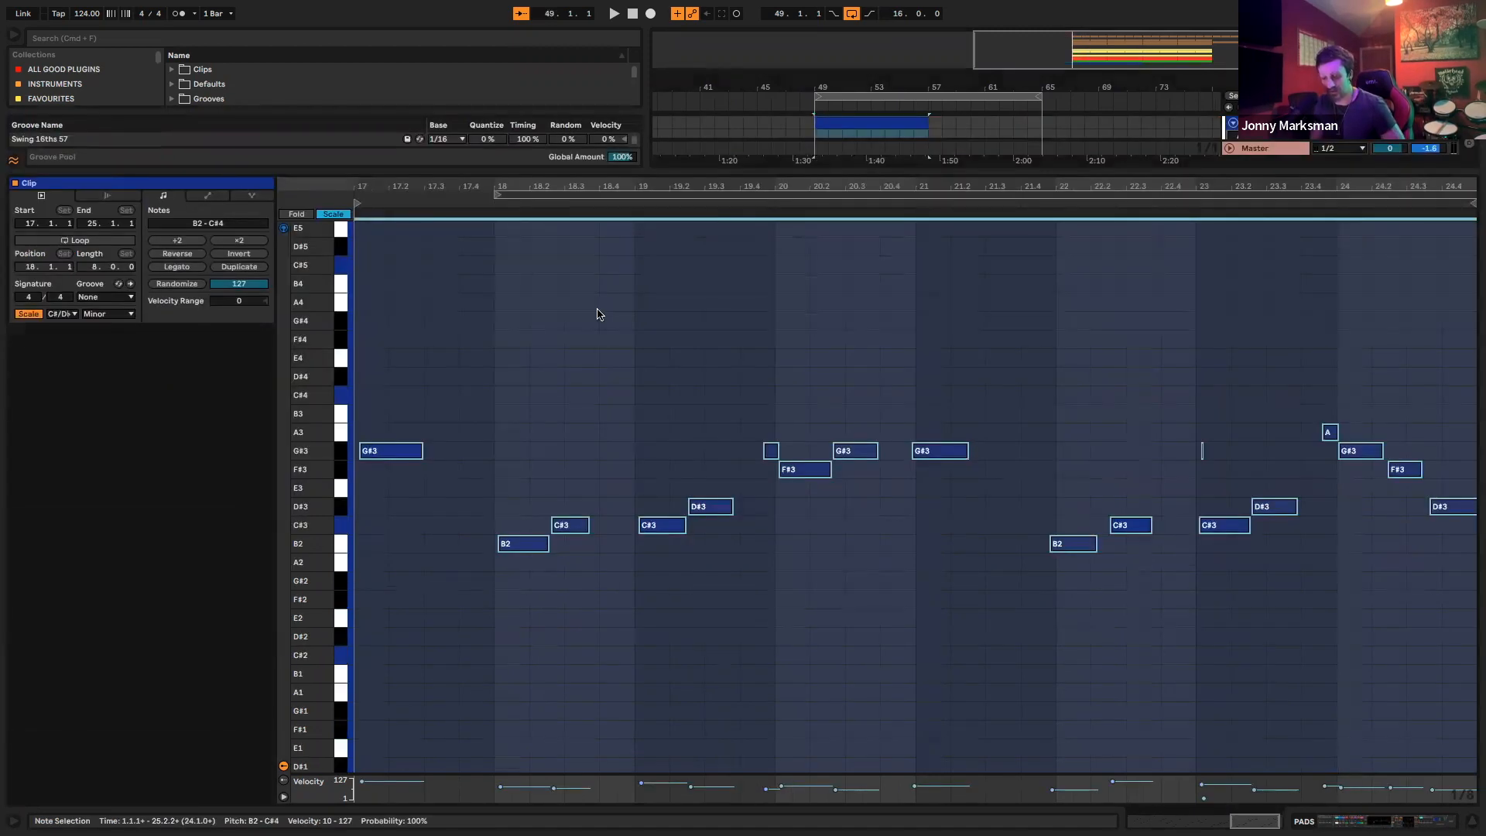
key(super+shift+u)
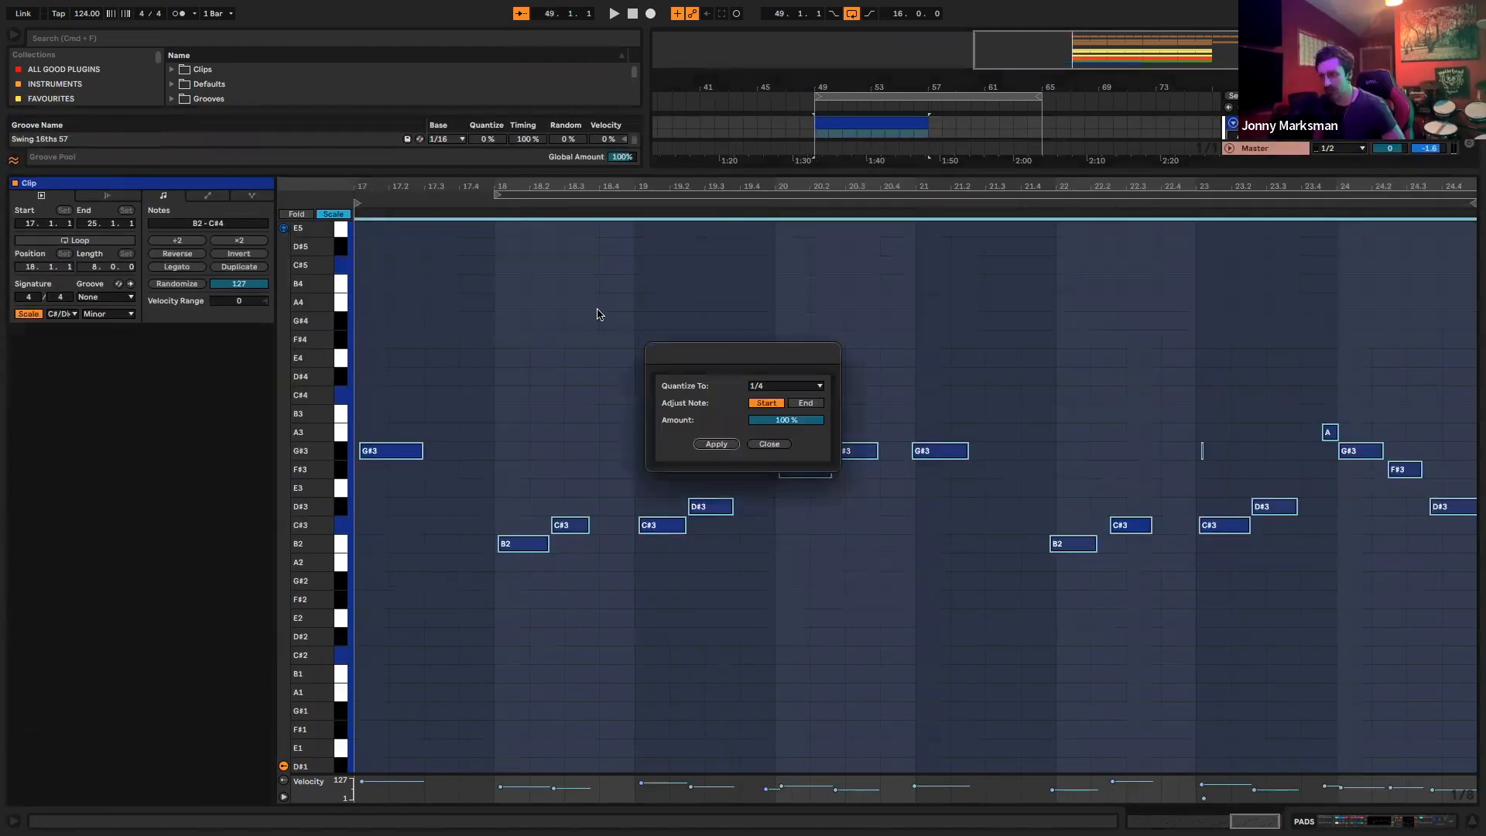
click(775, 386)
click(789, 477)
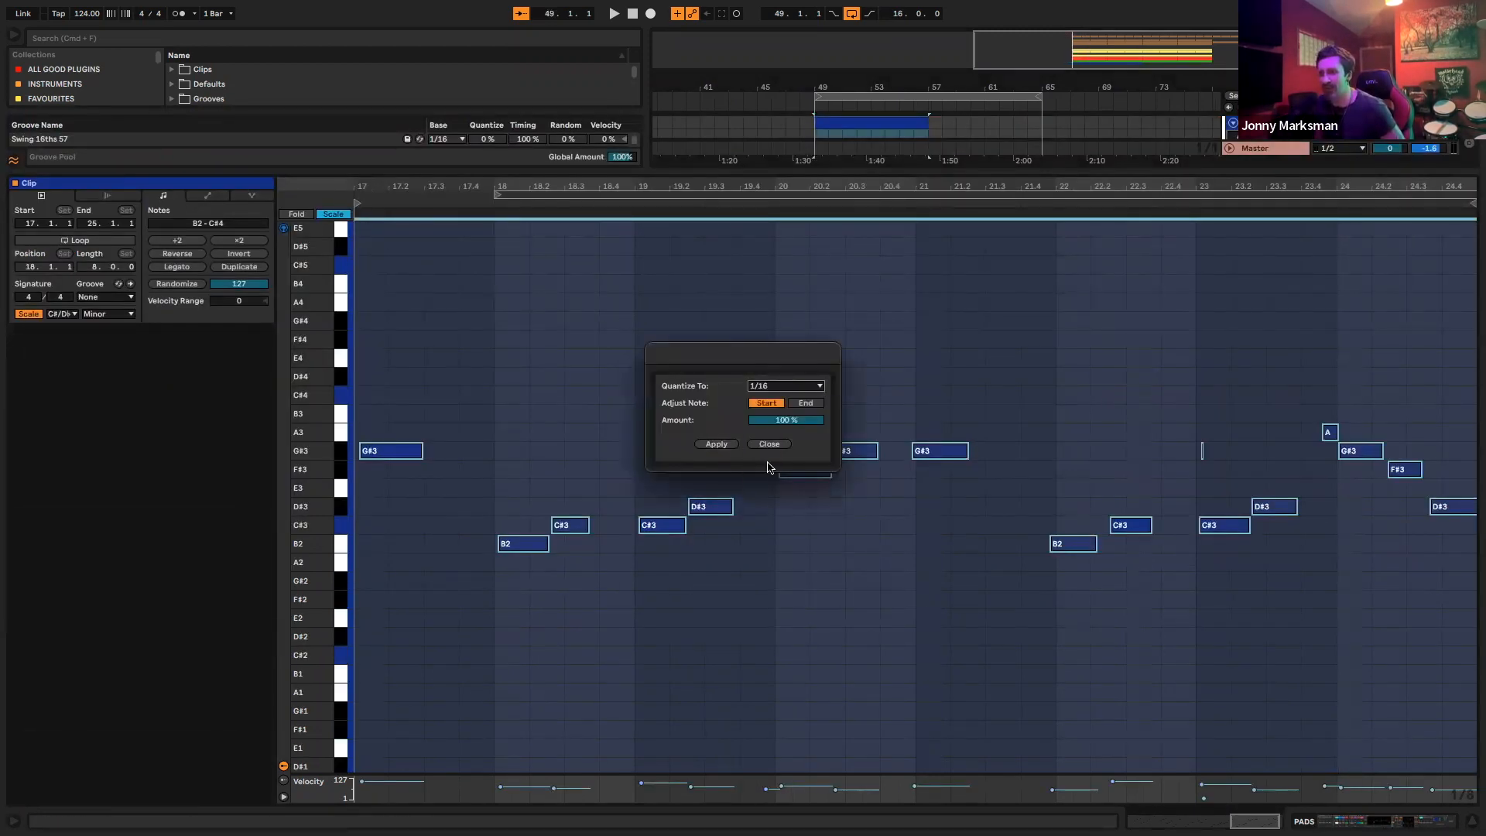
click(773, 444)
Move the first G#3 note in the PADS clip to 17.1.1 and play the clip back
key(super+alt+l)
key(space)
key(space)
double_click(952, 548)
drag(466, 426, 416, 464)
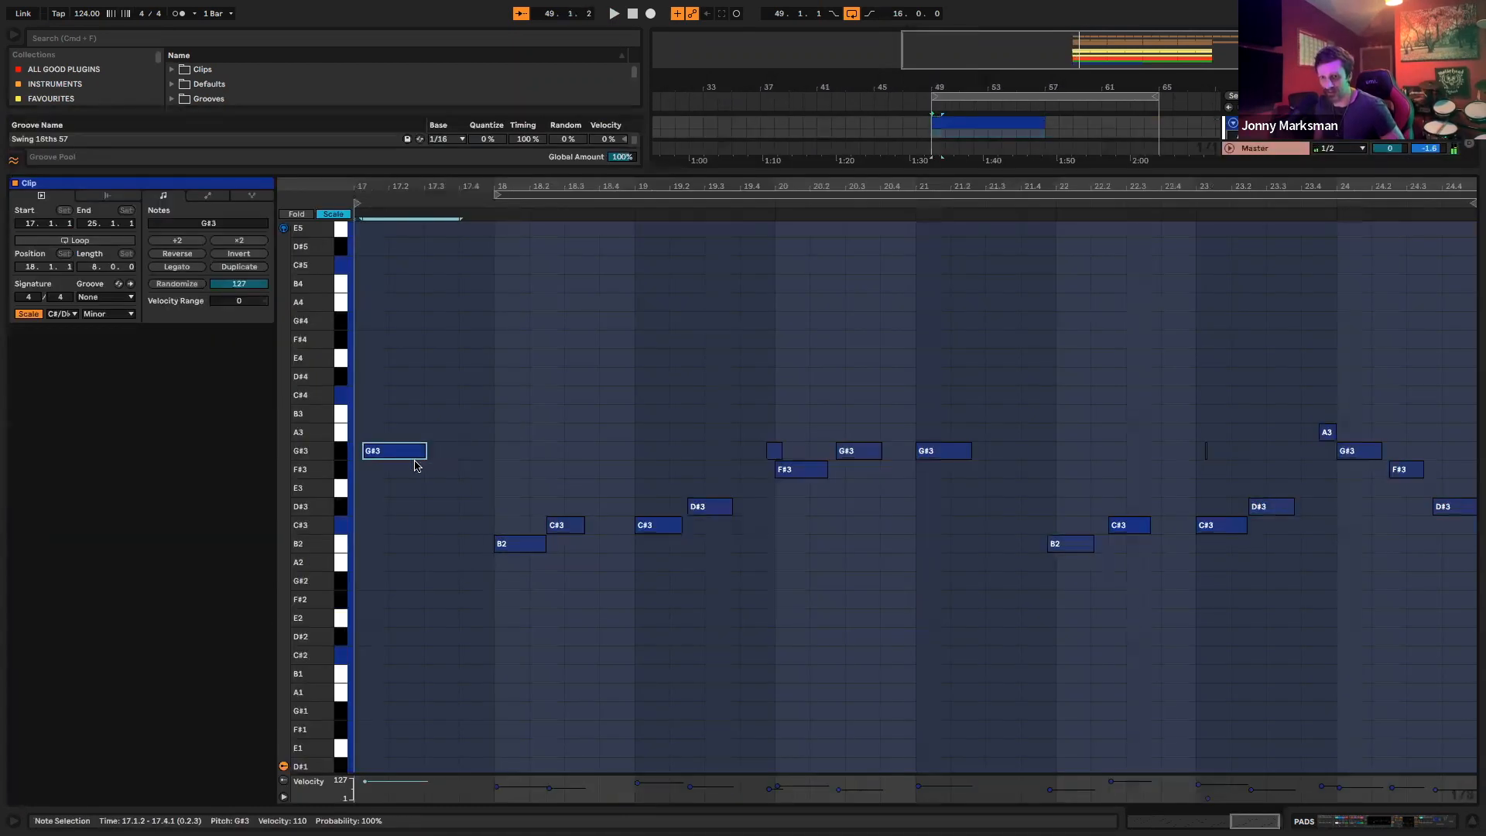
key(space)
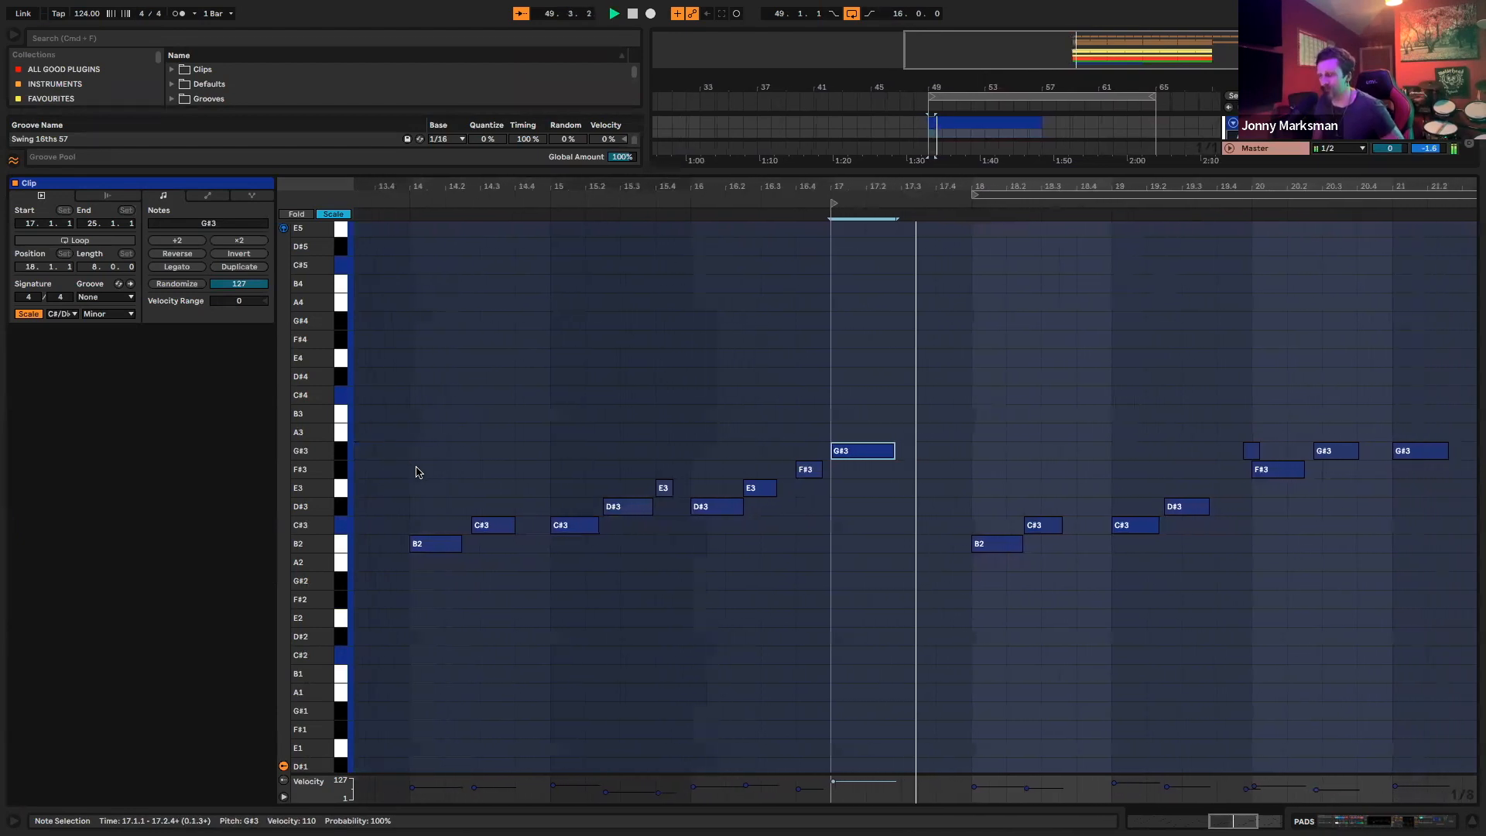
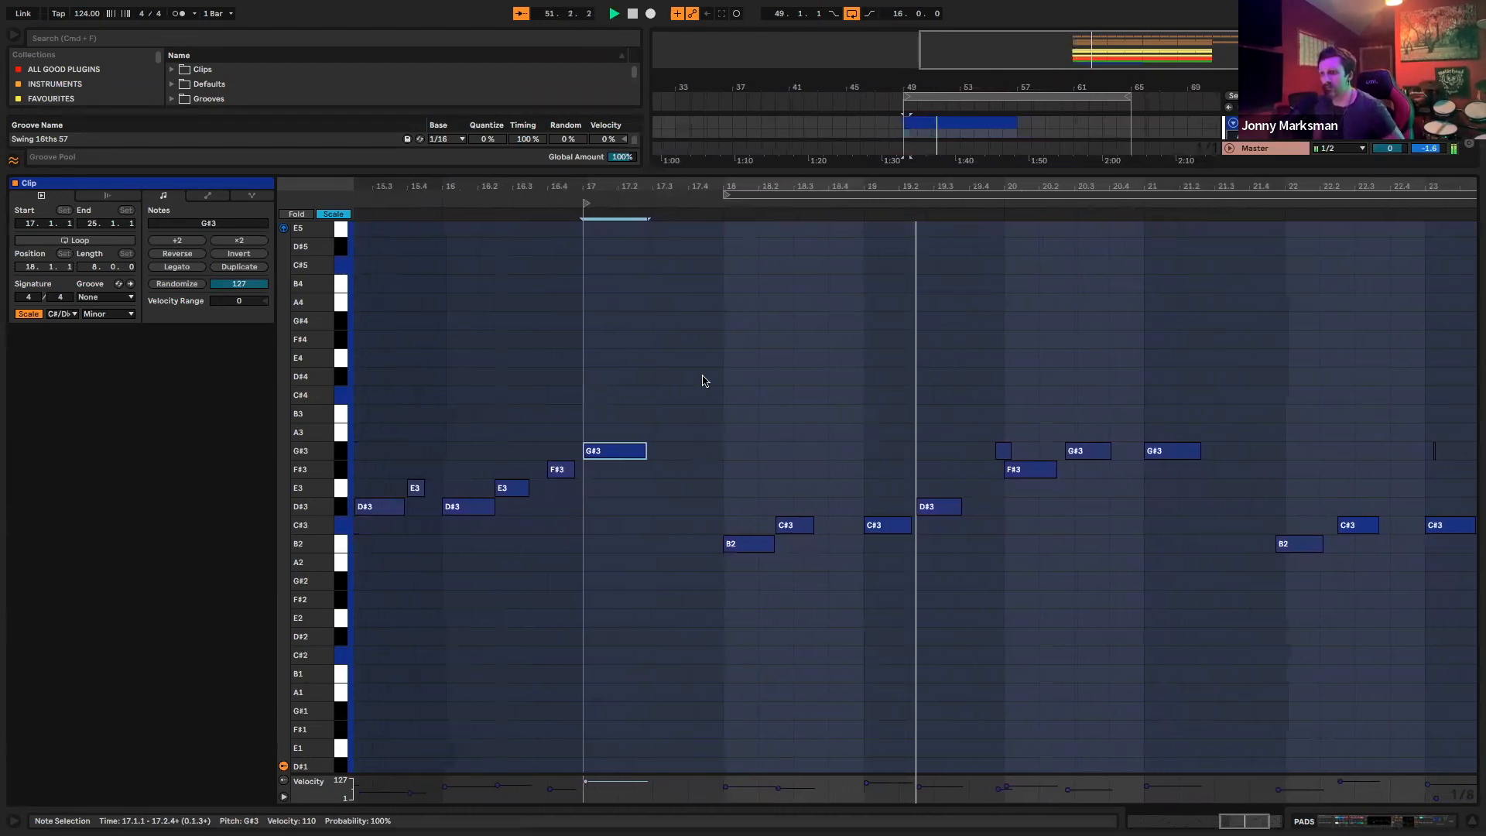
click(833, 454)
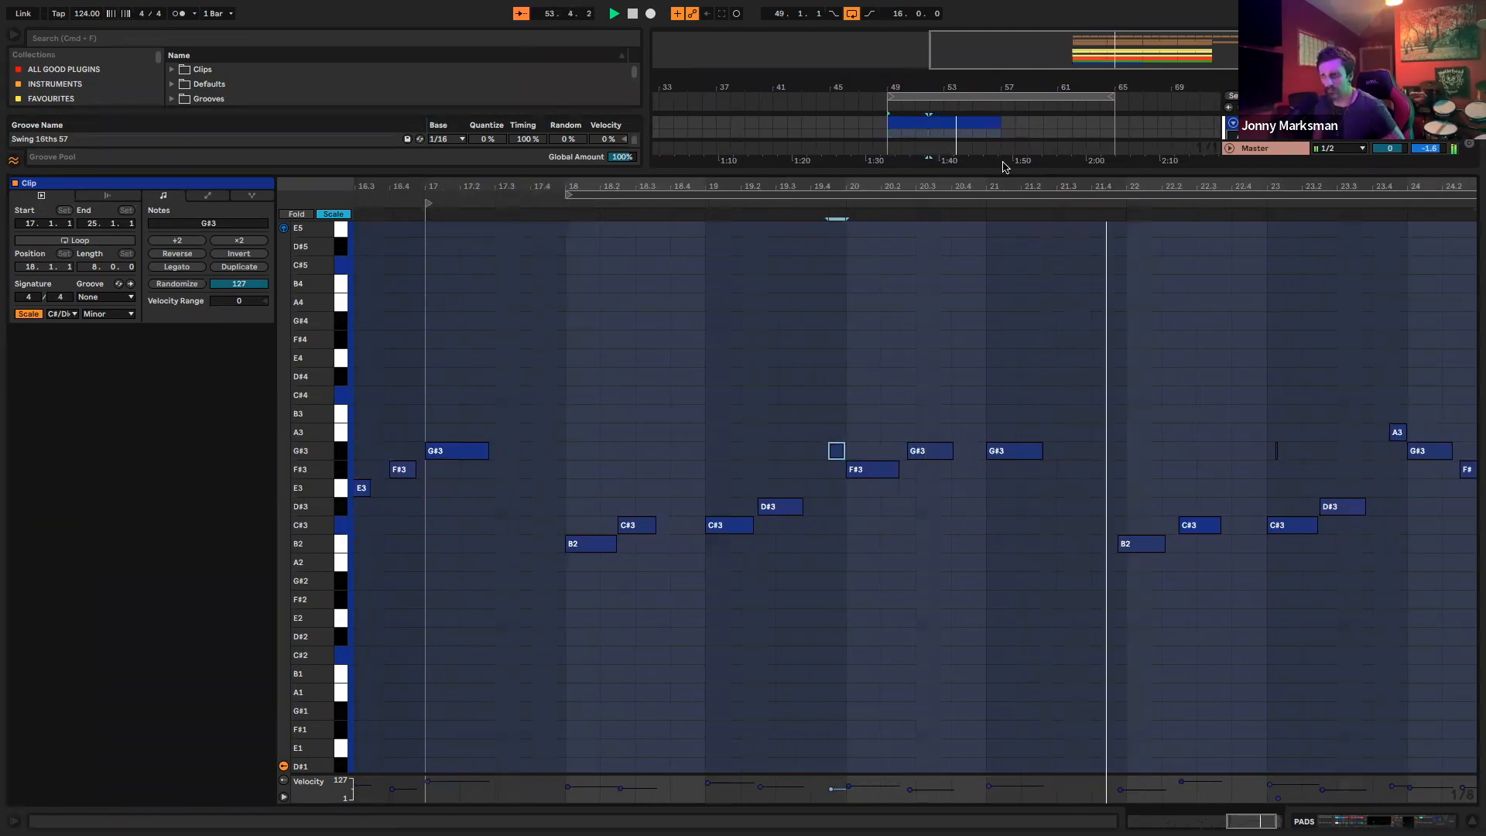
Consolidate the PADS clip, turn on its loop and extend it to bar 65
click(984, 123)
key(super+j)
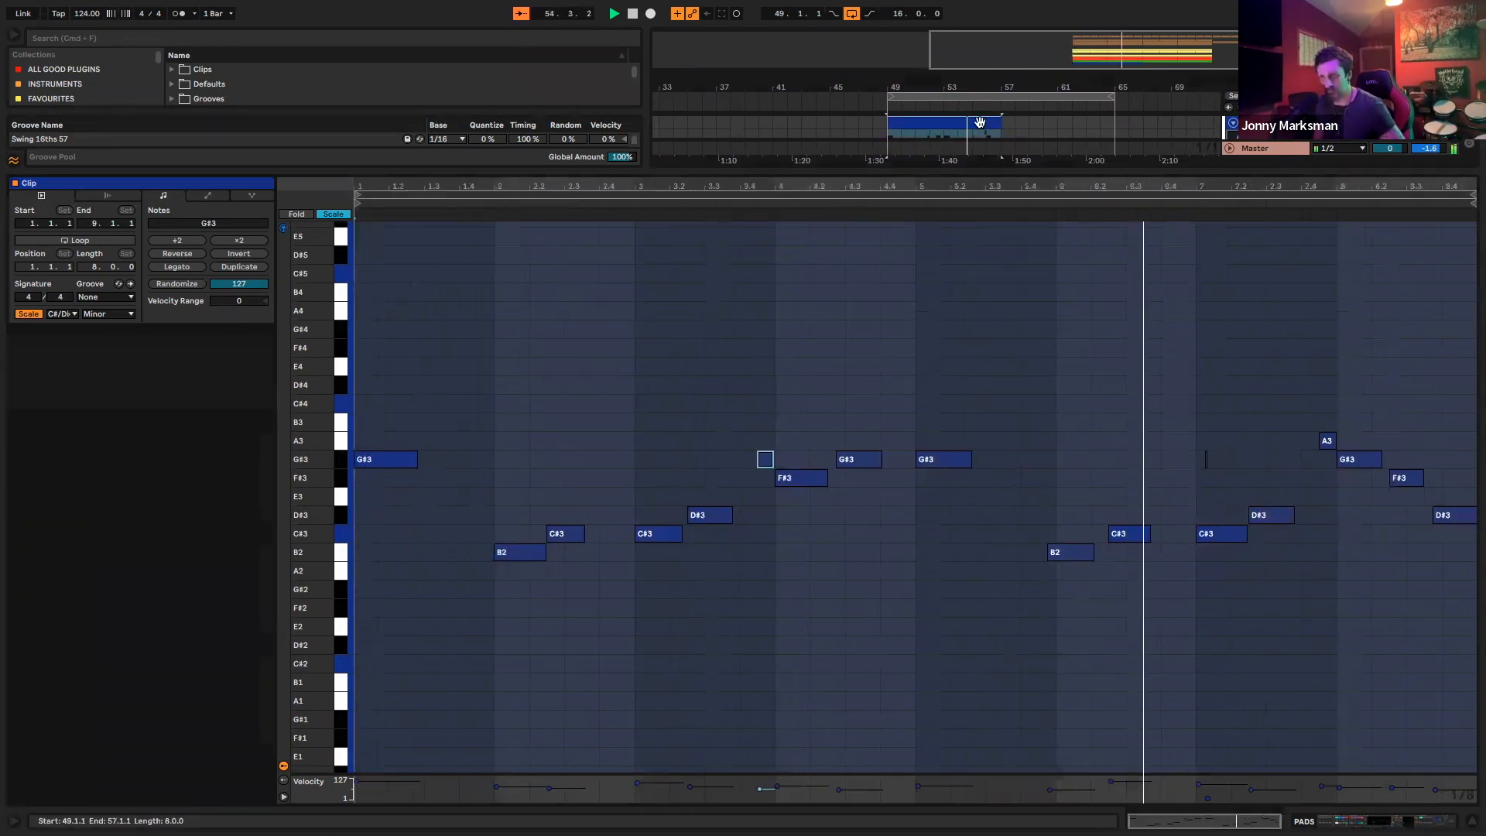
click(126, 243)
drag(1000, 124, 1114, 130)
scroll(1170, 309, down, 1)
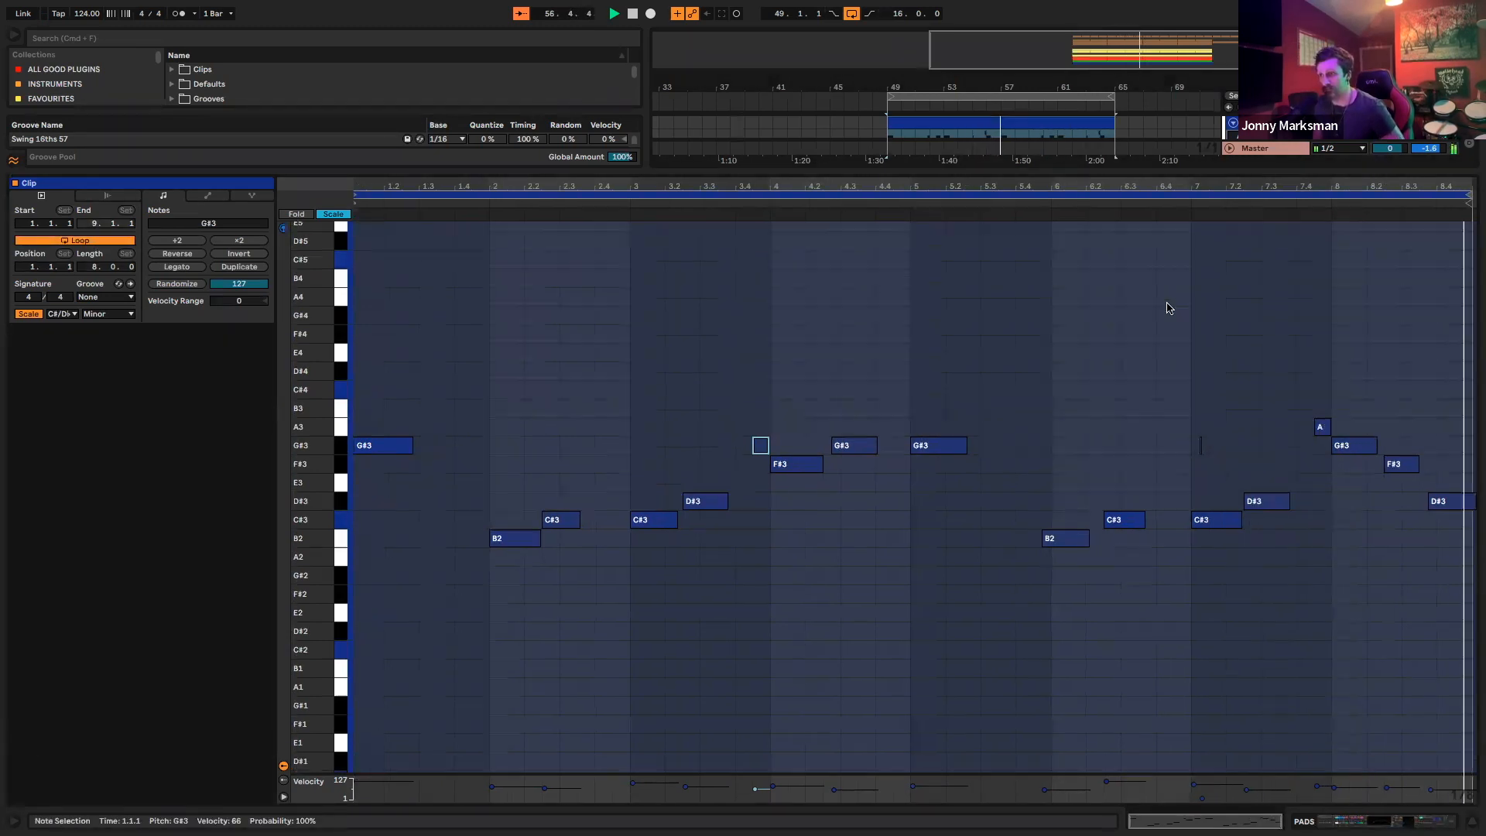
Delete the stray short G#3 at bar 7 and nudge bar 4's second G#3, the second B2 and the final D#3 one sixteenth earlier
drag(1251, 421, 1197, 448)
key(Delete)
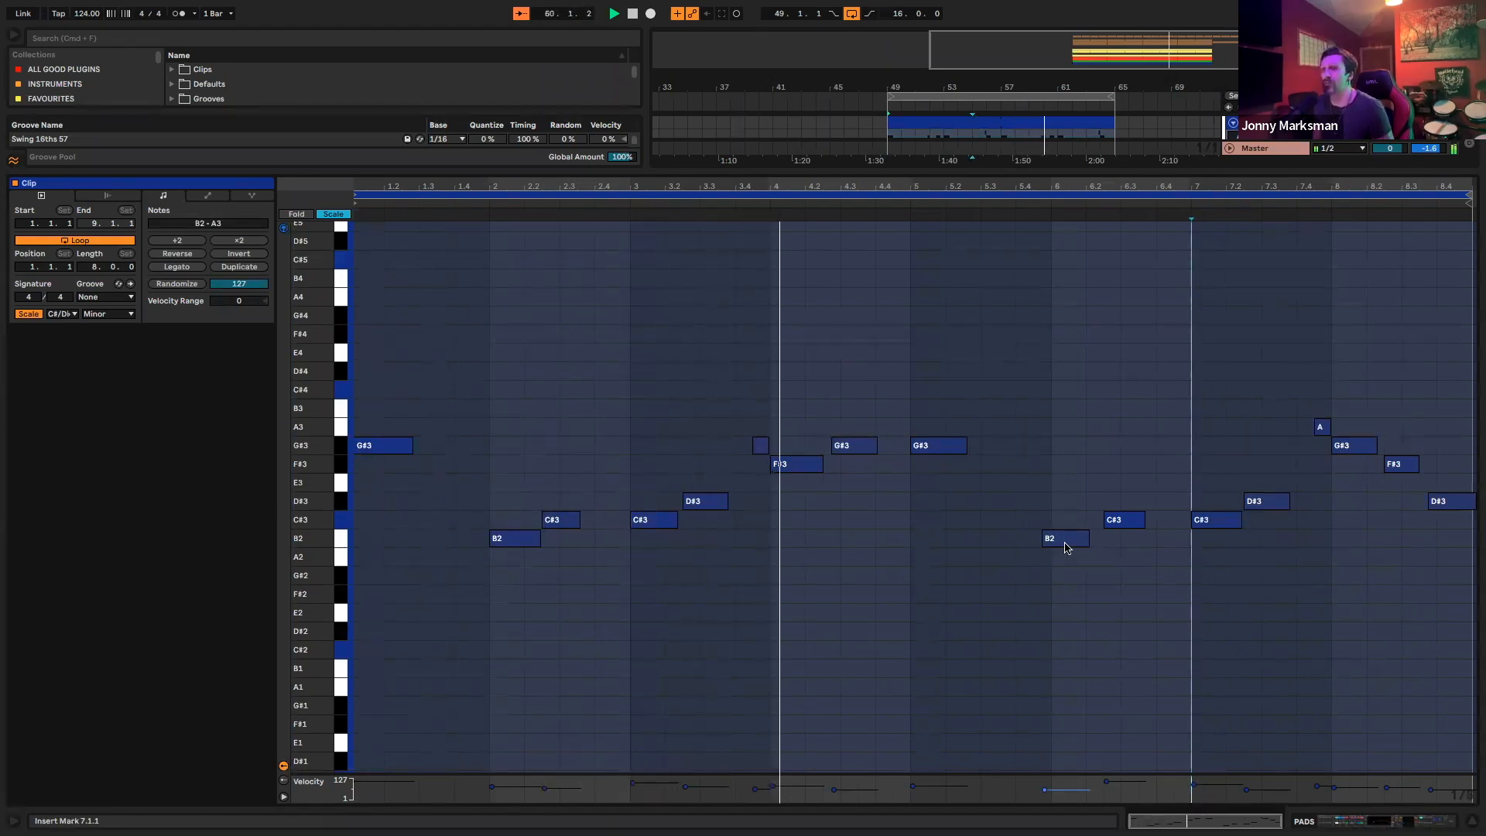
click(855, 447)
key(Left)
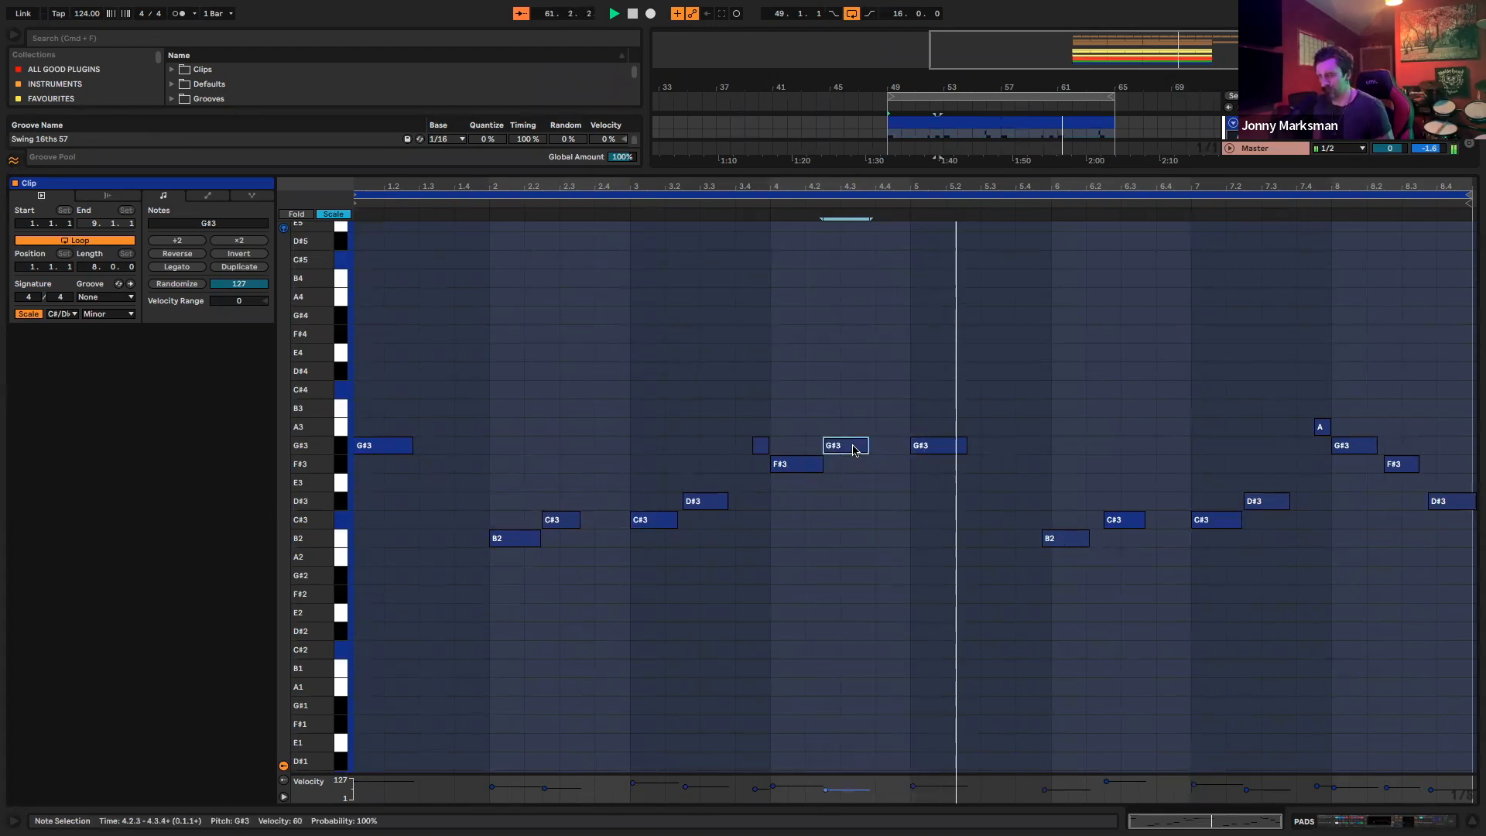
click(1070, 539)
key(Left)
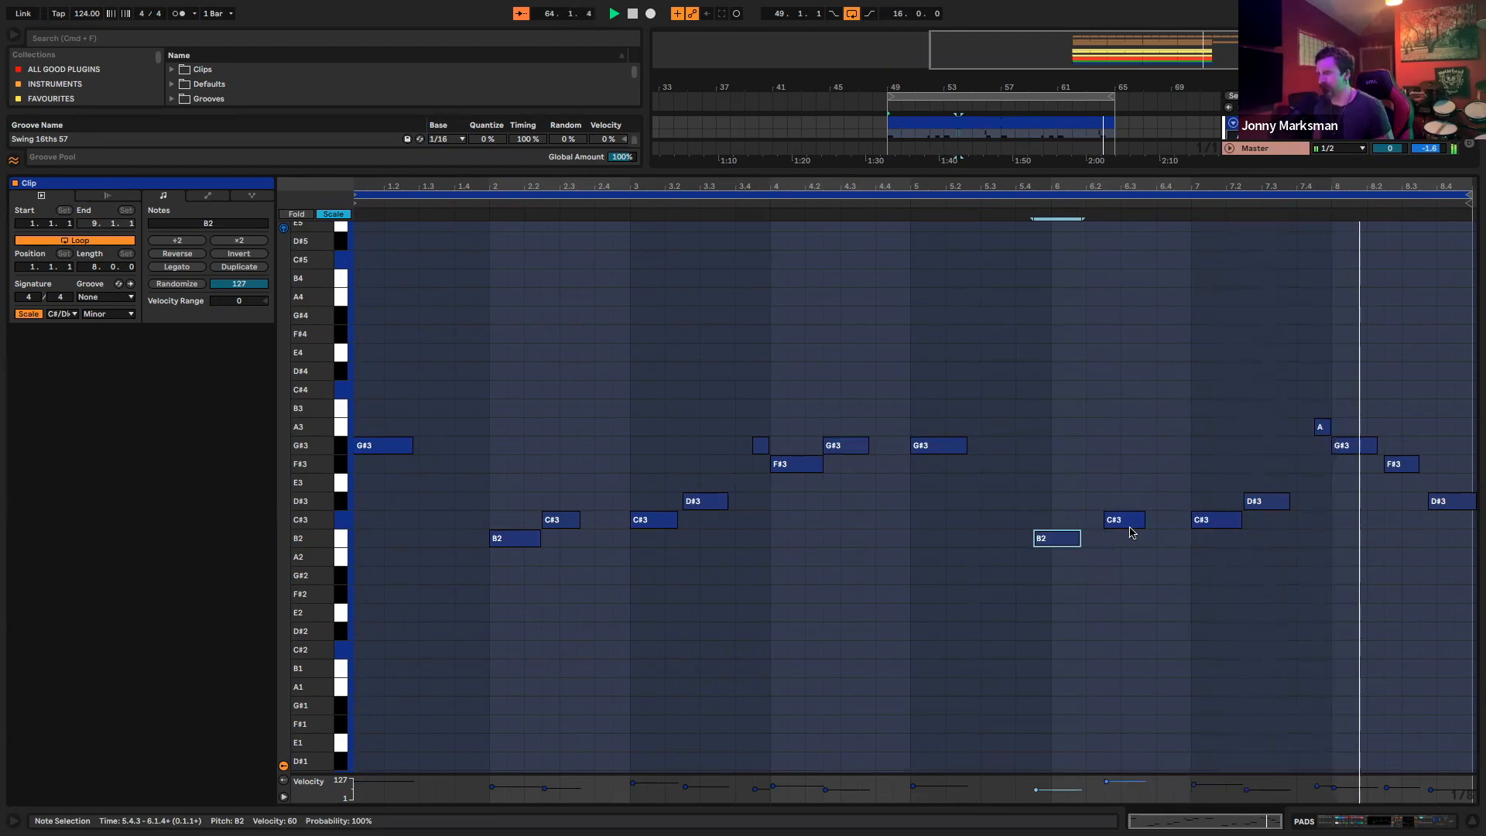
click(1464, 507)
key(Left)
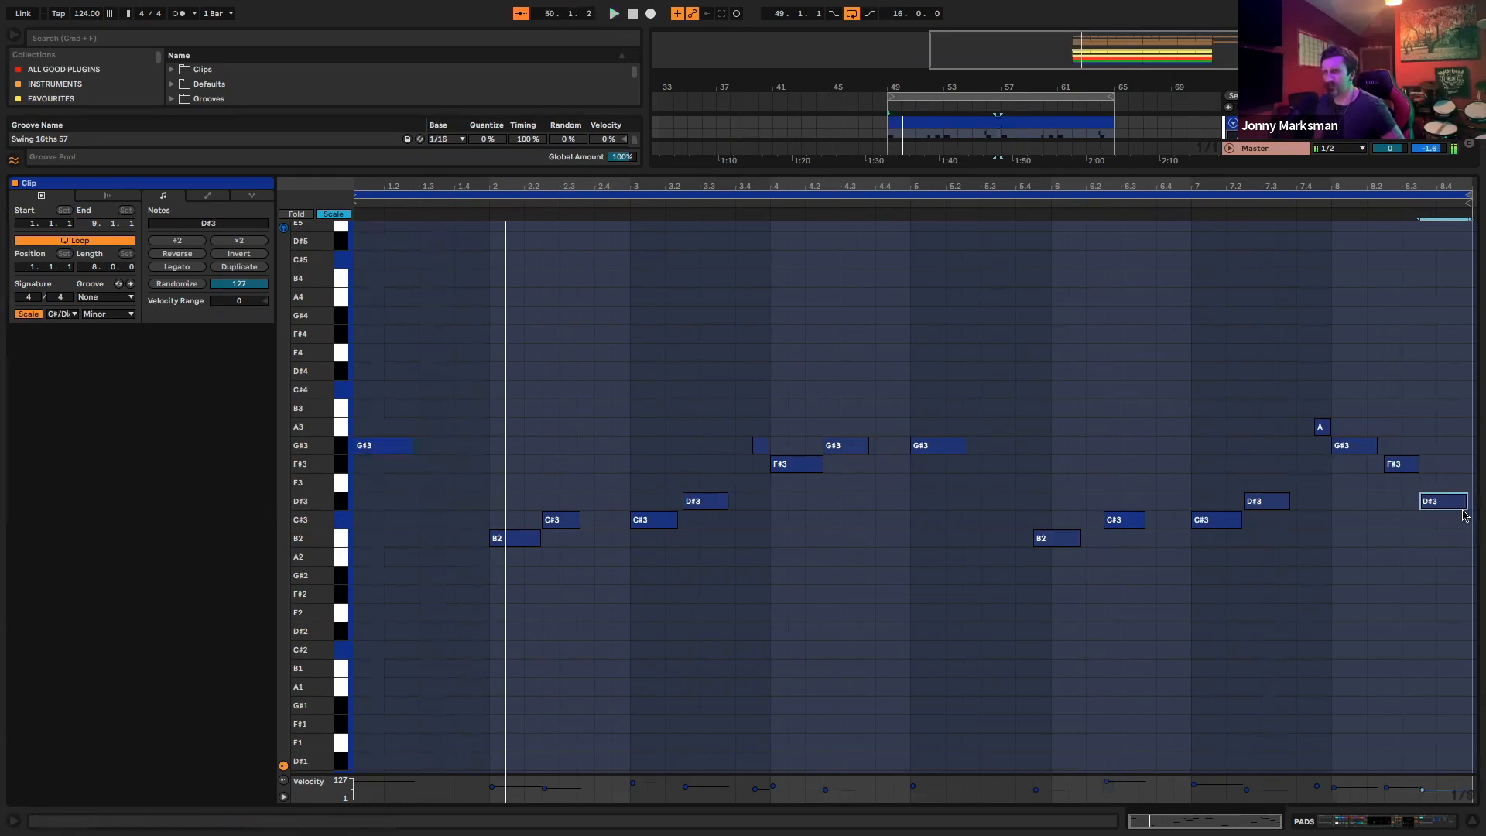
Stop playback, hide the clip view and browser to enlarge the arrangement, and unfold the GROOVE group
key(super+alt+l)
scroll(1014, 375, right, 3)
scroll(1014, 375, left, 2)
scroll(1061, 414, up, 5)
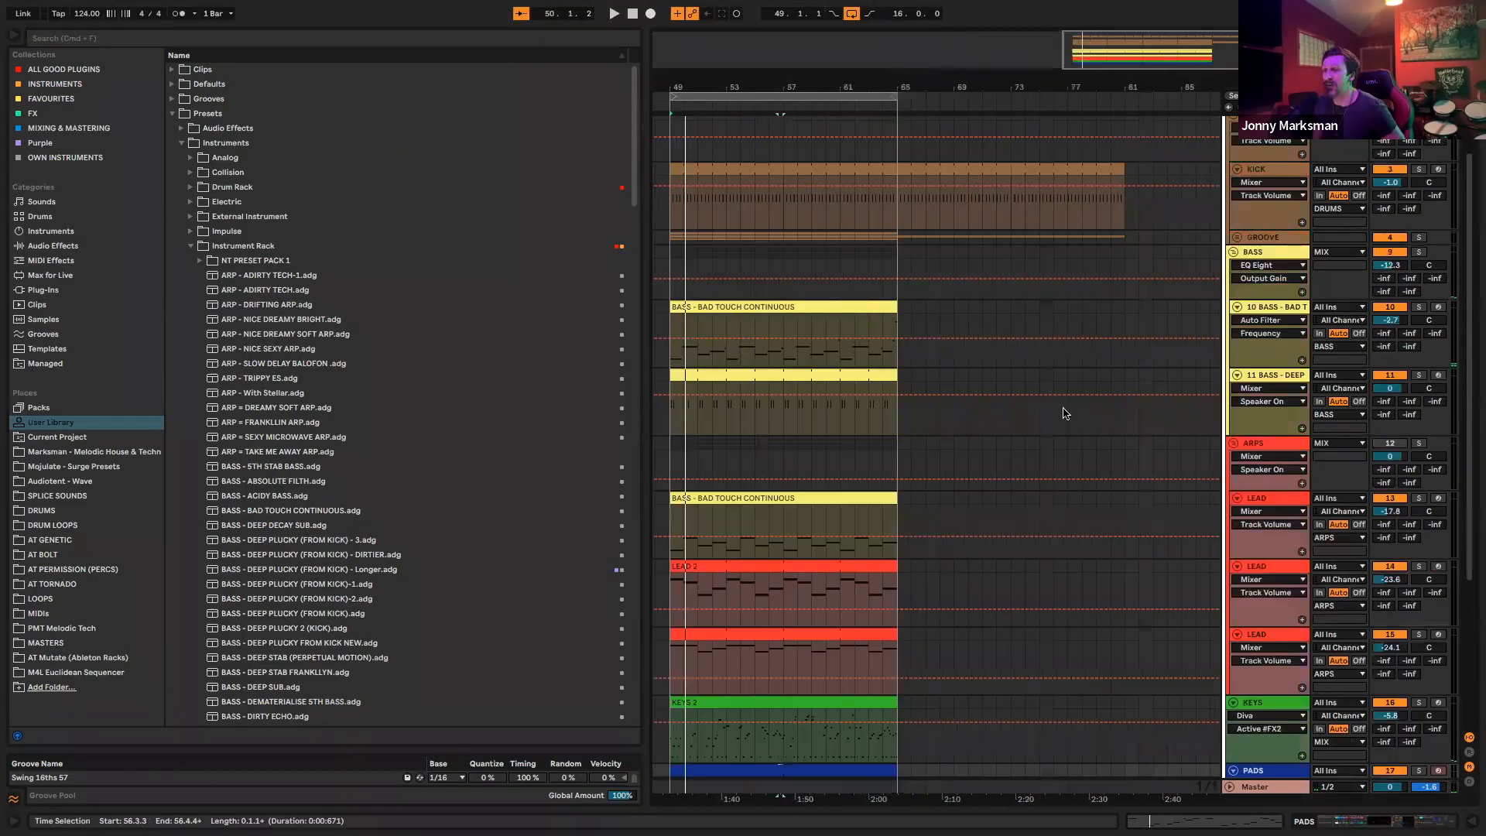
scroll(1031, 188, left, 3)
drag(1103, 90, 1103, 86)
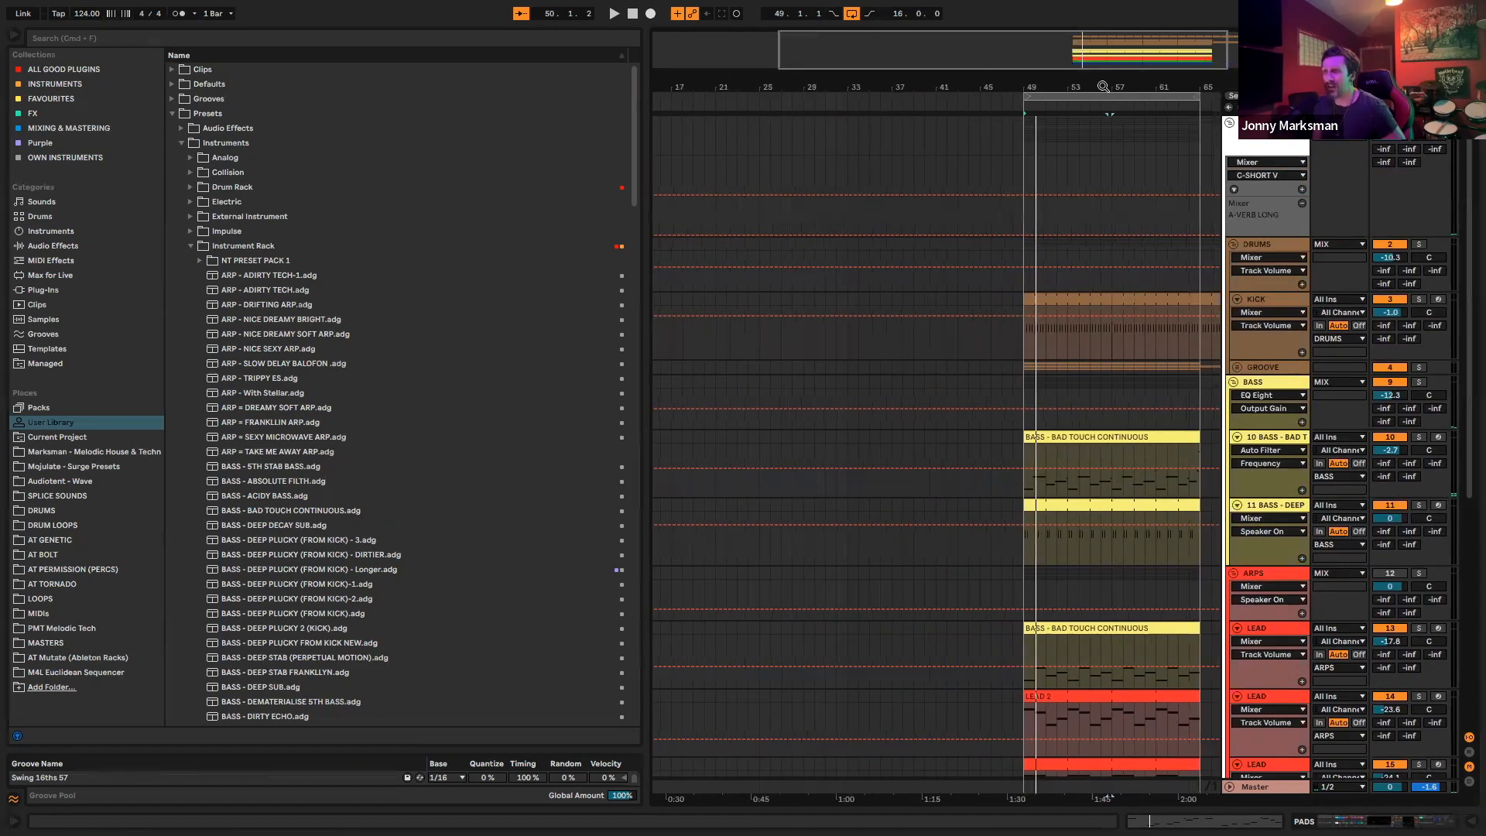
key(super+alt+b)
scroll(1227, 195, down, 4)
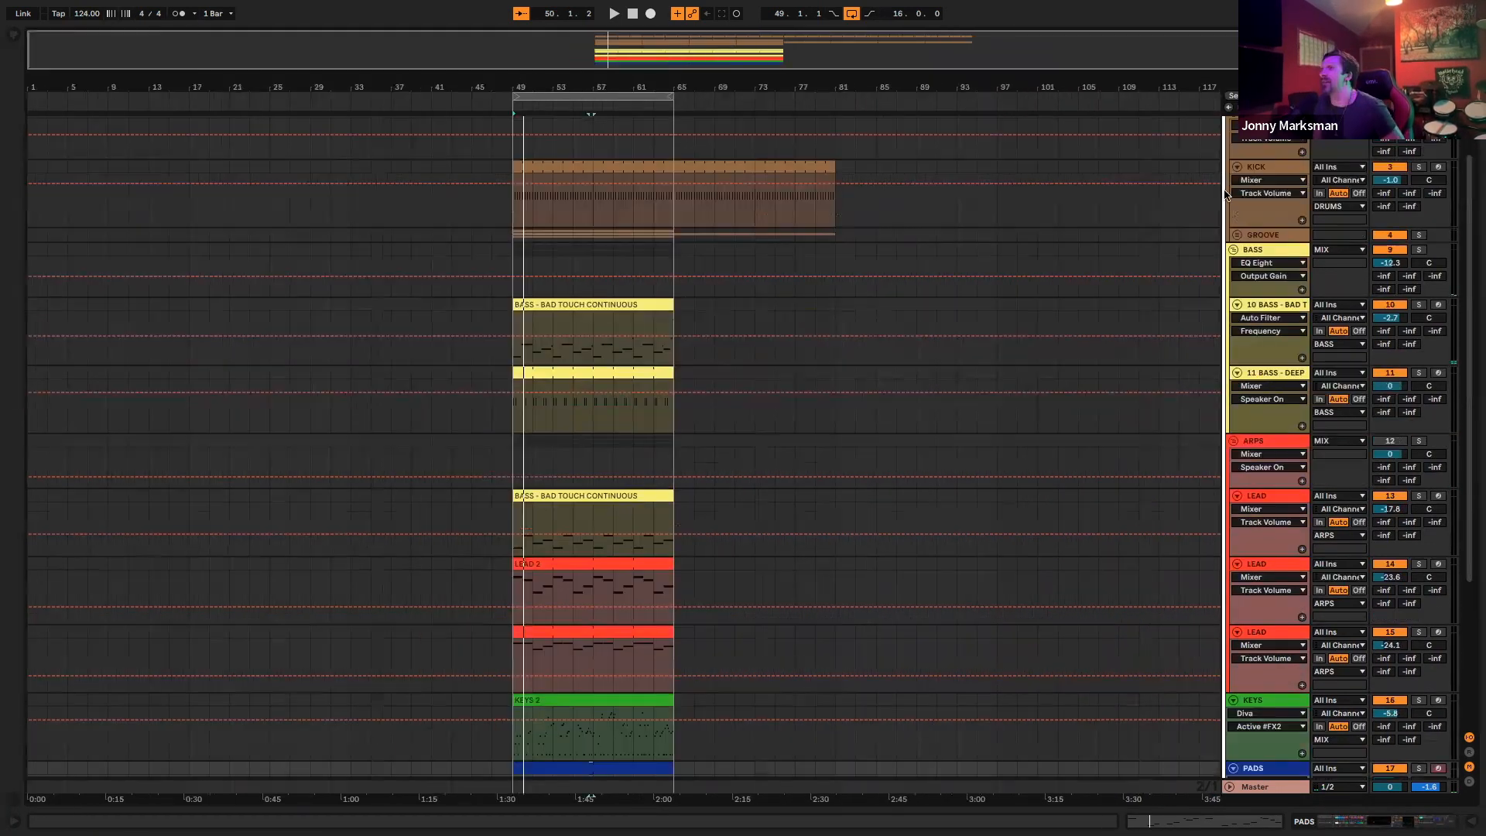
click(1235, 236)
scroll(730, 219, down, 6)
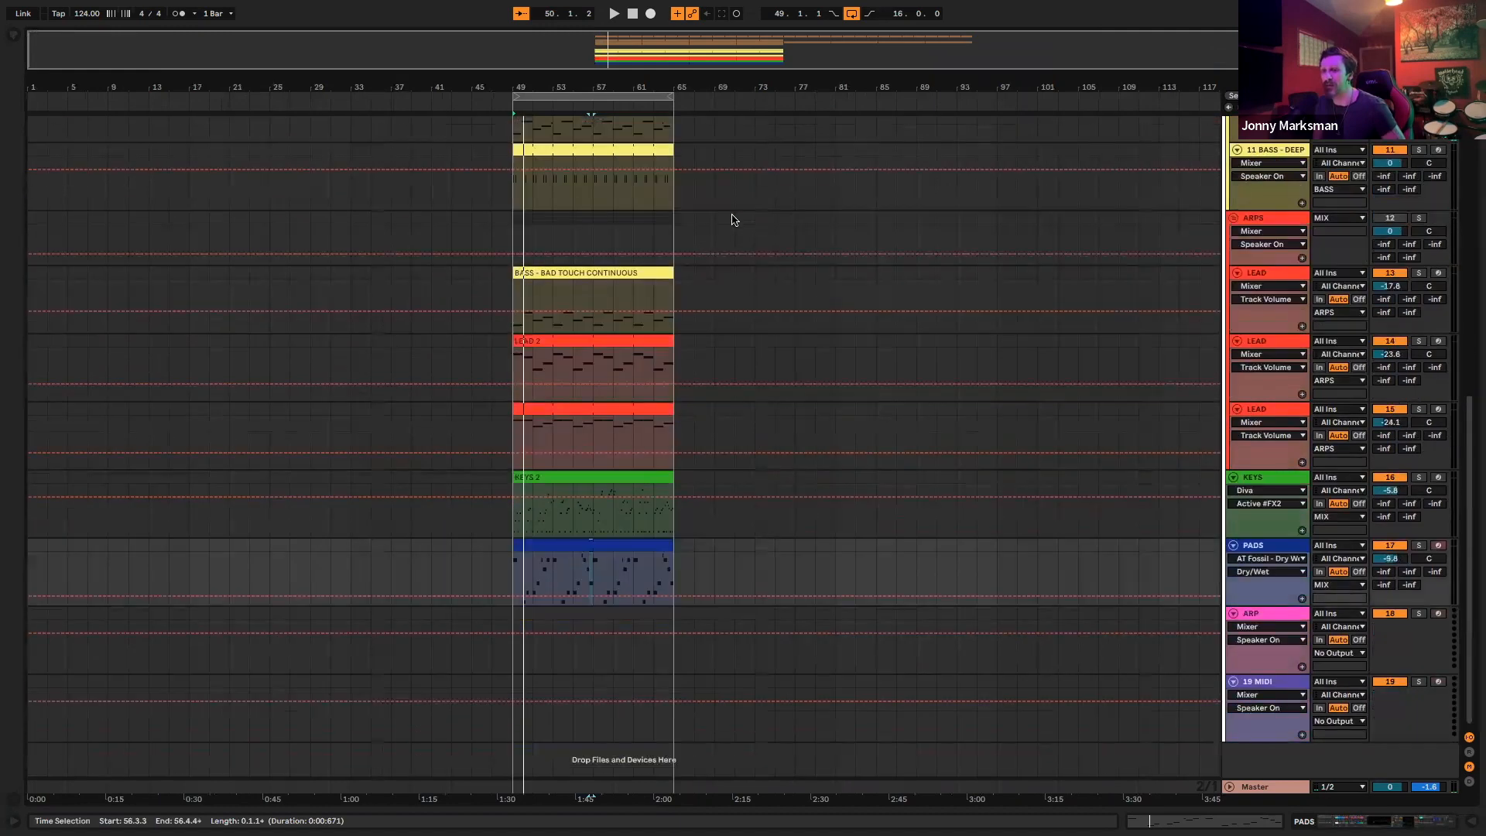
Copy the KICK and GROOVE clips from bars 49 to 65 and paste them at bar 1
scroll(731, 225, up, 5)
scroll(728, 246, up, 5)
scroll(725, 259, down, 3)
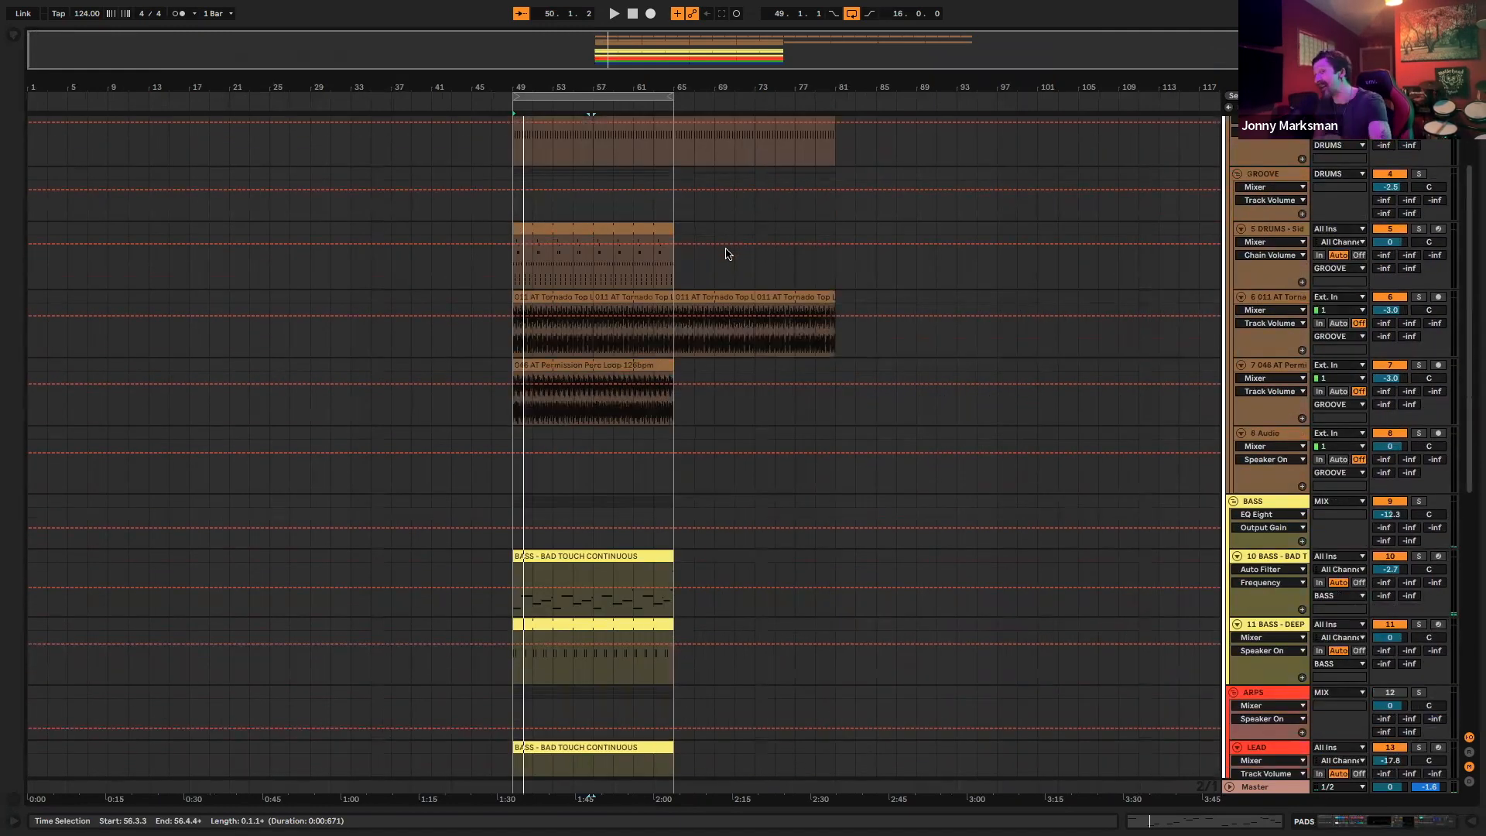
scroll(728, 254, down, 6)
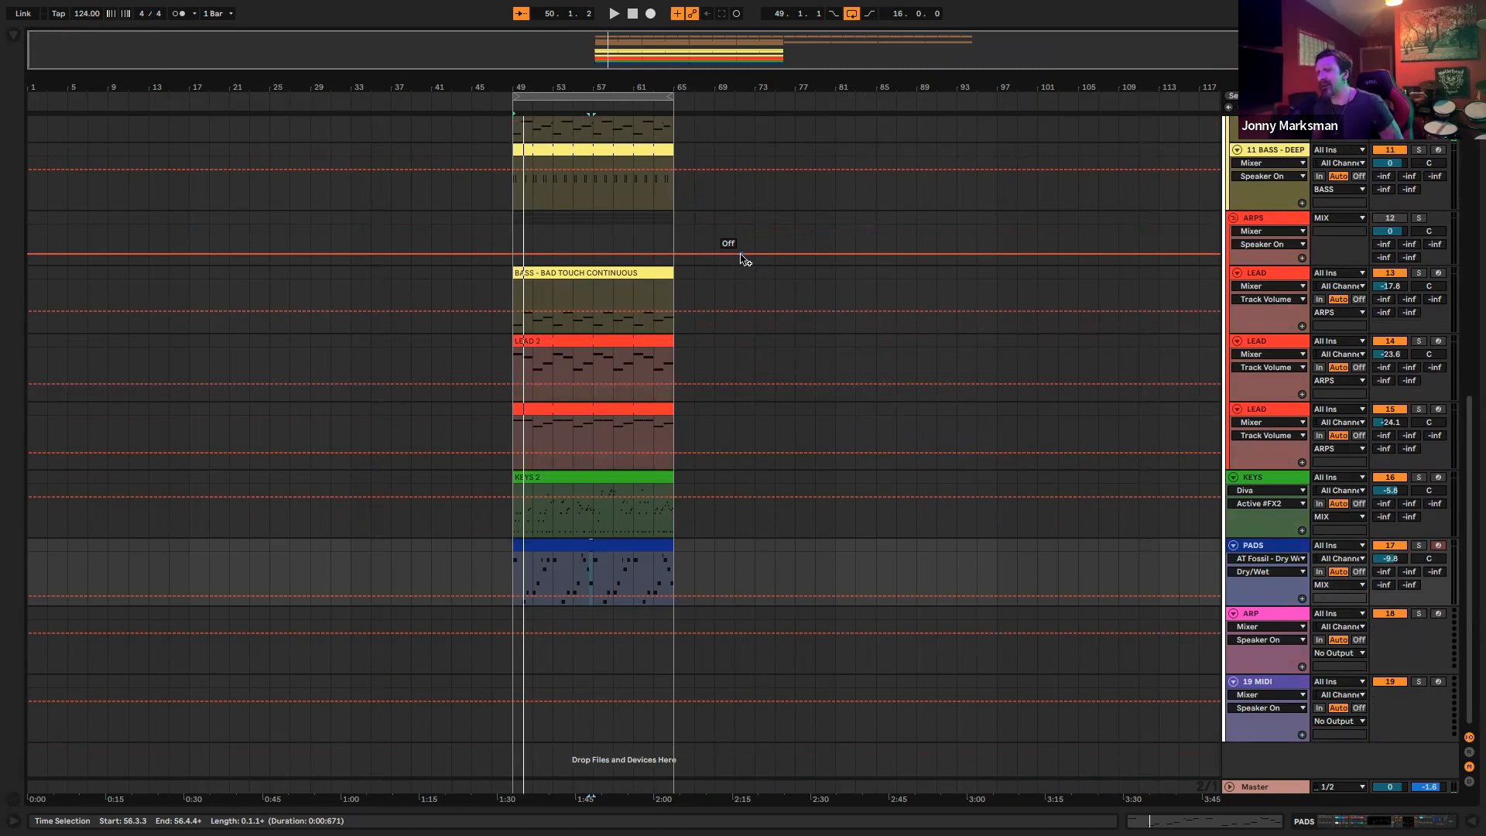
scroll(840, 248, up, 6)
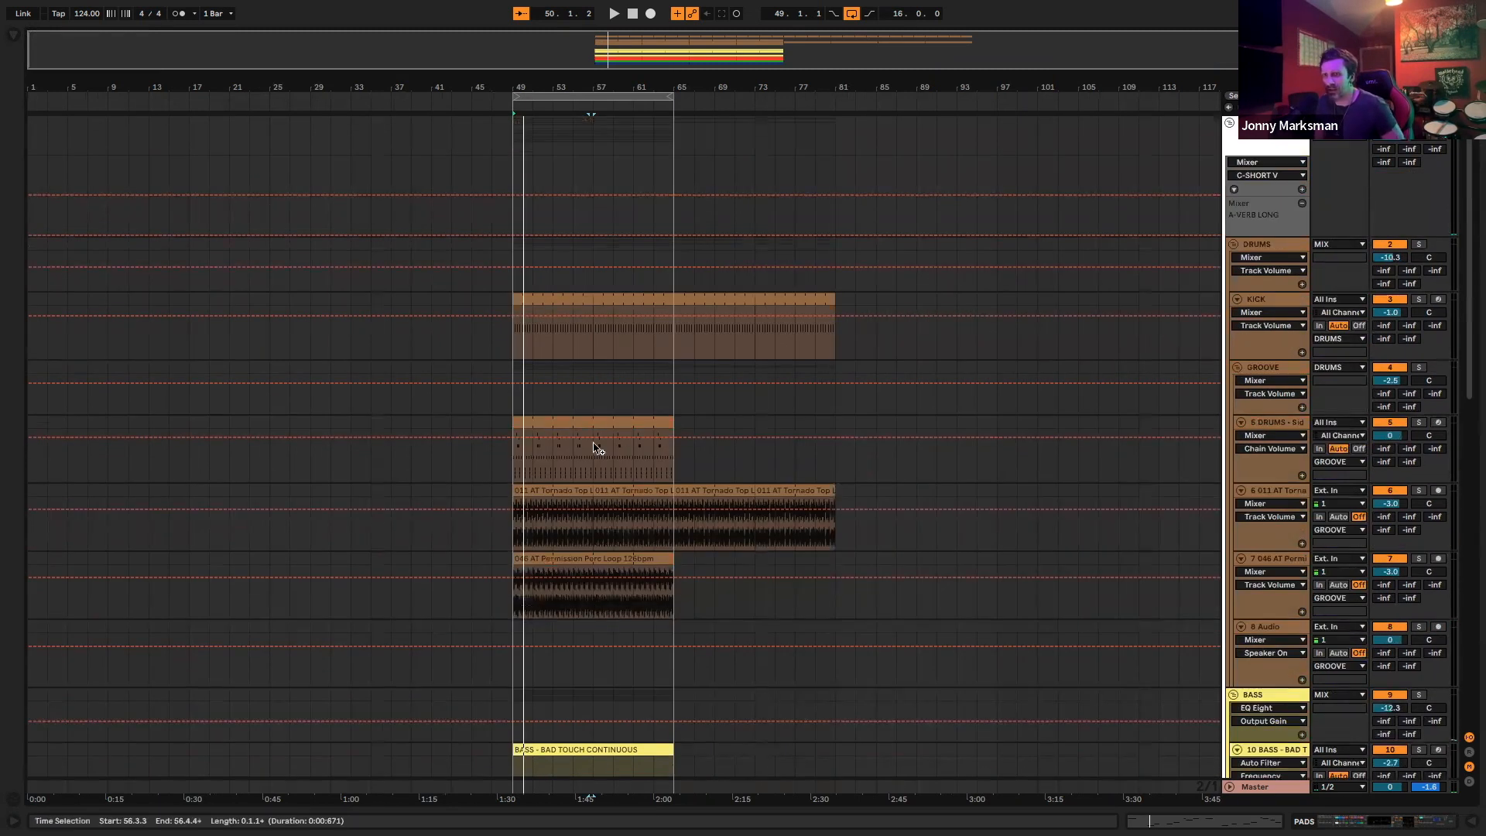
click(605, 570)
shift+click(617, 298)
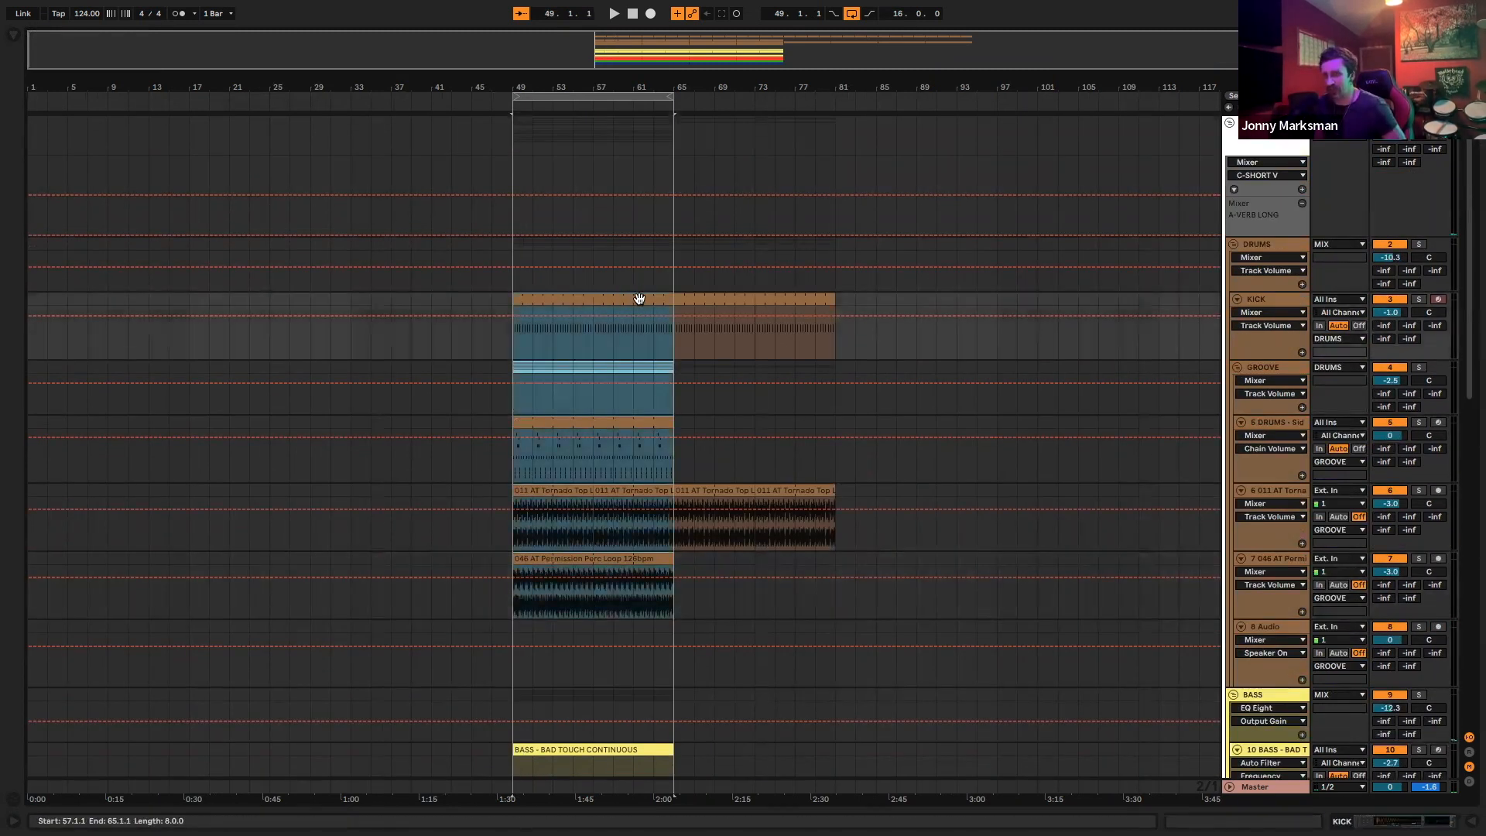
click(31, 304)
key(ctrl+v)
scroll(208, 264, down, 1)
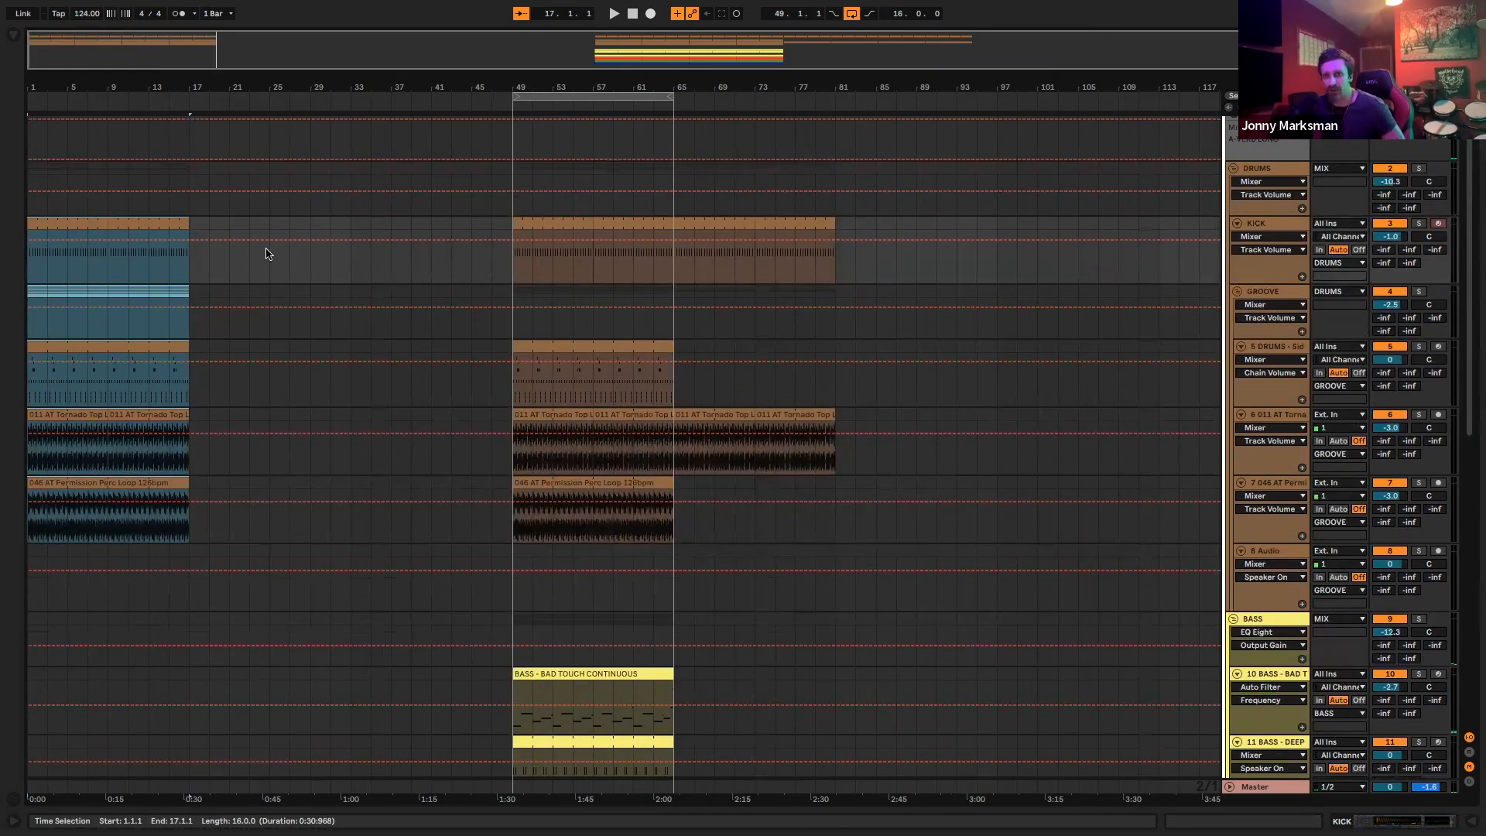
Duplicate the 16-bar drum section six times so the drums run through to bar 113
key(ctrl+d)
key(ctrl+d)
key(ctrl+d)
key(ctrl+d)
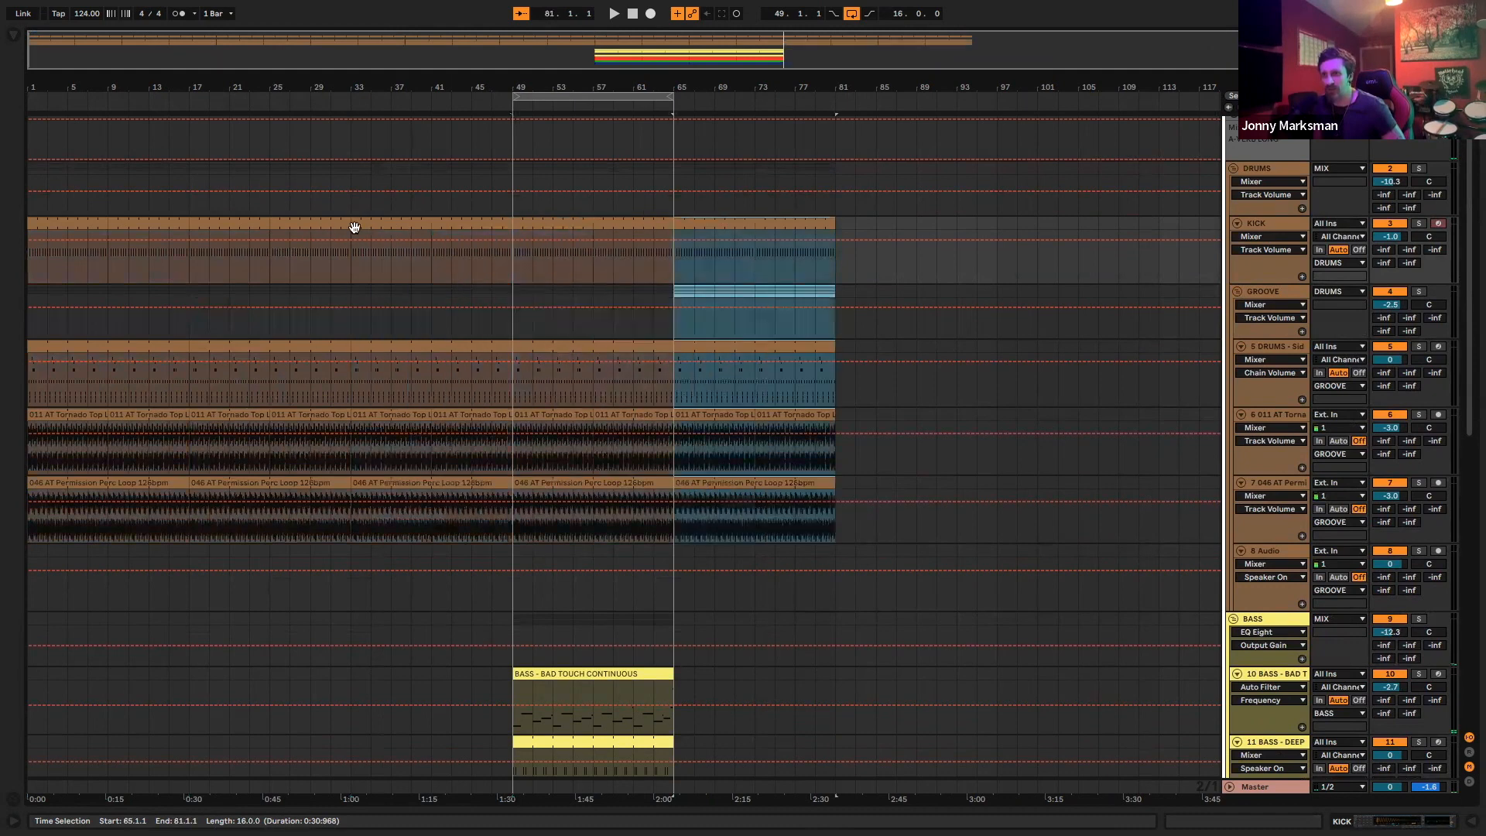
key(ctrl+d)
key(ctrl+d)
scroll(742, 256, down, 1)
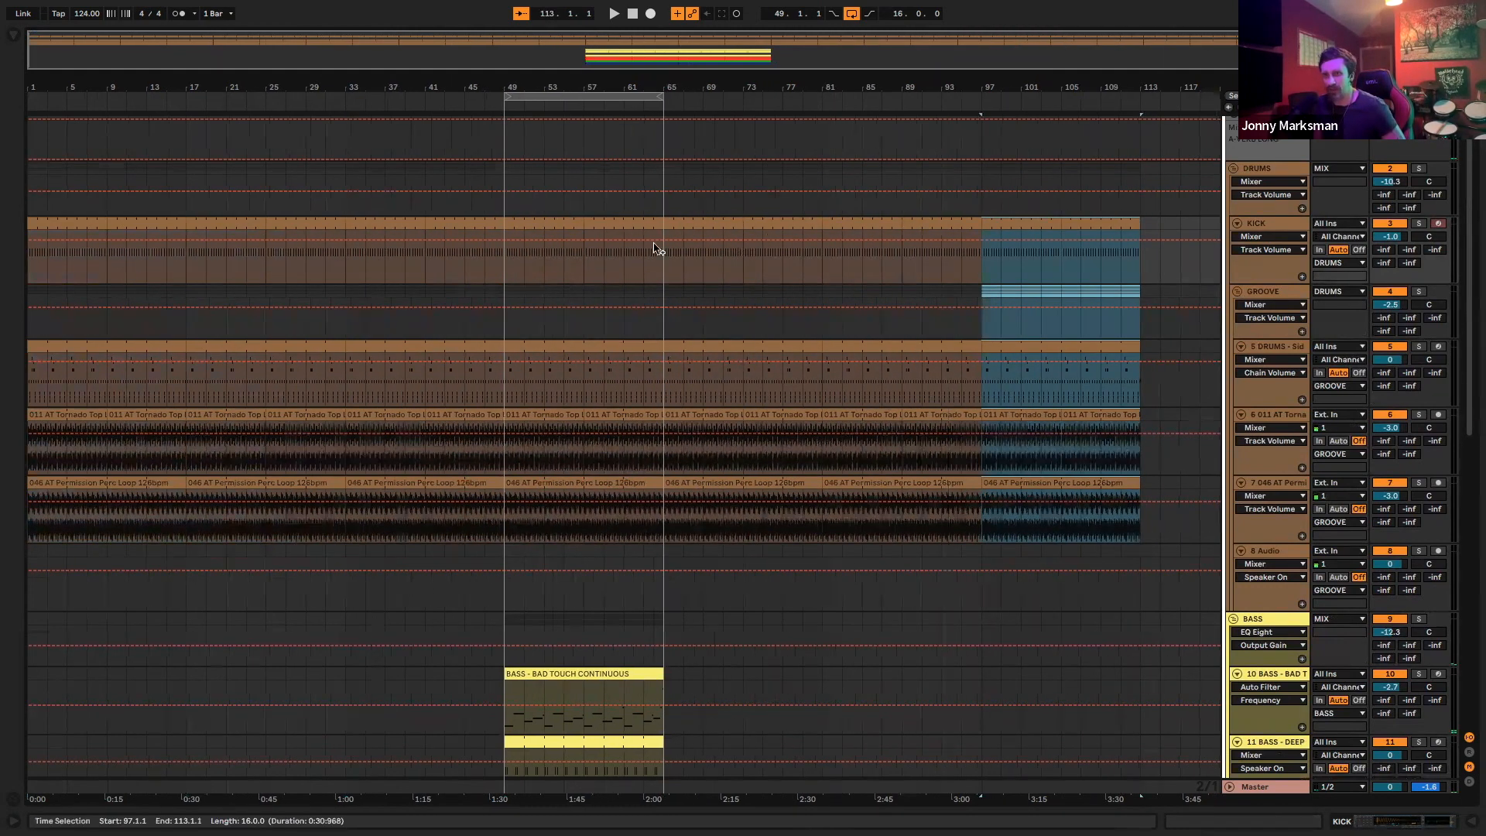
Delete the KICK and GROOVE clips from bar 65 to bar 113
click(720, 222)
shift+click(1107, 484)
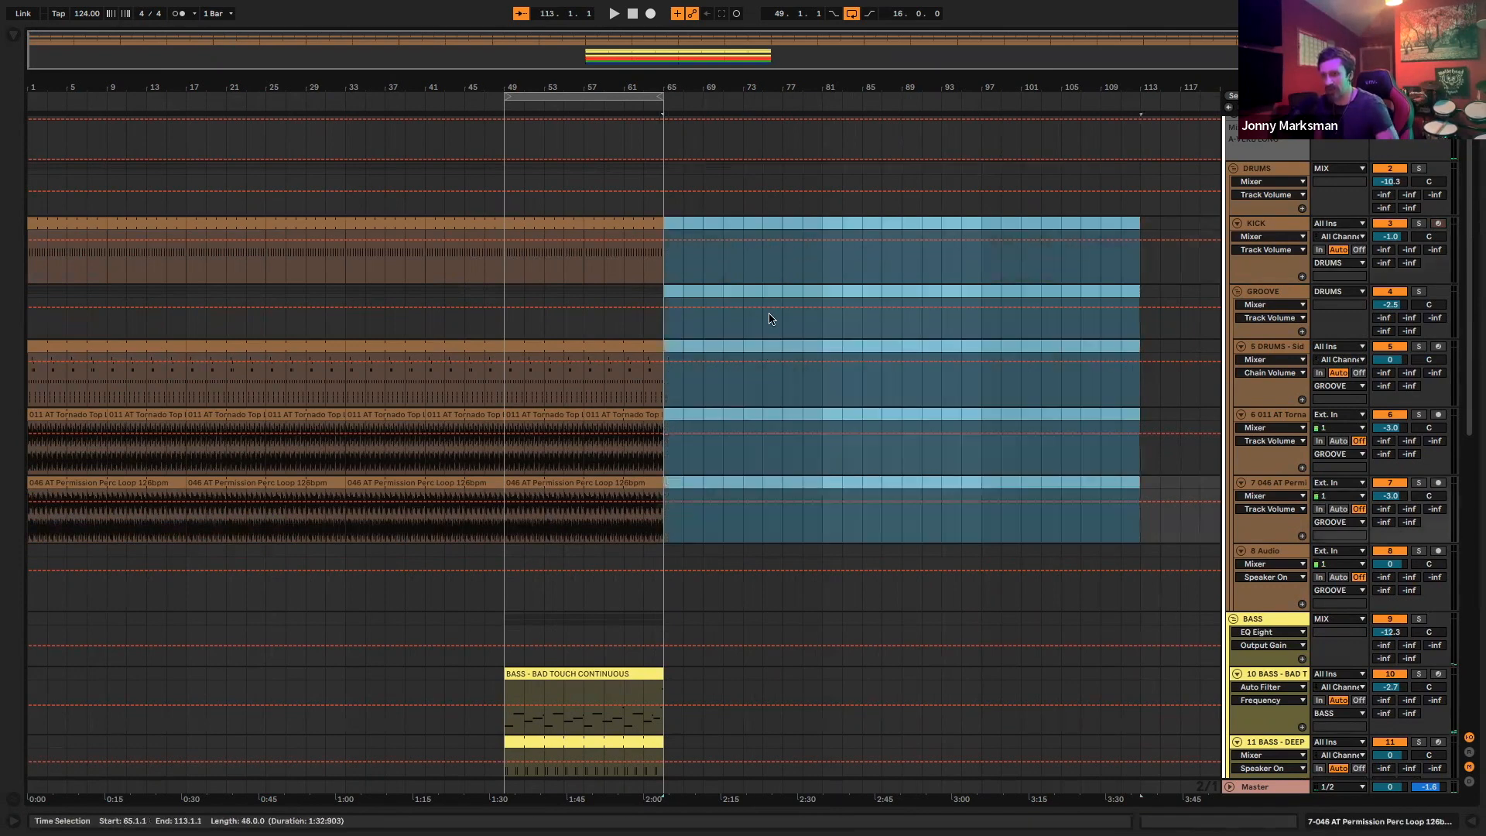
key(Delete)
Copy the drum clips from bars 49 to 65, paste them at bar 97 and repeat them through to bar 161
click(604, 222)
shift+click(597, 488)
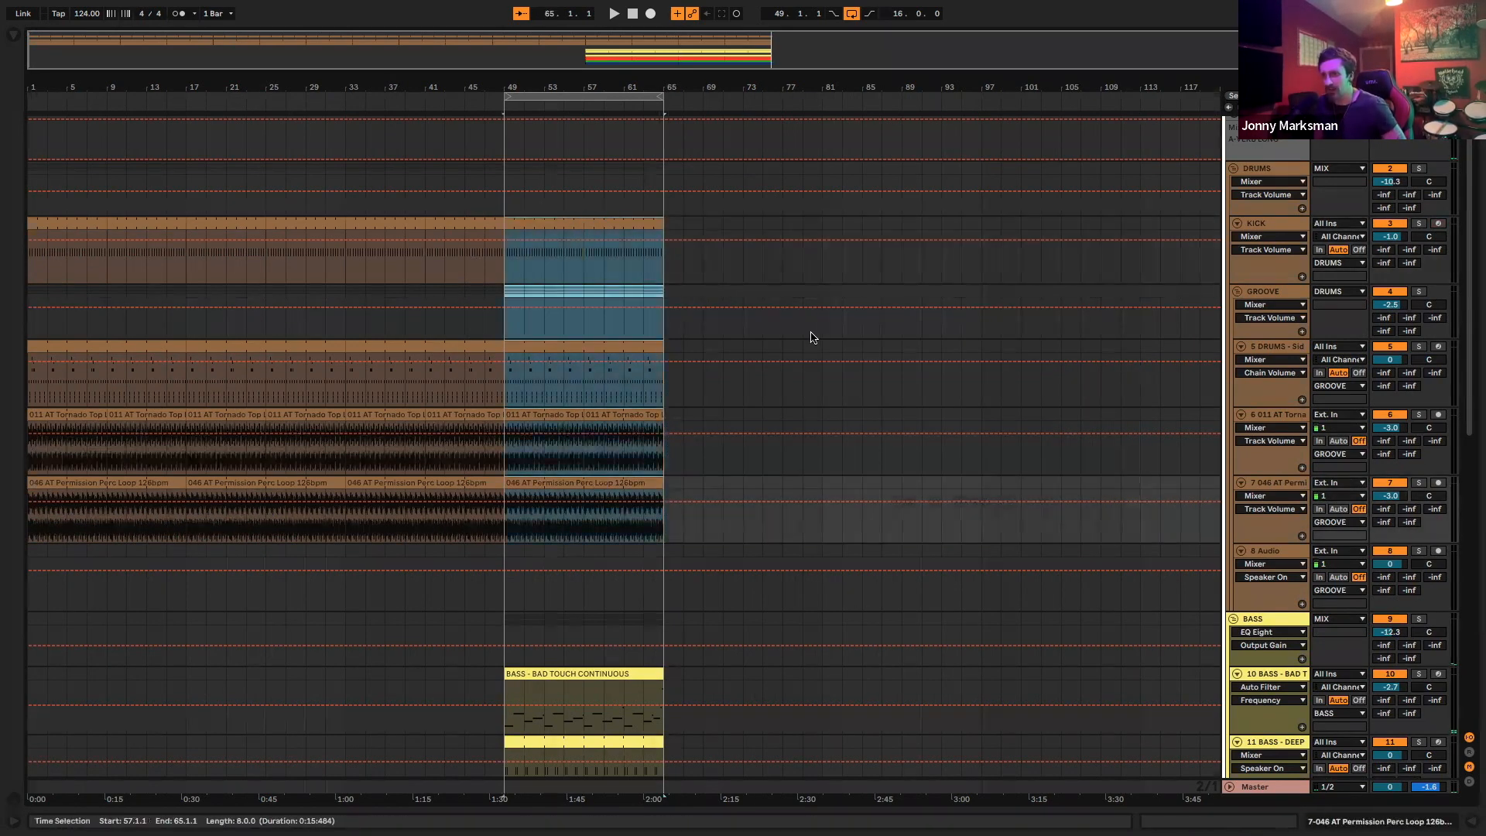
key(super+c)
click(991, 220)
key(super+v)
key(super+v)
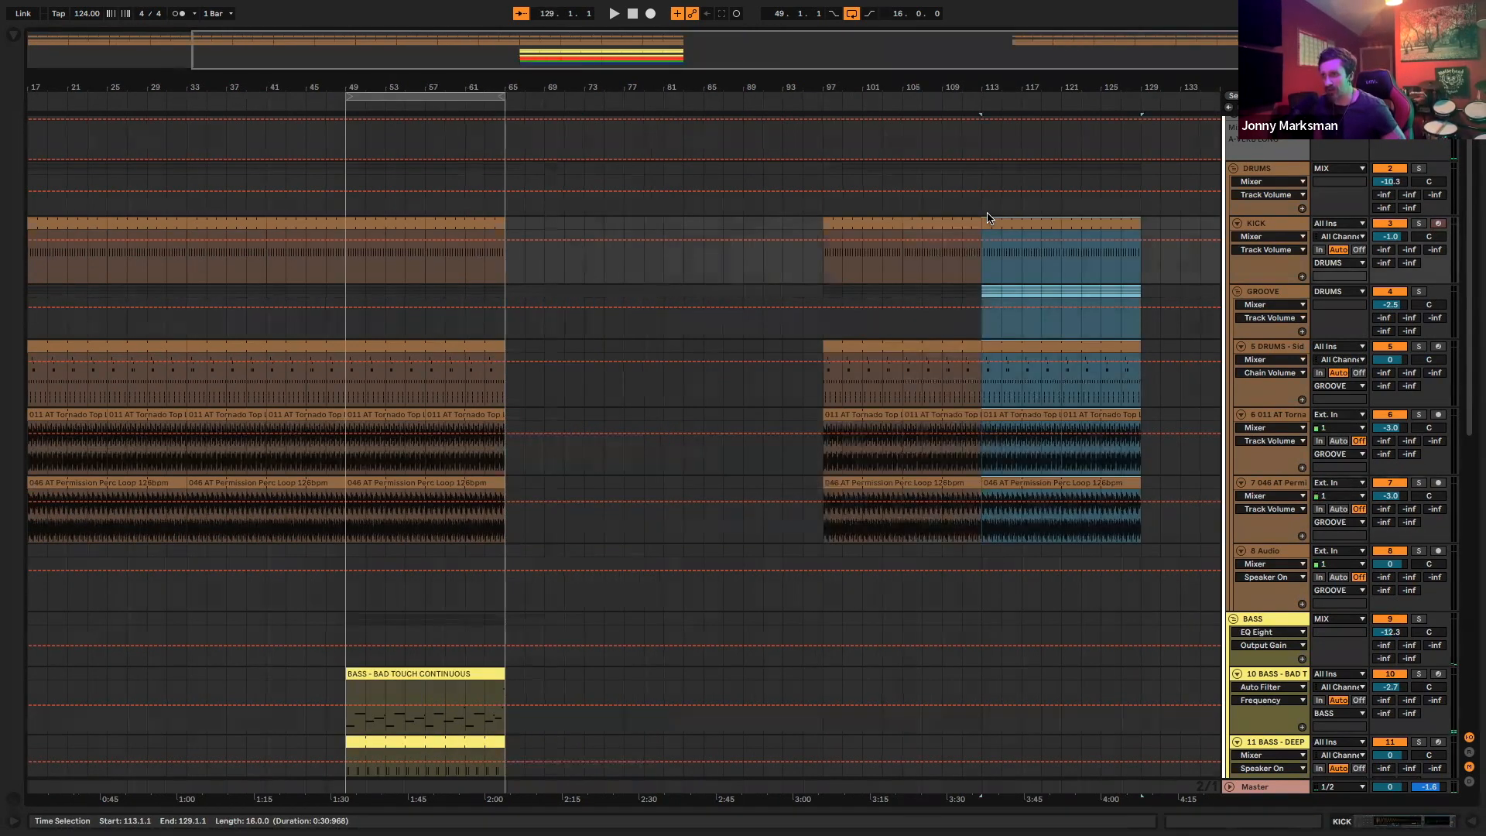
key(super+v)
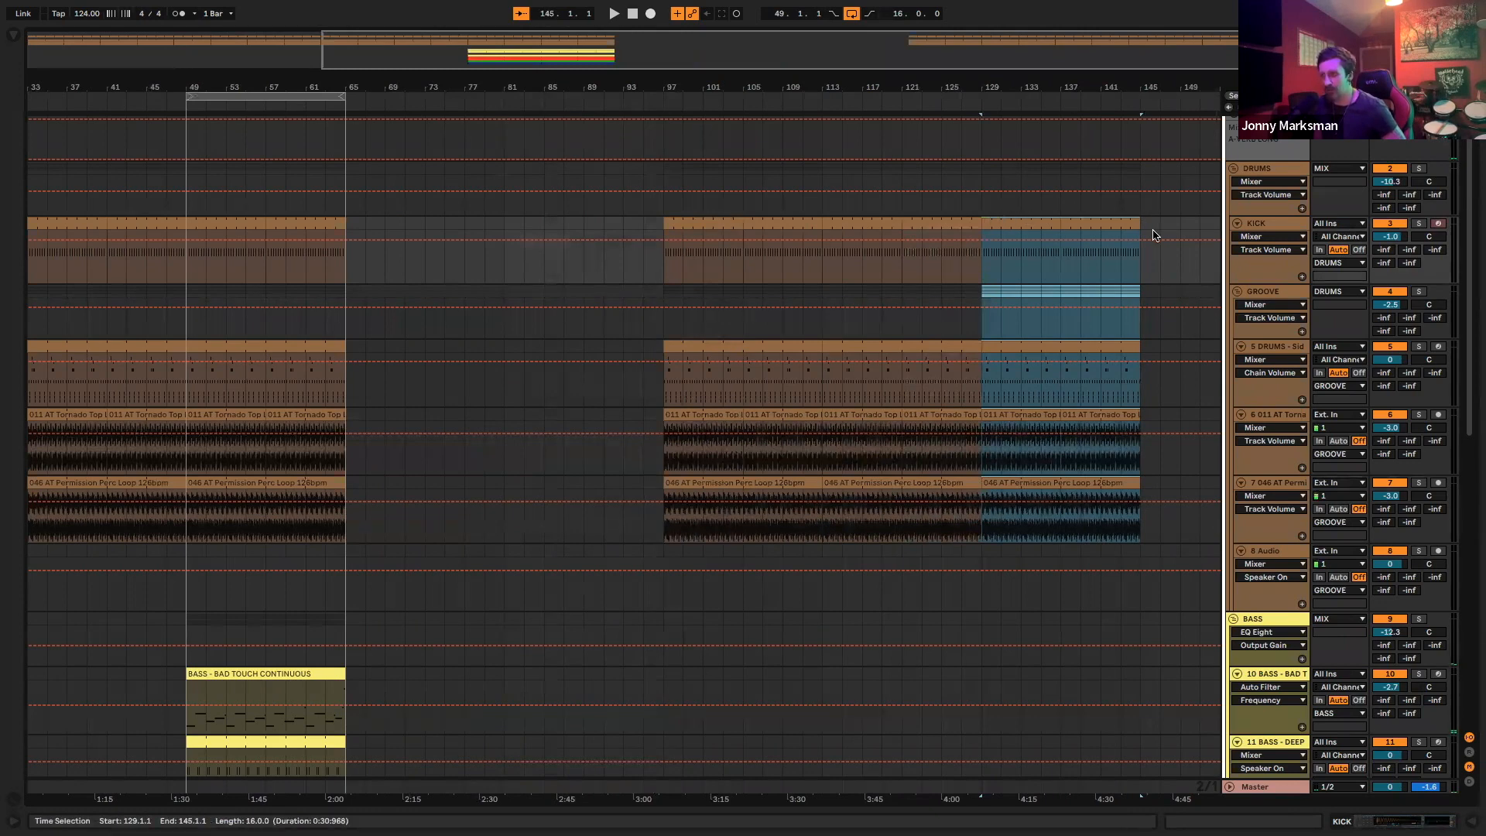
key(super+d)
scroll(142, 192, left, 10)
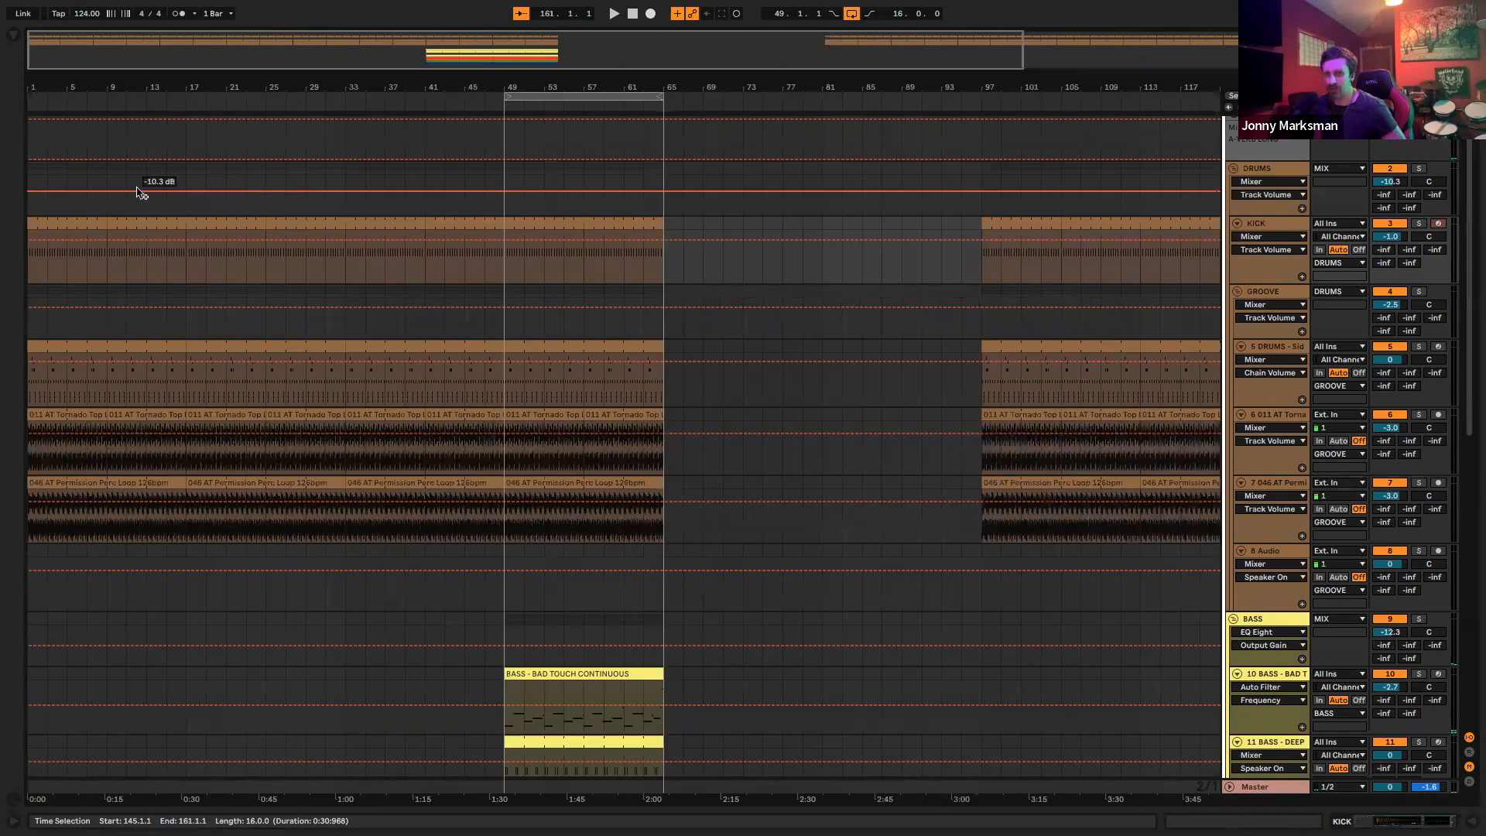
Add locators named "Drop 1" at bar 33, "big Break" at bar 65 and "Drop 2" at bar 97
click(345, 115)
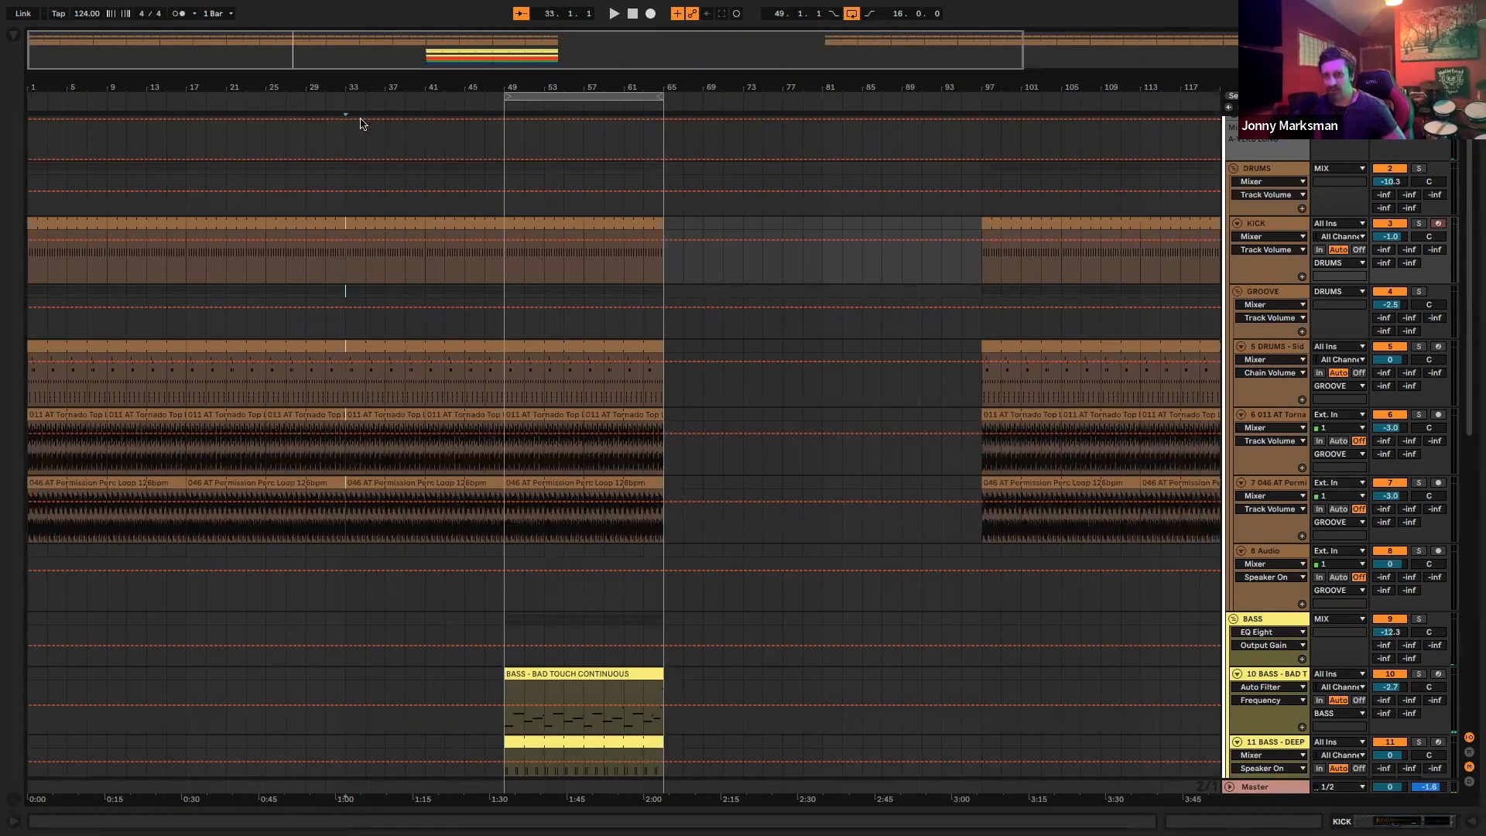
right_click(342, 103)
click(368, 144)
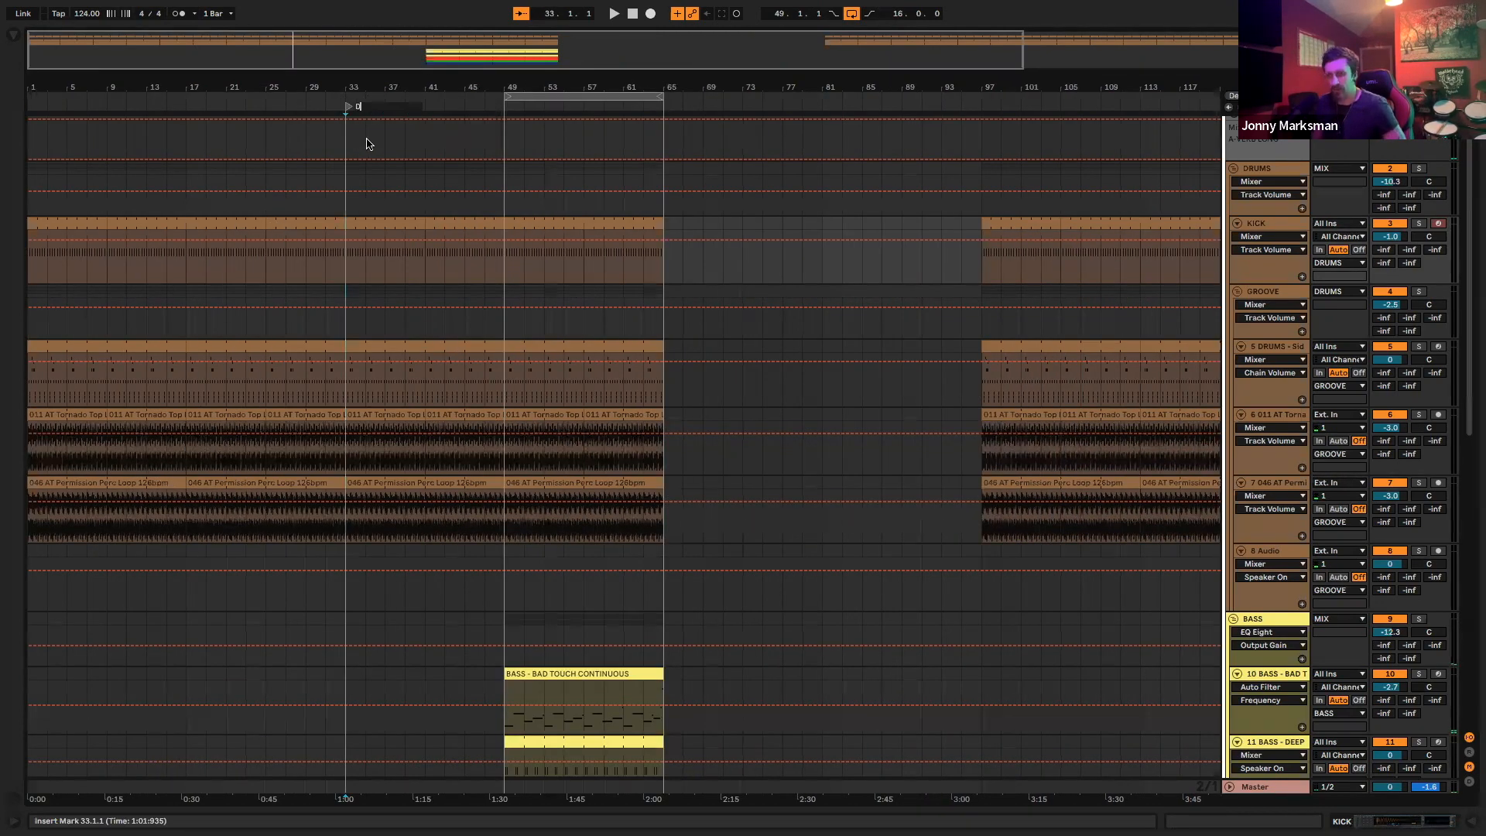
right_click(662, 112)
click(699, 147)
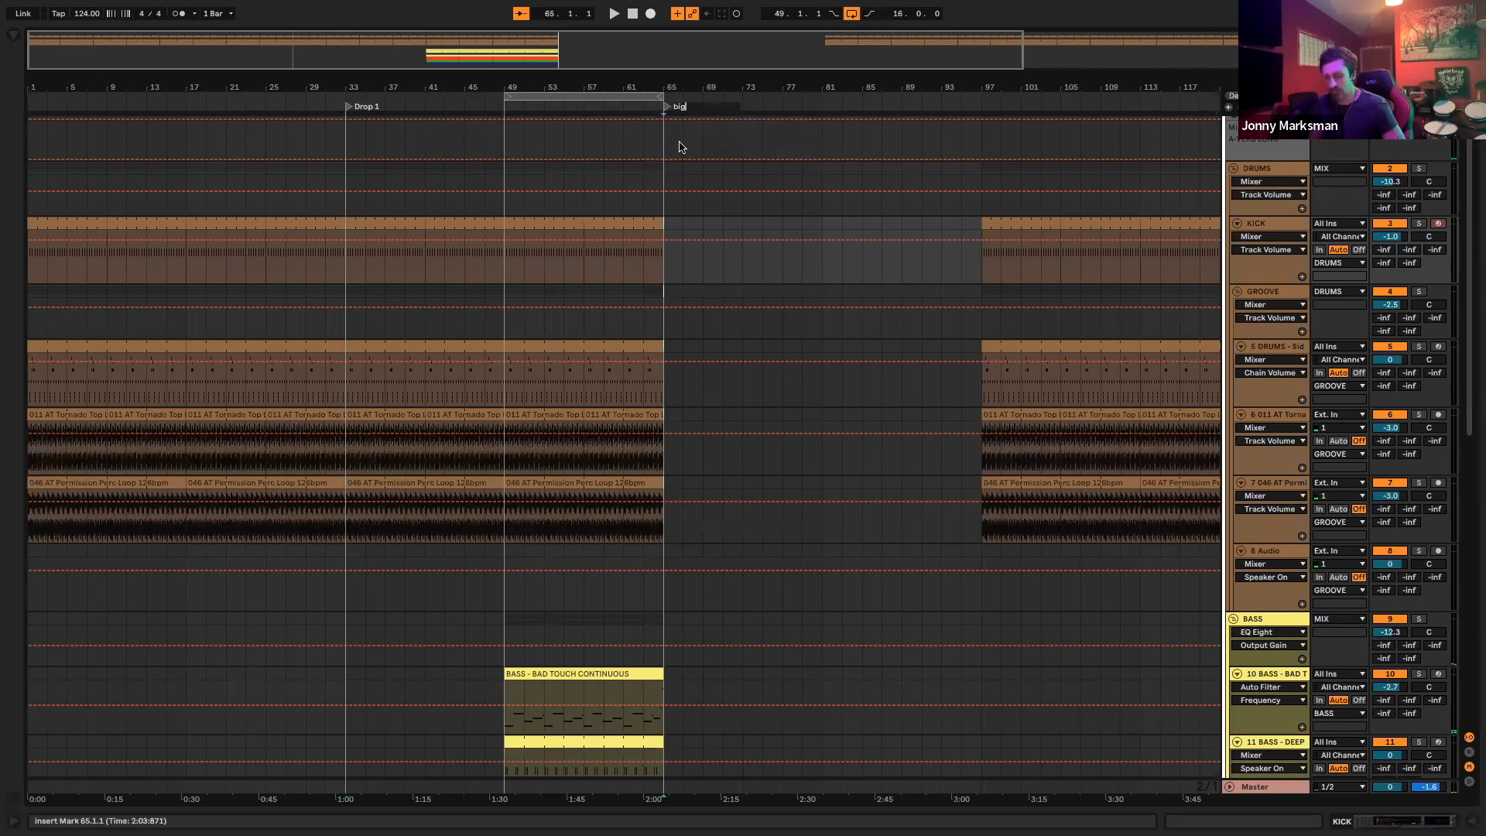
right_click(981, 110)
click(1012, 149)
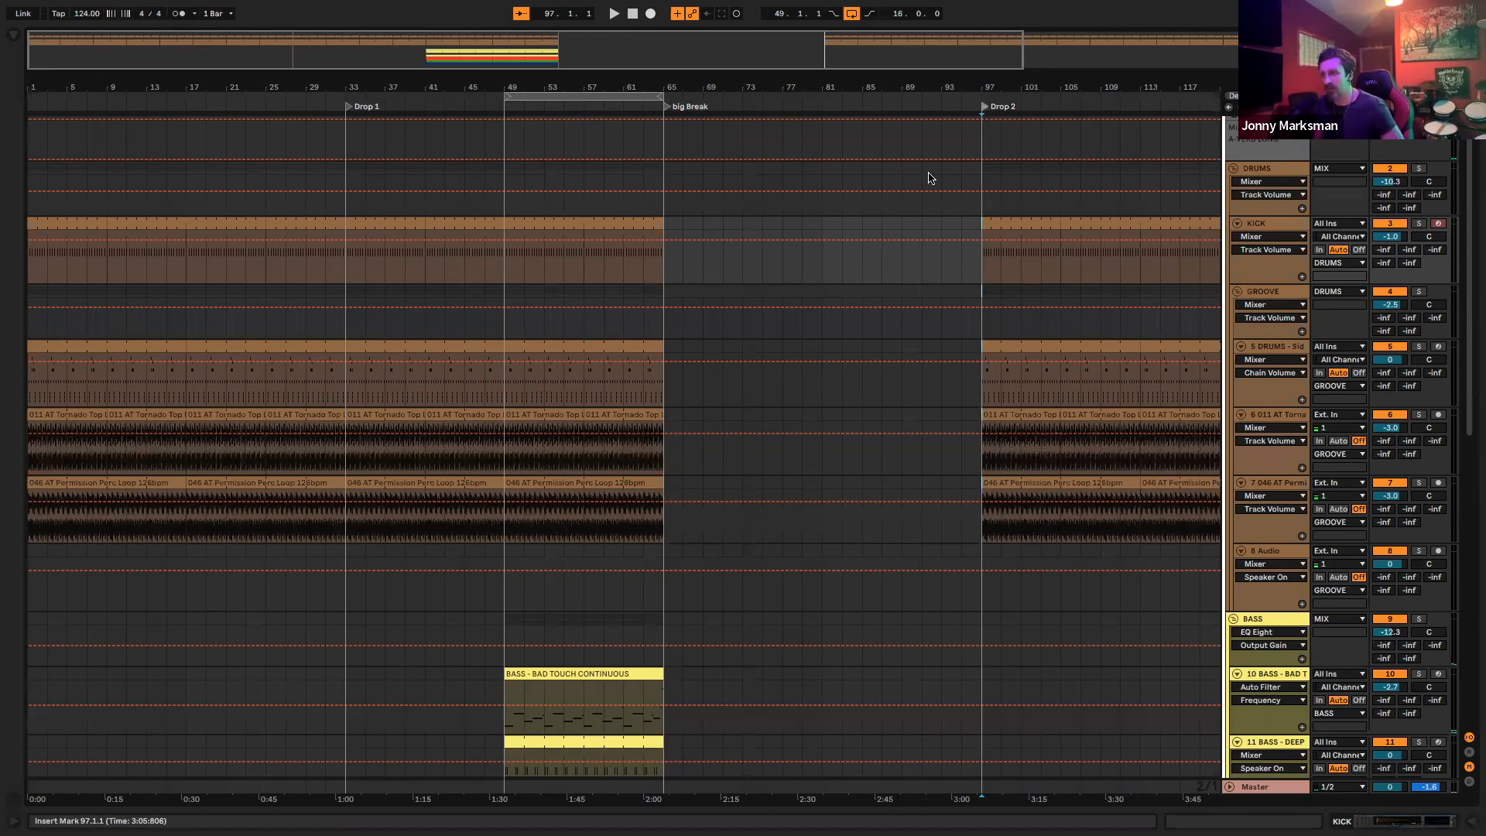
Add locators named "Outro" at bar 145 and "Beat Number 1" at bar 161
scroll(929, 178, right, 5)
right_click(984, 106)
click(1009, 149)
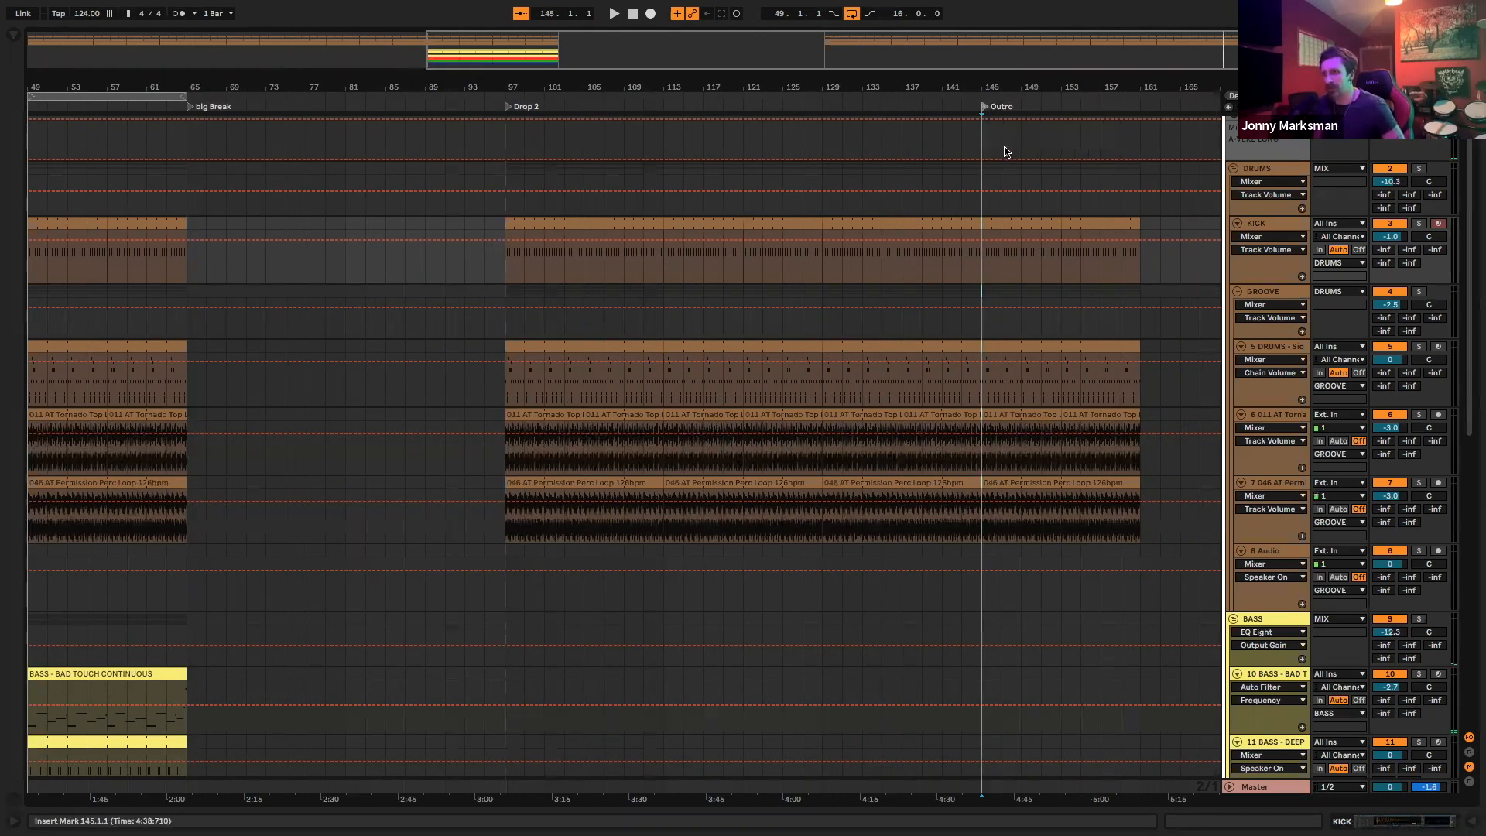
right_click(1139, 110)
click(1166, 150)
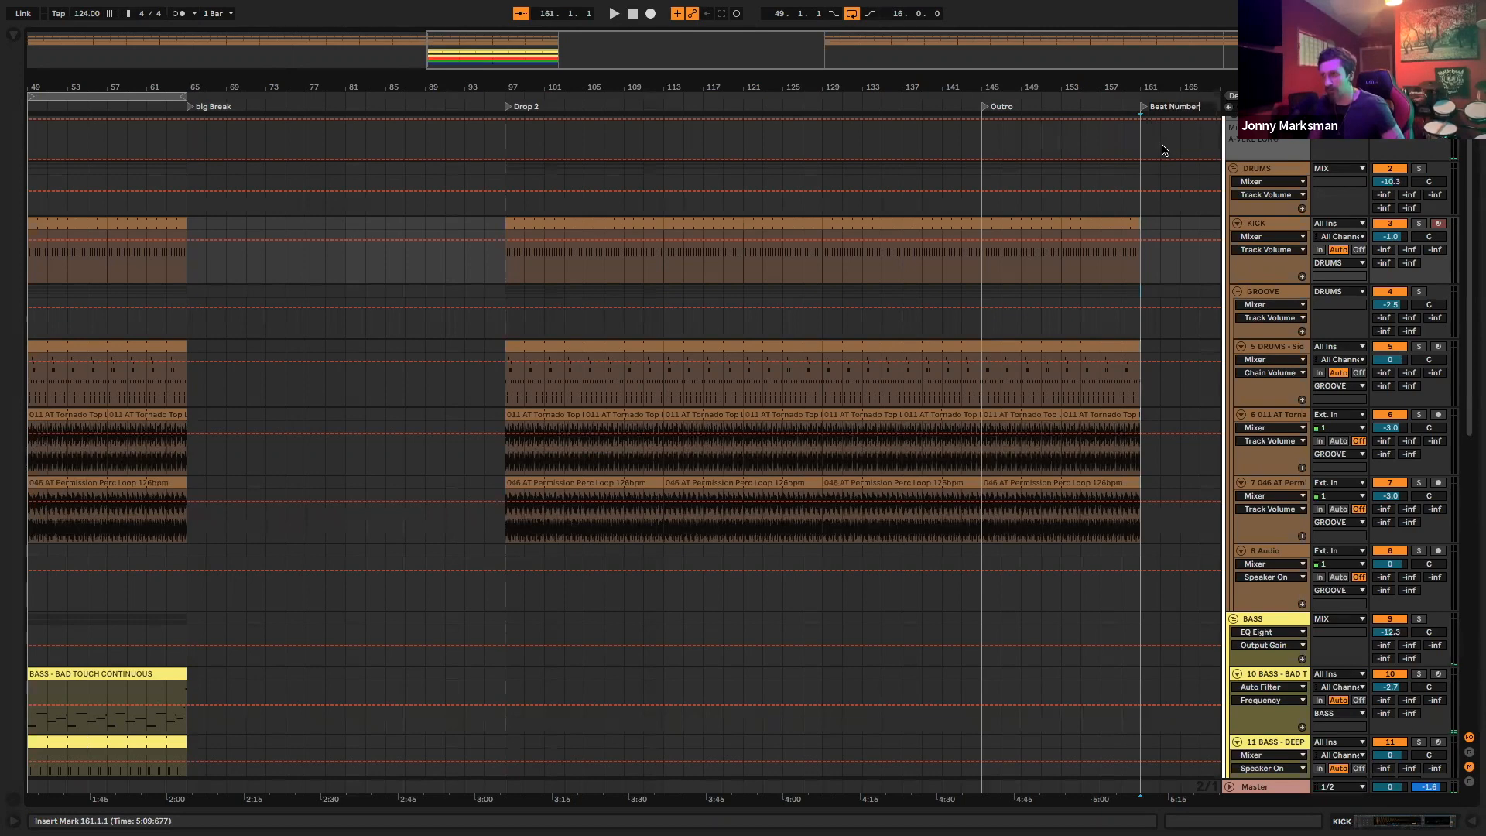
Fill the BAD TOUCH bass track with its 16-bar clip from bar 17 to 65, and the DEEP bass track from bar 33 to 65
scroll(962, 282, left, 10)
scroll(488, 308, down, 5)
drag(541, 411, 252, 423)
key(ctrl+d)
drag(616, 484, 455, 480)
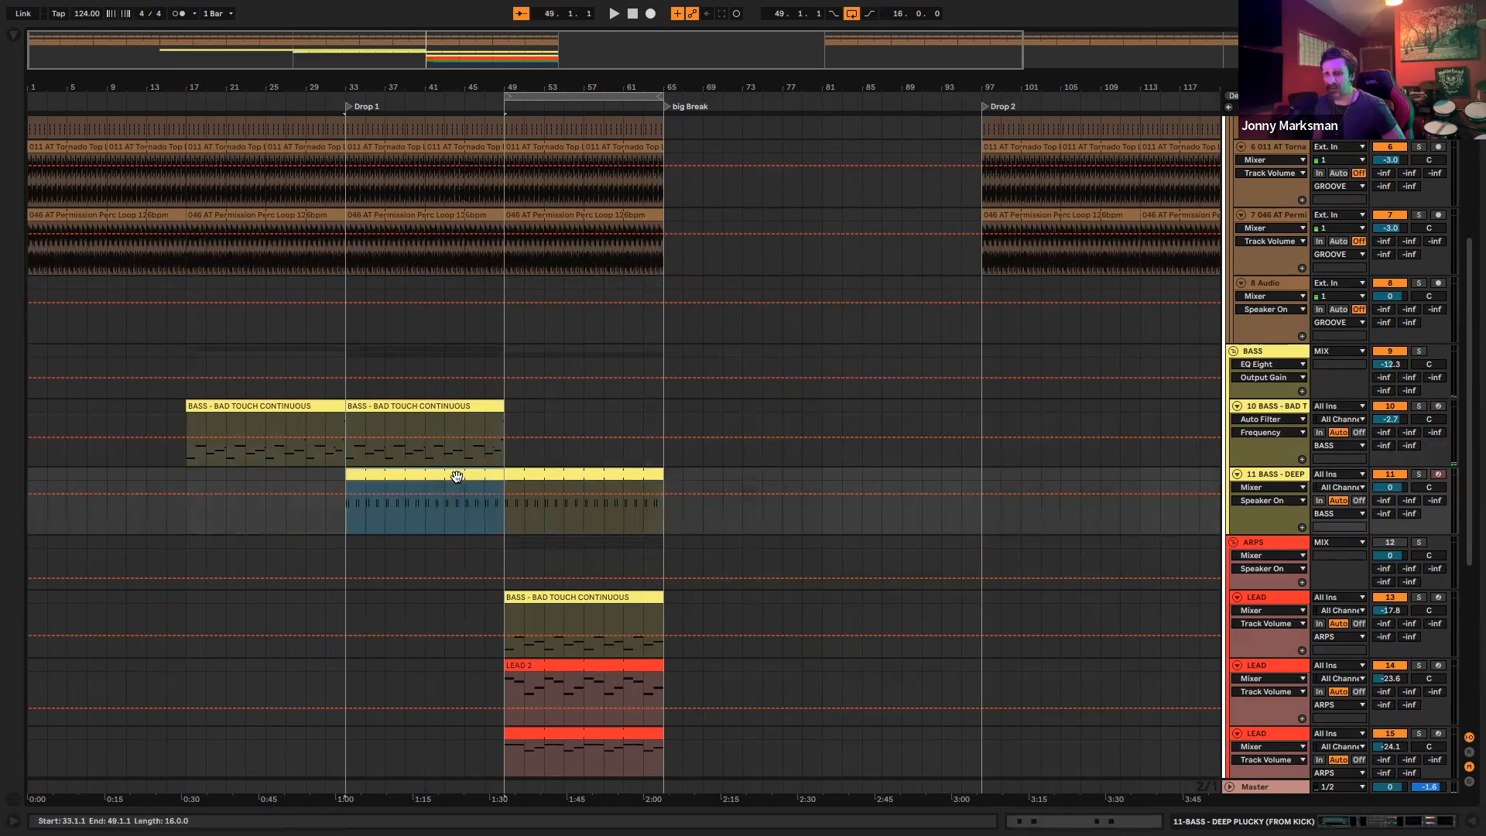
click(475, 425)
key(ctrl+d)
scroll(601, 445, down, 6)
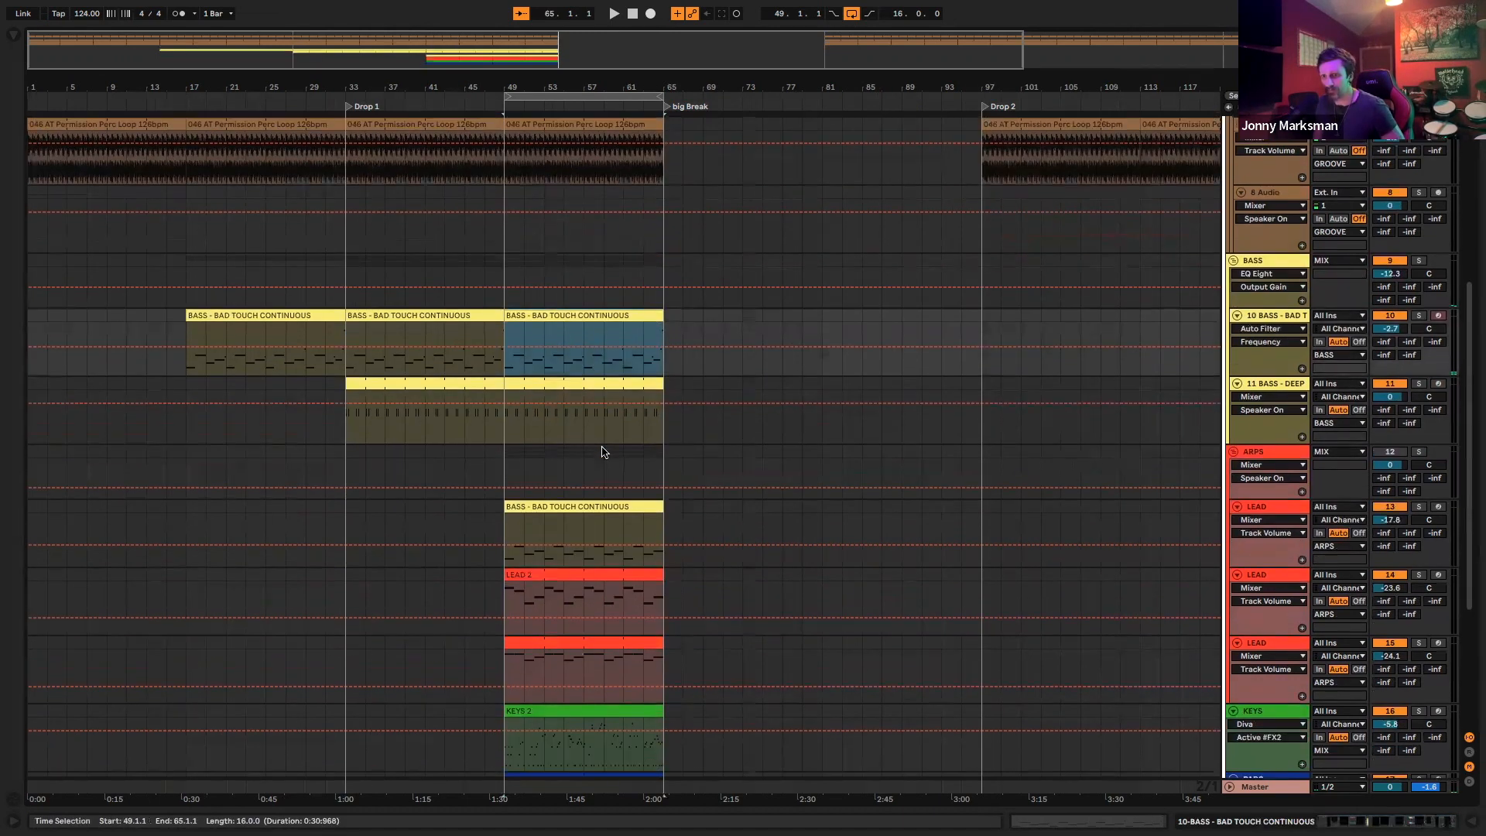
Copy the BAD TOUCH CONTINUOUS clip on the first LEAD track to bar 1 and repeat it through to bar 49
scroll(601, 439, up, 5)
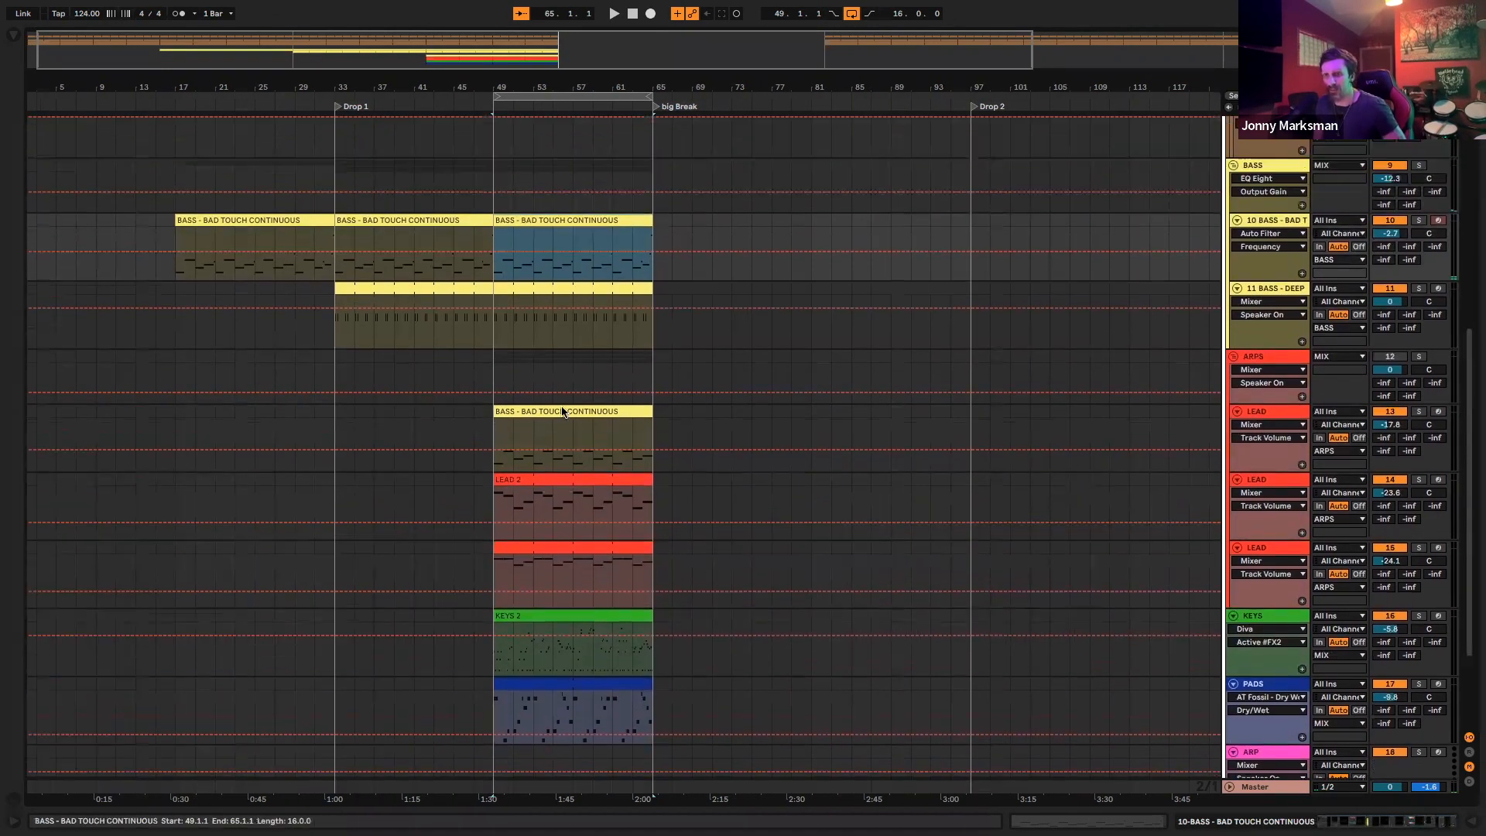
click(570, 418)
scroll(43, 415, left, 1)
click(37, 418)
key(ctrl+v)
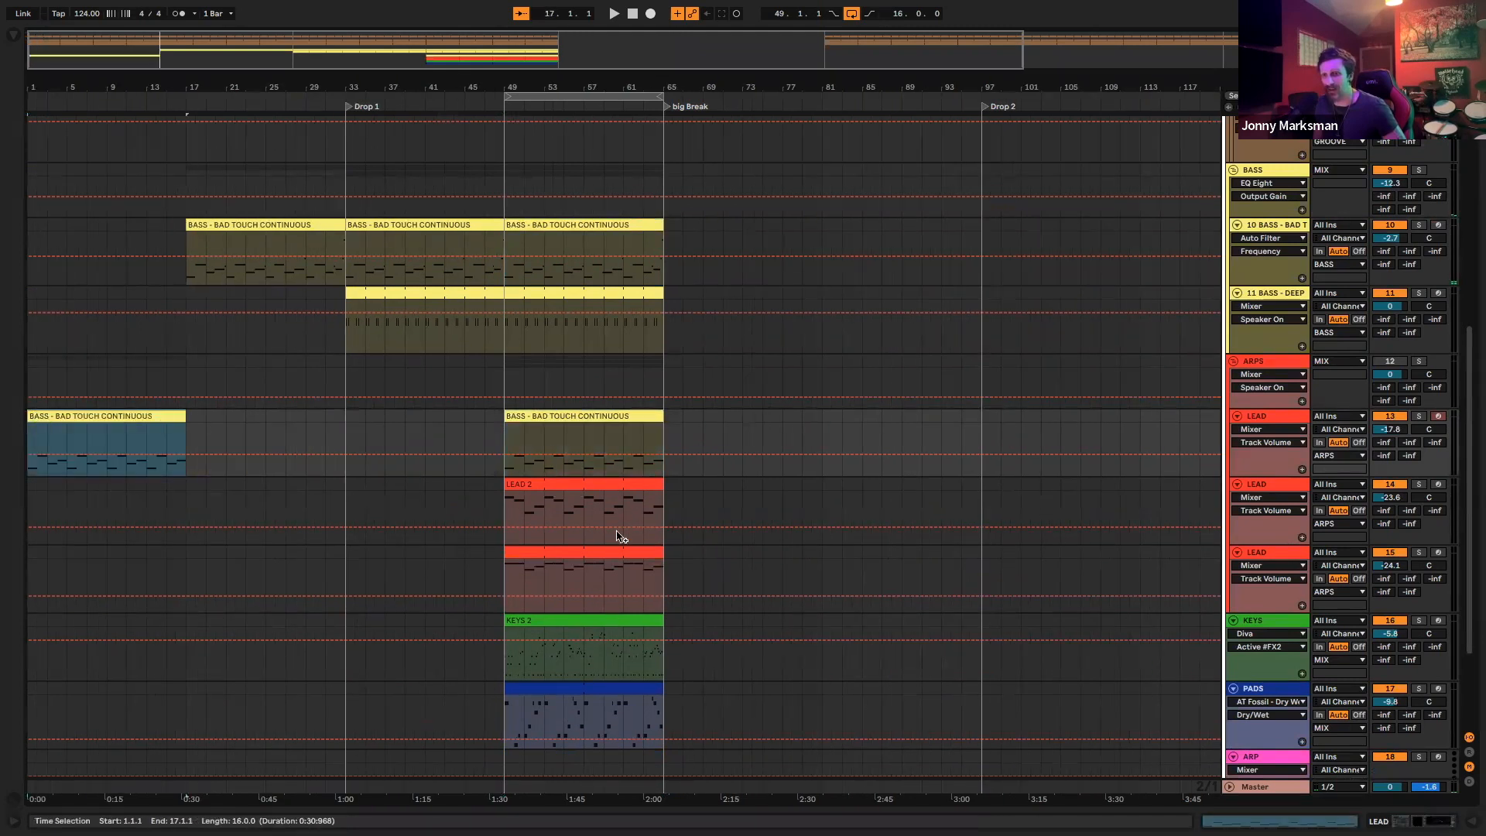
click(590, 496)
click(145, 418)
key(ctrl+d)
click(581, 504)
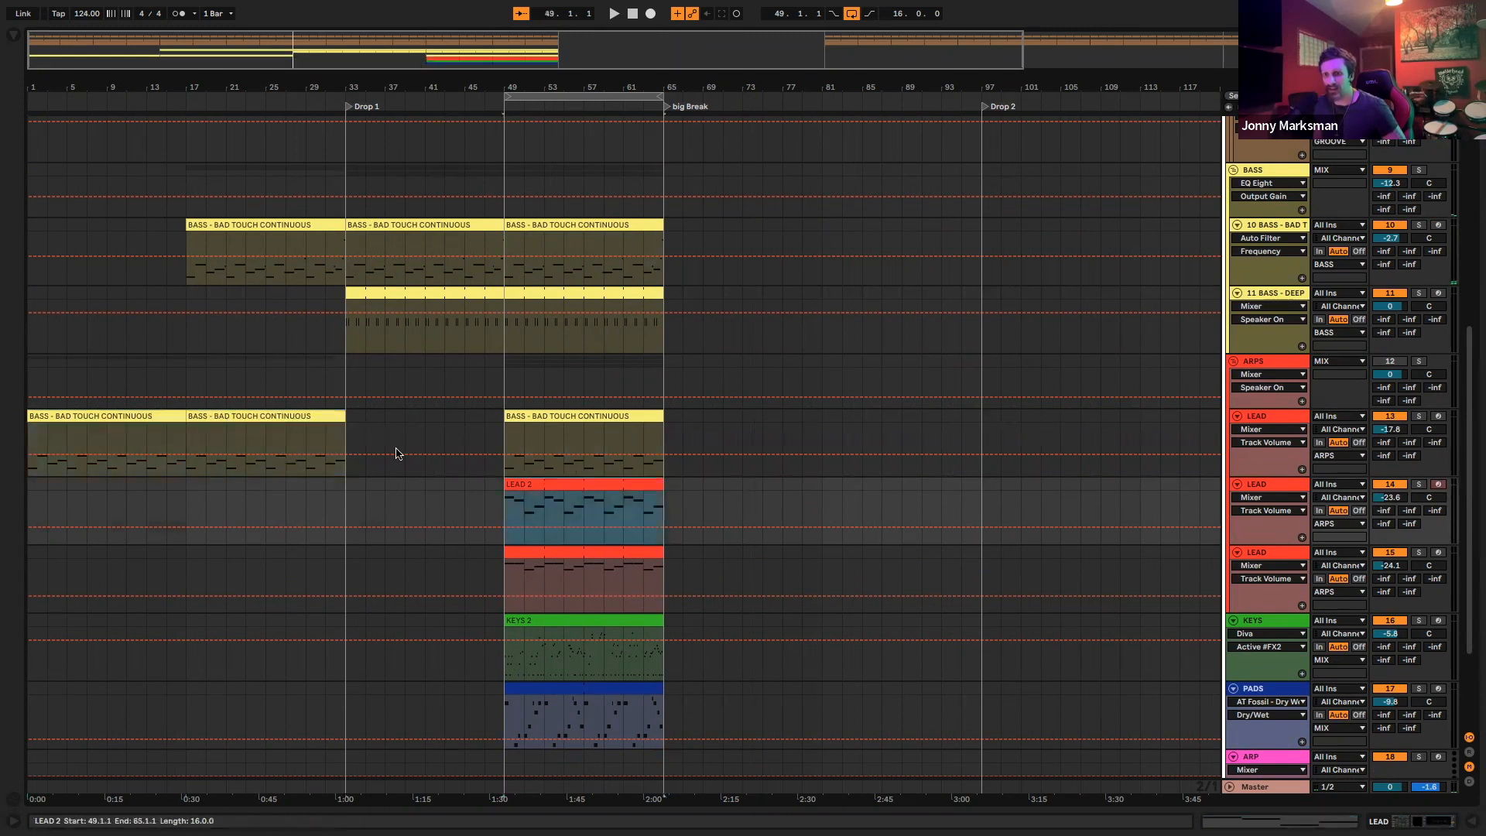
click(245, 411)
key(ctrl+d)
Copy the KEYS 2 clip from bar 49 and paste it at bar 33
click(602, 484)
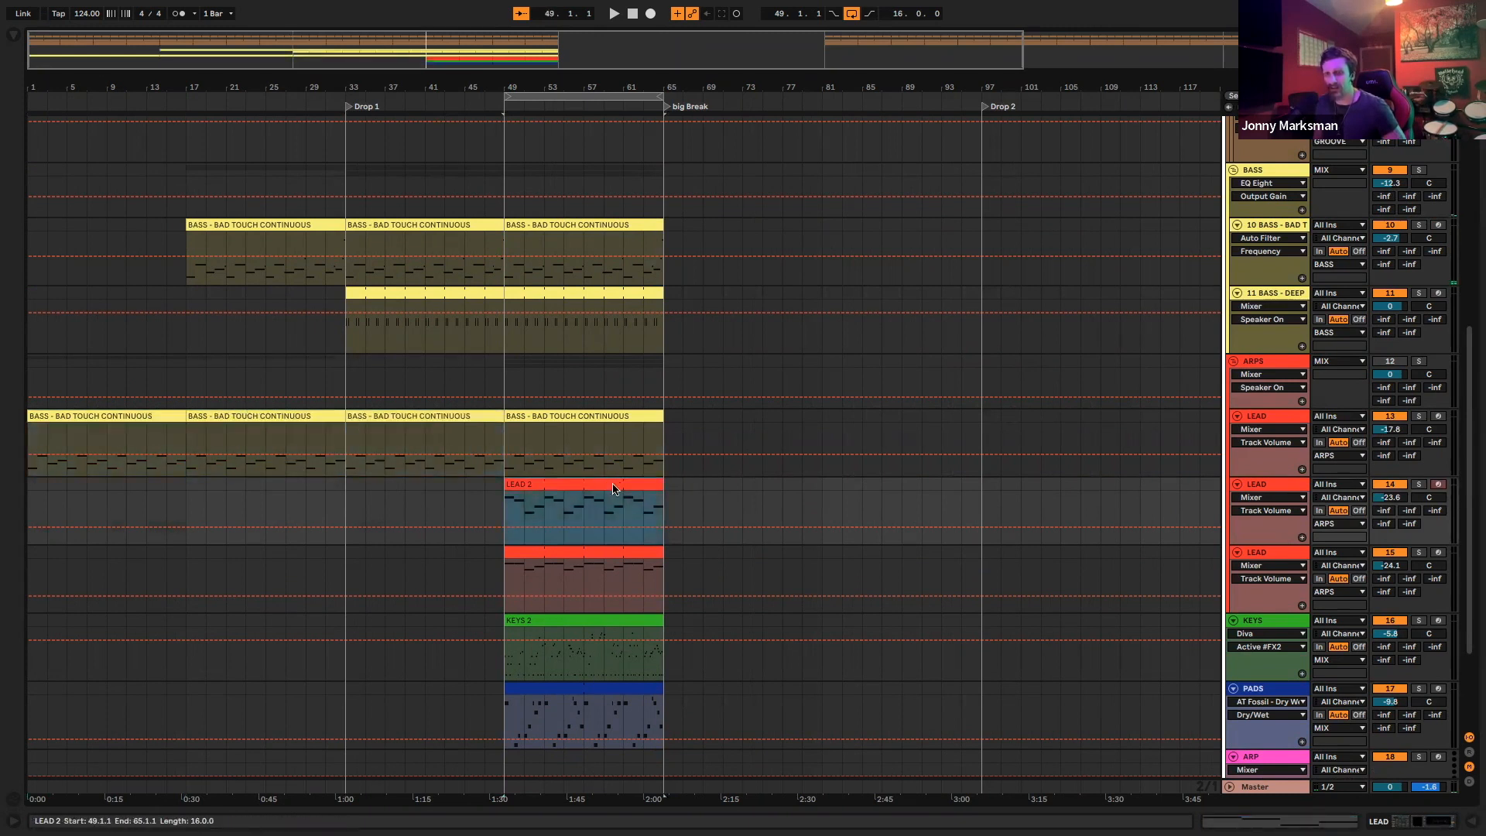
scroll(613, 489, down, 3)
click(589, 540)
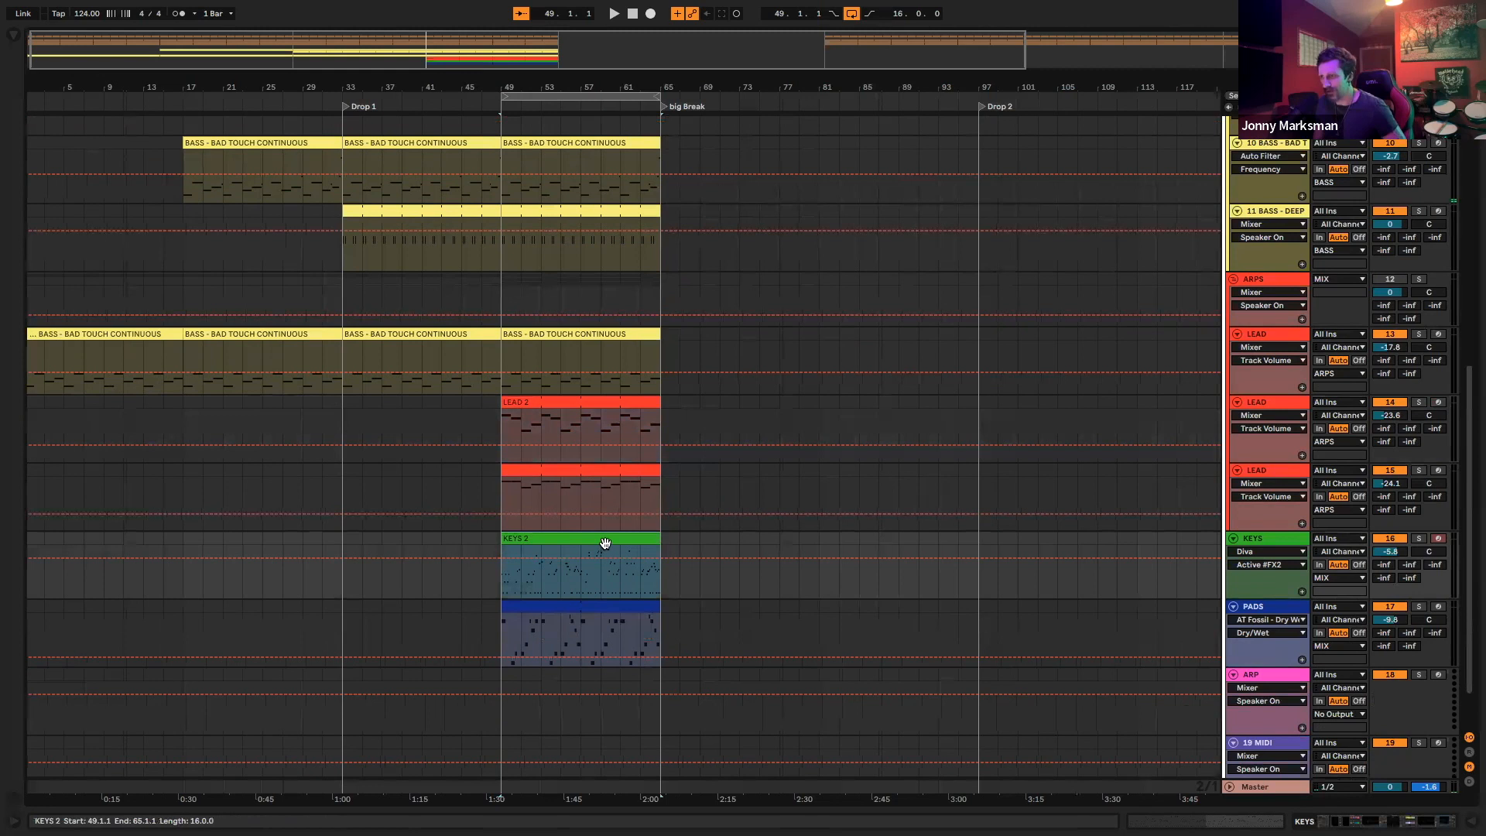
click(632, 586)
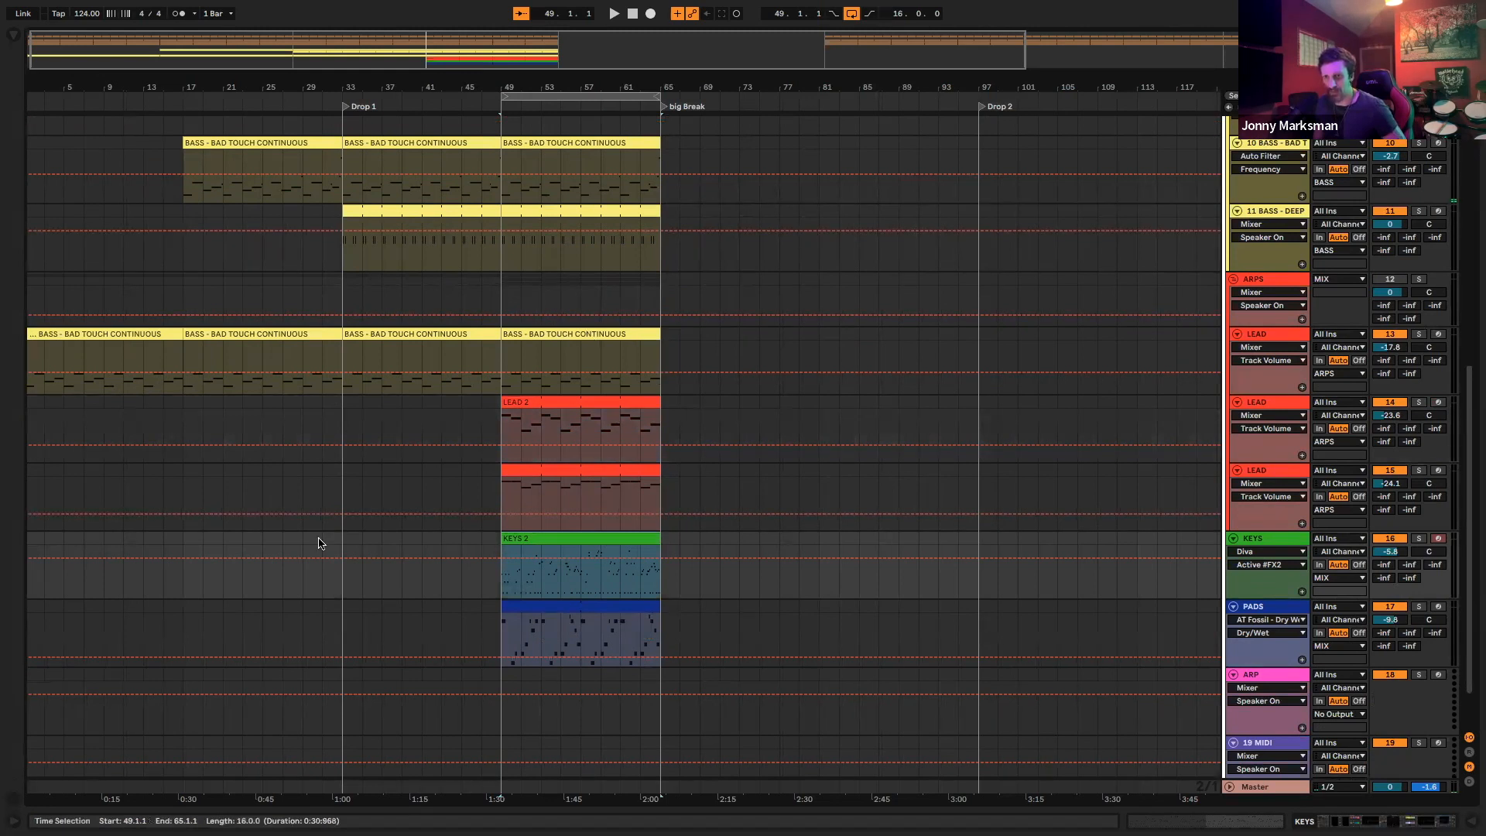
click(342, 540)
key(super+v)
Move the third LEAD track's clip to bar 65 and duplicate the LEAD 2 clip through to bar 81
click(606, 467)
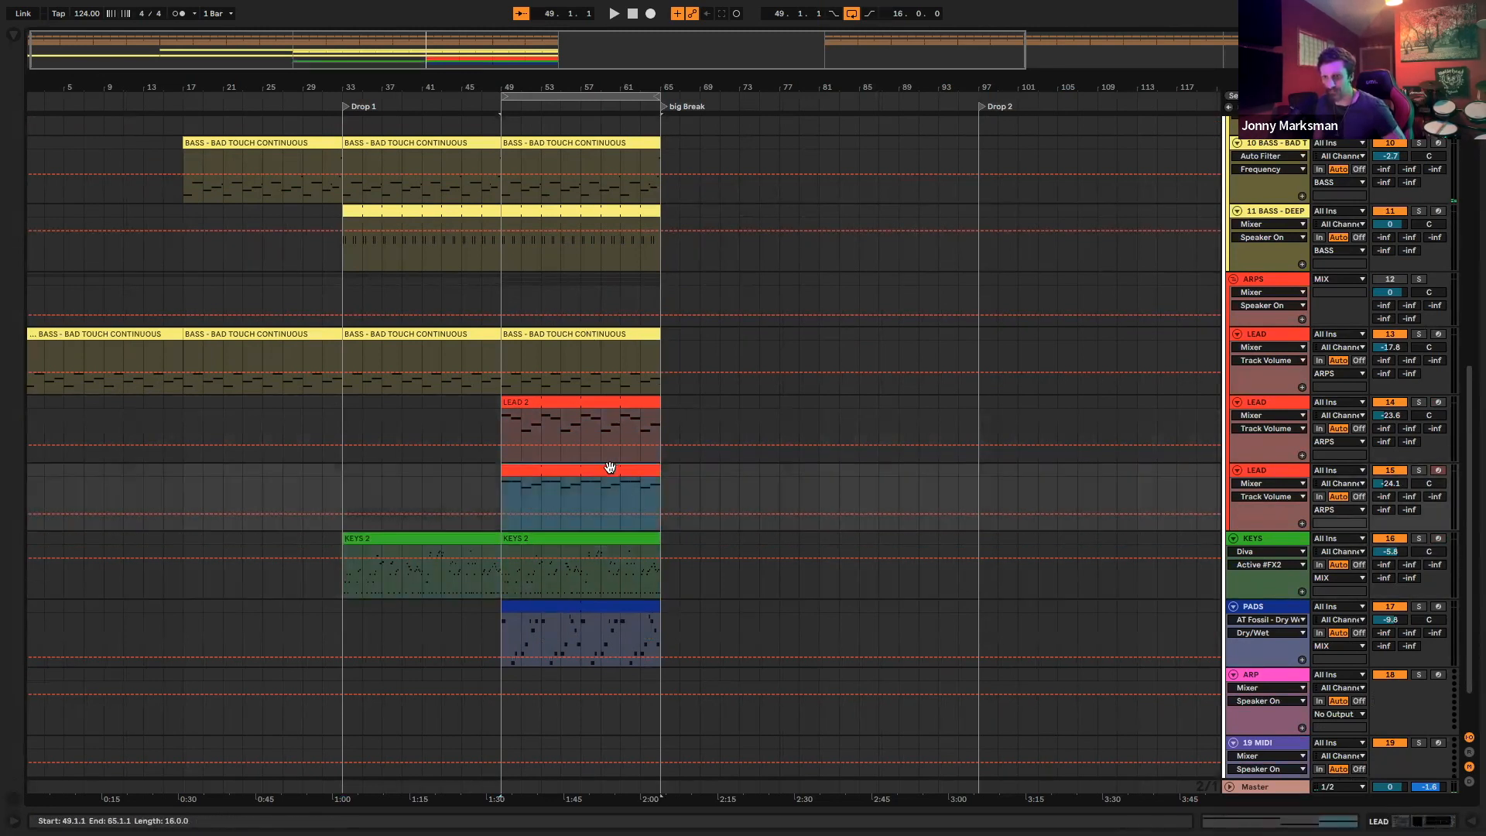
drag(693, 475, 757, 474)
click(581, 404)
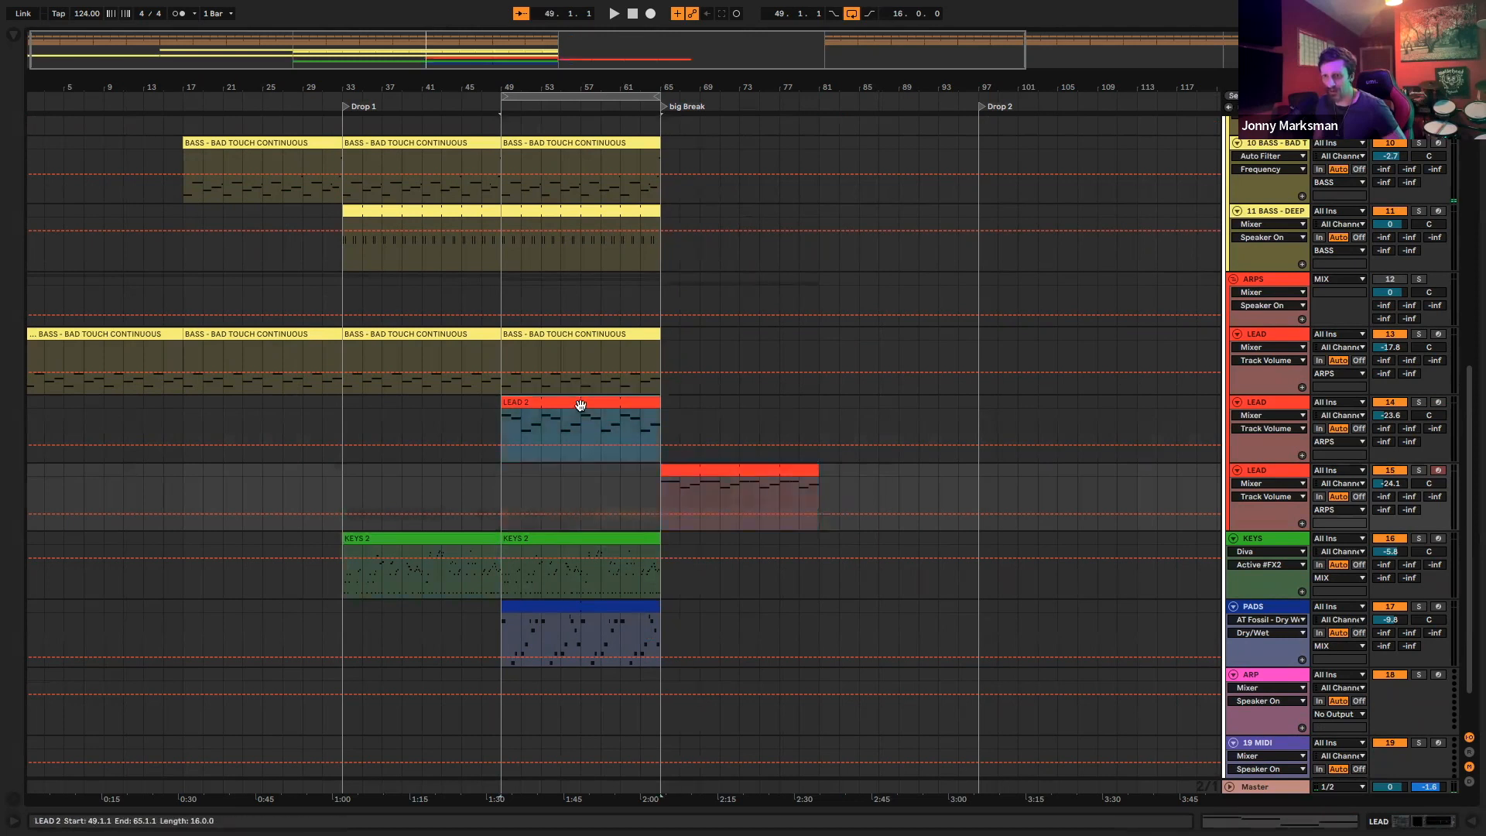
key(super+d)
Rename the PADS track to MAIN LEAD and copy its clip from bar 49 to bar 81
click(602, 336)
click(601, 604)
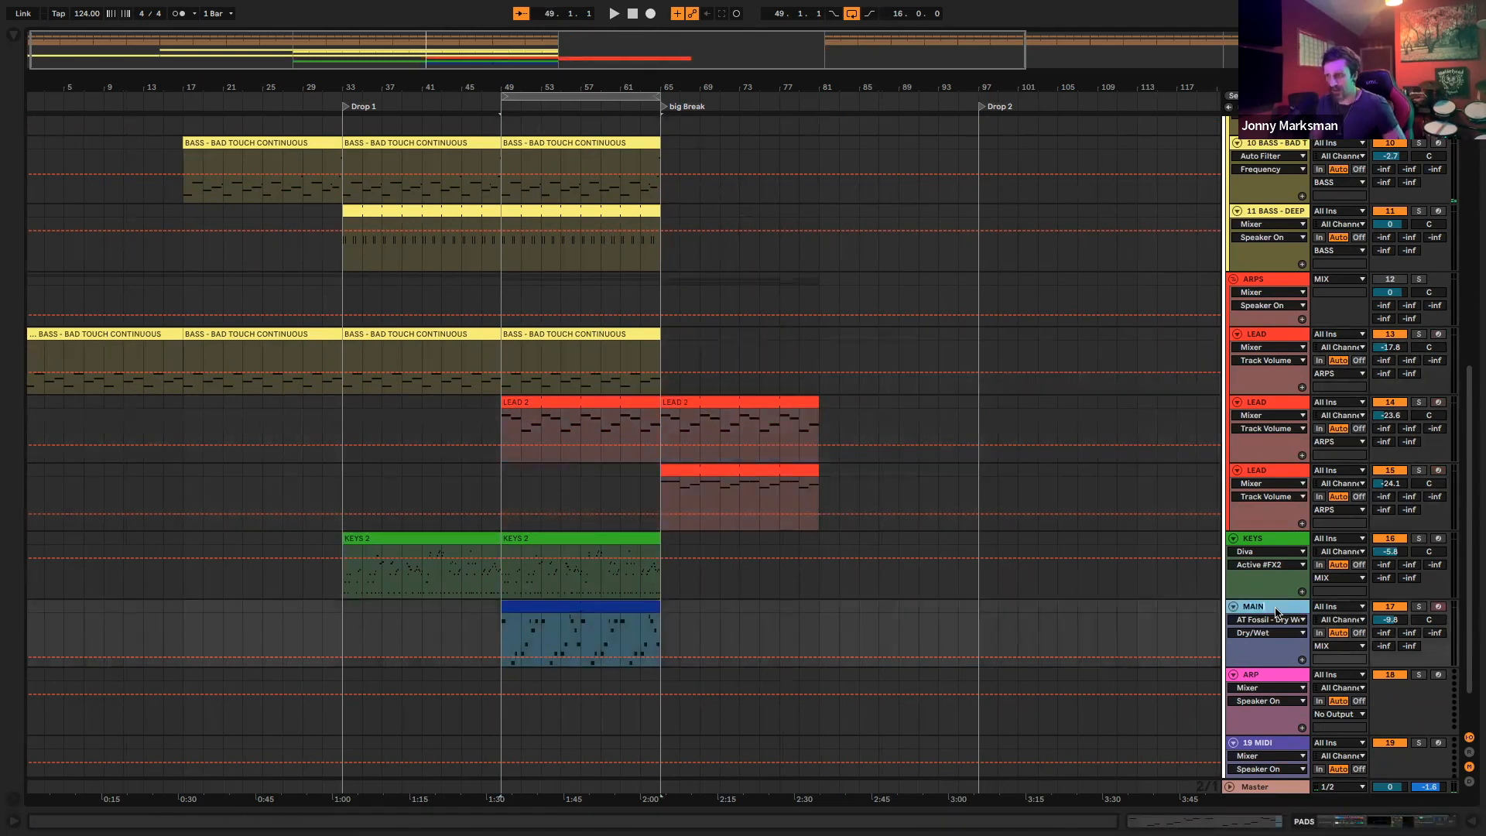
click(613, 612)
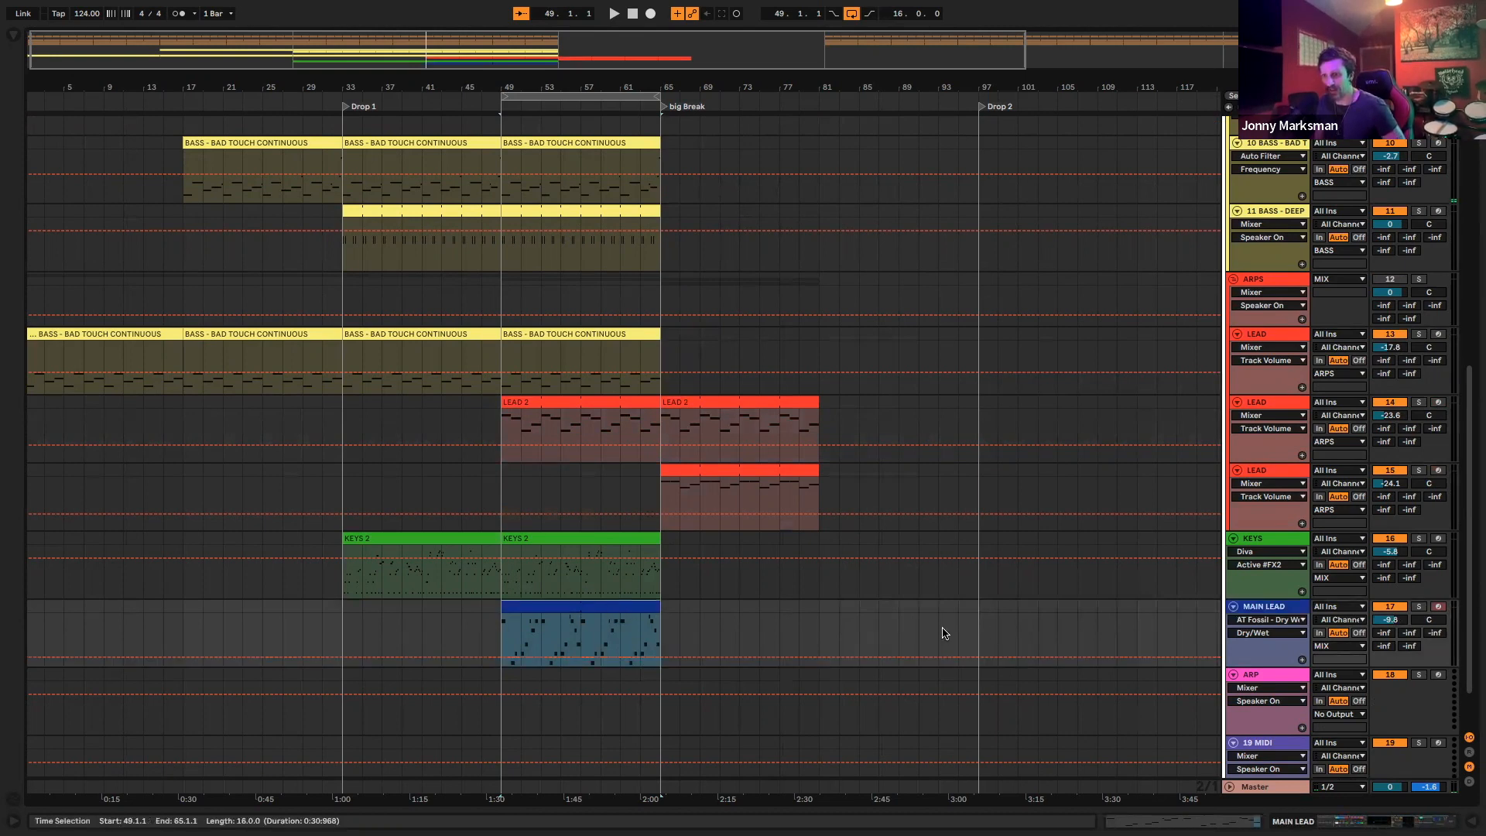
click(820, 609)
key(ctrl+v)
Copy the BAD TOUCH bass clip at bar 49 and paste it at bar 81
scroll(805, 418, up, 2)
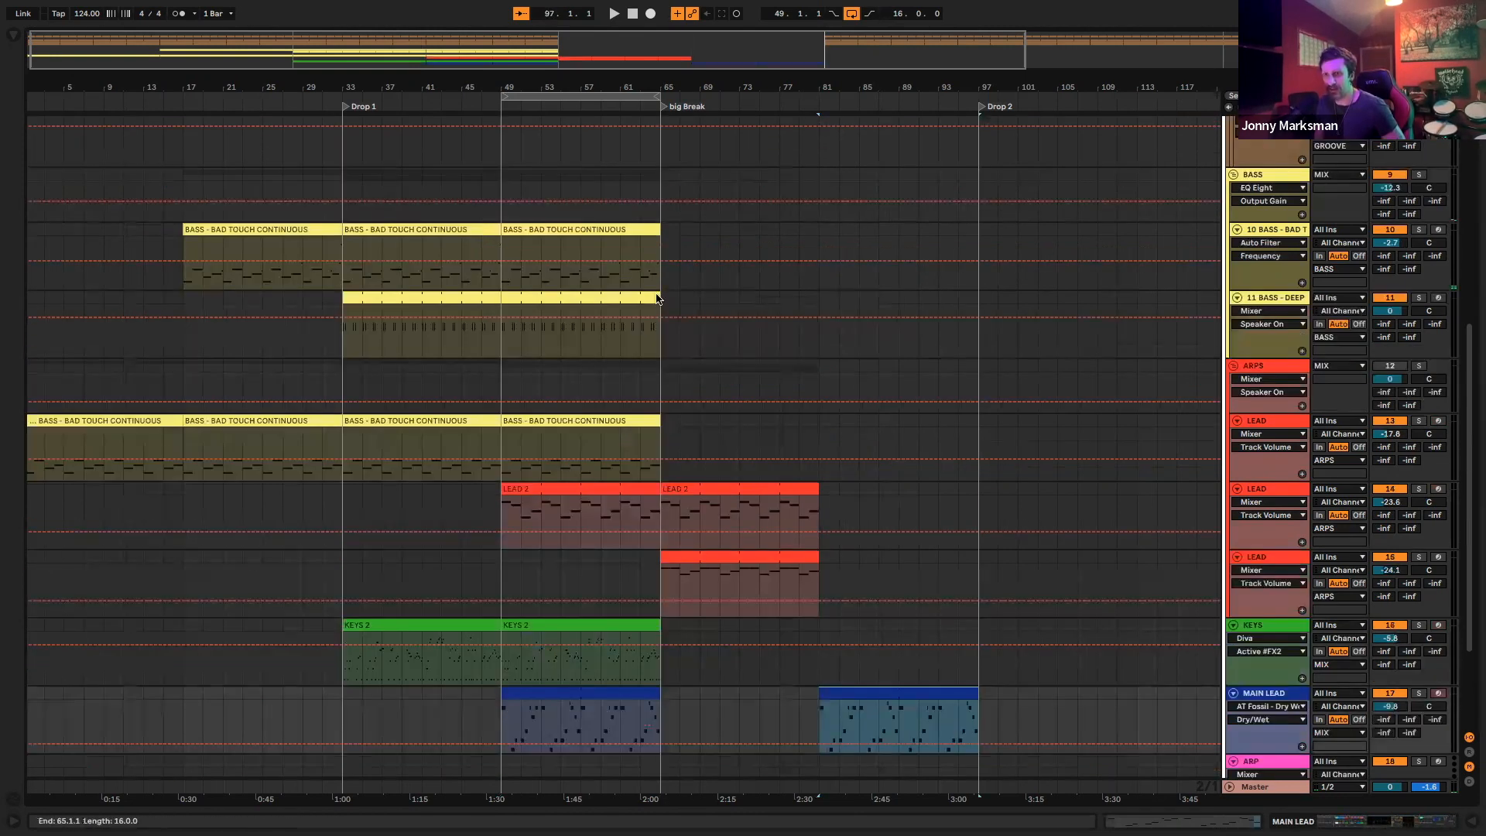
click(601, 233)
click(820, 237)
key(ctrl+v)
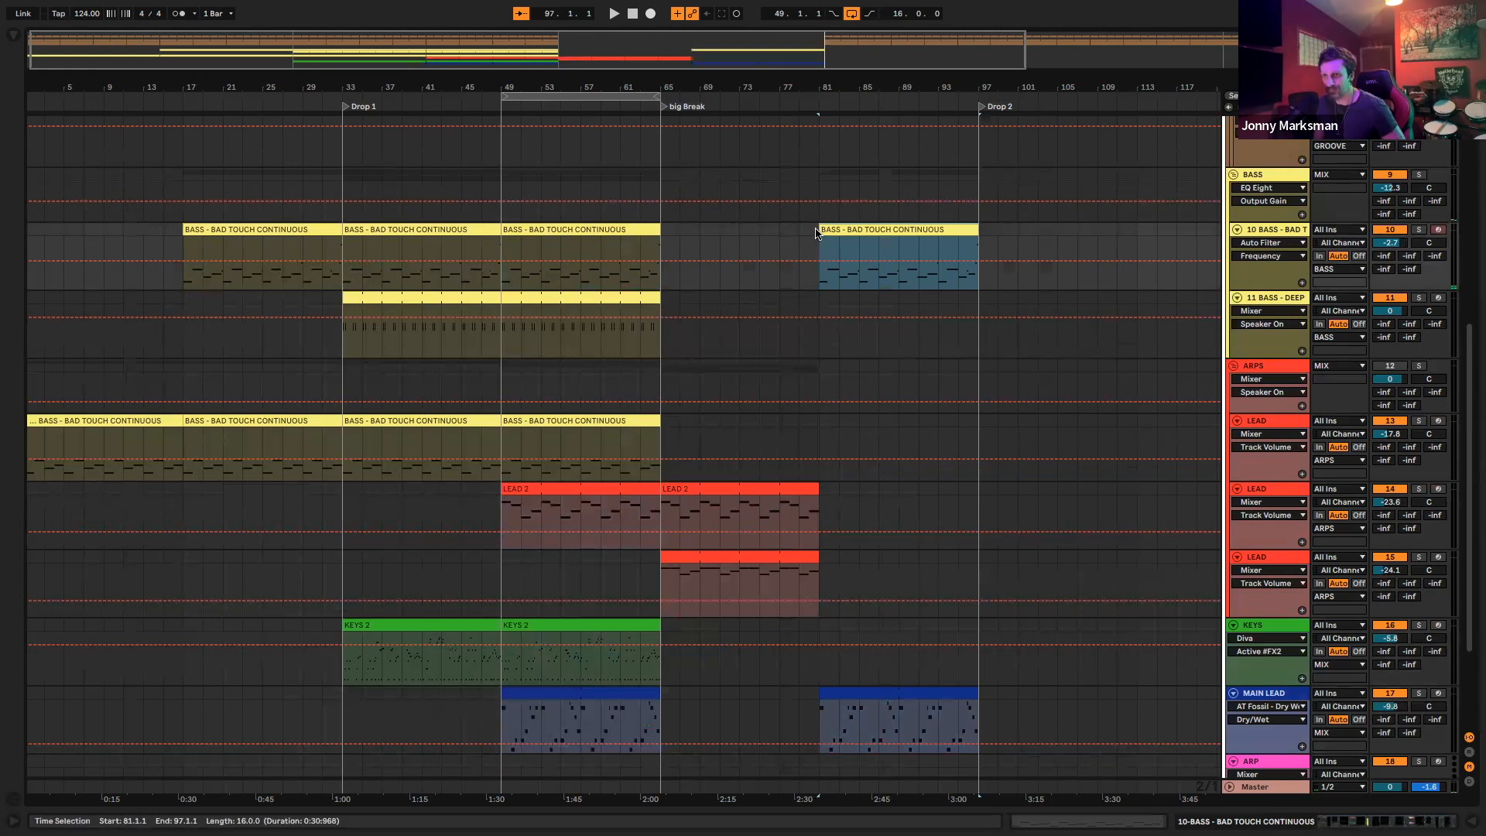
Duplicate the break clips on the second and third LEAD tracks so they run through to bar 97
click(784, 504)
key(ctrl+d)
click(772, 559)
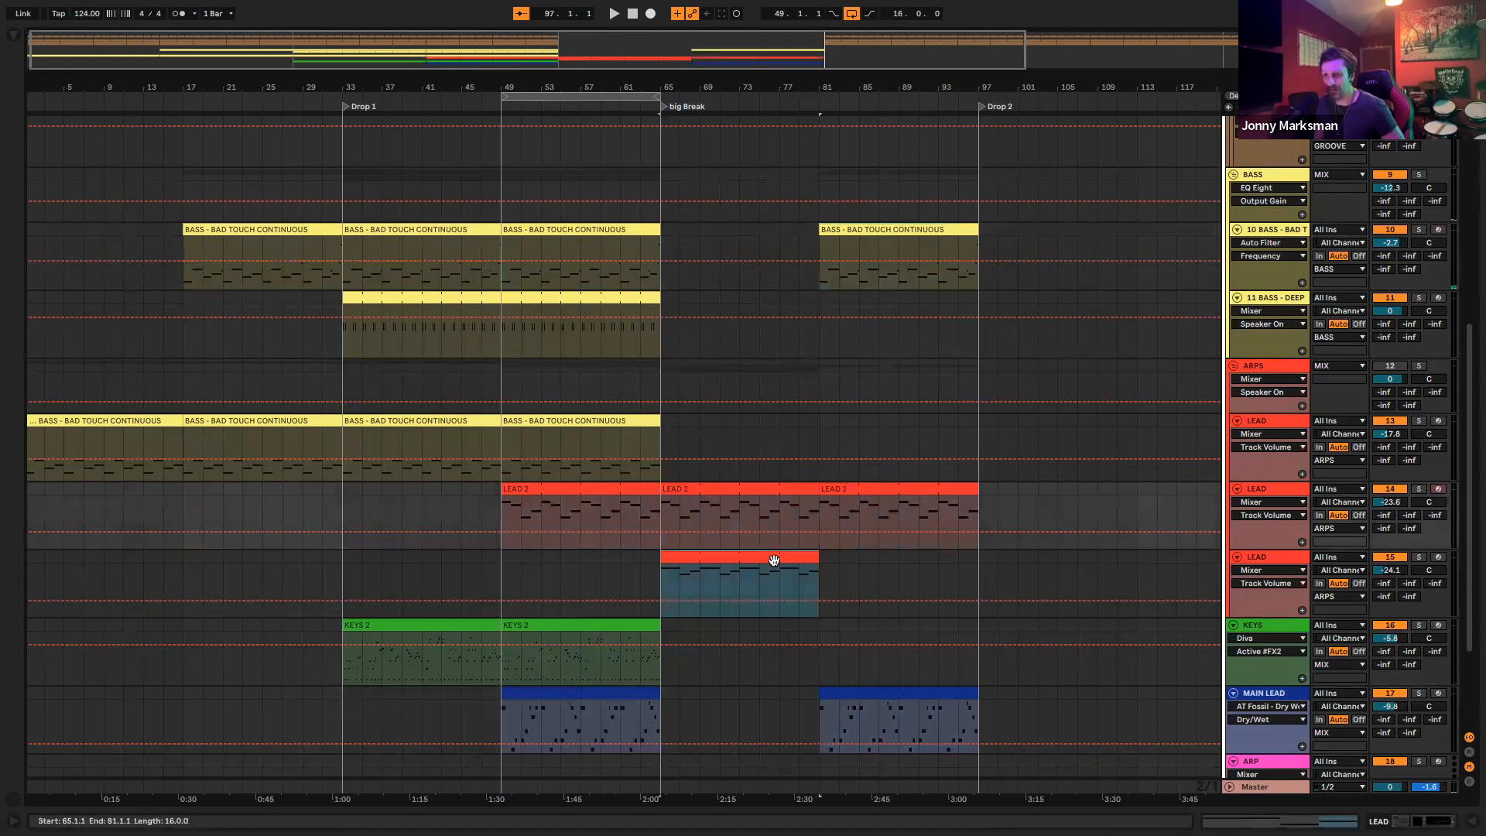
key(ctrl+d)
Move the break's BAD TOUCH bass clip to bar 73, duplicate it and trim the copy to end at bar 97
drag(888, 227, 841, 224)
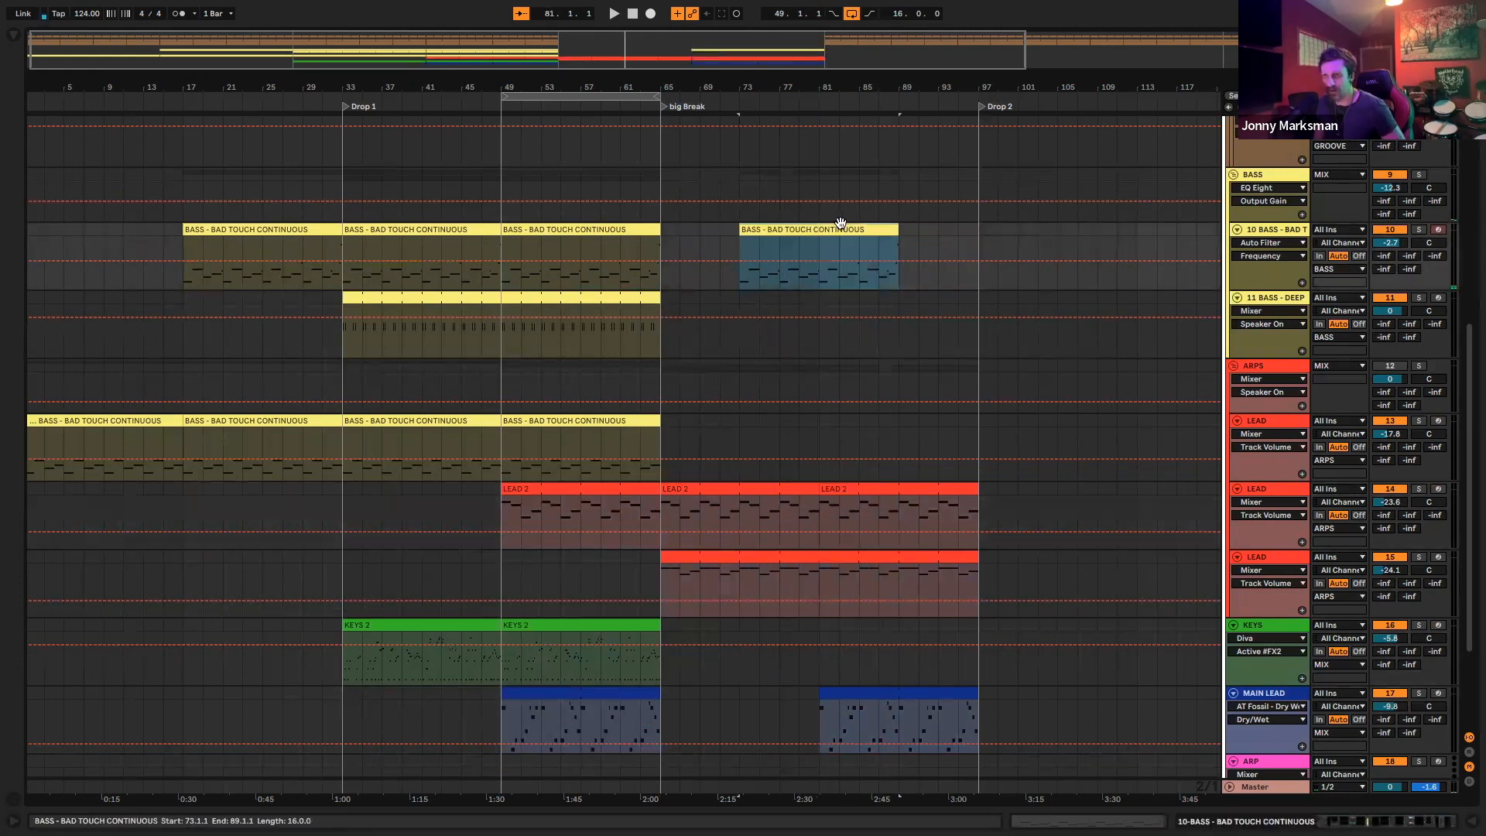
key(ctrl+d)
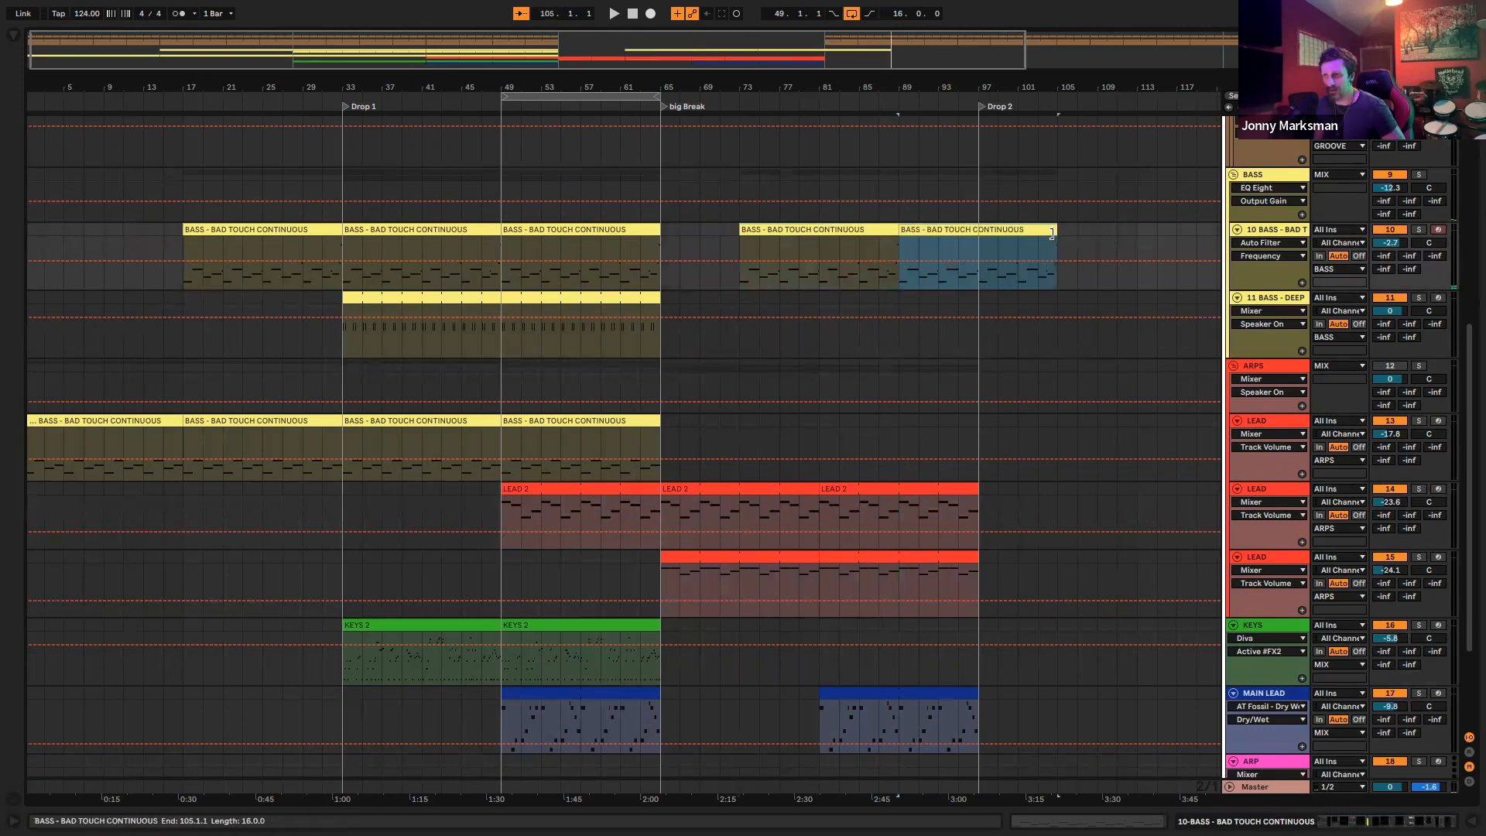
drag(1052, 234, 979, 234)
click(939, 437)
Copy both bass tracks' clips from bars 49 to 65 and paste them at bar 97
scroll(941, 433, up, 3)
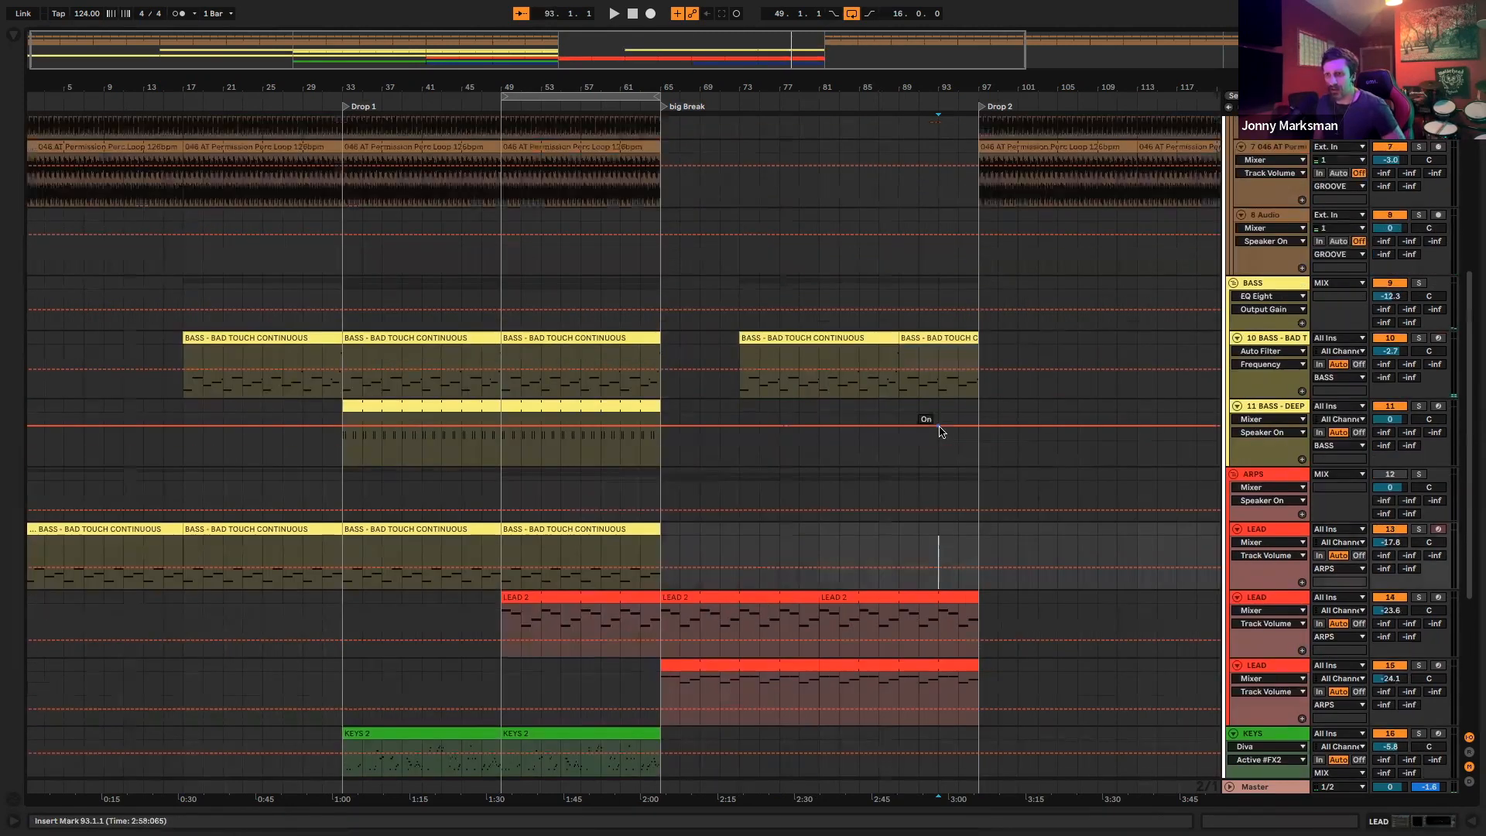
scroll(940, 432, up, 4)
click(580, 499)
shift+click(595, 579)
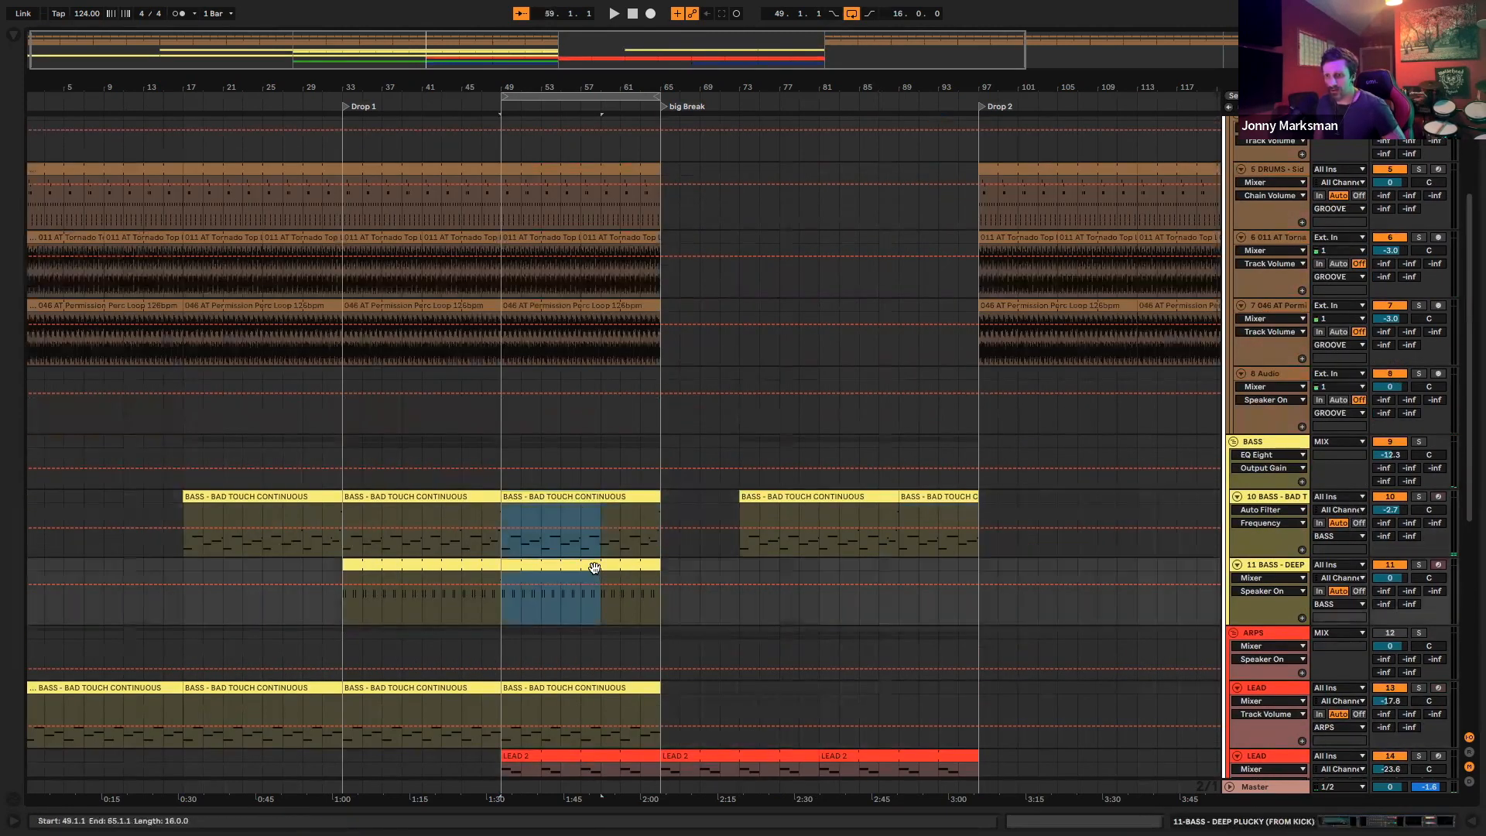
shift+click(595, 569)
click(984, 499)
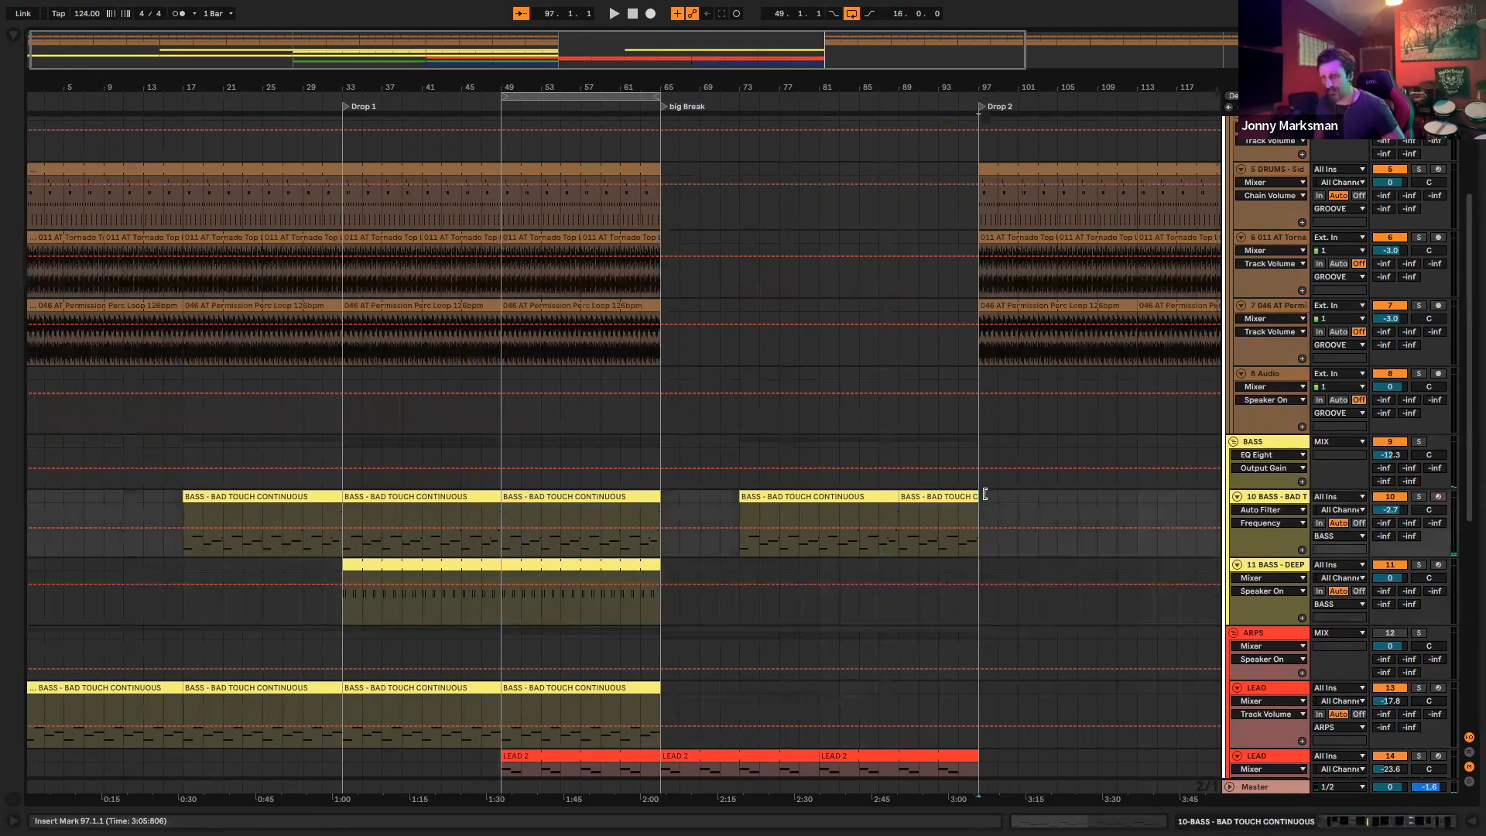
key(ctrl+v)
Duplicate the second LEAD, third LEAD and MAIN LEAD clips from bar 81 so they run through to bar 113
scroll(968, 511, down, 8)
click(933, 355)
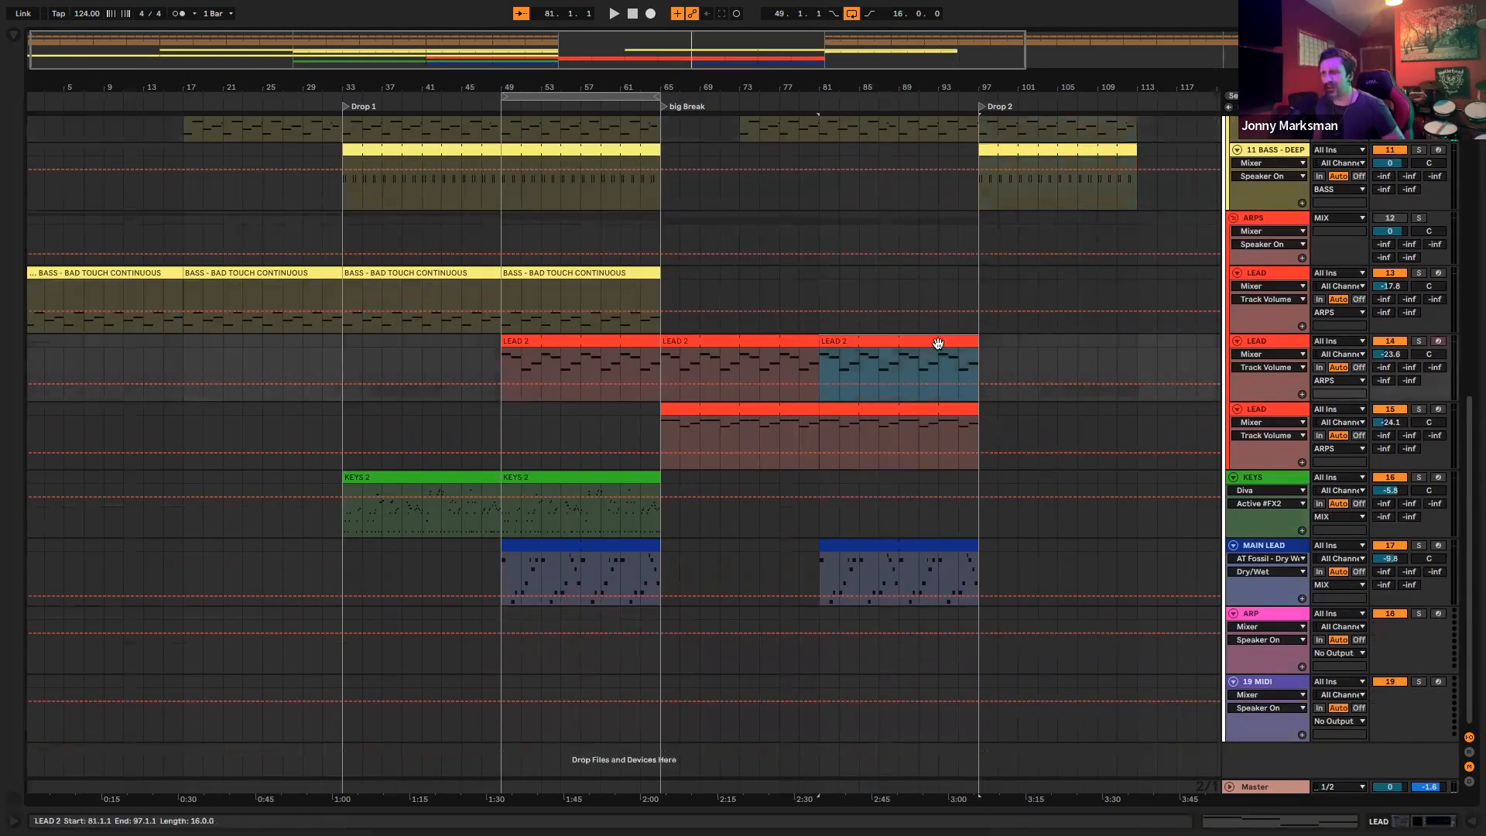
key(ctrl+d)
click(914, 413)
key(ctrl+d)
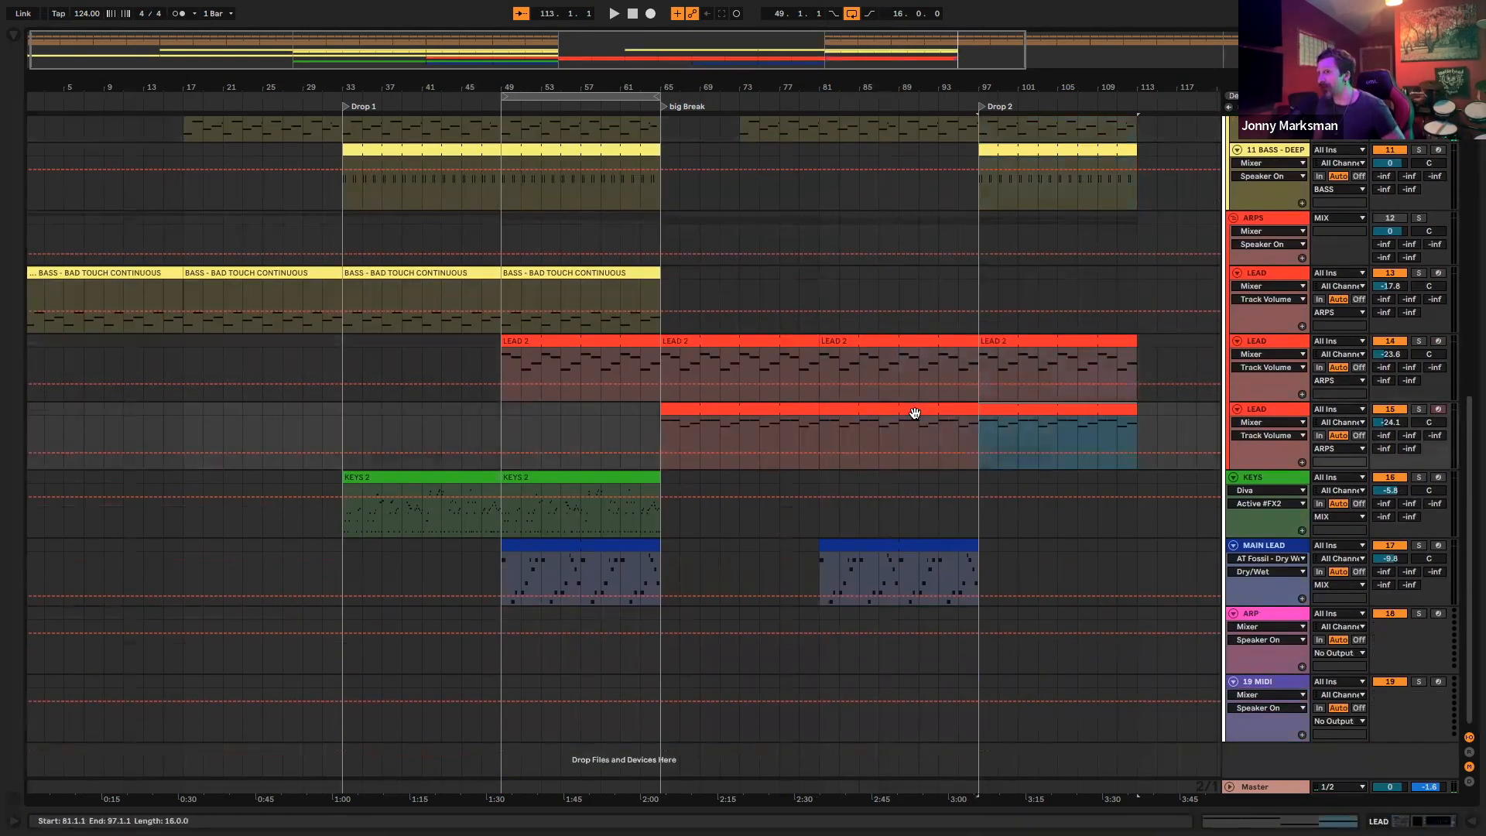
click(902, 548)
key(ctrl+d)
Copy the KEYS 2 clip from bar 49 and paste it at bar 113
click(597, 480)
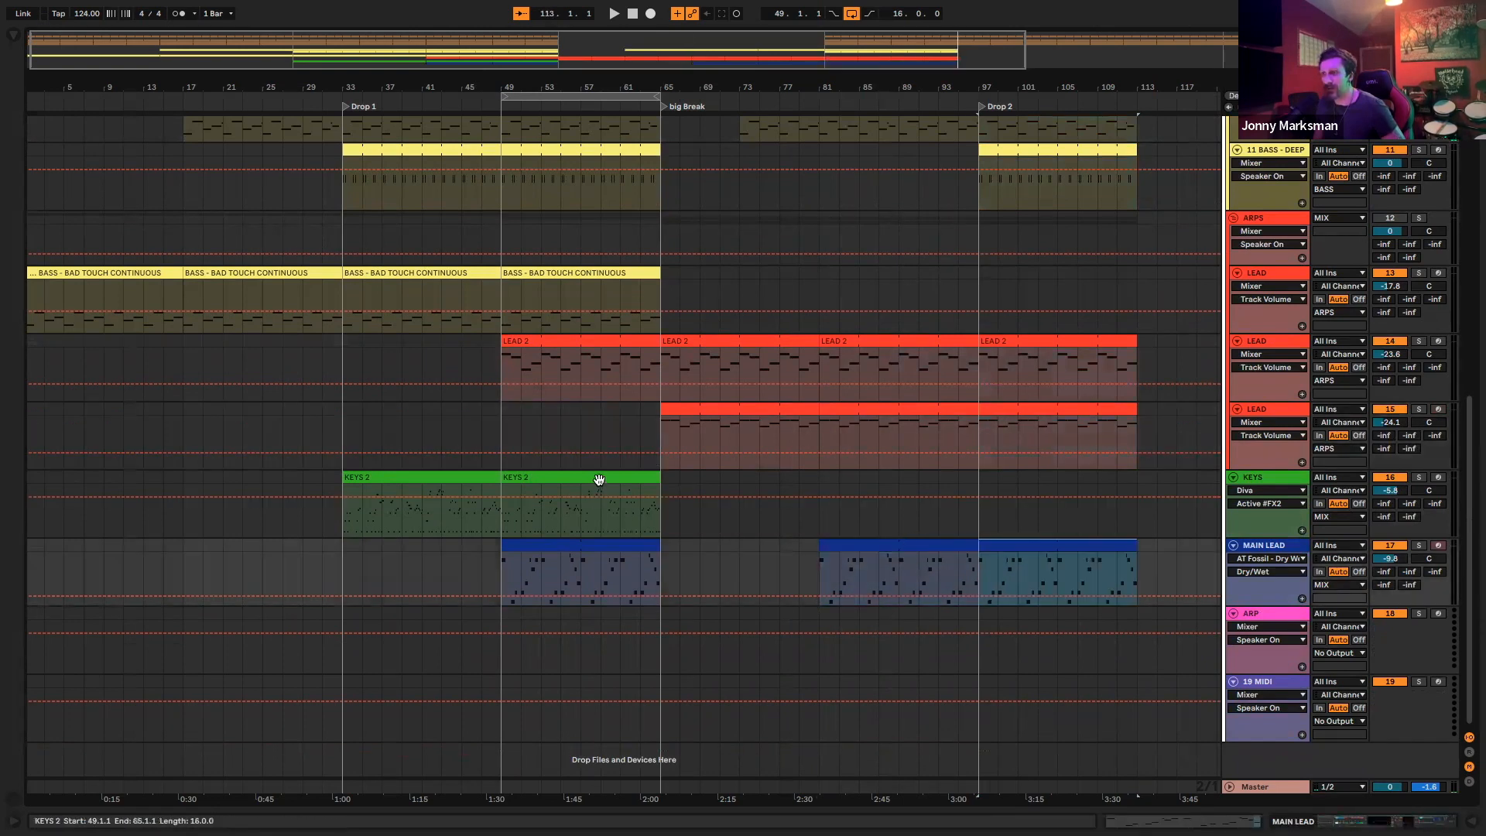
scroll(697, 477, right, 10)
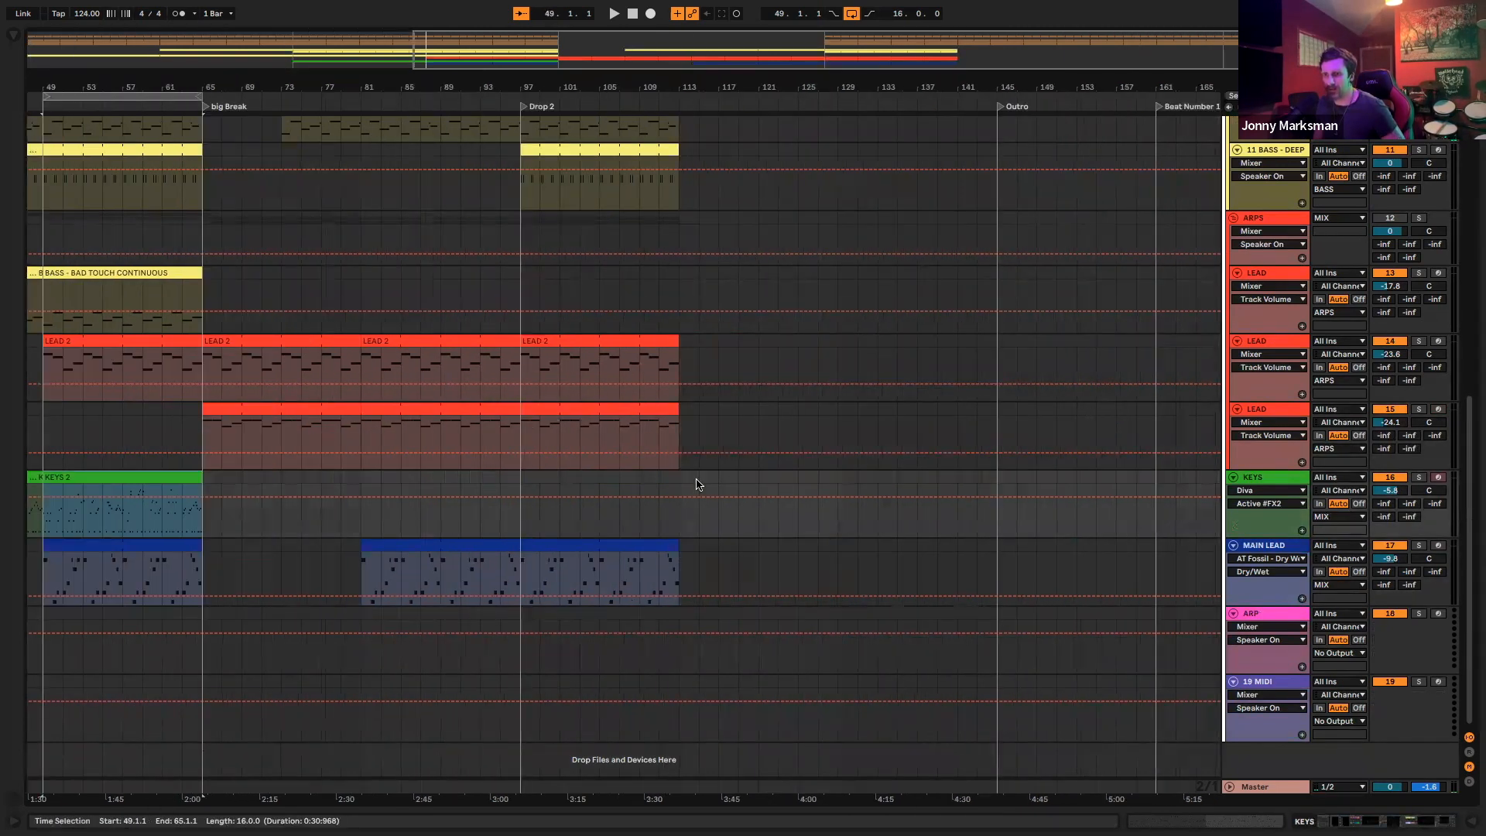
click(681, 485)
key(ctrl+v)
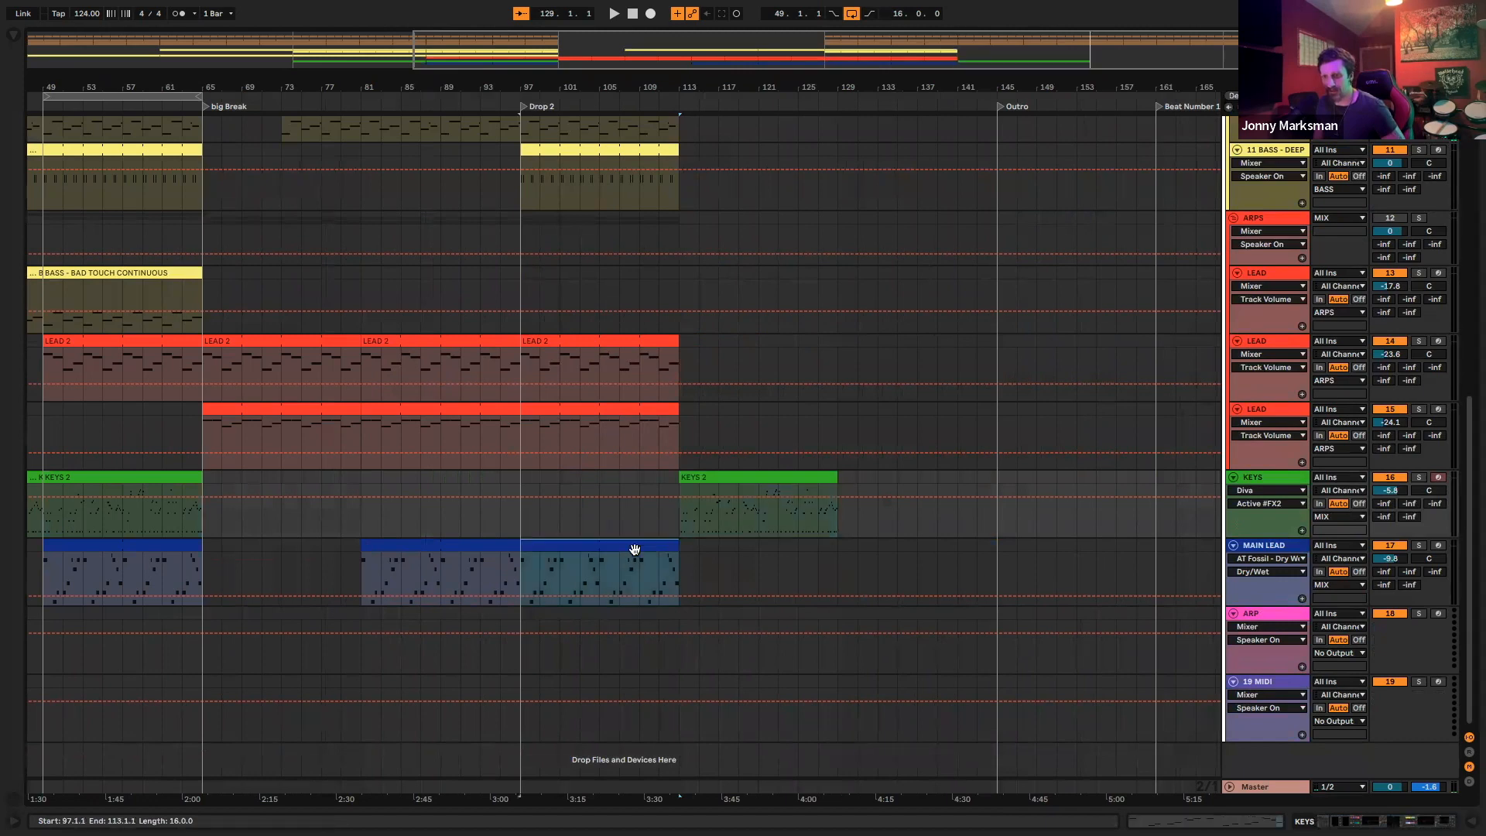
Duplicate the MAIN LEAD, third LEAD and second LEAD clips from bar 97 to extend them to bar 129
click(635, 548)
key(ctrl+d)
click(634, 406)
key(ctrl+d)
click(639, 363)
key(ctrl+d)
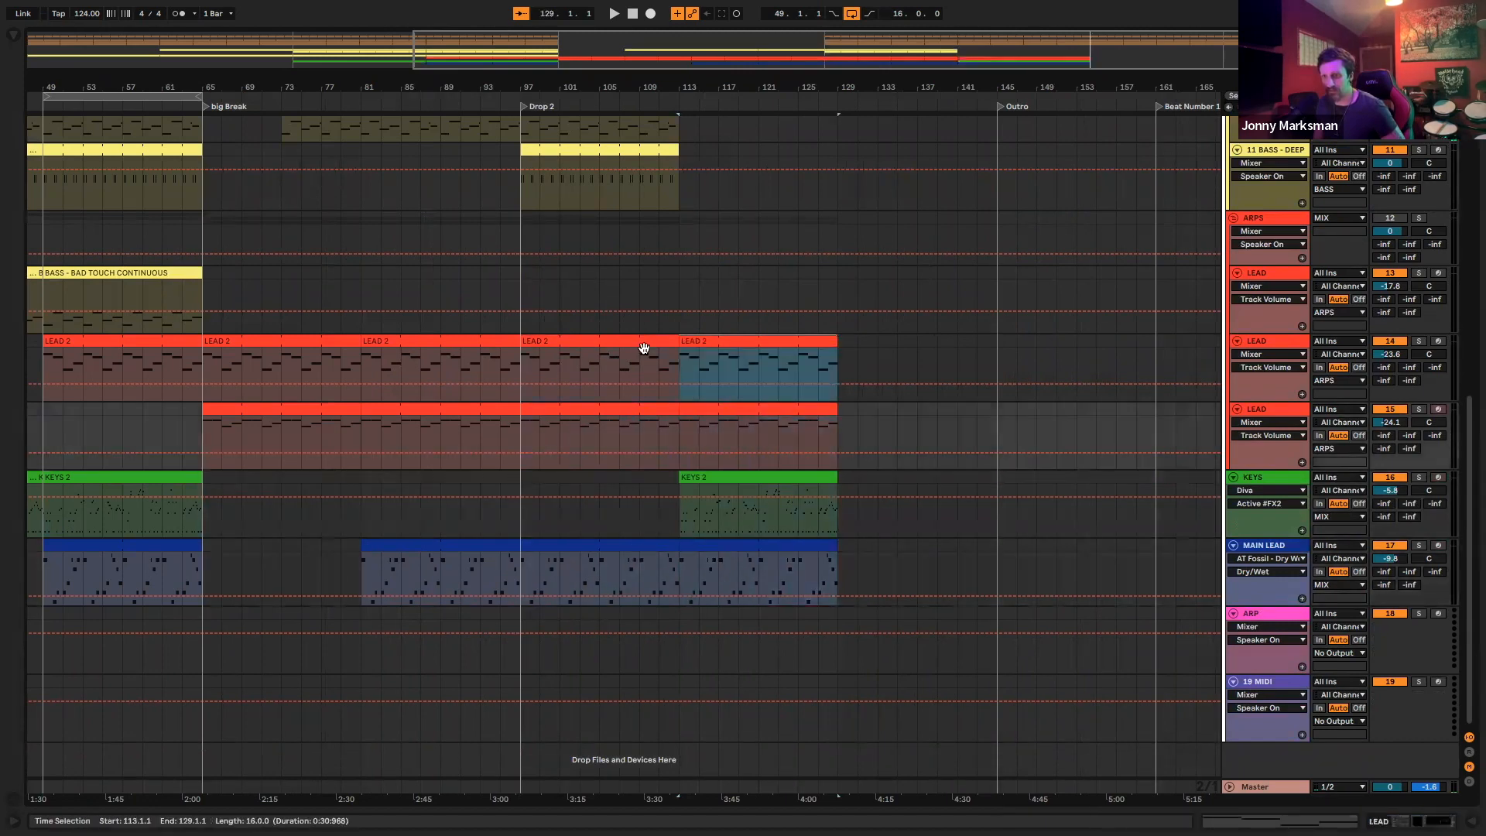
Repeat the BAD TOUCH and DEEP bass clips from bar 97 through to bar 161
scroll(643, 342, up, 5)
click(664, 534)
key(ctrl+d)
key(shift+Up)
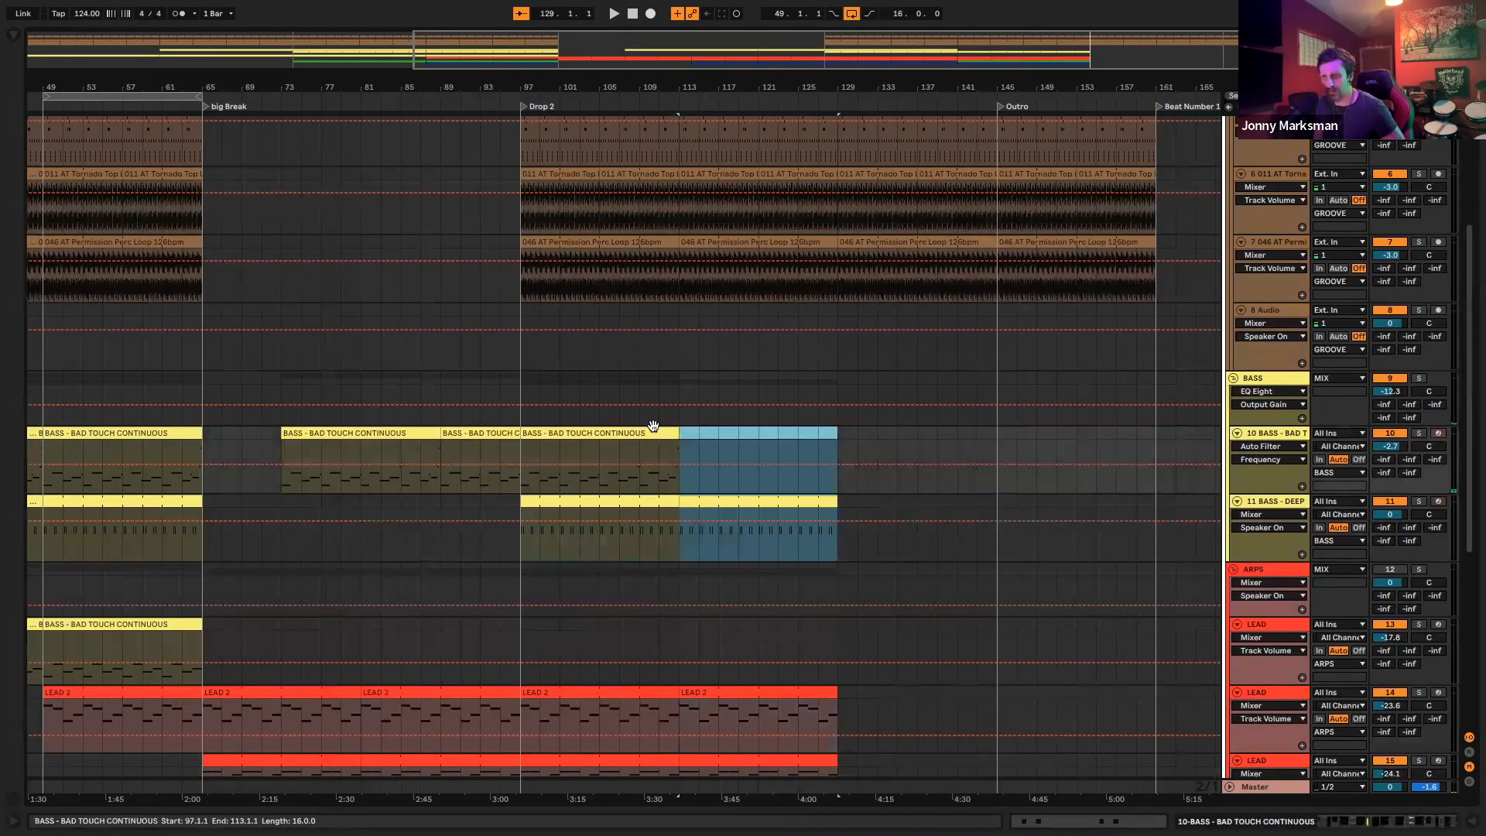
key(ctrl+d)
click(649, 432)
key(ctrl+d)
key(ctrl+d)
click(865, 511)
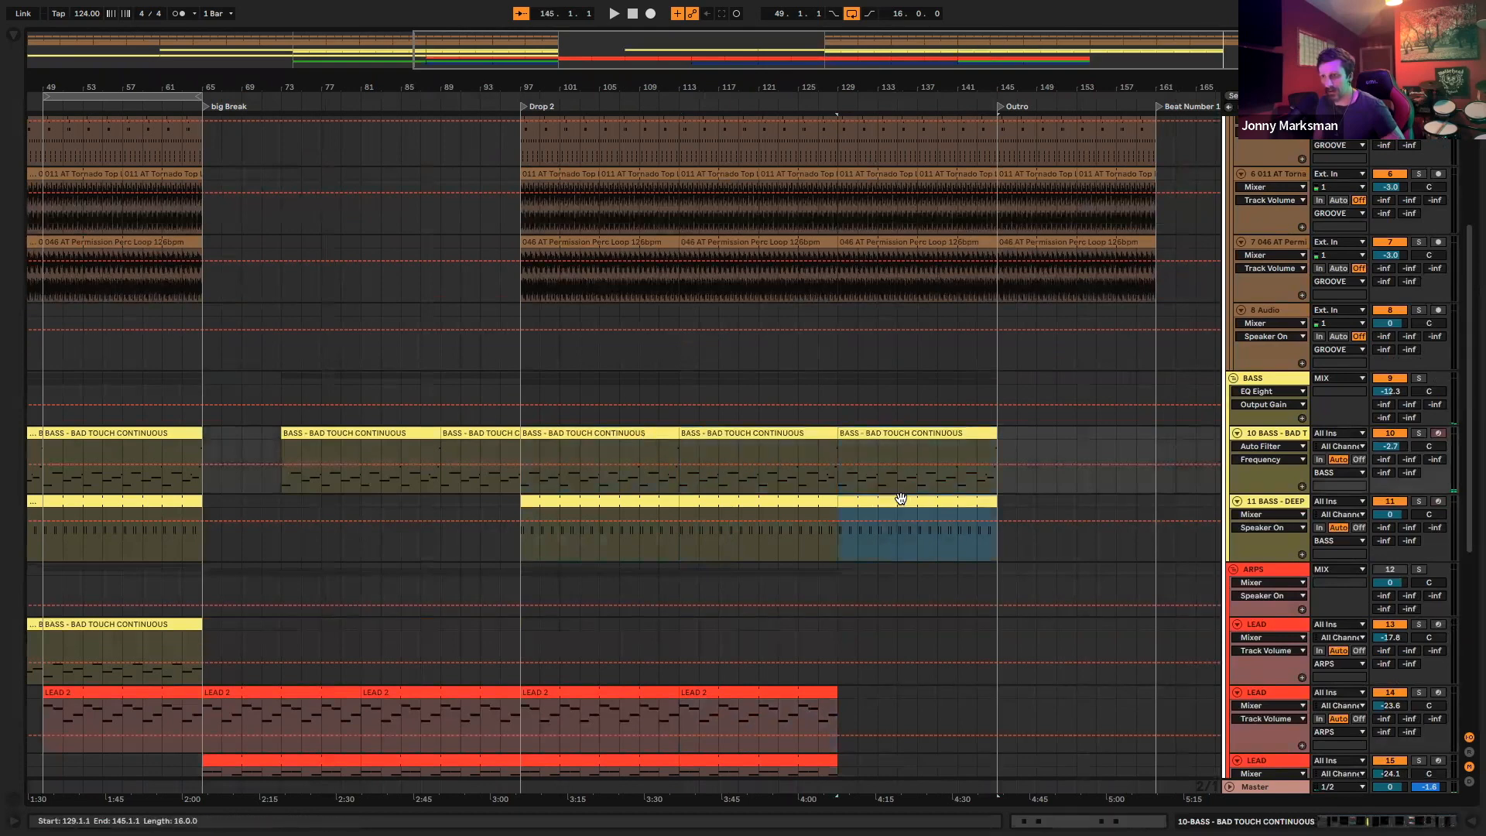
key(ctrl+d)
click(917, 445)
key(ctrl+d)
Duplicate the second and third LEAD, MAIN LEAD and KEYS clips from bar 113 so they run through to bar 145
scroll(910, 463, down, 1)
scroll(909, 463, down, 5)
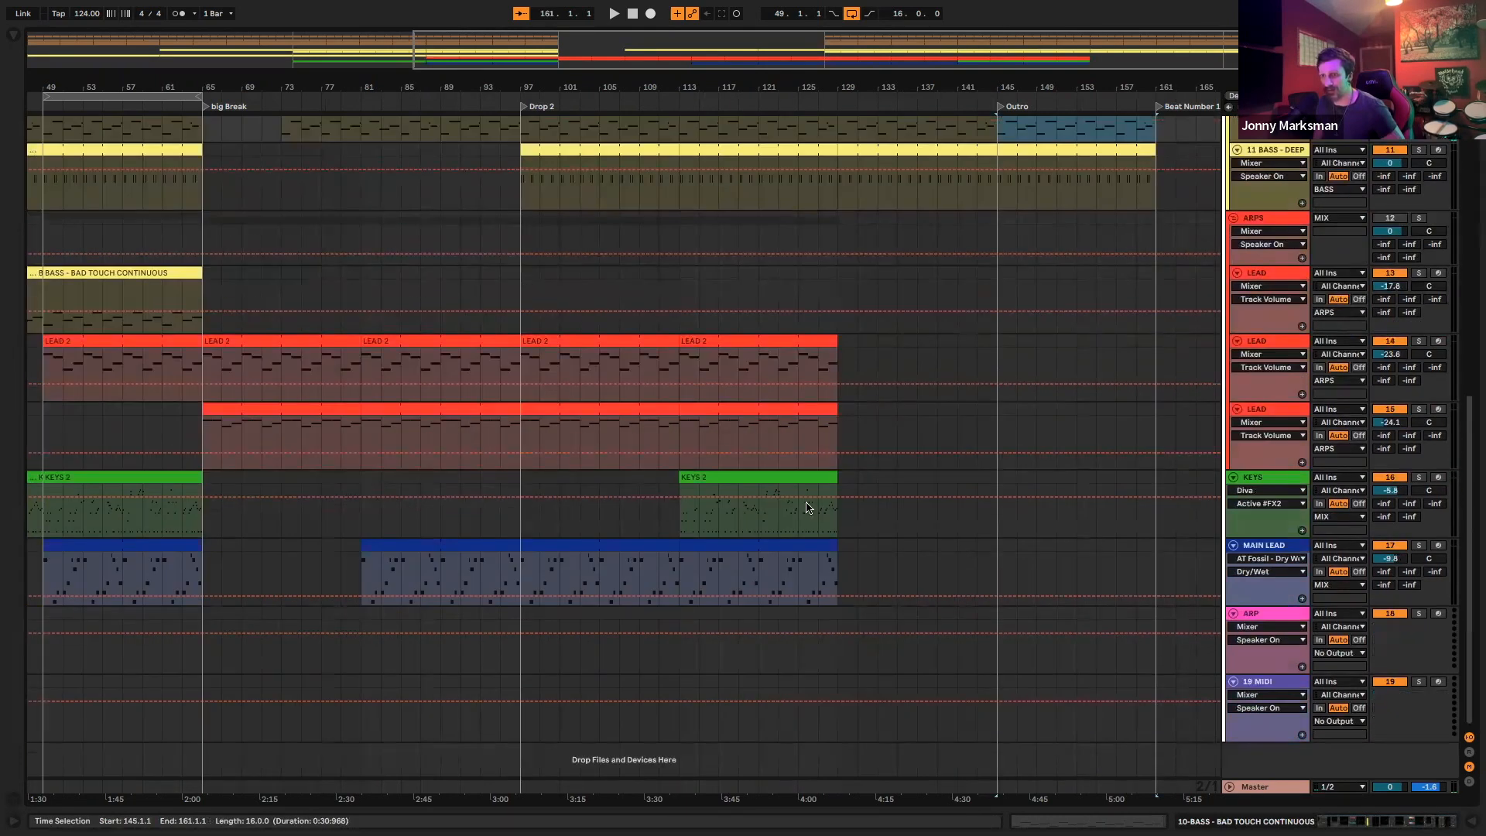
click(816, 411)
key(ctrl+d)
click(816, 342)
key(ctrl+d)
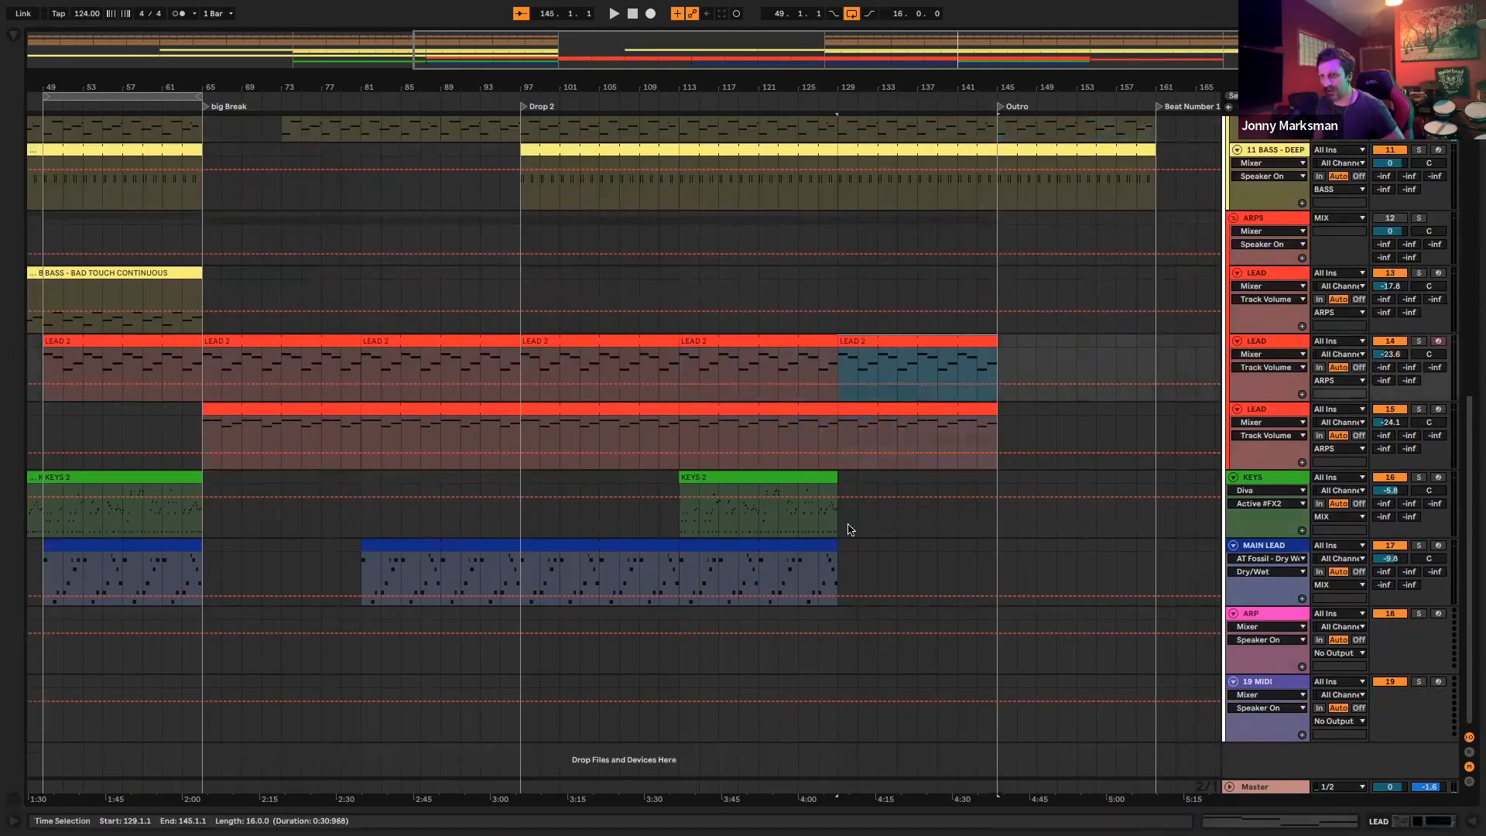
click(806, 547)
key(ctrl+d)
click(810, 473)
key(ctrl+d)
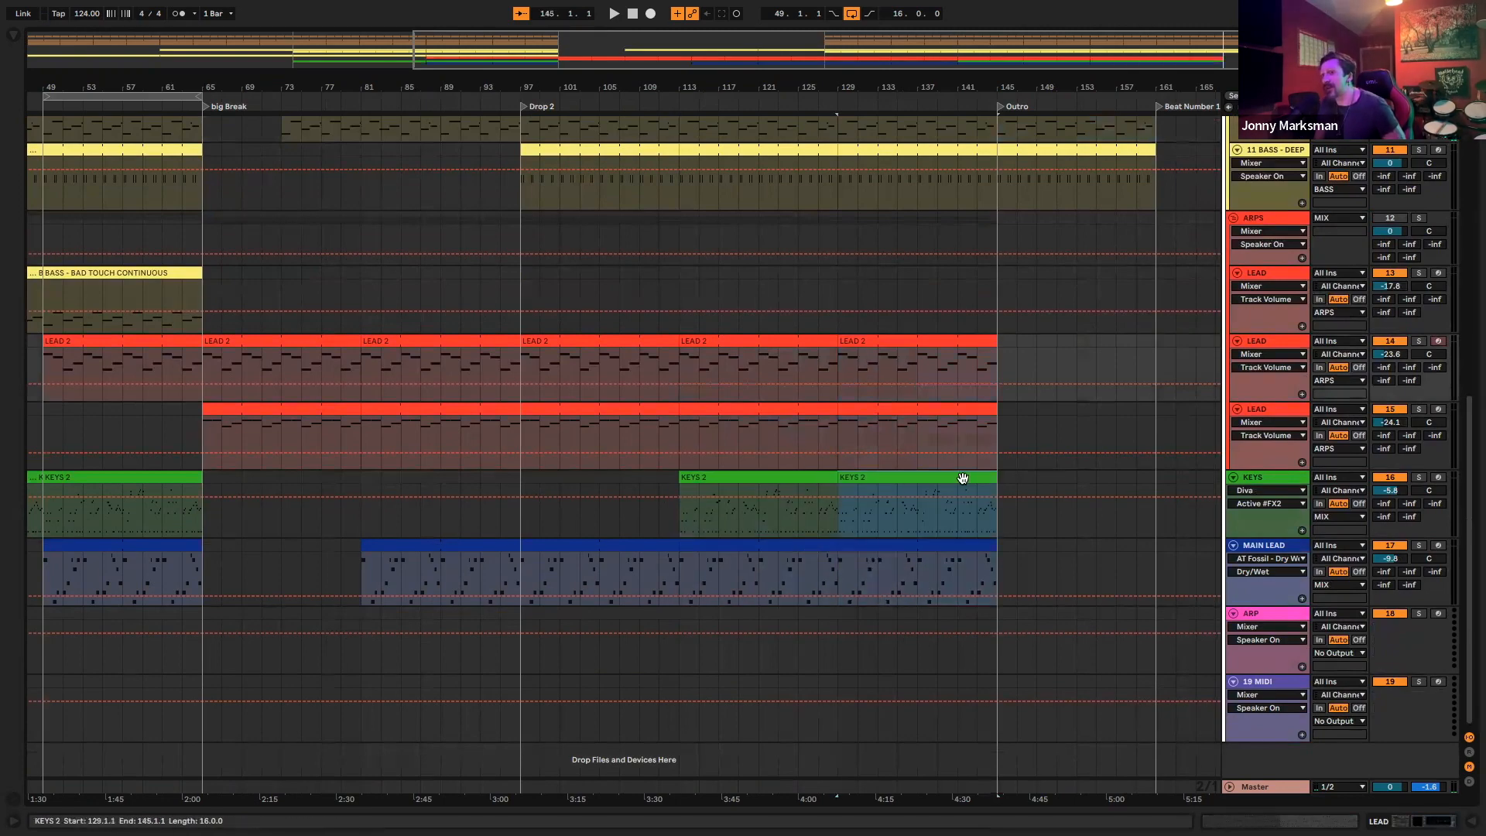
scroll(957, 479, up, 6)
scroll(957, 479, up, 5)
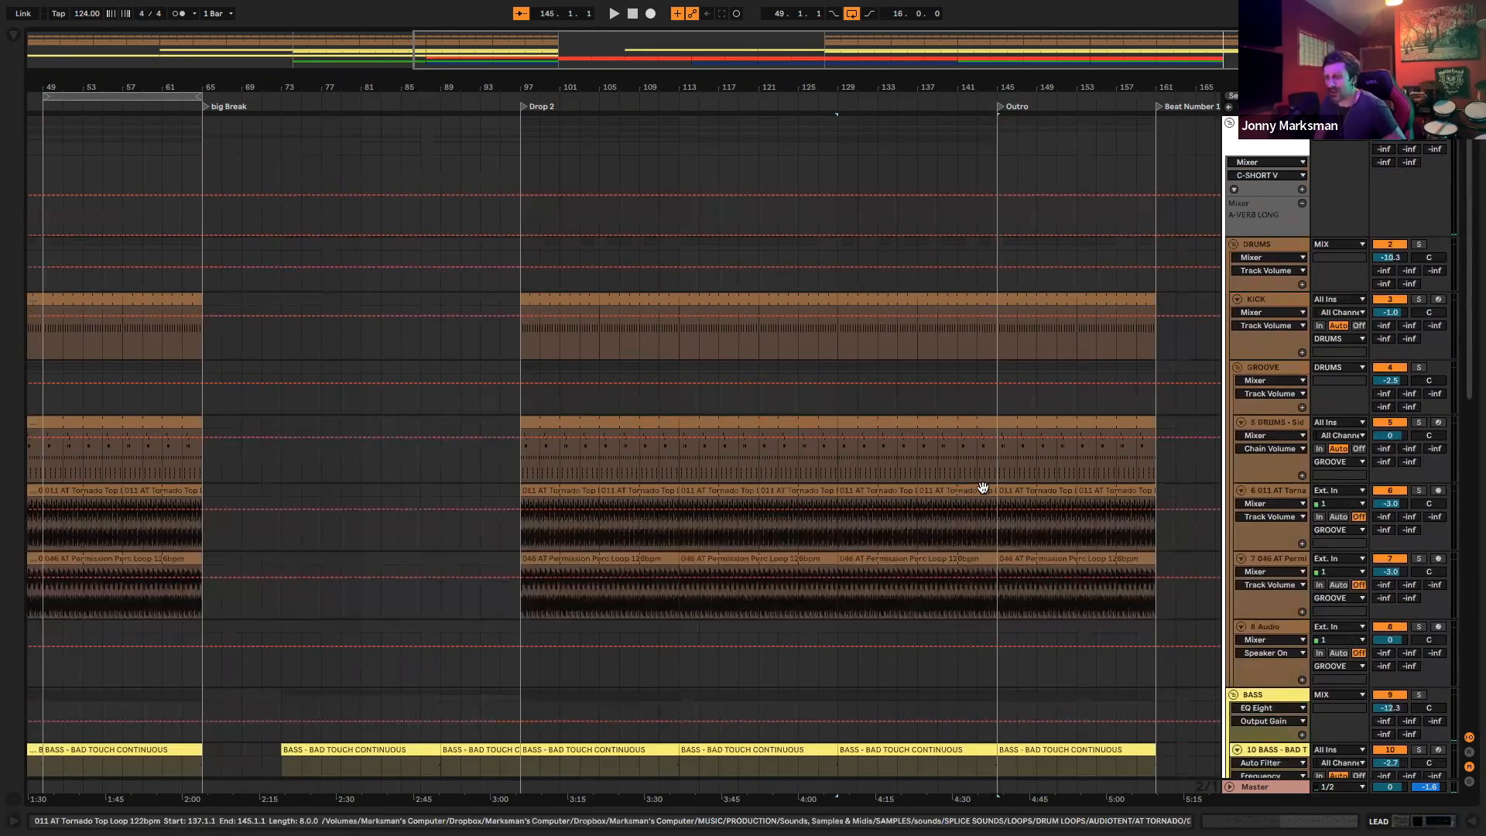
scroll(979, 488, left, 5)
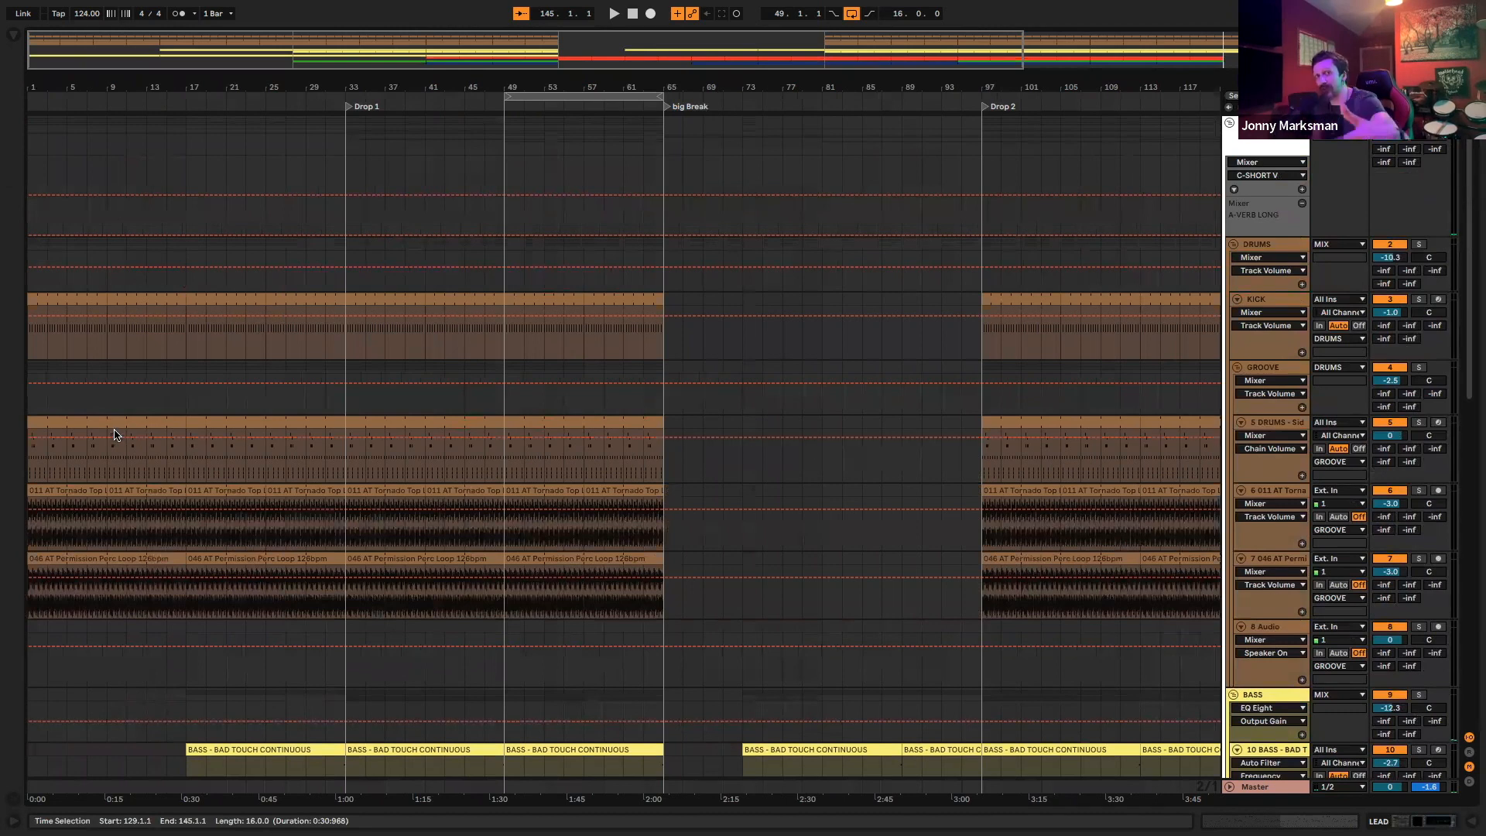
Delete the snare notes around C#1 from the DRUMS - Side Thought clip in bars 1 to 17 and close the Solid Bus Comp windows
click(180, 508)
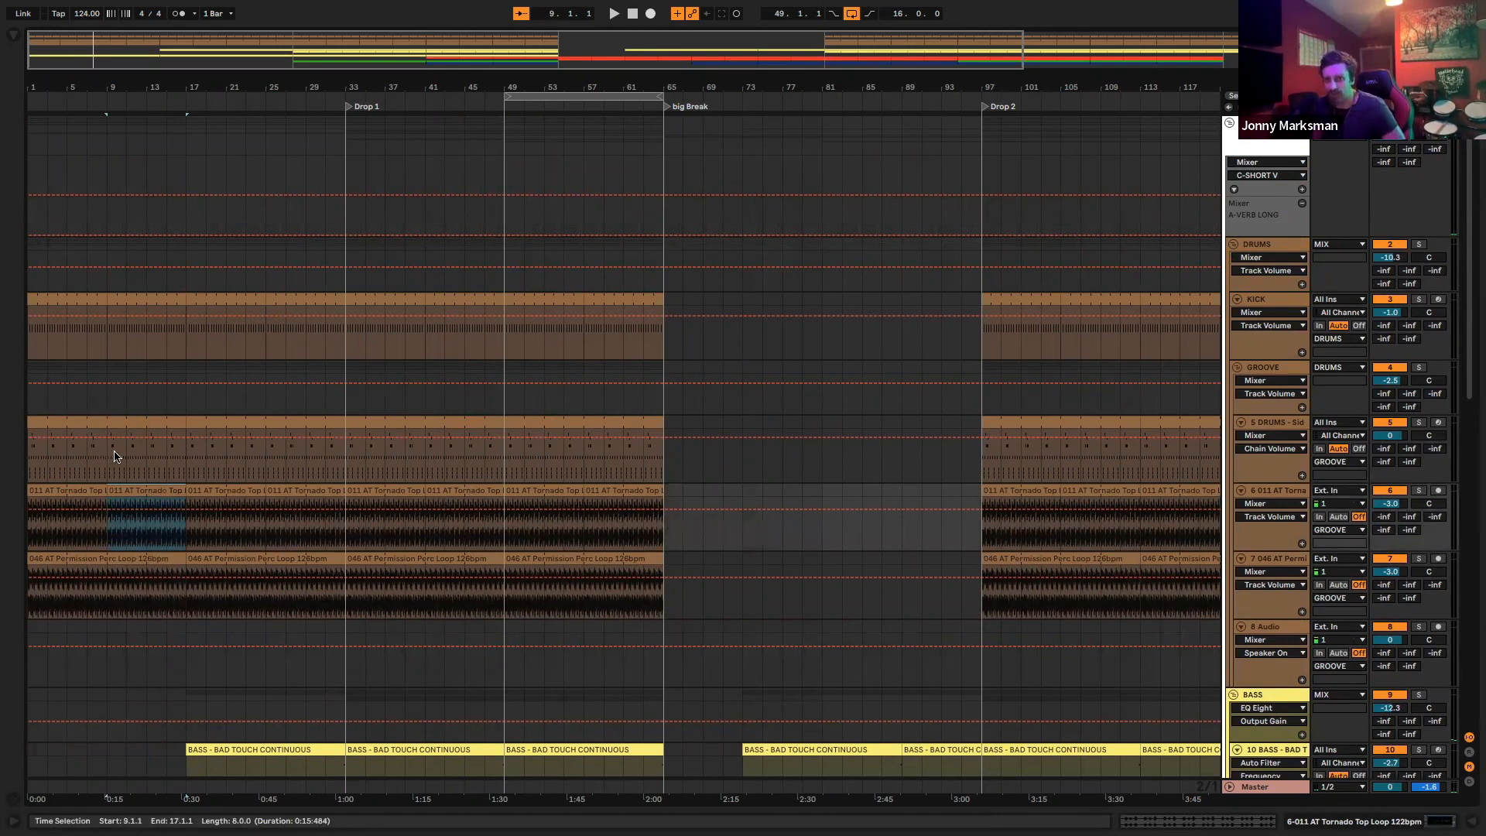
double_click(178, 427)
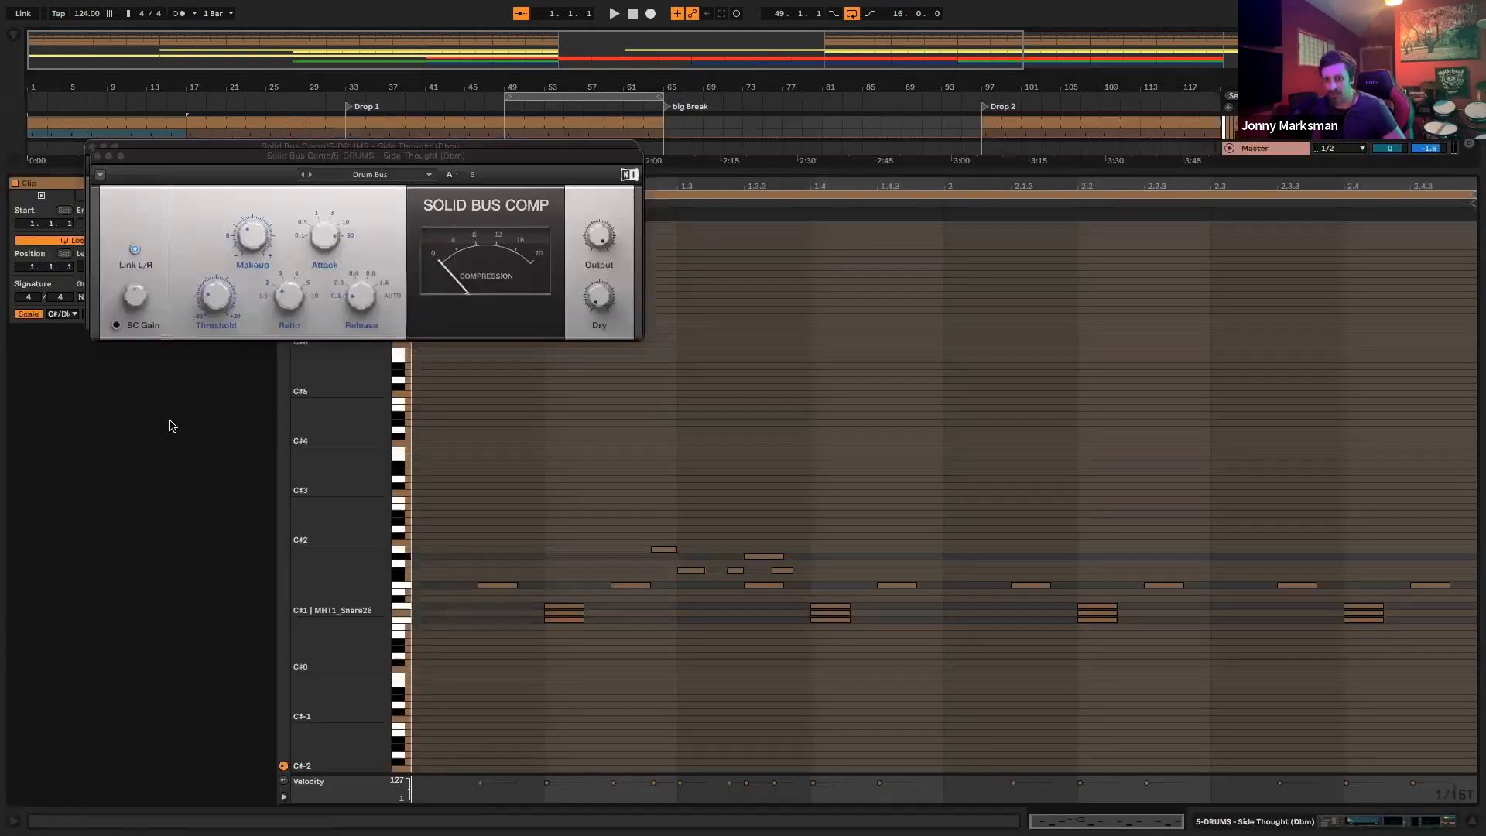
drag(398, 621, 402, 606)
key(Delete)
key(super+alt+l)
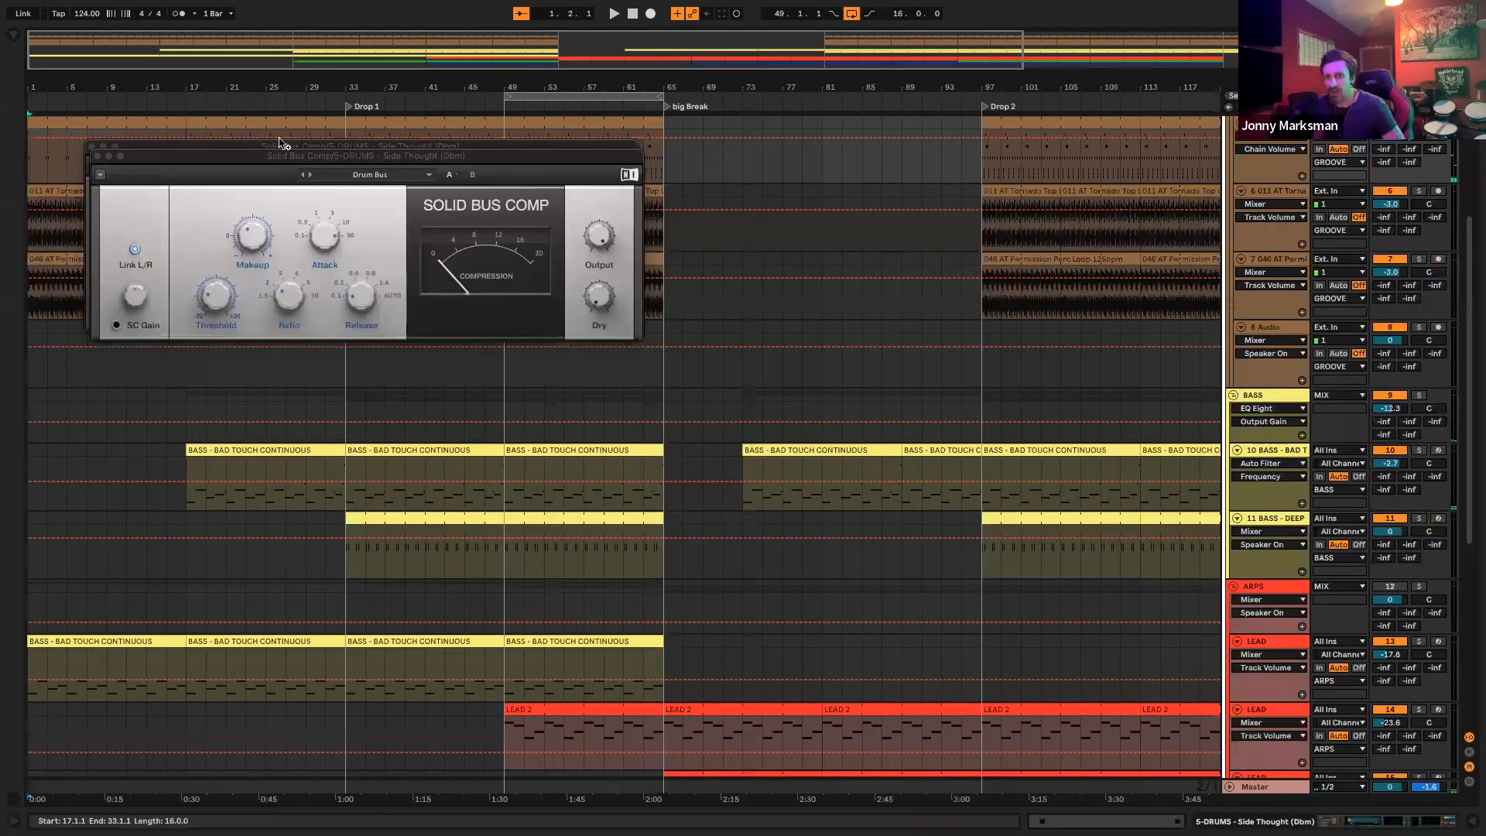
click(97, 156)
click(91, 147)
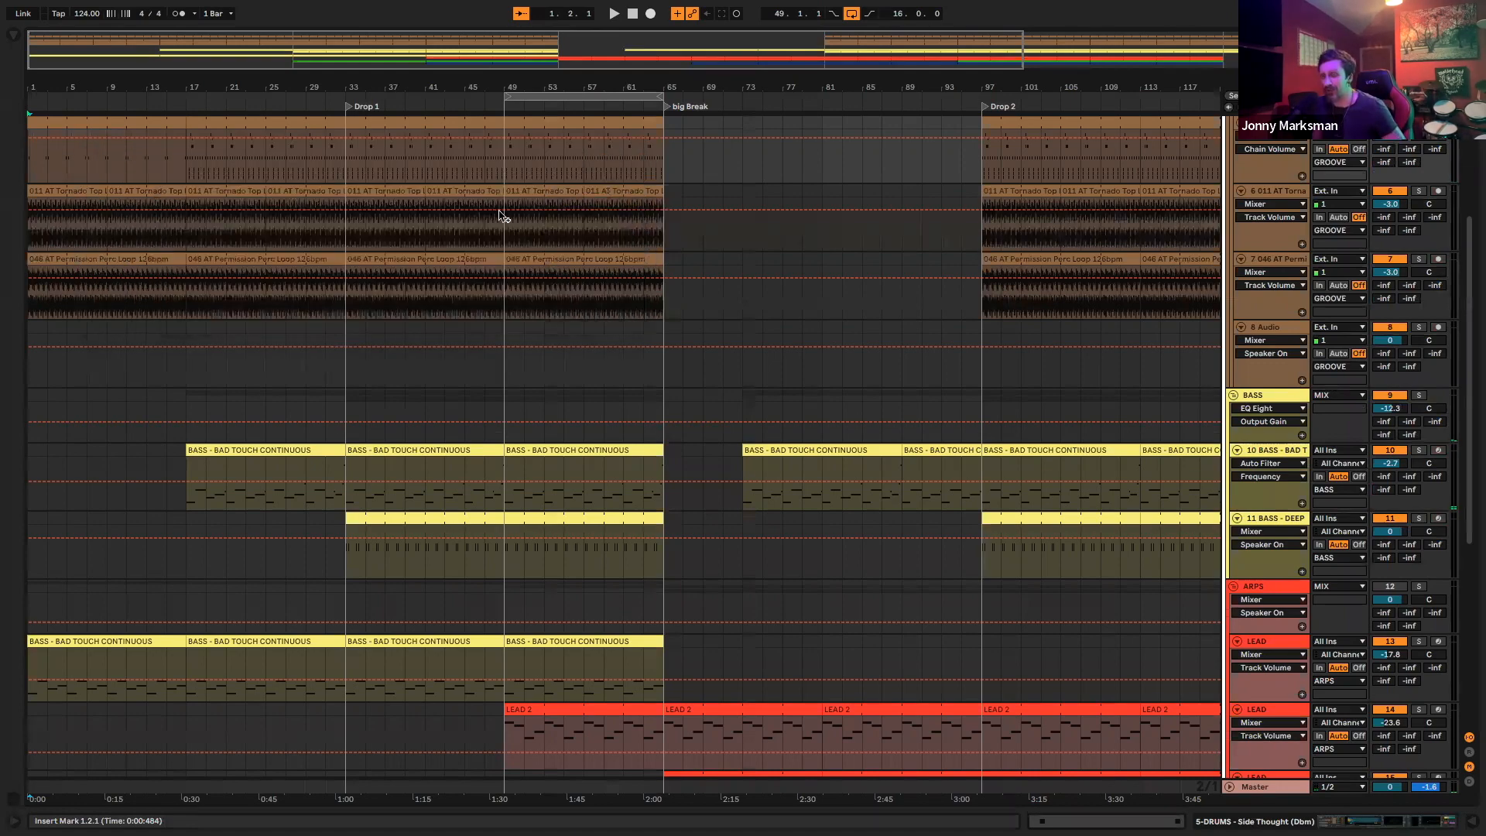
Review the whole arrangement from the drums down to the main lead, from the intro through to the outro
scroll(504, 219, up, 5)
drag(799, 87, 578, 66)
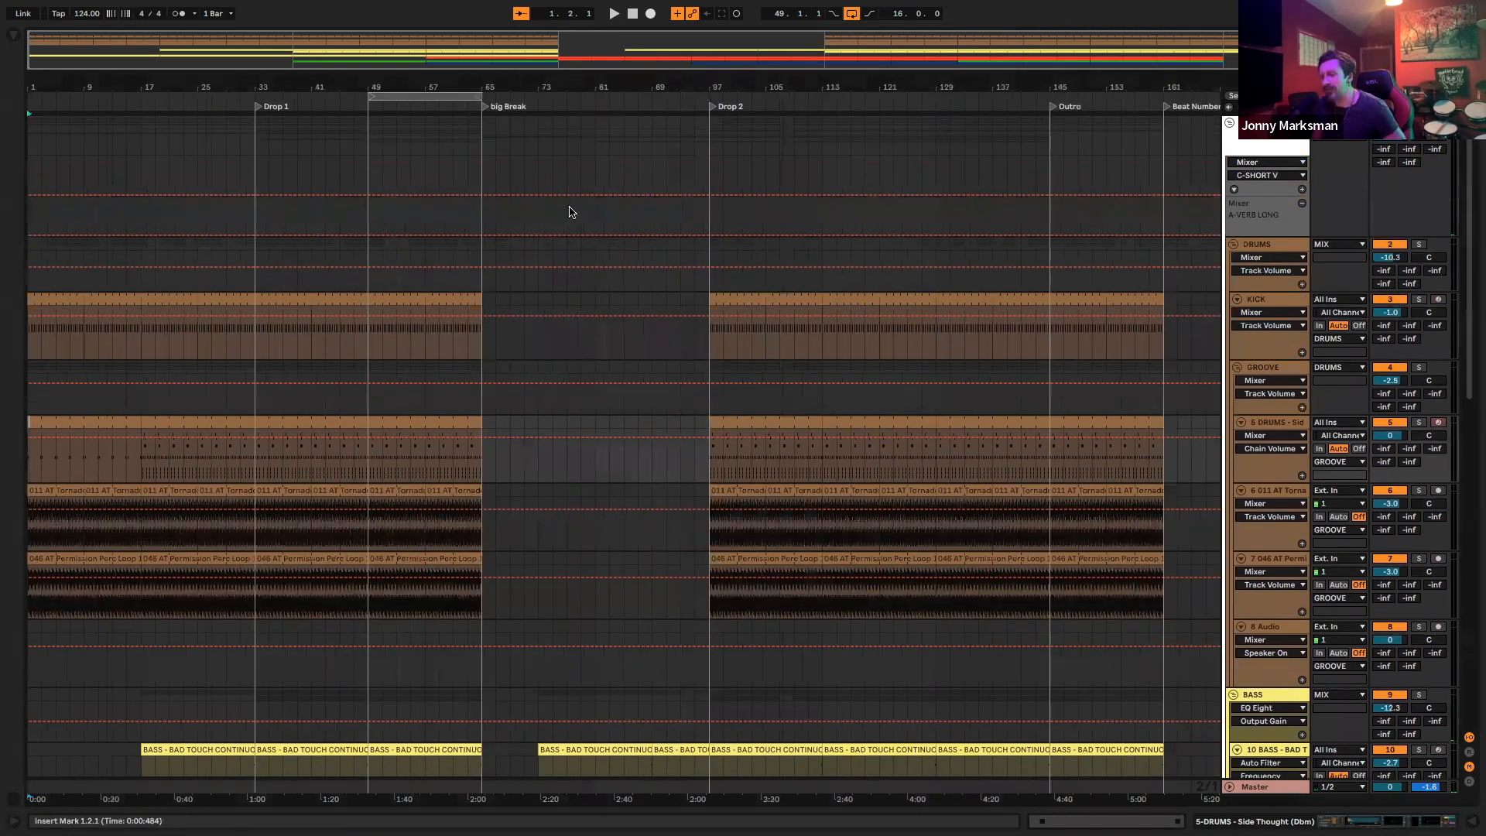
scroll(582, 246, down, 10)
scroll(576, 249, up, 1)
scroll(573, 250, up, 10)
scroll(565, 249, down, 10)
scroll(566, 249, up, 8)
scroll(566, 251, down, 2)
scroll(566, 252, down, 12)
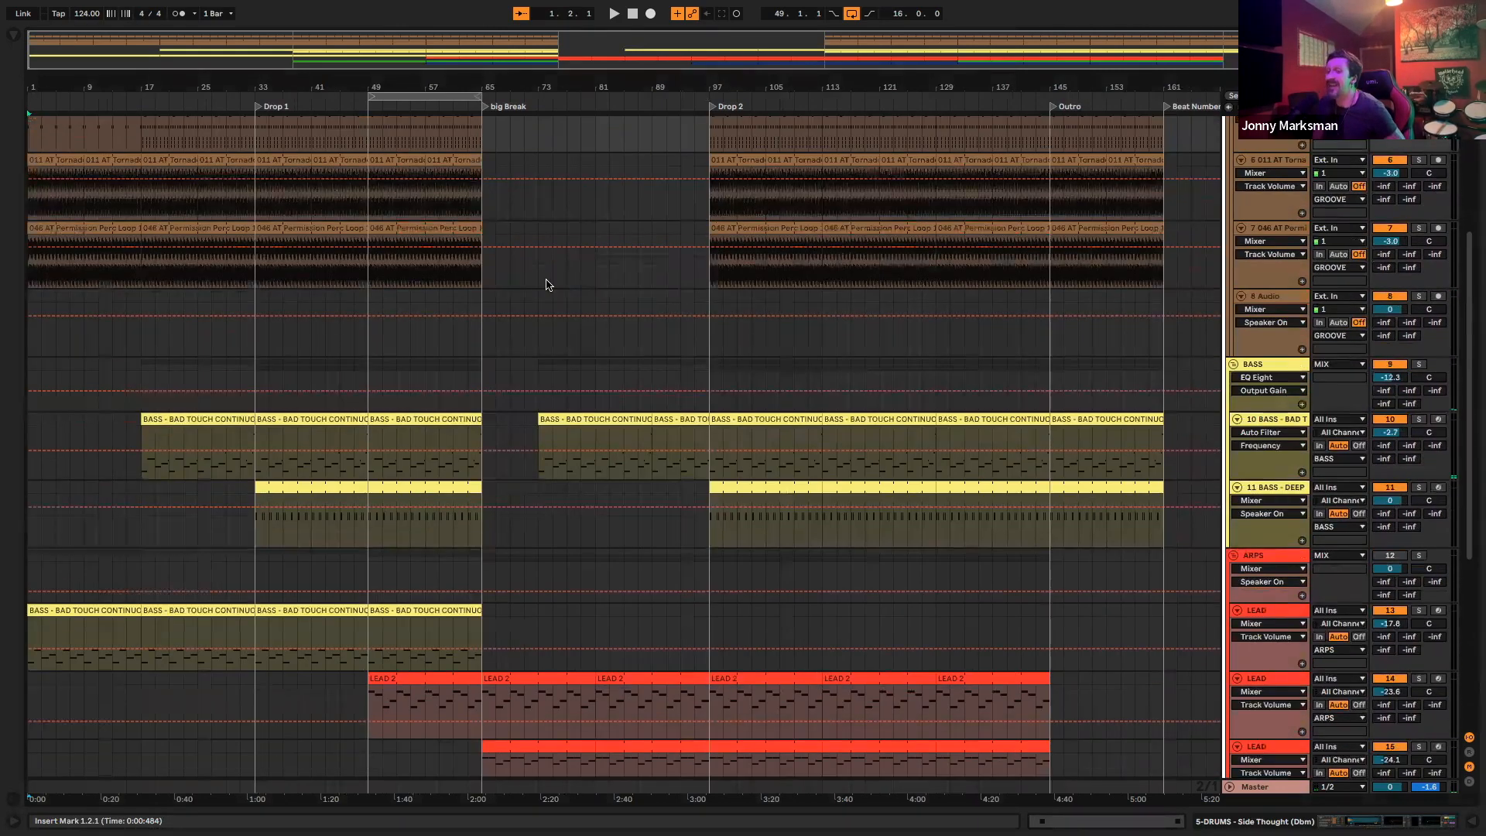
scroll(505, 282, up, 4)
scroll(310, 273, up, 6)
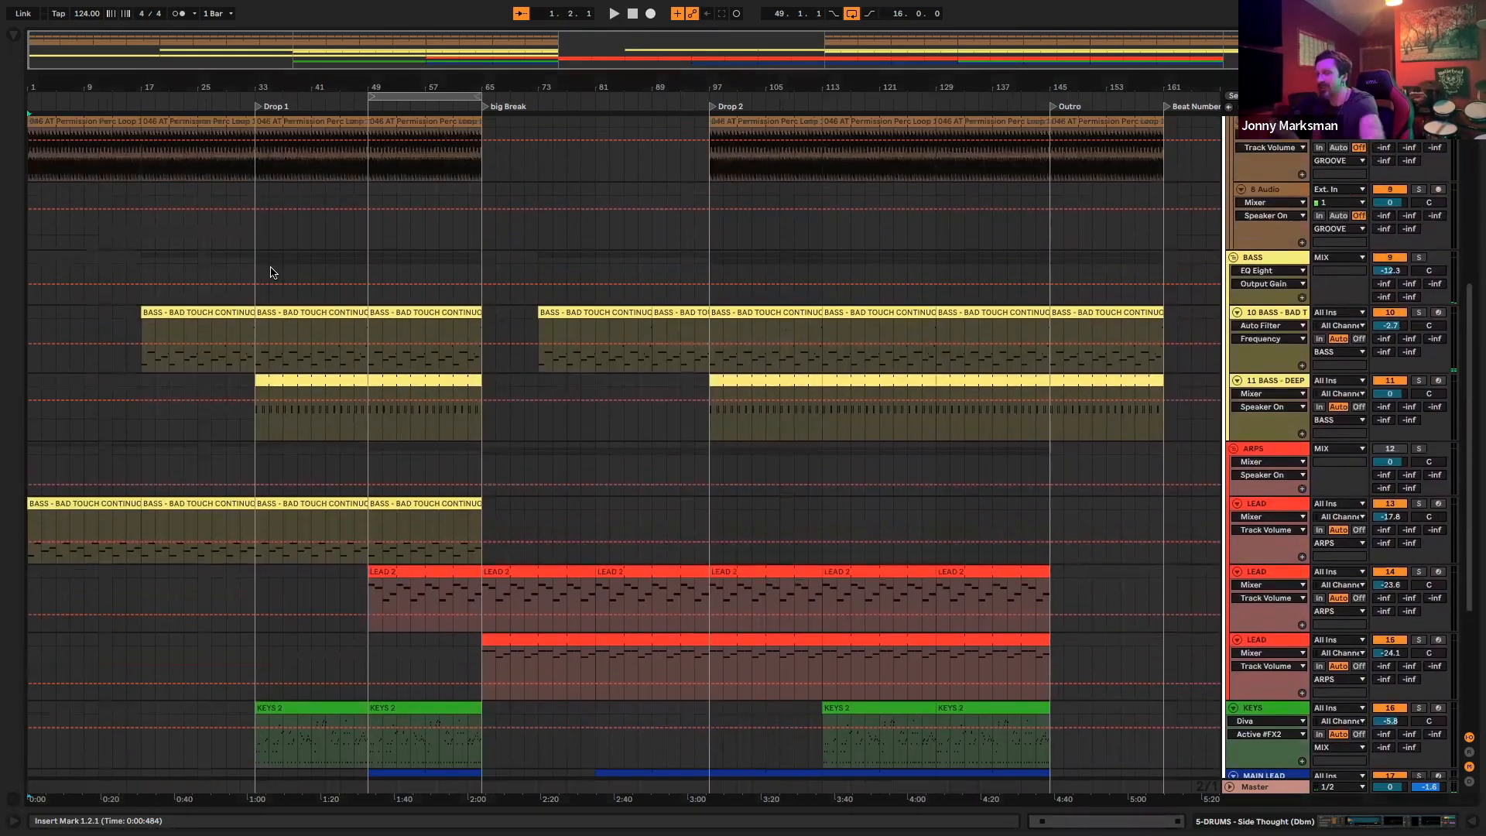
scroll(310, 274, down, 2)
scroll(309, 272, down, 5)
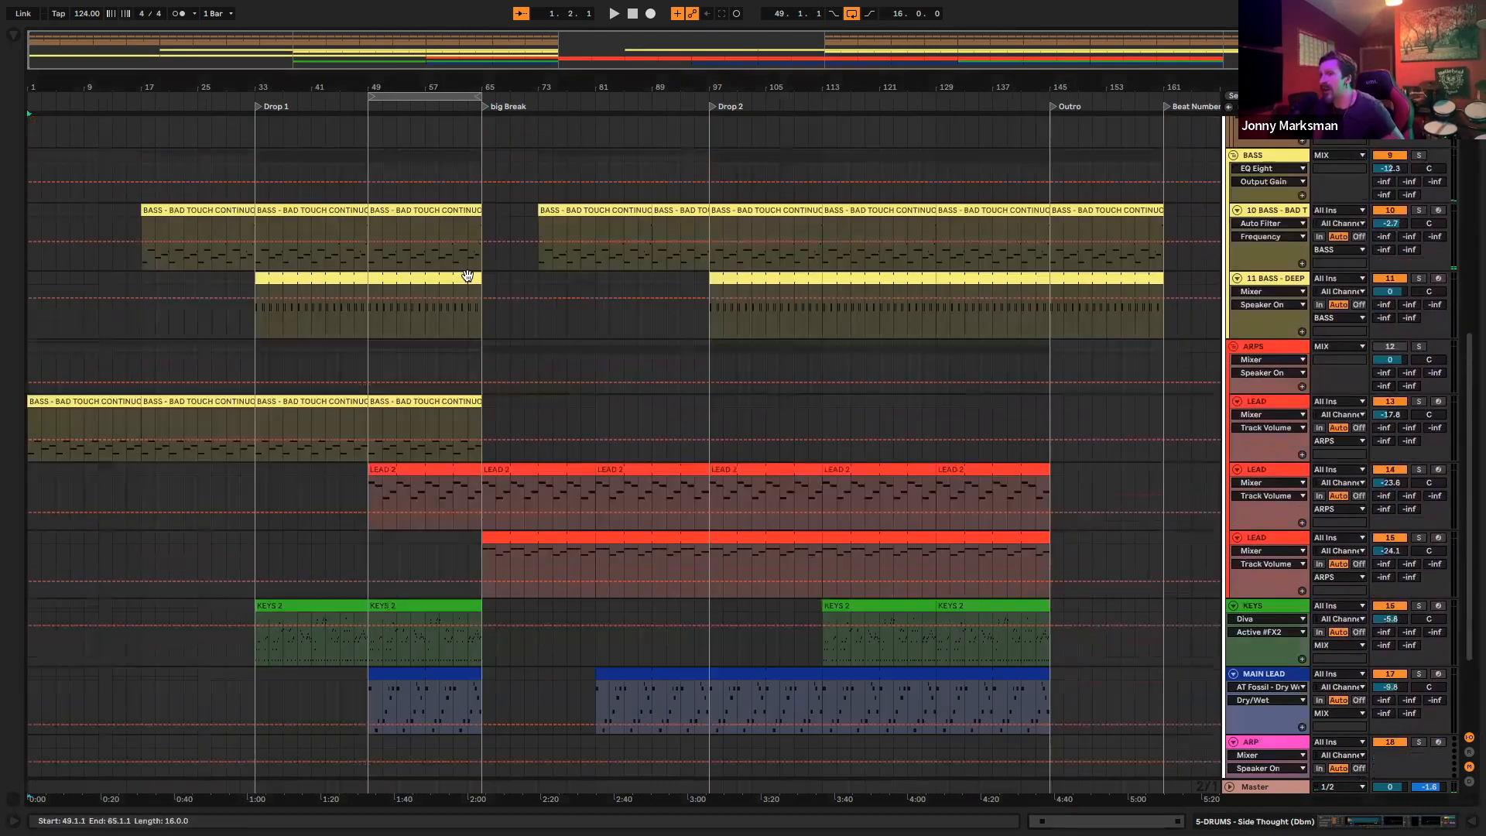
Show the device chain of the BAD TOUCH bass track and lower its Auto Filter frequency to 126 Hz
scroll(858, 307, up, 1)
click(1262, 256)
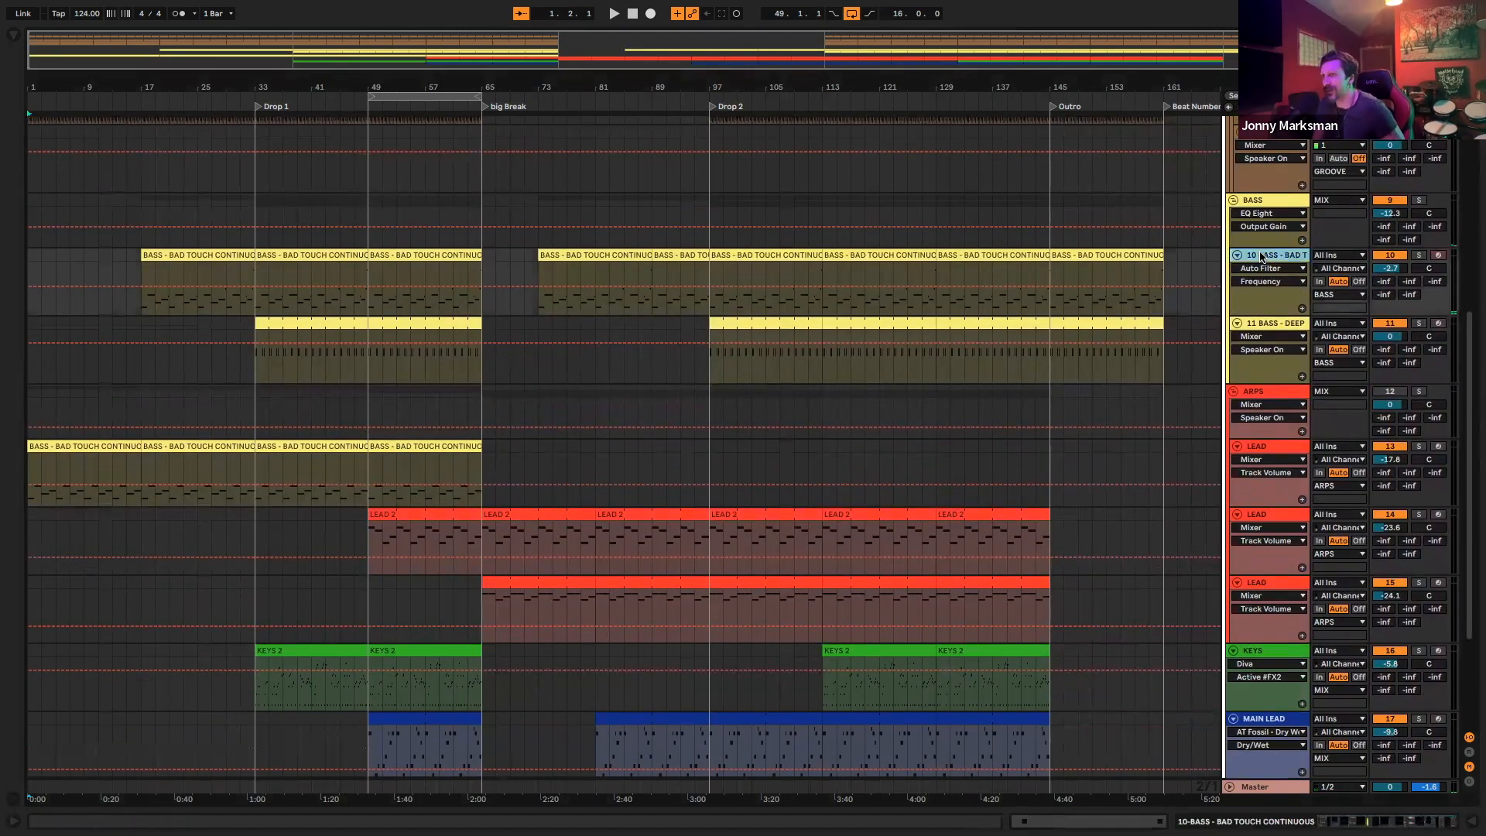
double_click(1262, 256)
scroll(1242, 695, right, 10)
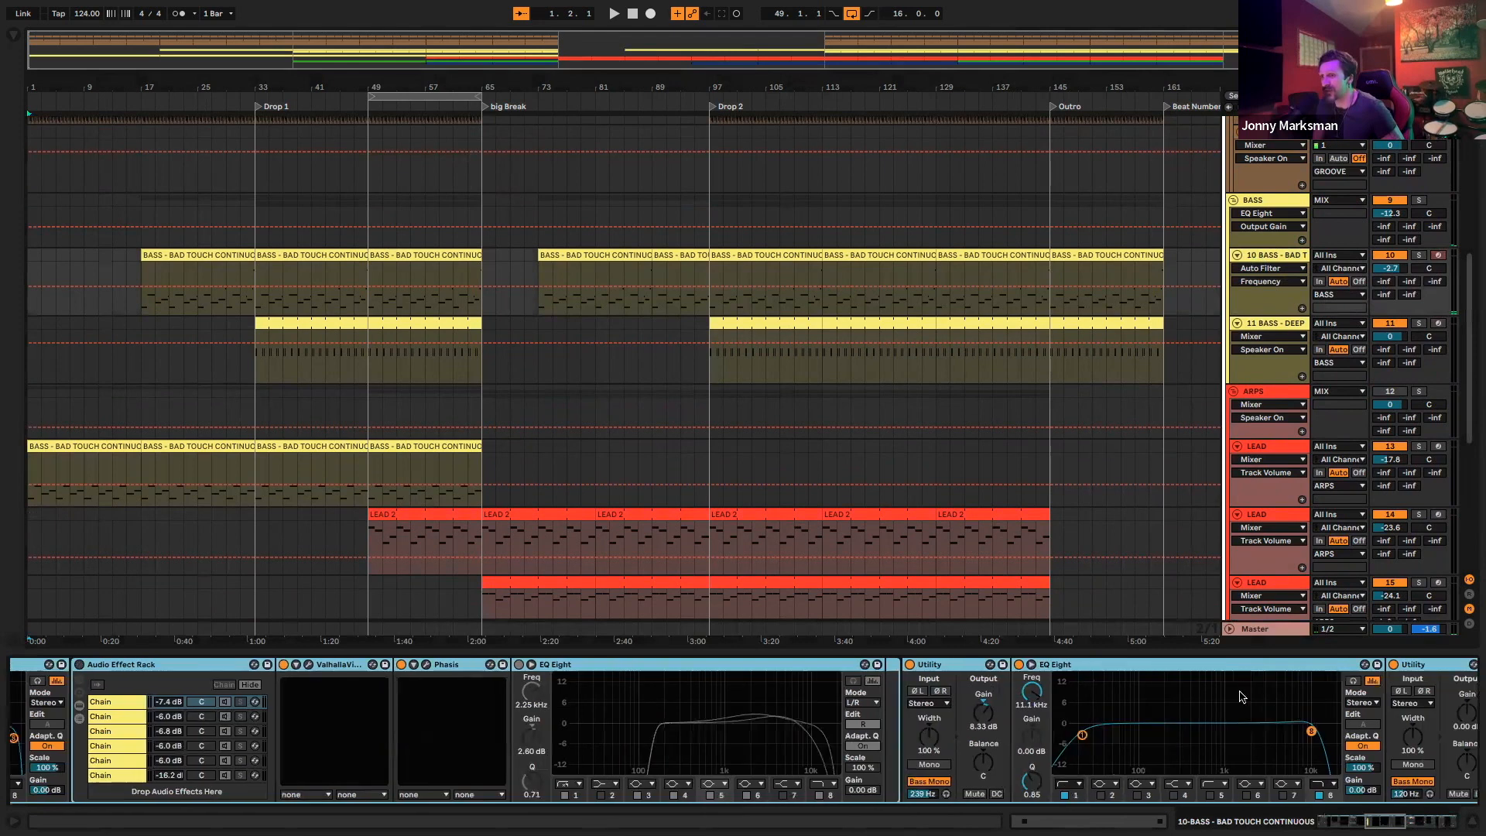
scroll(1216, 720, right, 10)
drag(544, 717, 545, 732)
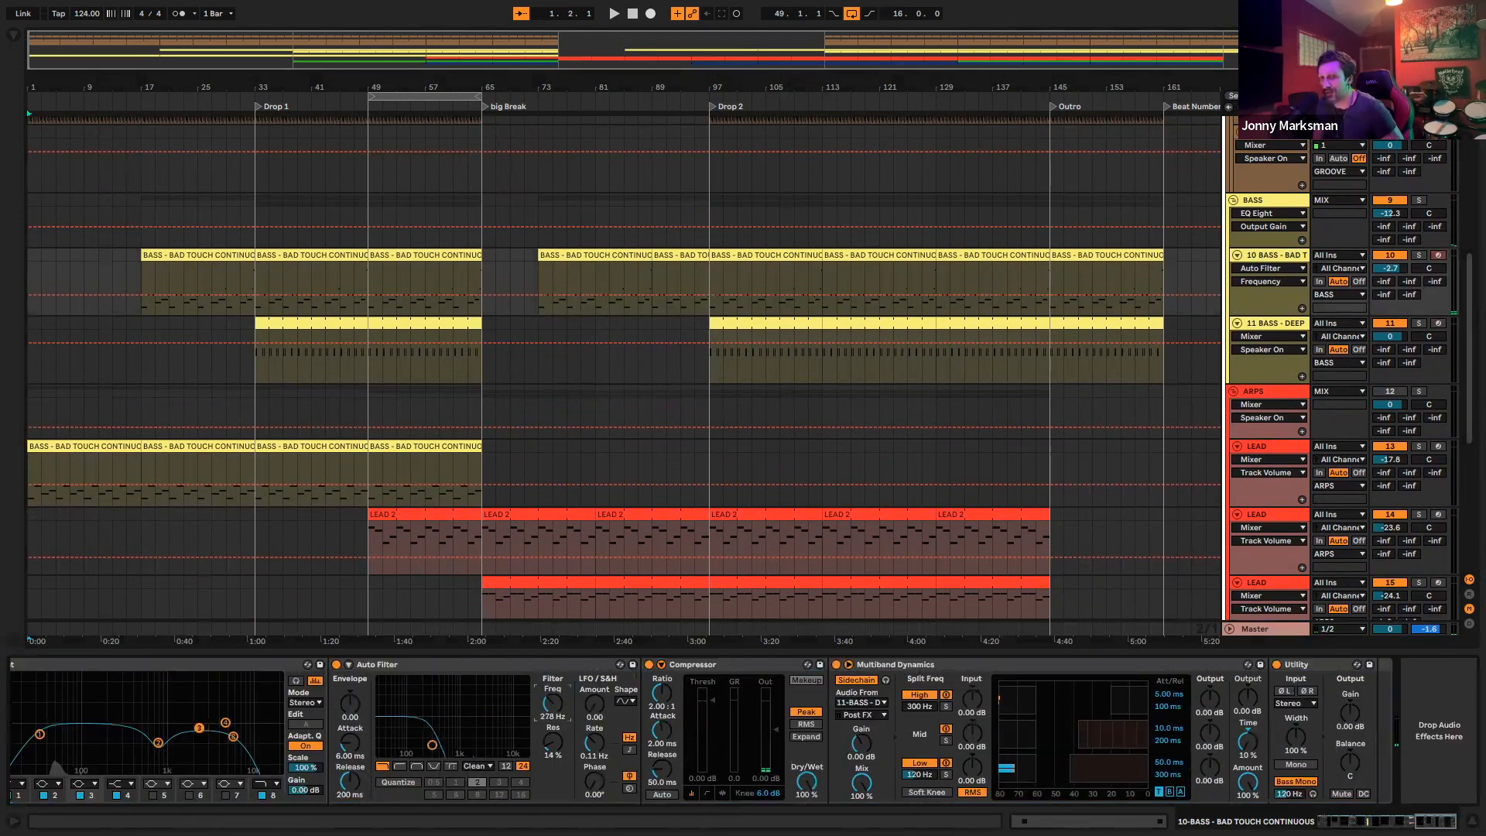
Automate the BAD TOUCH bass filter frequency in a new lane, curving from 126 Hz at bar 17 up to about 19.9 kHz at Drop 1
right_click(553, 707)
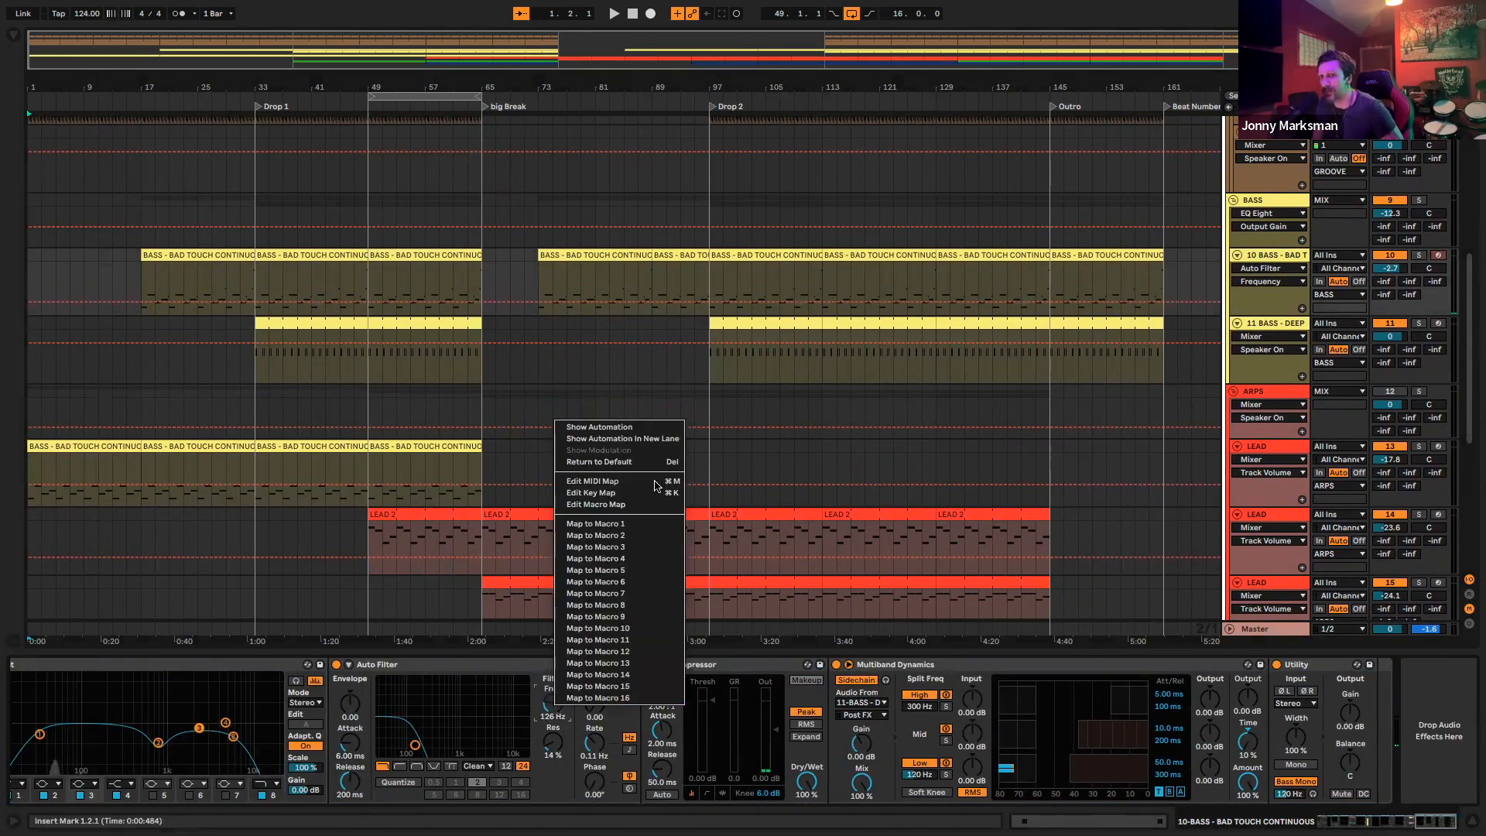
click(625, 442)
click(141, 302)
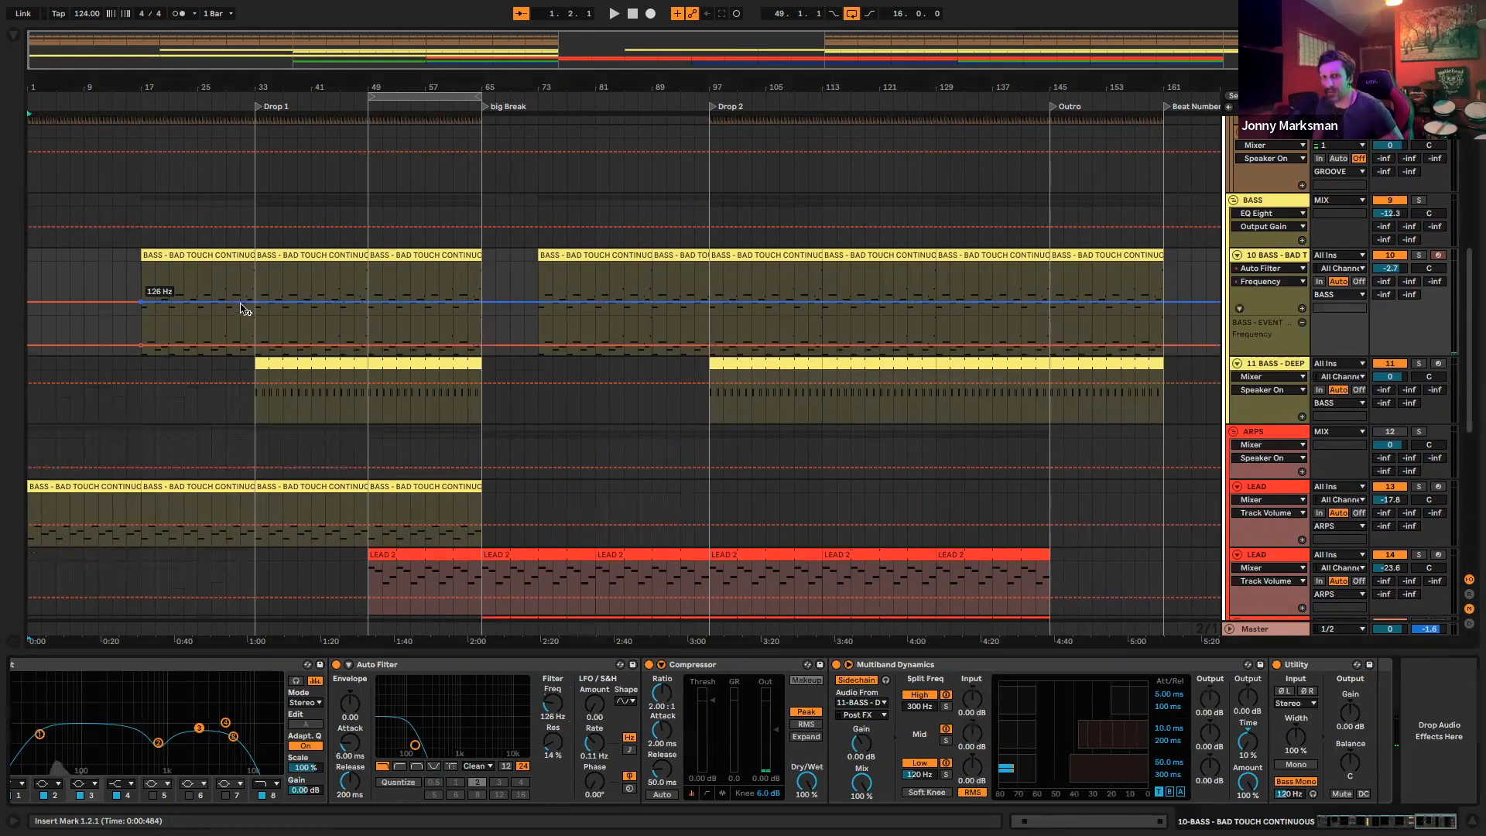
drag(255, 307, 256, 265)
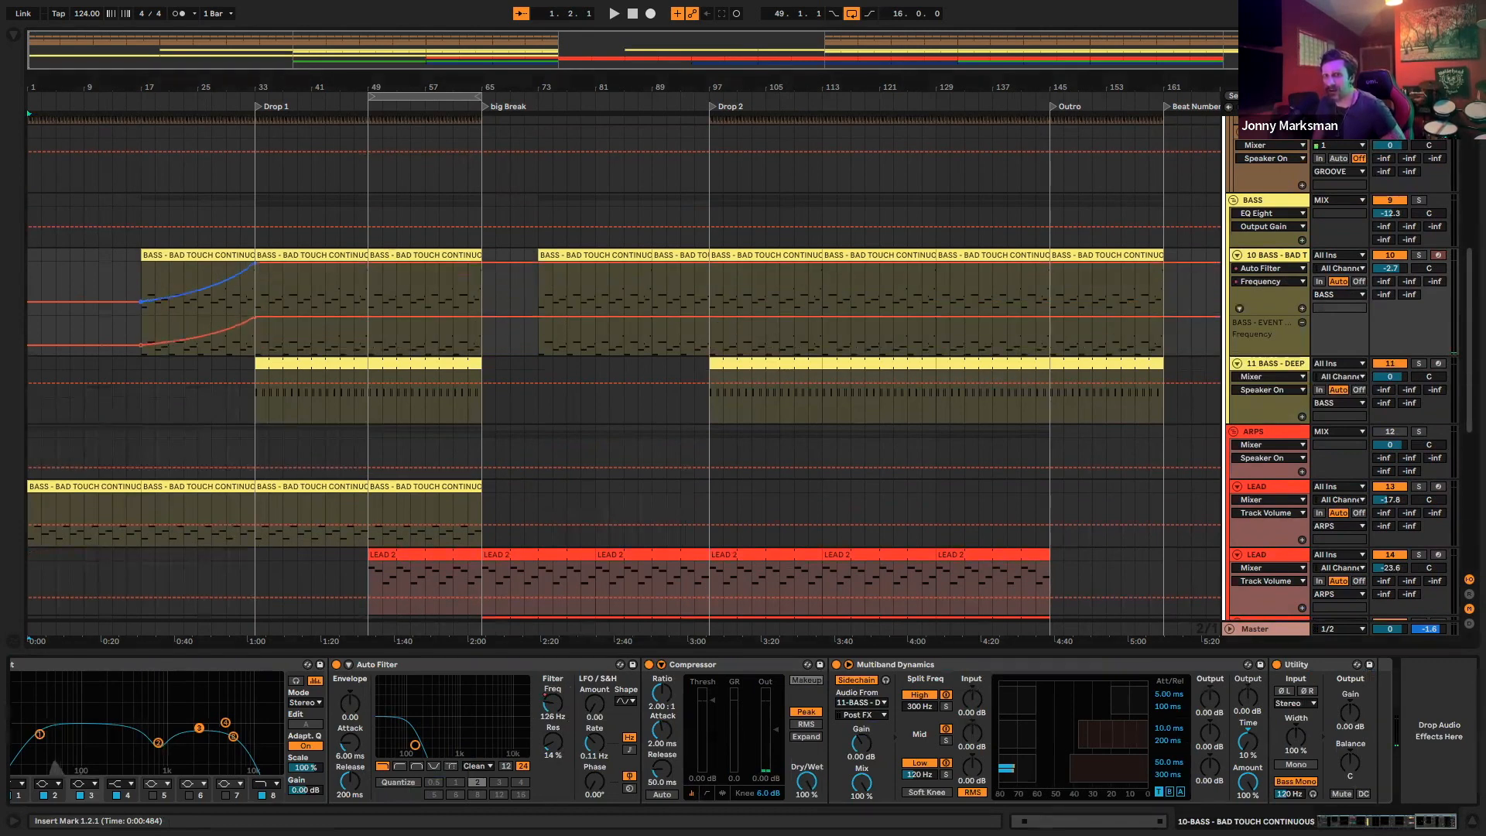
Activate the ARPS group and play from bar 13 to hear the bass filter rise into Drop 1
key(space)
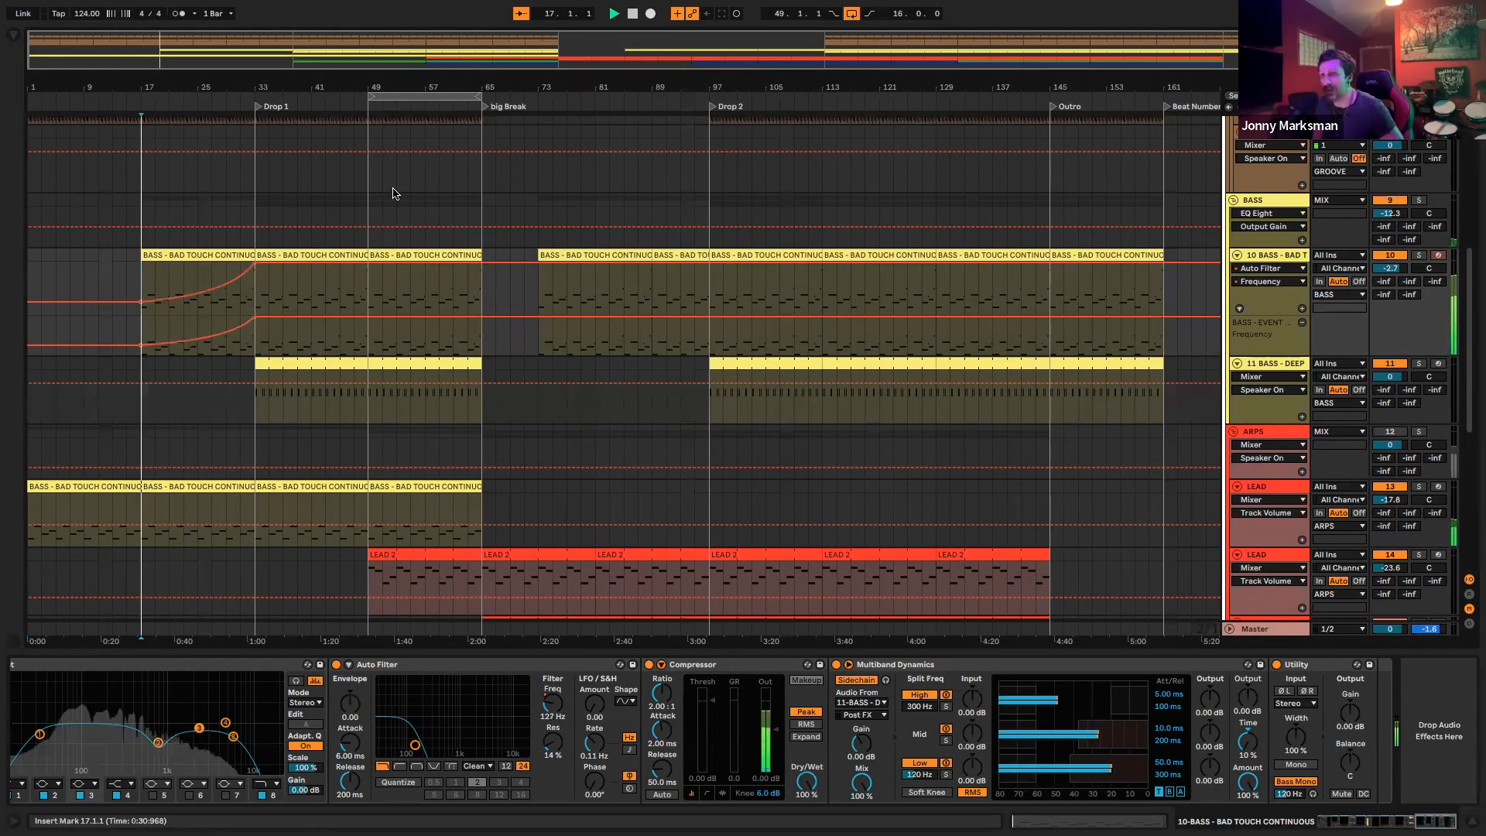
drag(225, 87, 232, 155)
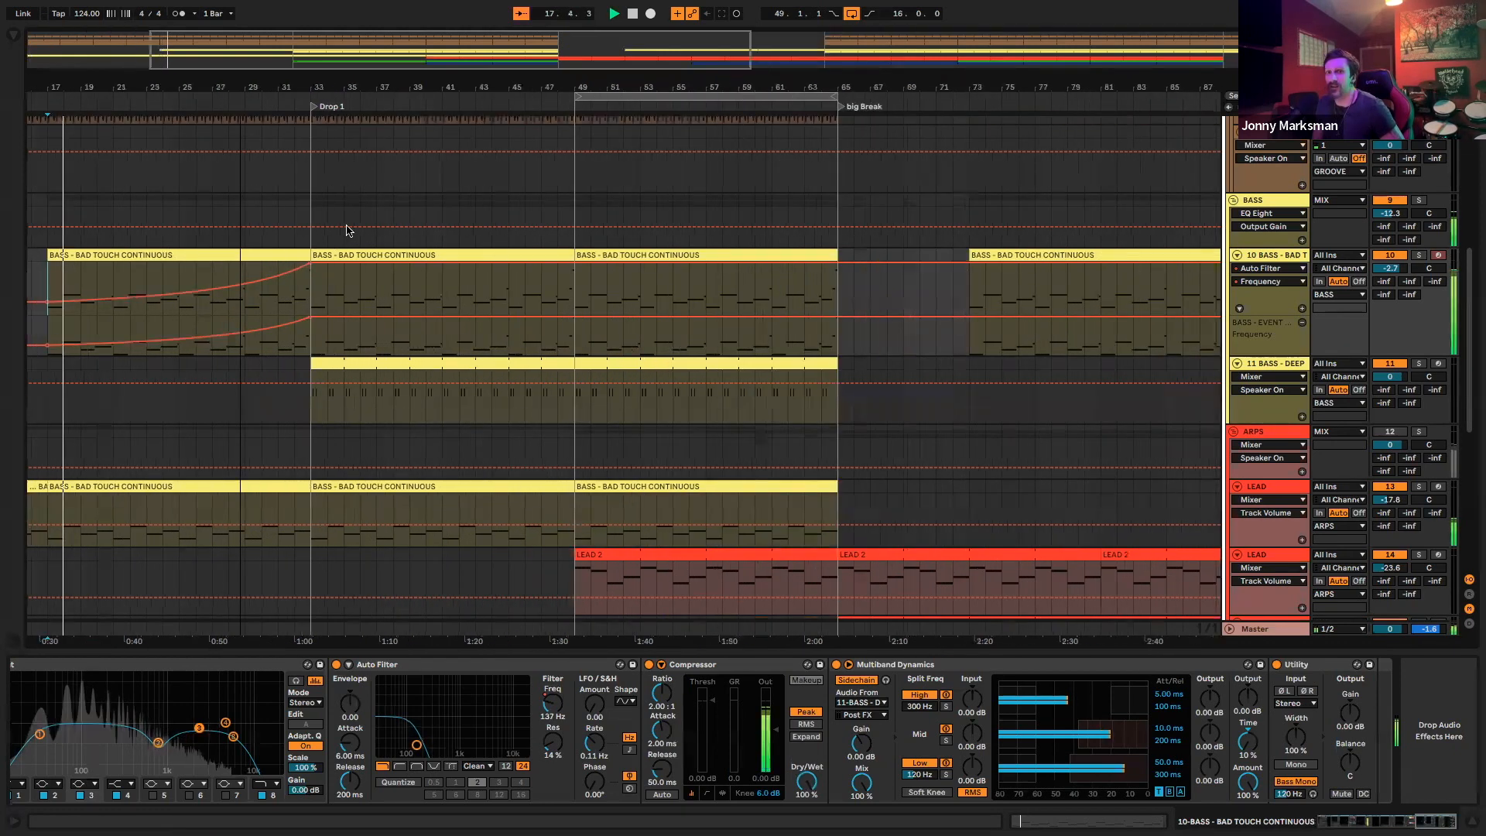
scroll(348, 229, left, 5)
click(228, 256)
key(space)
key(space)
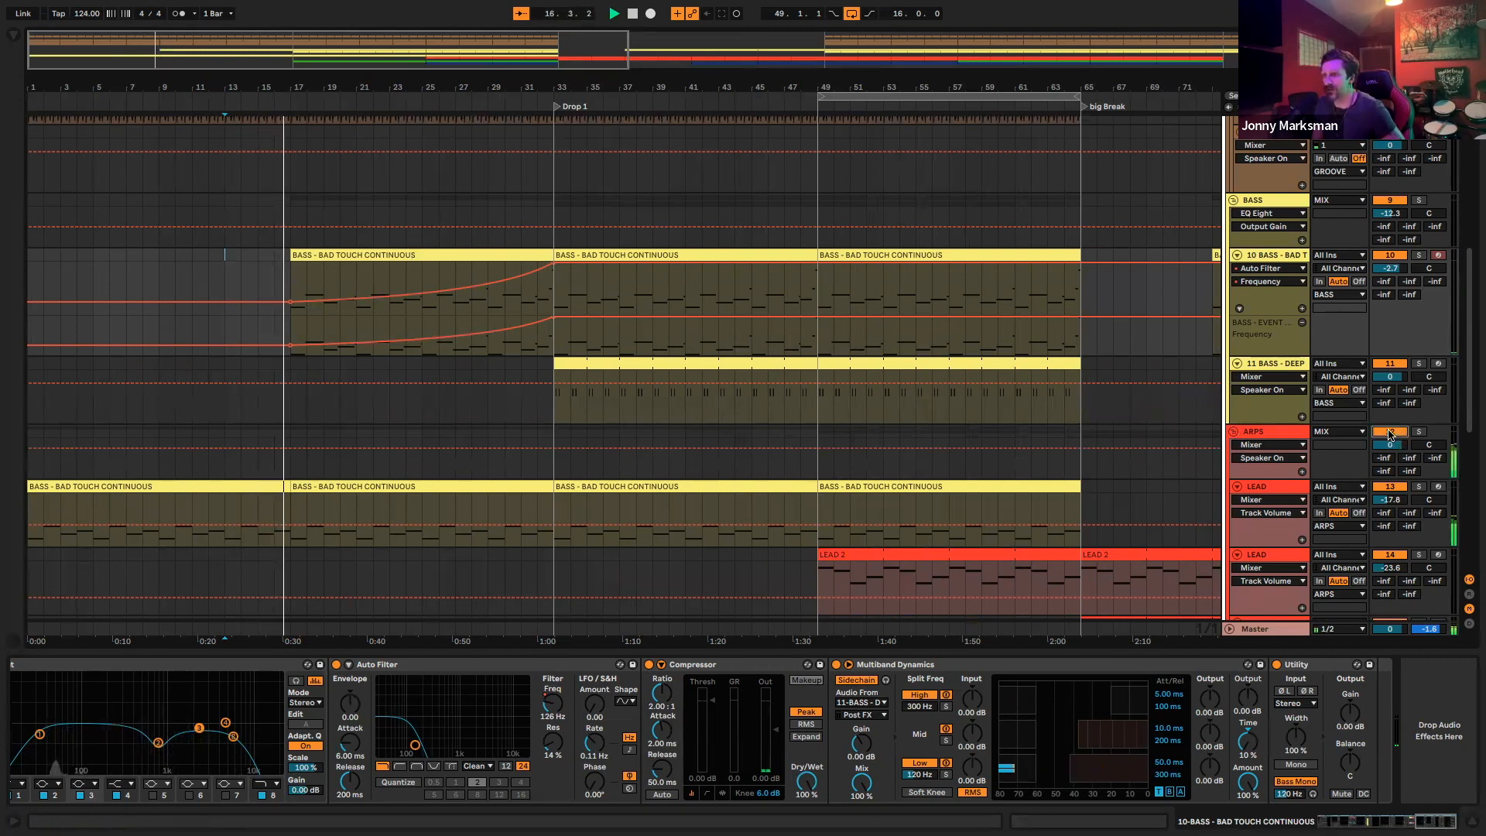
mouse_move(454, 8)
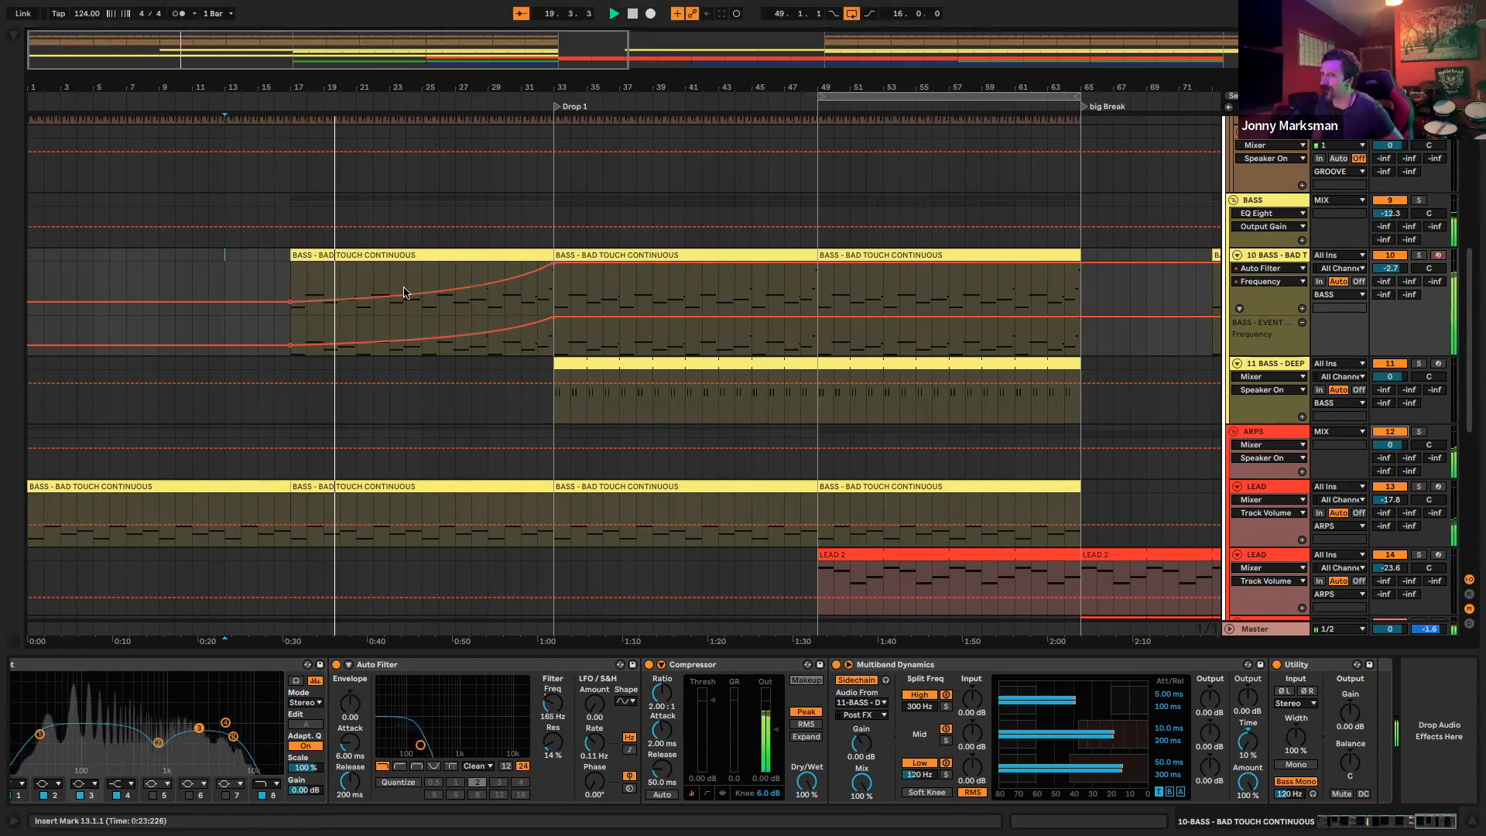
Open Diva on the first LEAD track and raise the high-cut band of the track's EQ Eight to 14.7 kHz
click(1262, 487)
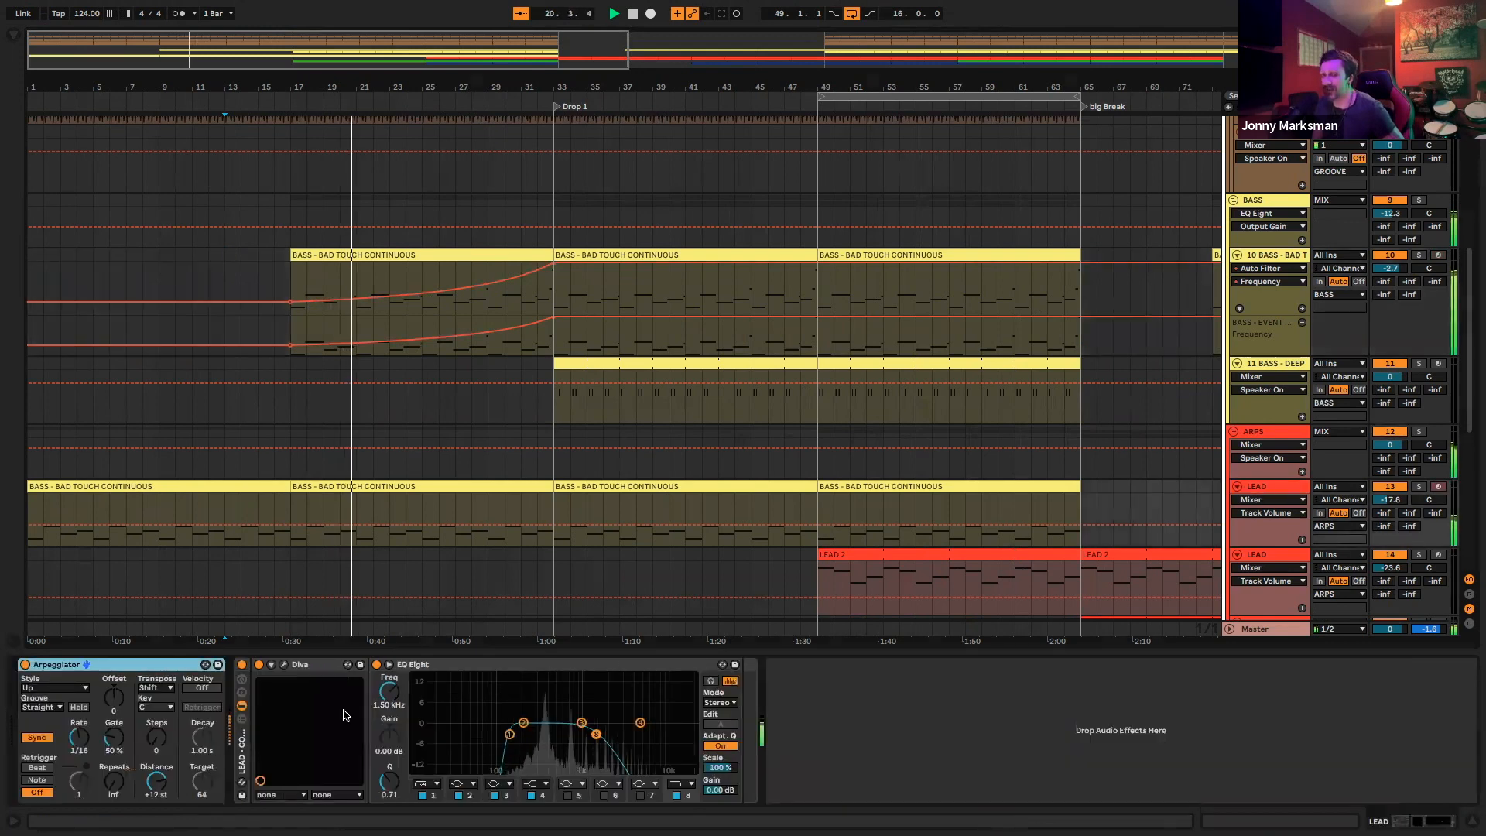
click(283, 664)
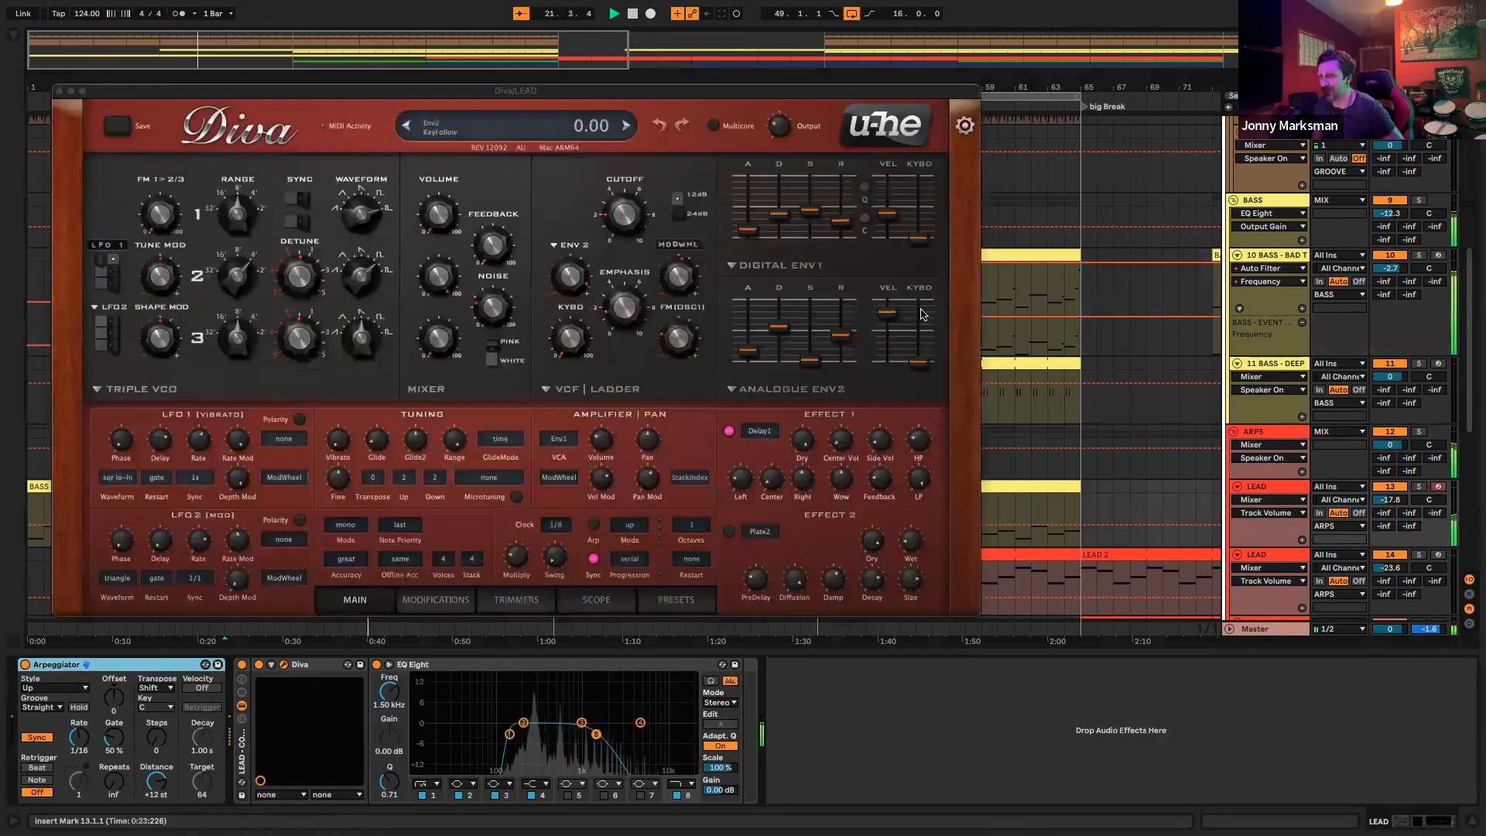
click(628, 218)
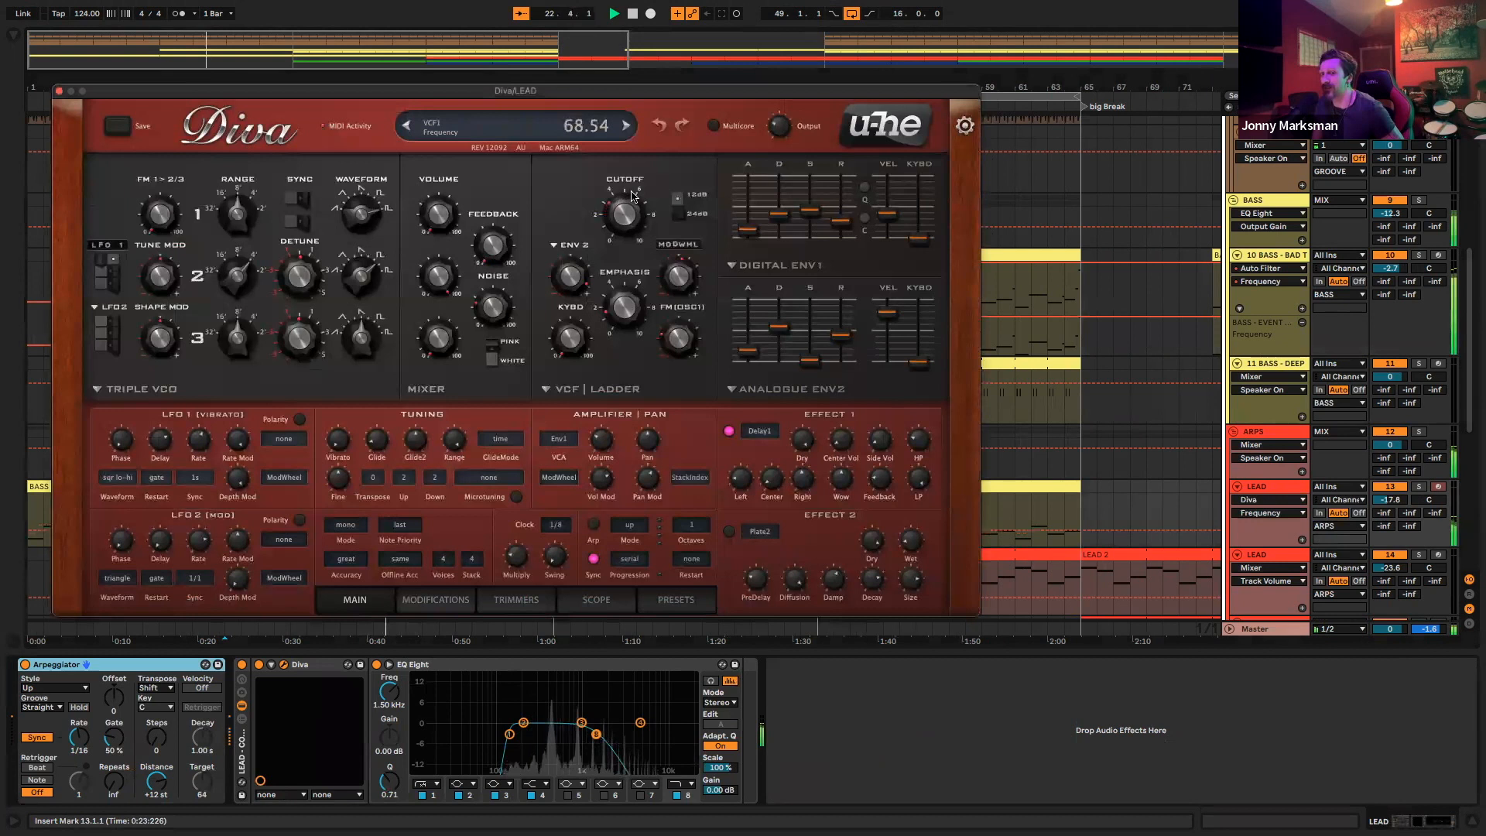
click(592, 736)
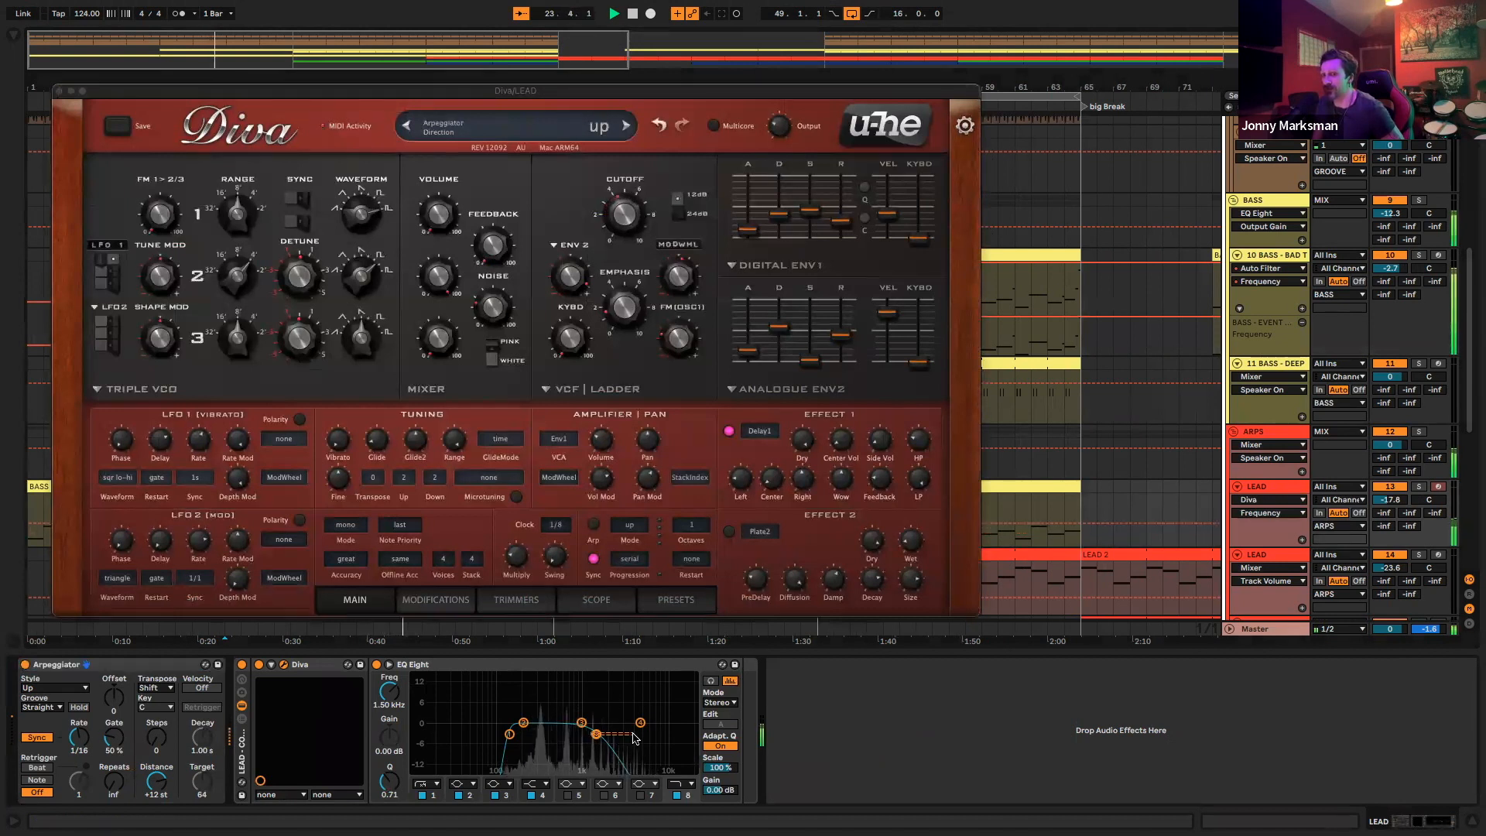
Try different cutoff, Env1 decay and release settings in the lead's Diva, restore them and close the plug-in
click(631, 197)
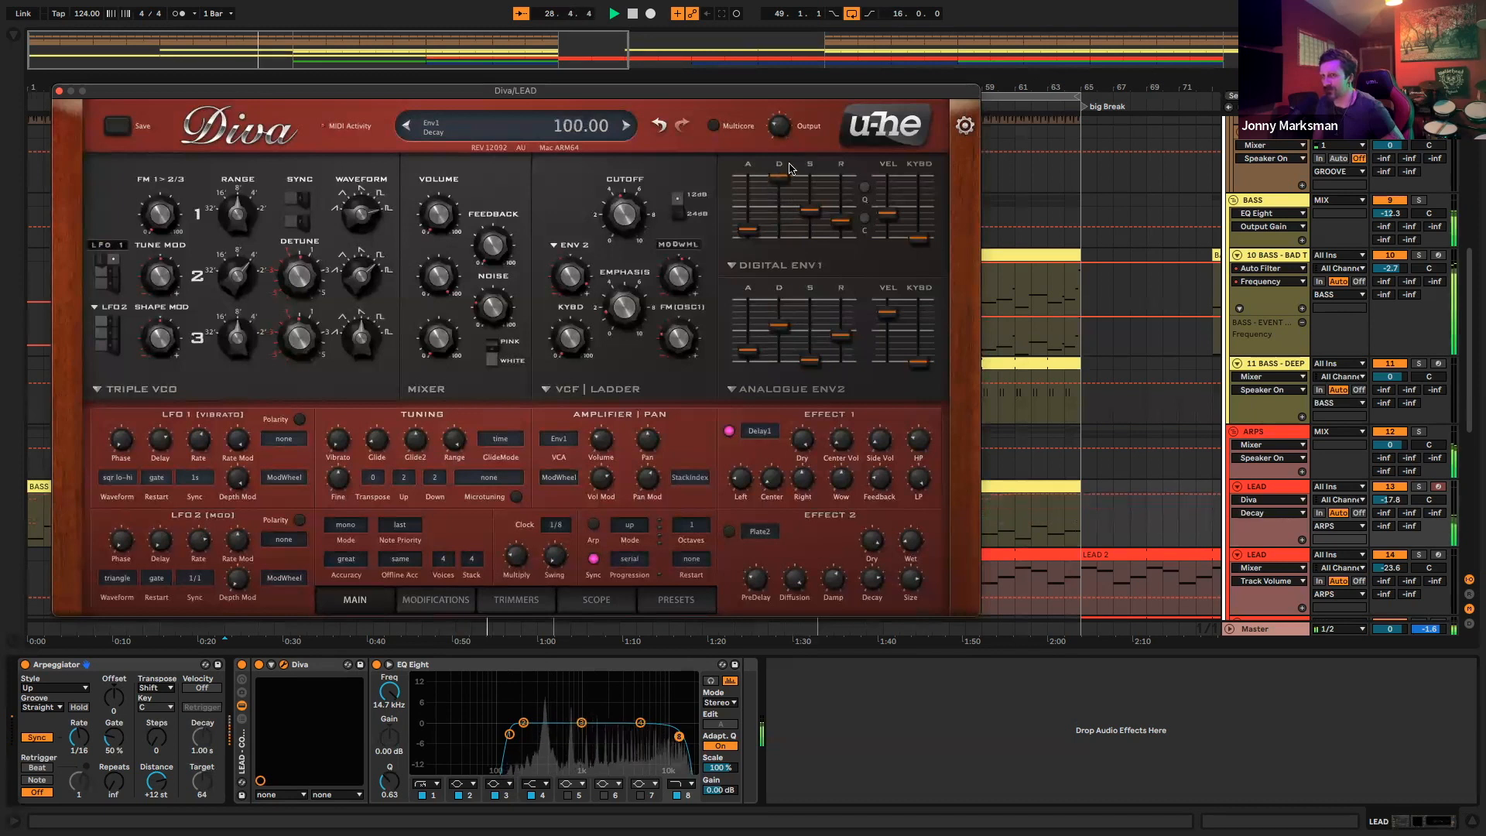
drag(840, 209, 846, 186)
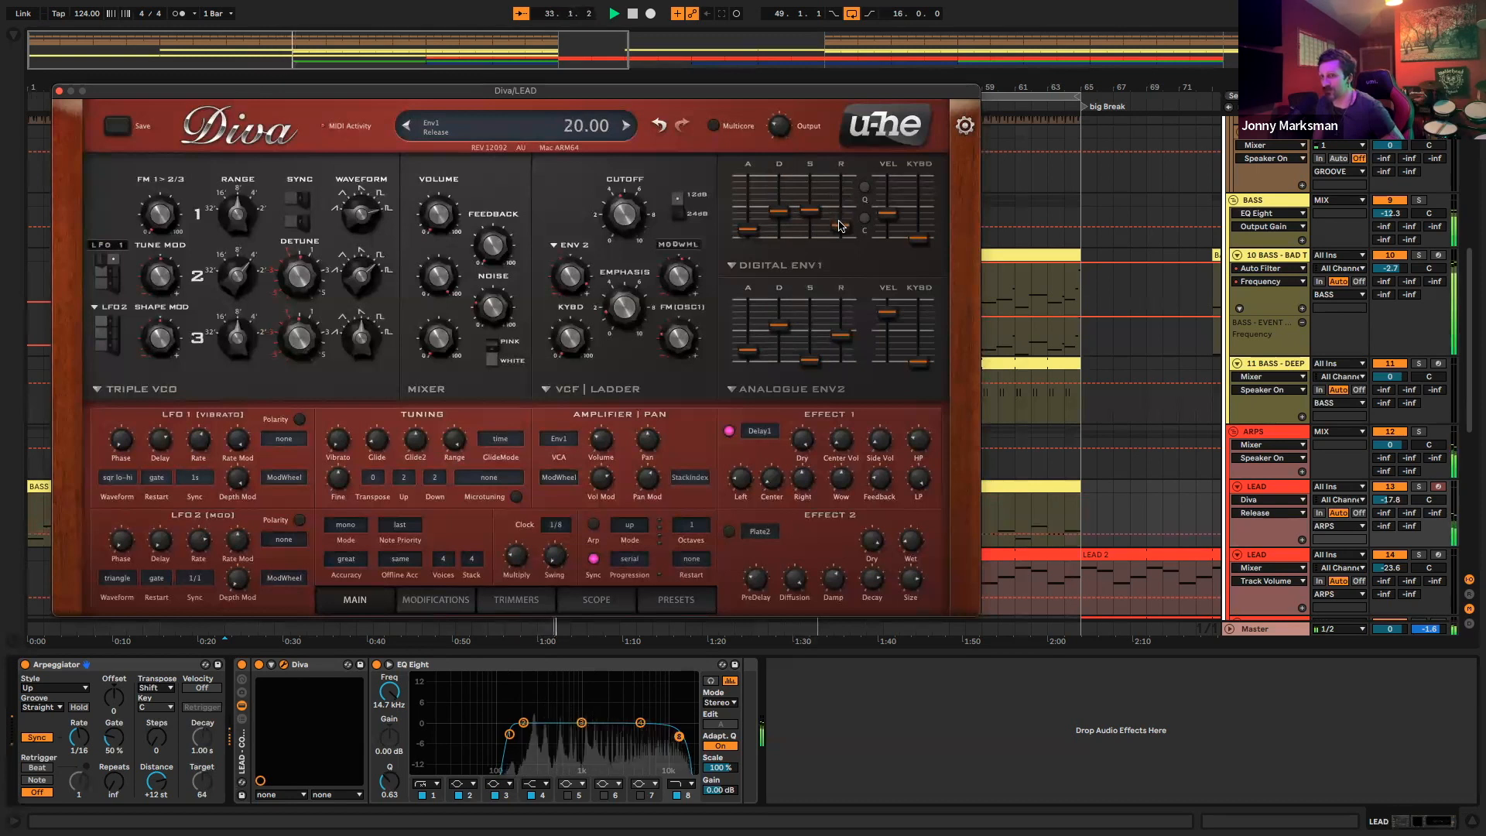
click(56, 91)
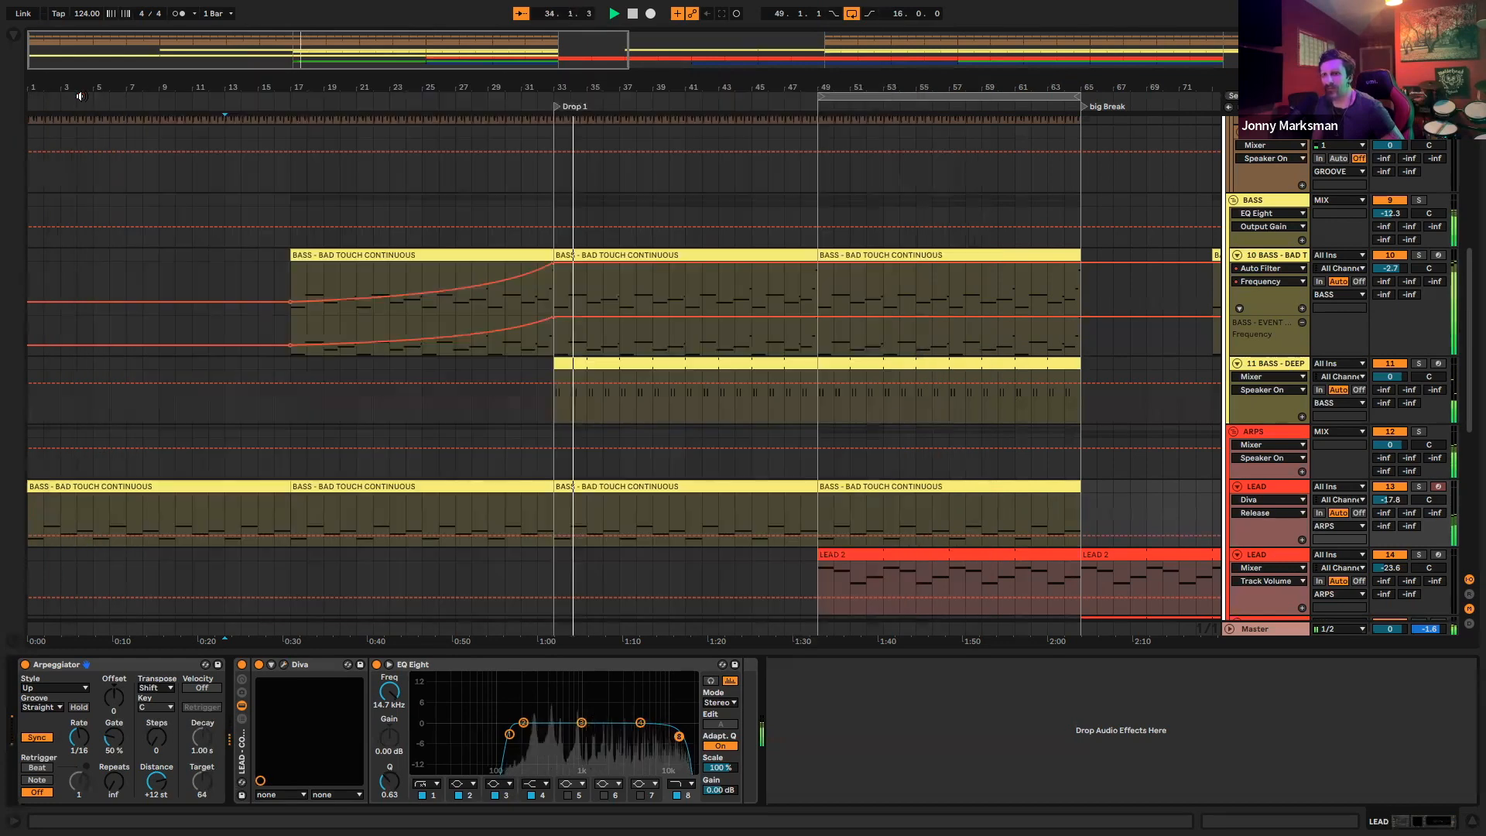
Look over the full arrangement again, comparing the drum, bass, lead and keys layers across the drops, break and outro
scroll(840, 322, down, 5)
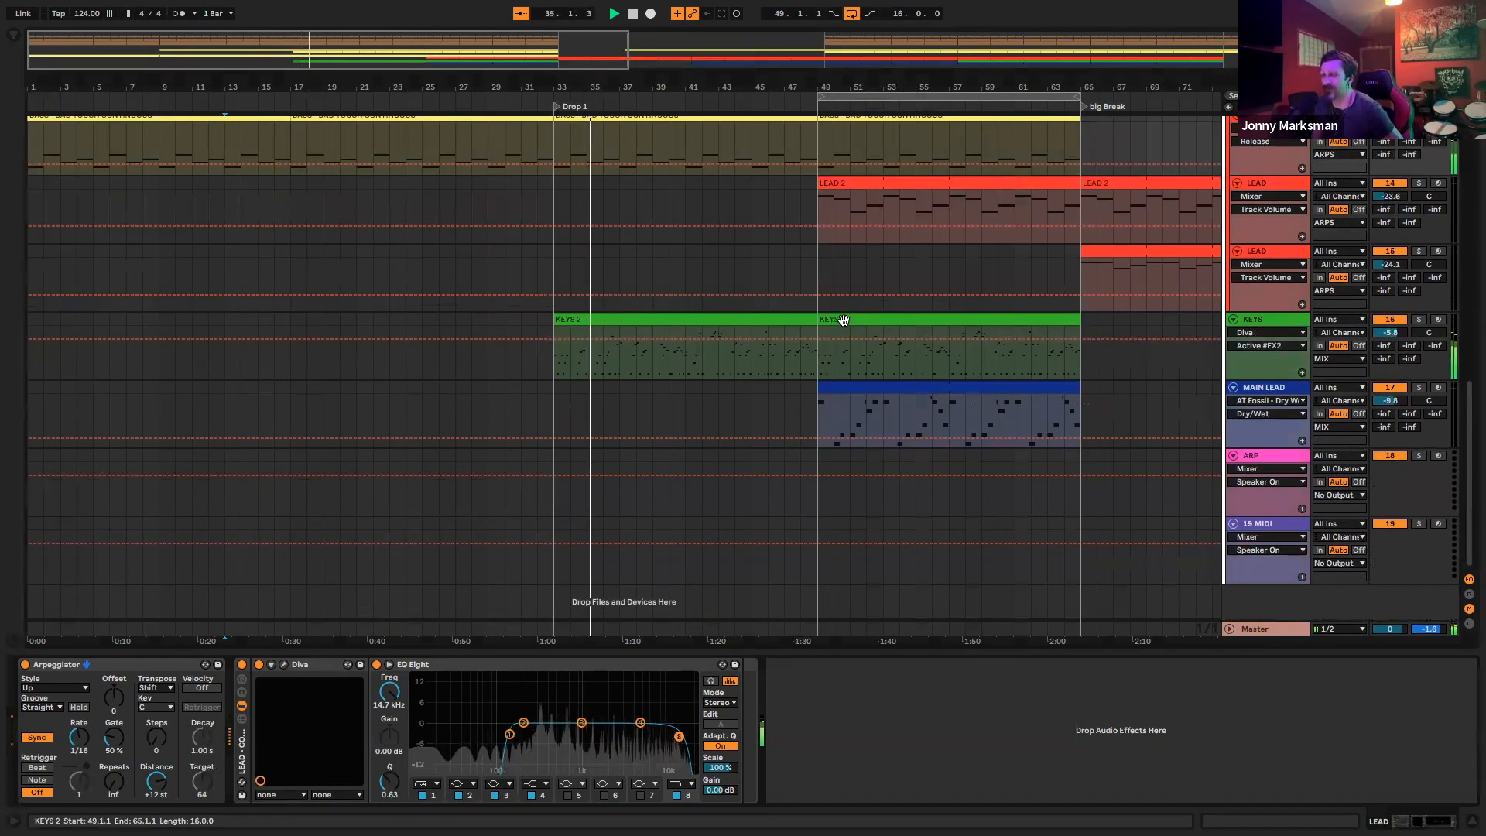
scroll(849, 322, up, 7)
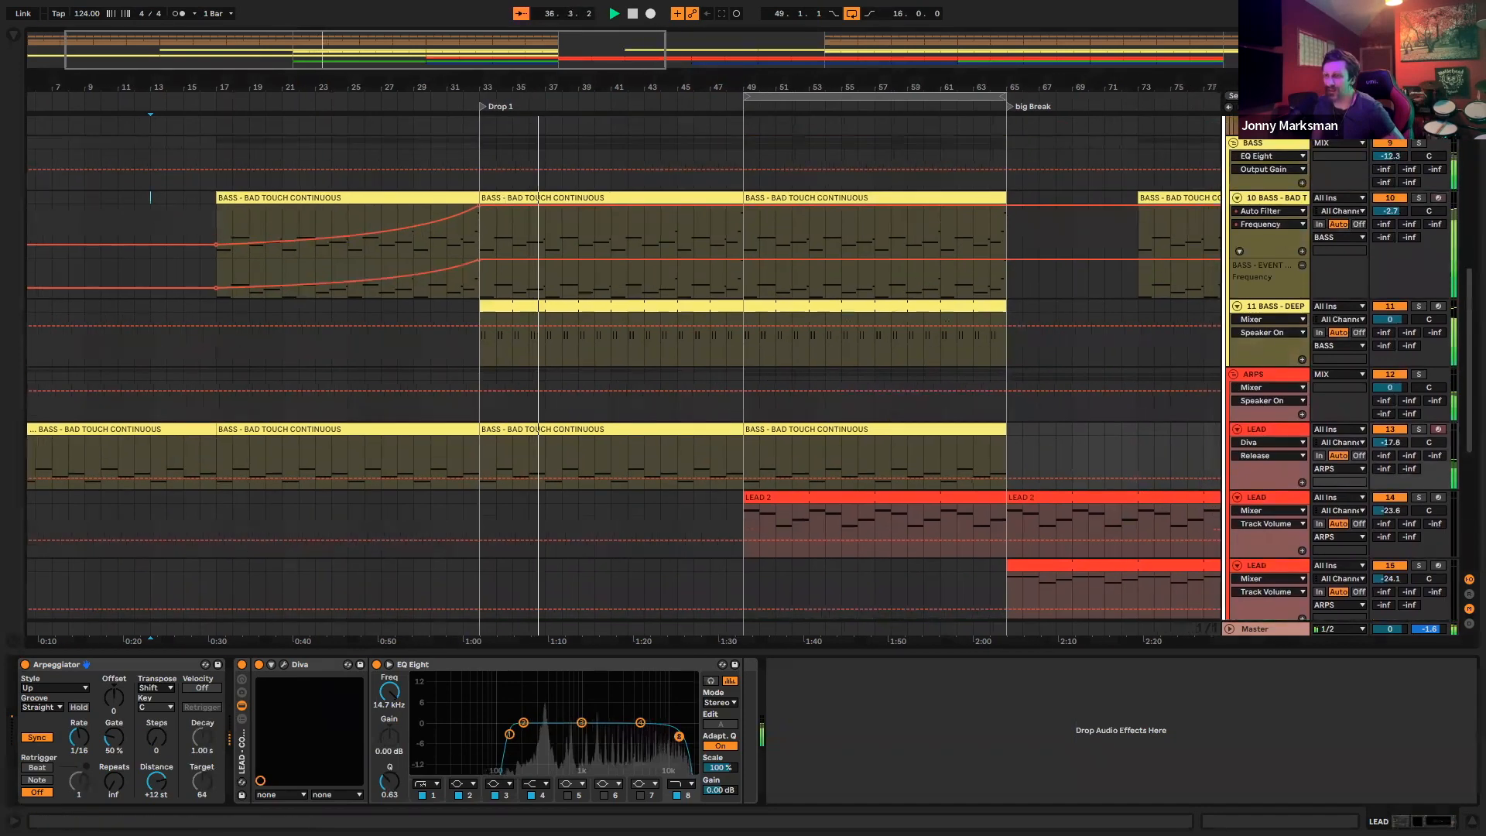
drag(795, 87, 407, 87)
scroll(690, 239, down, 5)
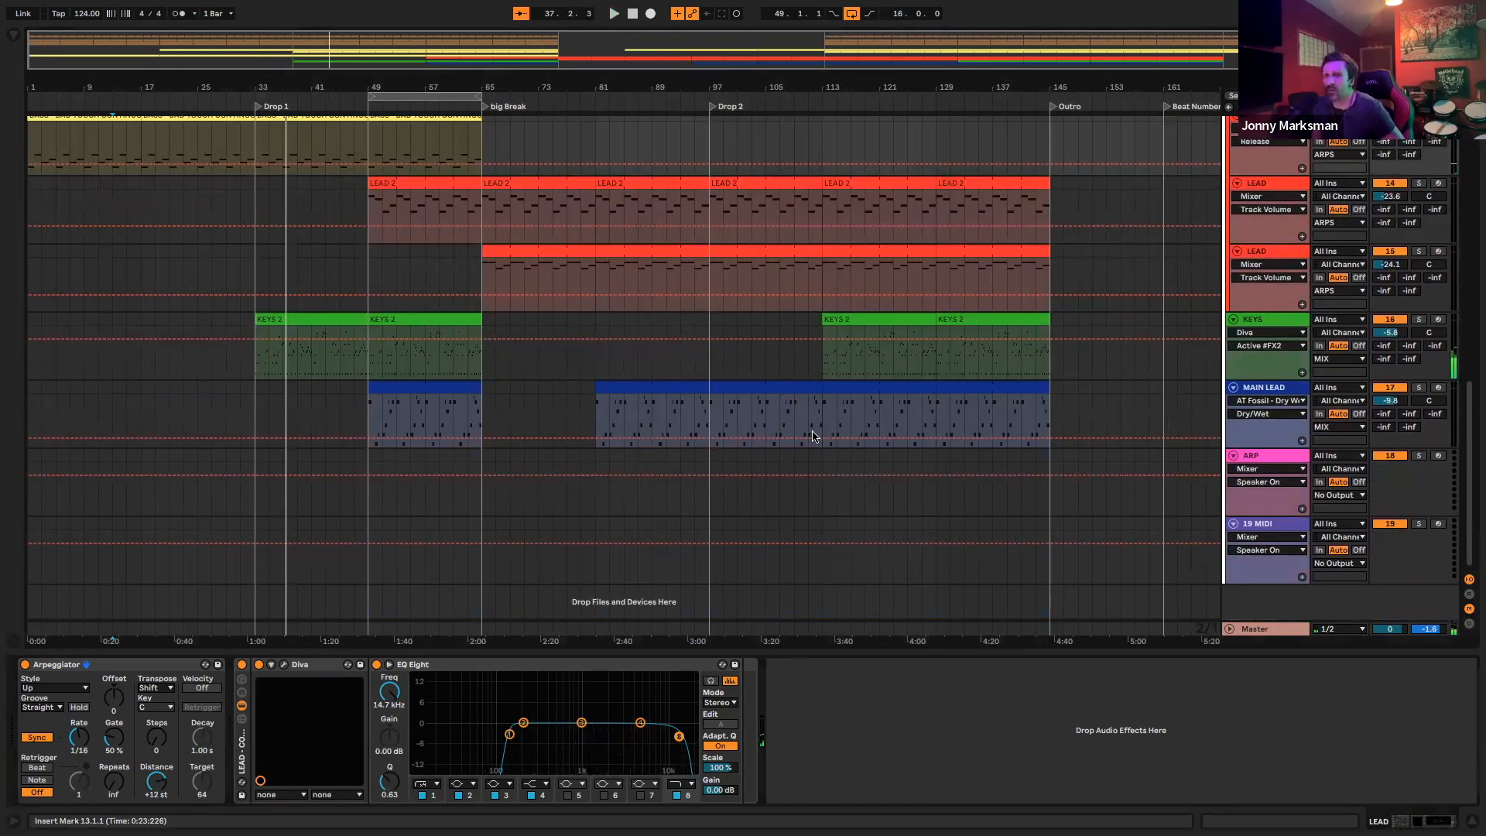
scroll(813, 435, up, 5)
scroll(822, 429, up, 4)
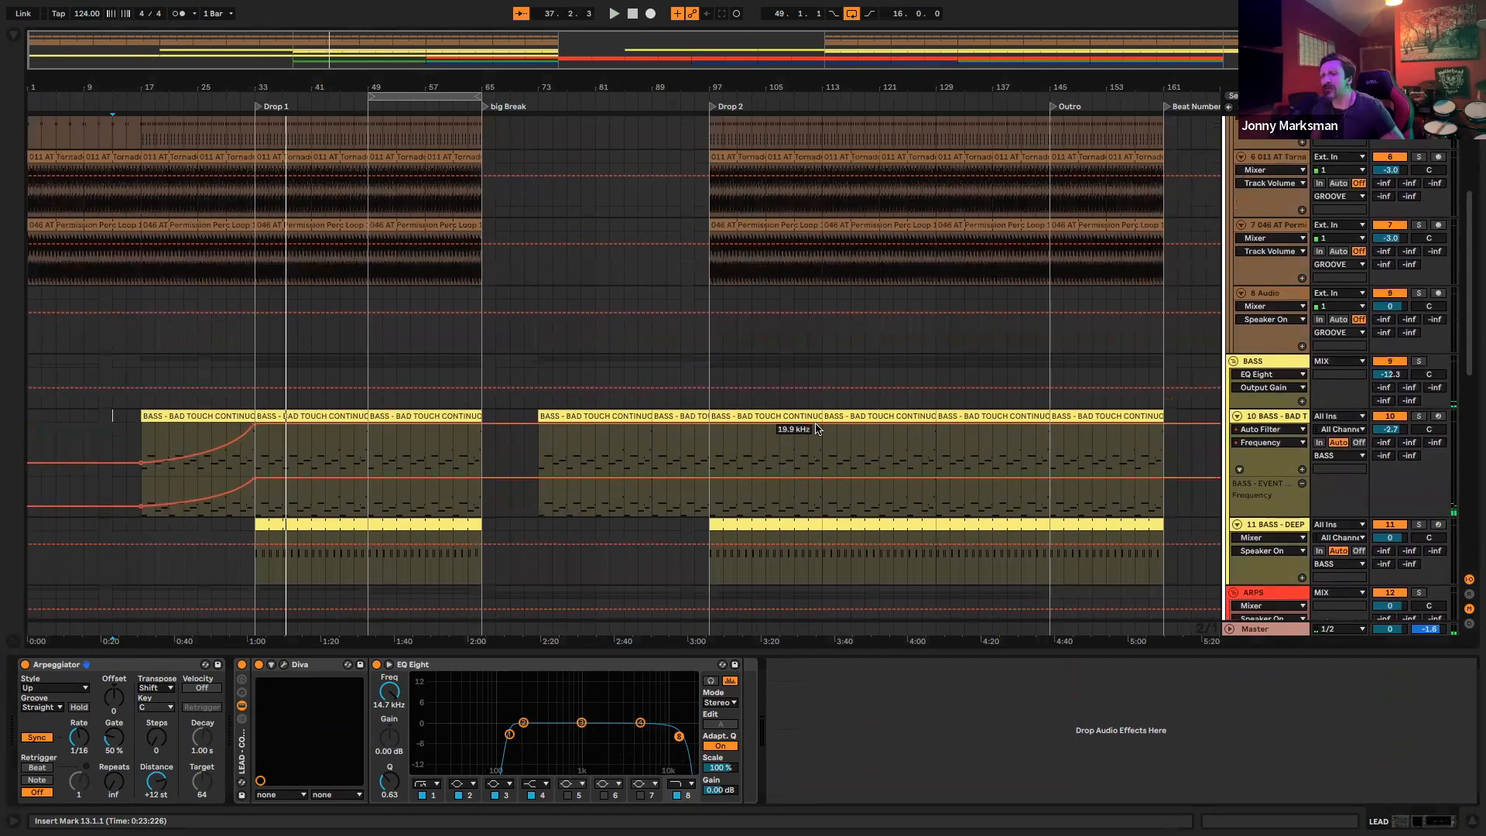
scroll(821, 431, down, 5)
scroll(799, 418, up, 1)
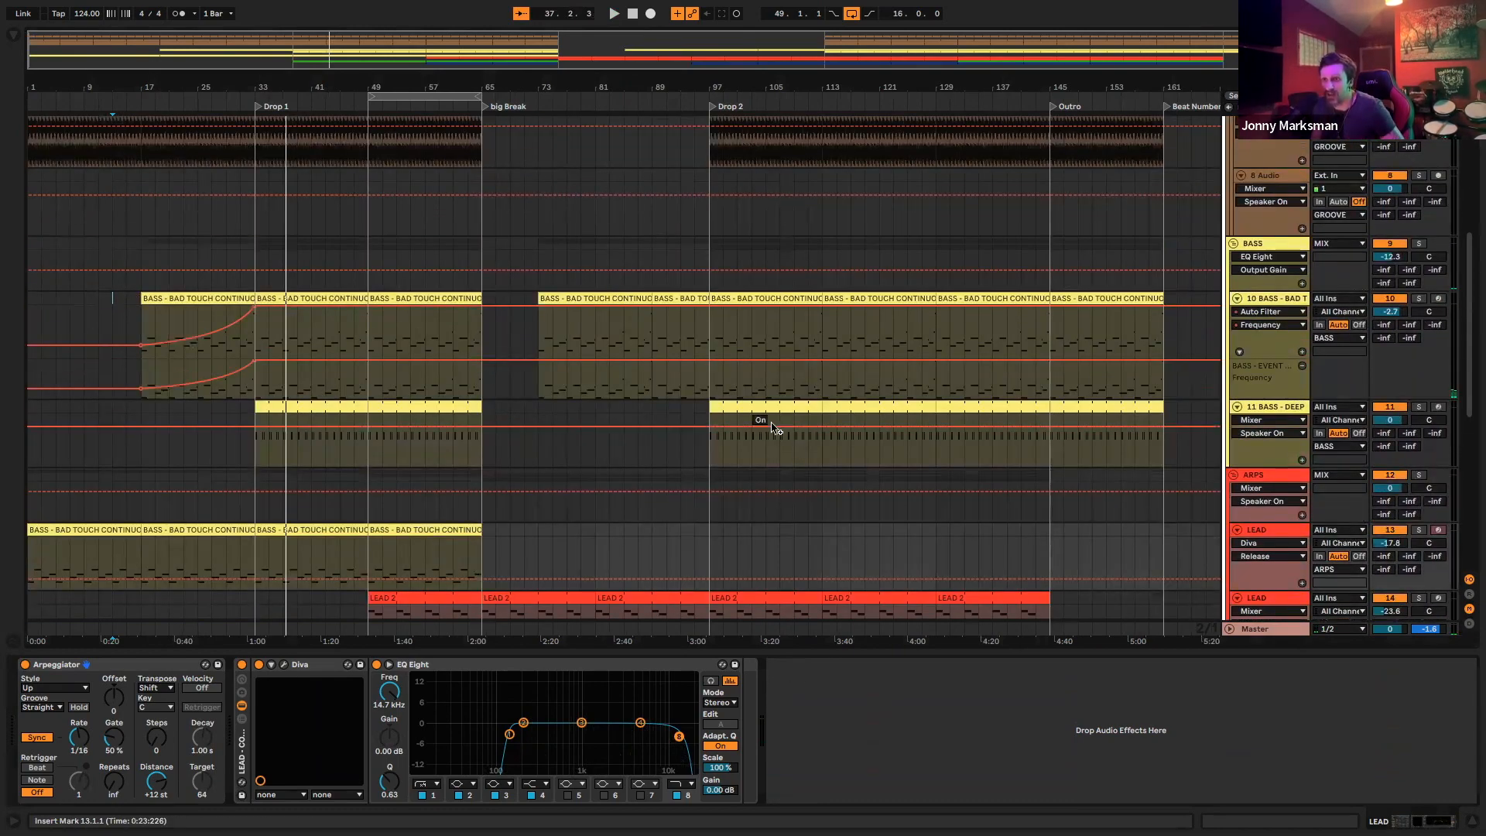
scroll(778, 427, down, 8)
scroll(1064, 473, down, 5)
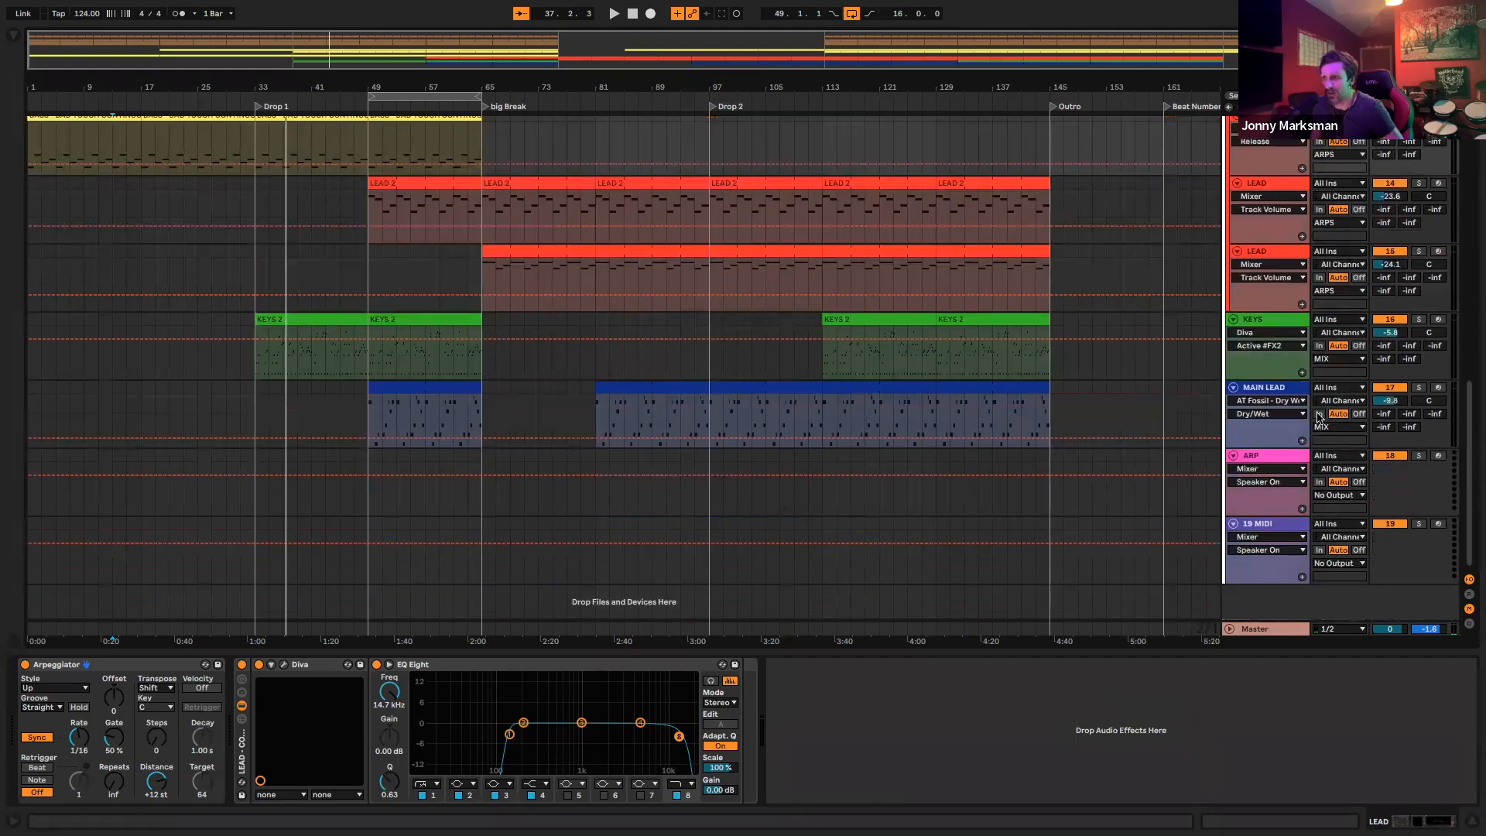
Solo MAIN LEAD and play it from bar 81, try its DECAY macro at 47, restore it to 81 and unsolo the track
click(1269, 391)
click(1421, 388)
click(617, 391)
key(space)
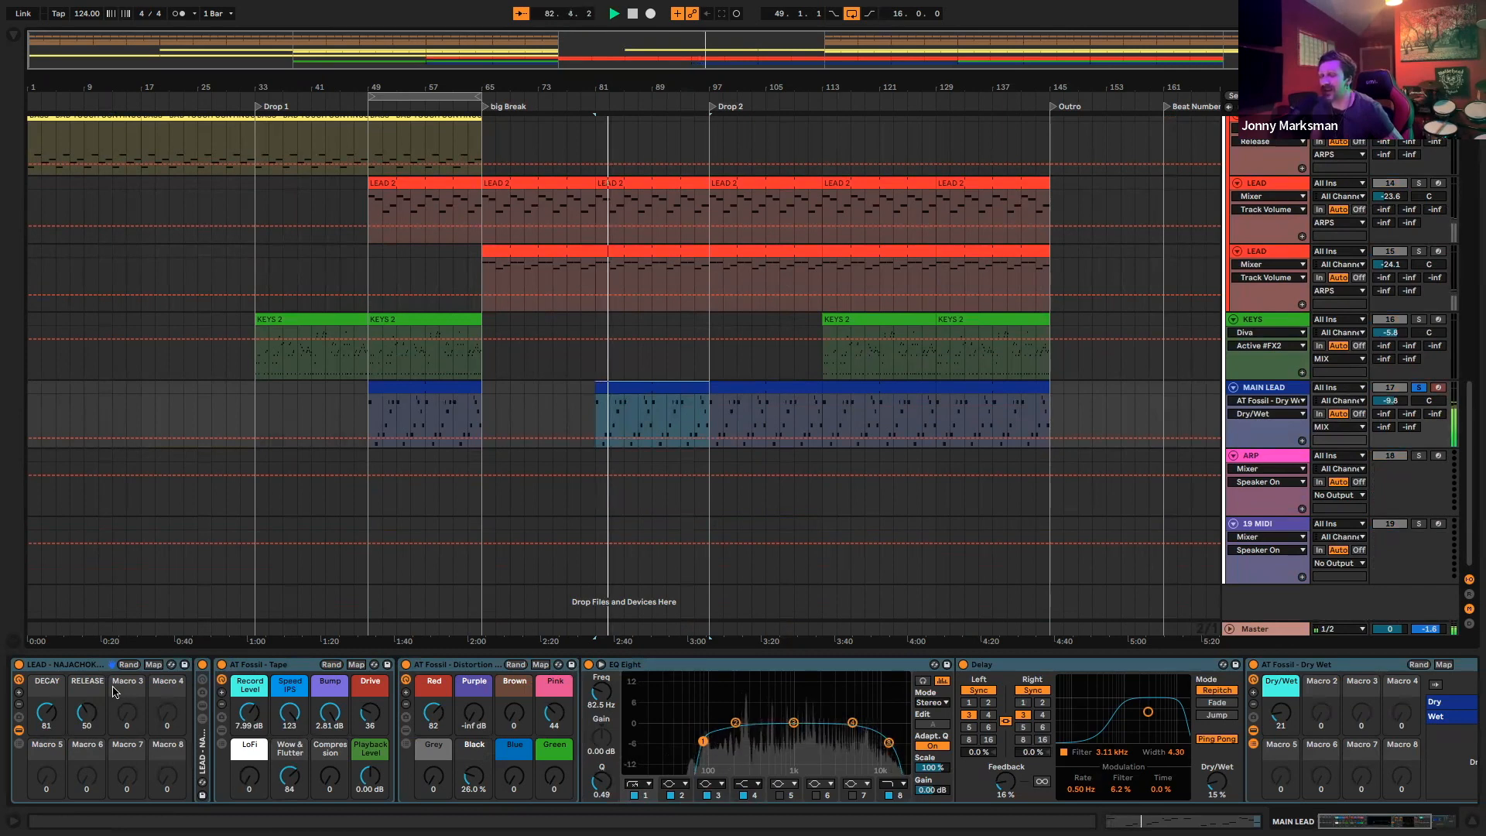
drag(46, 713, 46, 743)
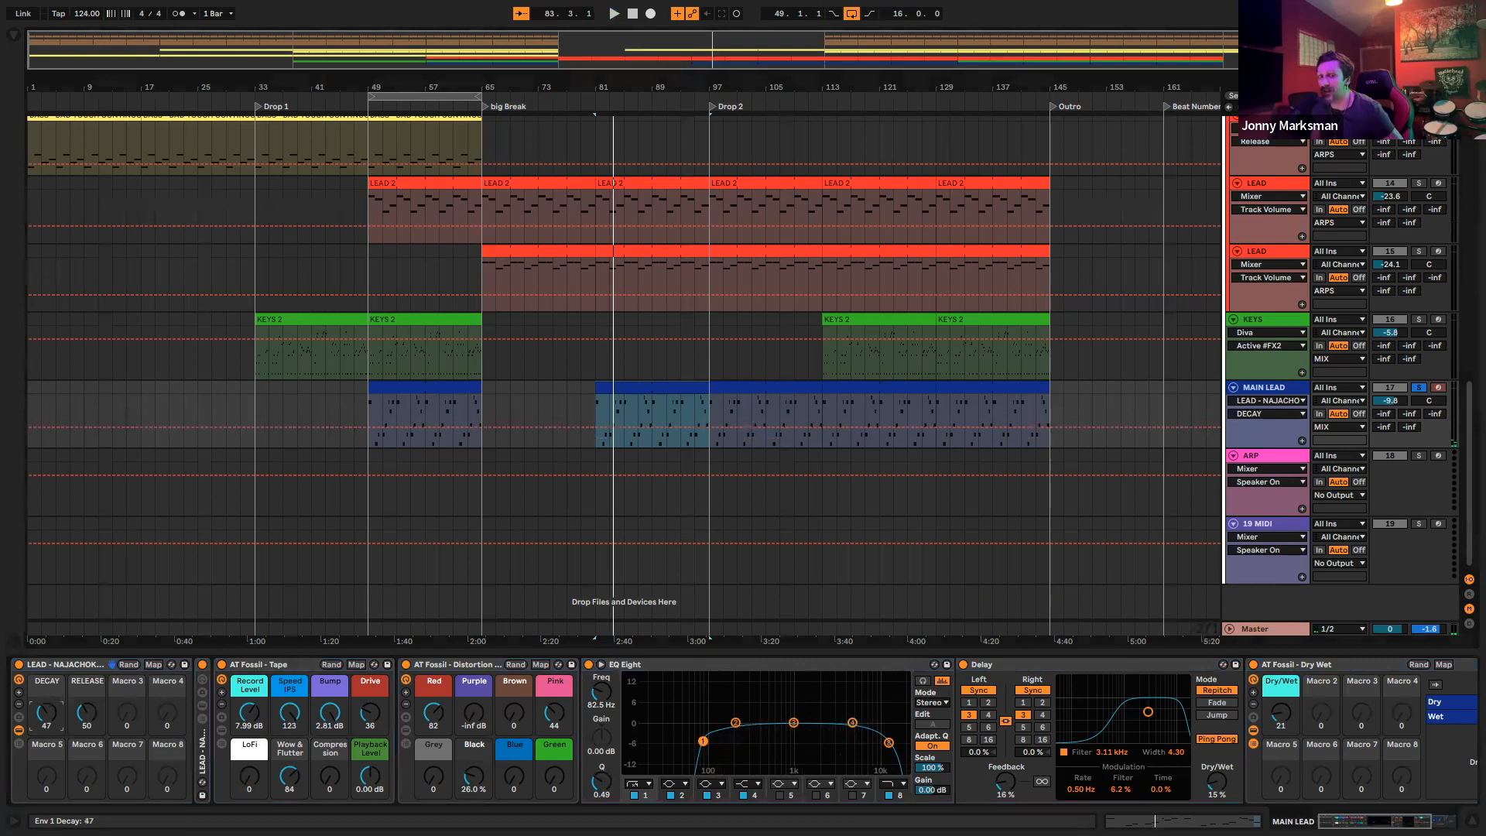
key(space)
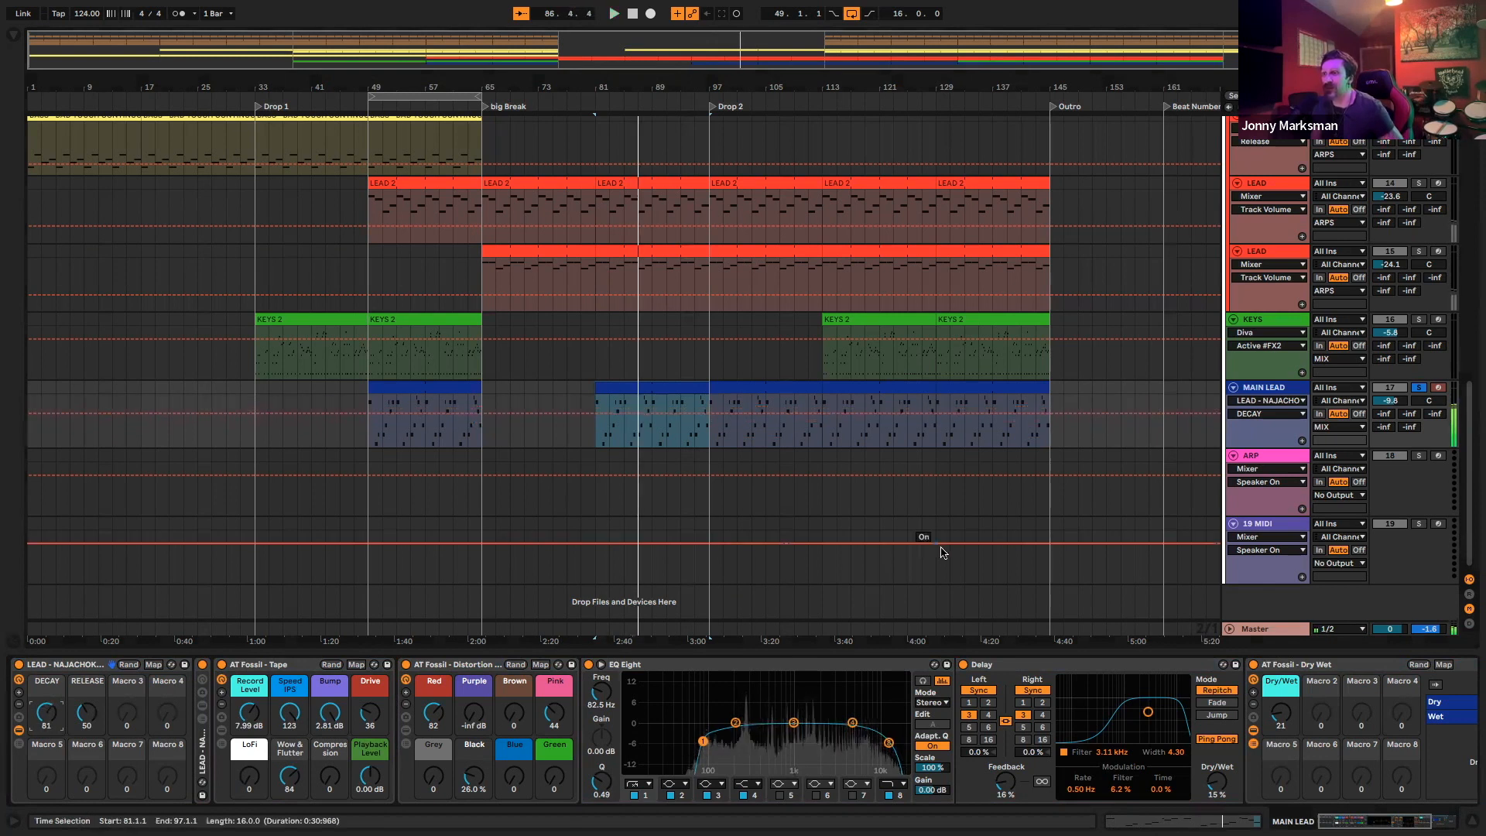
click(1420, 387)
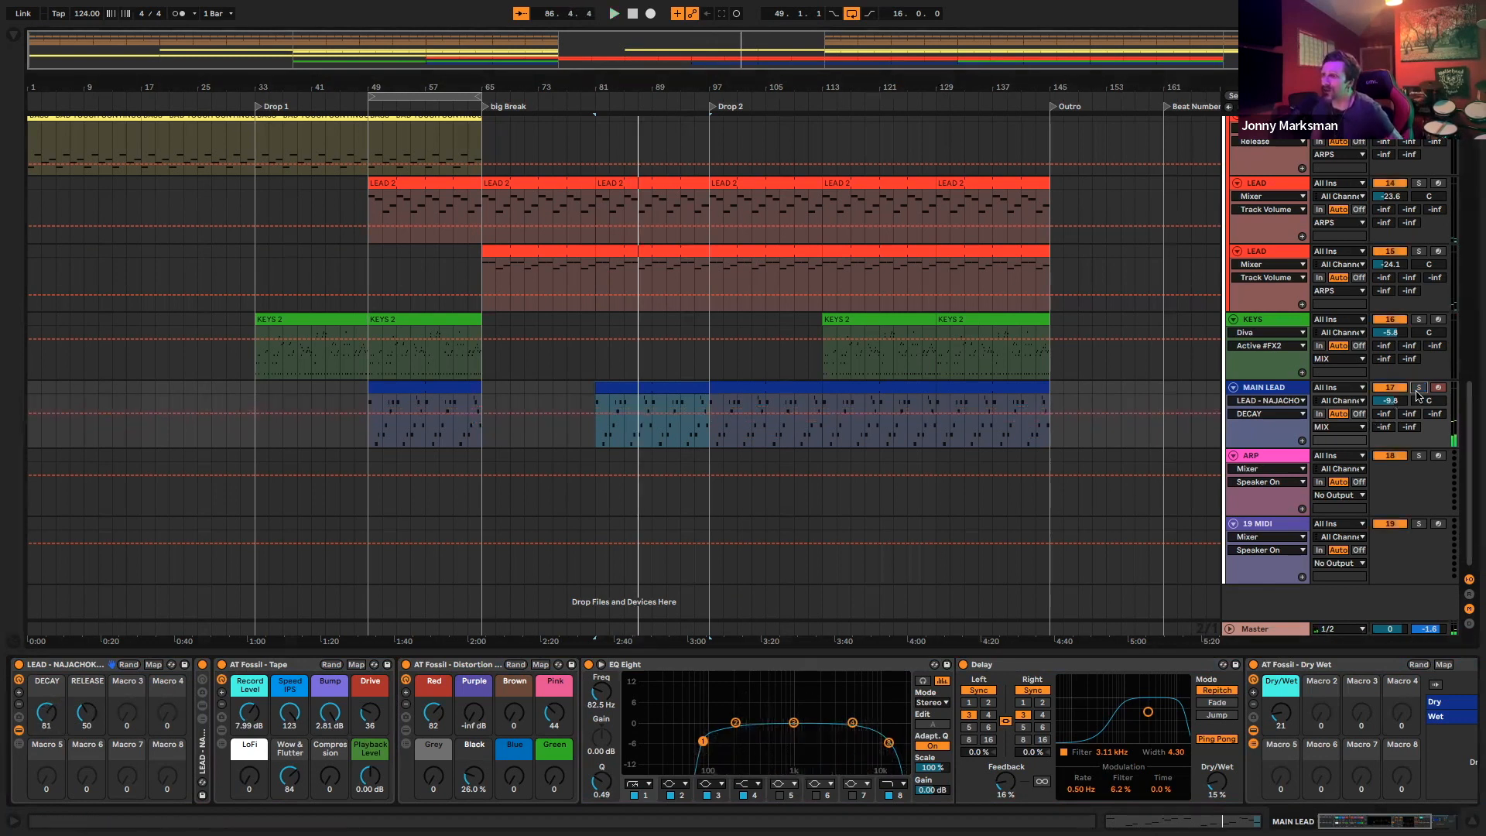
Play the second drop from bar 113 and mute the KEYS track to compare the section without it
click(880, 386)
key(space)
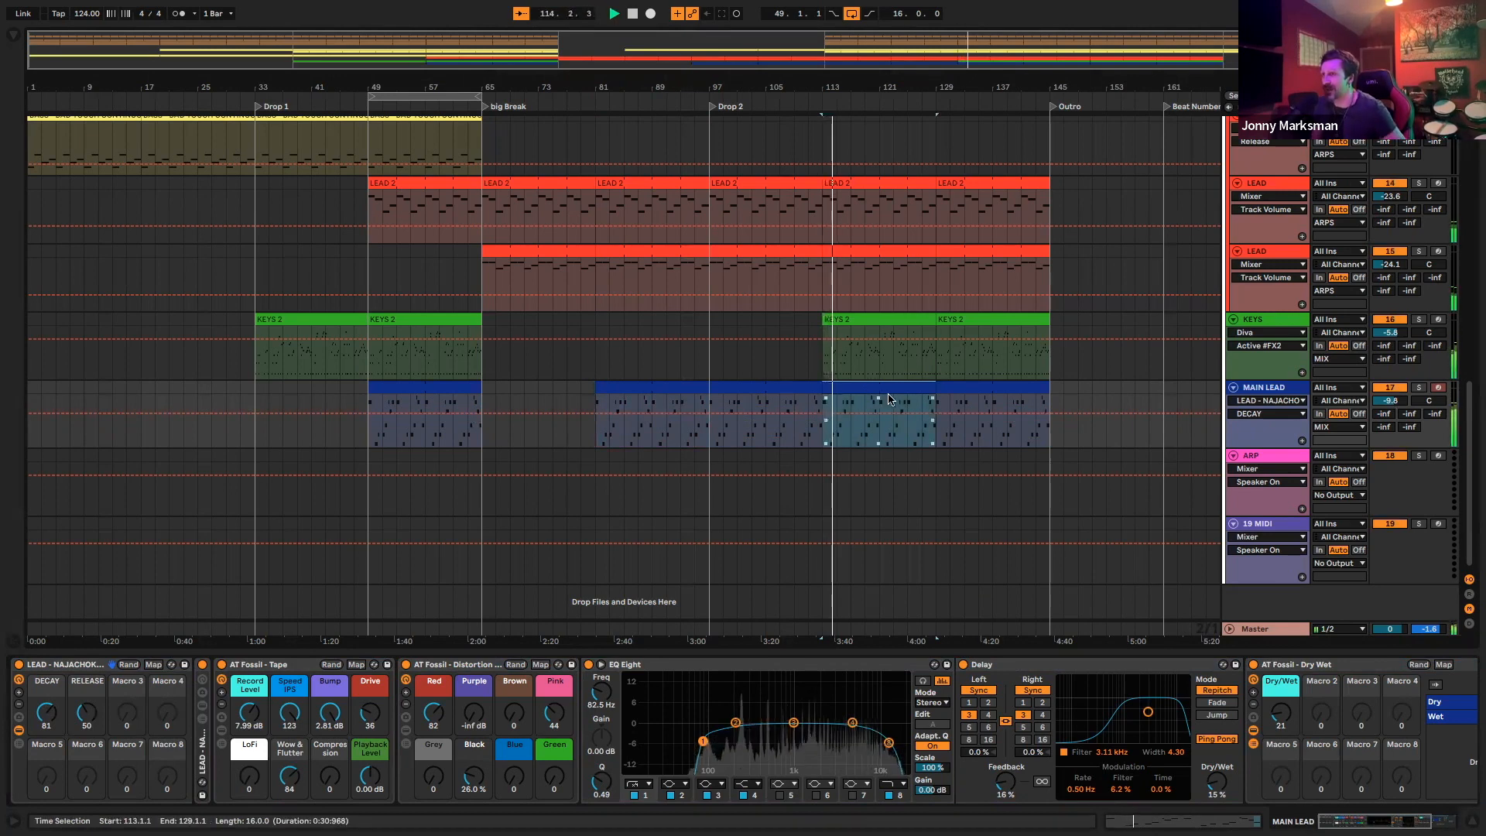
scroll(937, 384, up, 5)
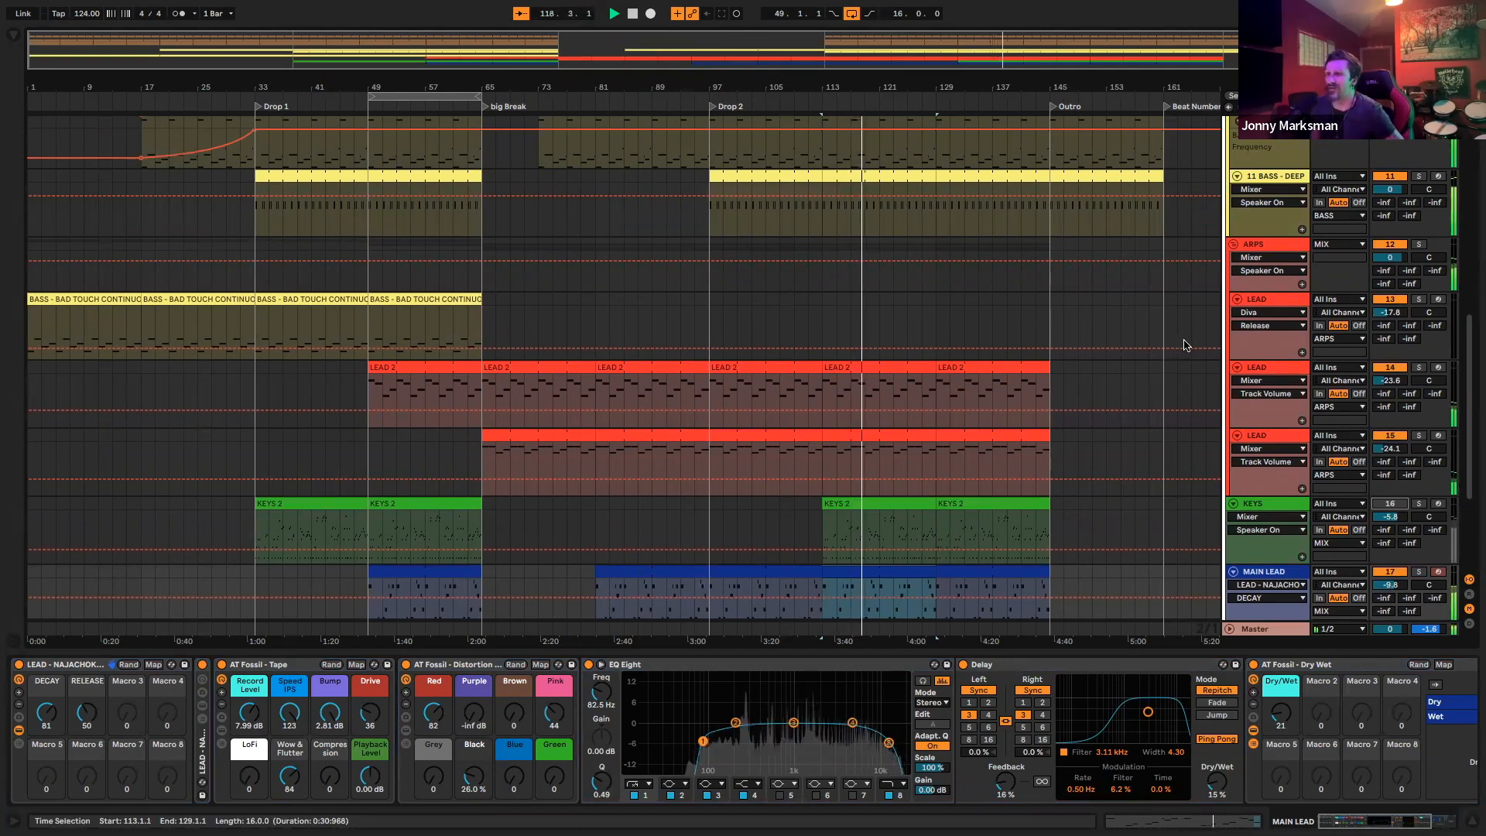
key(space)
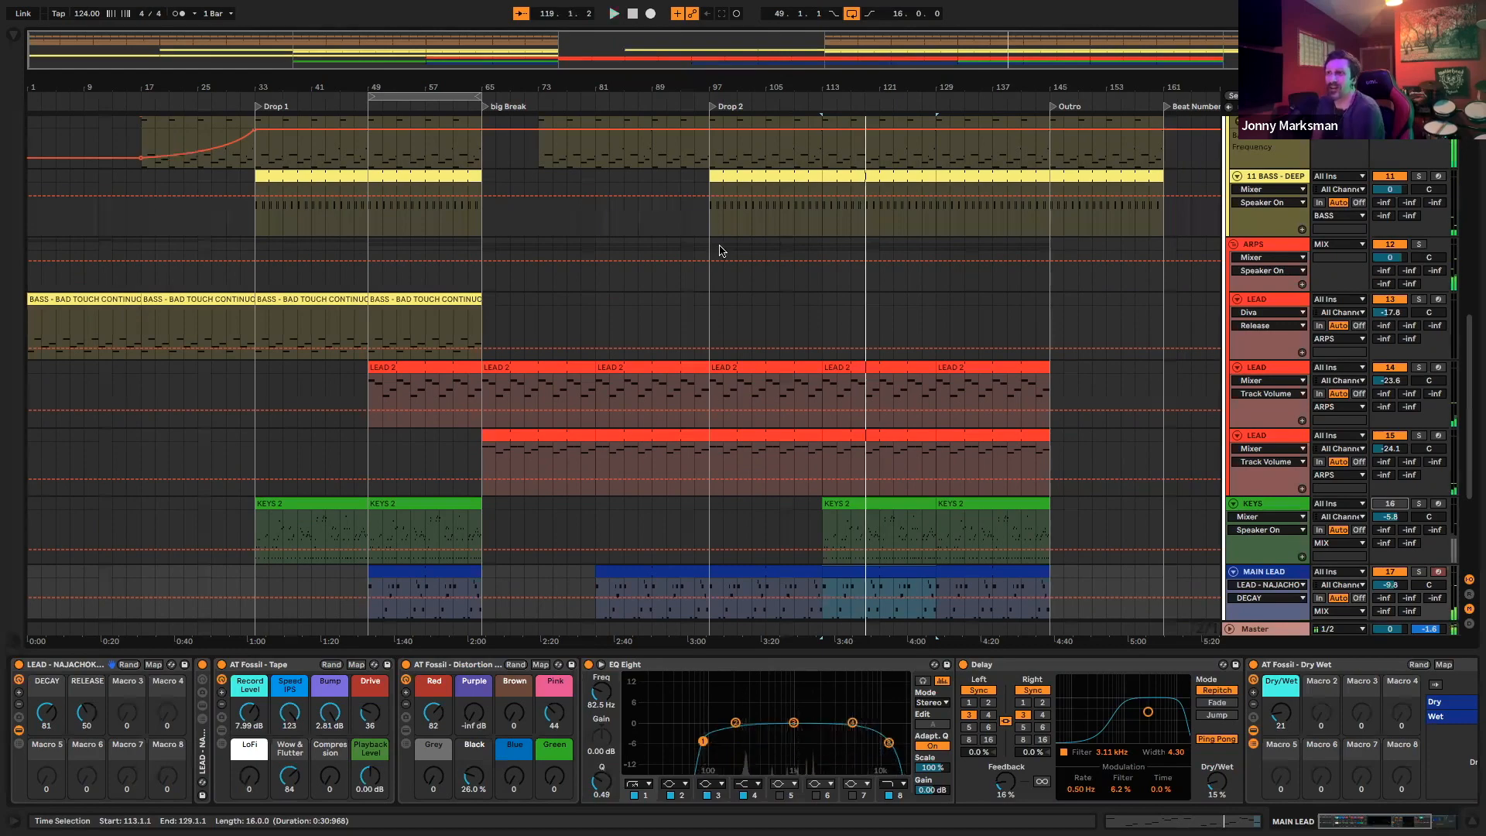
scroll(684, 249, up, 10)
scroll(675, 251, down, 10)
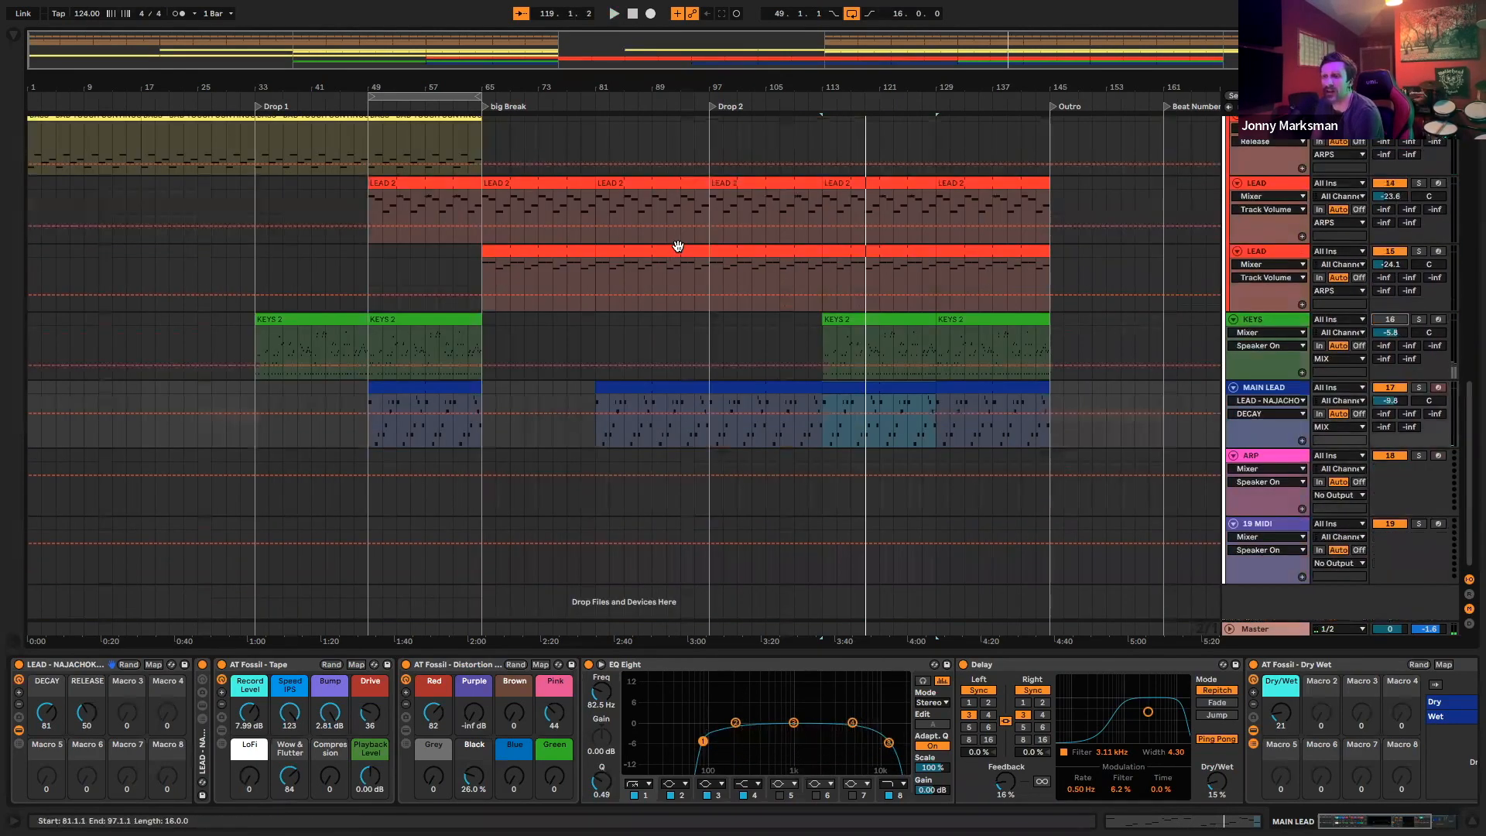
Start saving the Live set and choose the Originals folder inside 2023 of the melodic house favourites folder
key(super+s)
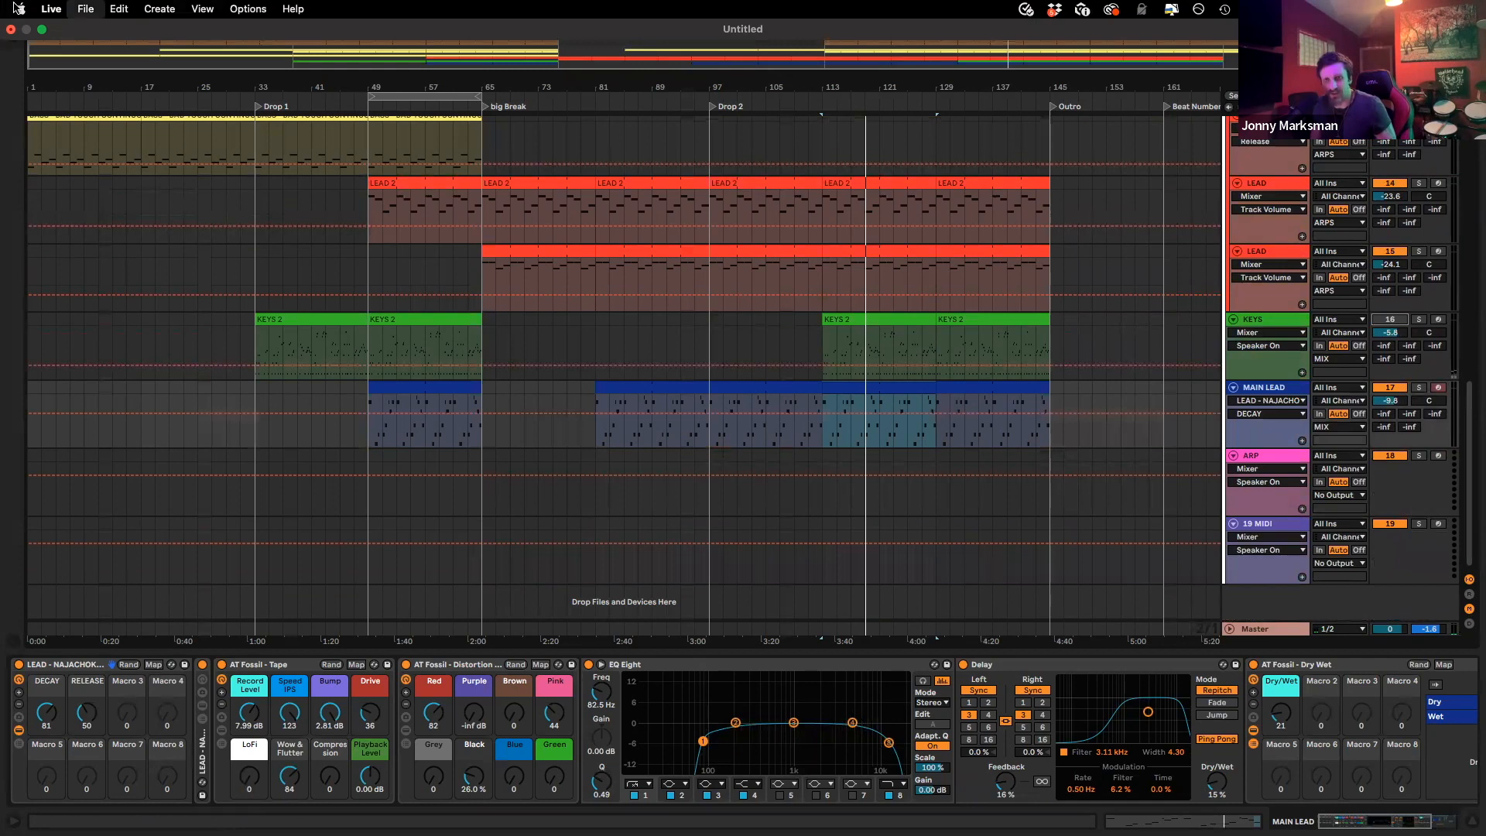
click(520, 311)
click(513, 267)
click(516, 247)
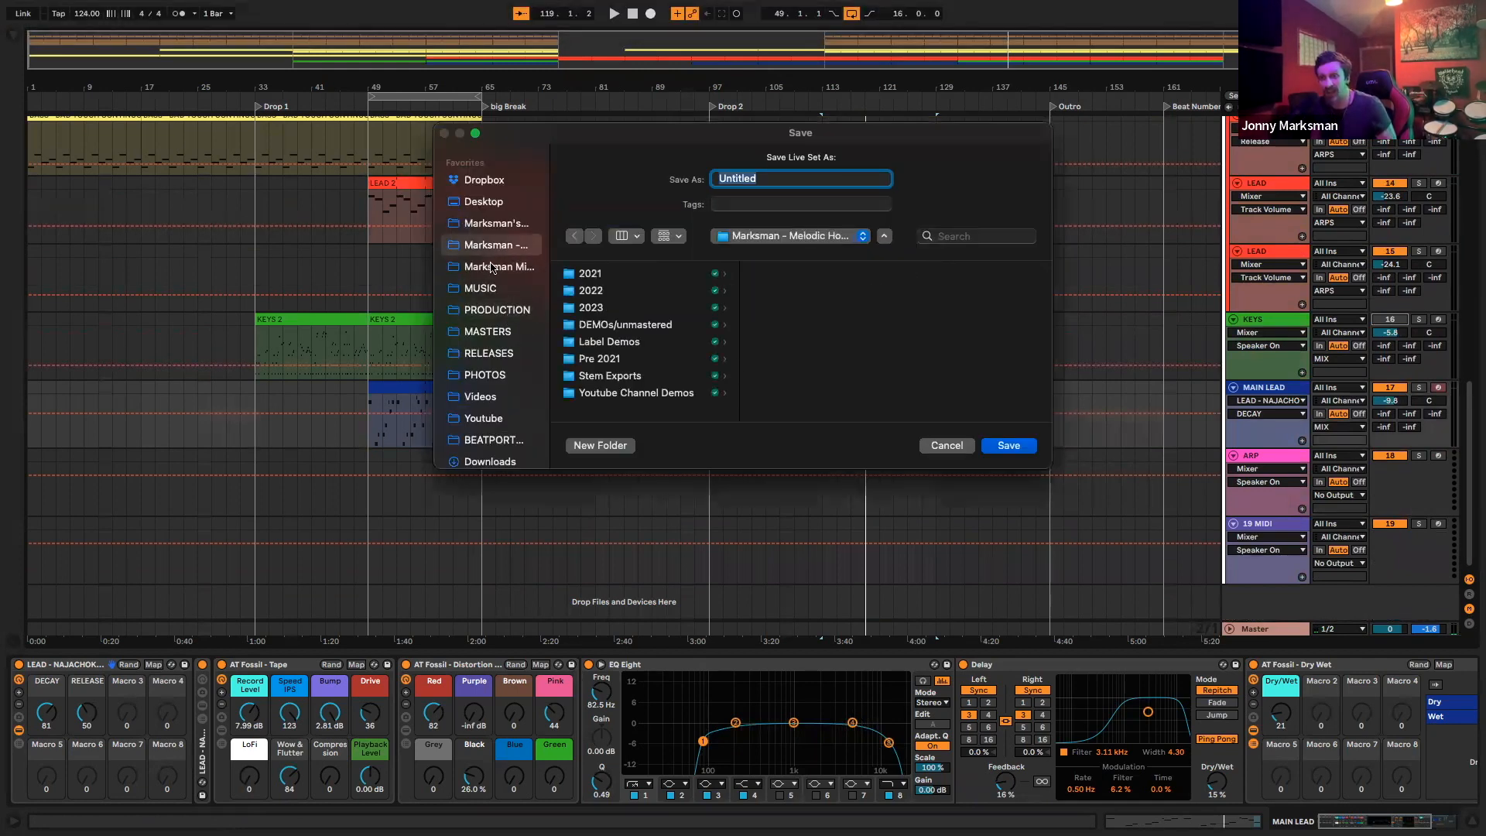
click(590, 308)
click(814, 325)
click(806, 179)
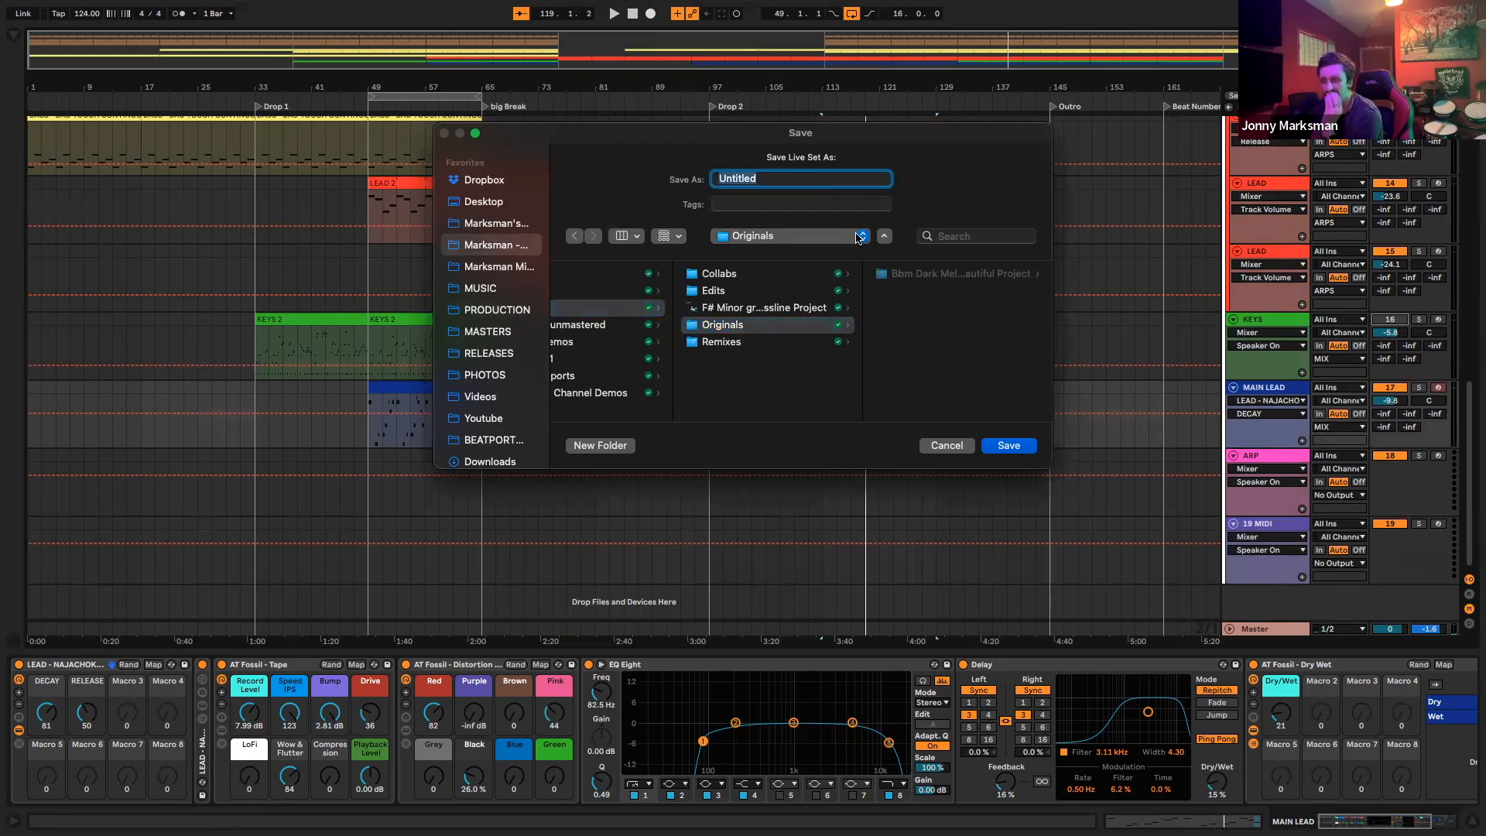
scroll(697, 325, left, 5)
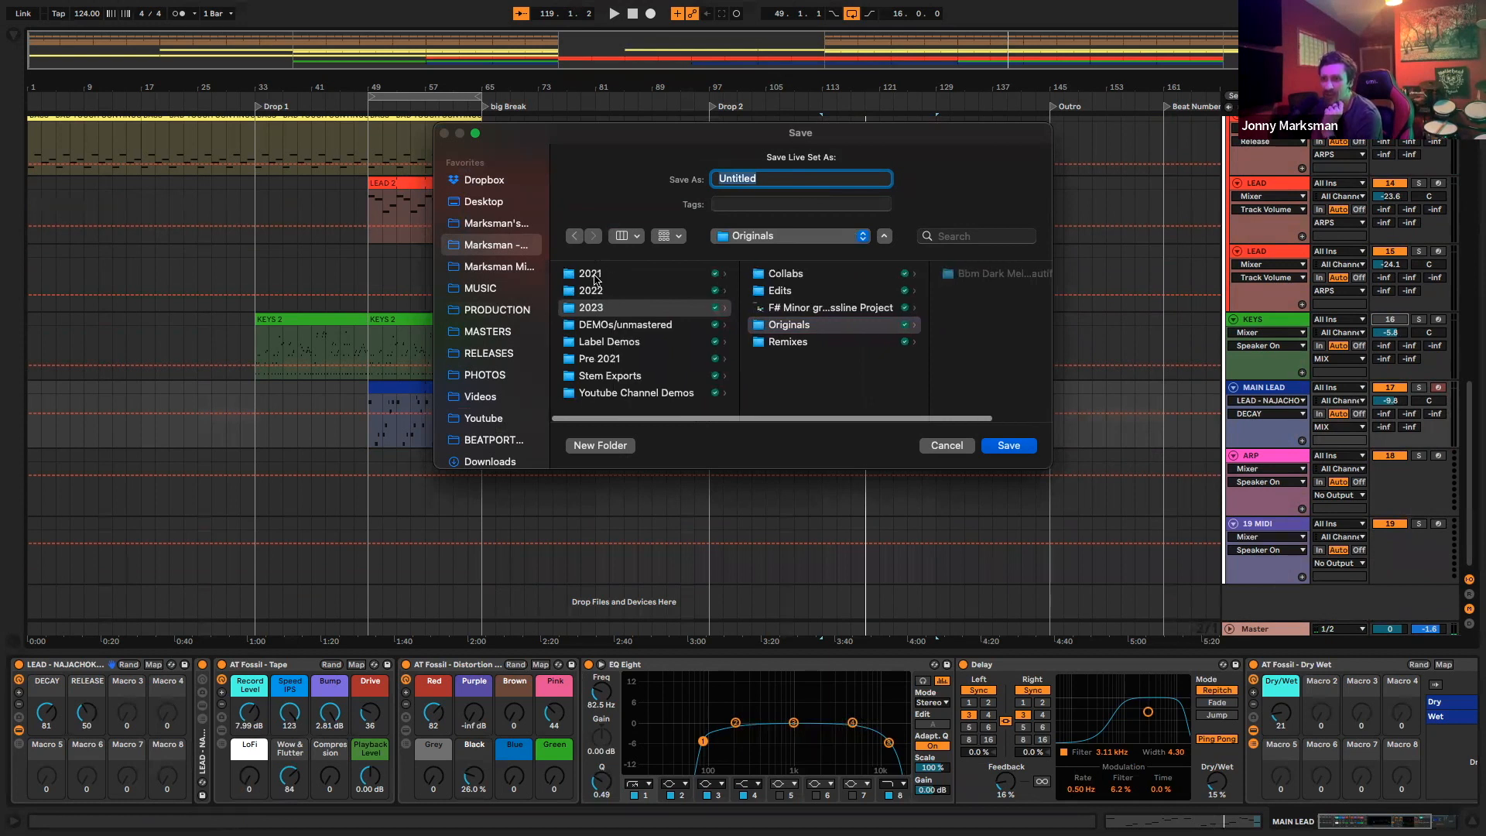
scroll(798, 376, right, 3)
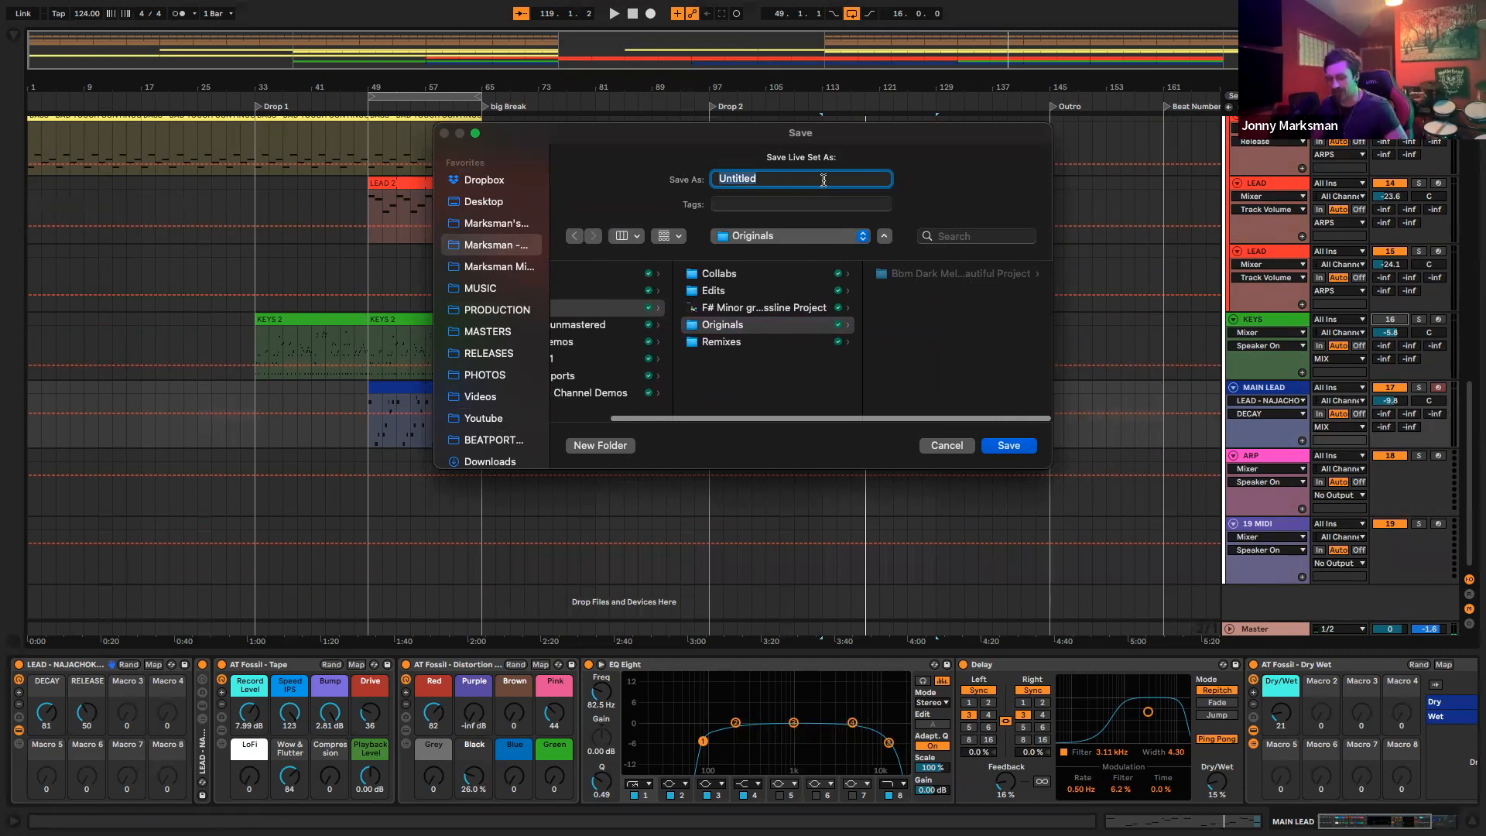
Name the Live set "Dbm Marksman Seminar - Make this a full track for sure" and save it
text(Dbm Mark)
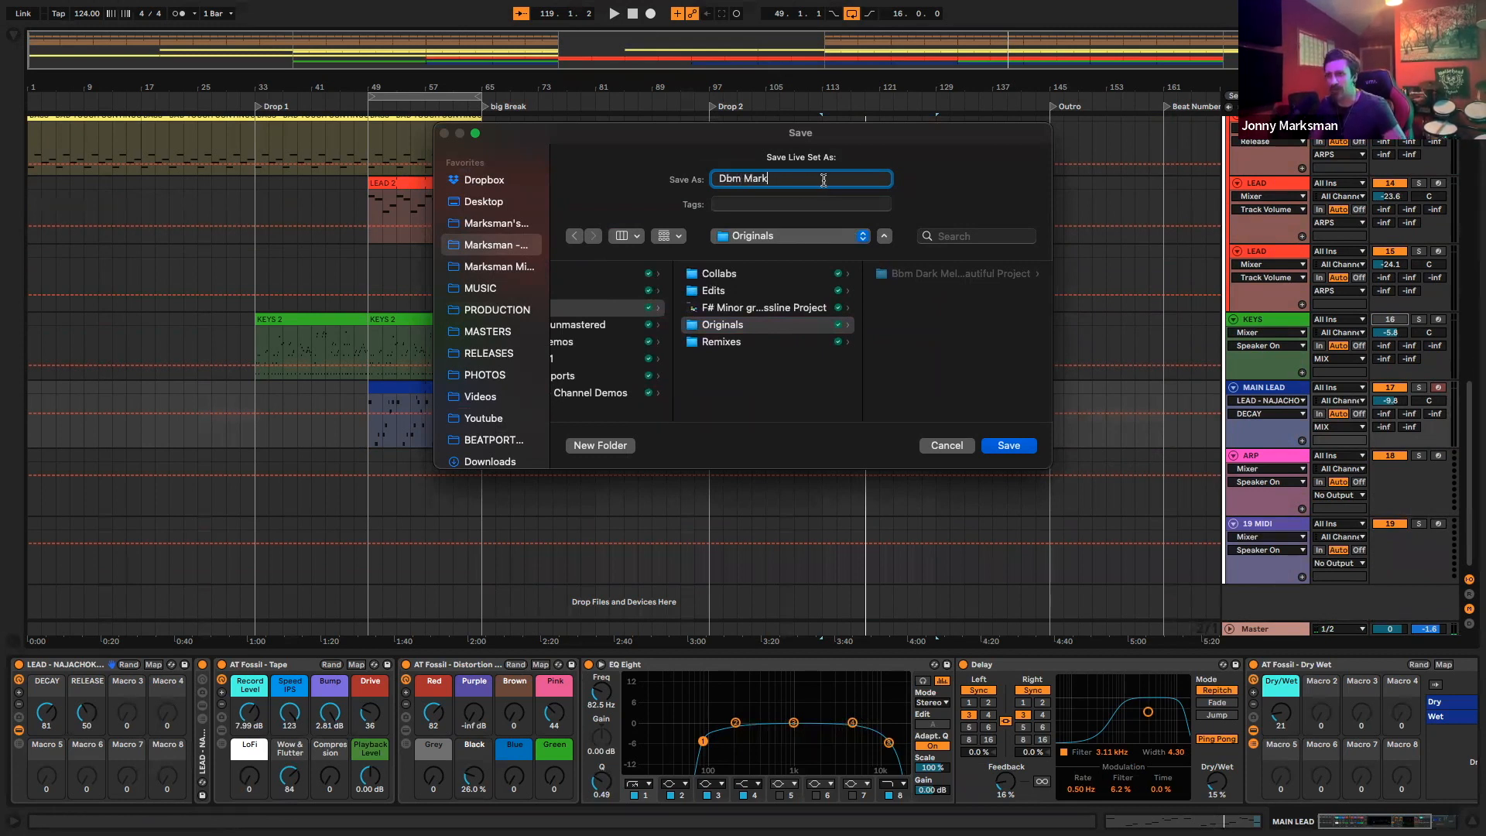
text(sman Seminar - Make this a full)
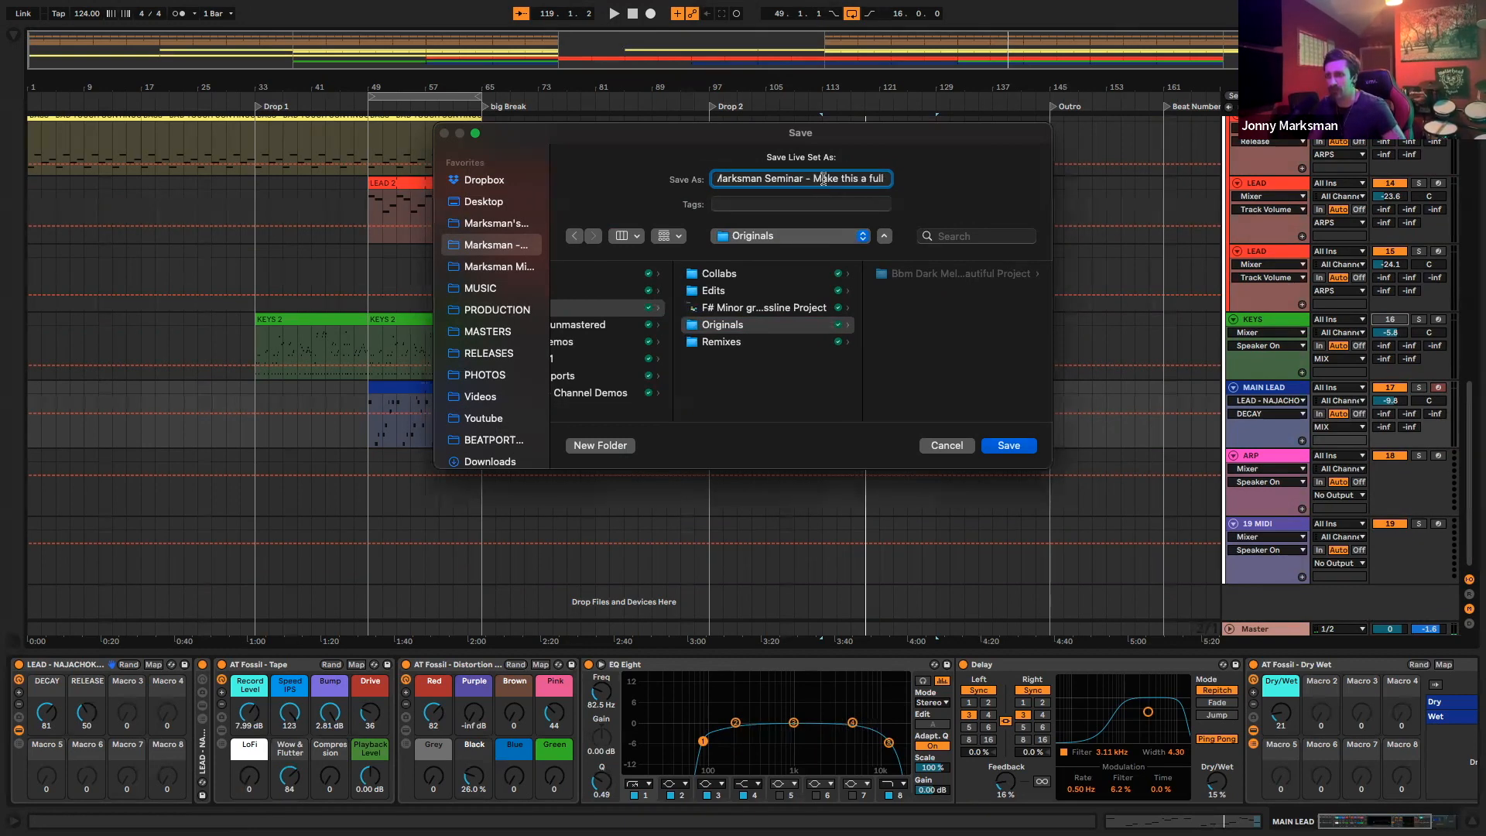
text( track for sure)
key(Return)
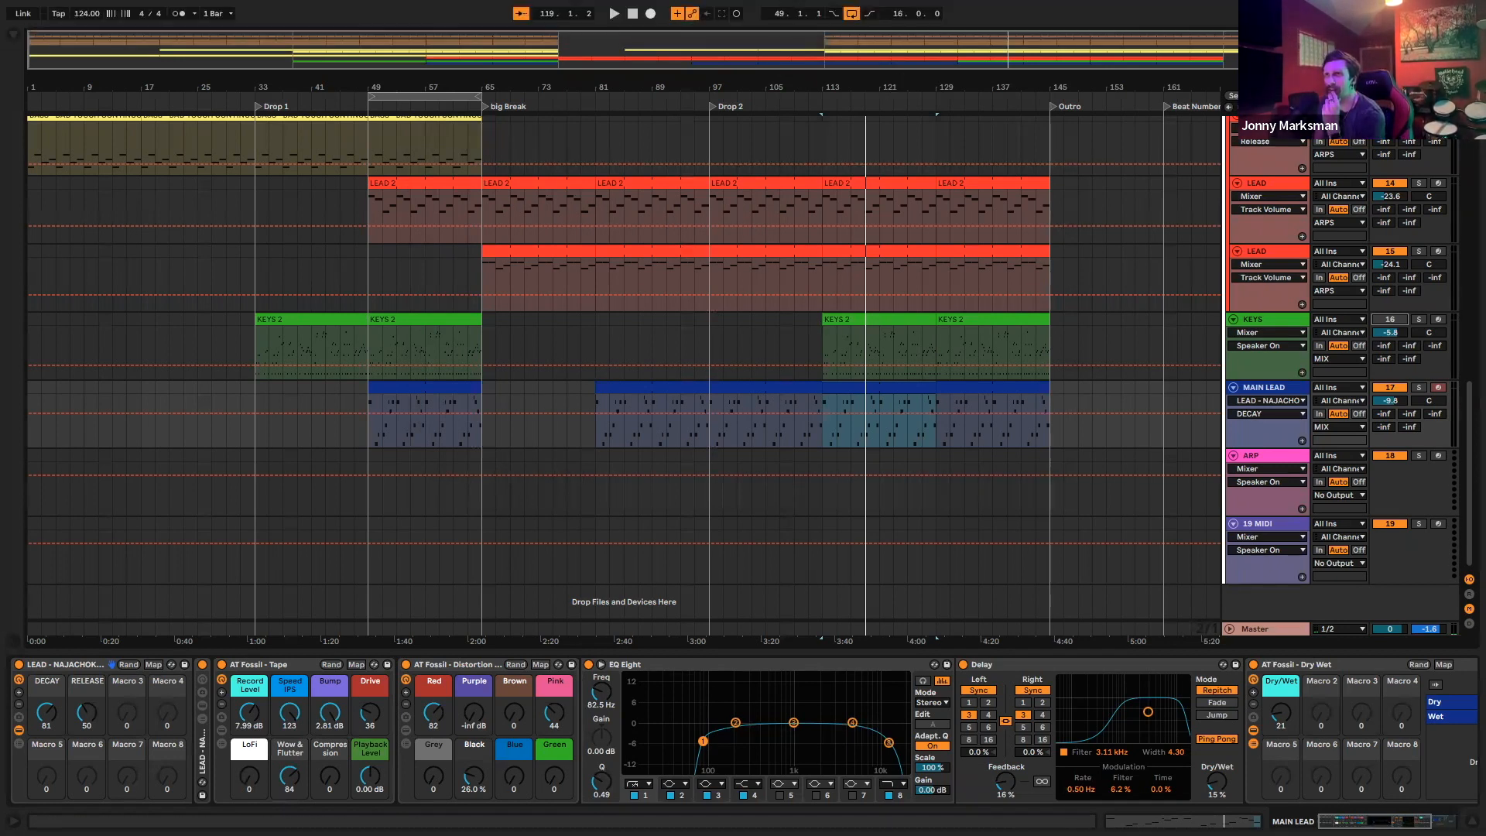
Review the saved arrangement from the lead and keys tracks up to the kick and groove tracks
click(857, 217)
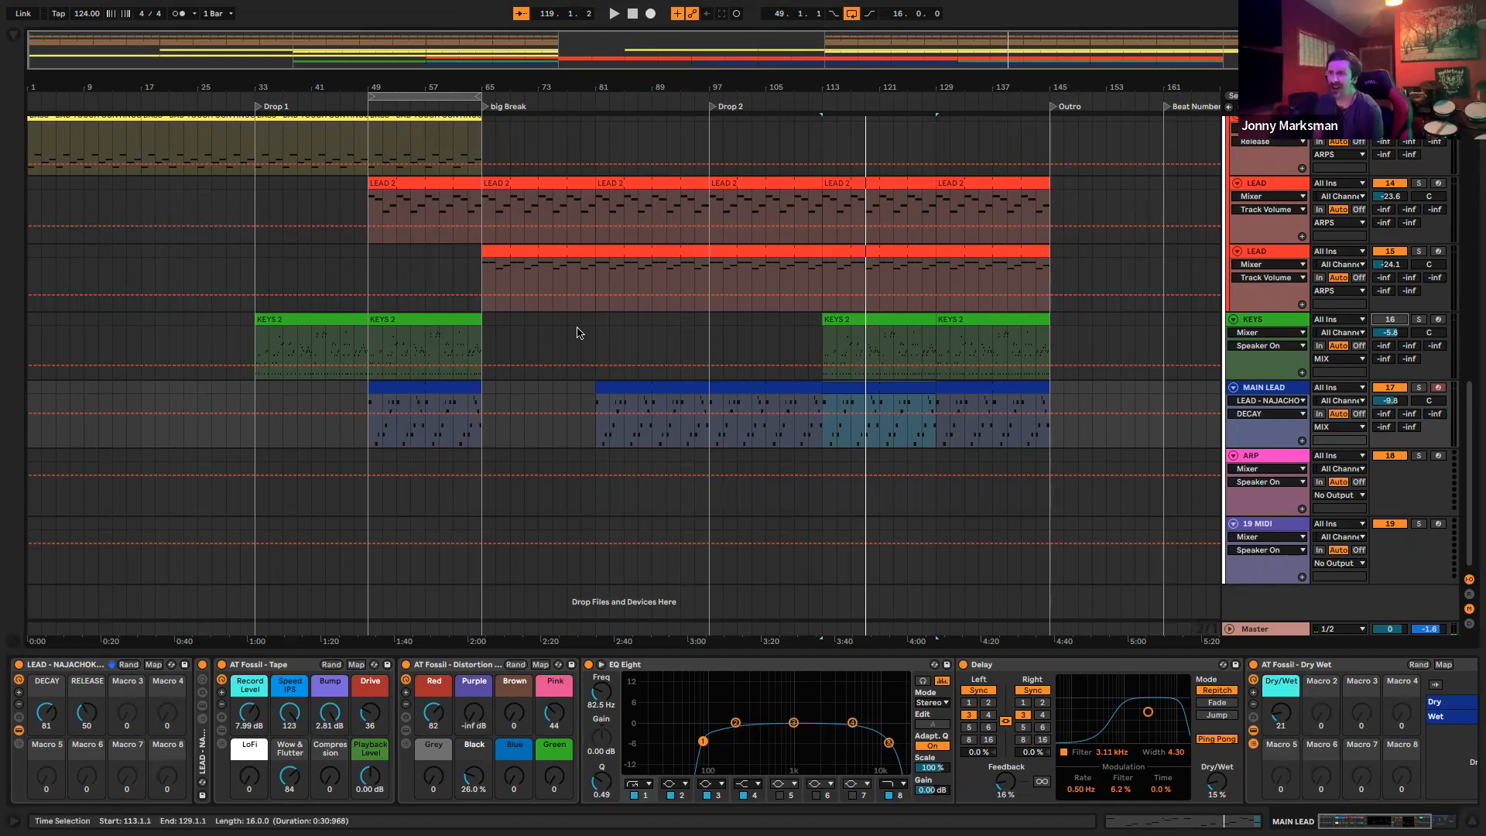
scroll(667, 319, up, 10)
scroll(669, 323, down, 8)
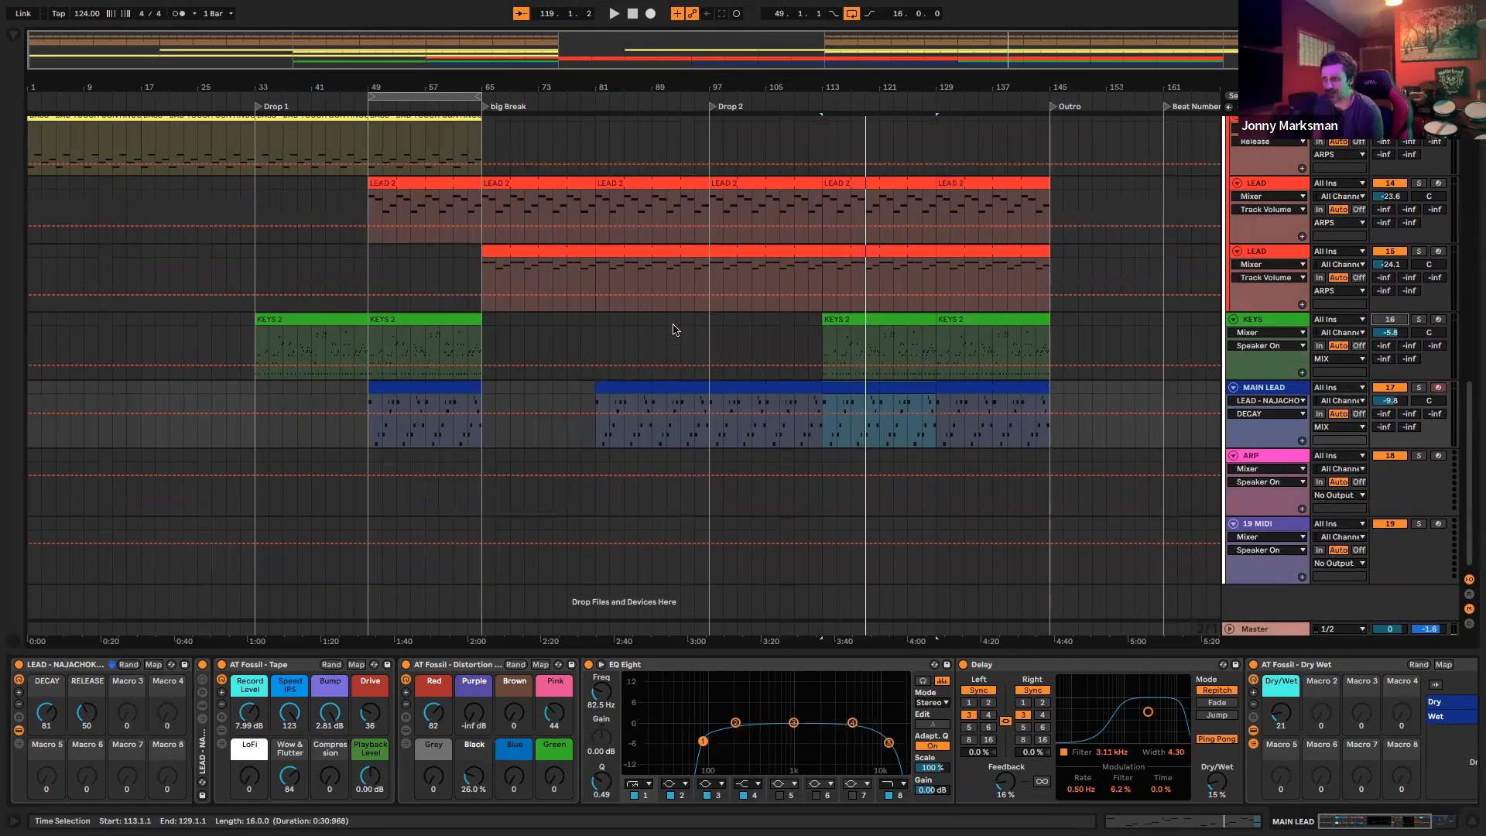
scroll(671, 327, up, 5)
scroll(671, 329, up, 3)
scroll(673, 326, down, 10)
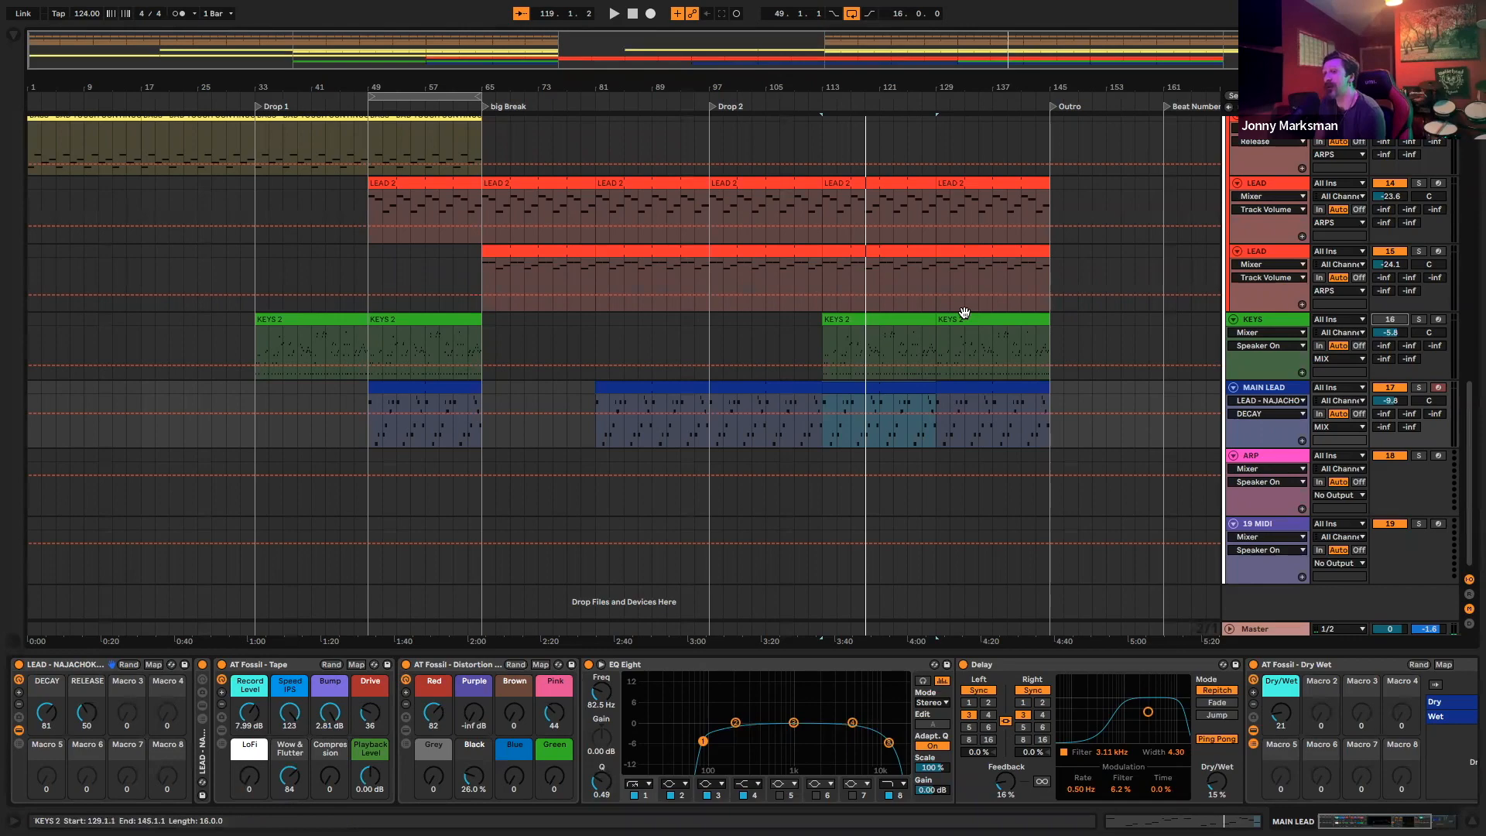
scroll(1007, 310, up, 8)
scroll(1038, 315, up, 5)
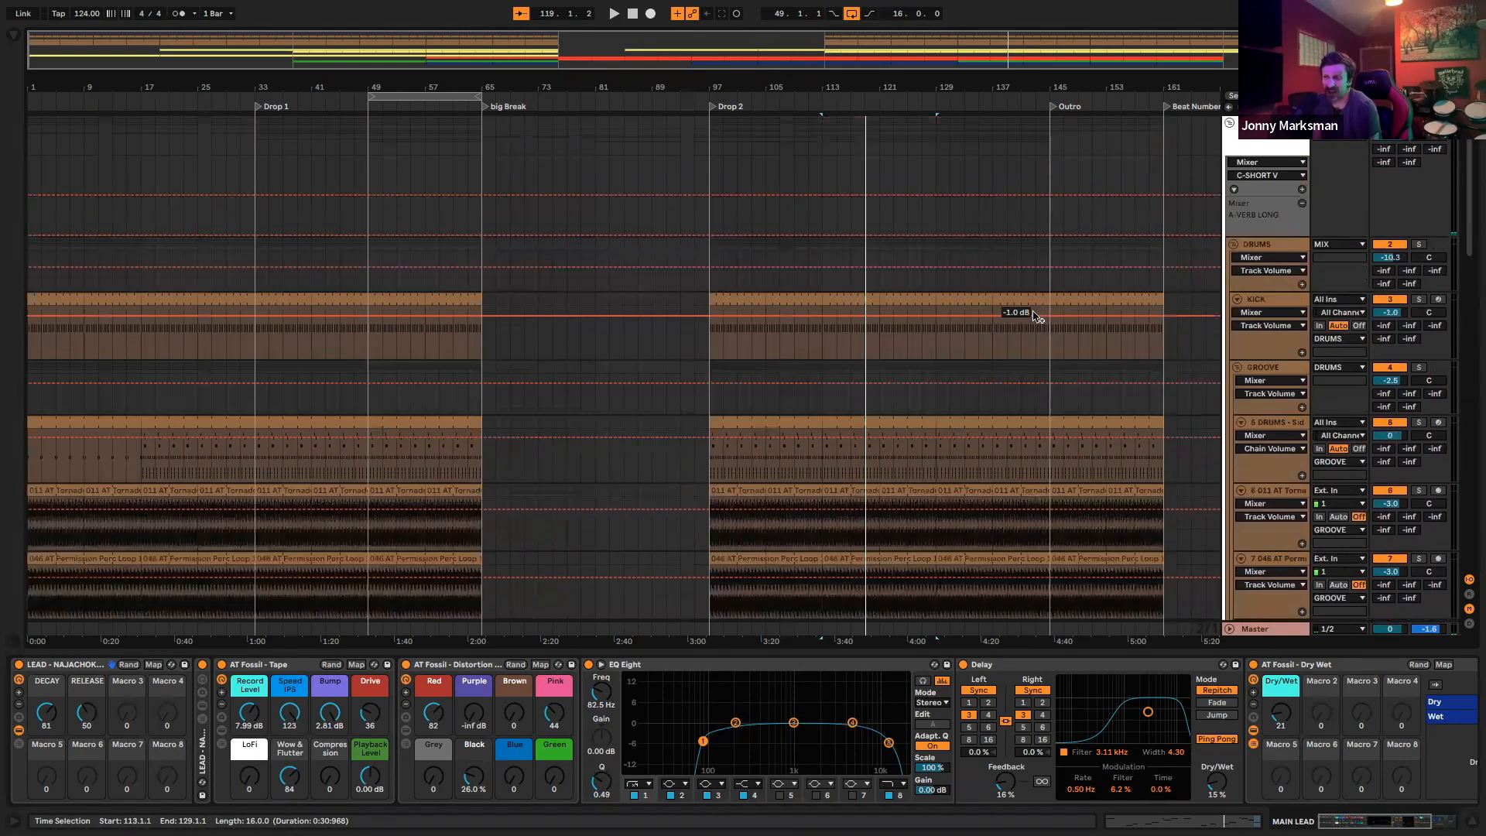